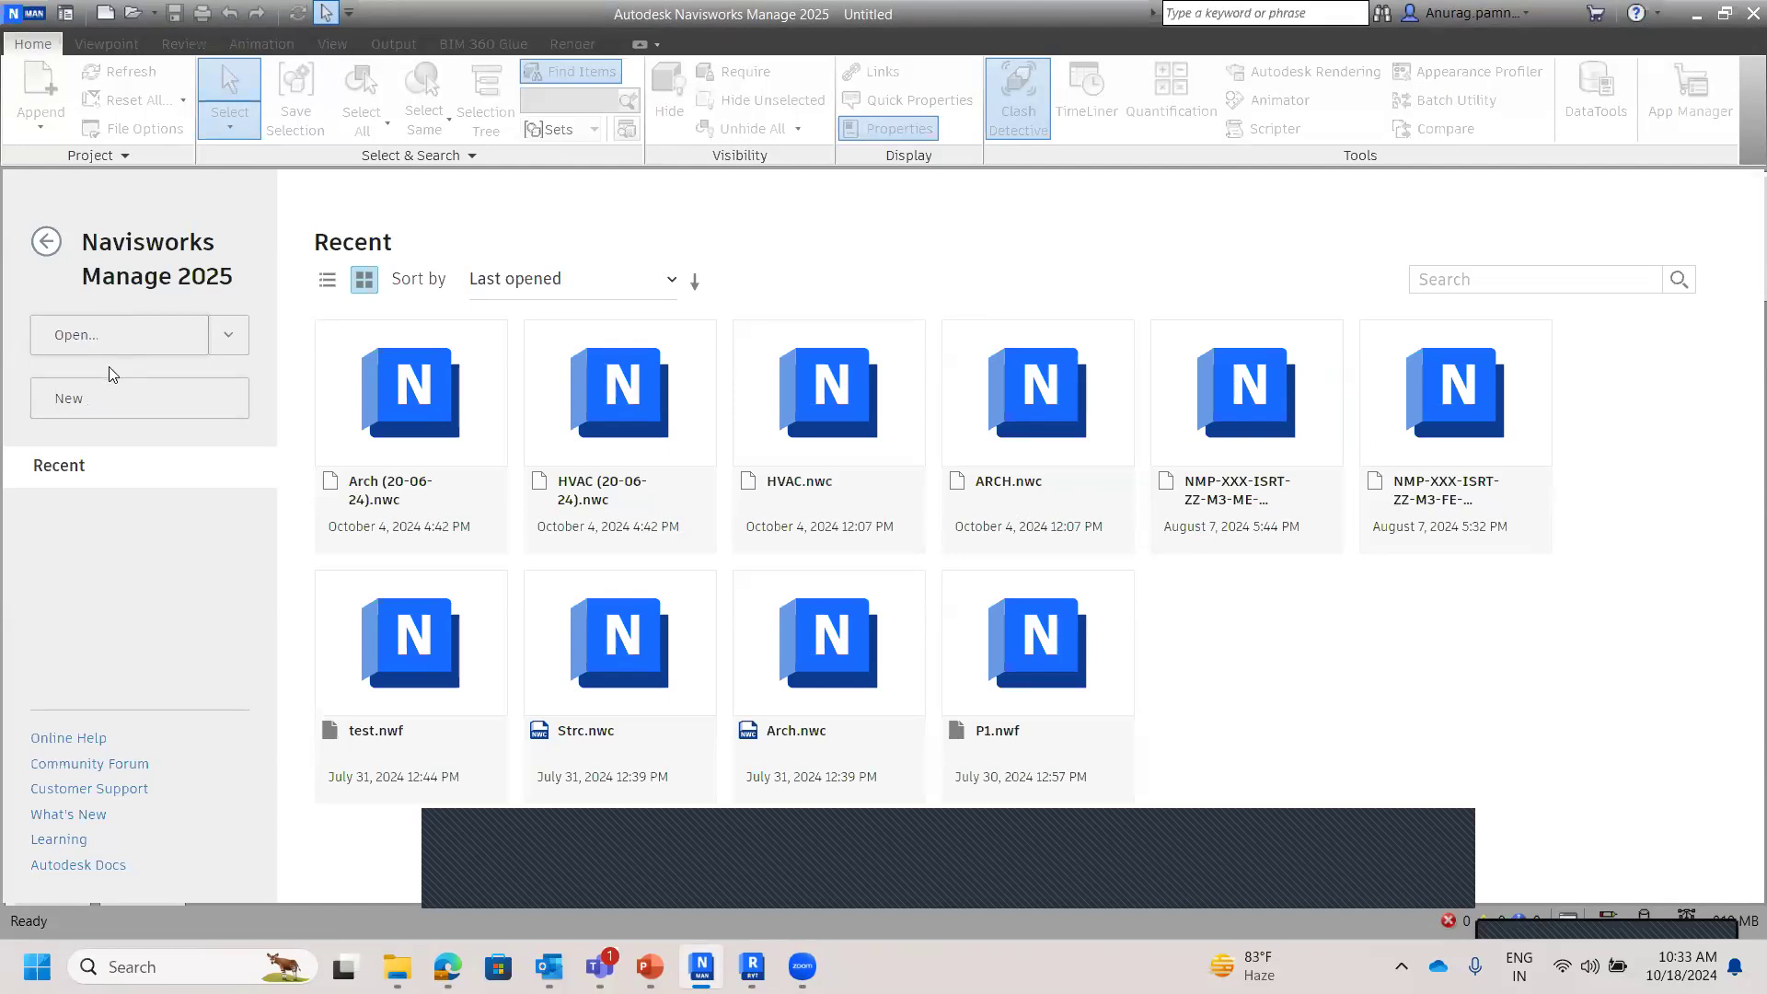
Step: Start a new empty project and close the Clash Detective and Properties windows
left_click(118, 401)
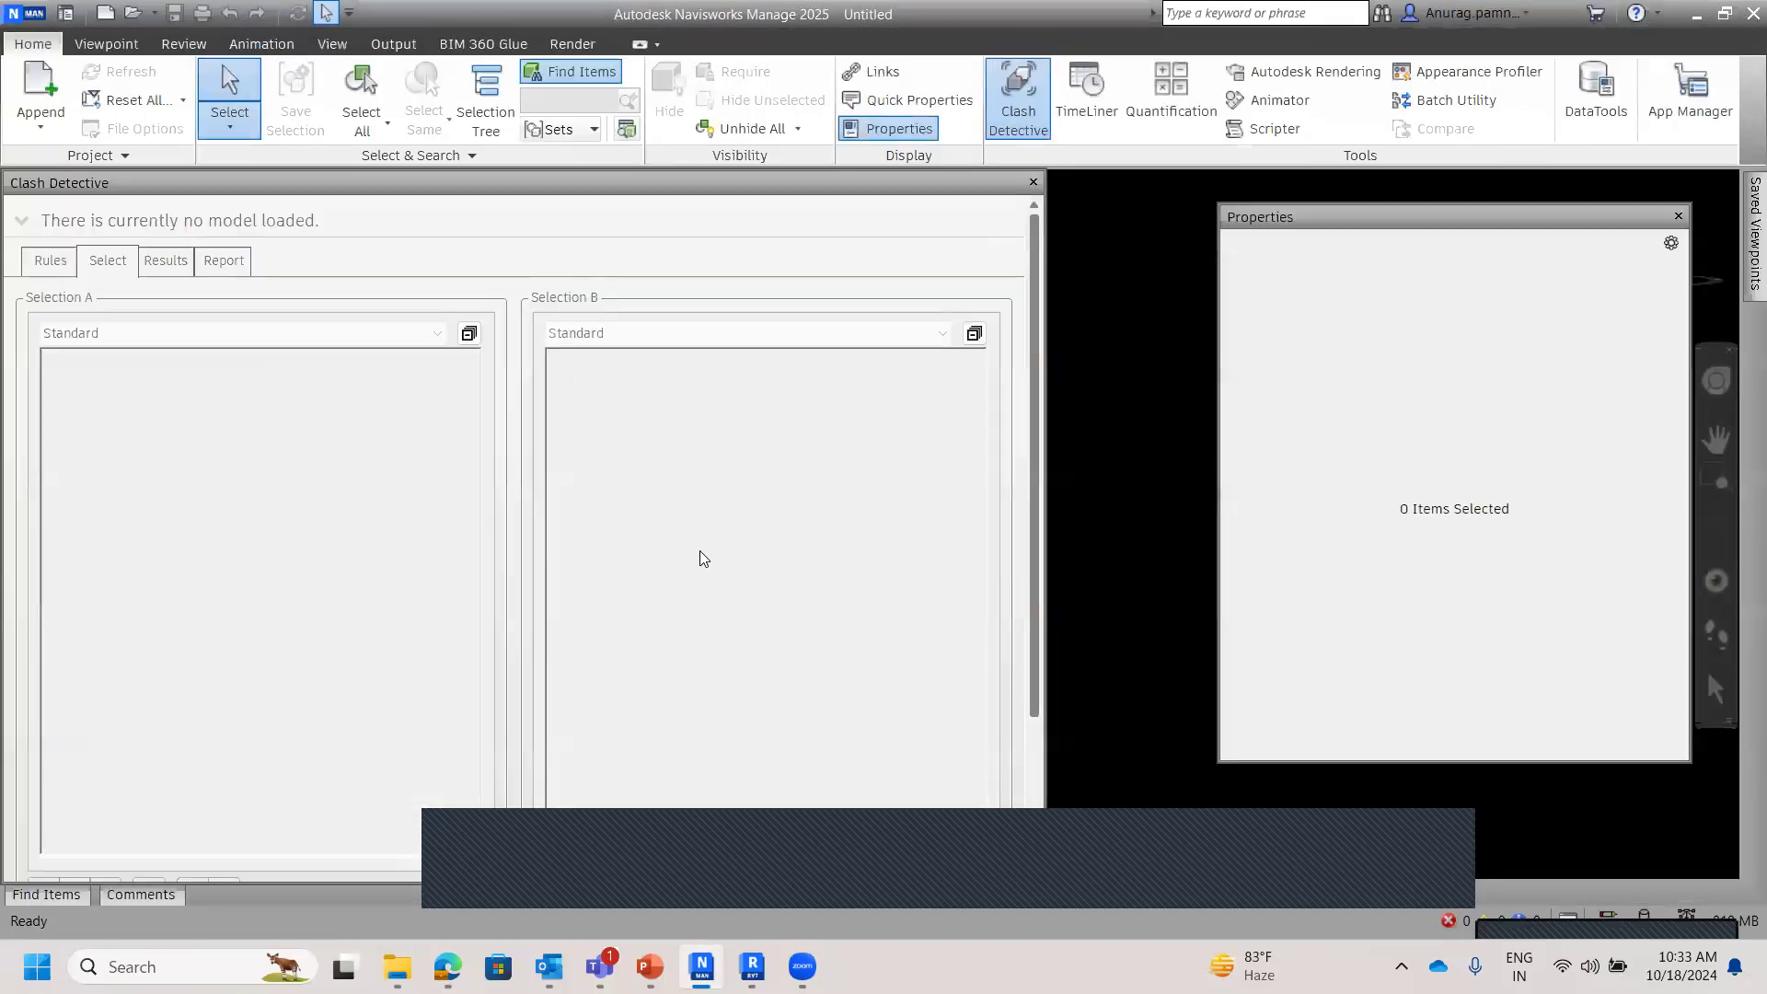
left_click(1032, 182)
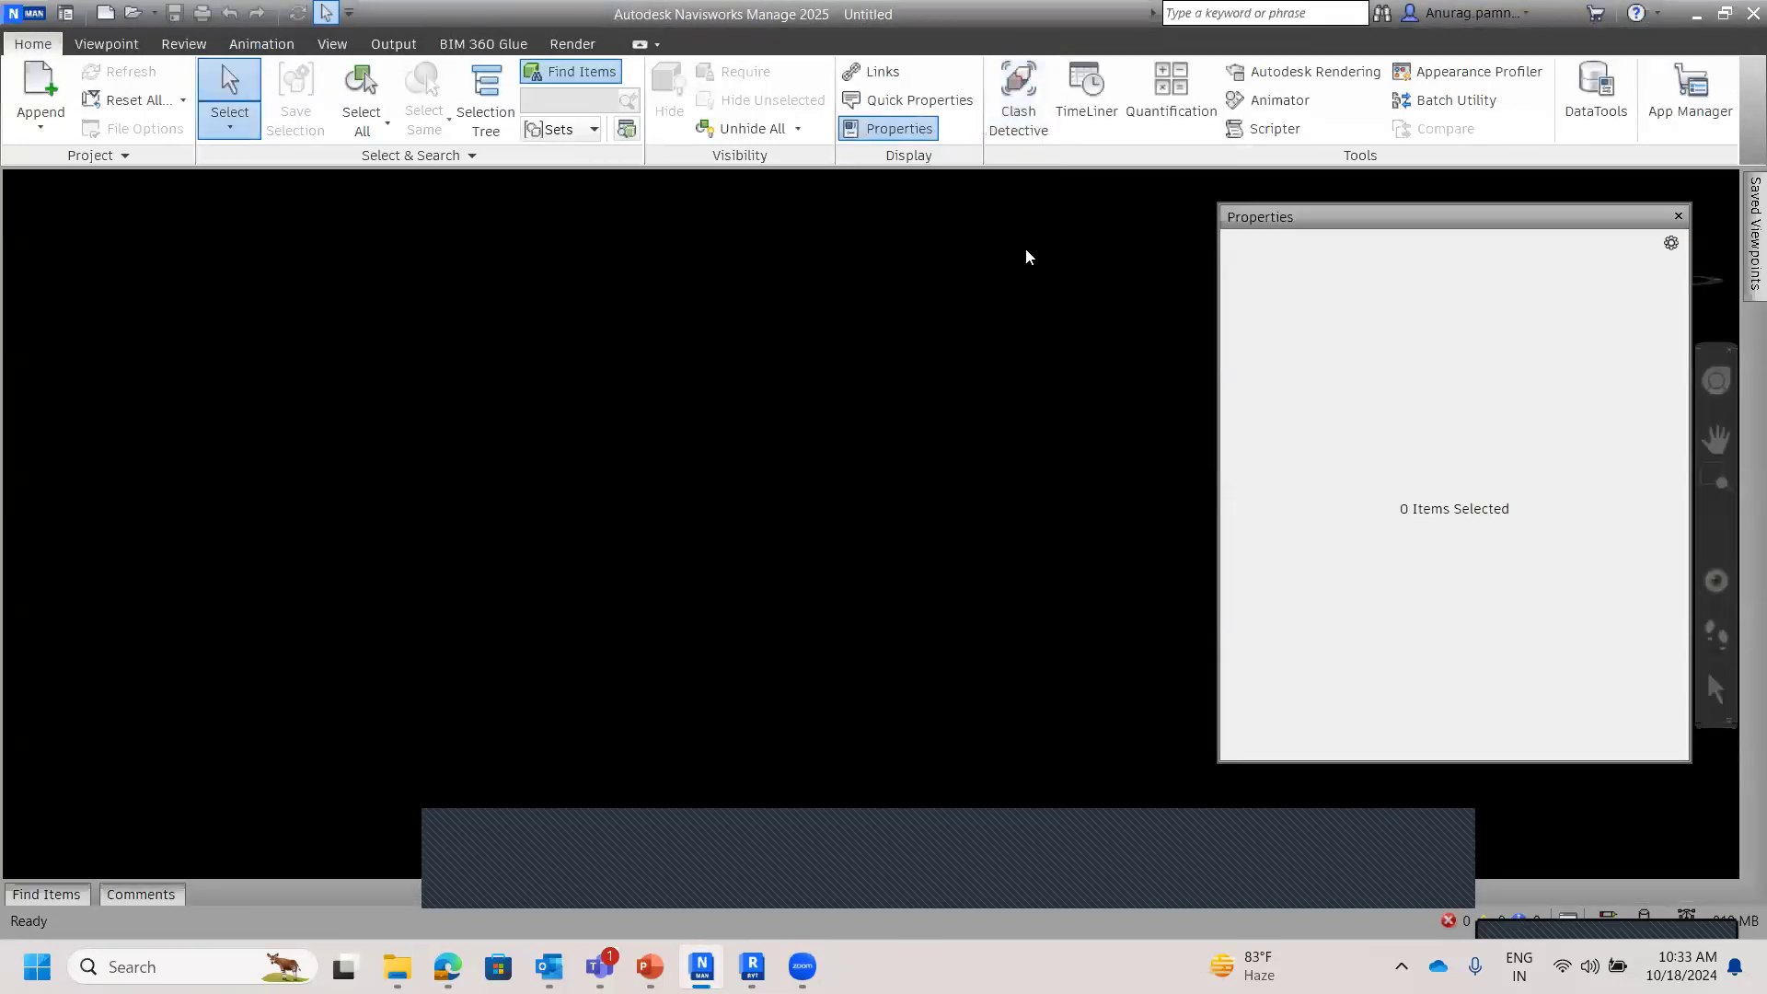
left_click(1678, 216)
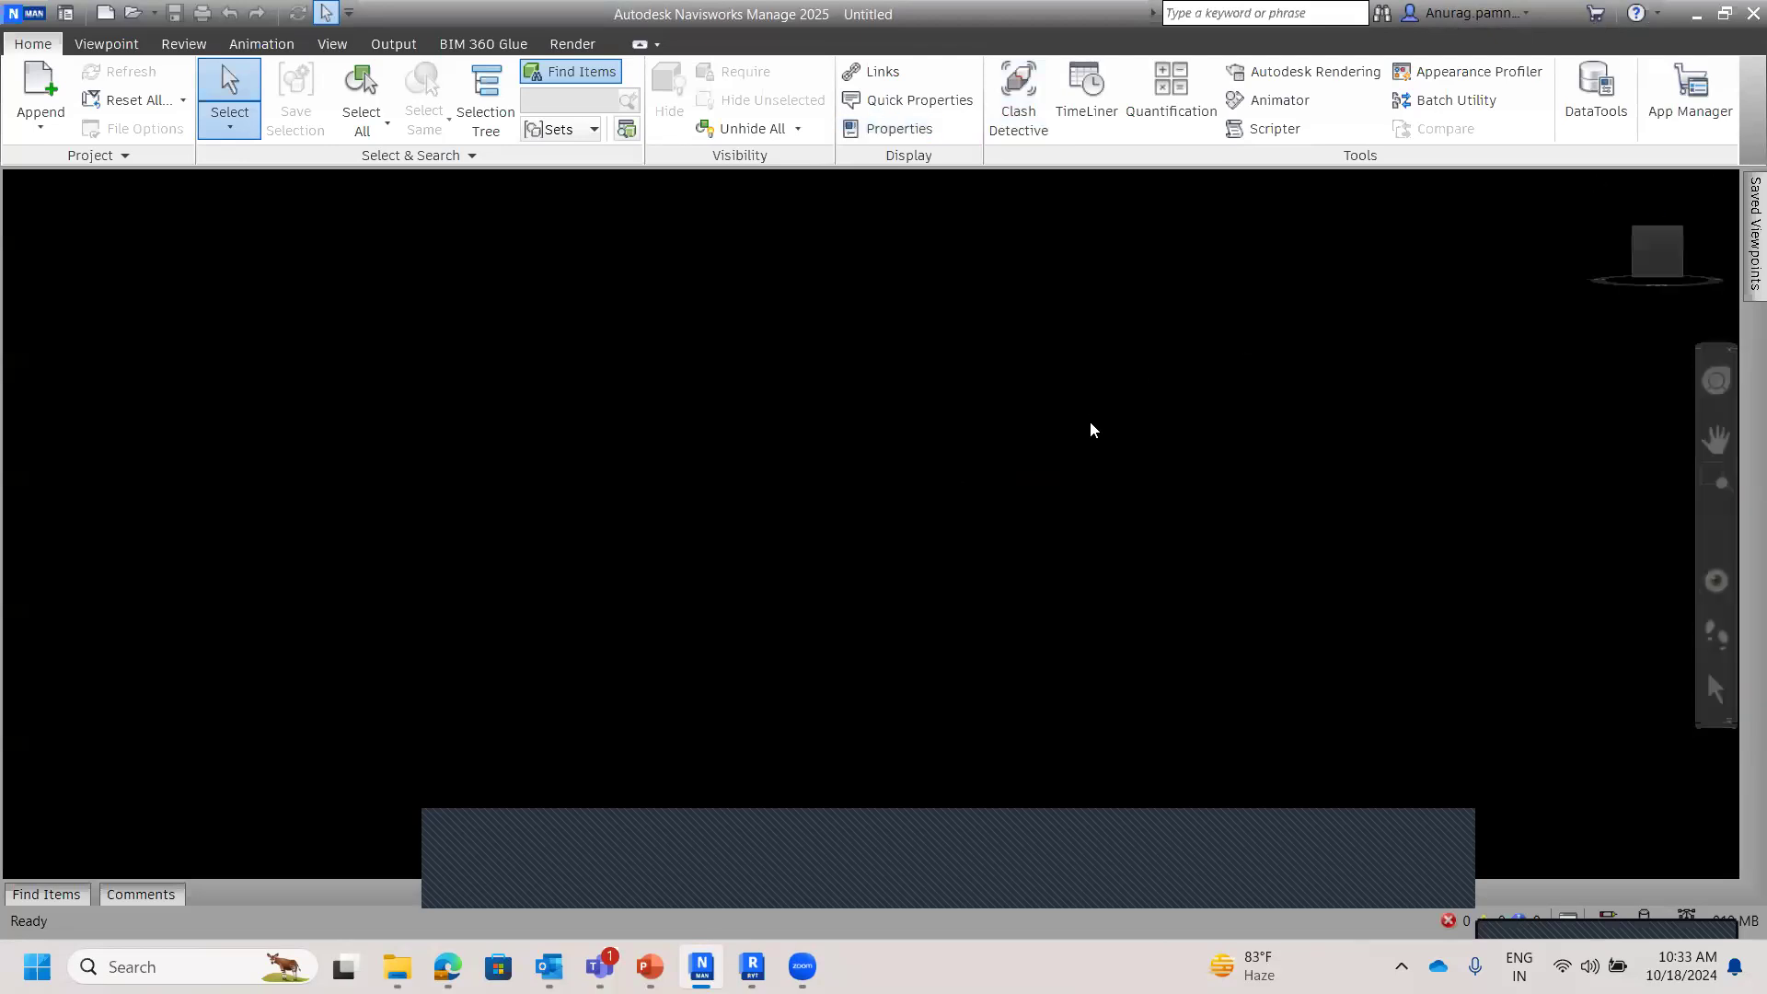
scroll(749, 445, "up", 1)
scroll(865, 448, "up", 1)
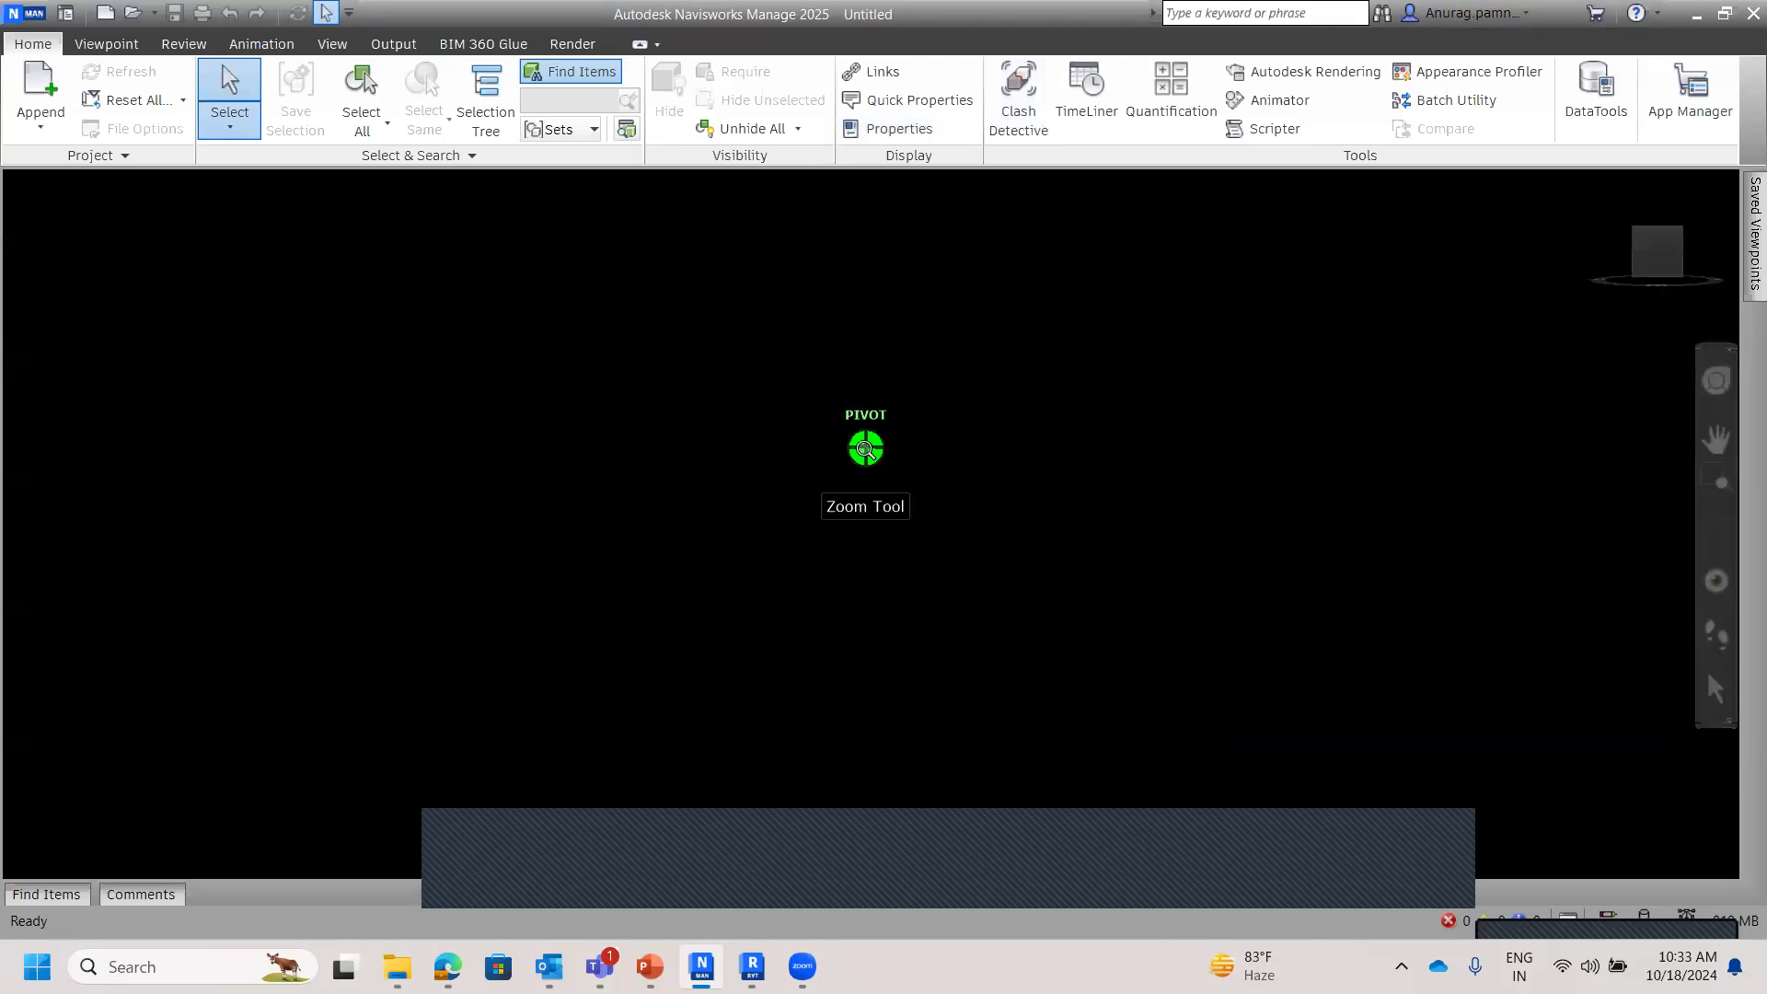
Step: Start appending a file to the project and browse to the Downloads folder
left_click(55, 118)
left_click(65, 163)
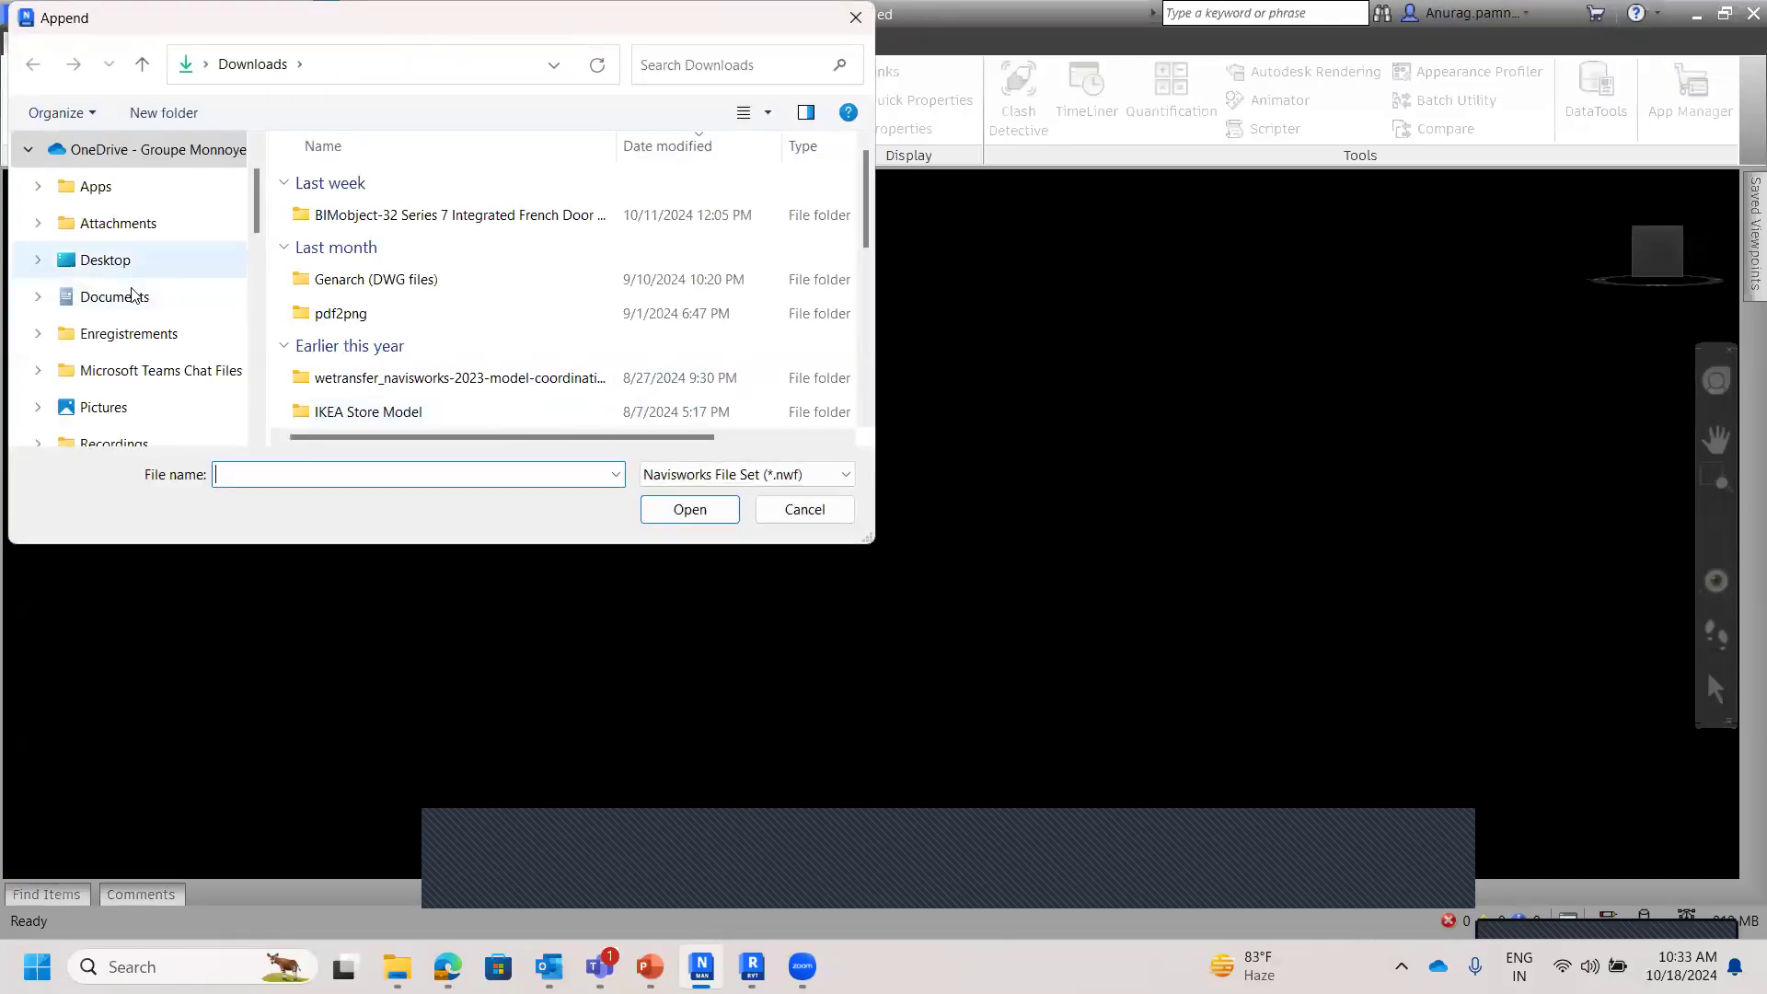
scroll(132, 297, "down", 2)
left_click(106, 333)
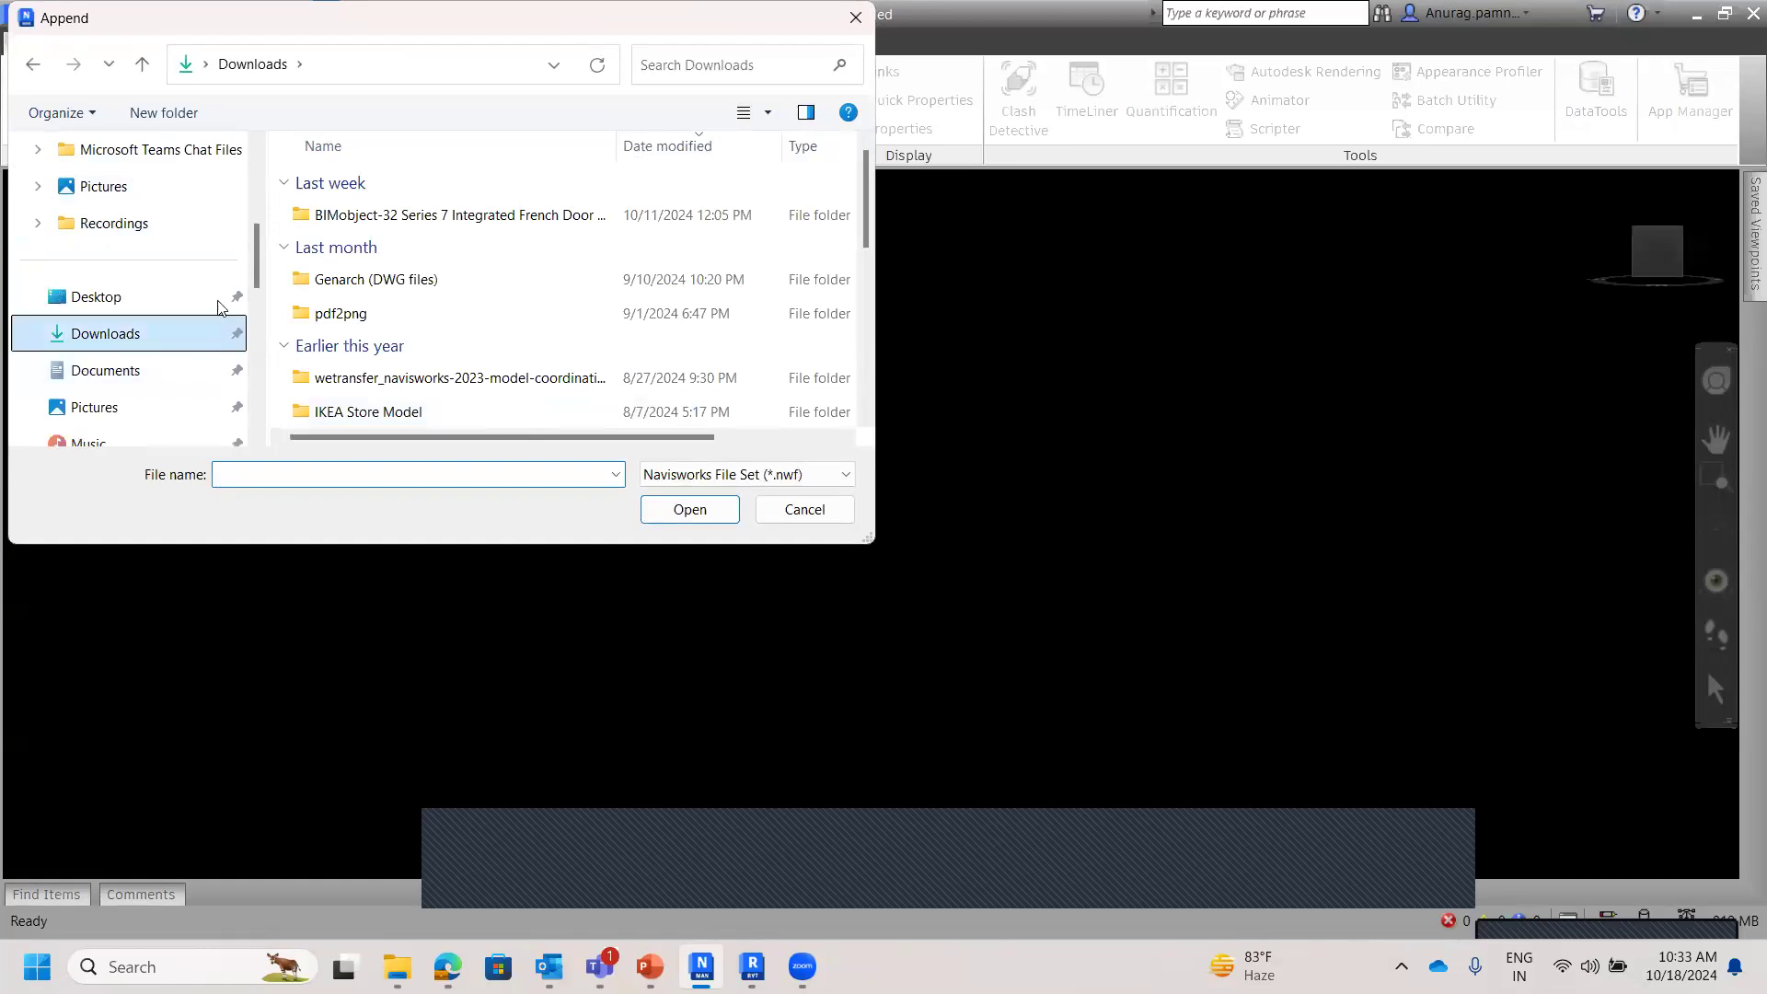
Step: Search the Downloads folder for .nwc files and look through all the matches
left_click(714, 66)
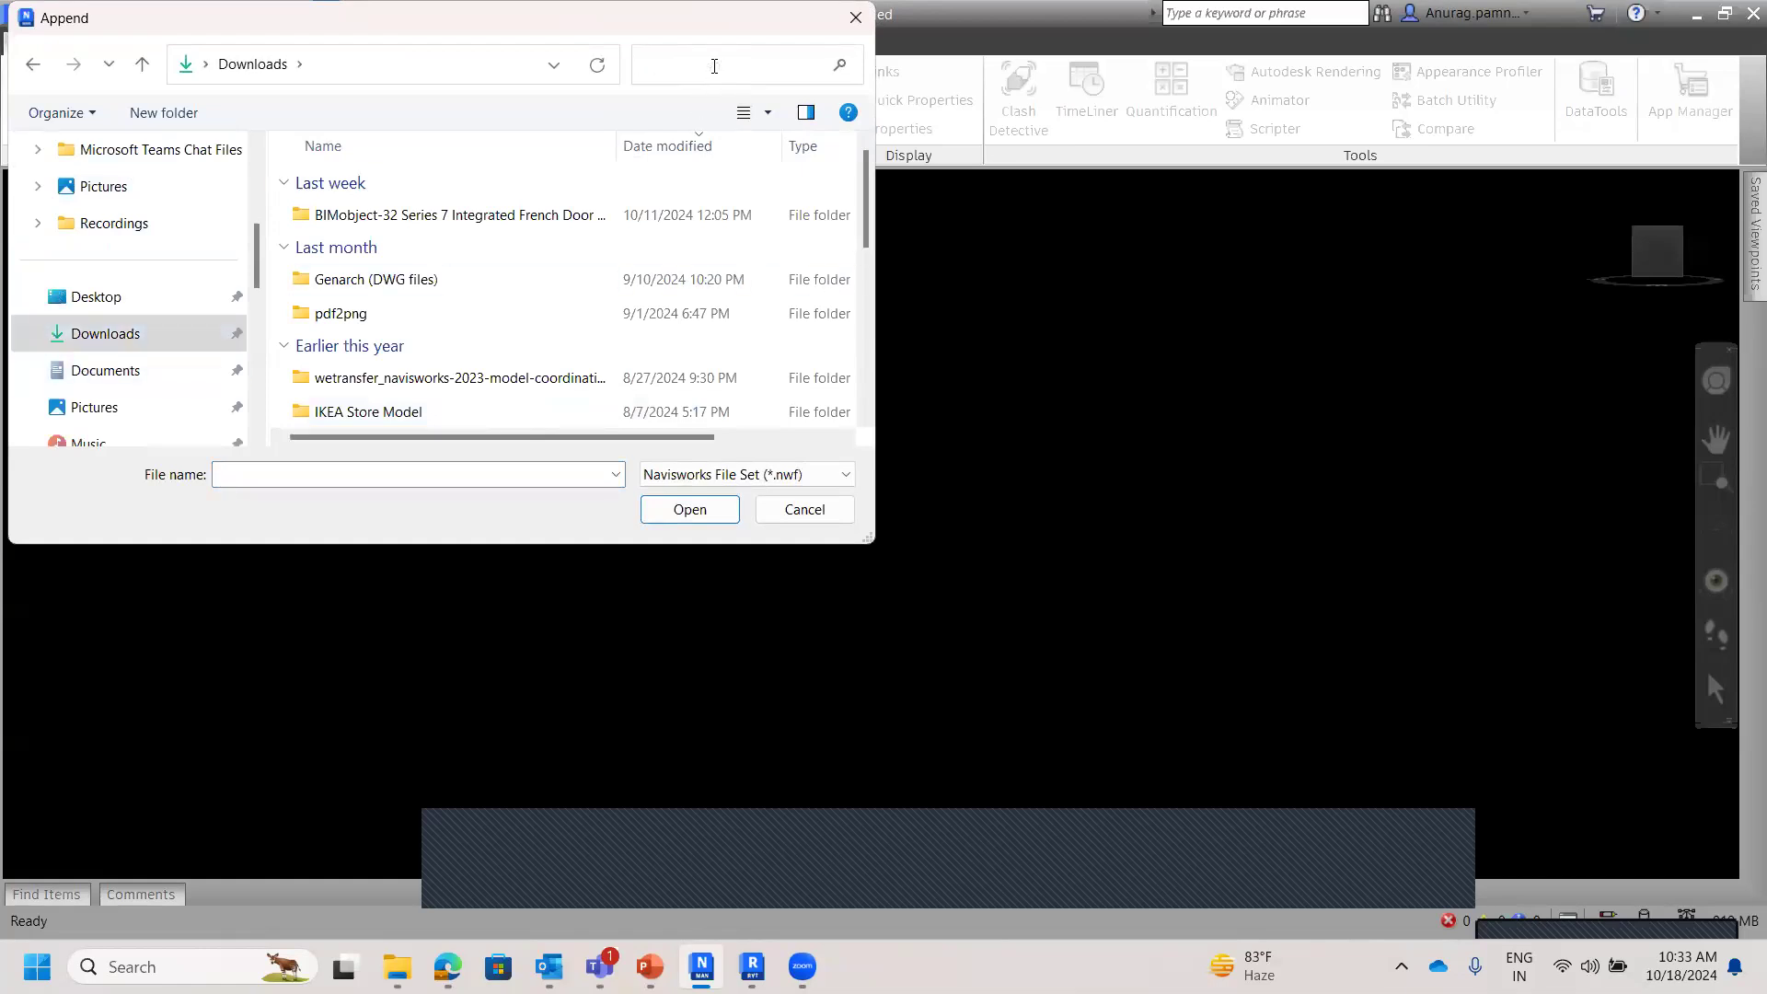
type(".nwc")
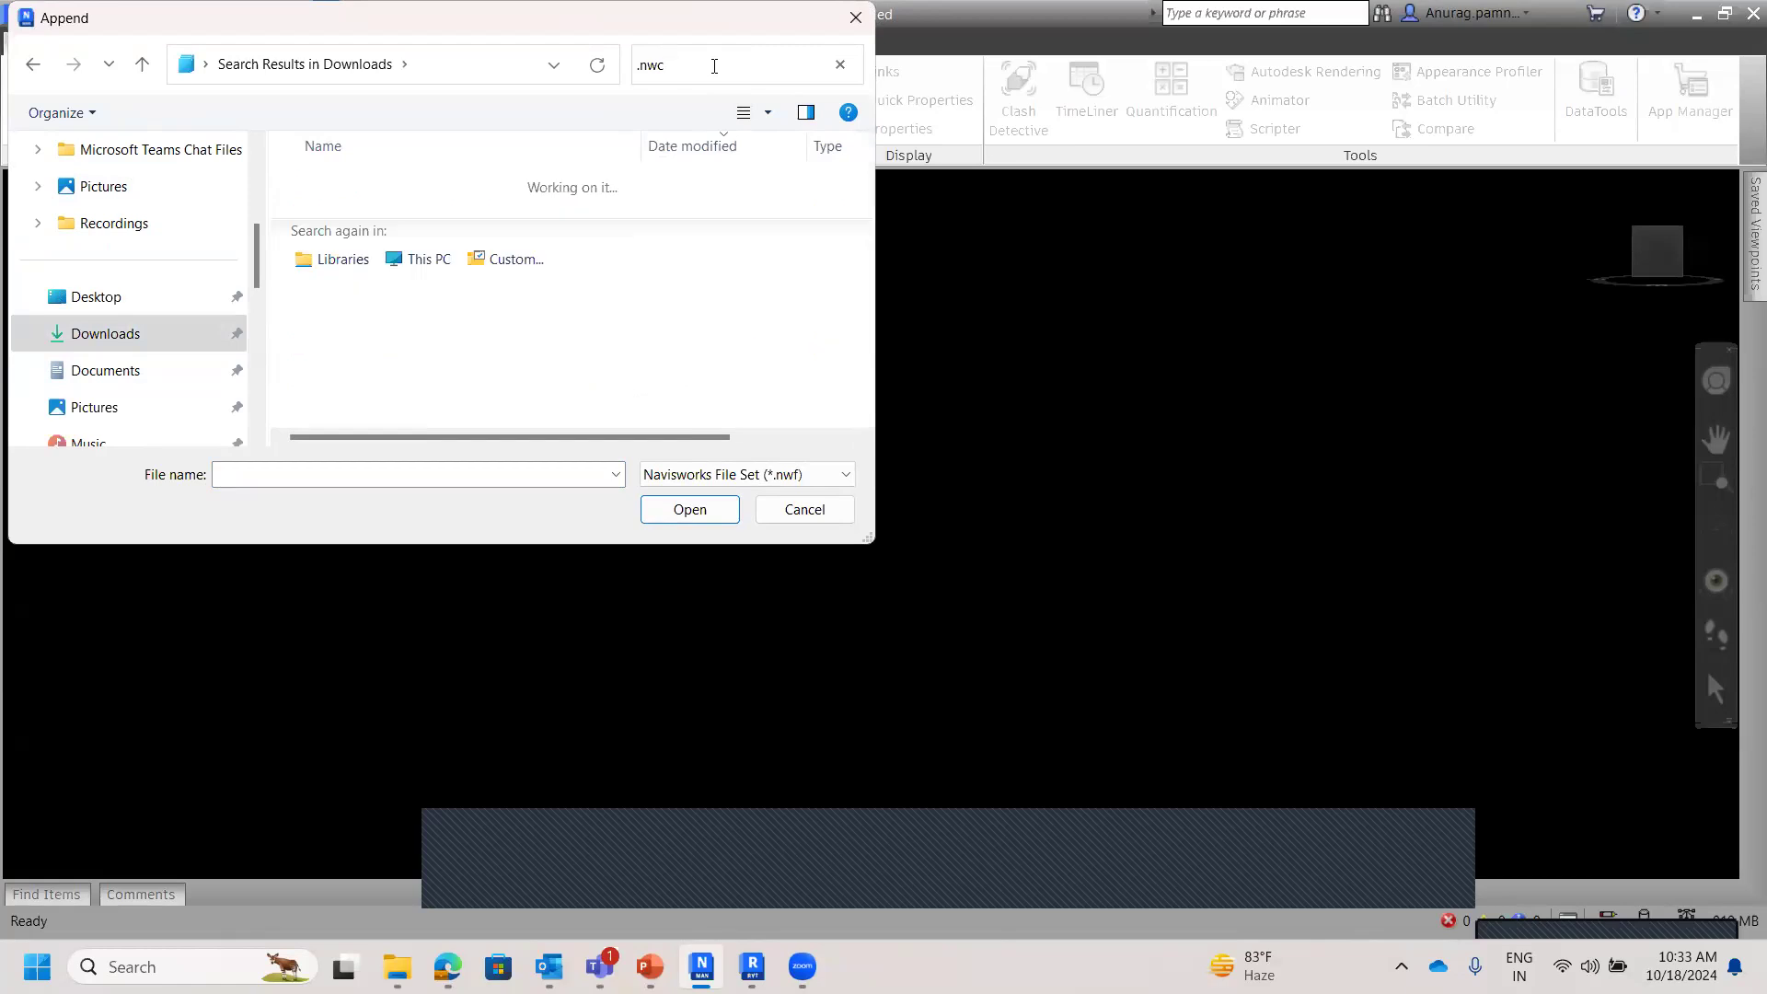
scroll(465, 276, "down", 1)
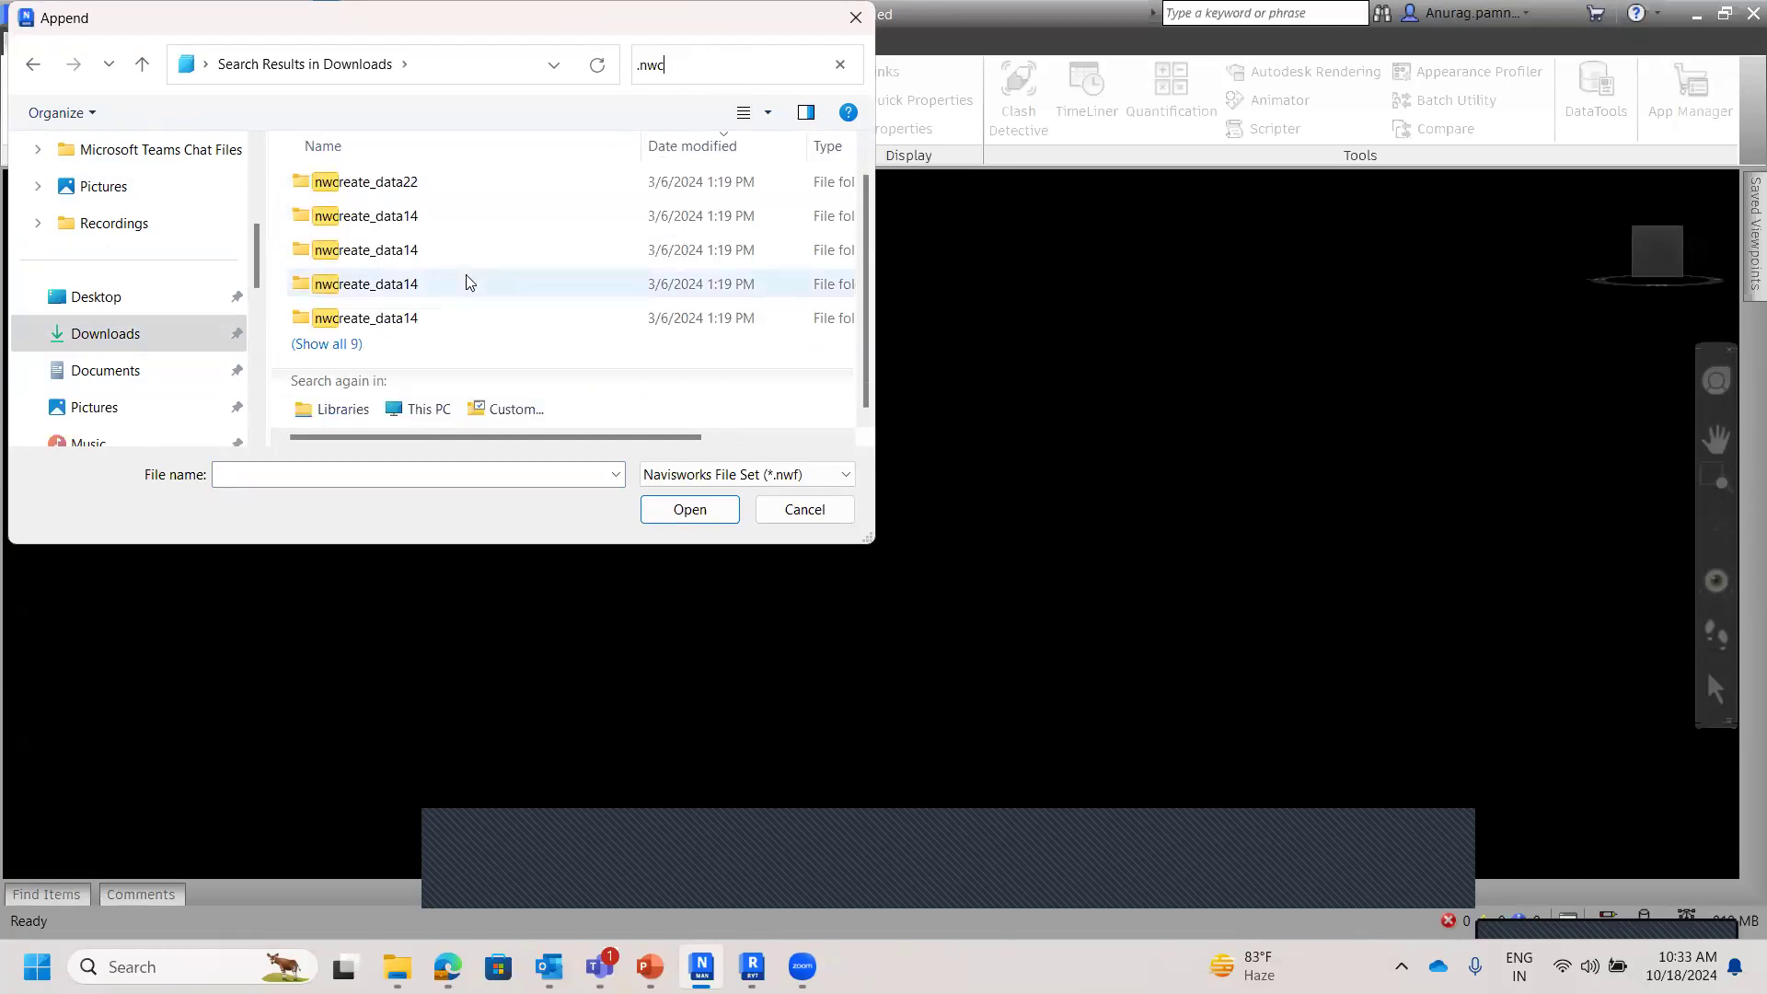
scroll(488, 304, "up", 1)
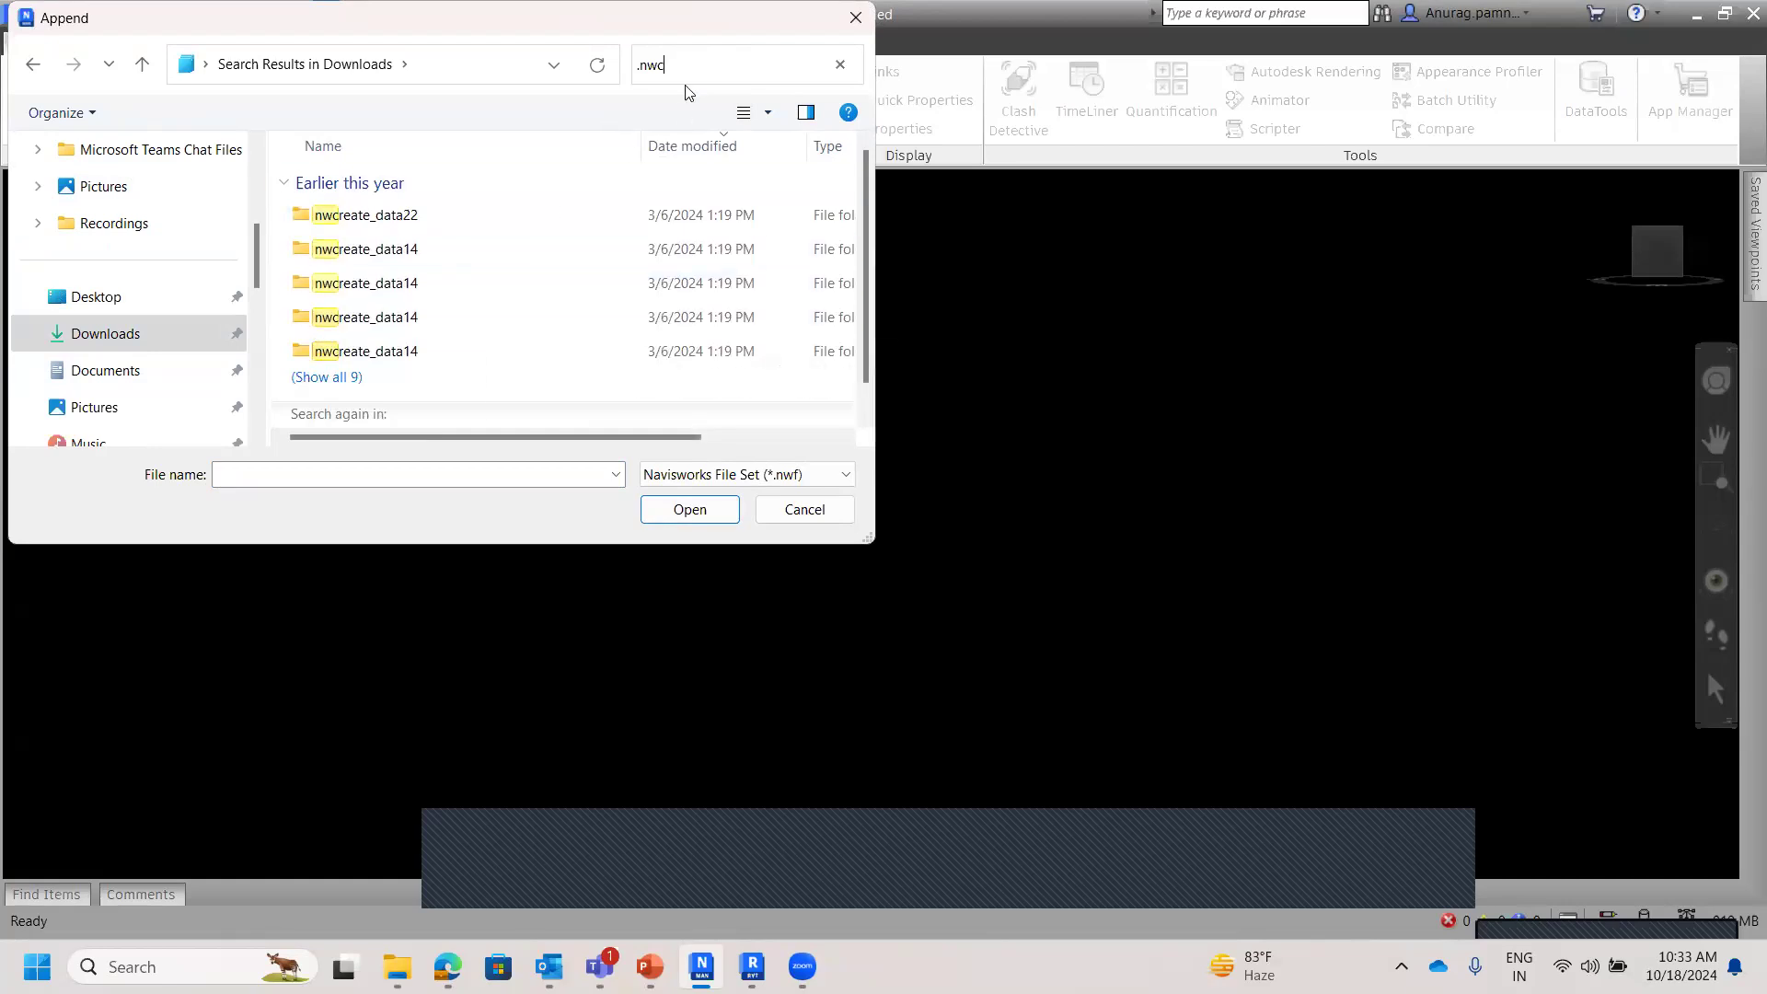
left_click(109, 336)
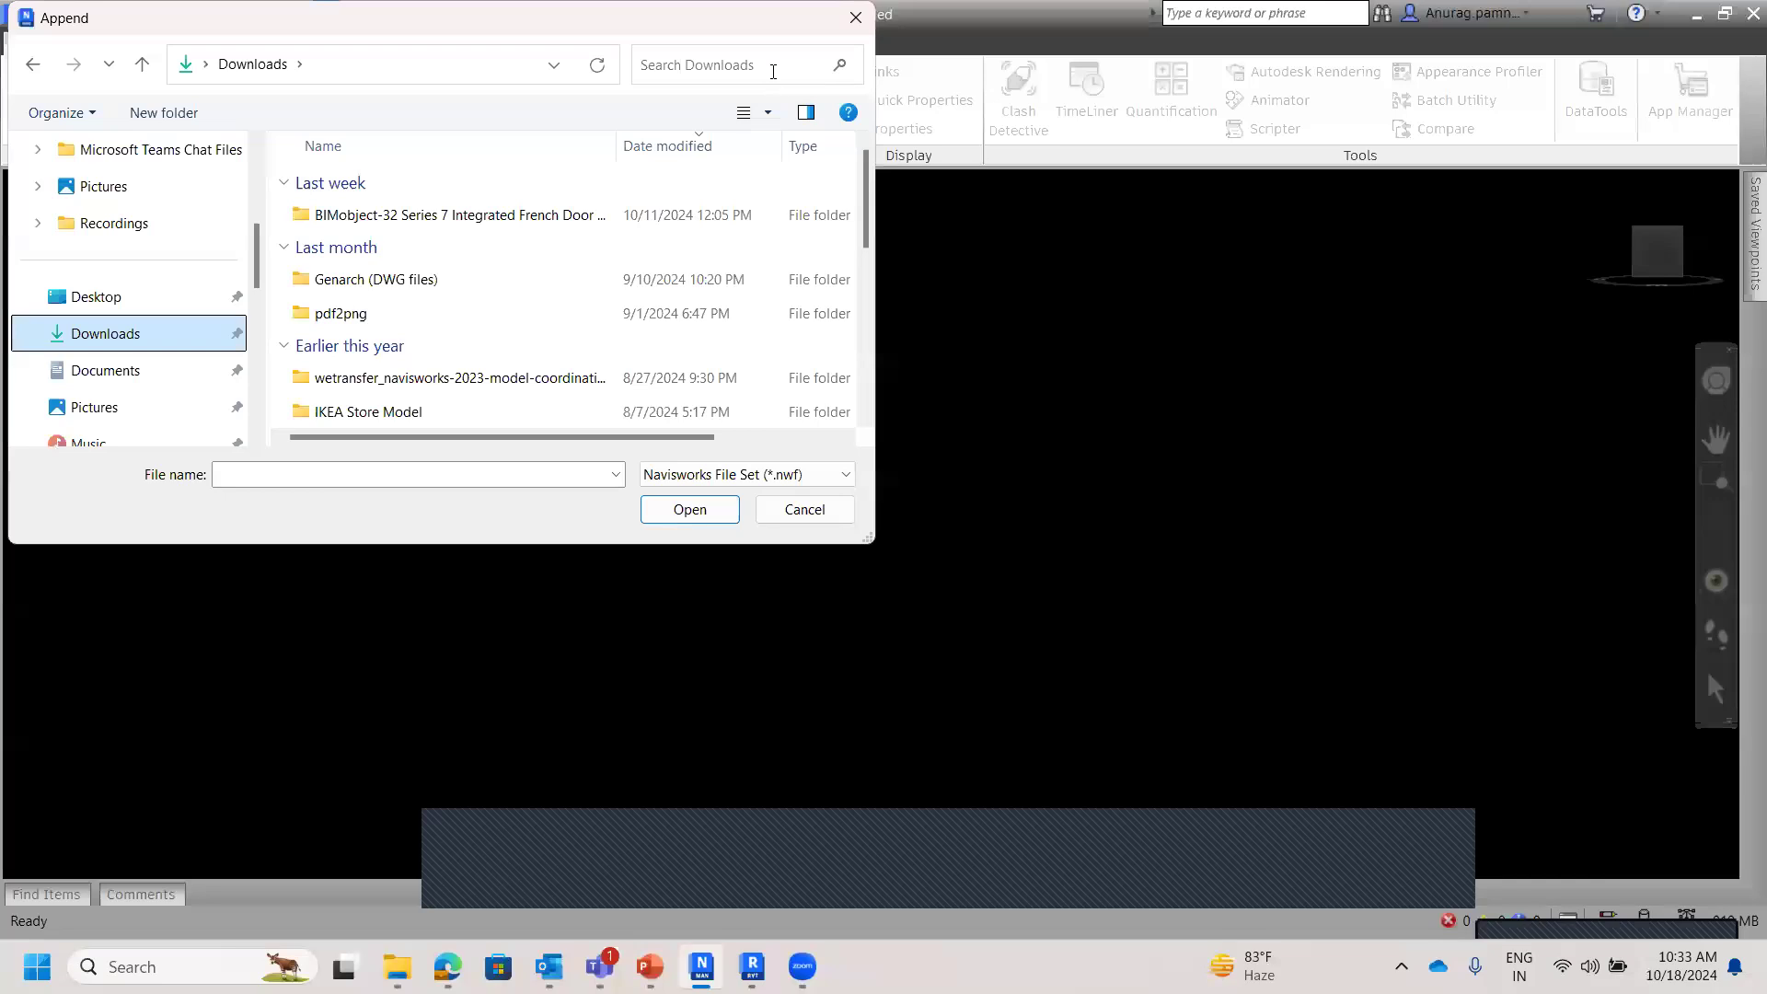
left_click(757, 66)
type(".n")
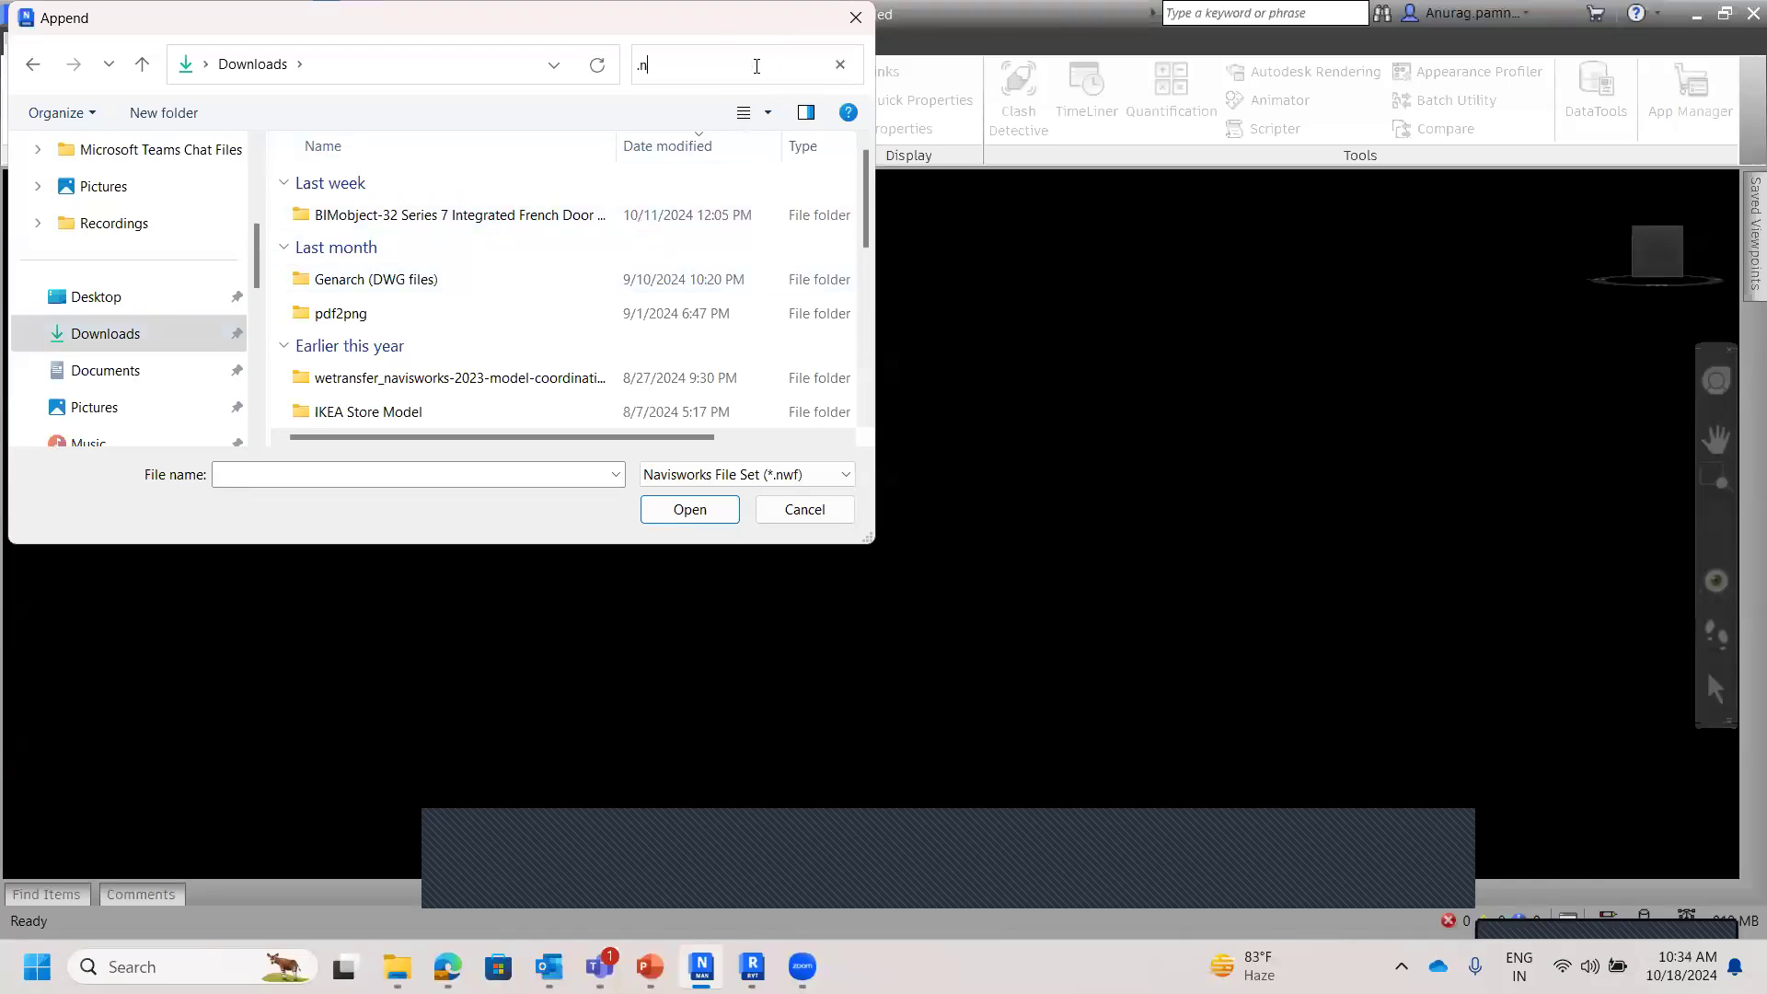
type("w")
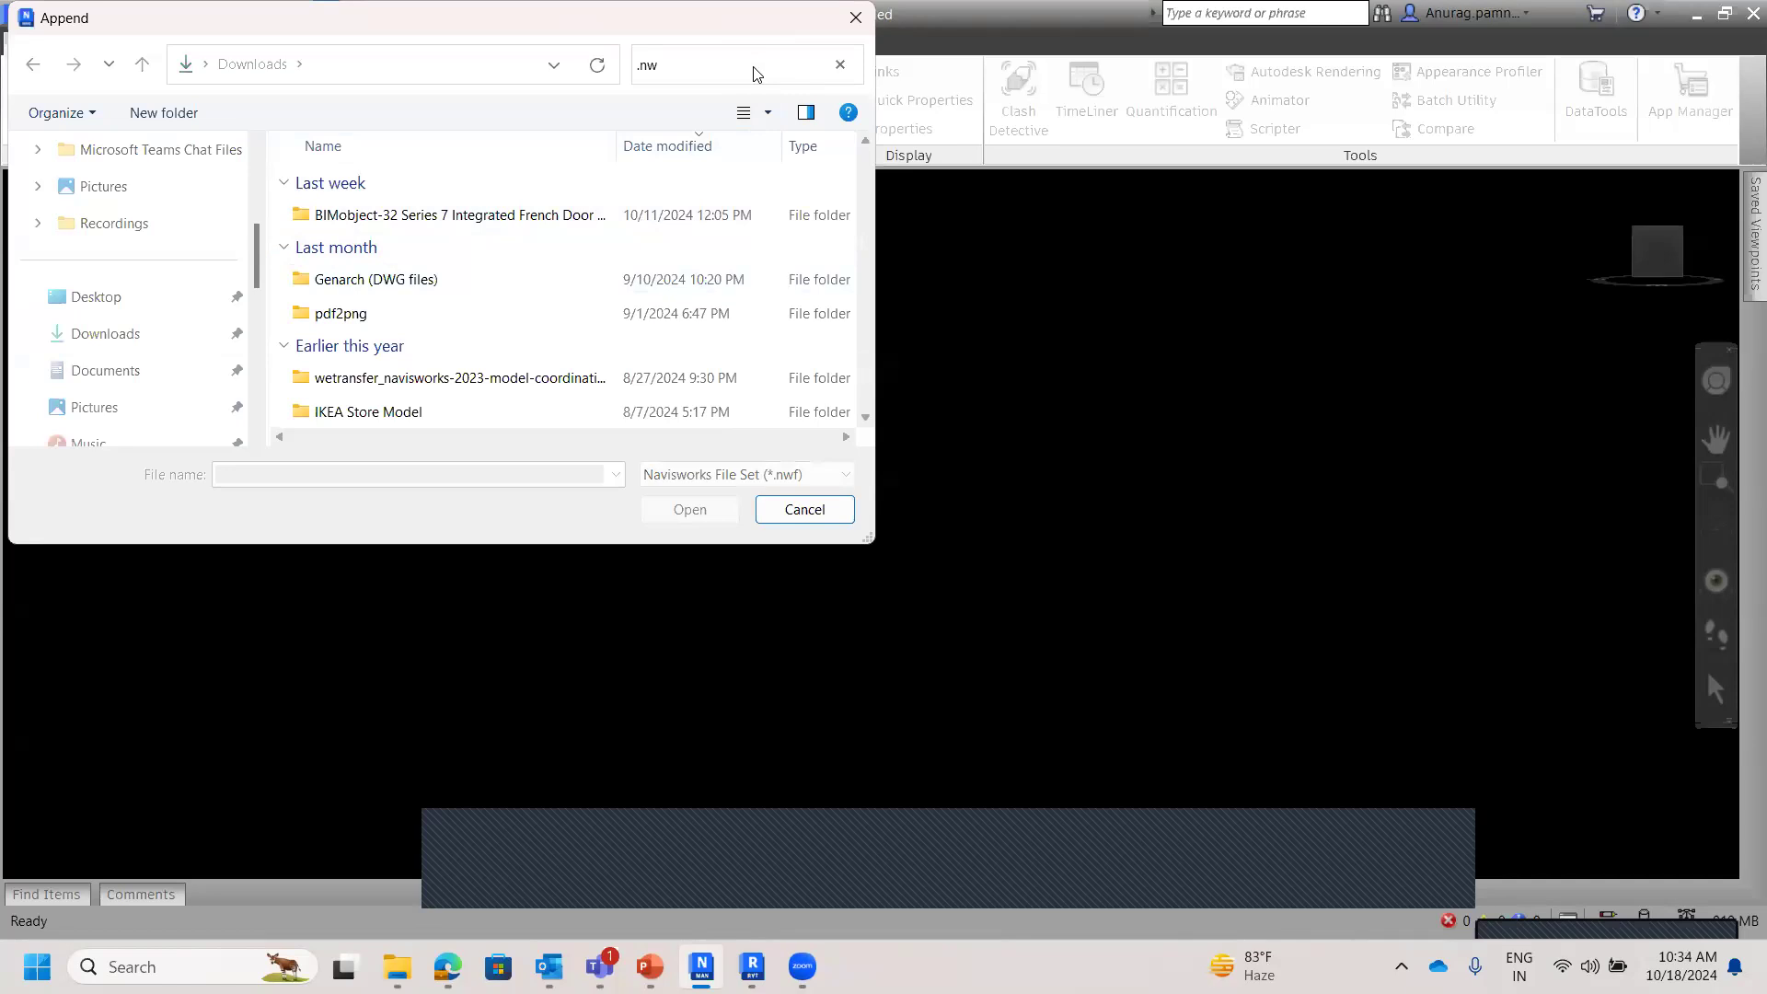
left_click(674, 65)
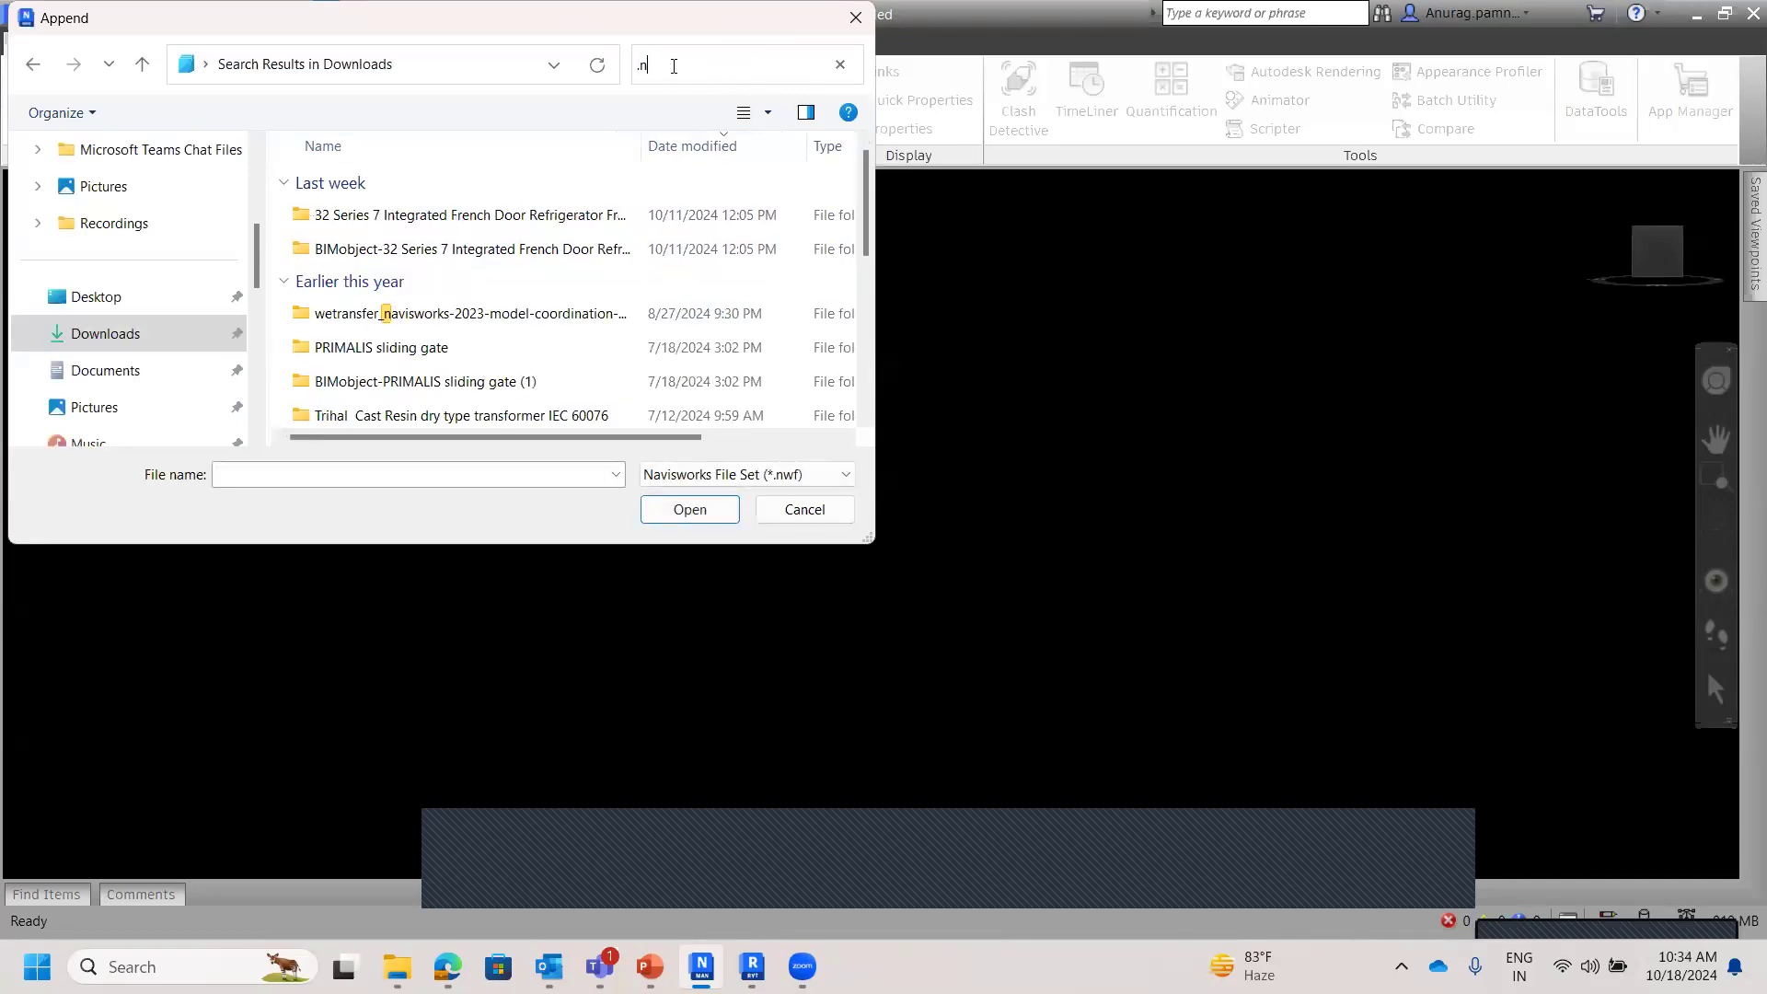
type("wc")
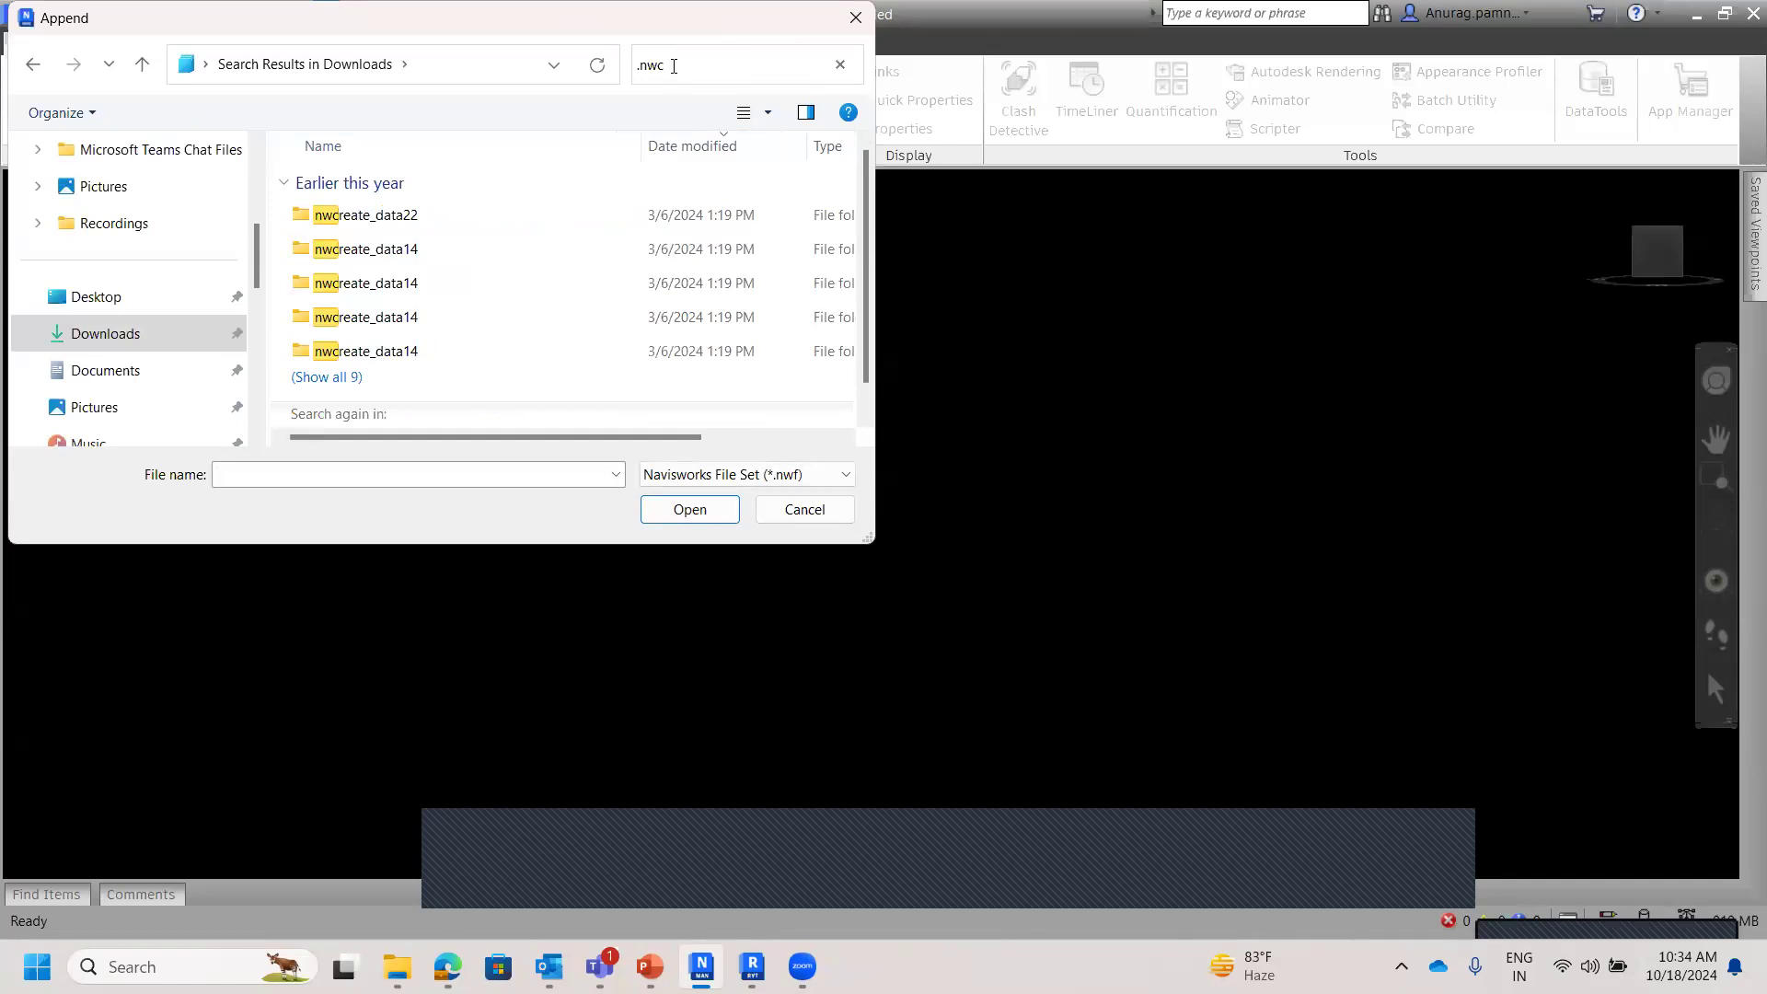
left_click(328, 377)
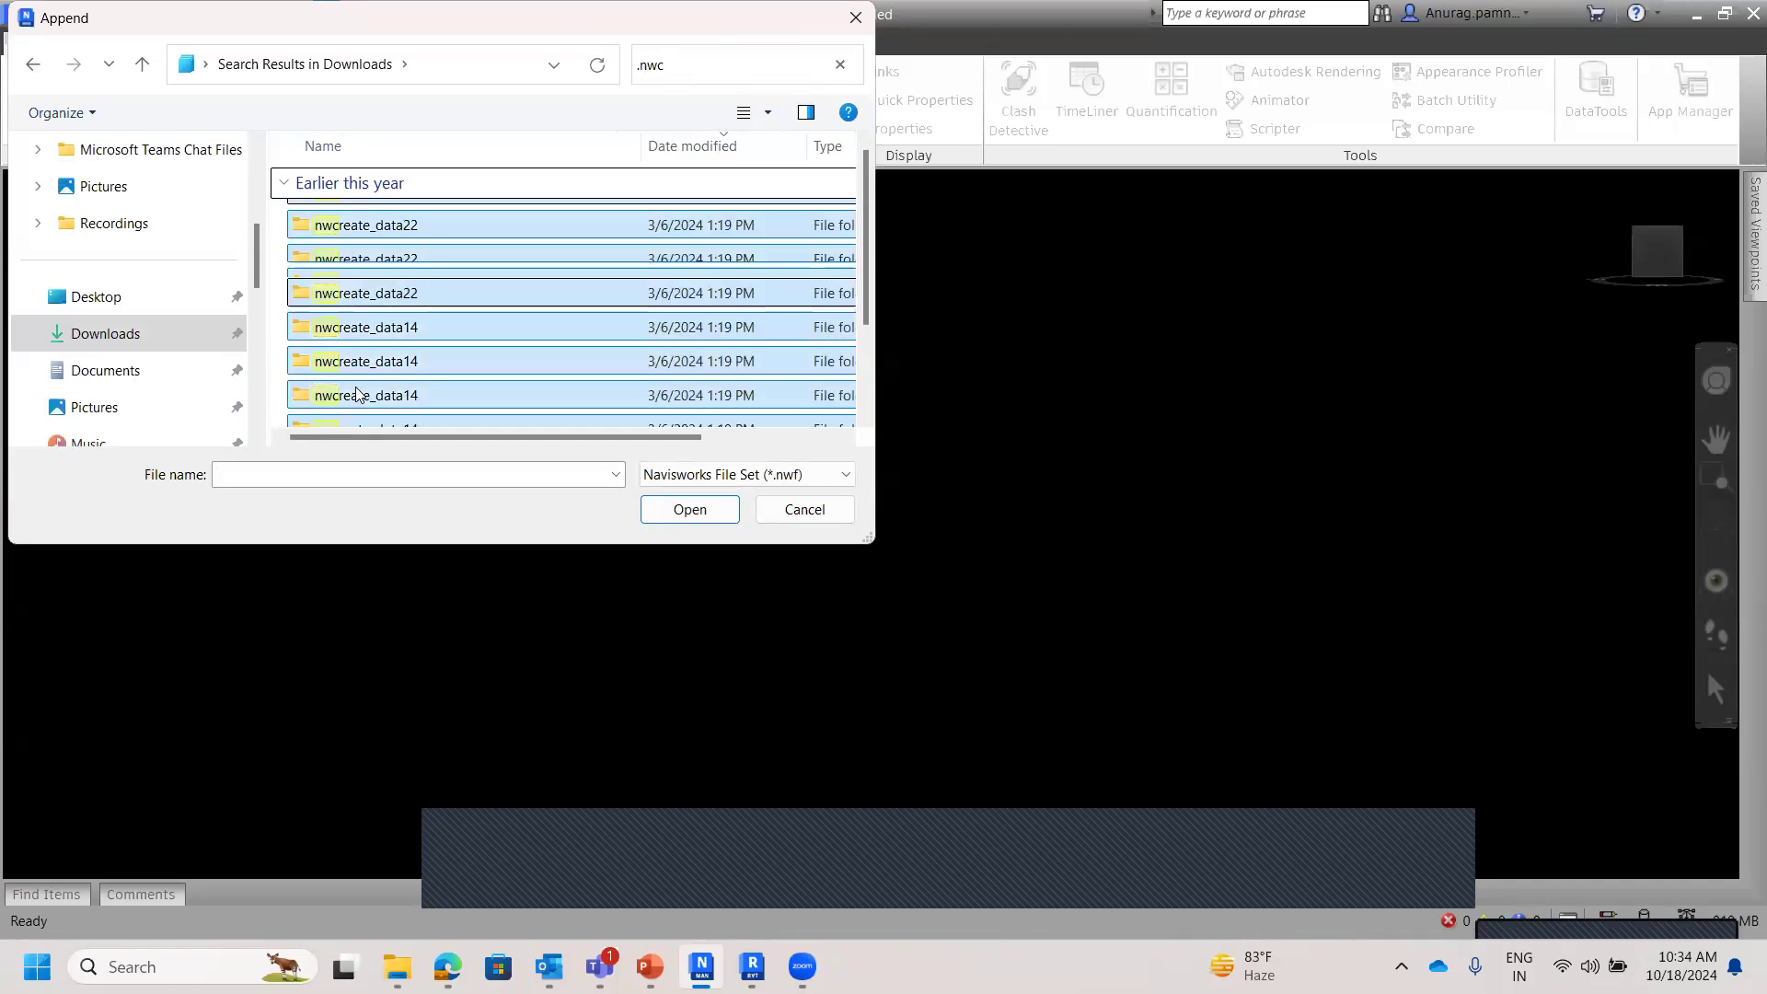
scroll(496, 374, "down", 1)
scroll(496, 375, "up", 1)
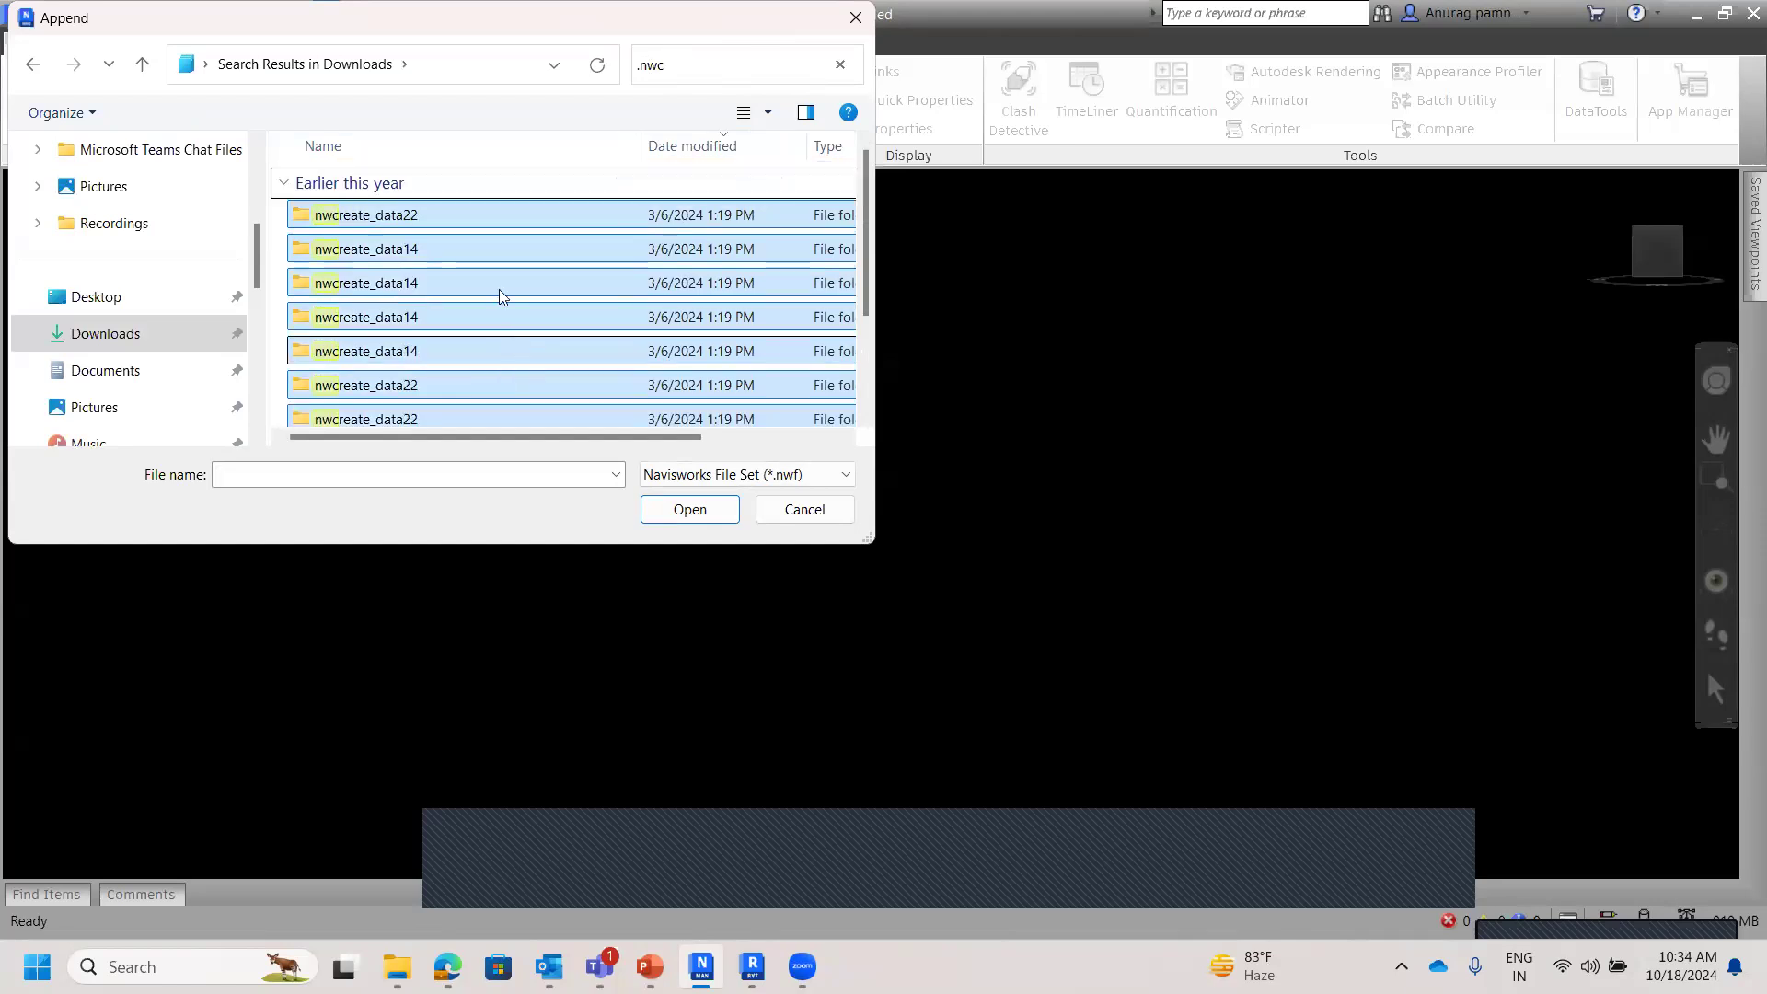
scroll(124, 235, "up", 3)
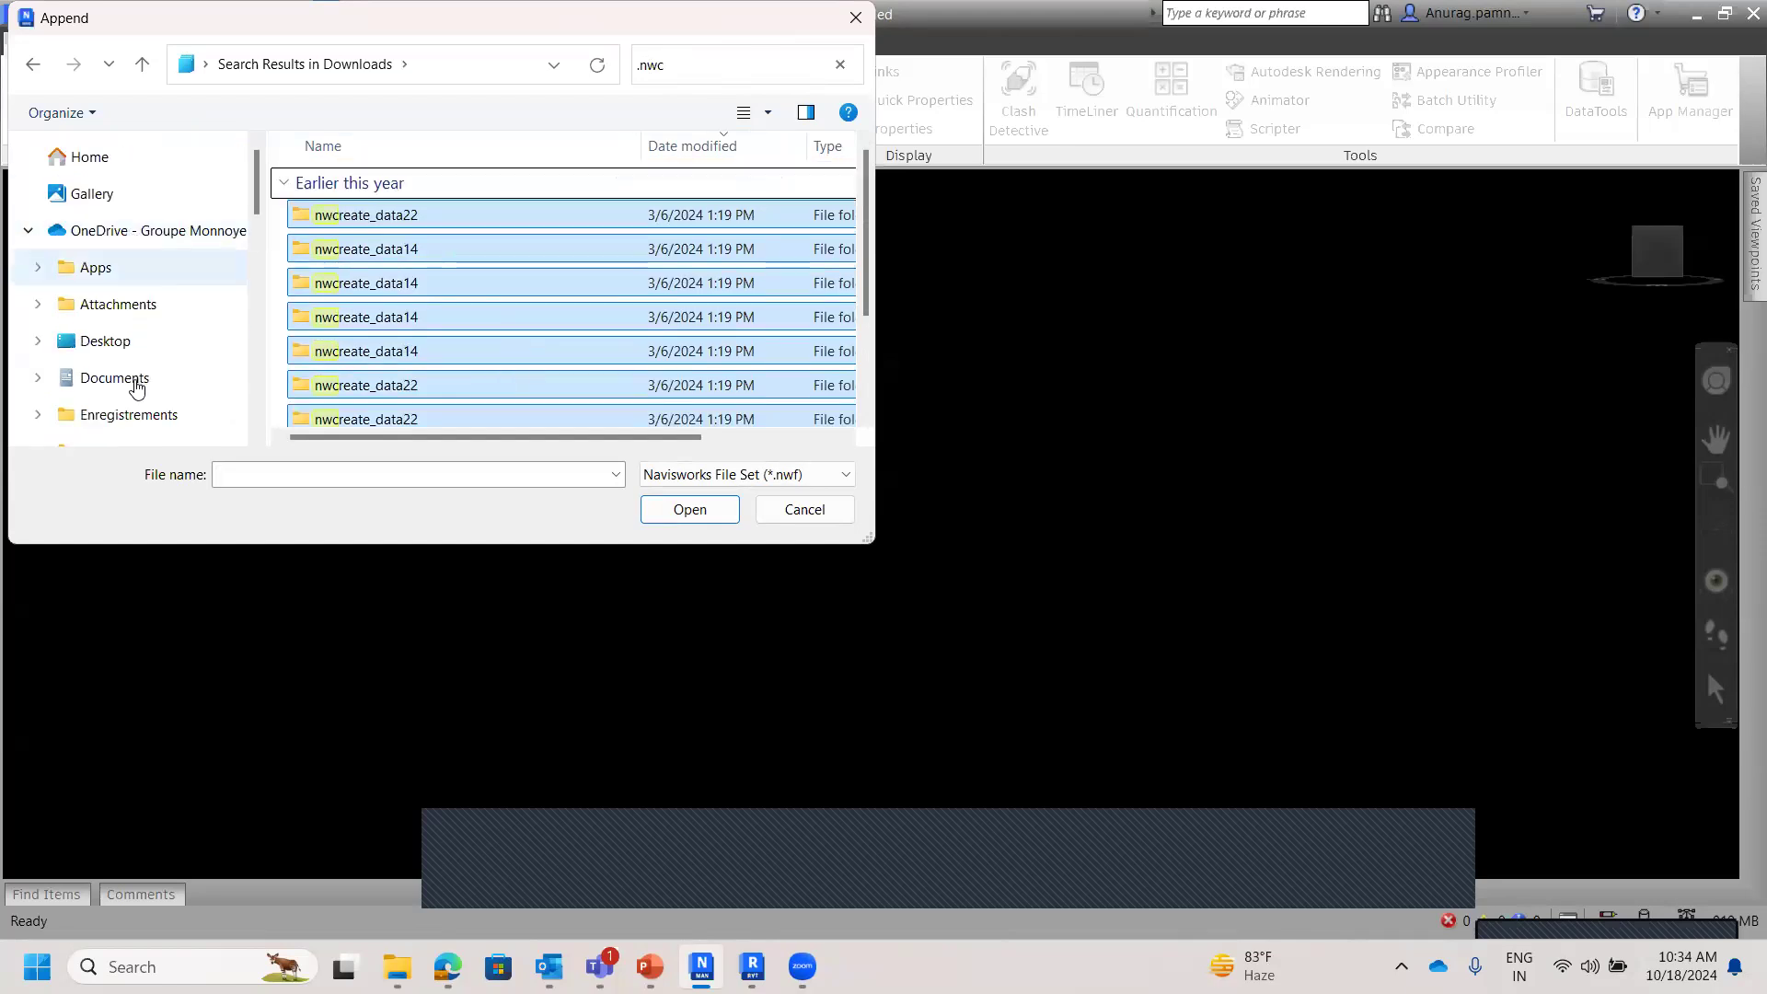
Step: Search the OneDrive Documents folder for .nwc files, enlarging the file dialog to browse the matches
left_click(145, 387)
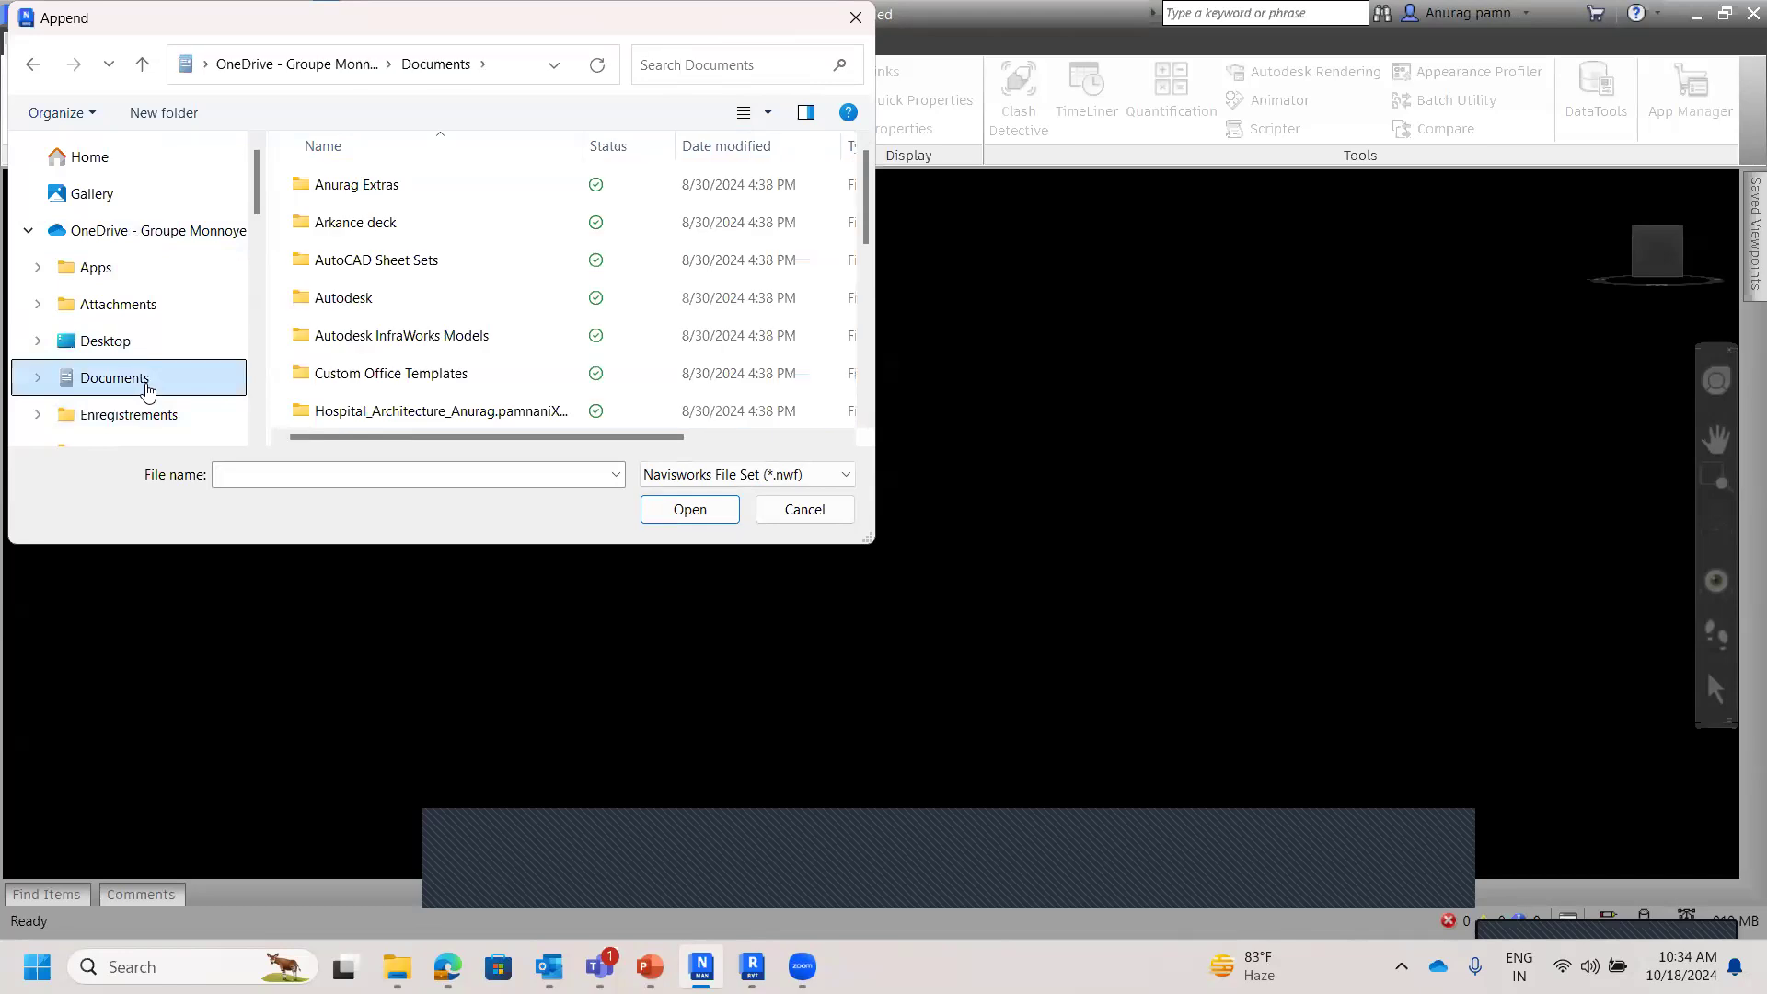
left_click(725, 67)
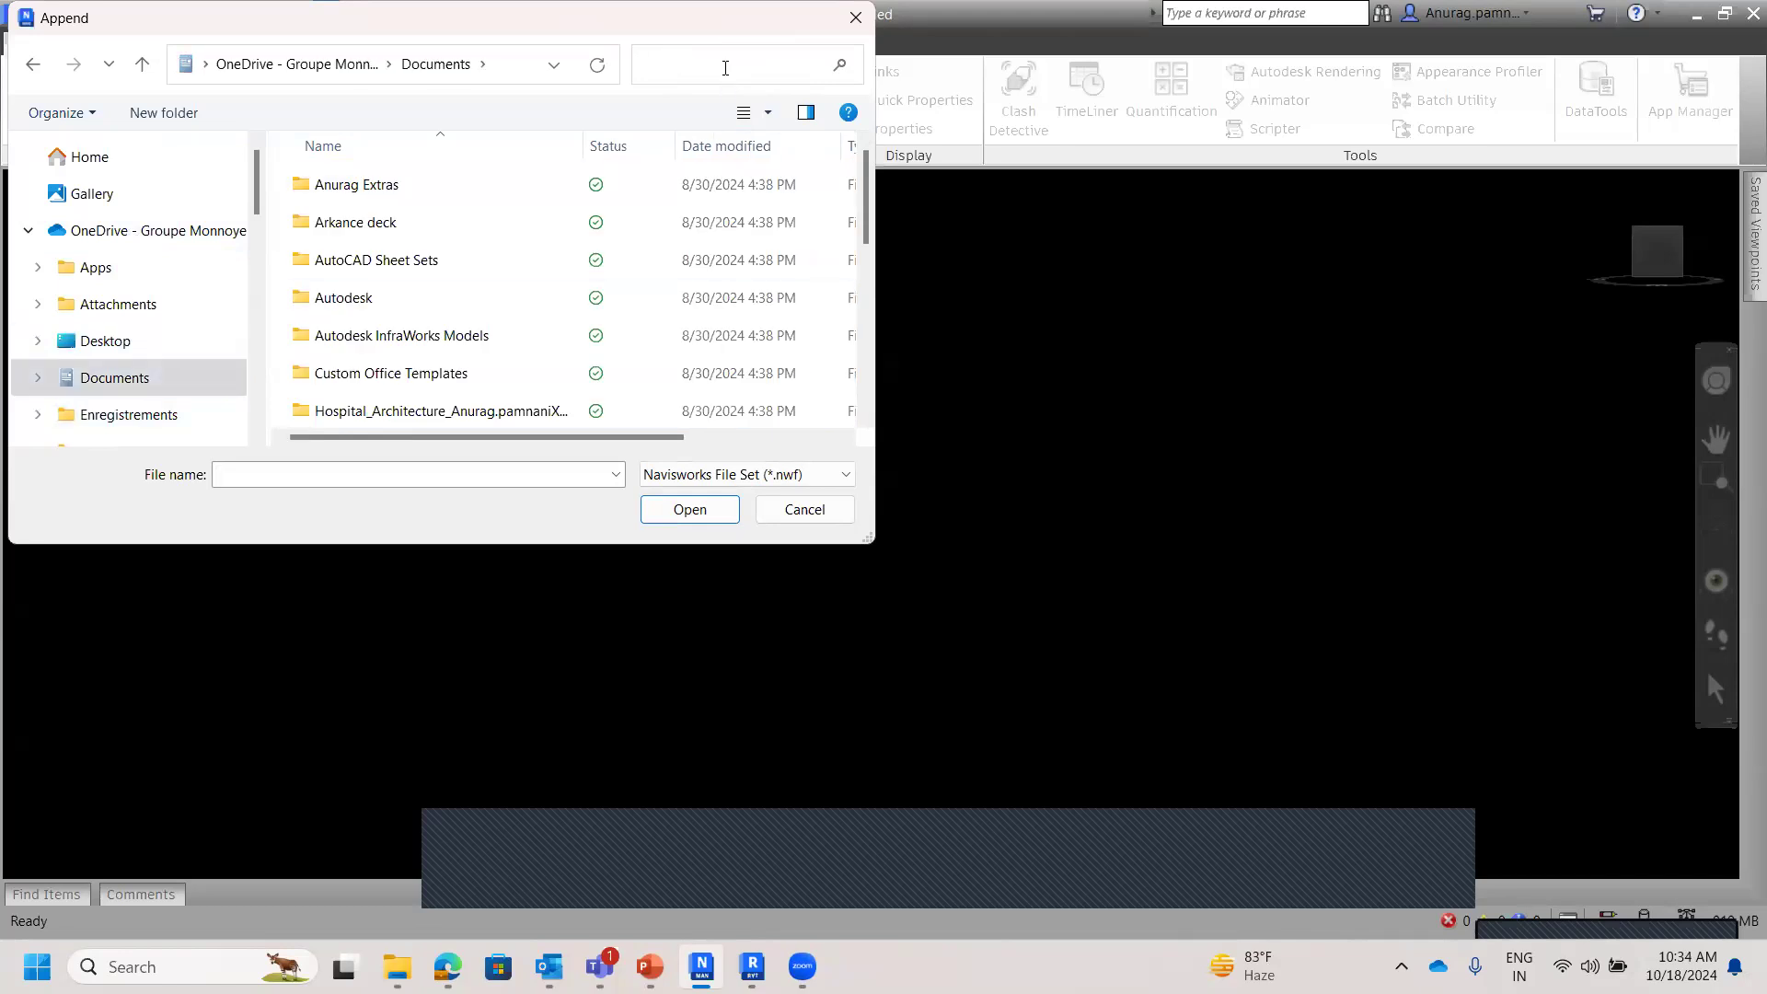
type(".nwc")
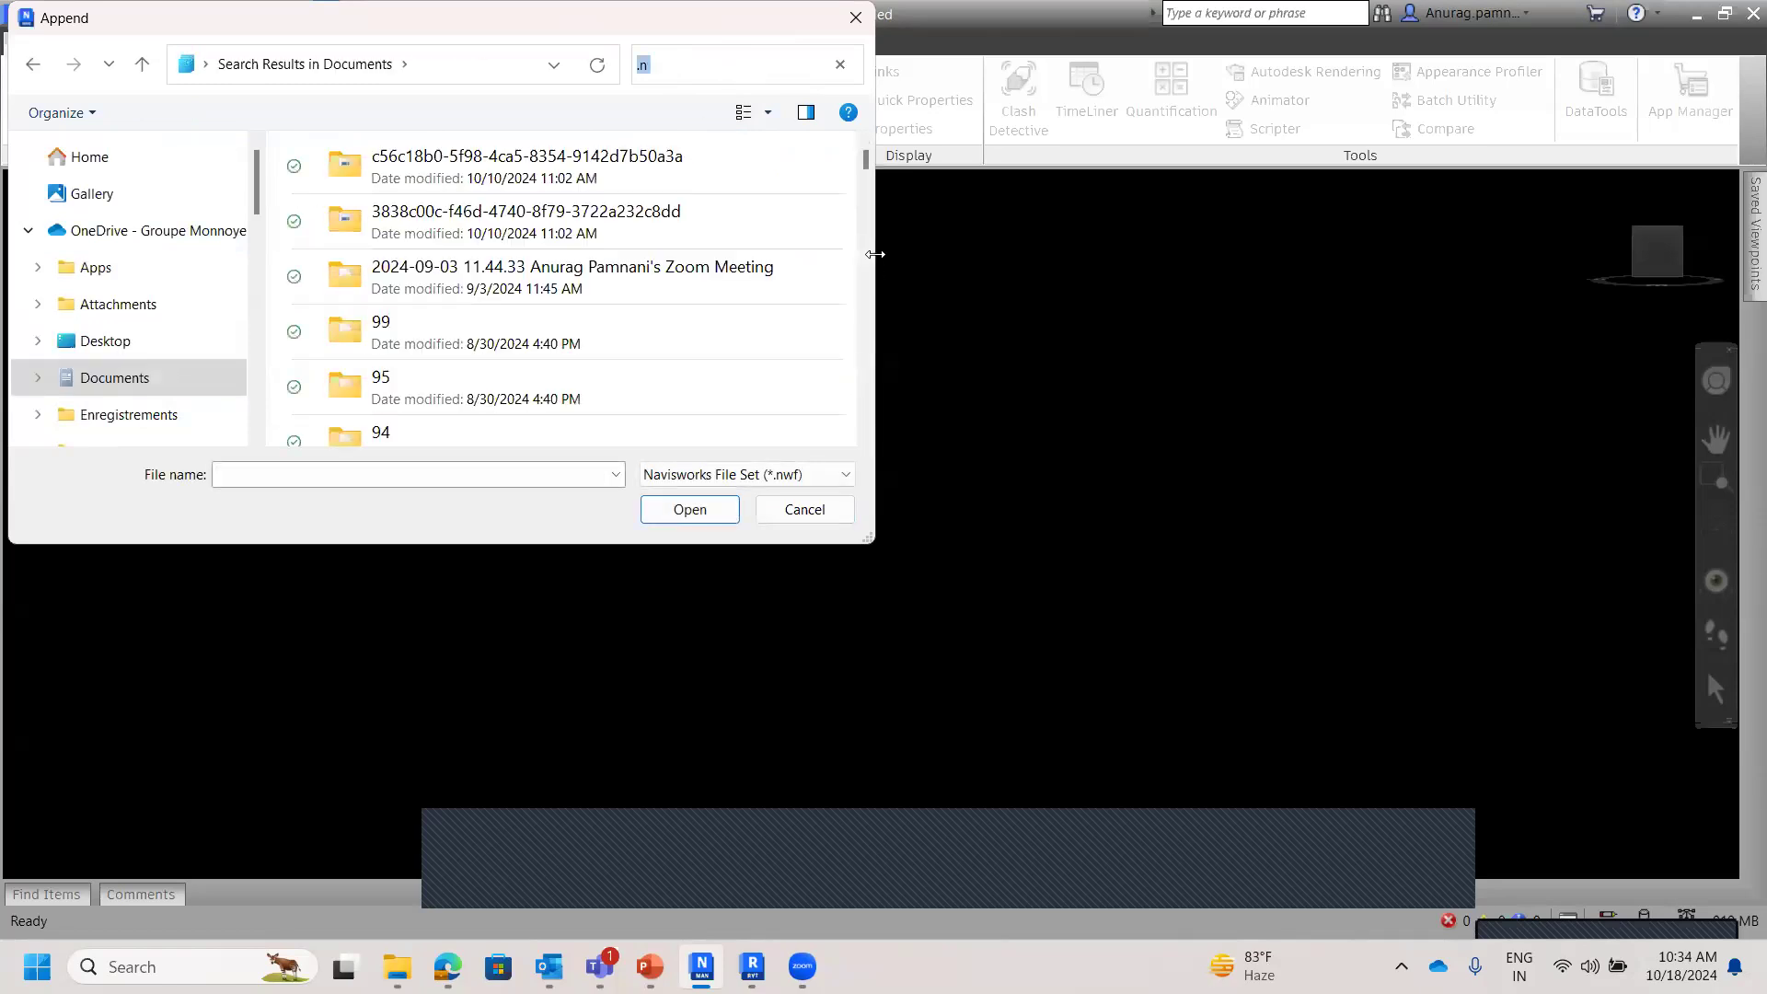
left_click_drag(874, 254, 1052, 255)
left_click_drag(460, 545, 514, 918)
scroll(592, 303, "down", 10)
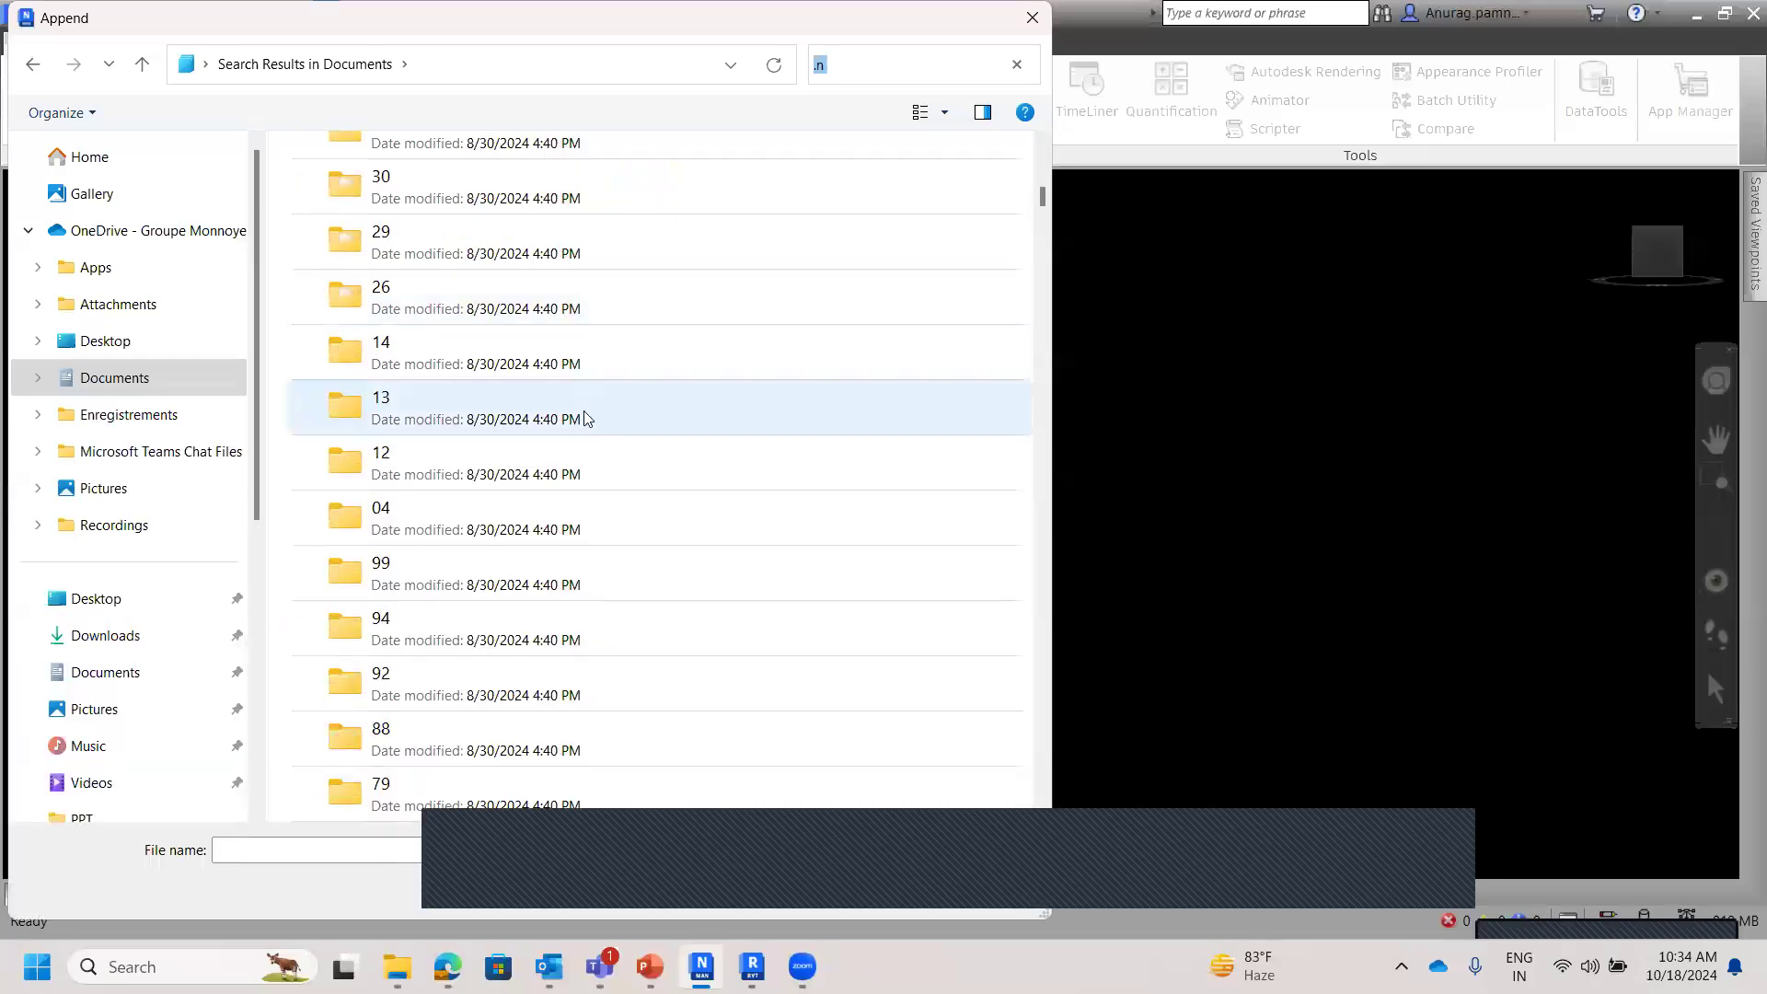
left_click(92, 381)
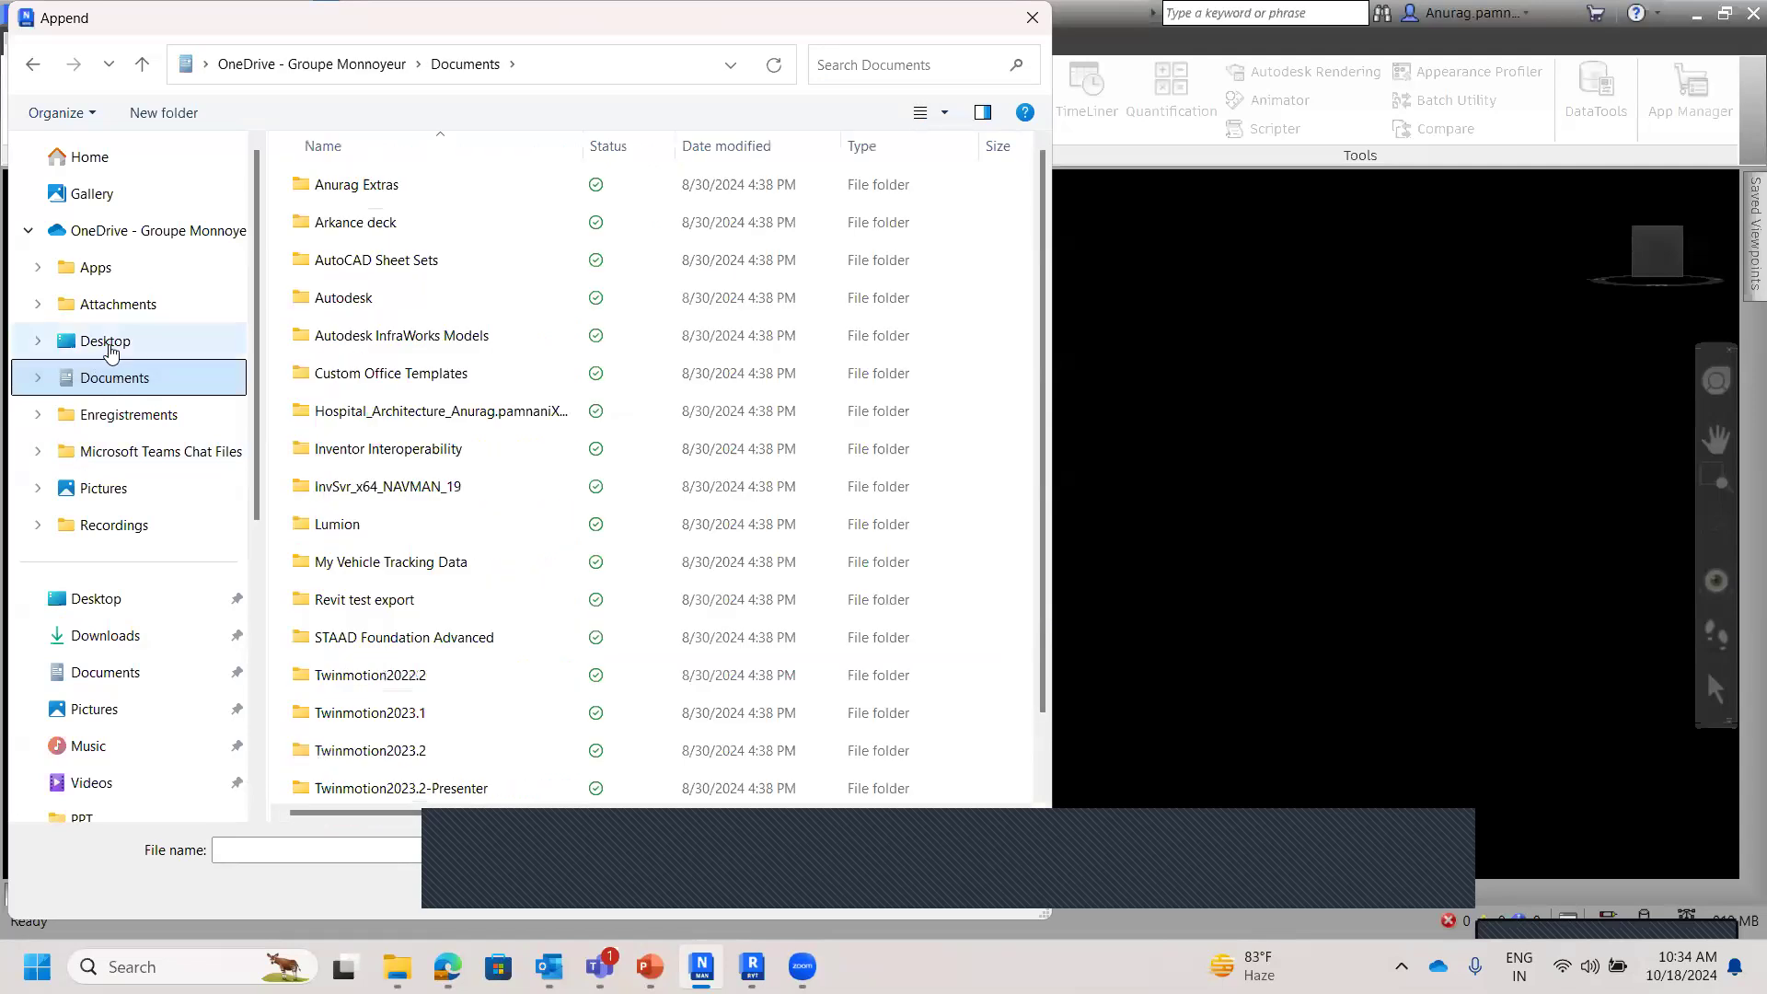
Step: Return to the Downloads folder and limit the listed files to Navisworks Cache (*.nwc)
left_click(128, 637)
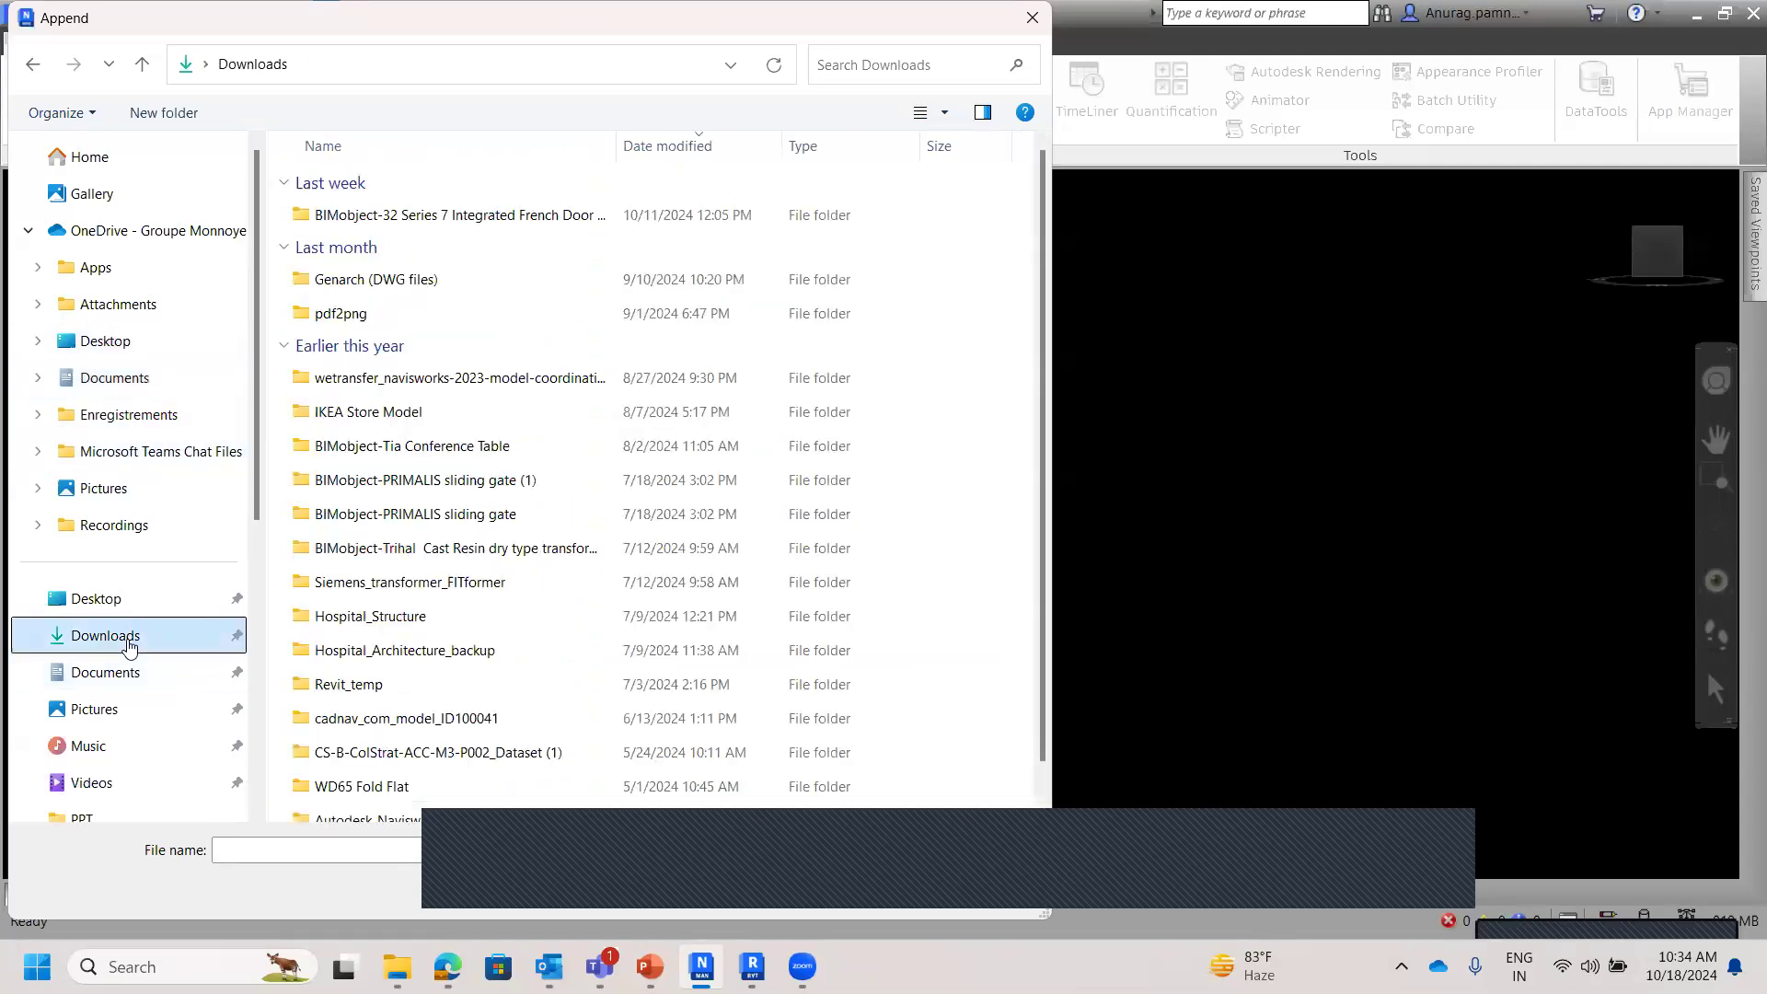
scroll(484, 539, "down", 1)
scroll(484, 538, "up", 1)
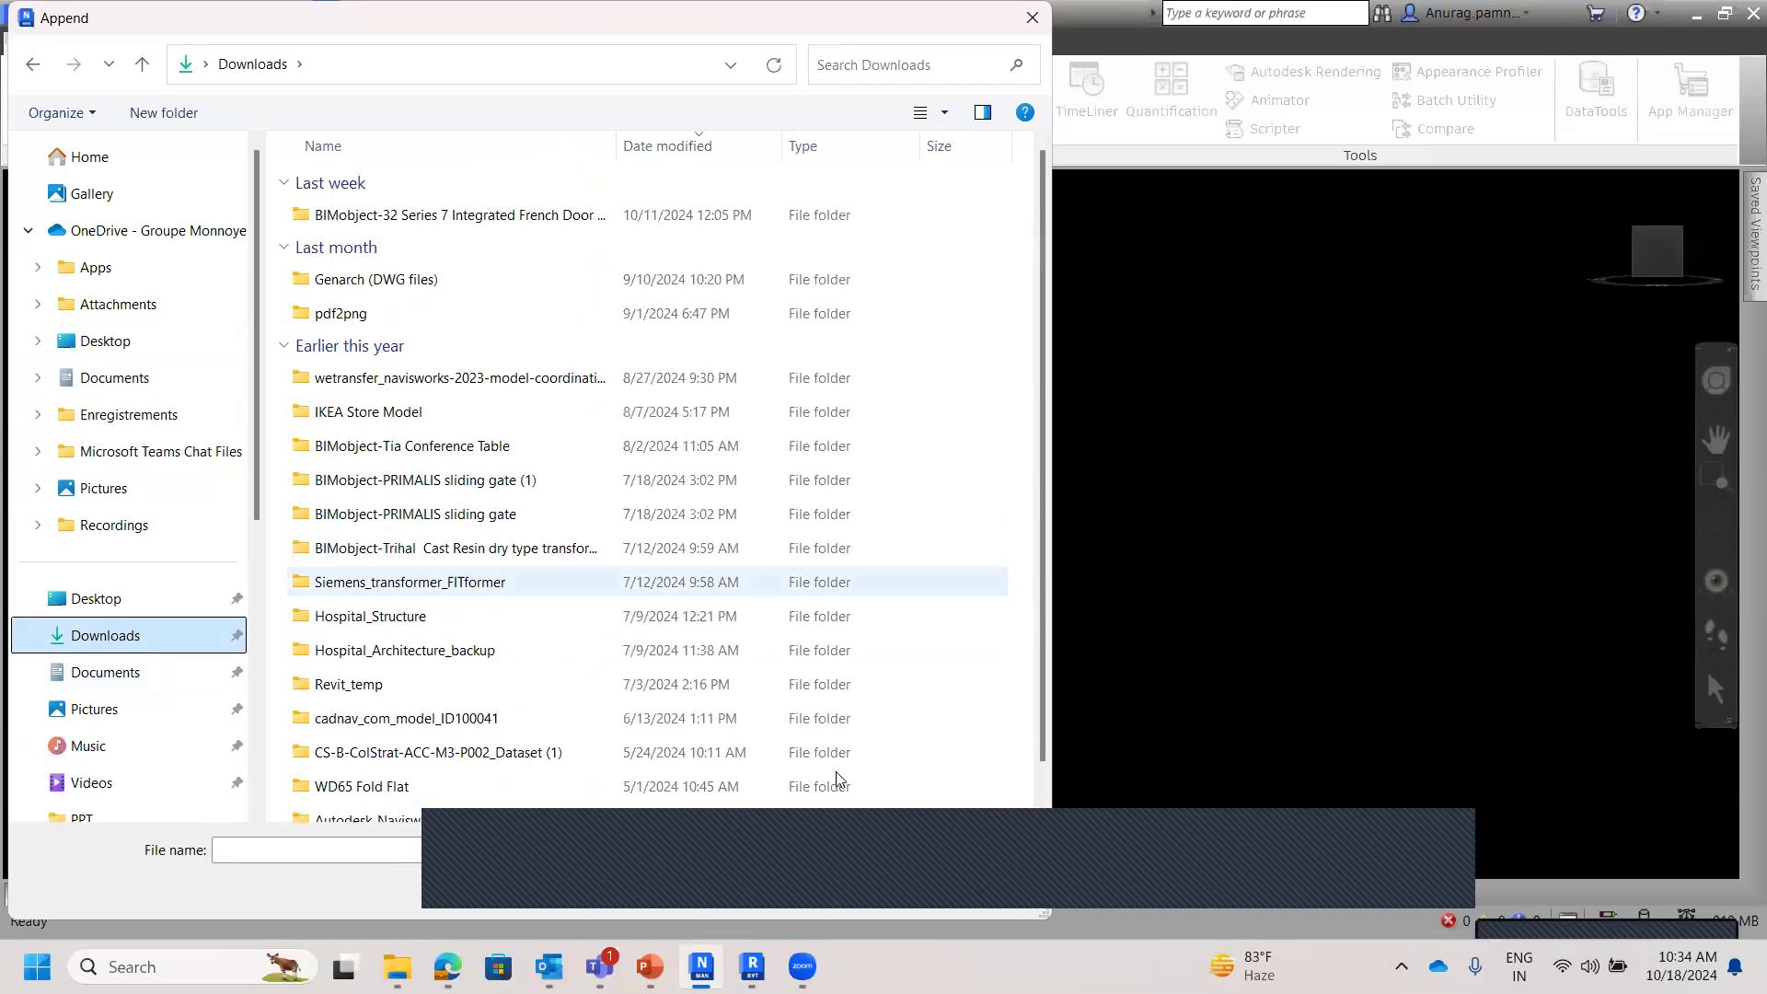
left_click(965, 856)
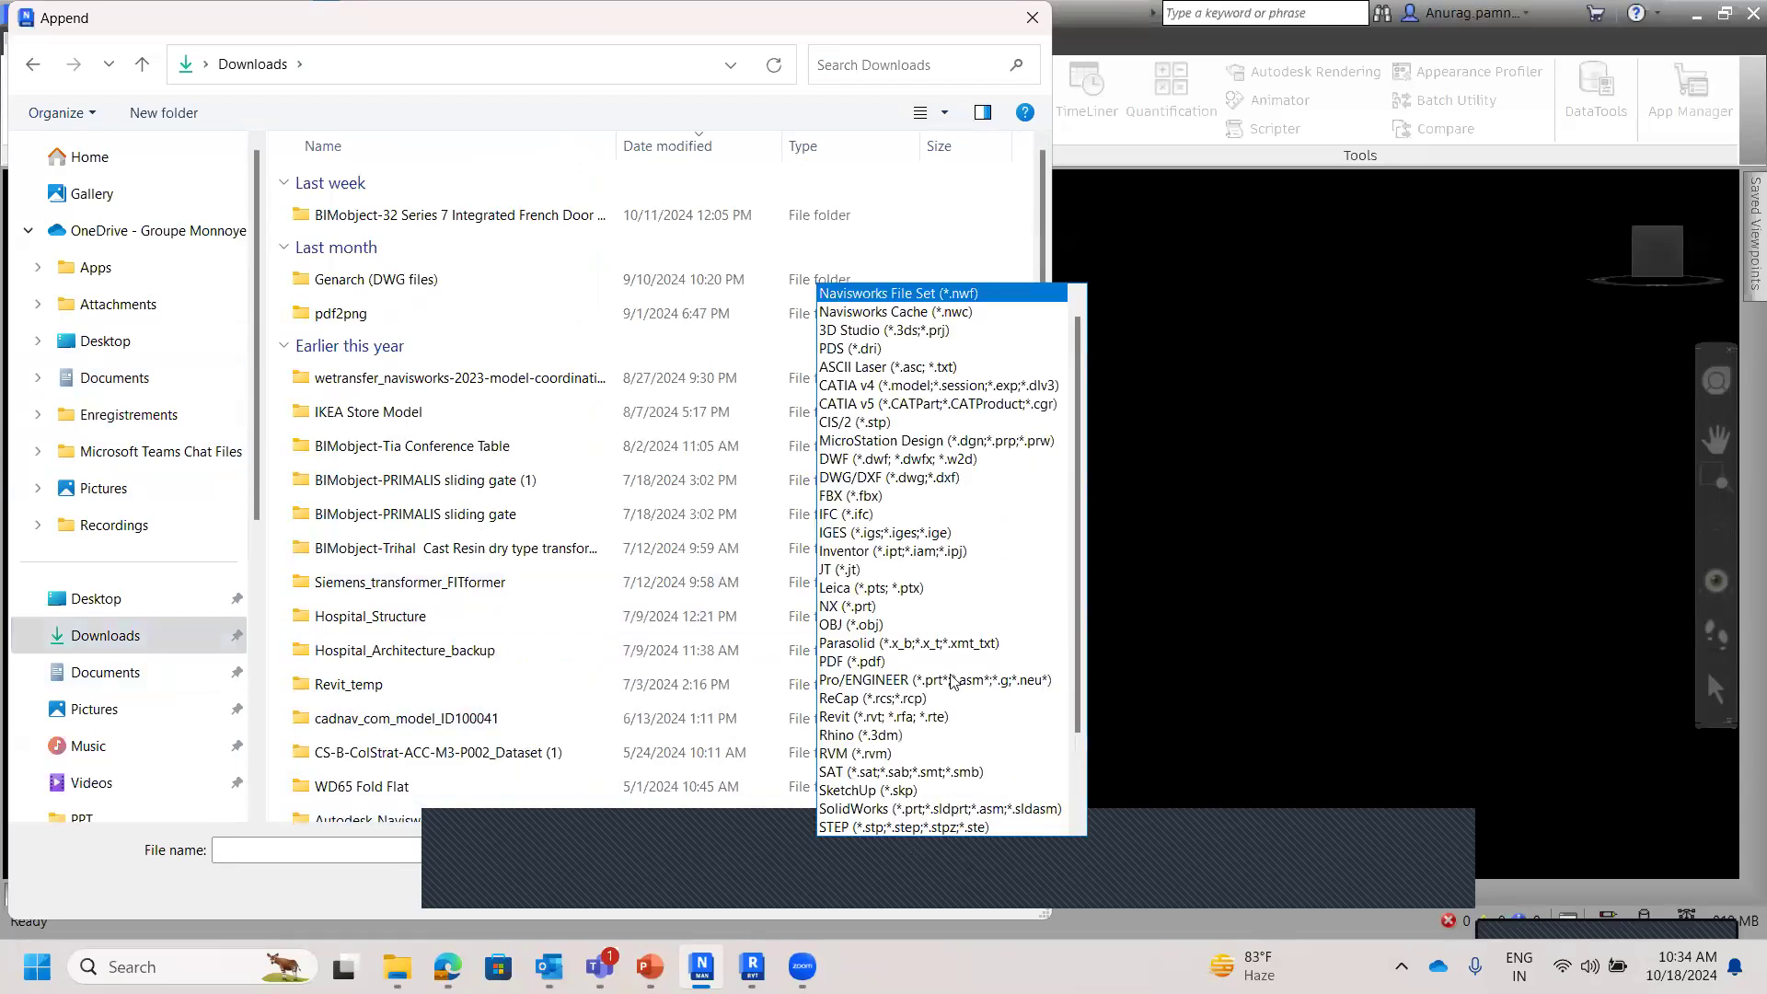
left_click(953, 313)
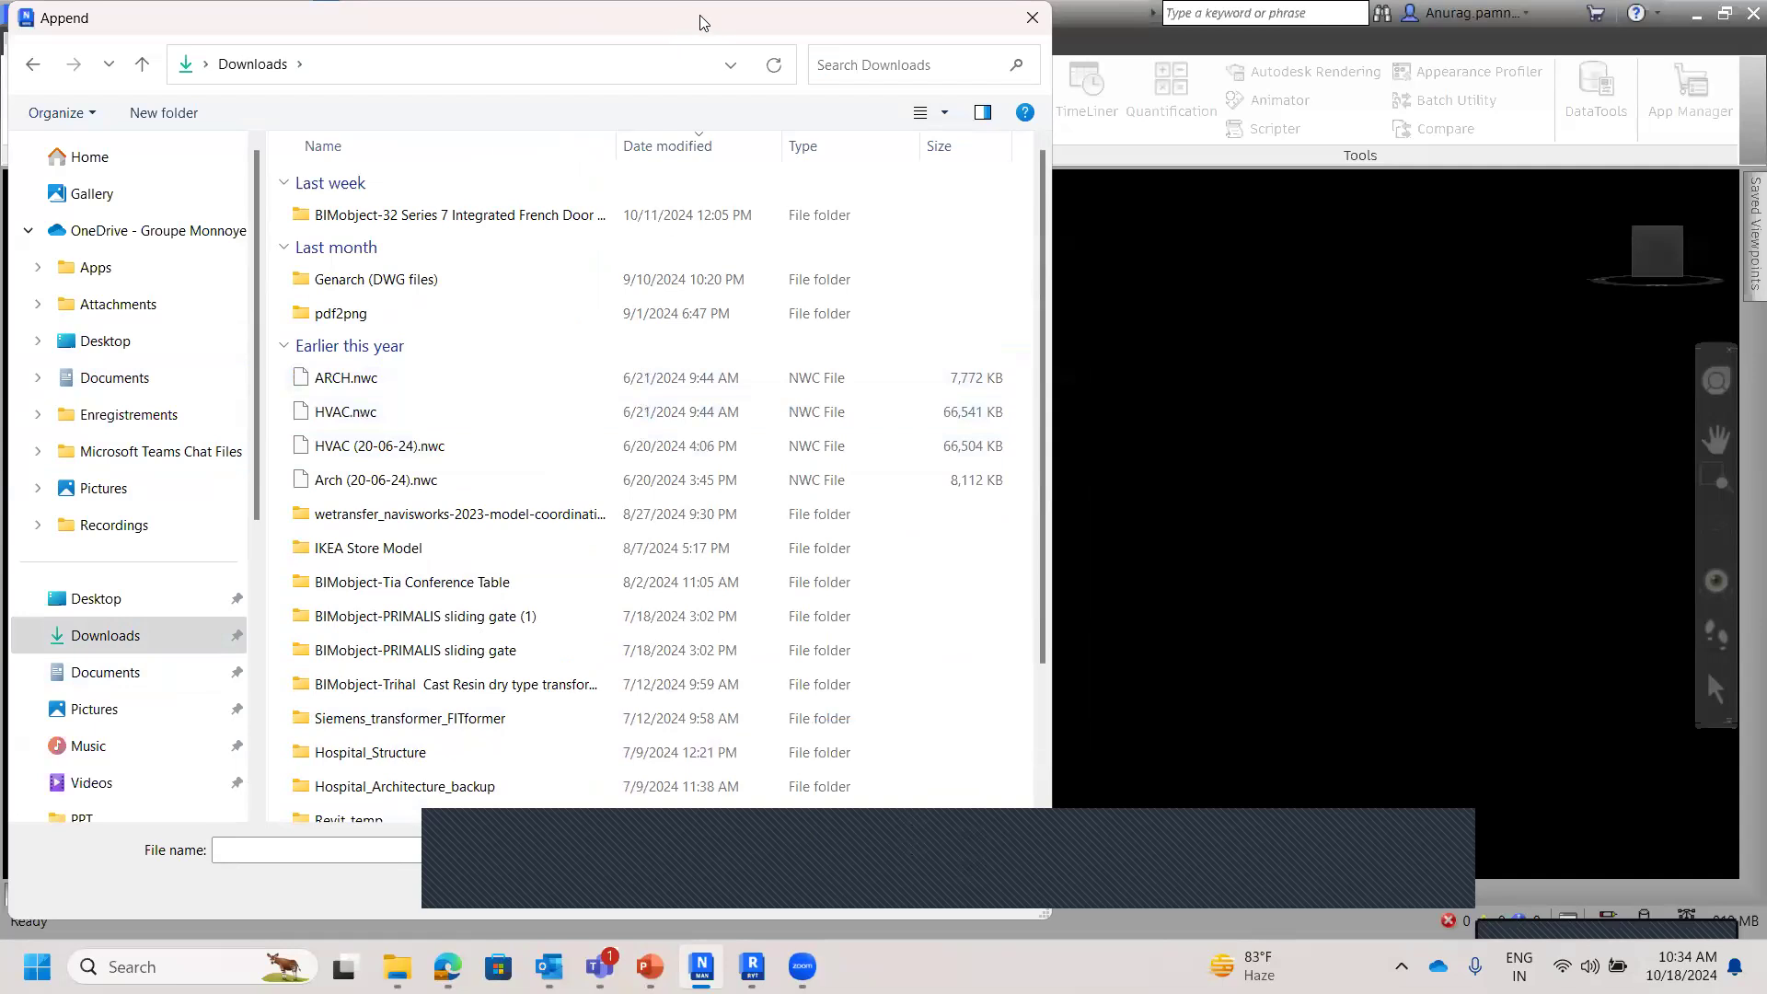
Step: Append both Arch (20-06-24).nwc and HVAC (20-06-24).nwc to the project
left_click_drag(700, 21, 1428, 20)
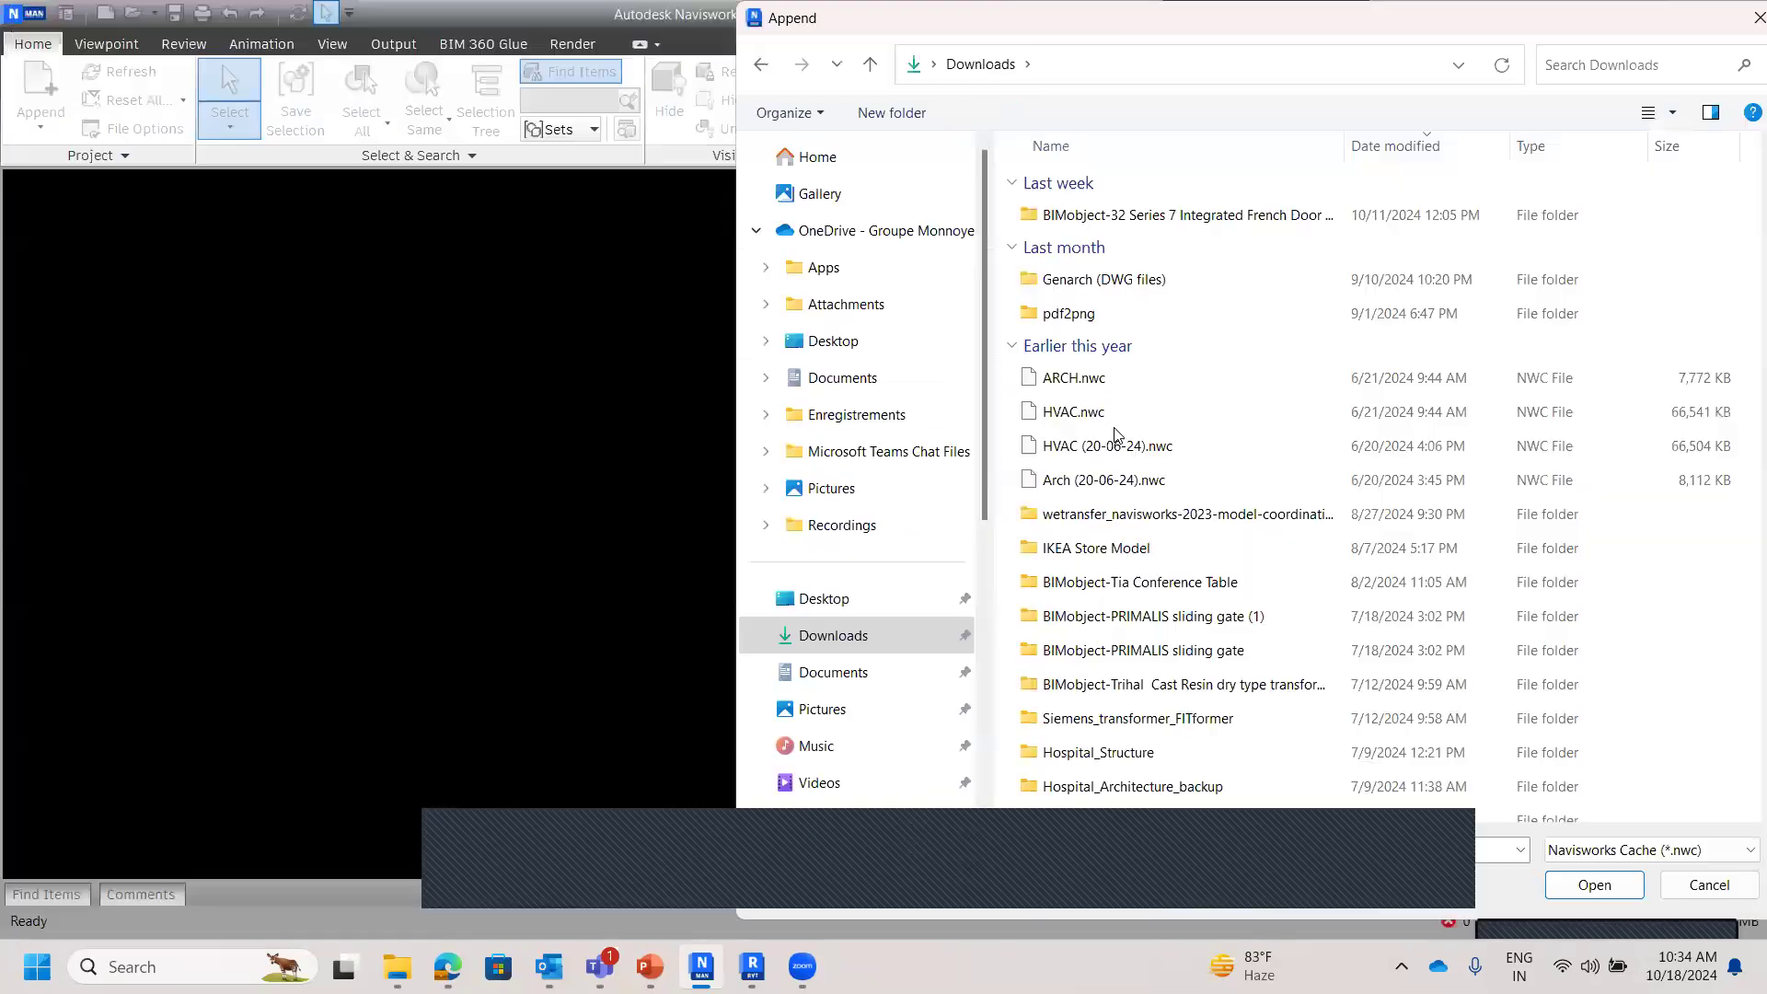
left_click(1075, 486)
left_click(1080, 449, "ctrl")
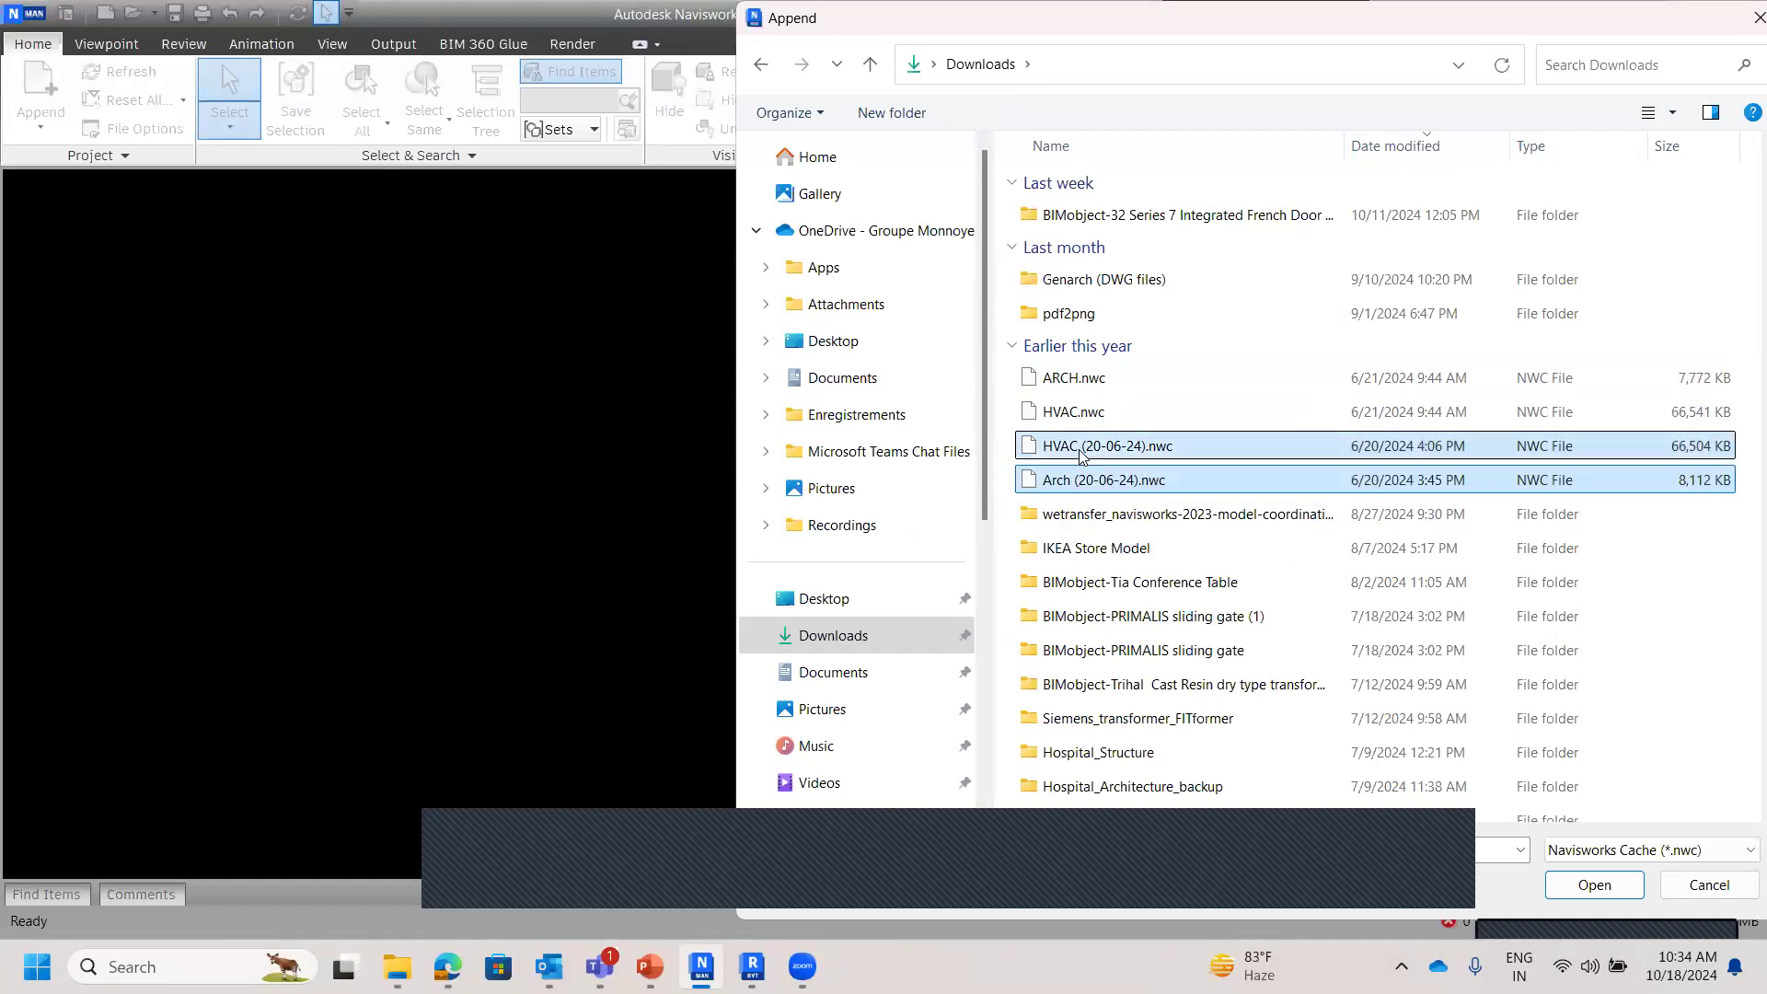
left_click(1593, 886)
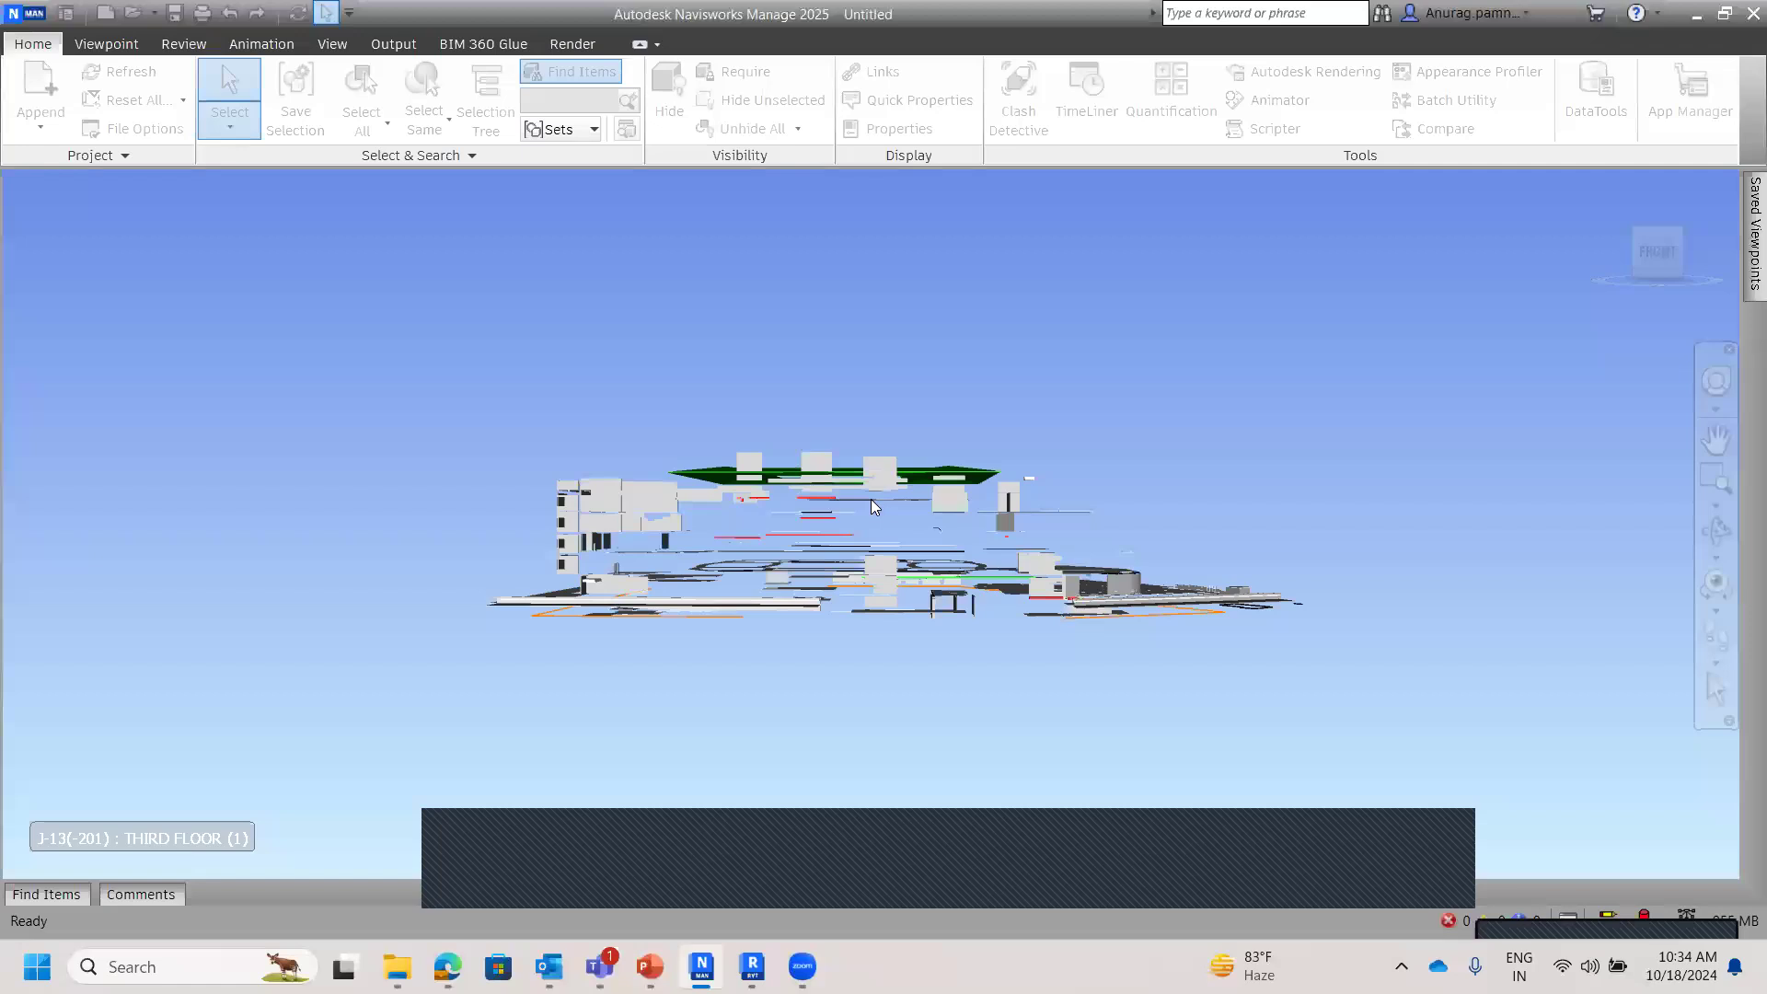
Step: Examine the exterior of the combined building model from an elevated corner view and close up on its facade
mouse_move(995, 531)
left_mouse_down()
mouse_move(590, 571)
mouse_move(223, 560)
left_mouse_up()
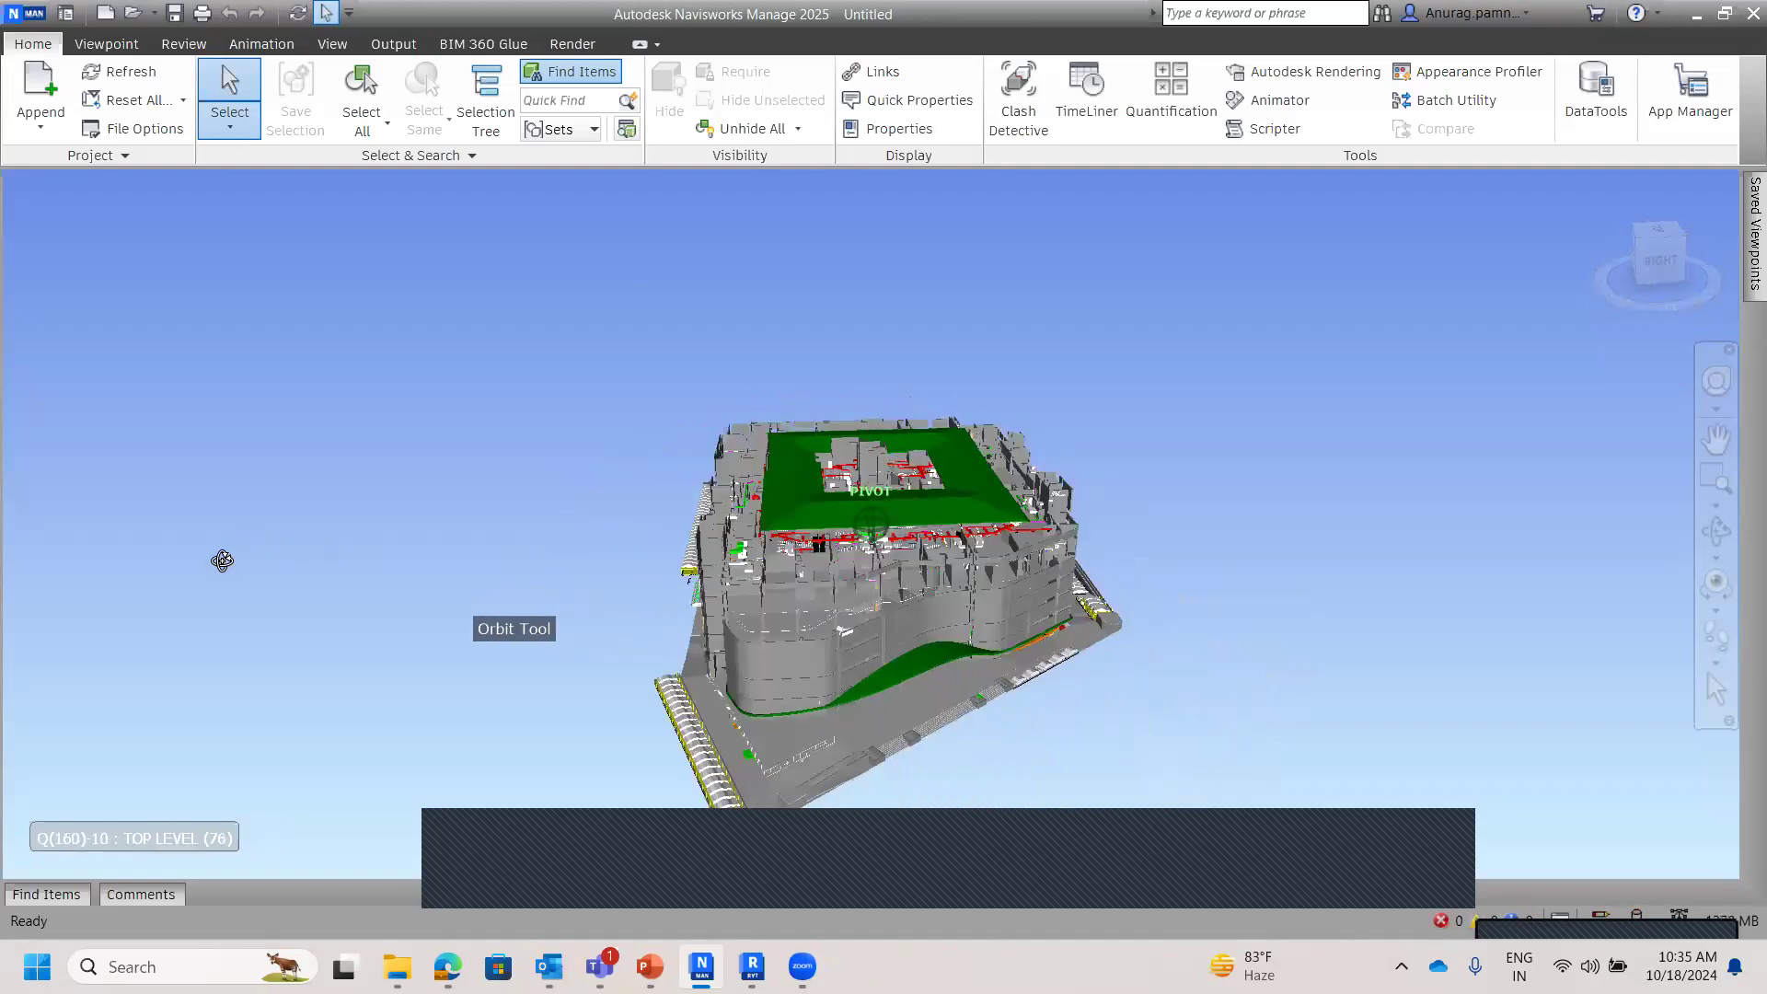
middle_click_drag(223, 560, 221, 566, "shift")
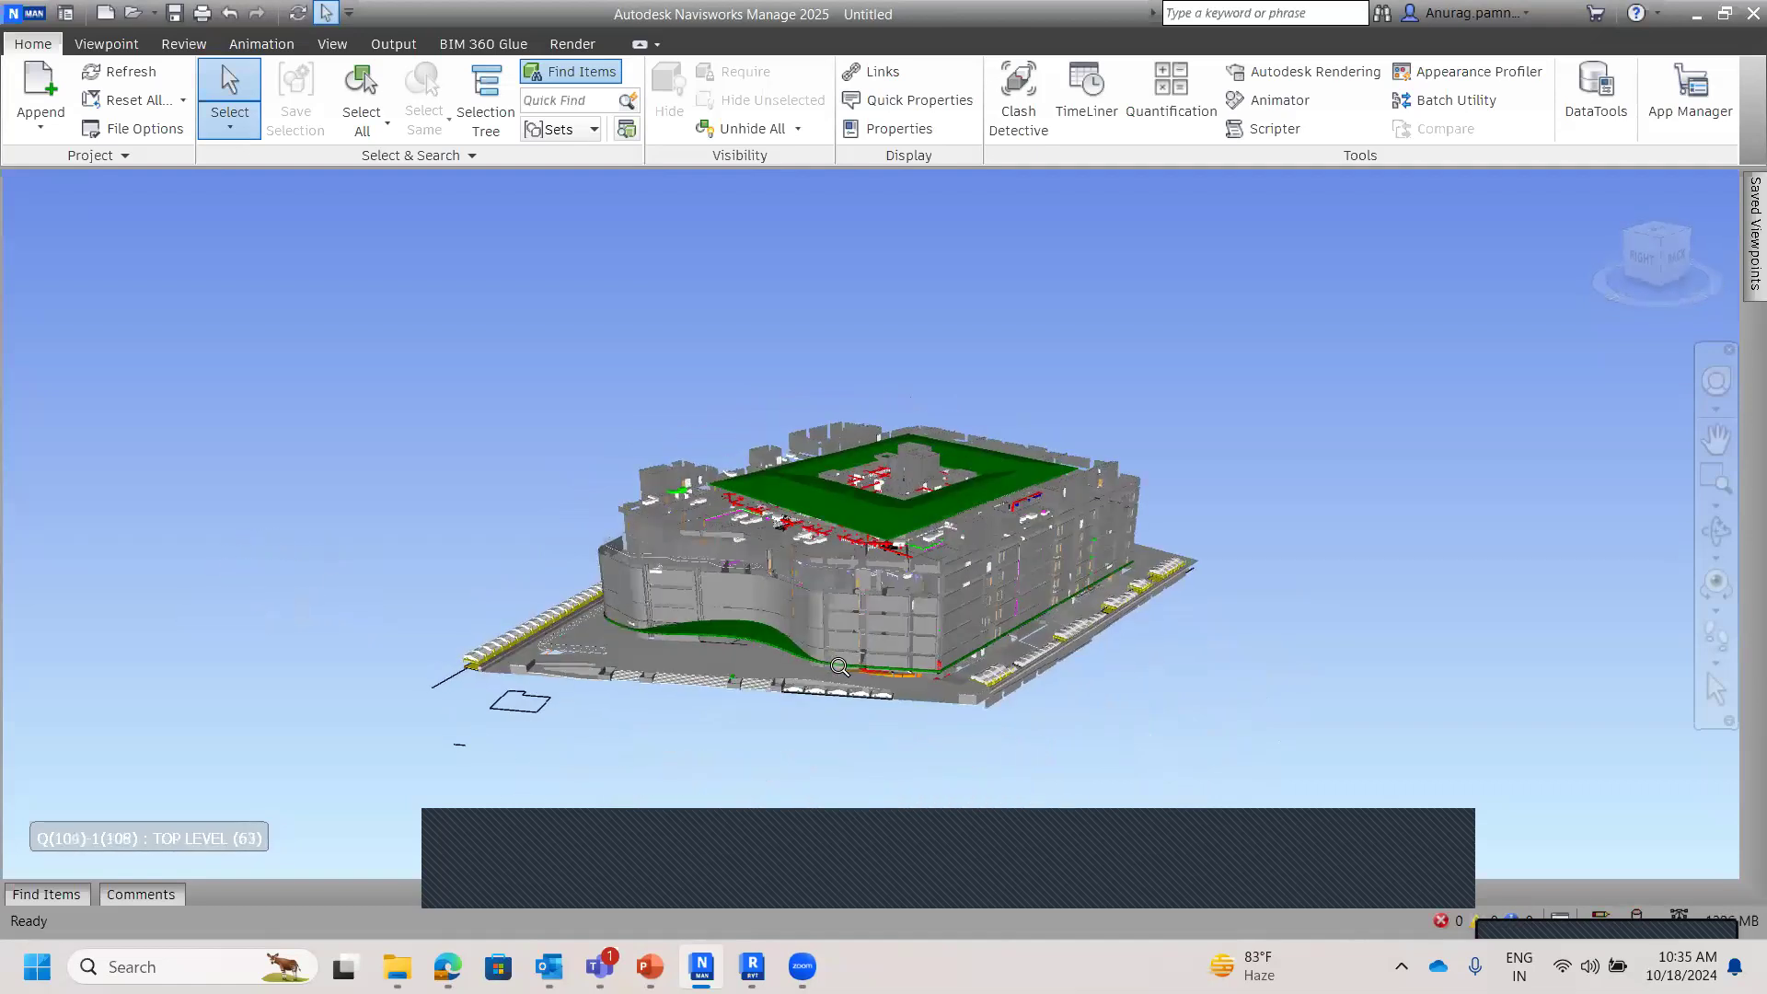
scroll(840, 666, "up", 3)
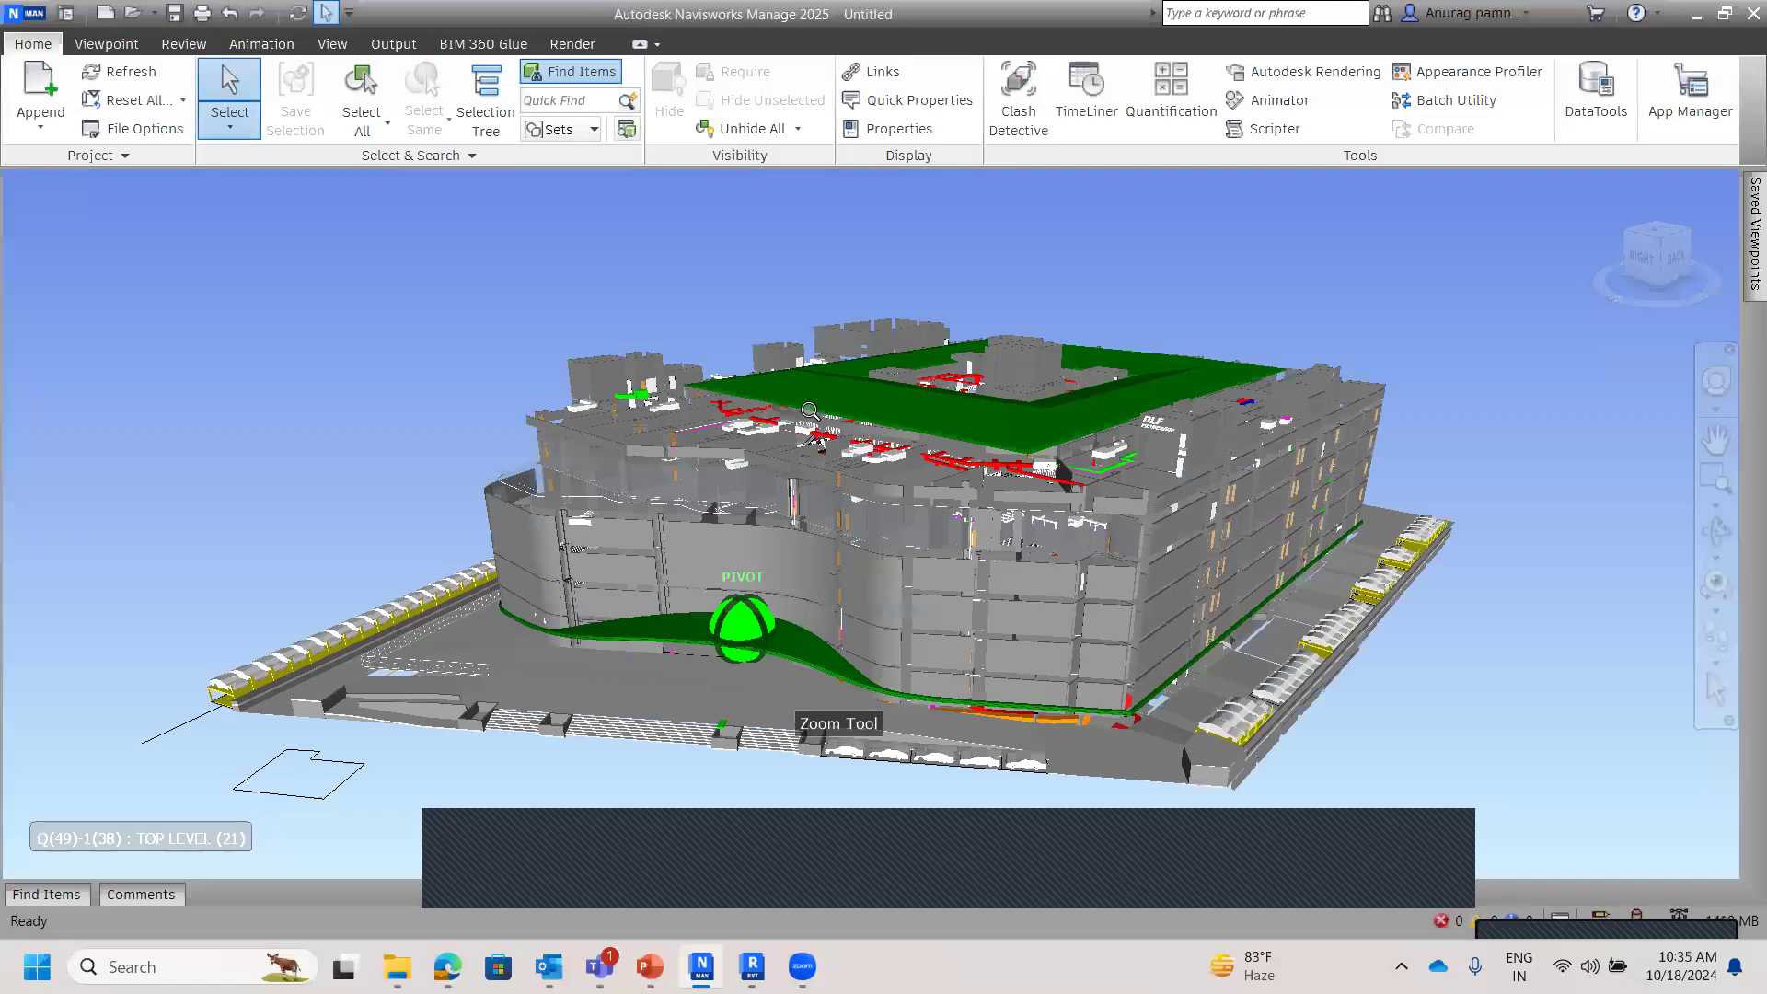
scroll(742, 628, "up", 2)
middle_click_drag(742, 628, 583, 619)
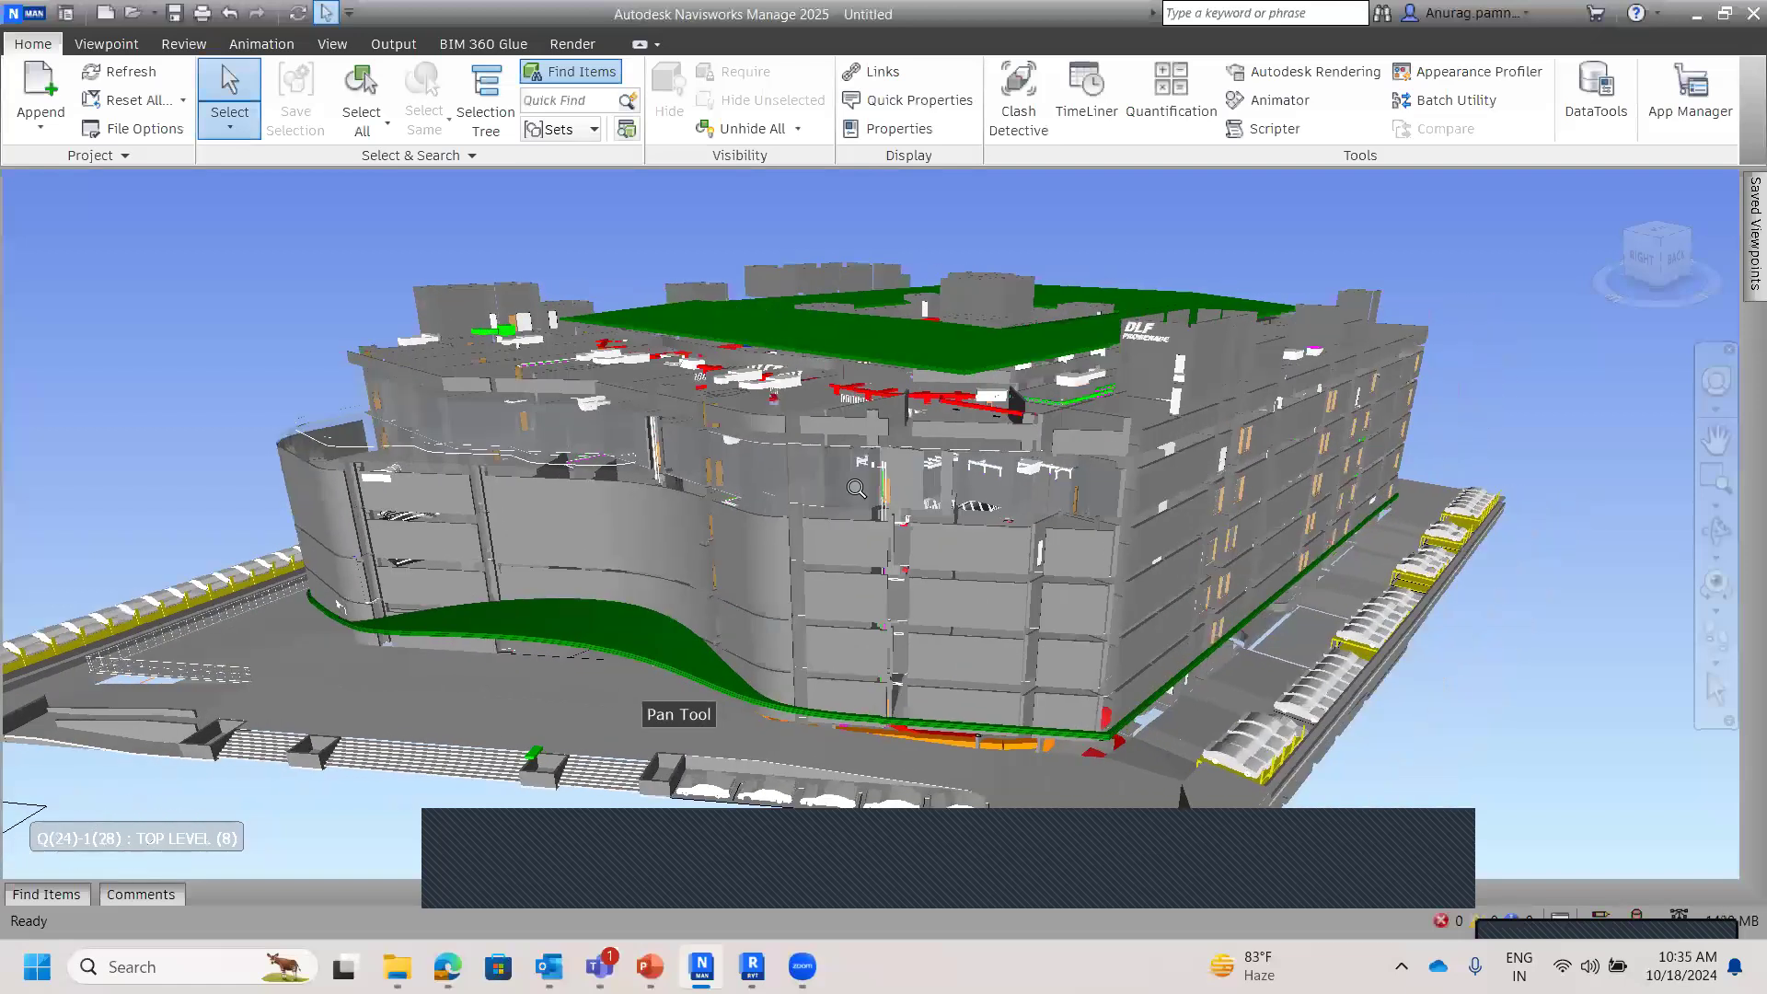
scroll(788, 475, "up", 4)
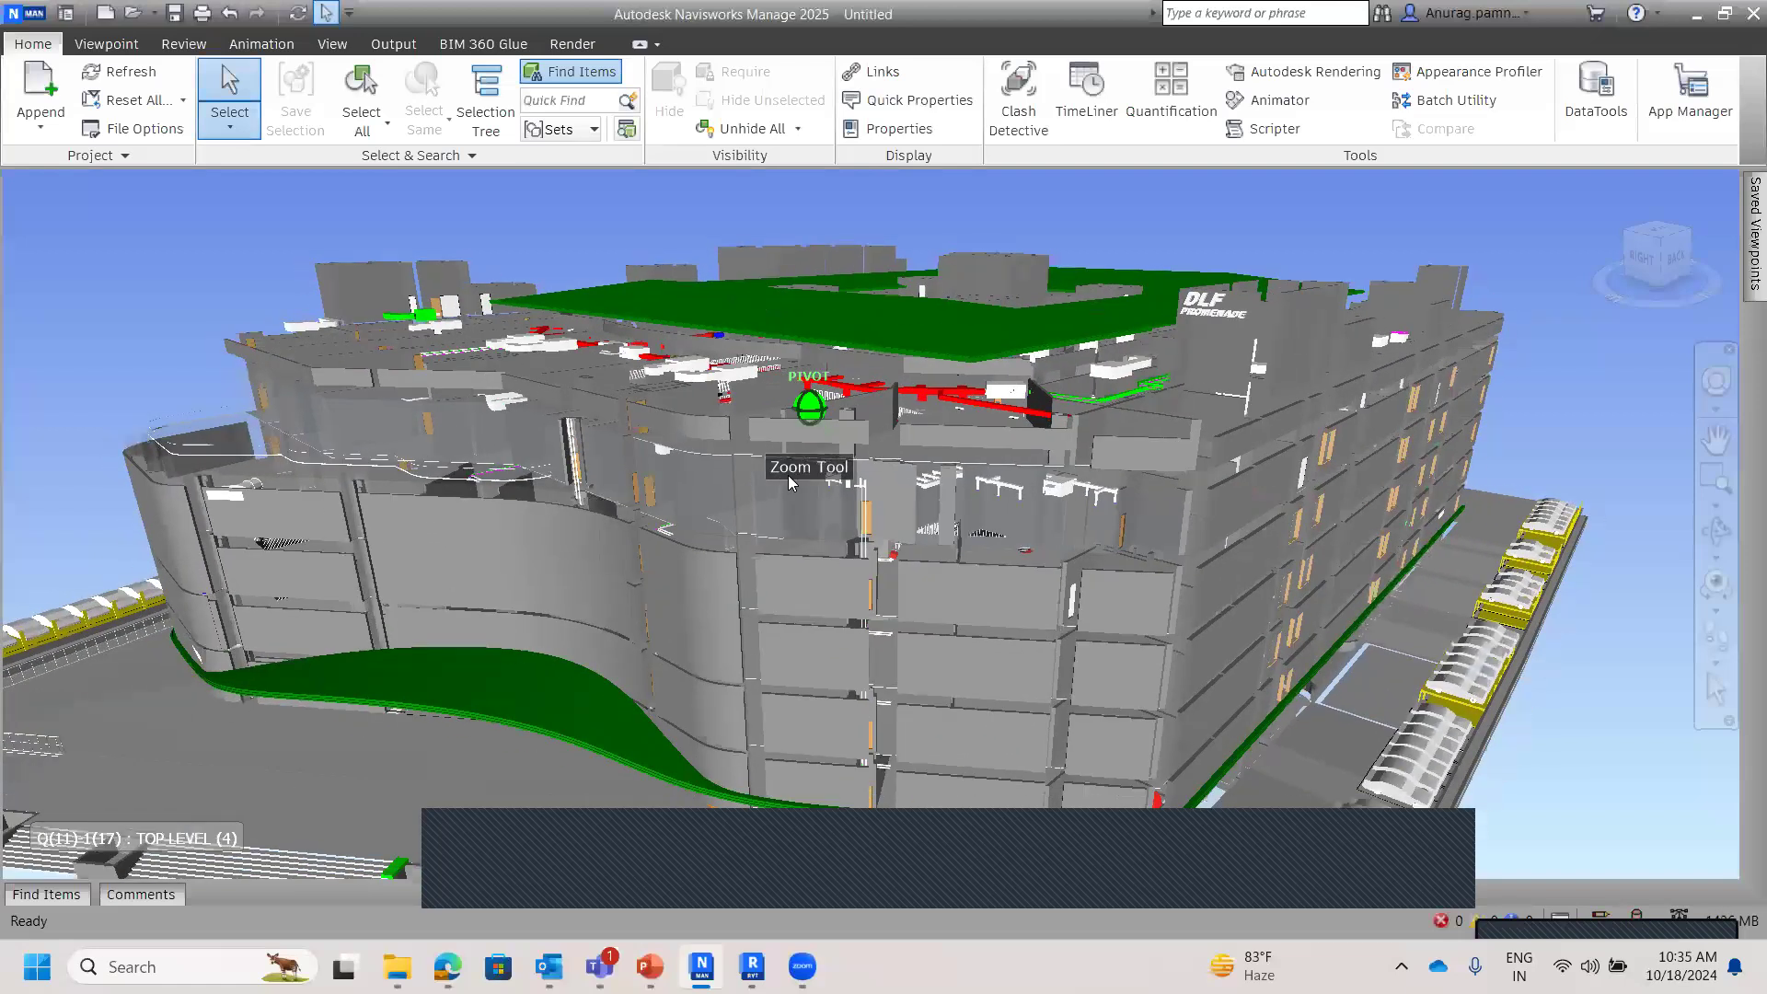
Step: Examine the whole building and its surrounding site from a wider exterior corner view
mouse_move(788, 475)
middle_mouse_down("shift")
mouse_move(819, 552)
mouse_move(790, 553)
mouse_move(788, 475)
middle_mouse_up("shift")
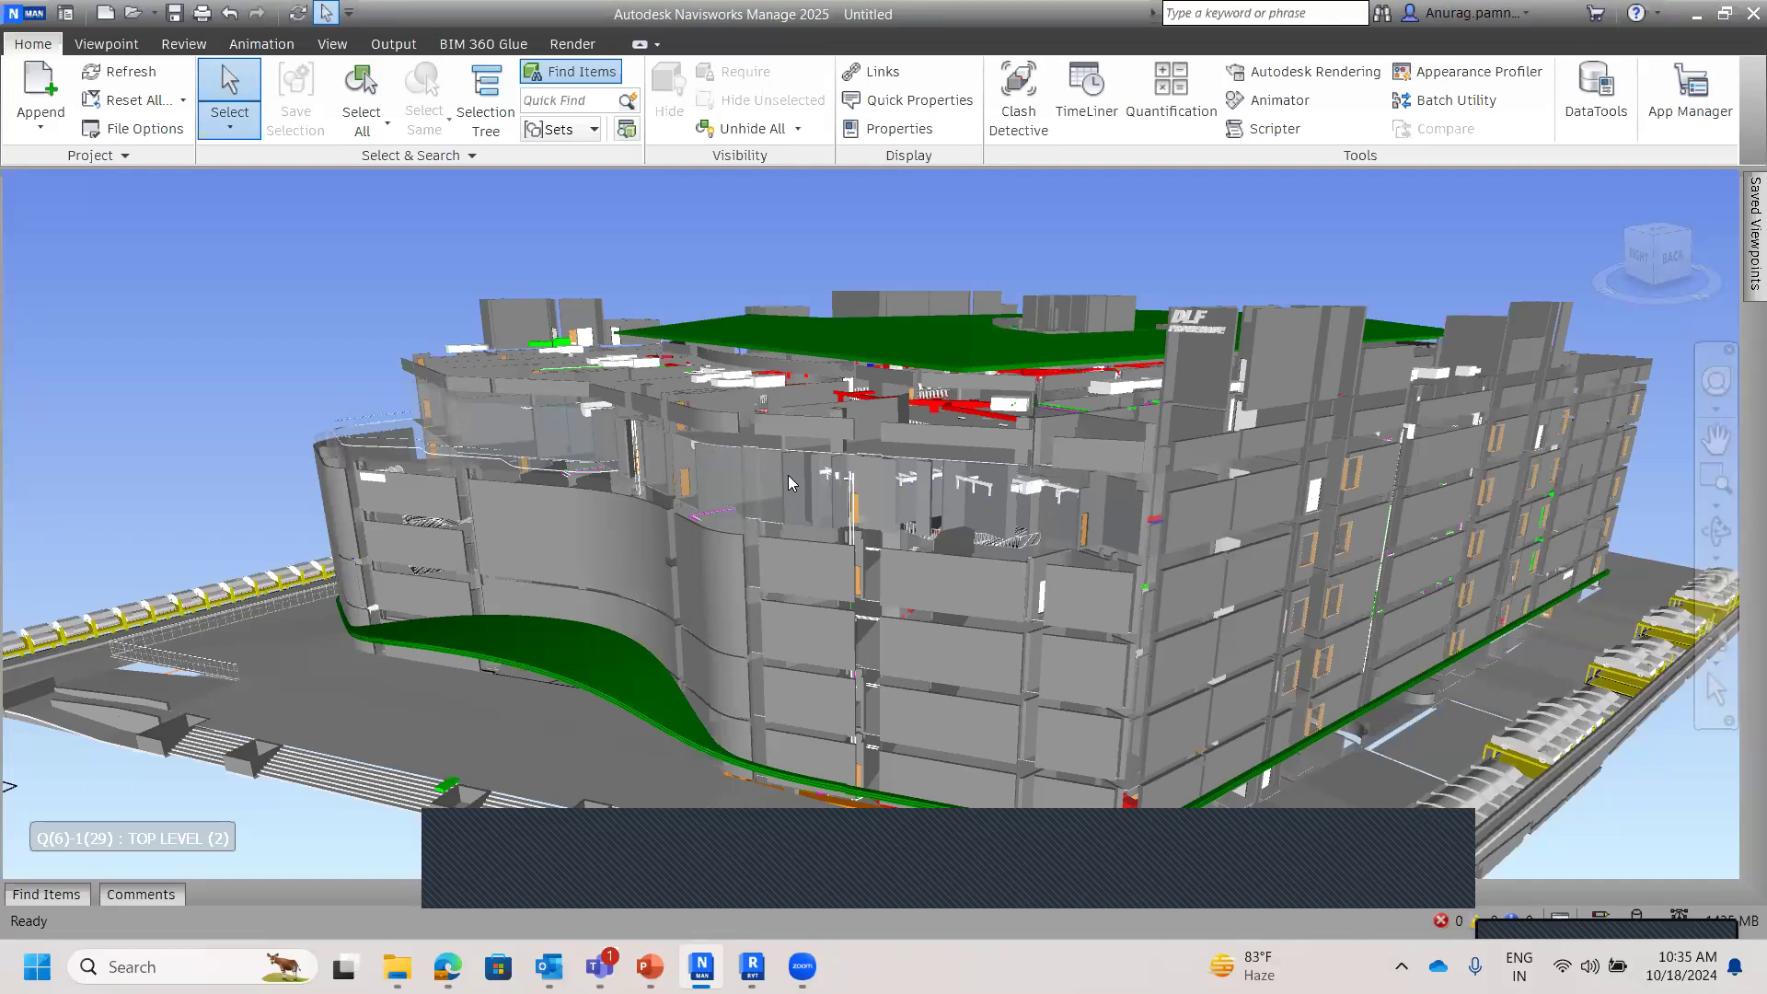
scroll(613, 446, "down", 2)
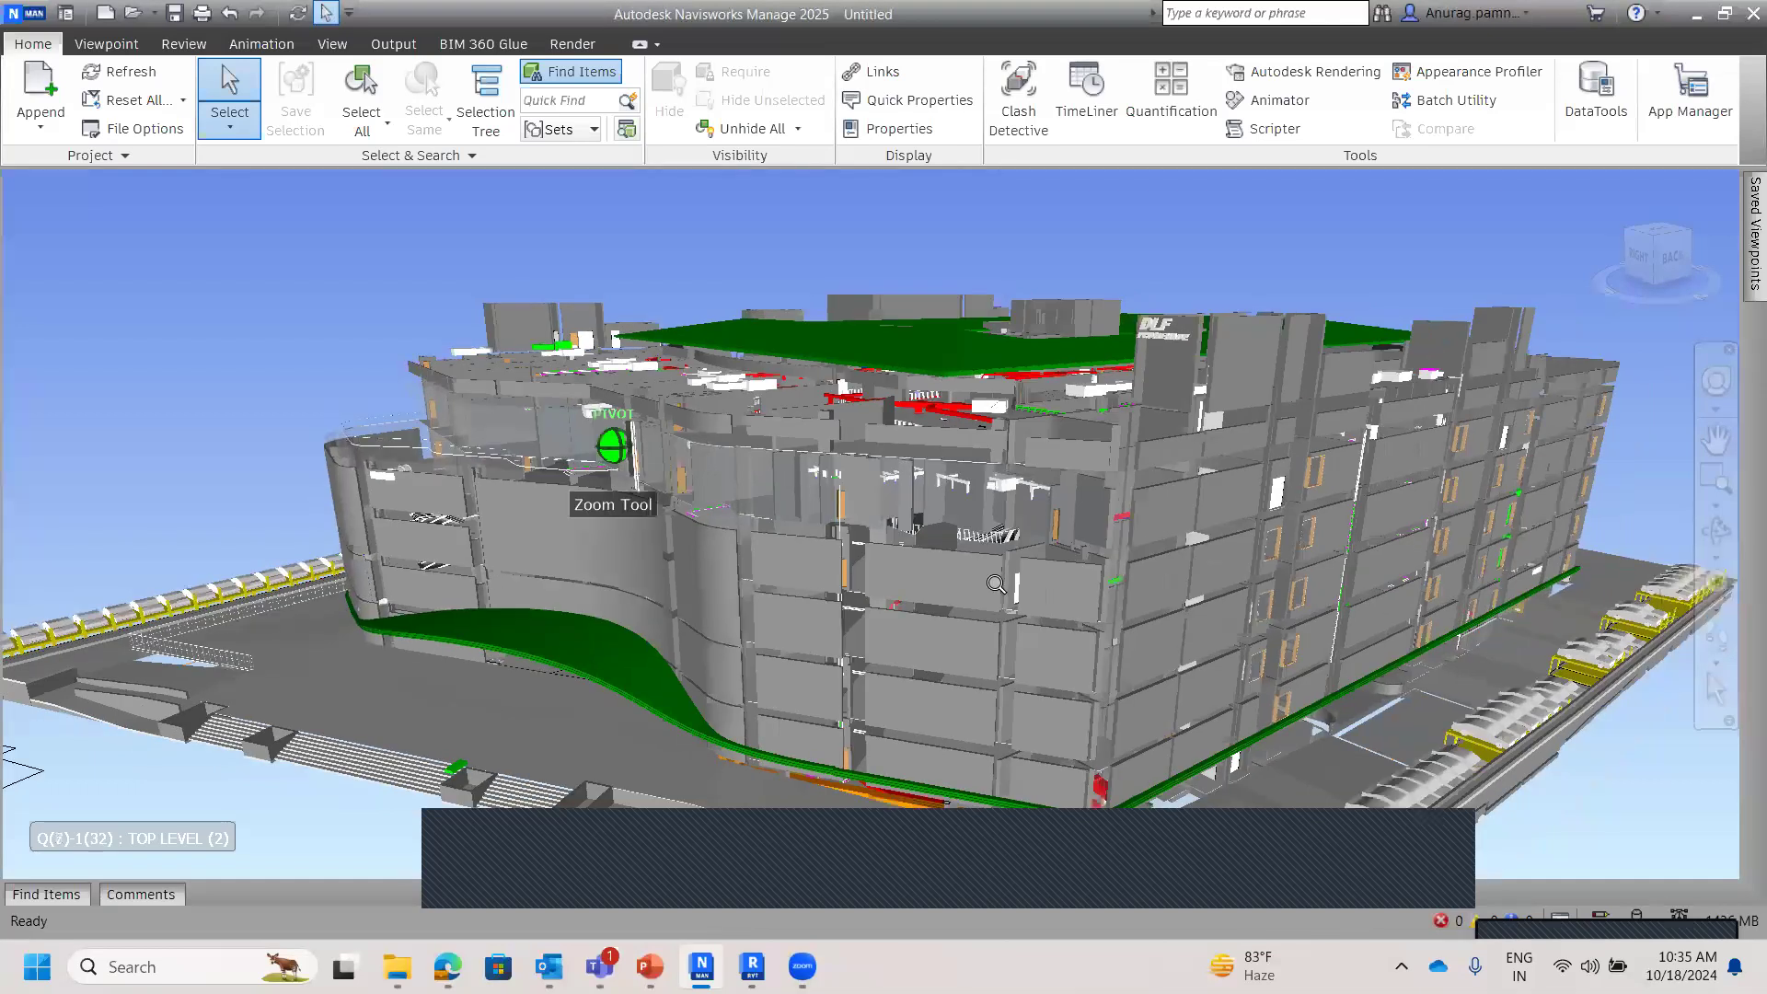
scroll(996, 584, "down", 2)
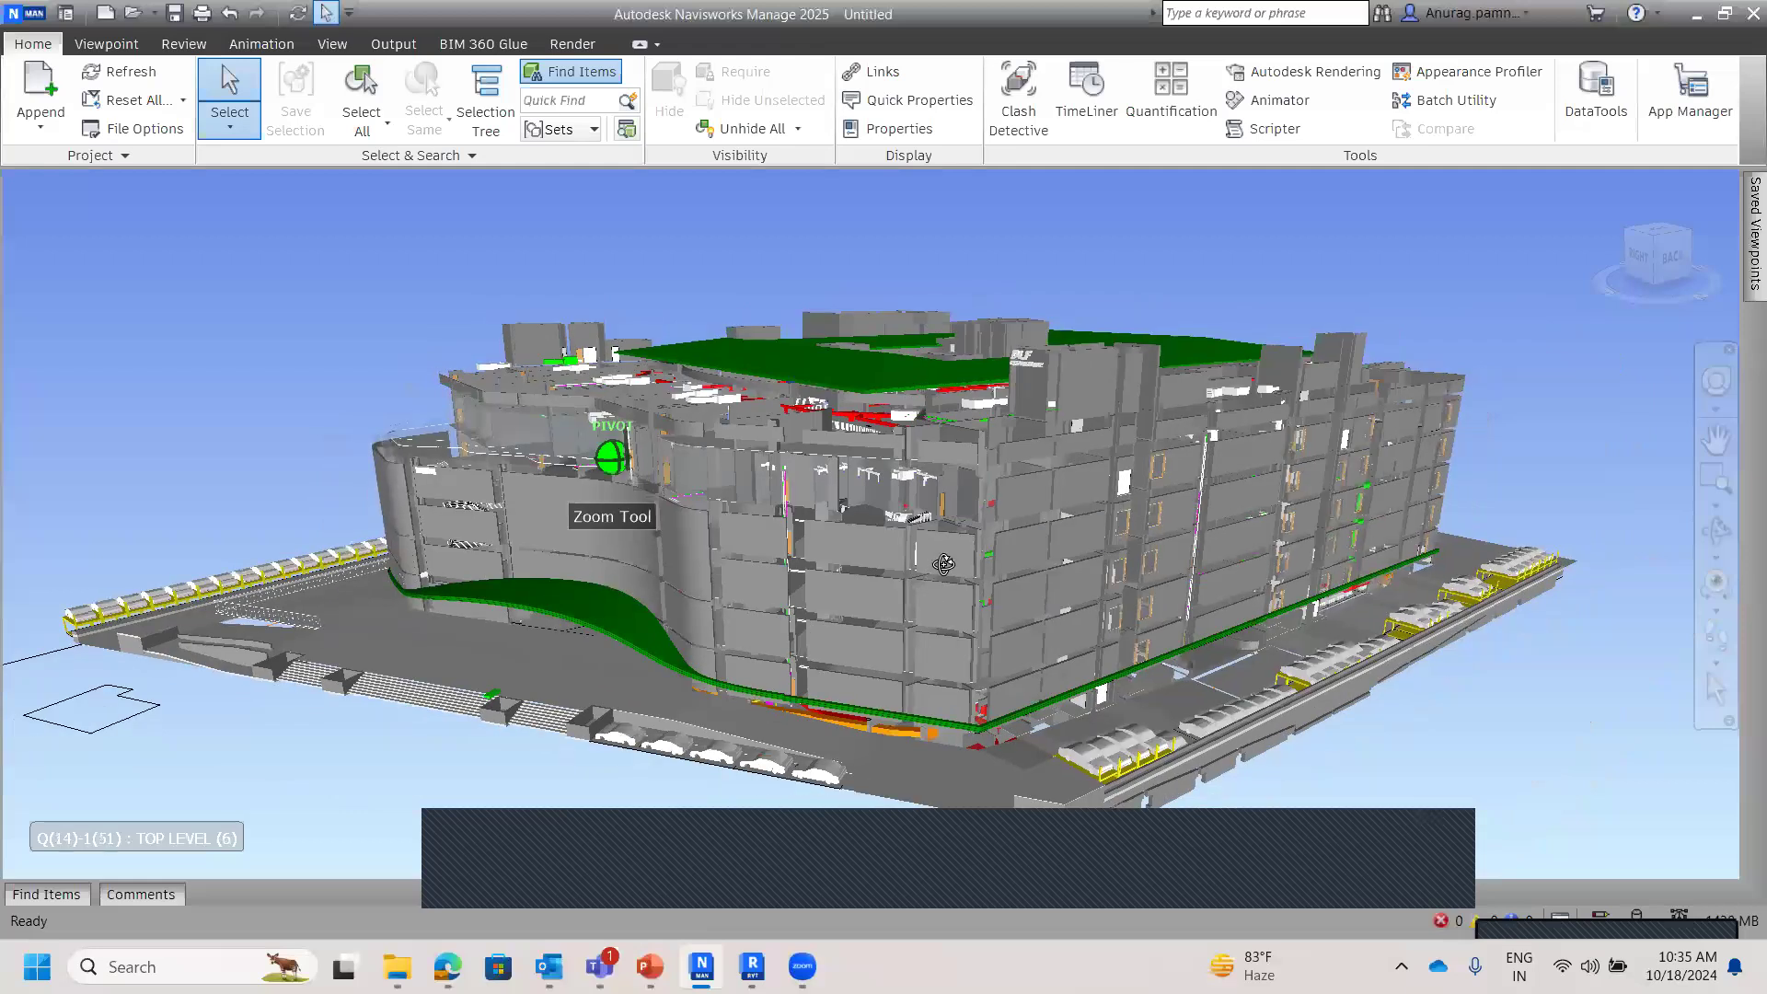
scroll(943, 563, "down", 2)
middle_click_drag(964, 573, 869, 576, "shift")
middle_click_drag(96, 50, 48, 65, "shift")
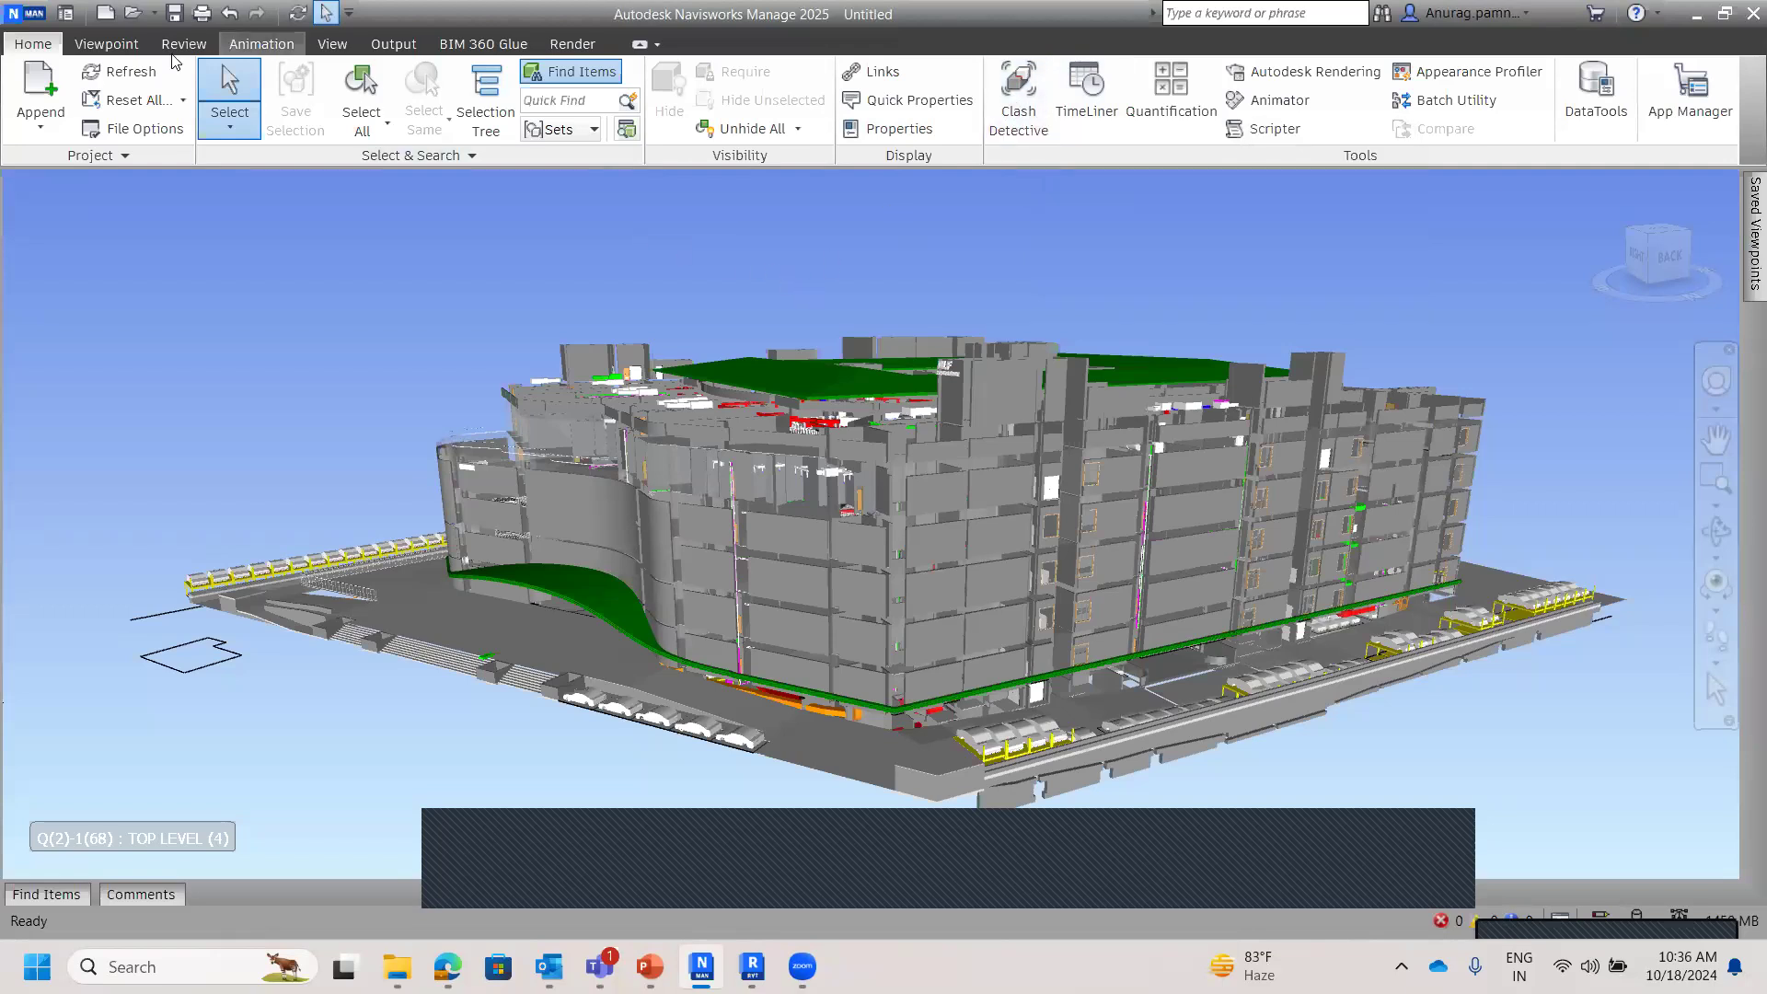
left_click(120, 46)
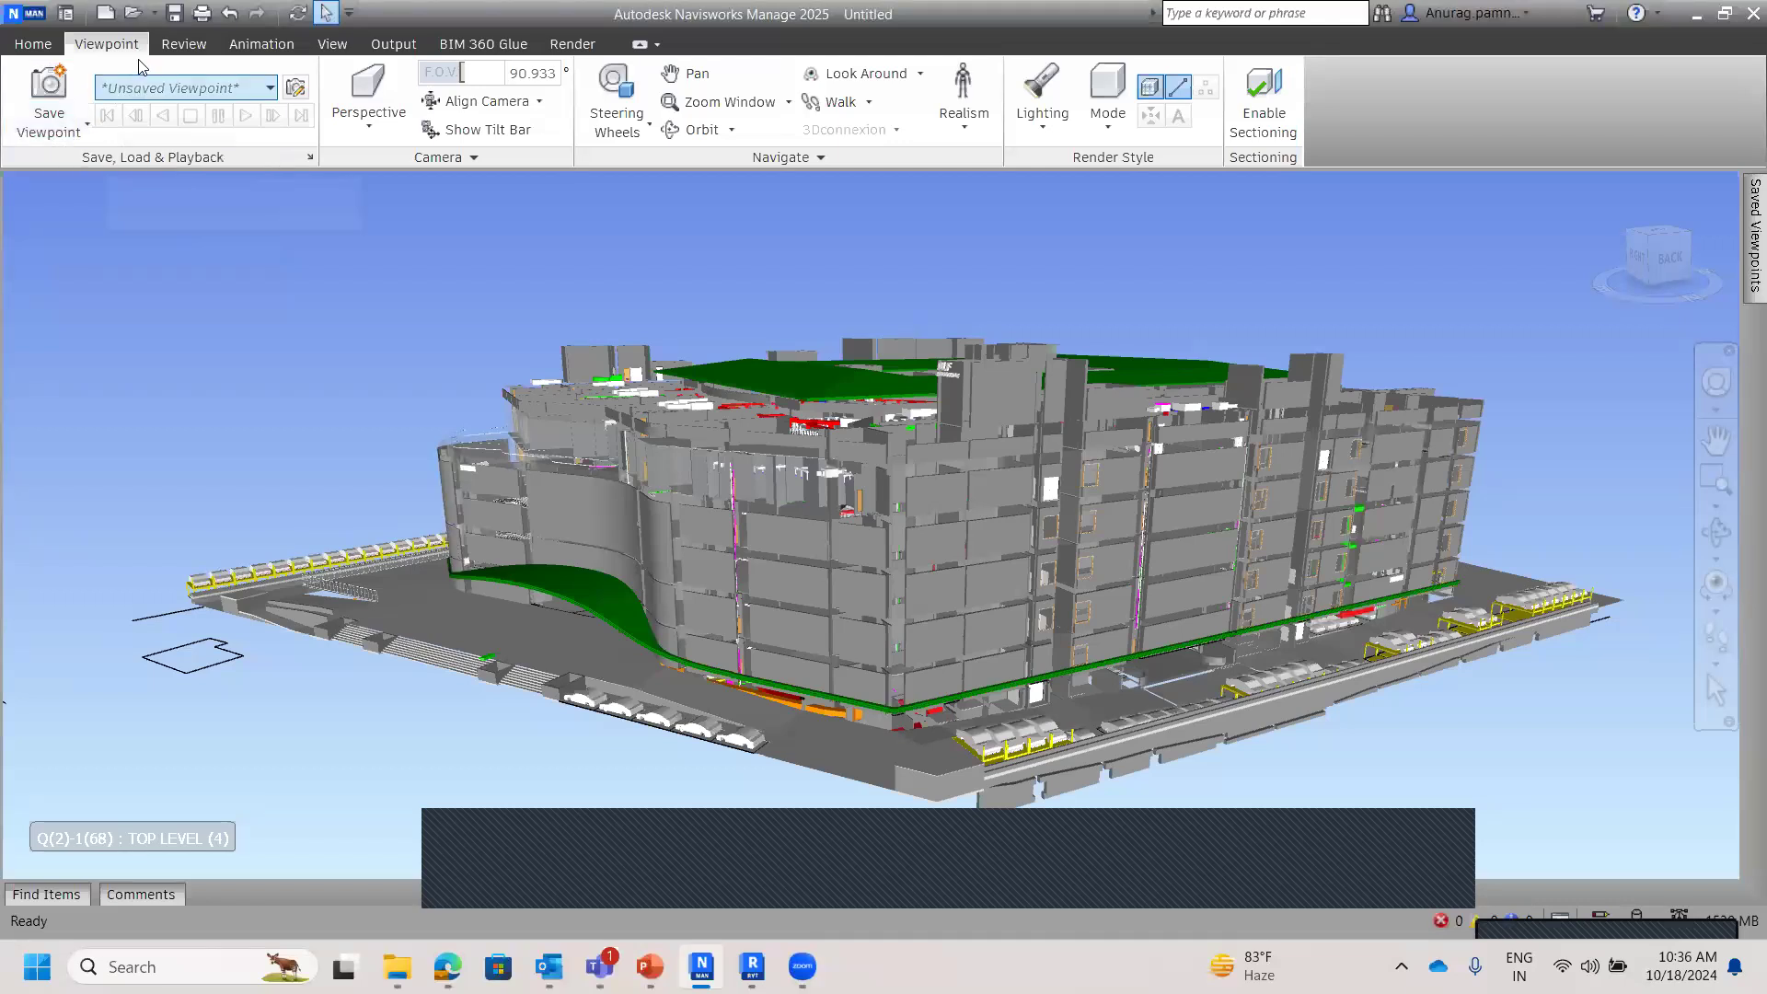
left_click(184, 45)
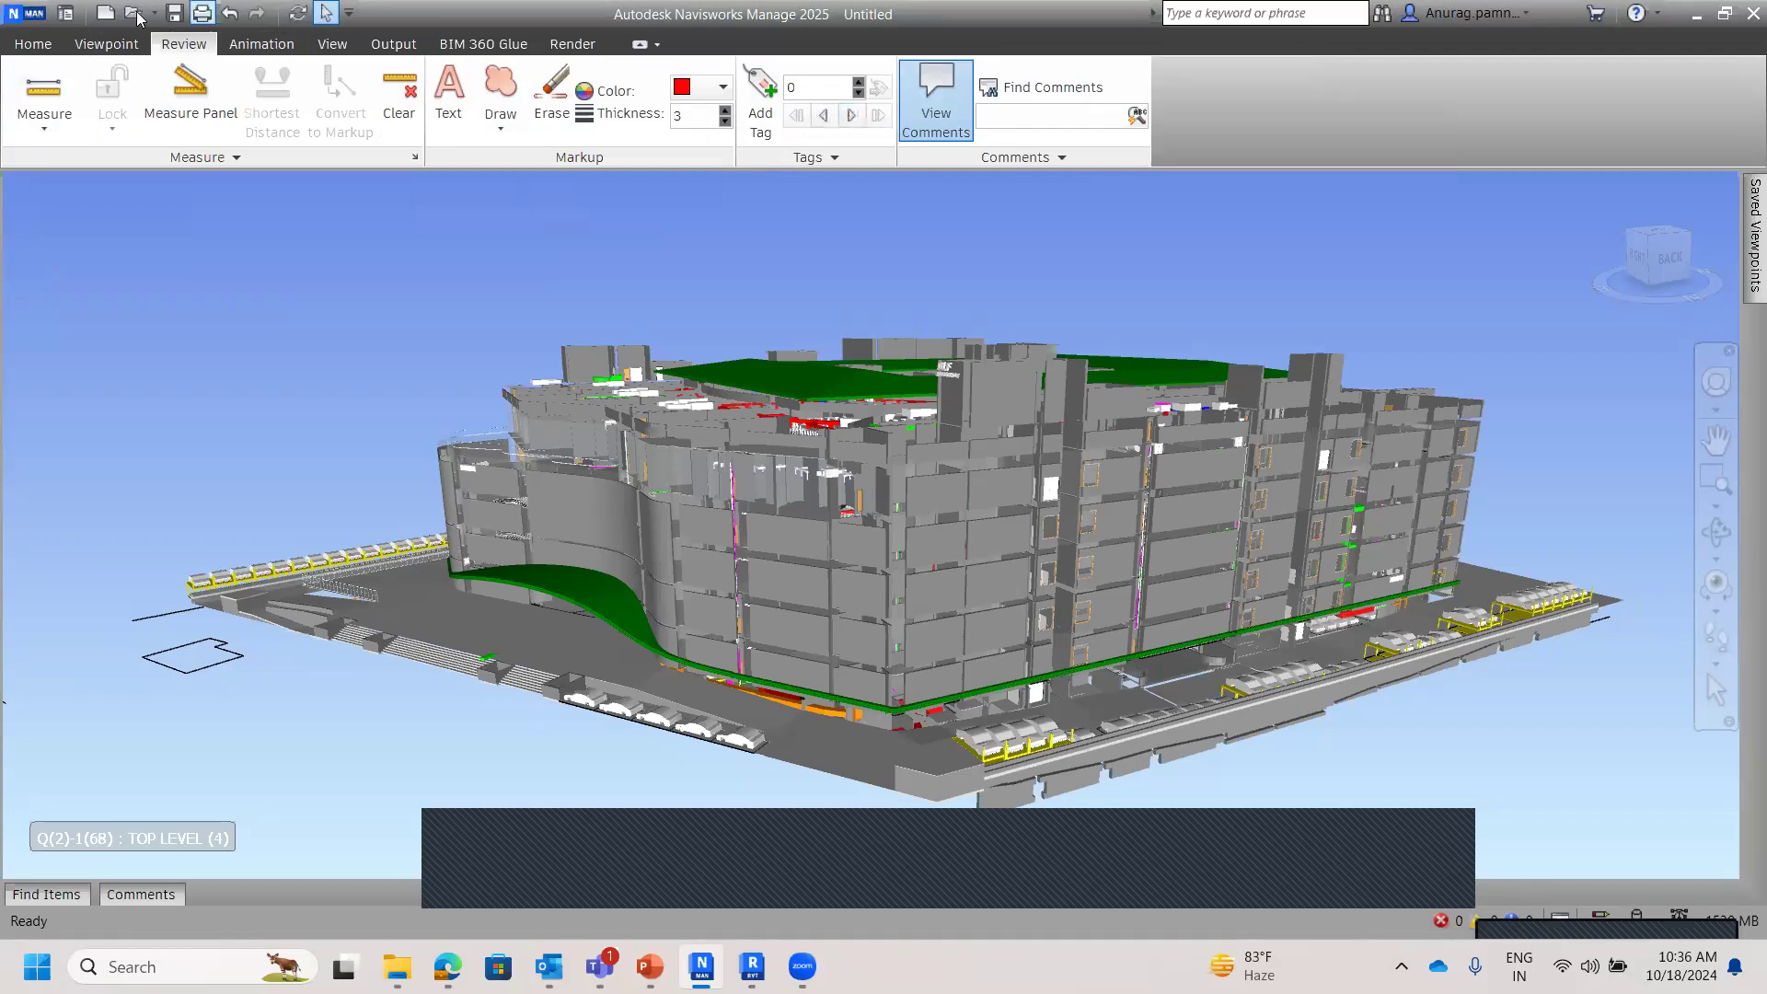
left_click(257, 46)
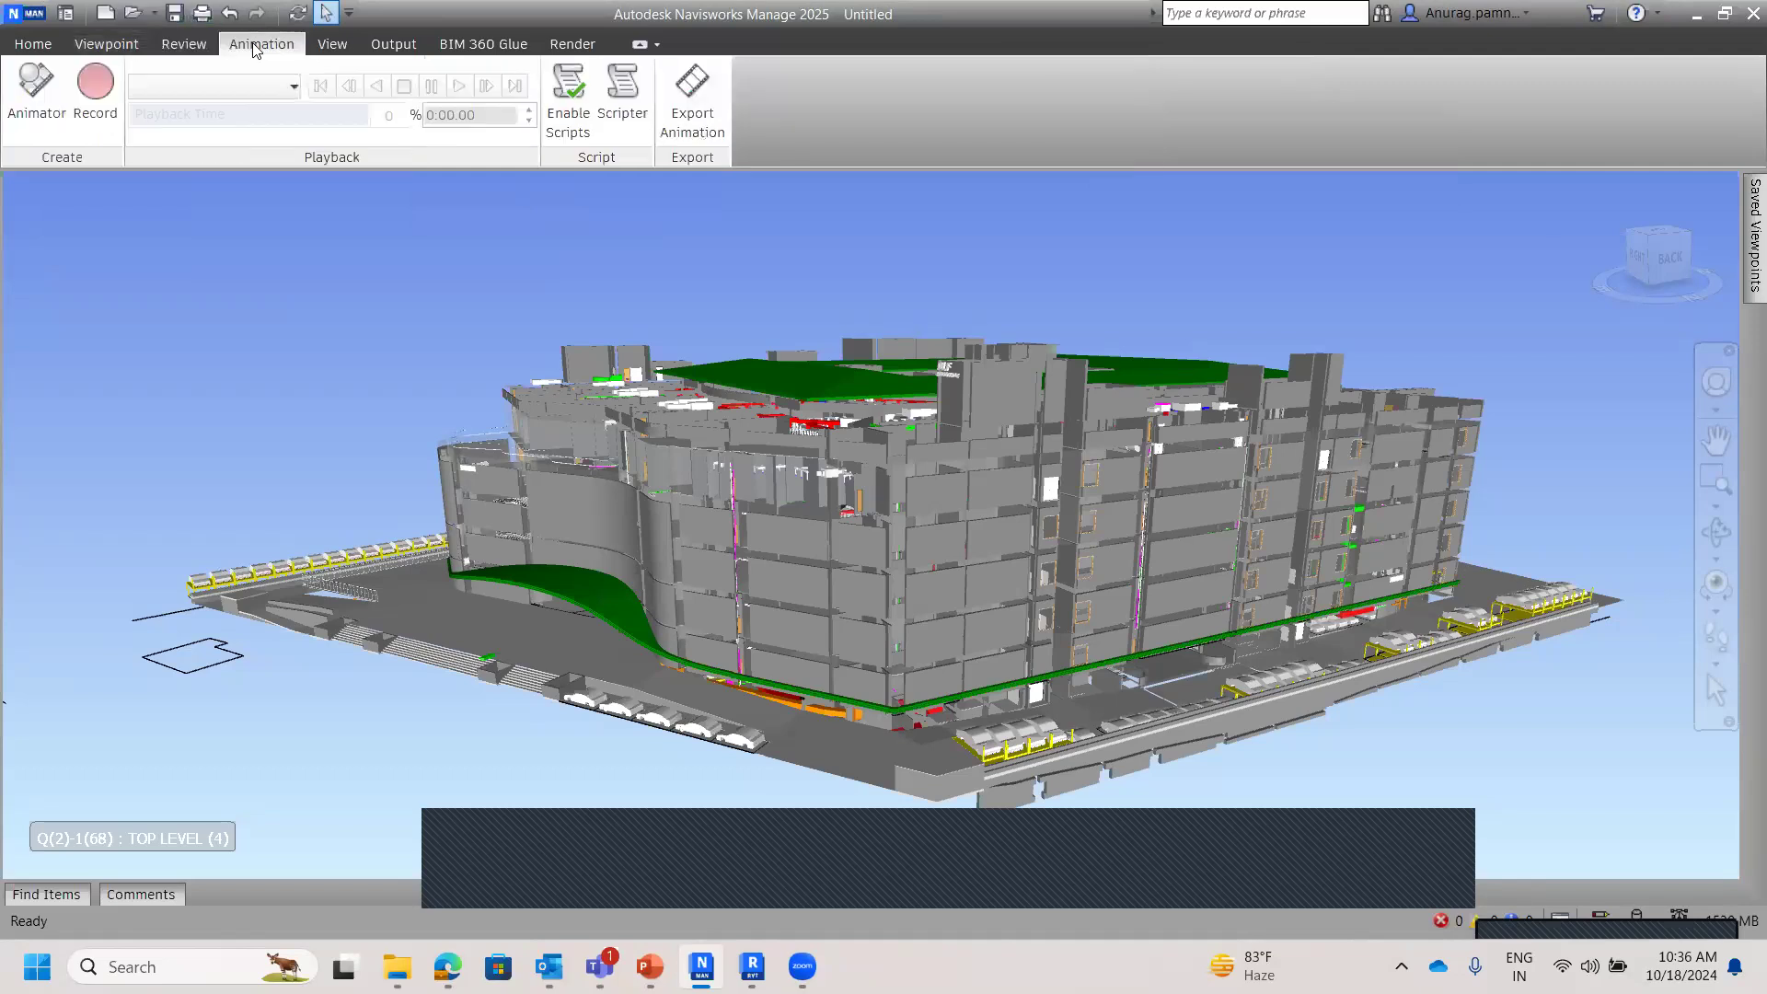
left_click(317, 51)
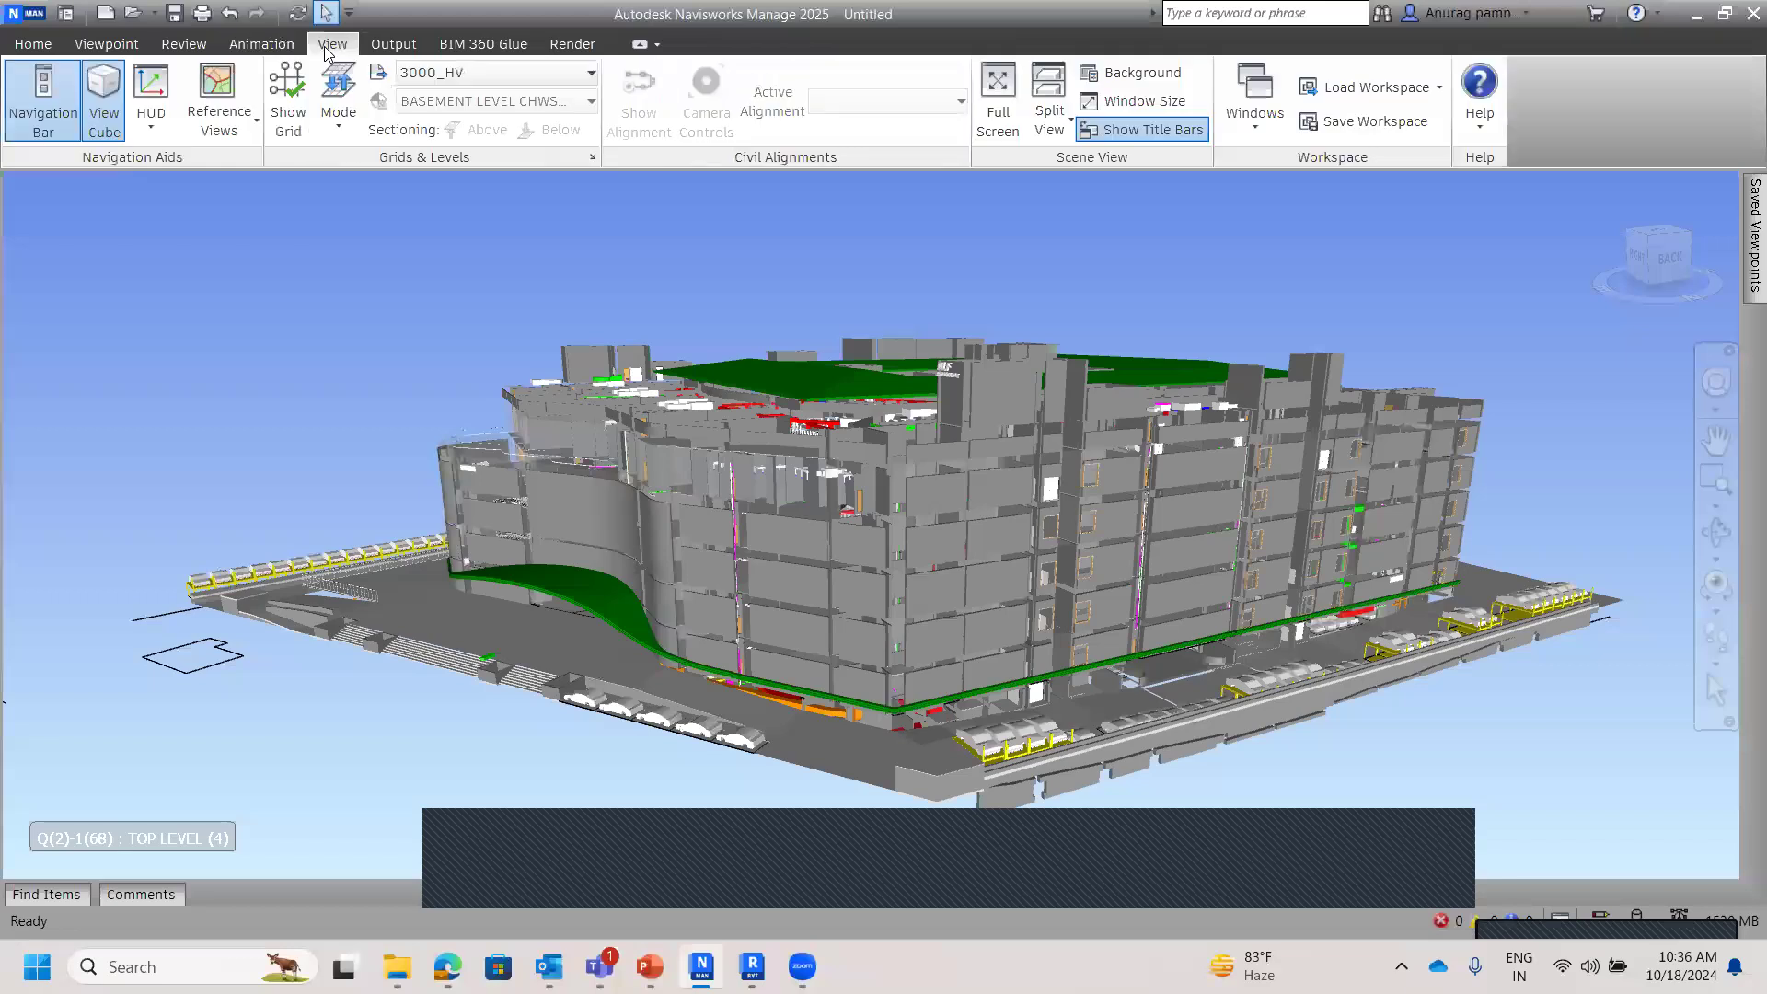
left_click(41, 54)
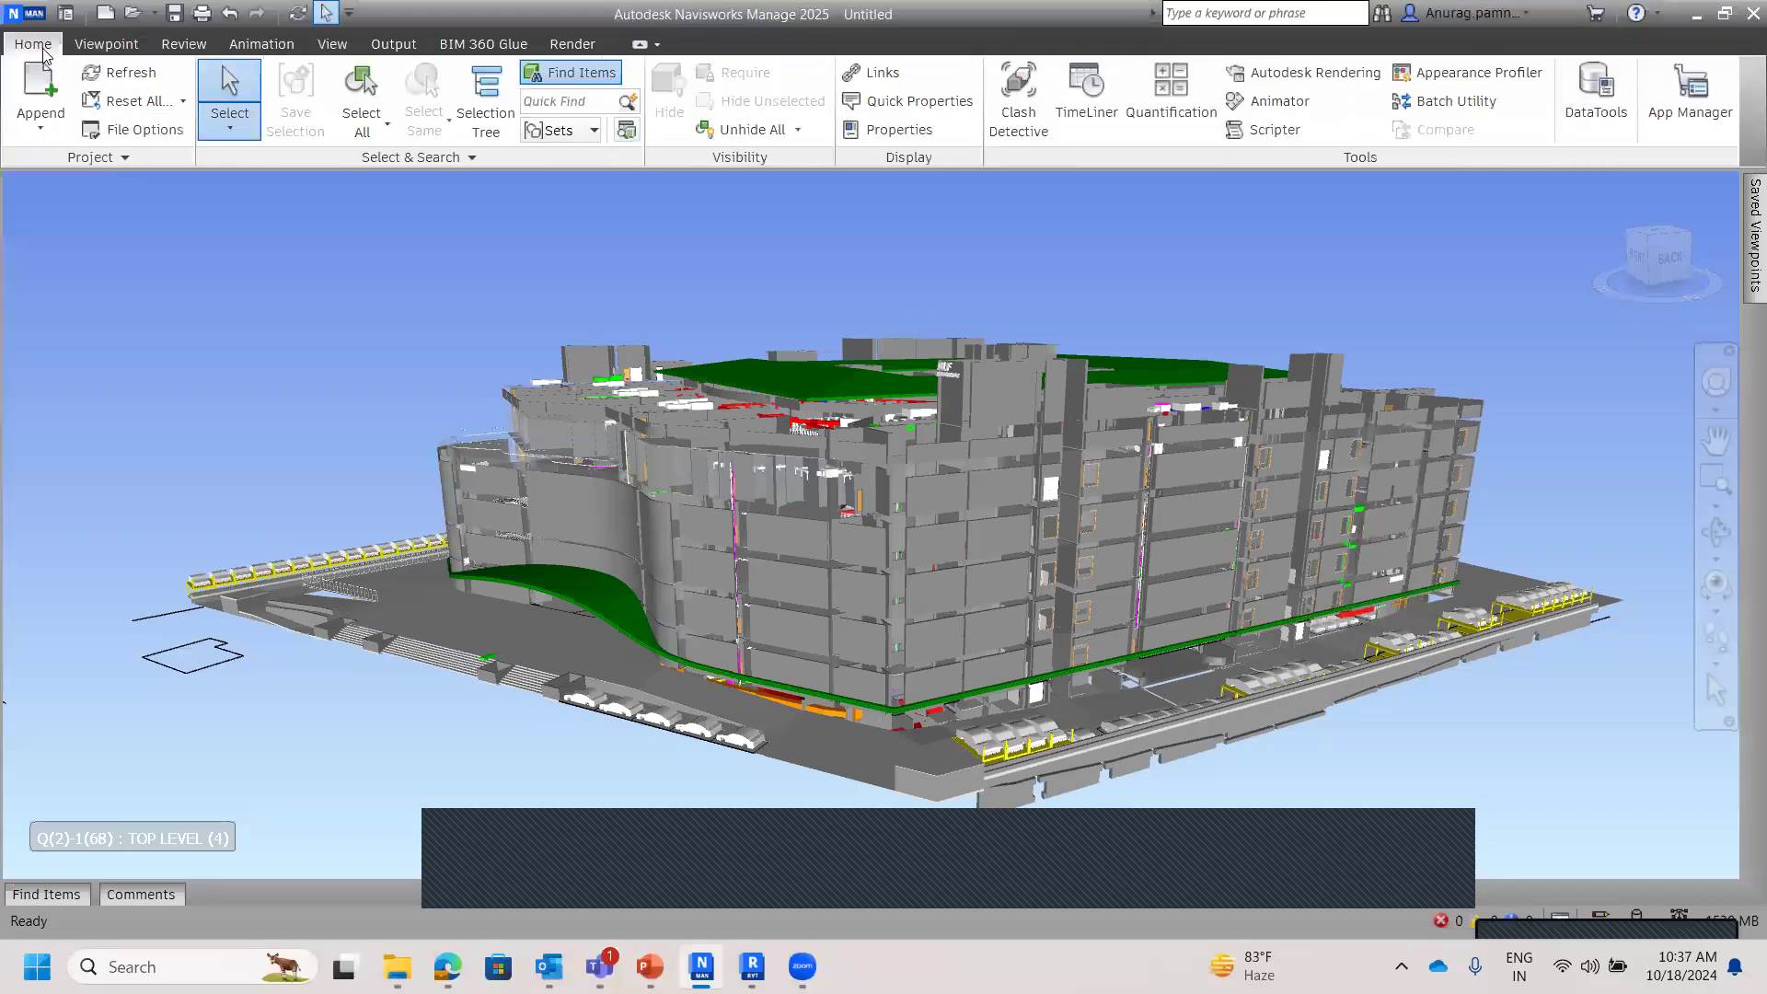
Step: Close in on the first-floor facade and turn on the Third Person avatar
left_click(96, 45)
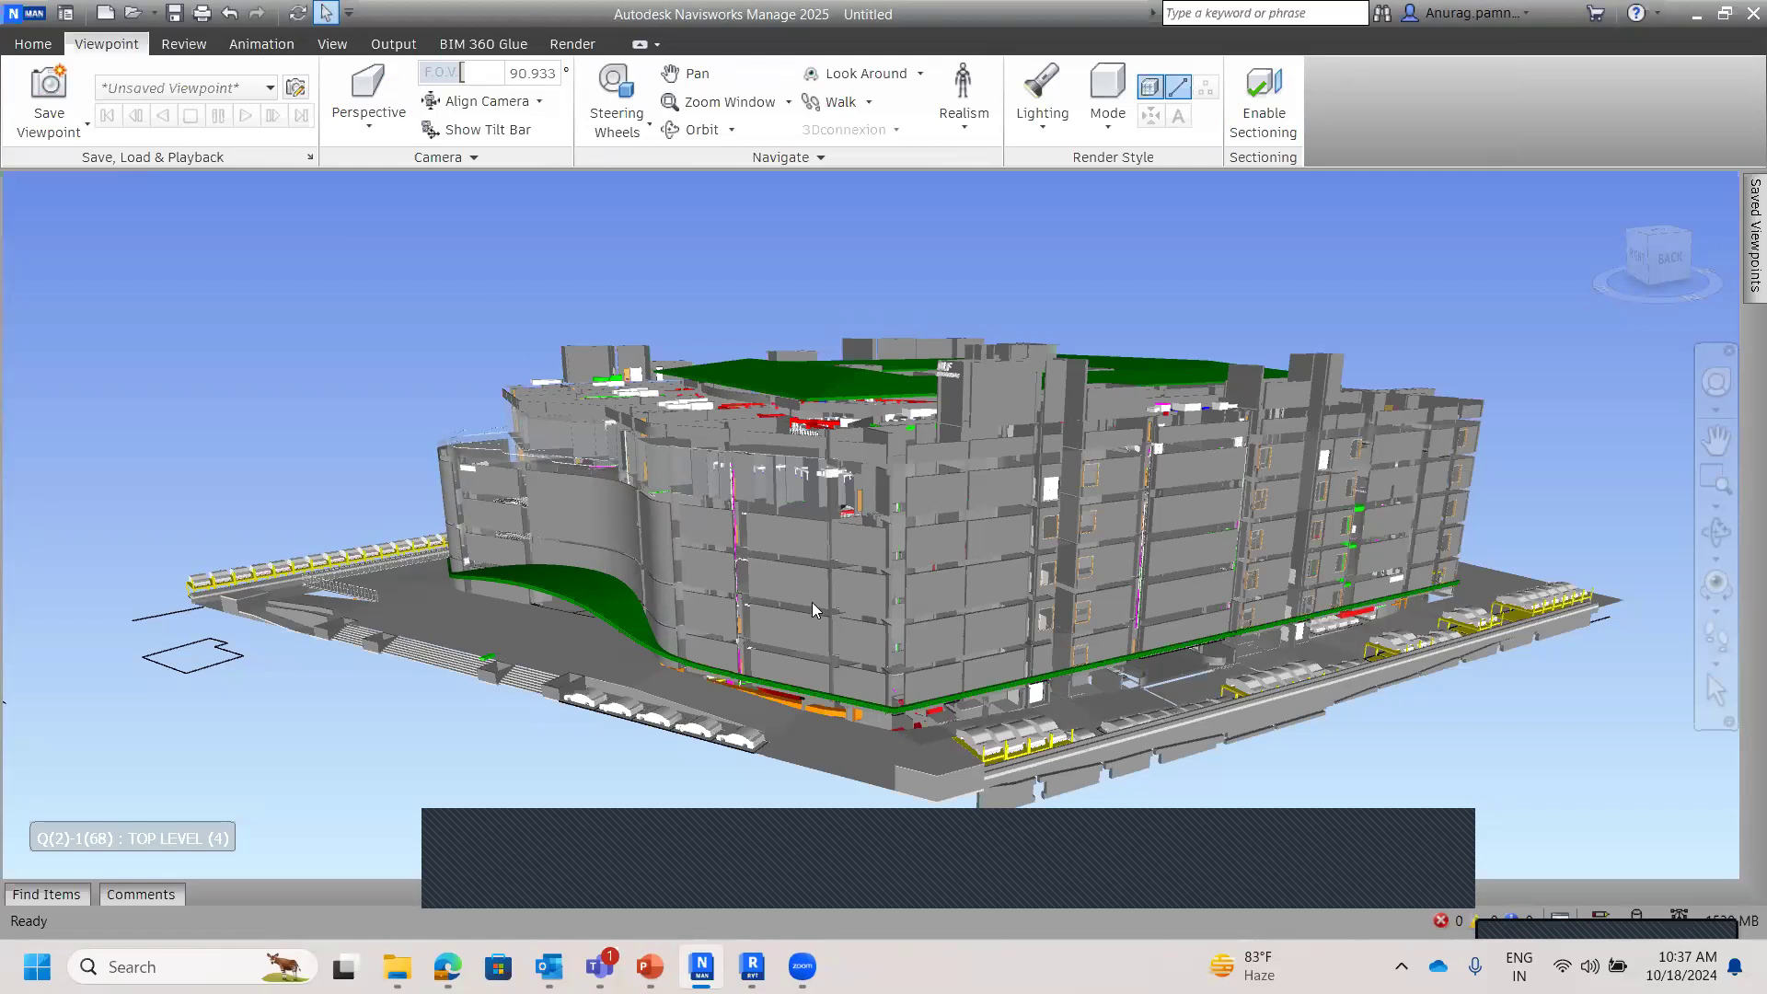
scroll(952, 670, "up", 5)
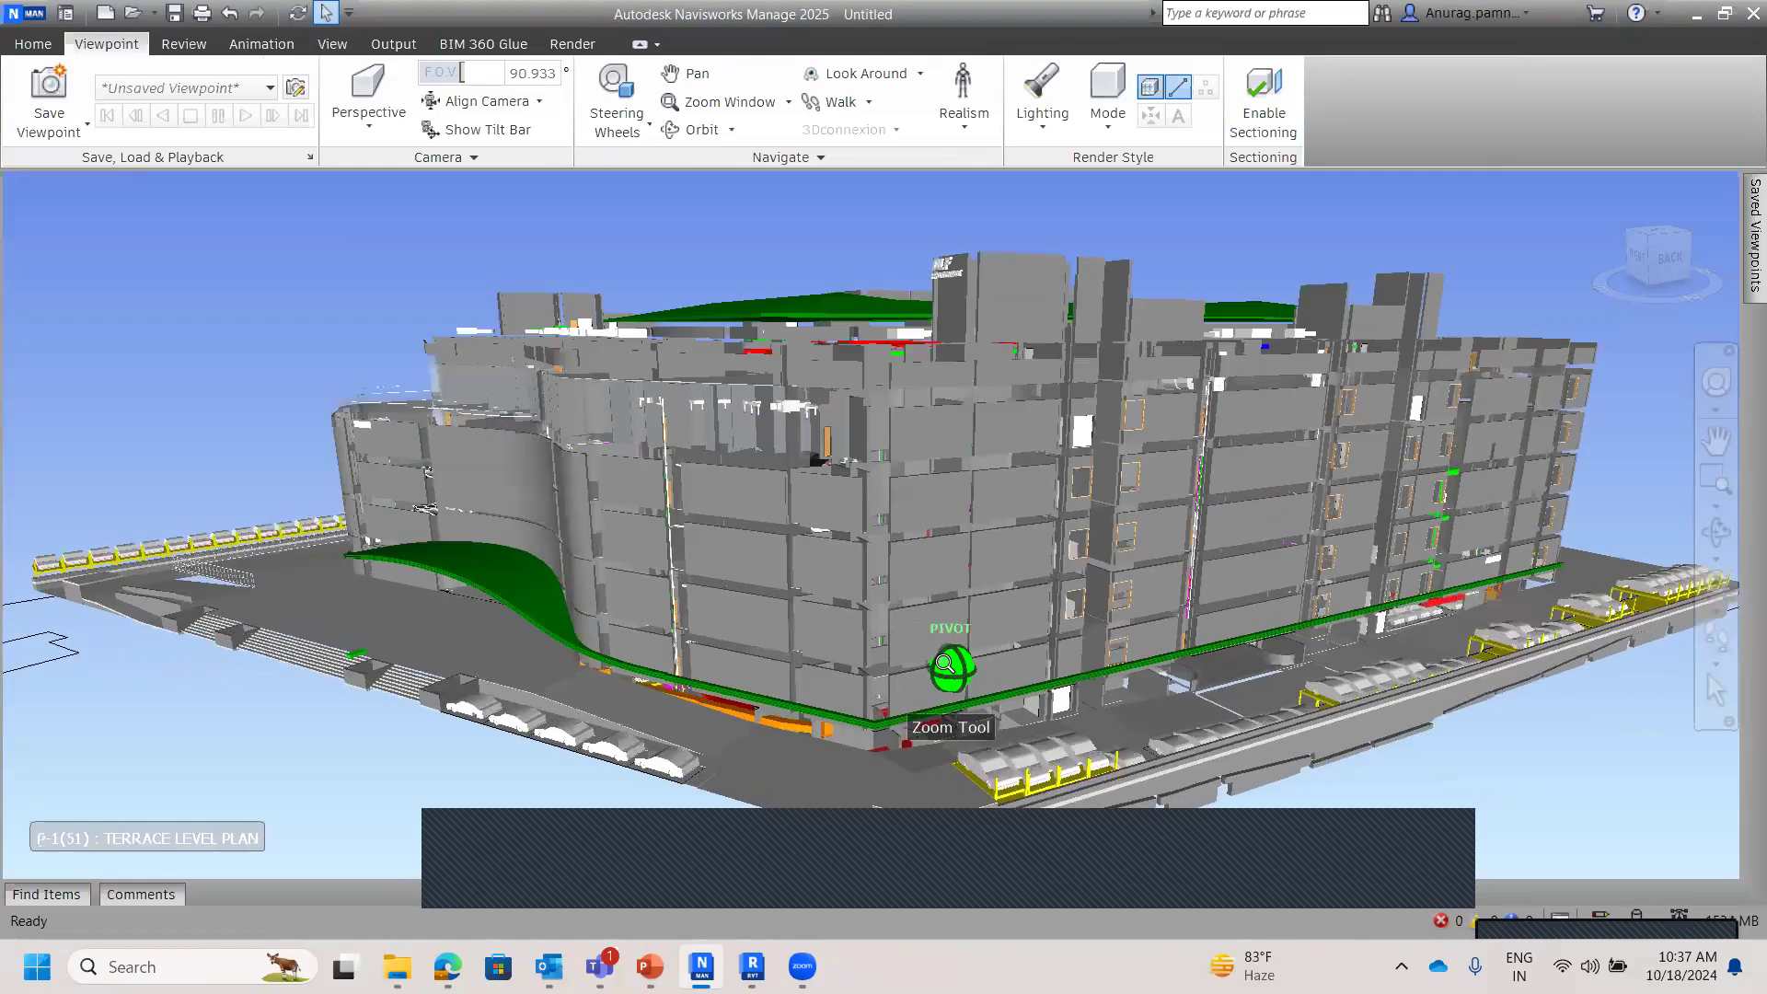
scroll(942, 670, "up", 4)
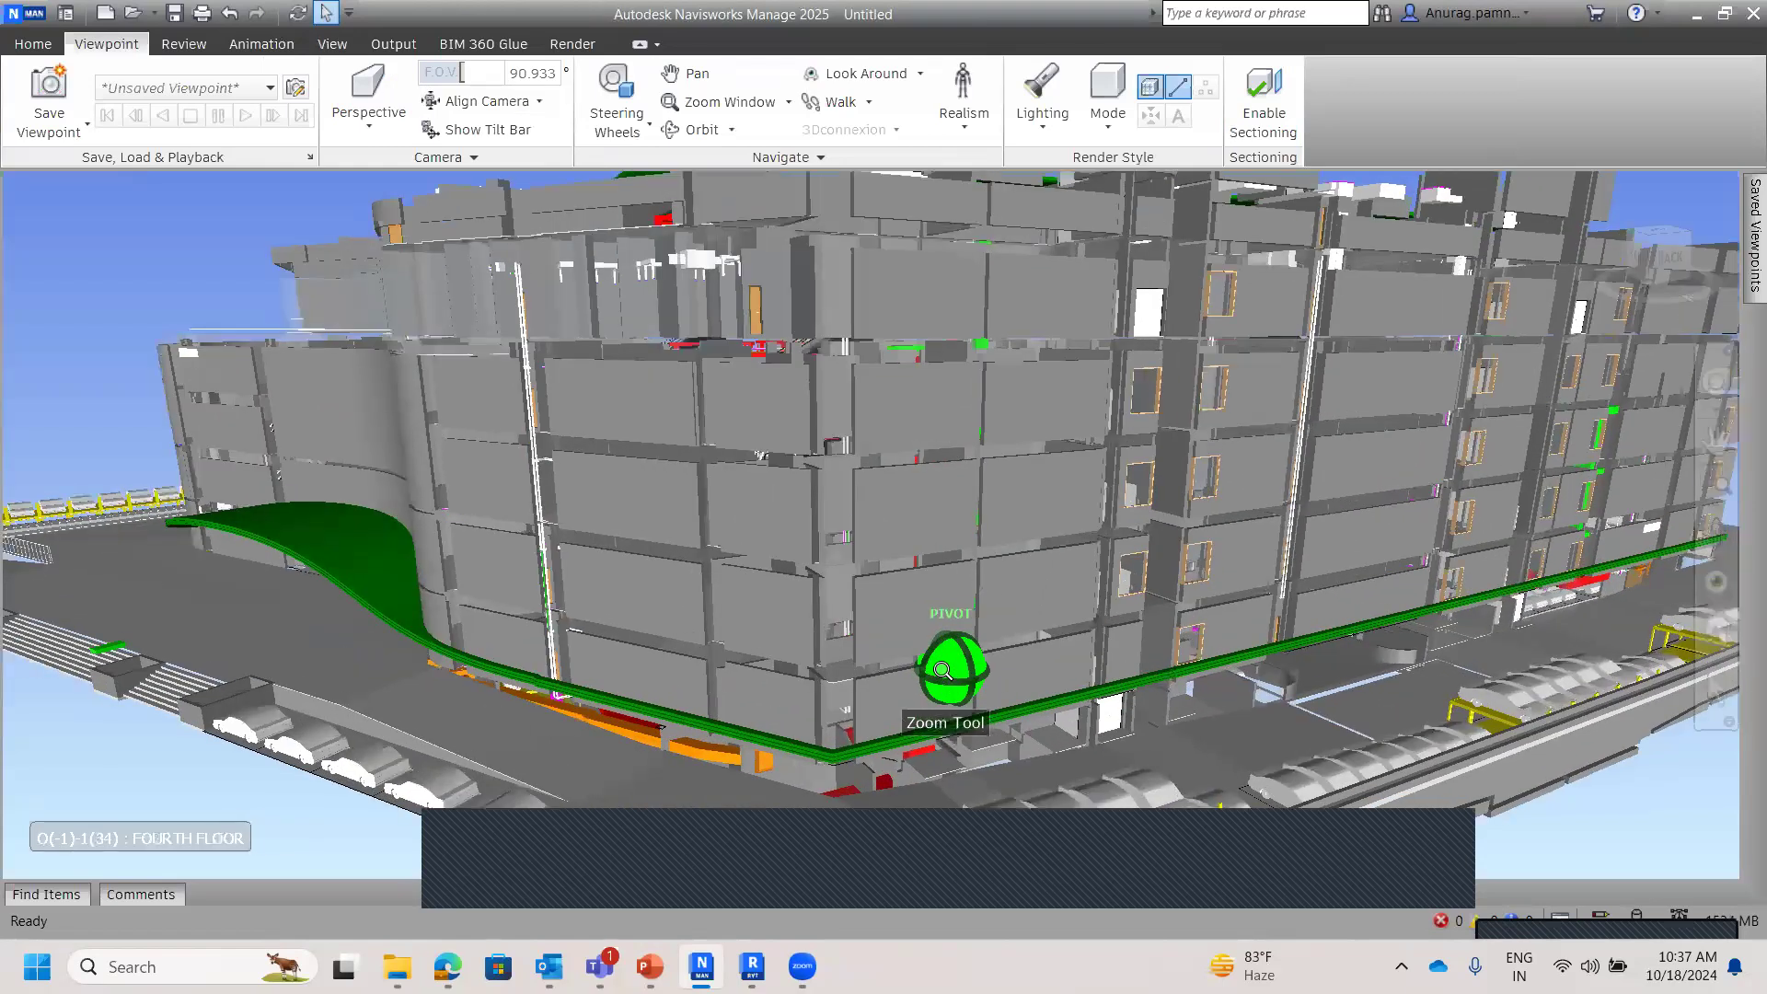
scroll(940, 663, "up", 5)
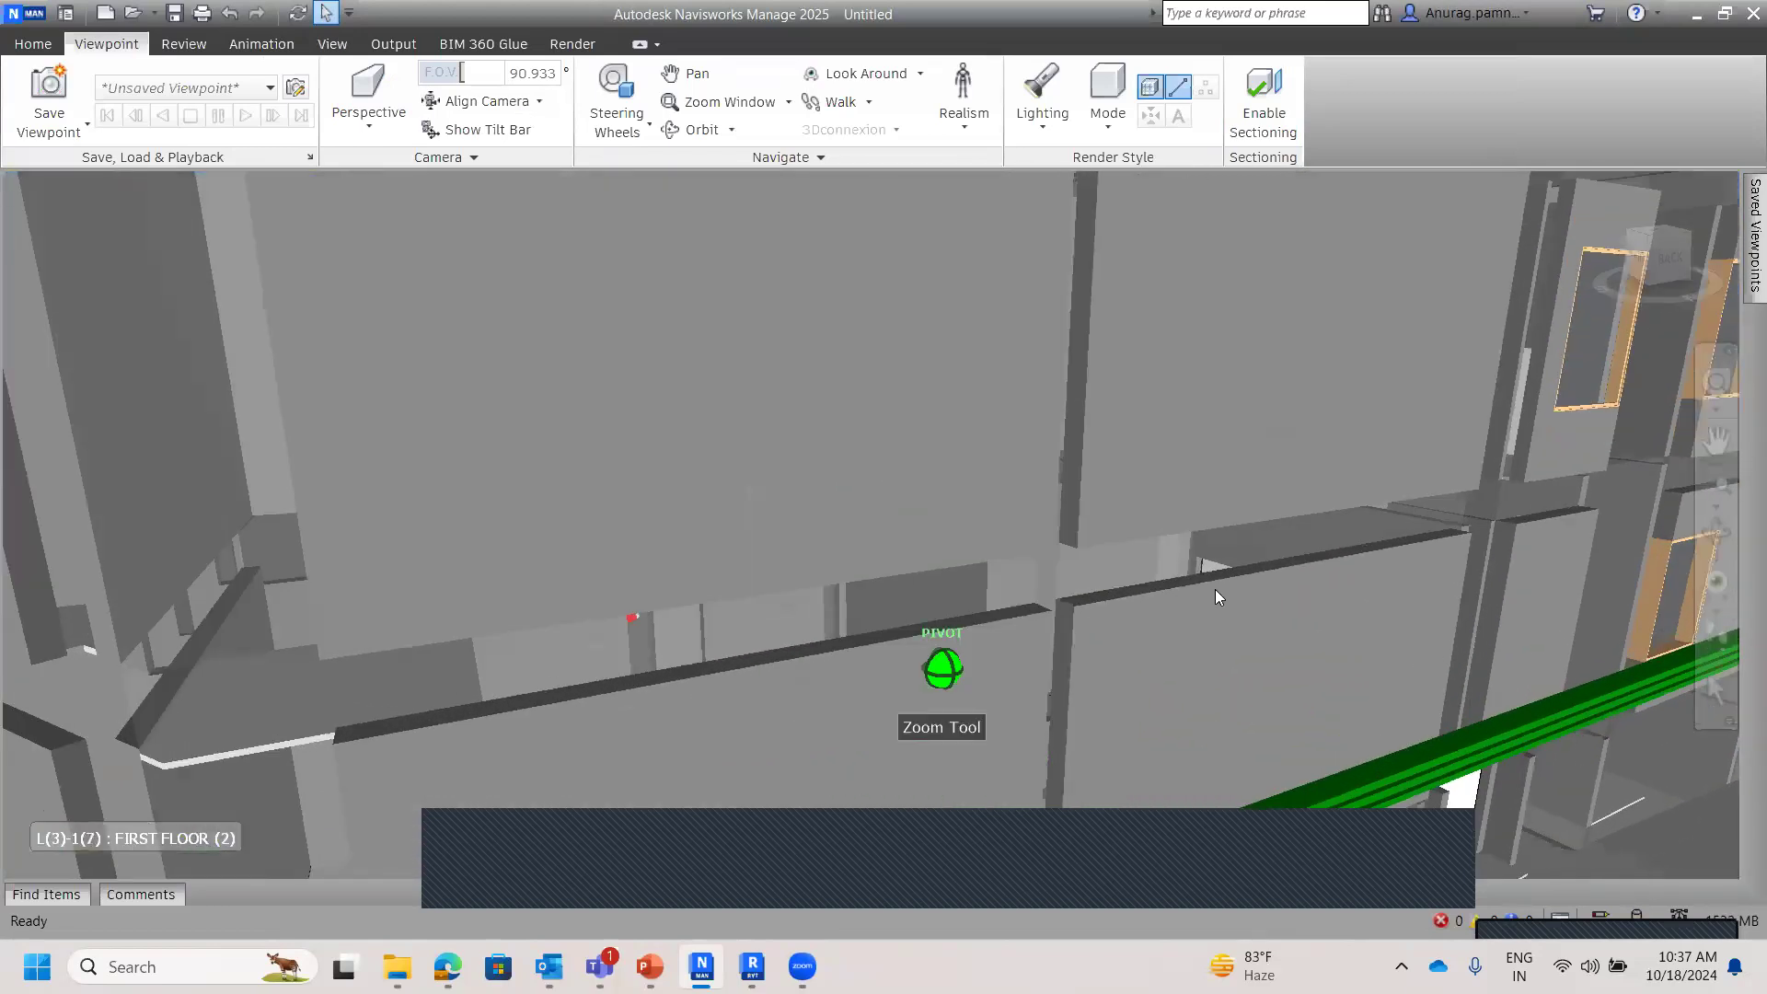
right_click(1216, 592)
scroll(1183, 627, "down", 3)
middle_click_drag(1185, 627, 1376, 673, "shift")
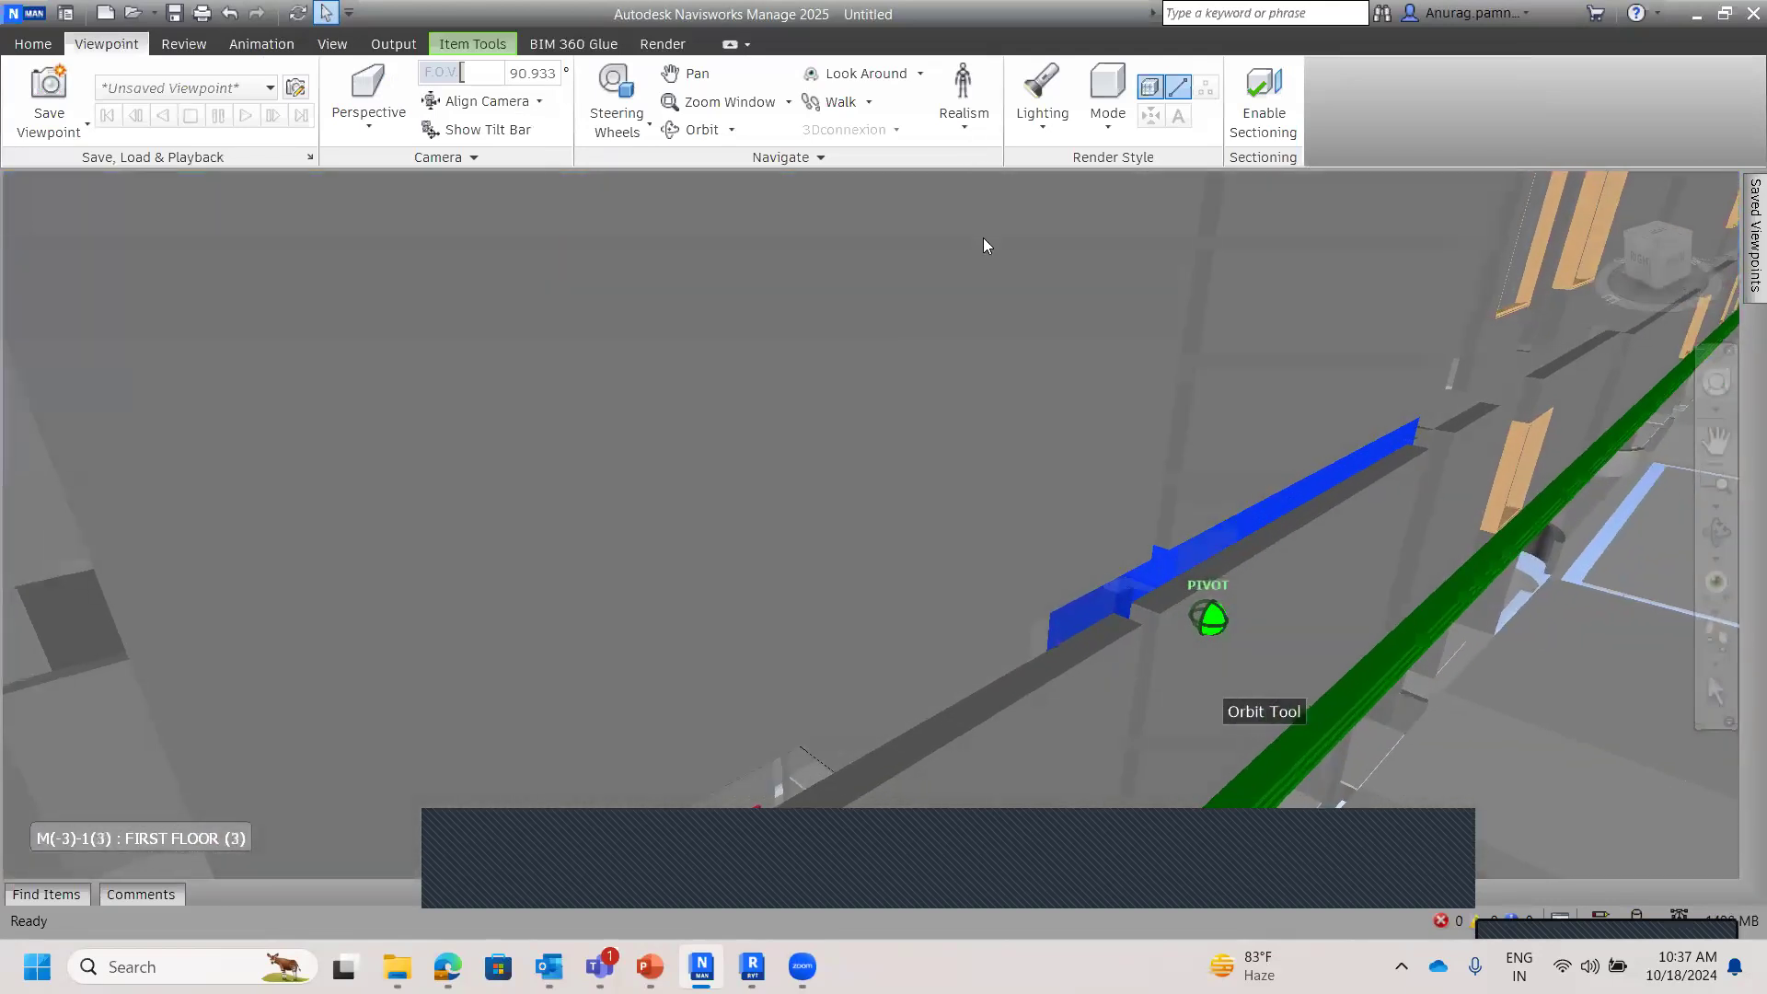
left_click(967, 129)
left_click(994, 234)
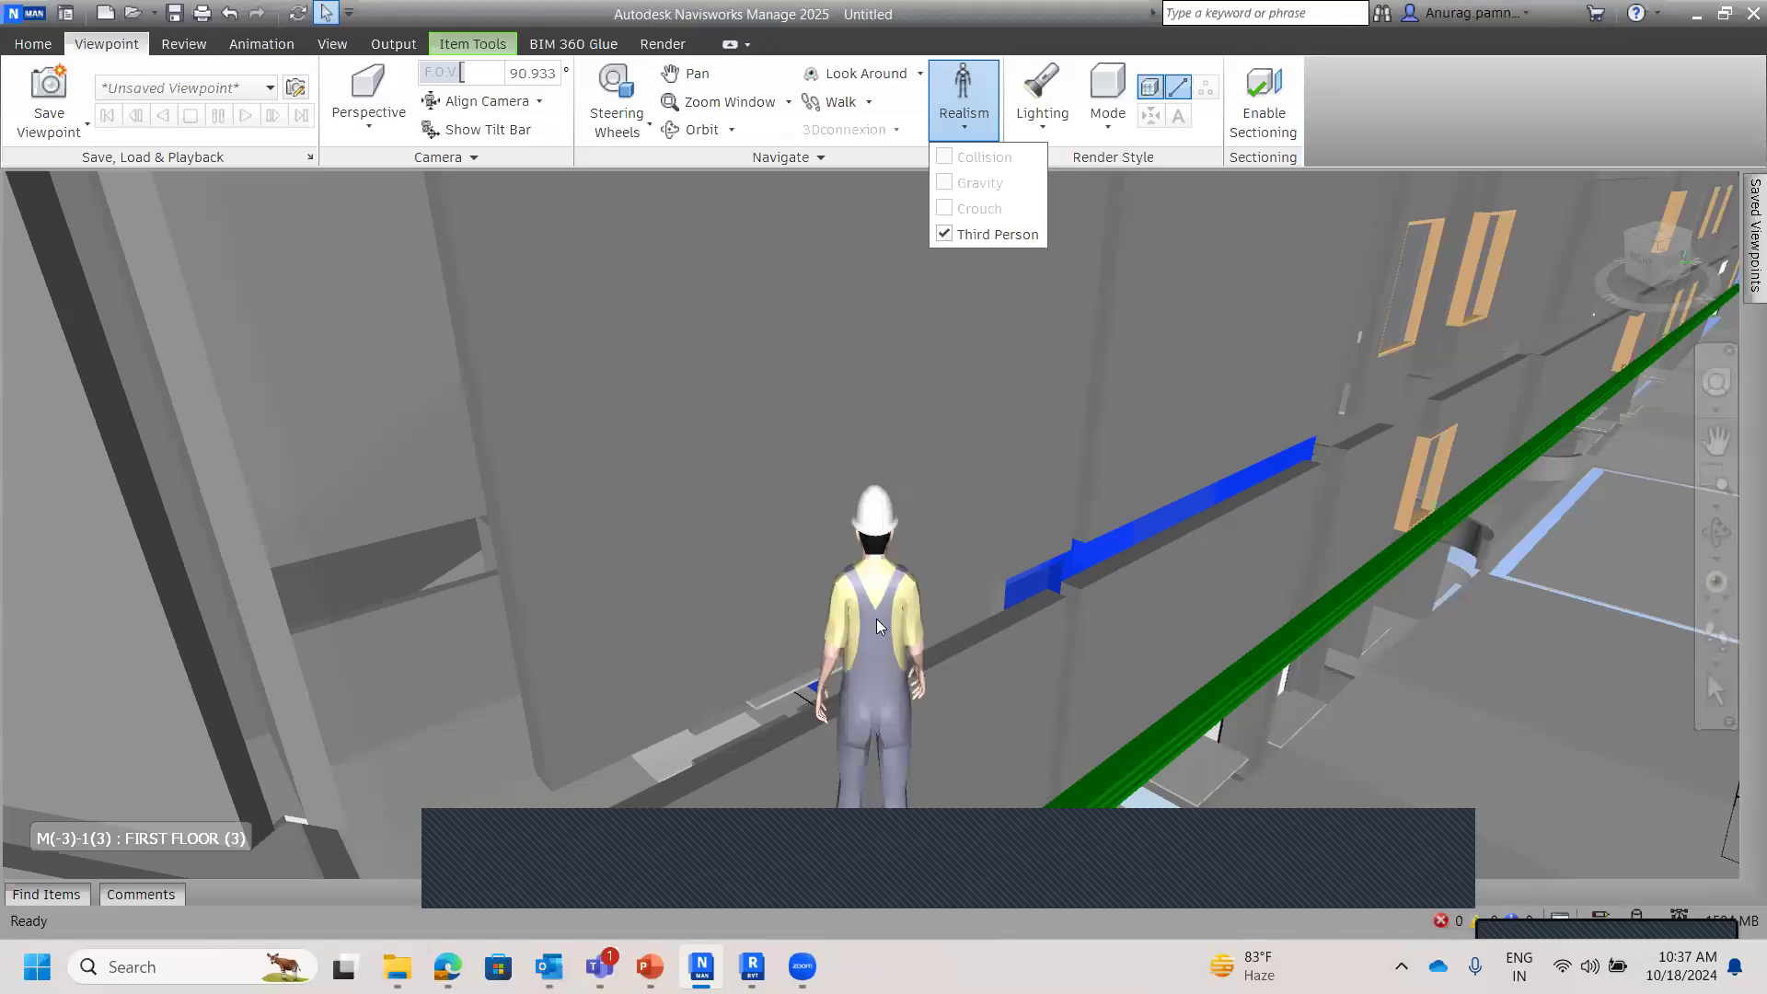
Step: Activate the Walk tool and enable Gravity together with Collision for realistic navigation
left_click(869, 103)
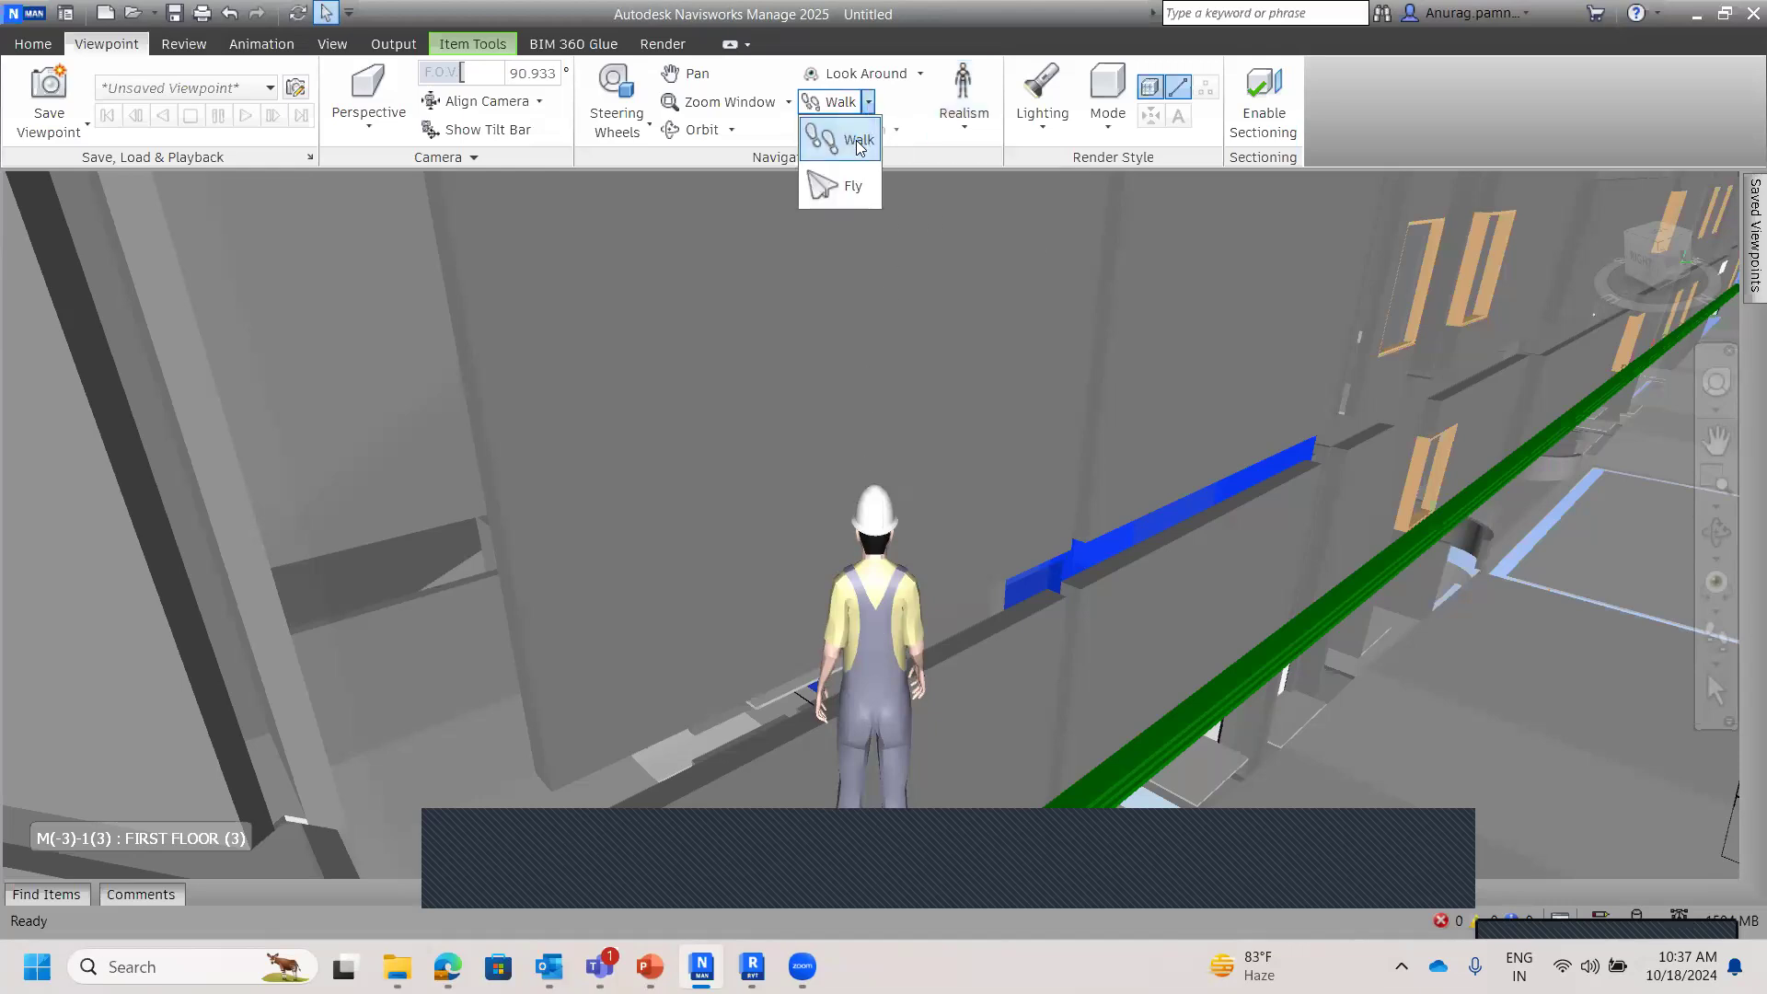
left_click(872, 140)
left_click(964, 102)
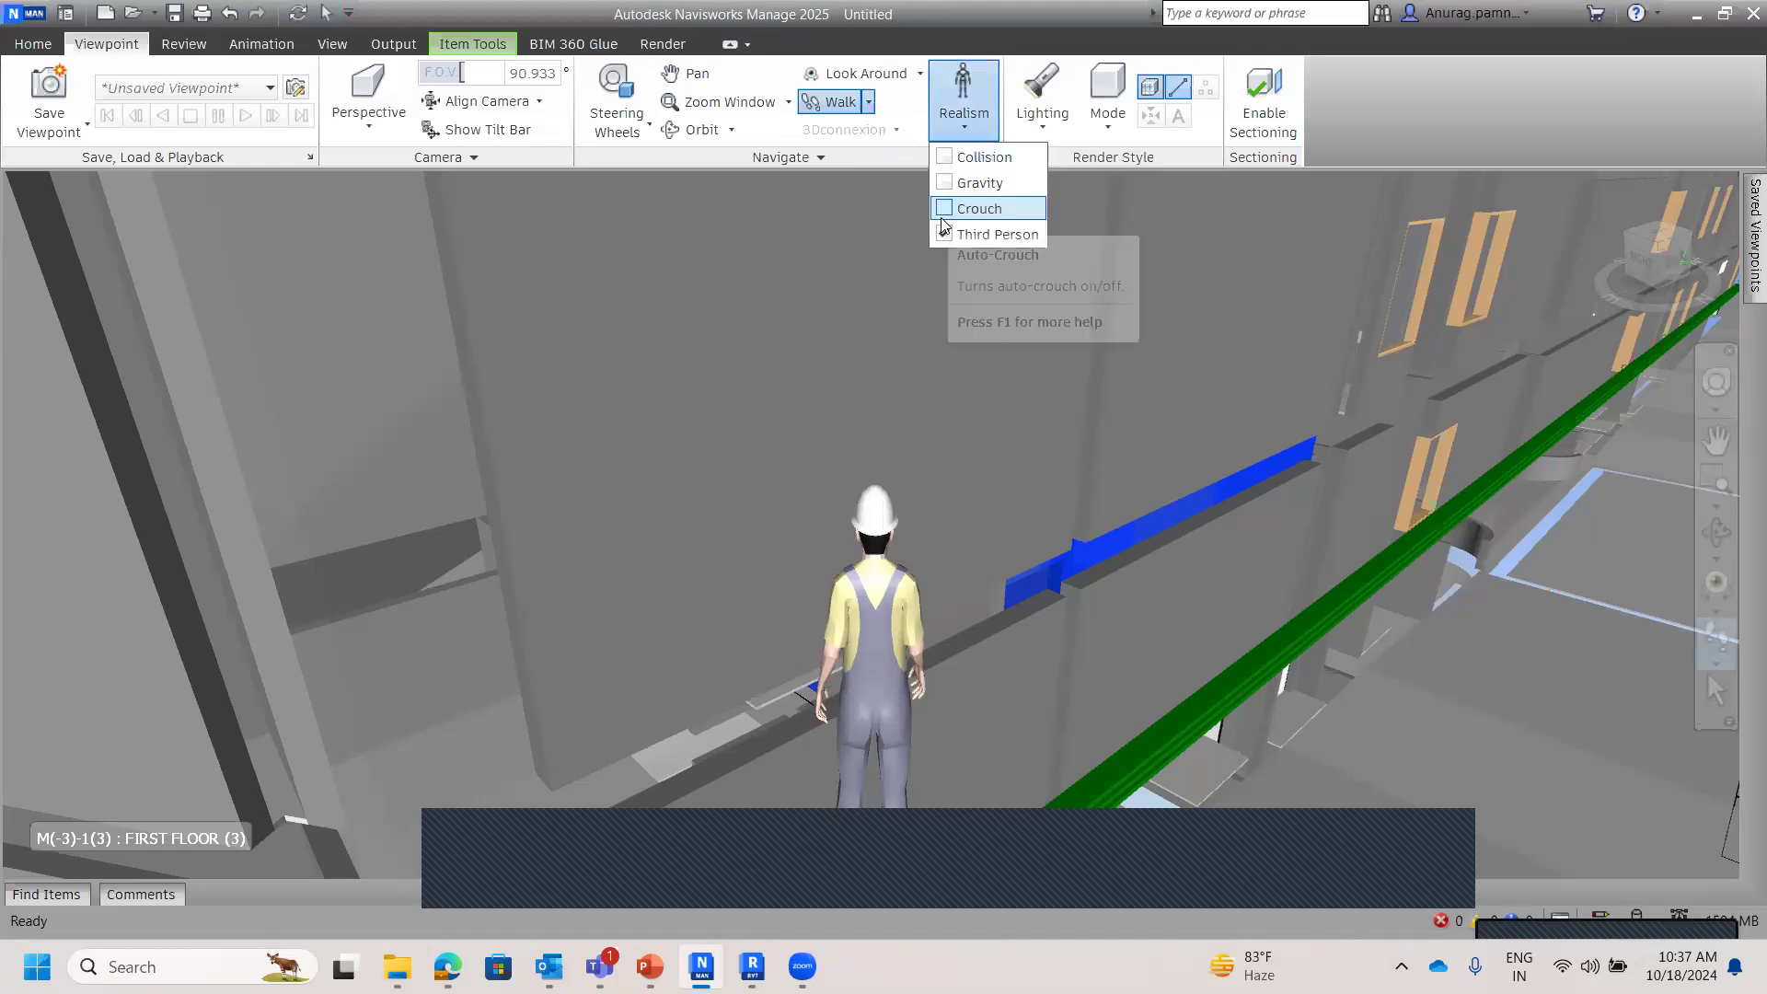
left_click(945, 184)
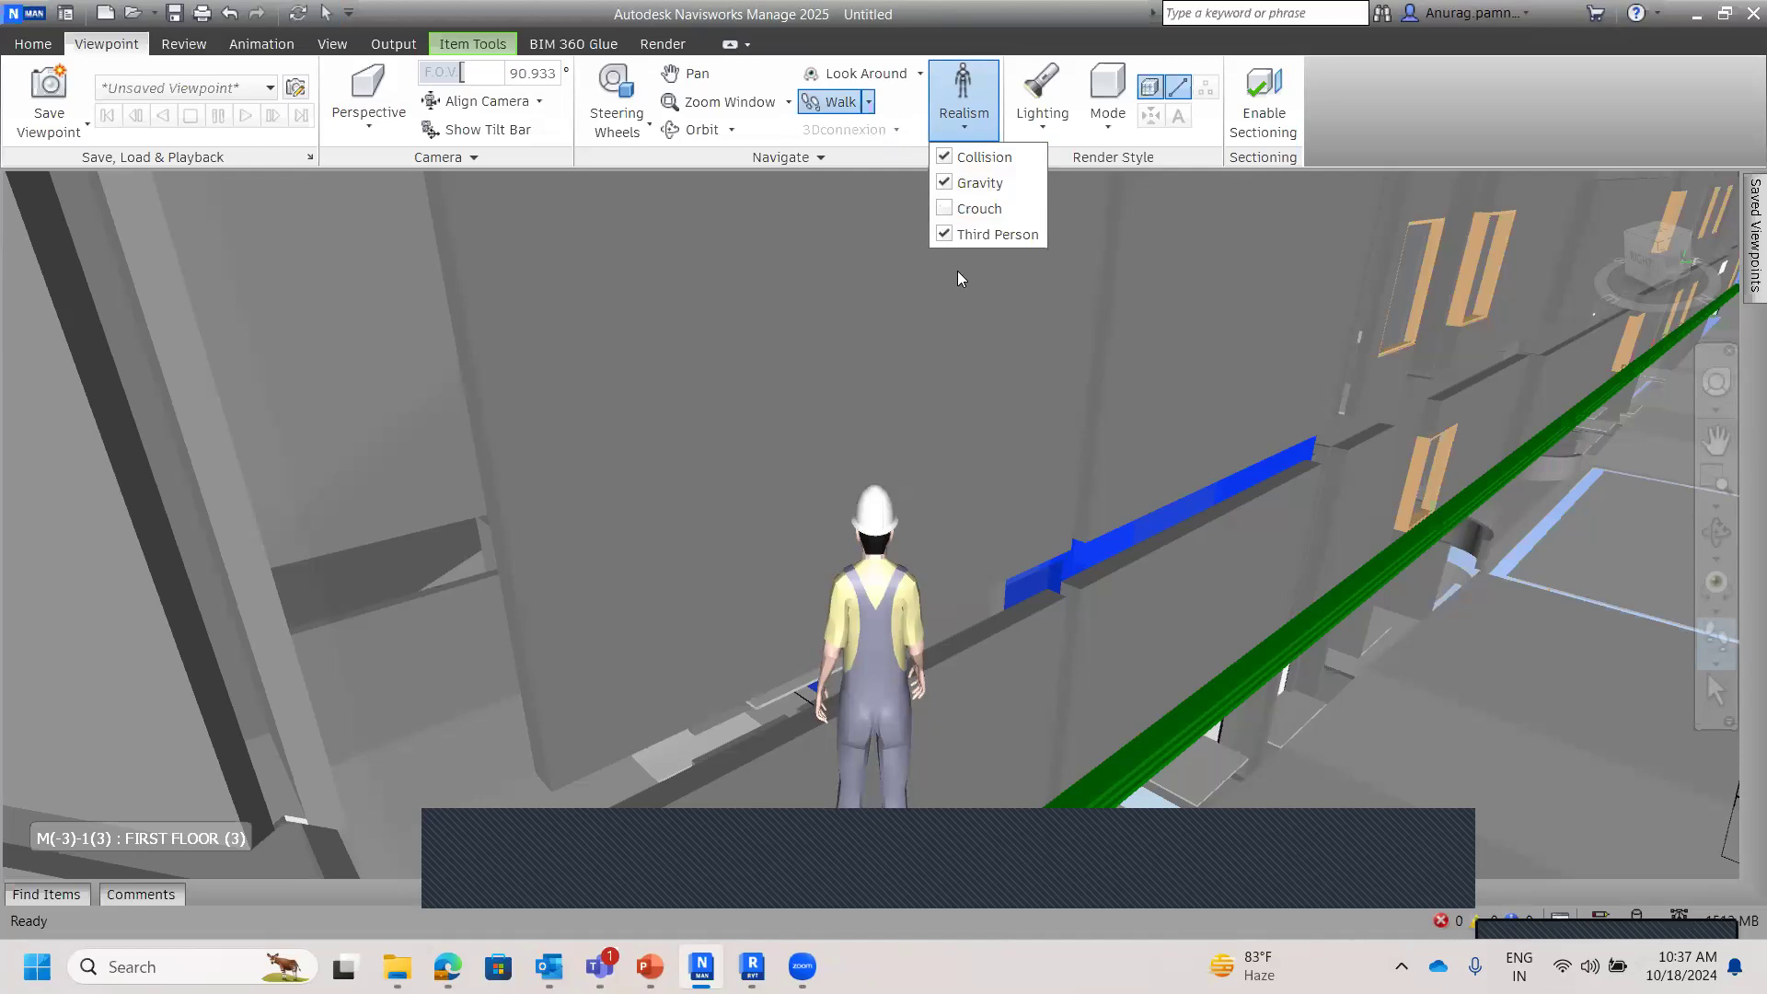
Step: Walk the avatar down to ground level outside the building, beside the yellow stacked car-parking frames
left_click(1388, 711)
left_click_drag(1417, 732, 1419, 731)
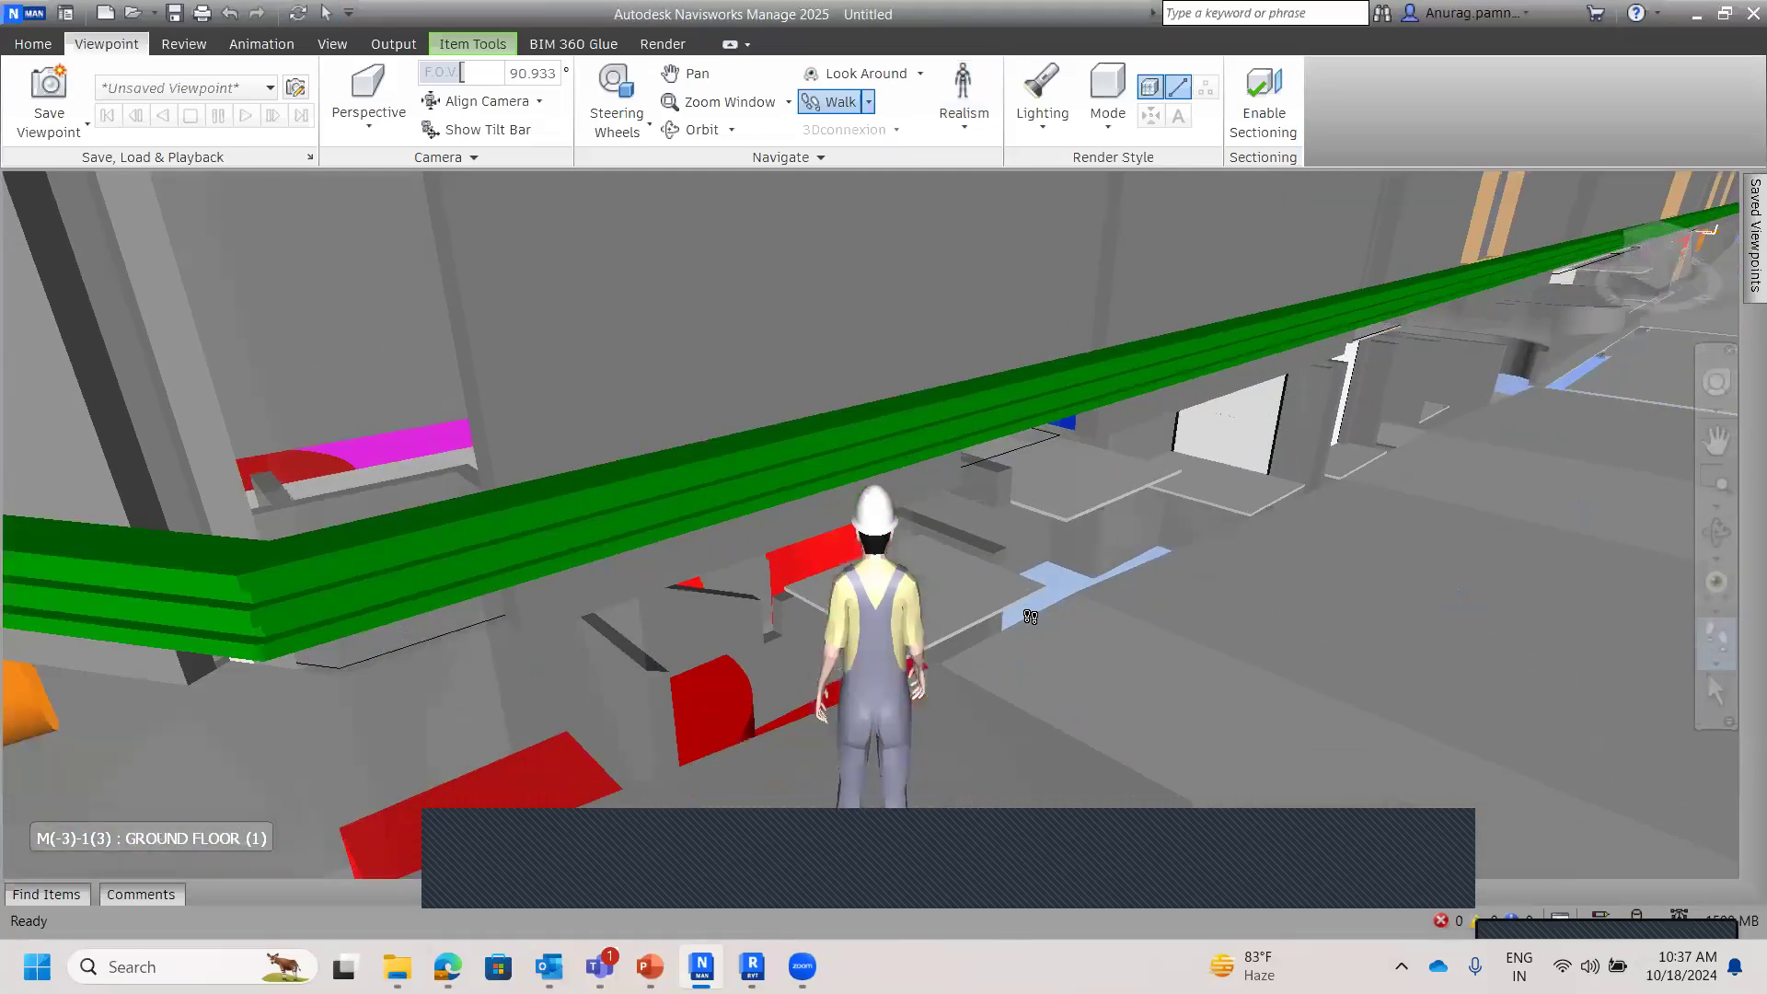
mouse_move(1031, 613)
left_mouse_down()
mouse_move(1322, 584)
mouse_move(1373, 562)
mouse_move(1117, 659)
mouse_move(1080, 607)
mouse_move(1152, 552)
mouse_move(1249, 540)
mouse_move(1138, 486)
mouse_move(1136, 434)
mouse_move(1163, 465)
left_mouse_up()
mouse_move(1058, 483)
left_mouse_down()
mouse_move(1342, 528)
mouse_move(1126, 396)
mouse_move(891, 416)
mouse_move(1274, 495)
mouse_move(991, 558)
mouse_move(860, 535)
mouse_move(1068, 572)
left_mouse_up()
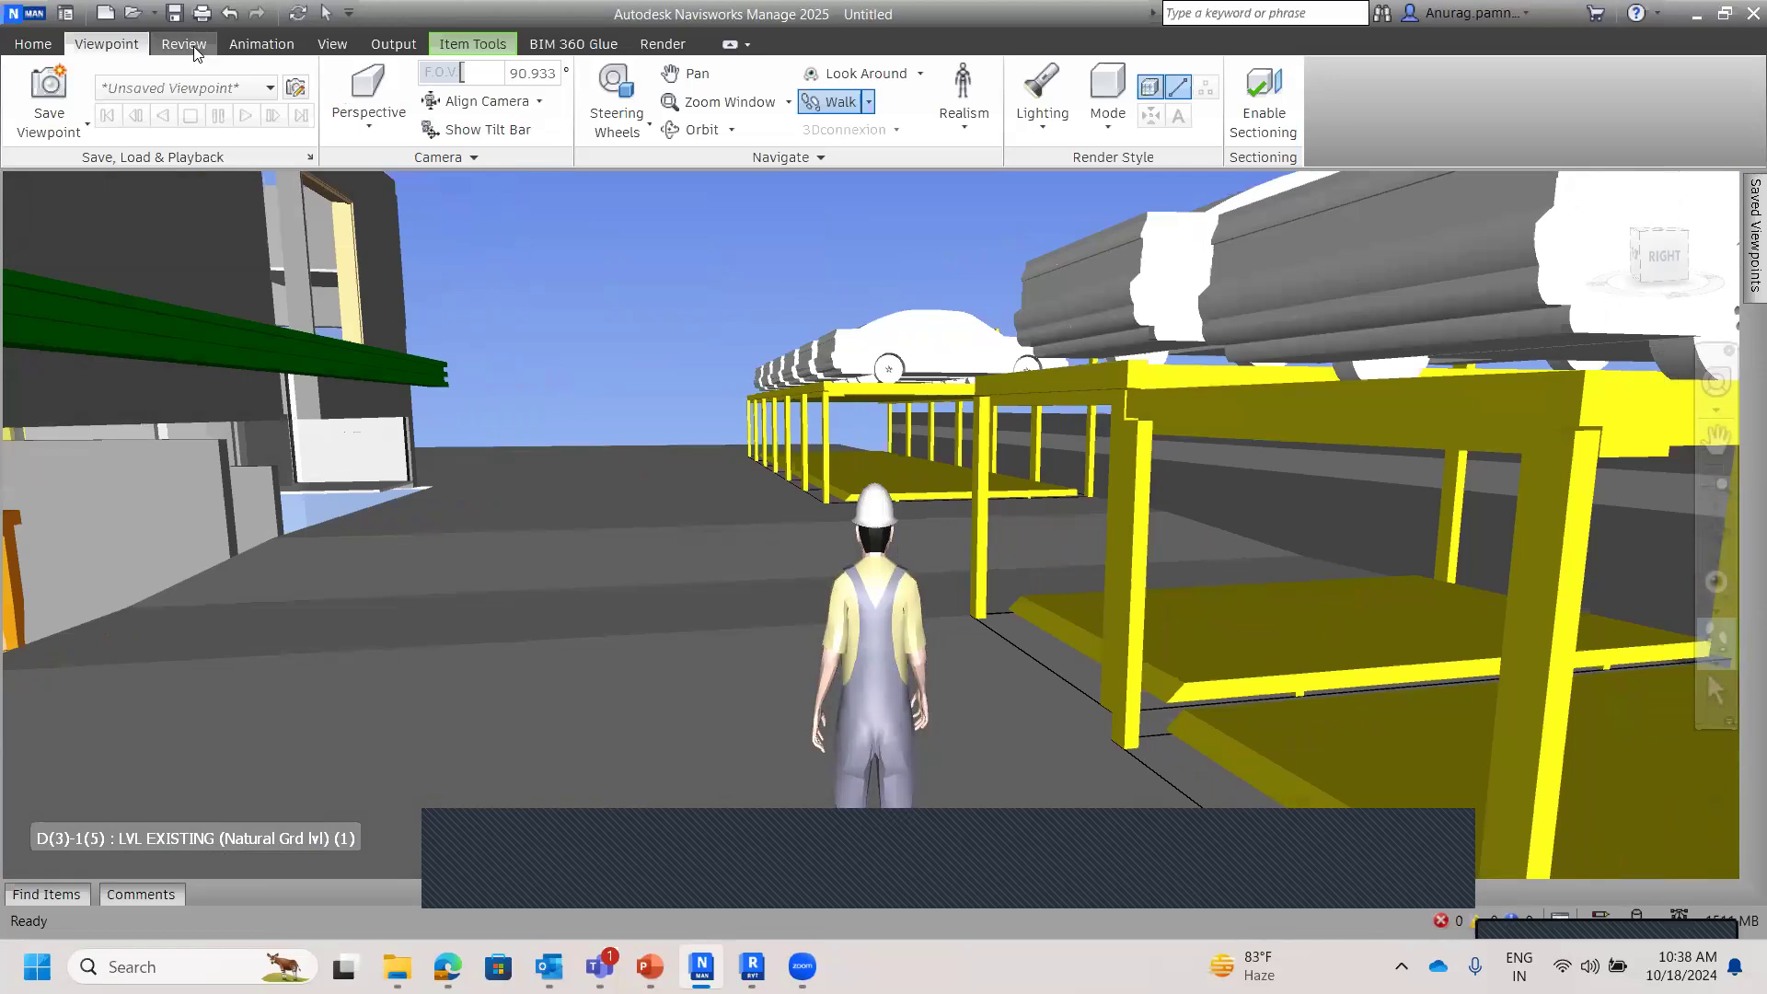
Step: Measure the height of the nearby yellow parking-frame column point to point, locked to the Z axis
left_click(185, 44)
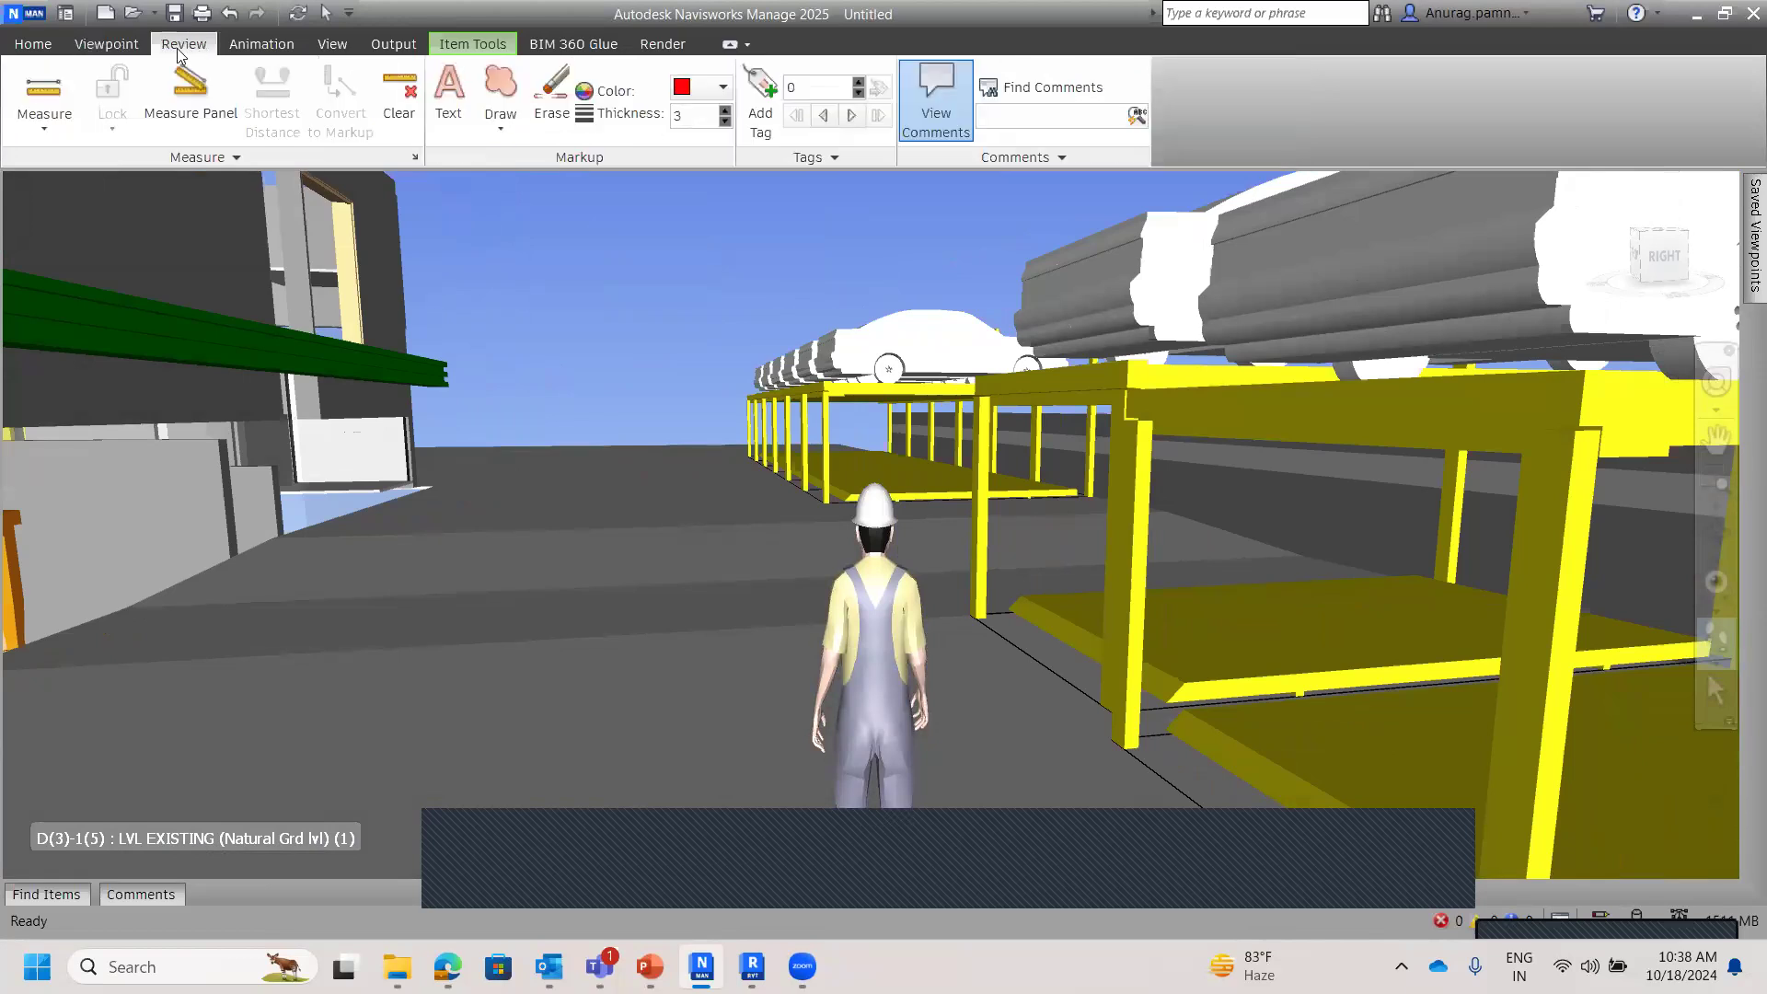
left_click(43, 132)
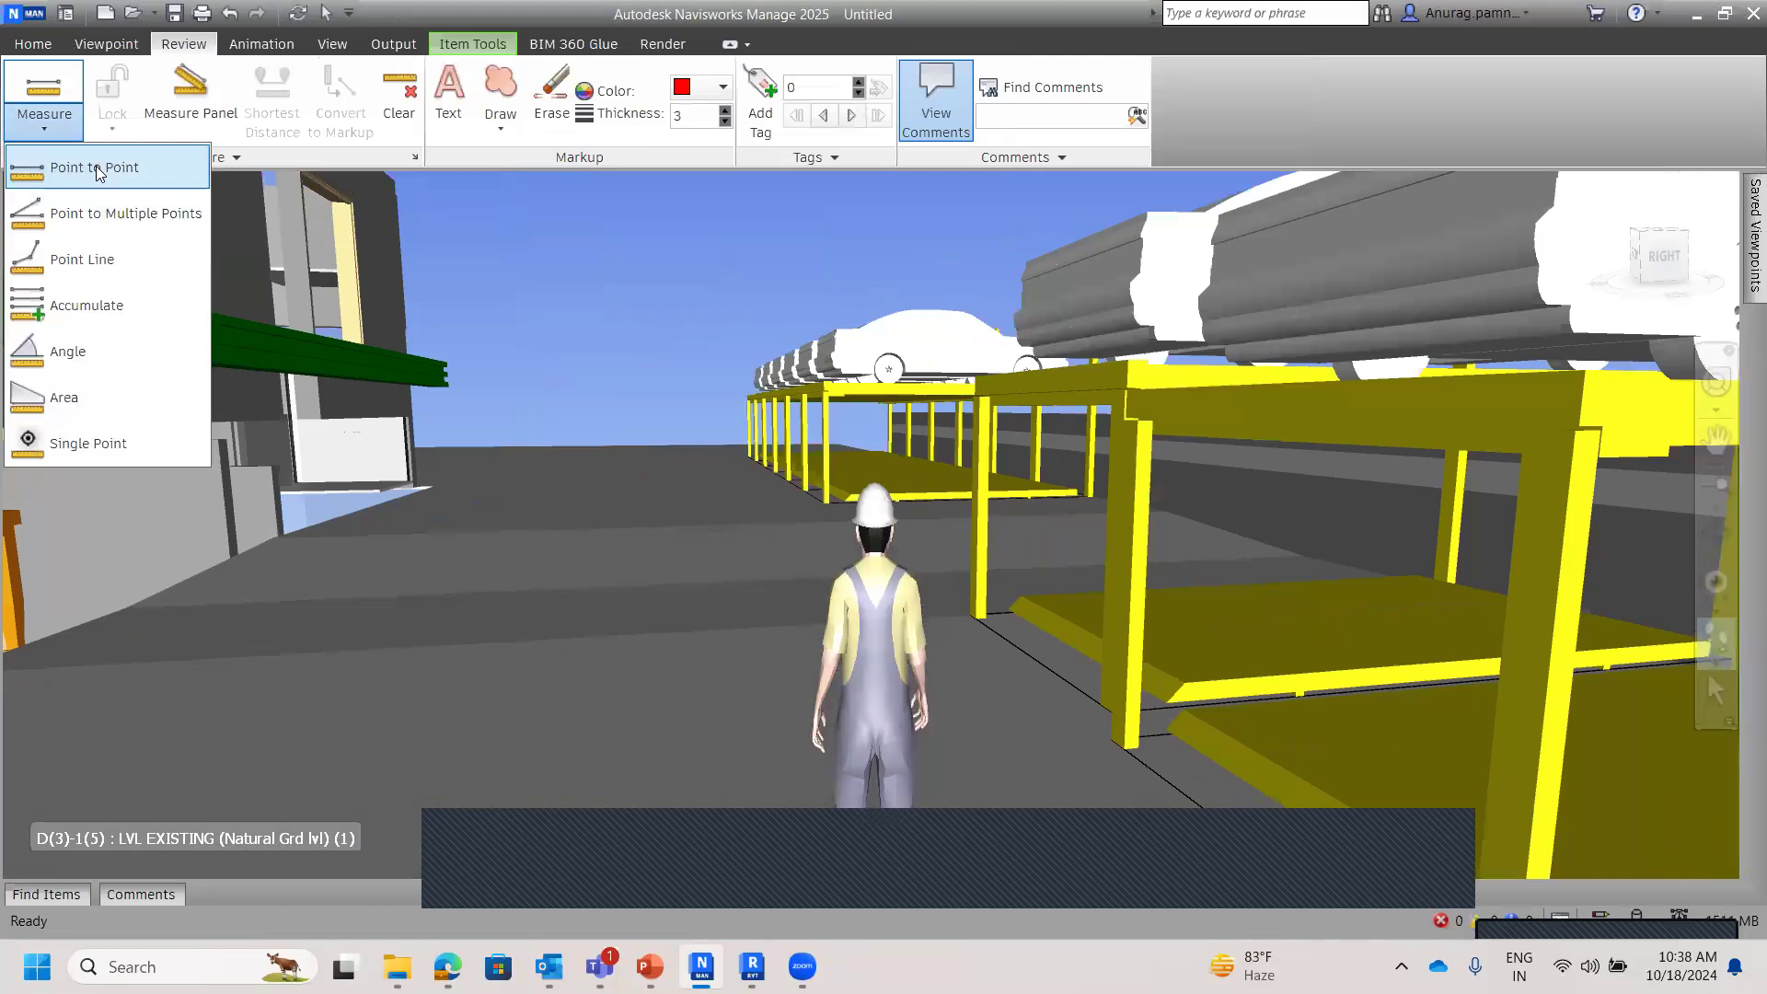
left_click(98, 165)
left_click(112, 118)
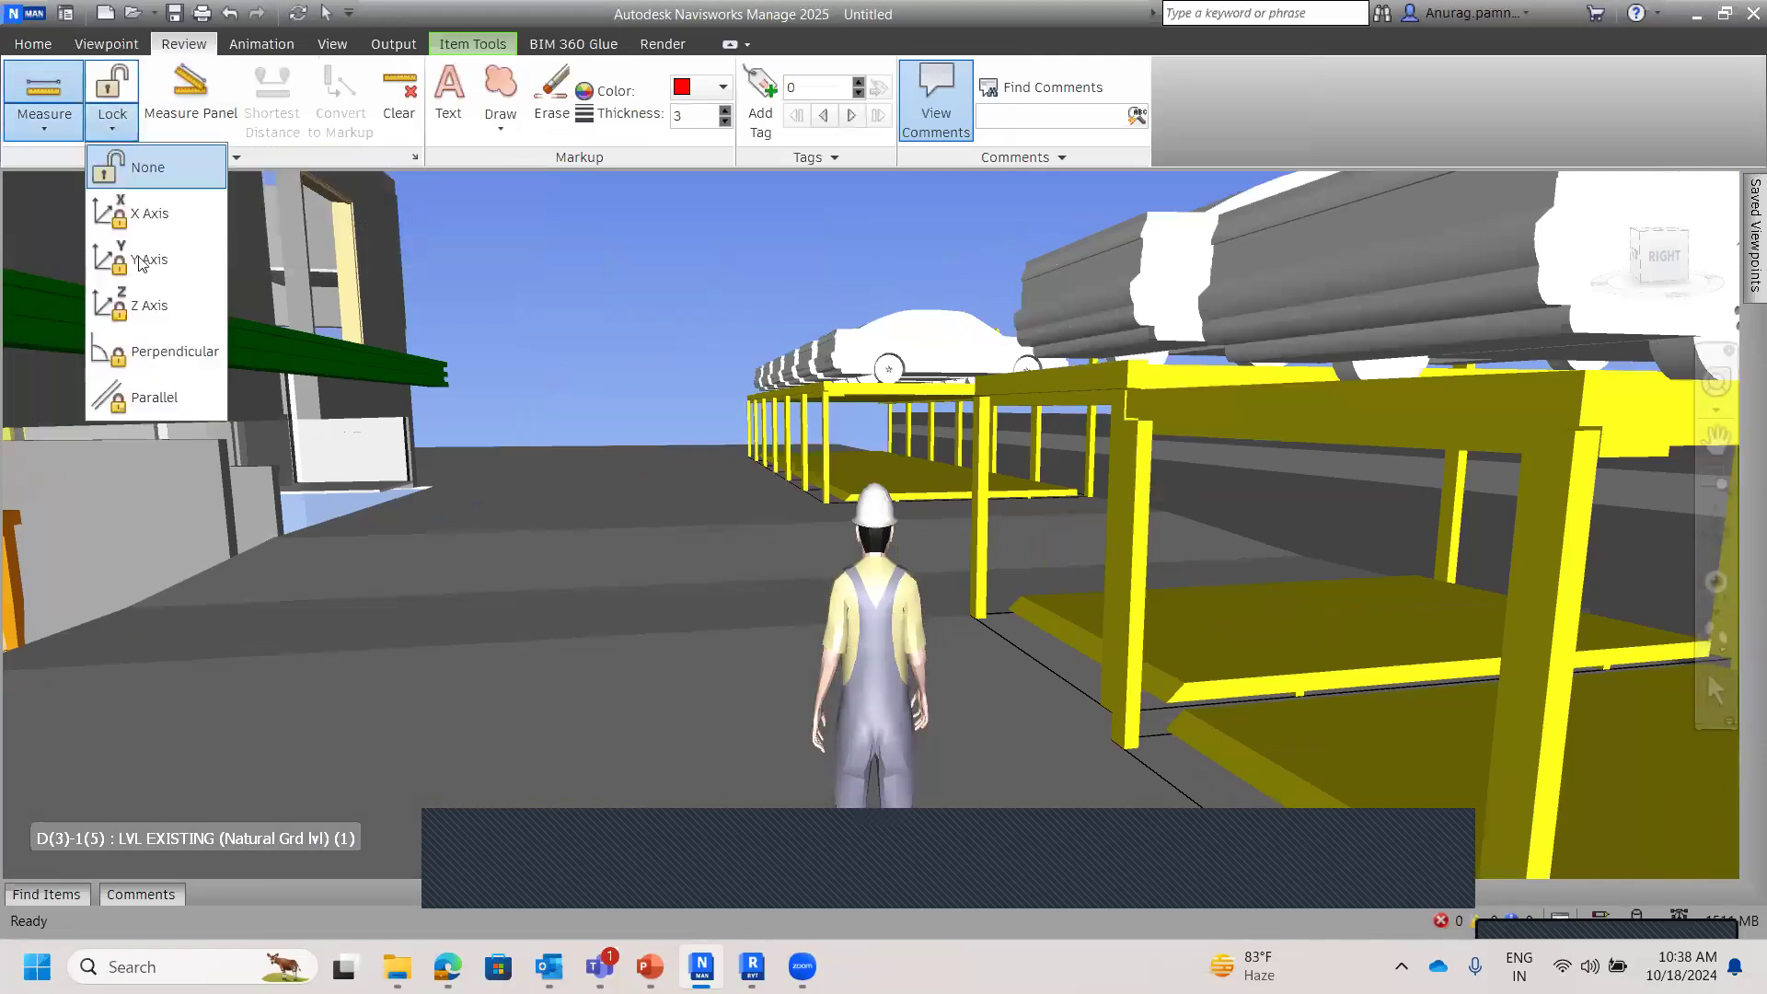
left_click(148, 304)
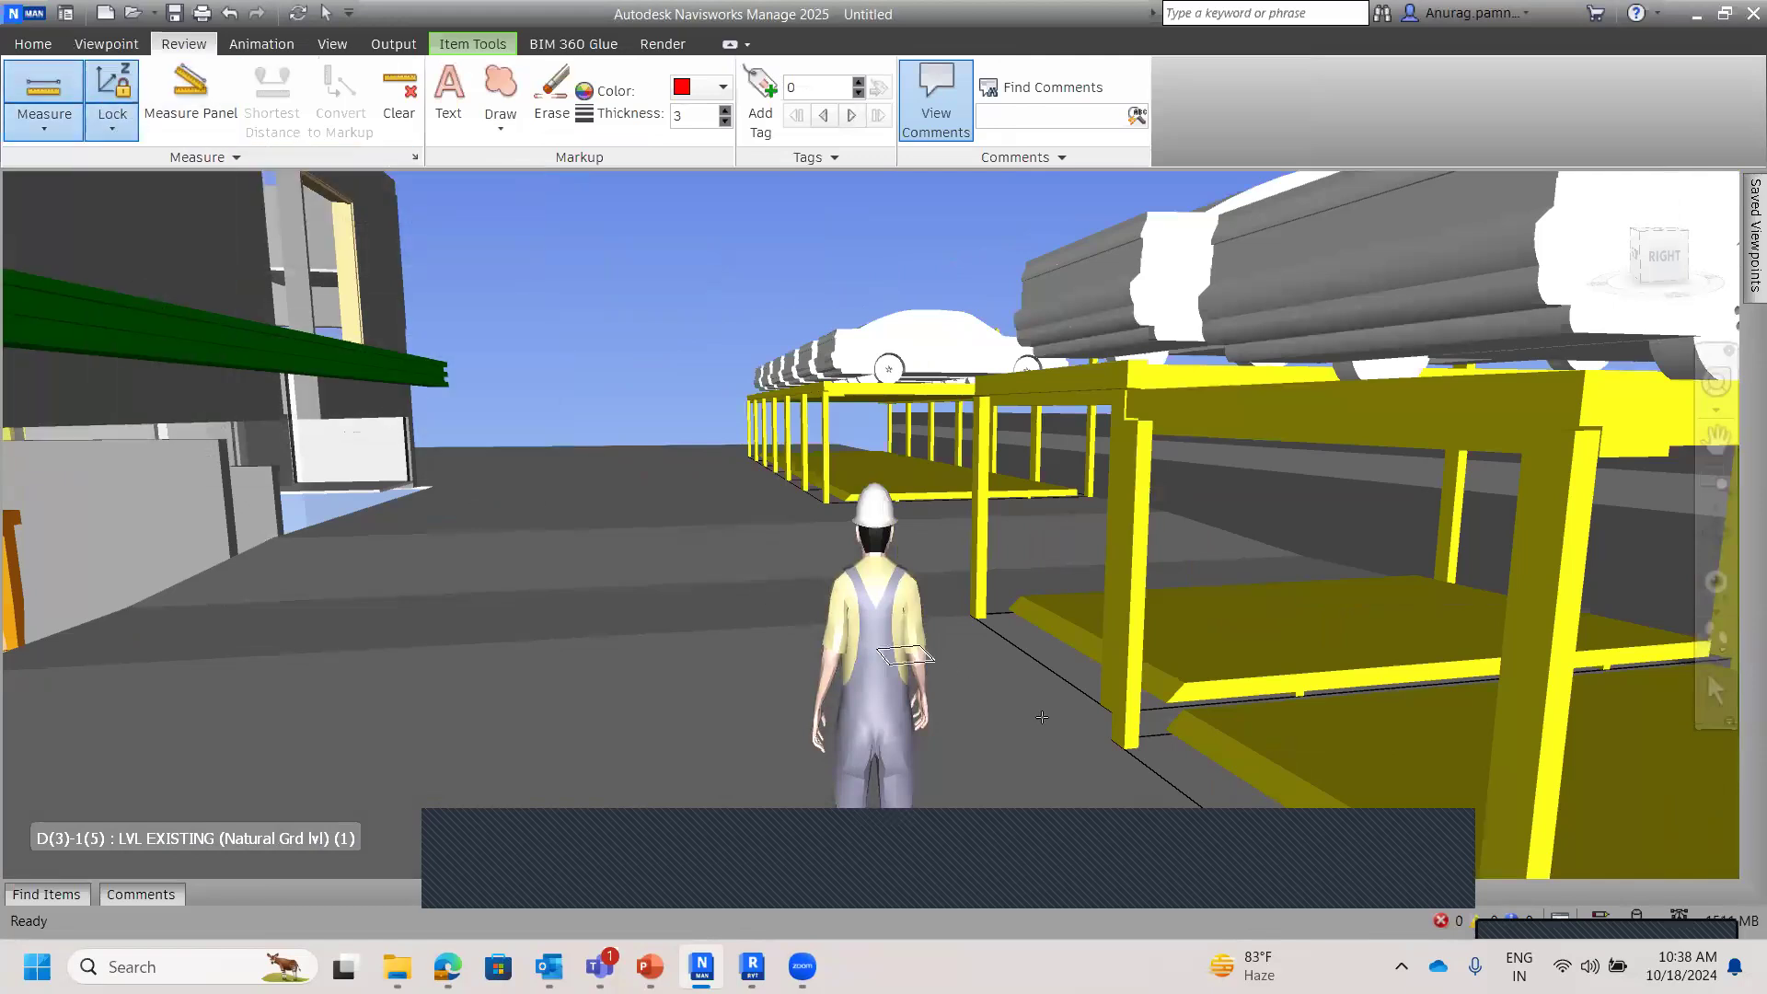
left_click(1125, 750)
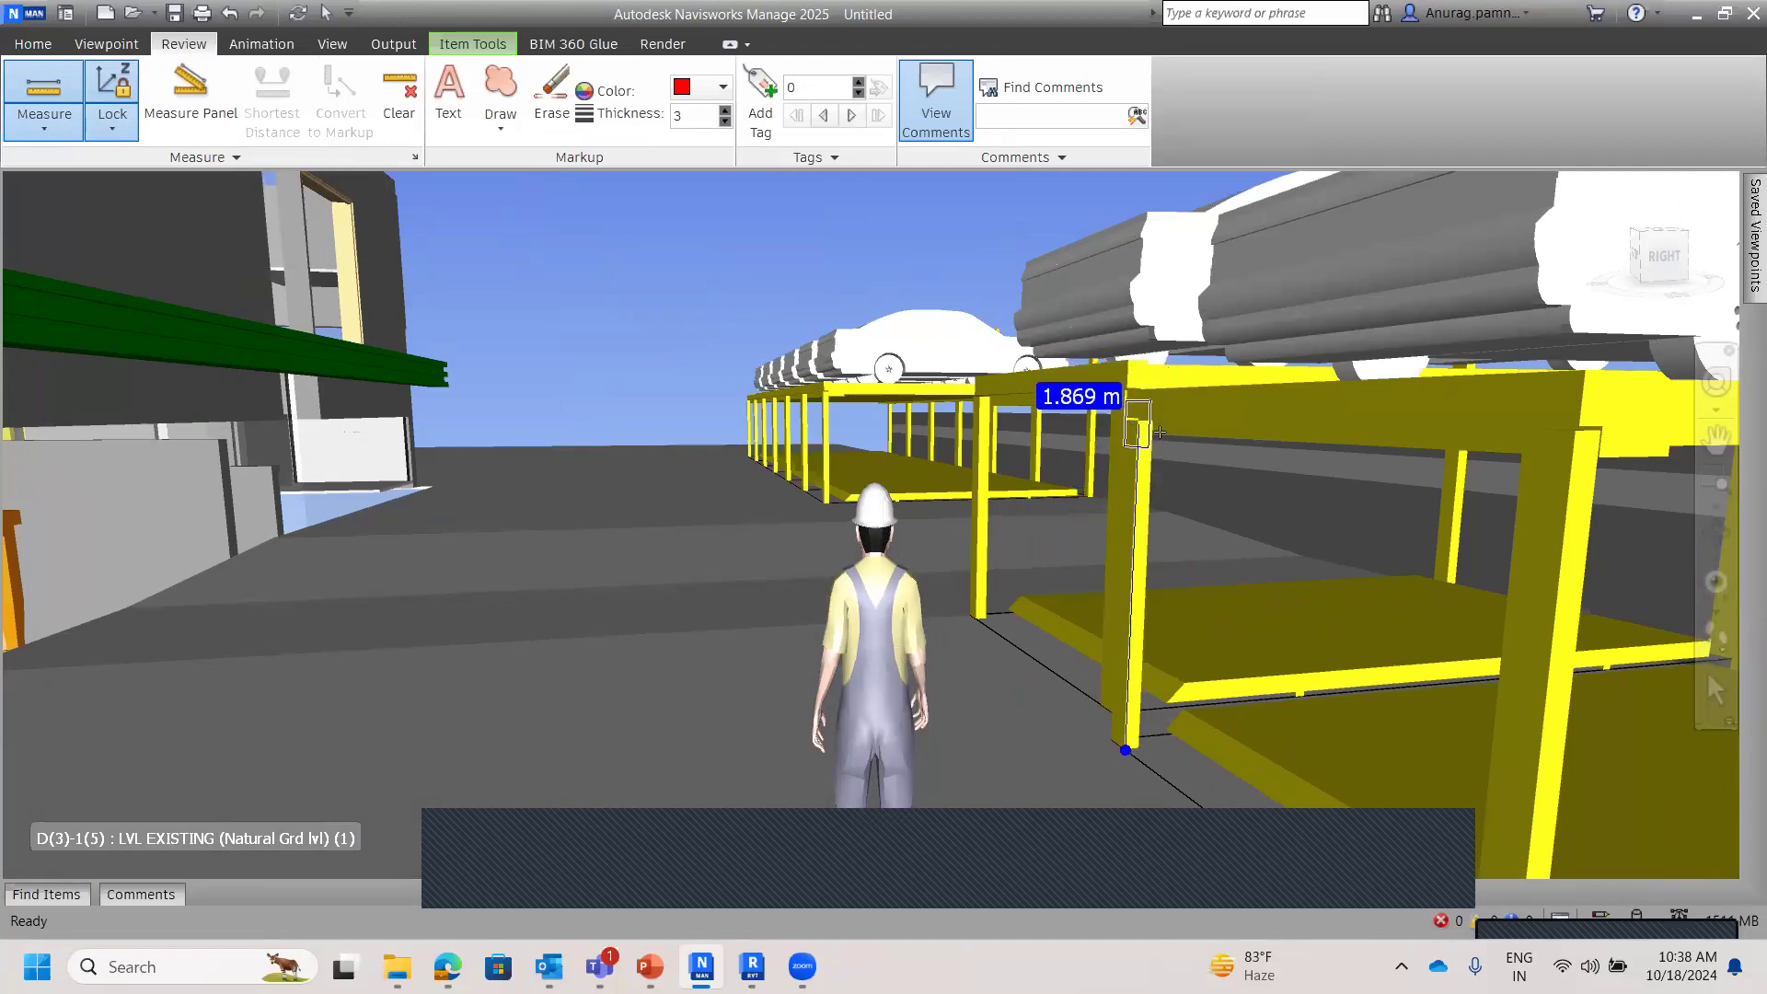
left_click(1139, 424)
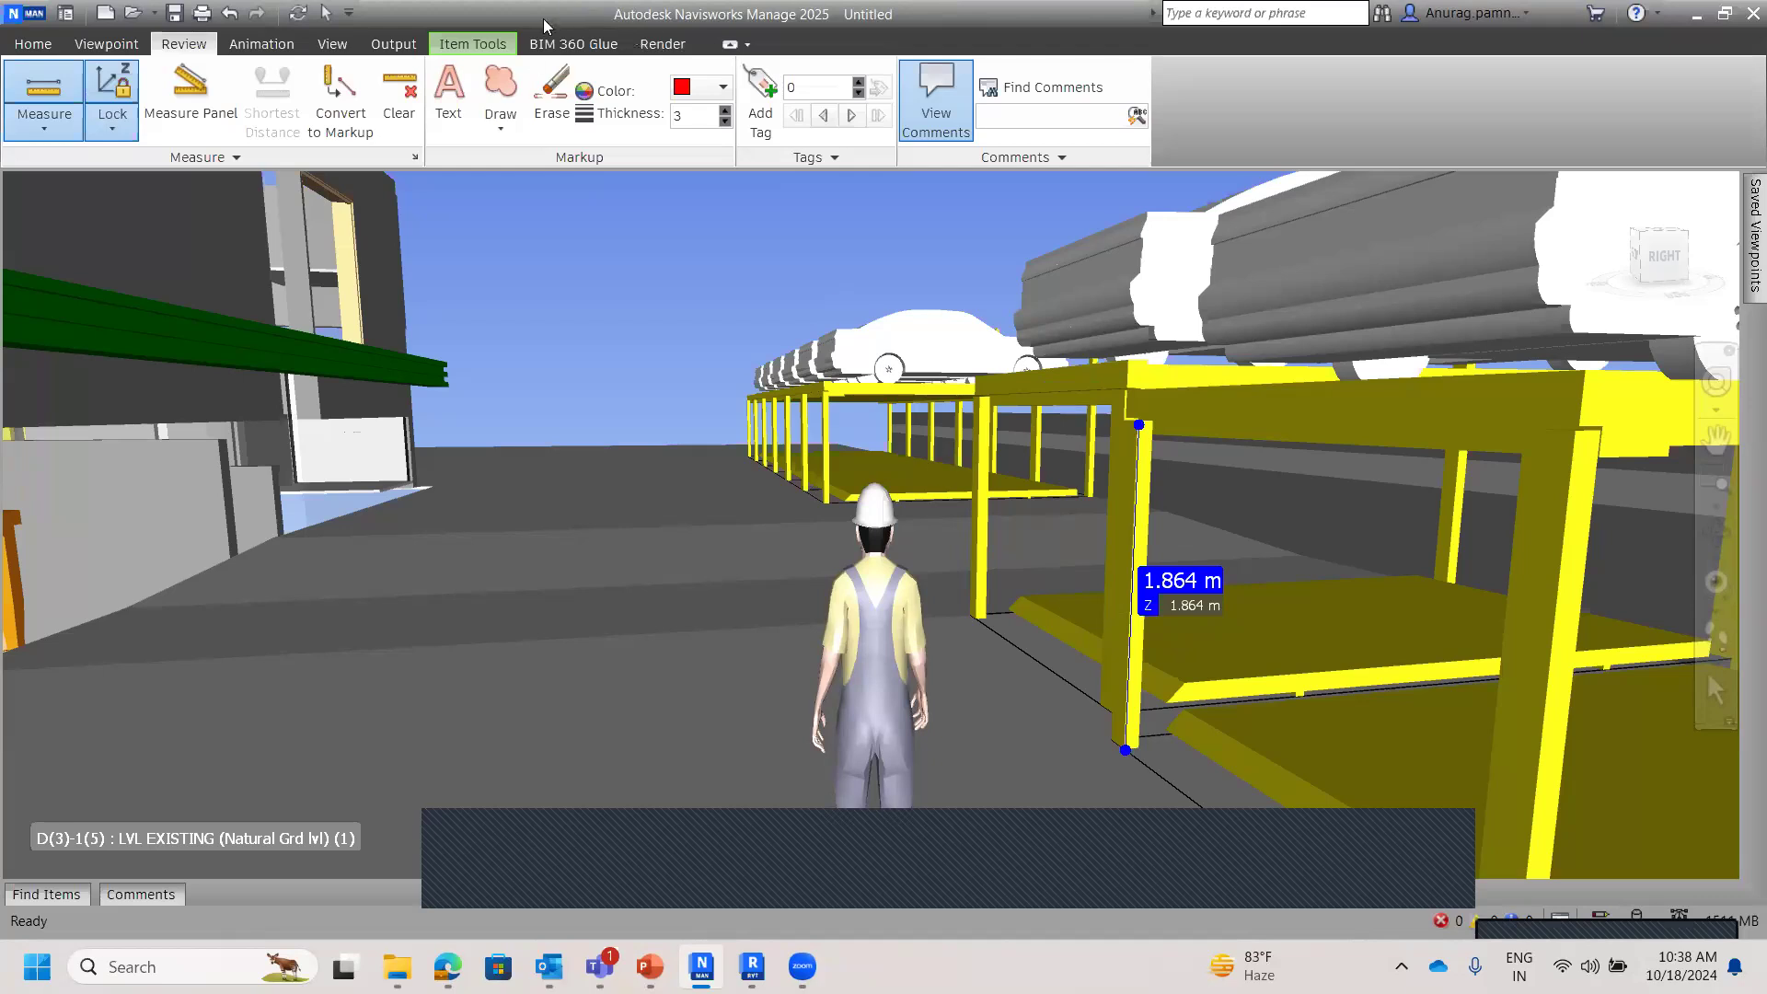
Step: Draw a red revision cloud around the measured column's head and add the markup text "Plz correct head height in model"
left_click(501, 88)
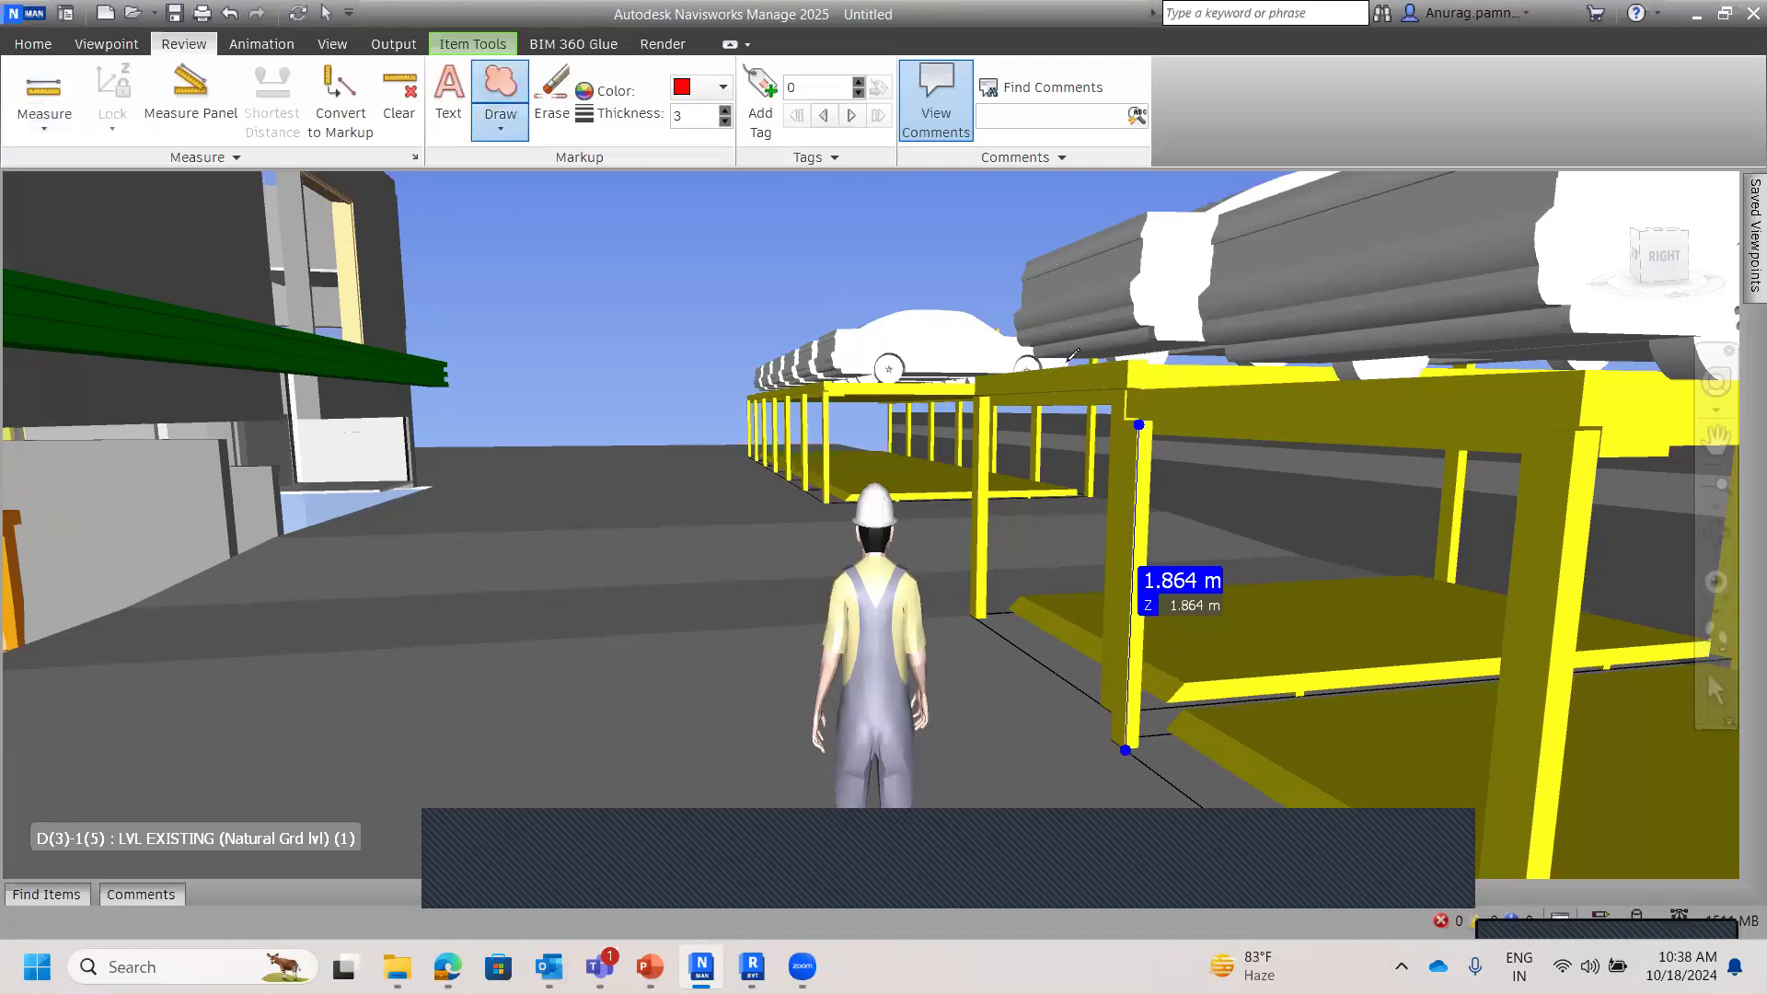
mouse_move(1082, 505)
left_mouse_down()
mouse_move(1035, 313)
mouse_move(1210, 290)
mouse_move(1288, 318)
mouse_move(1317, 422)
mouse_move(1294, 493)
mouse_move(1188, 523)
mouse_move(1075, 500)
left_mouse_up()
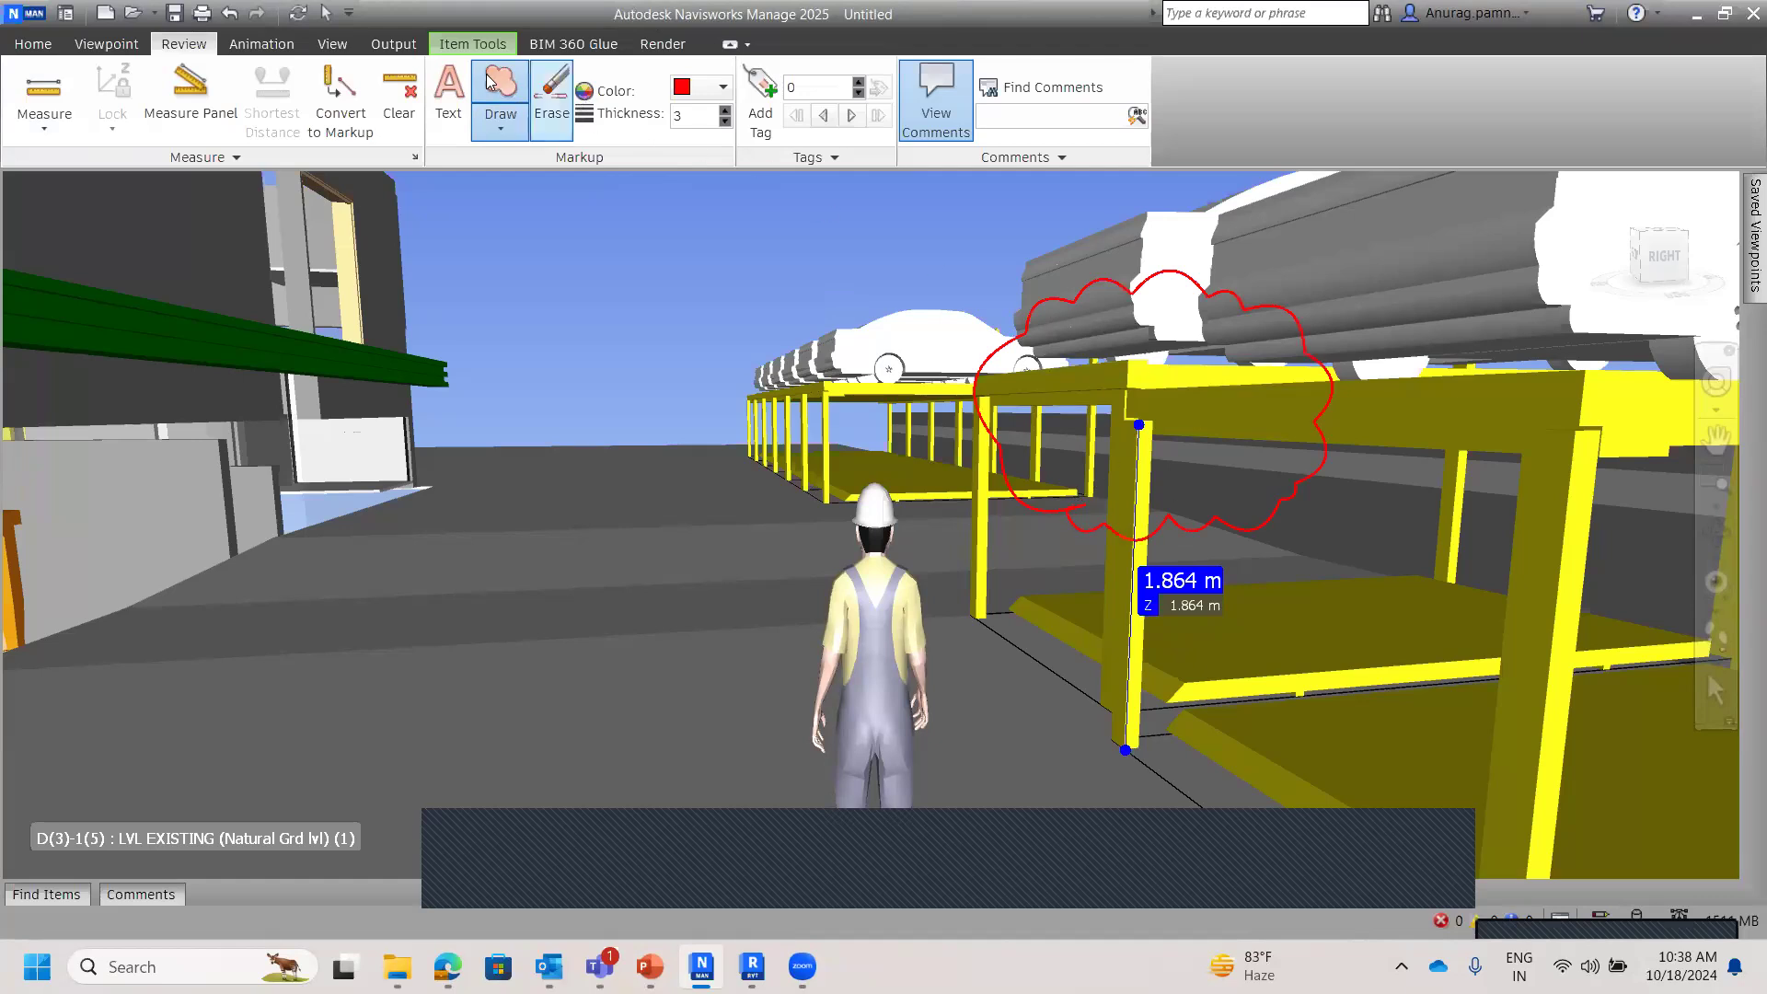
left_click(450, 87)
left_click(1102, 441)
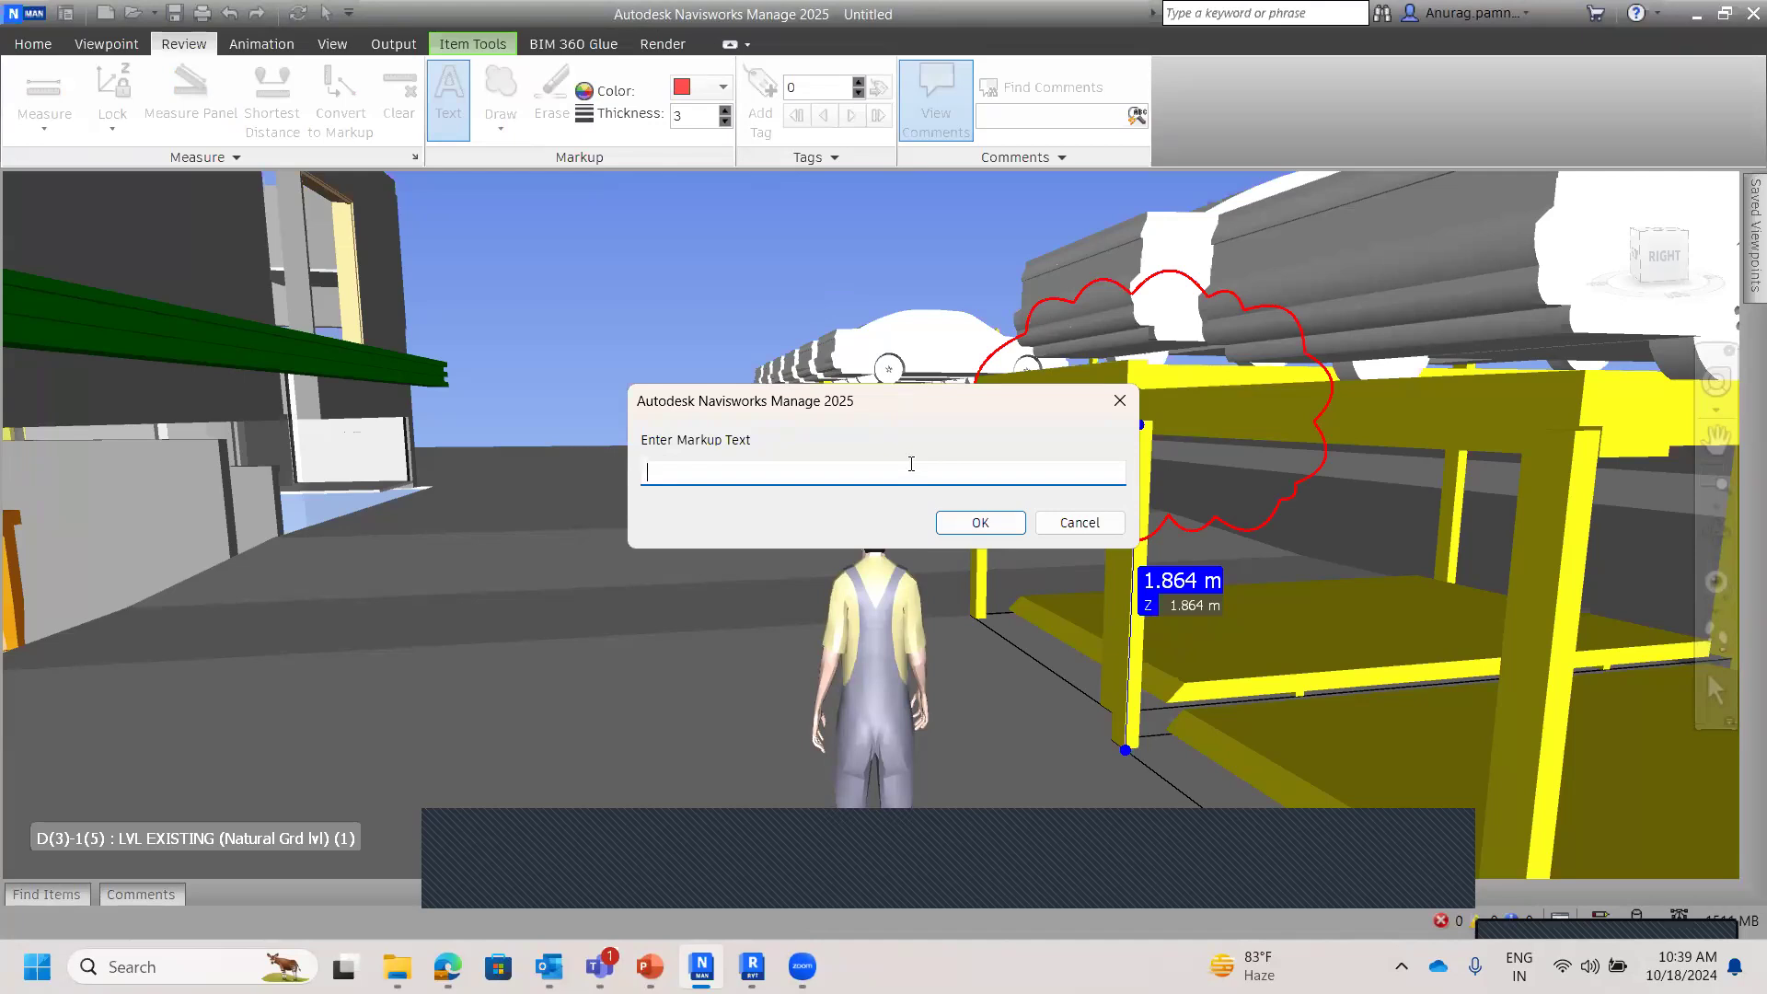
type("Pl")
type("z correct head height in model")
key("Return")
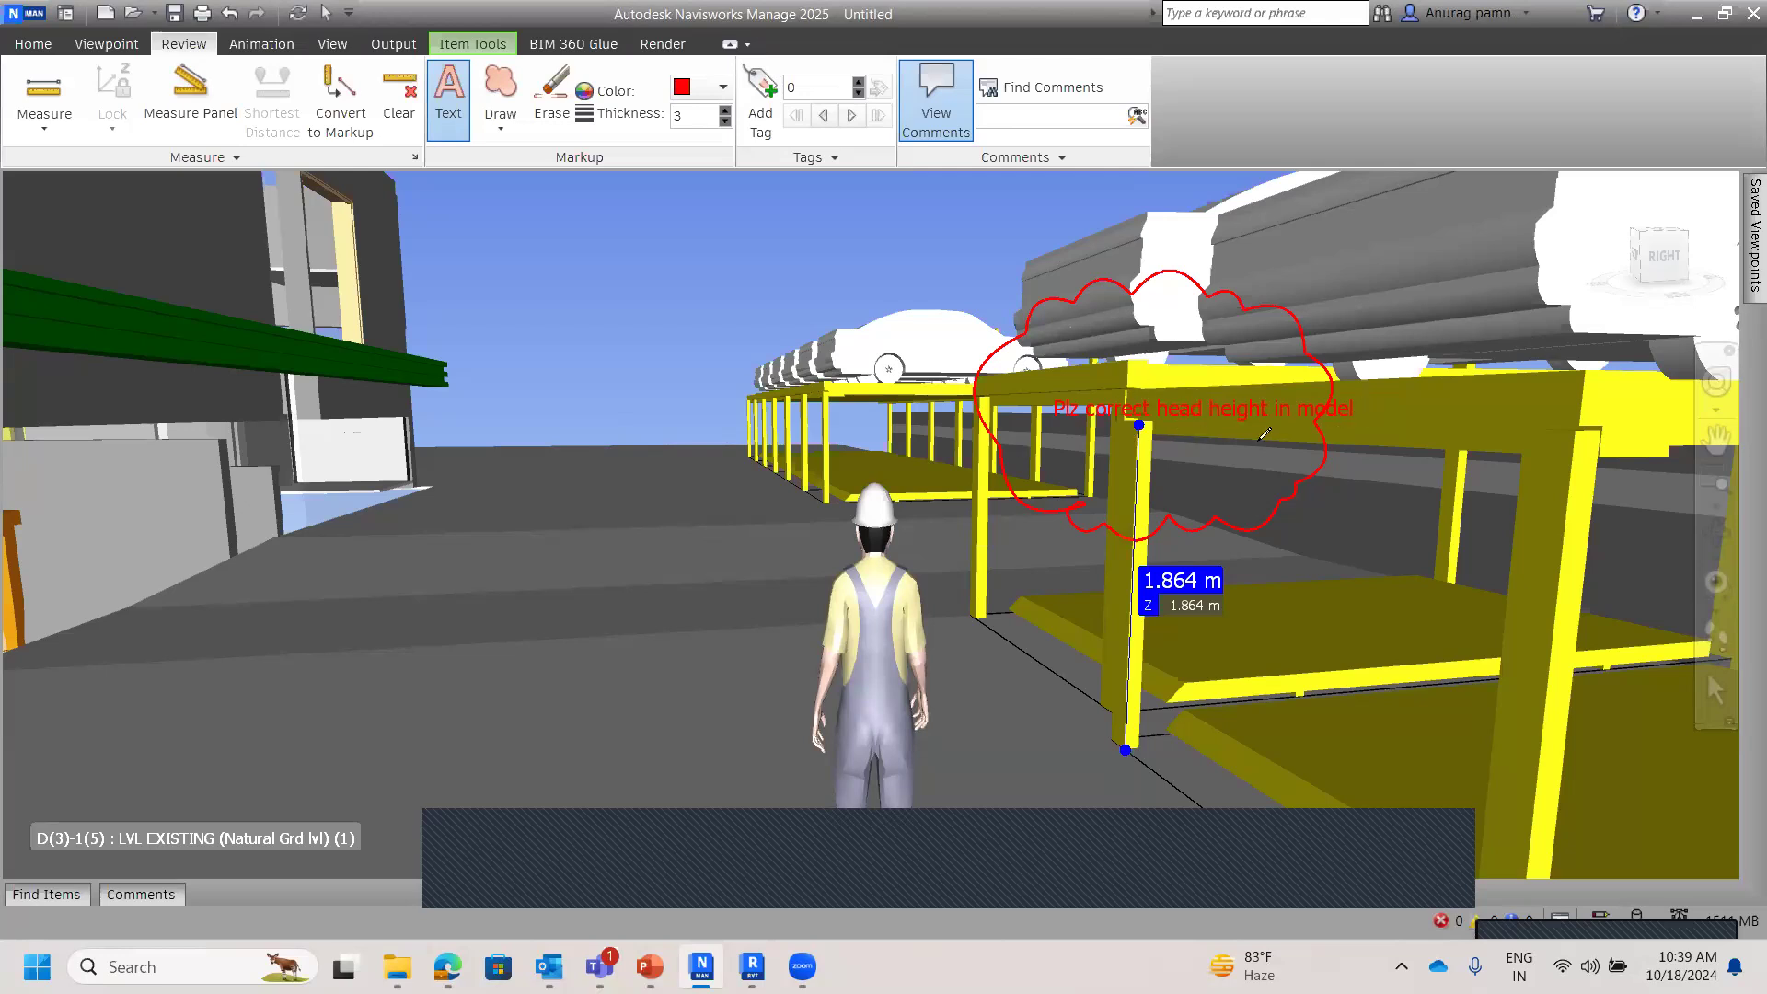
key("Escape")
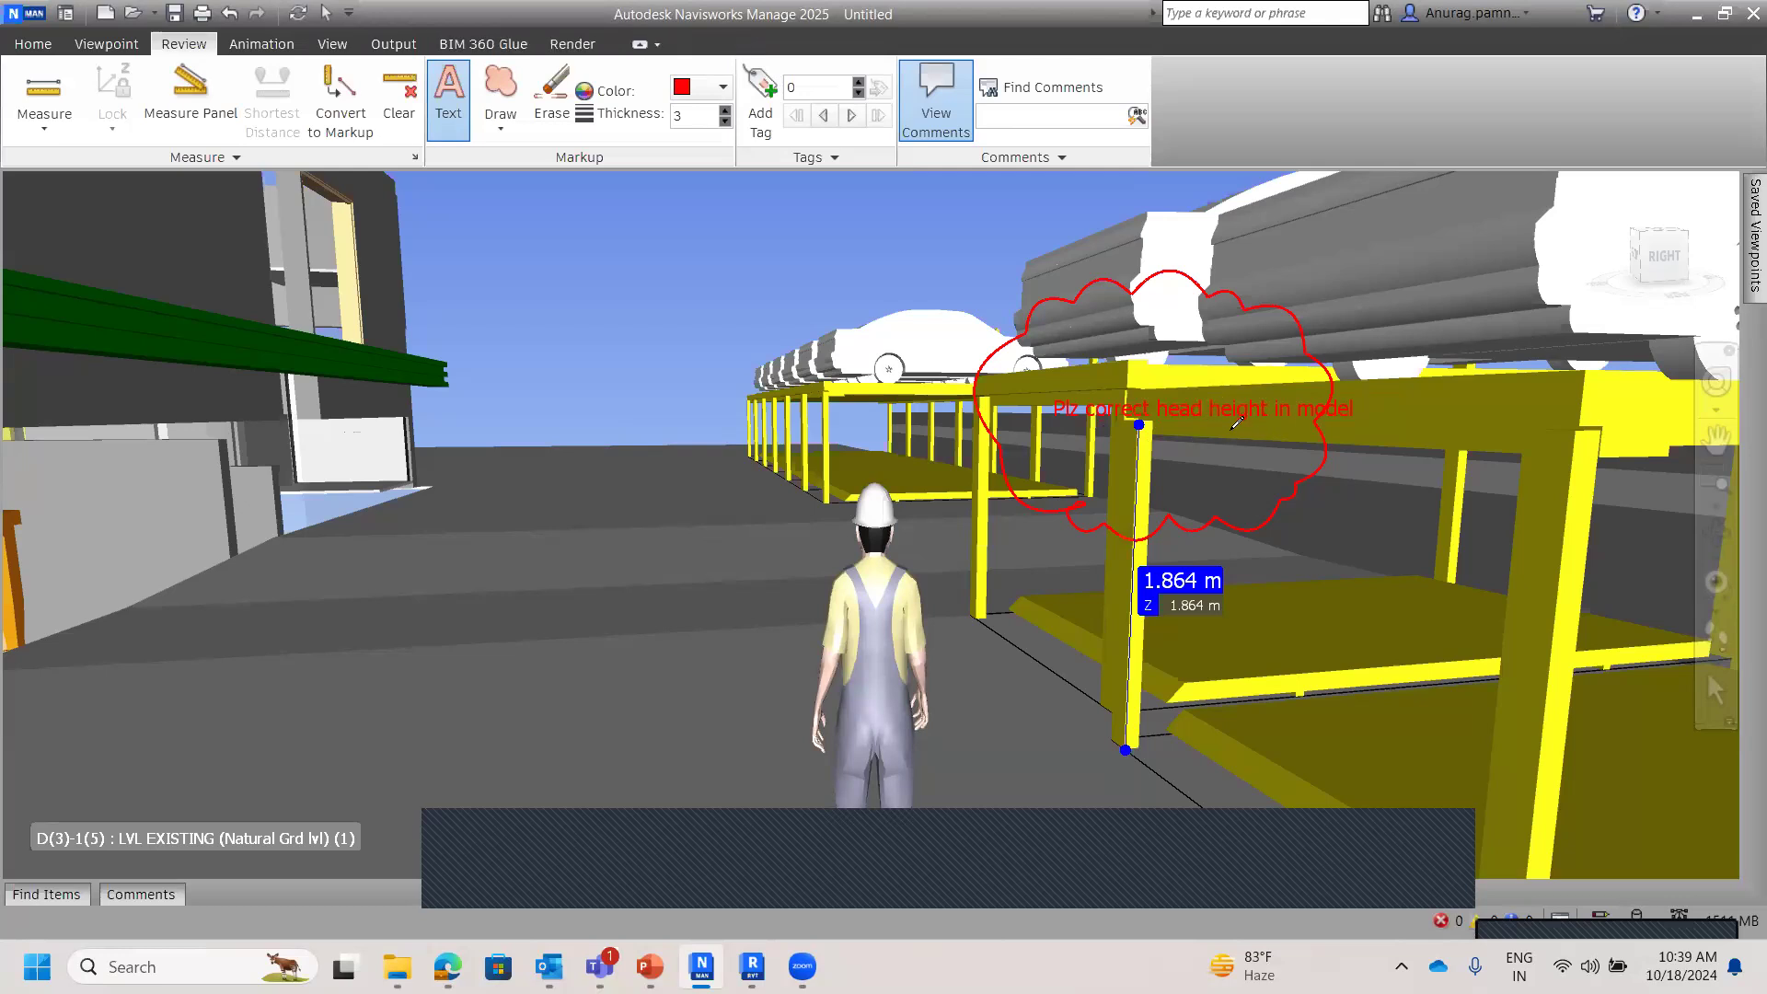
left_click(1236, 422)
left_click(1074, 517)
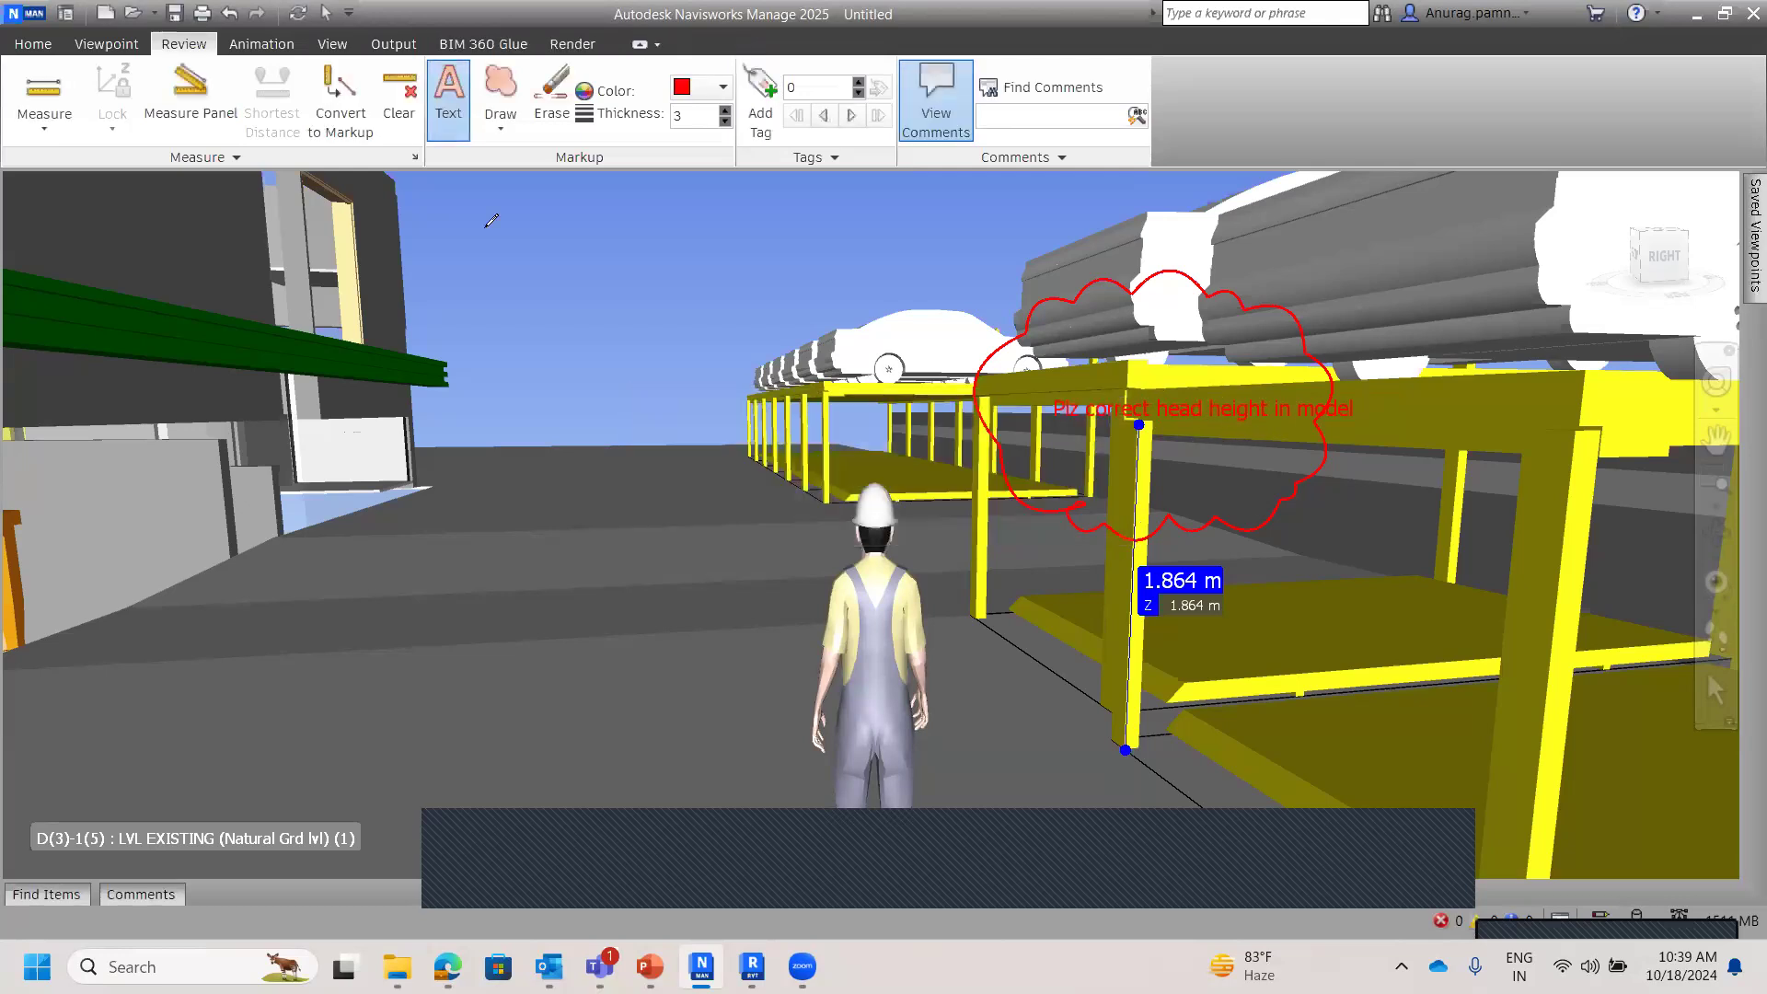
Step: Switch back to the Select tool and move slightly closer to the measured parking frame
left_click(48, 48)
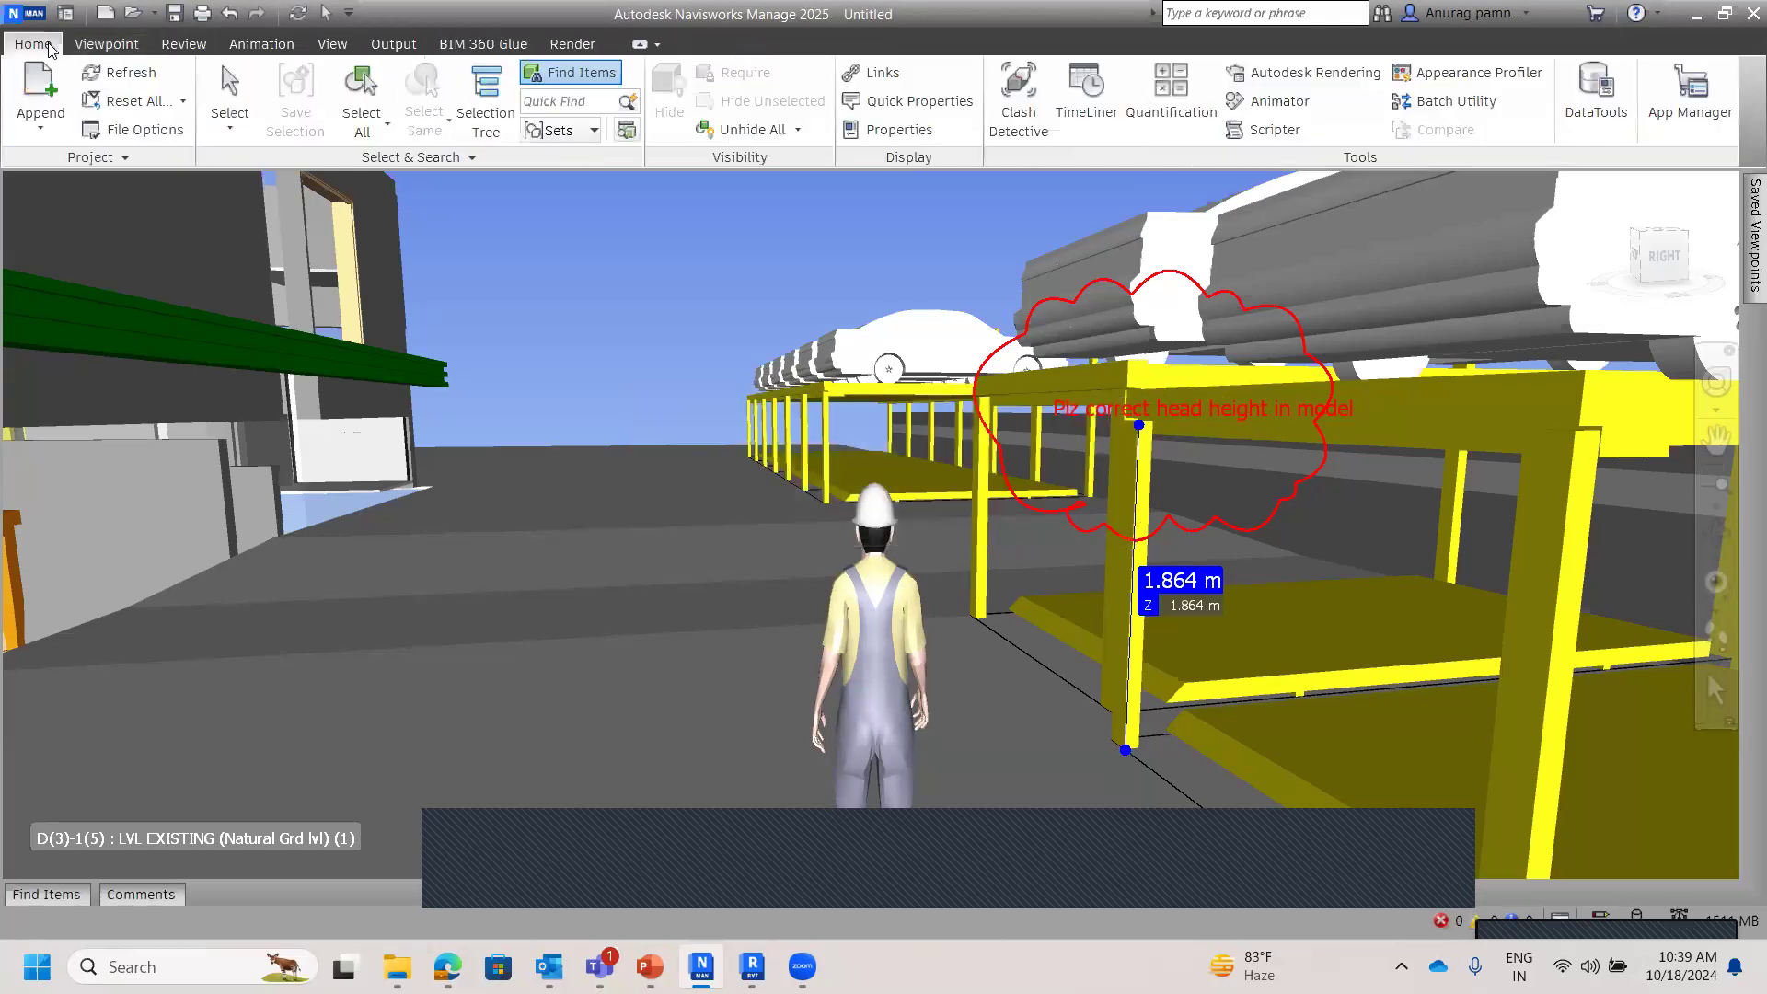
left_click(243, 83)
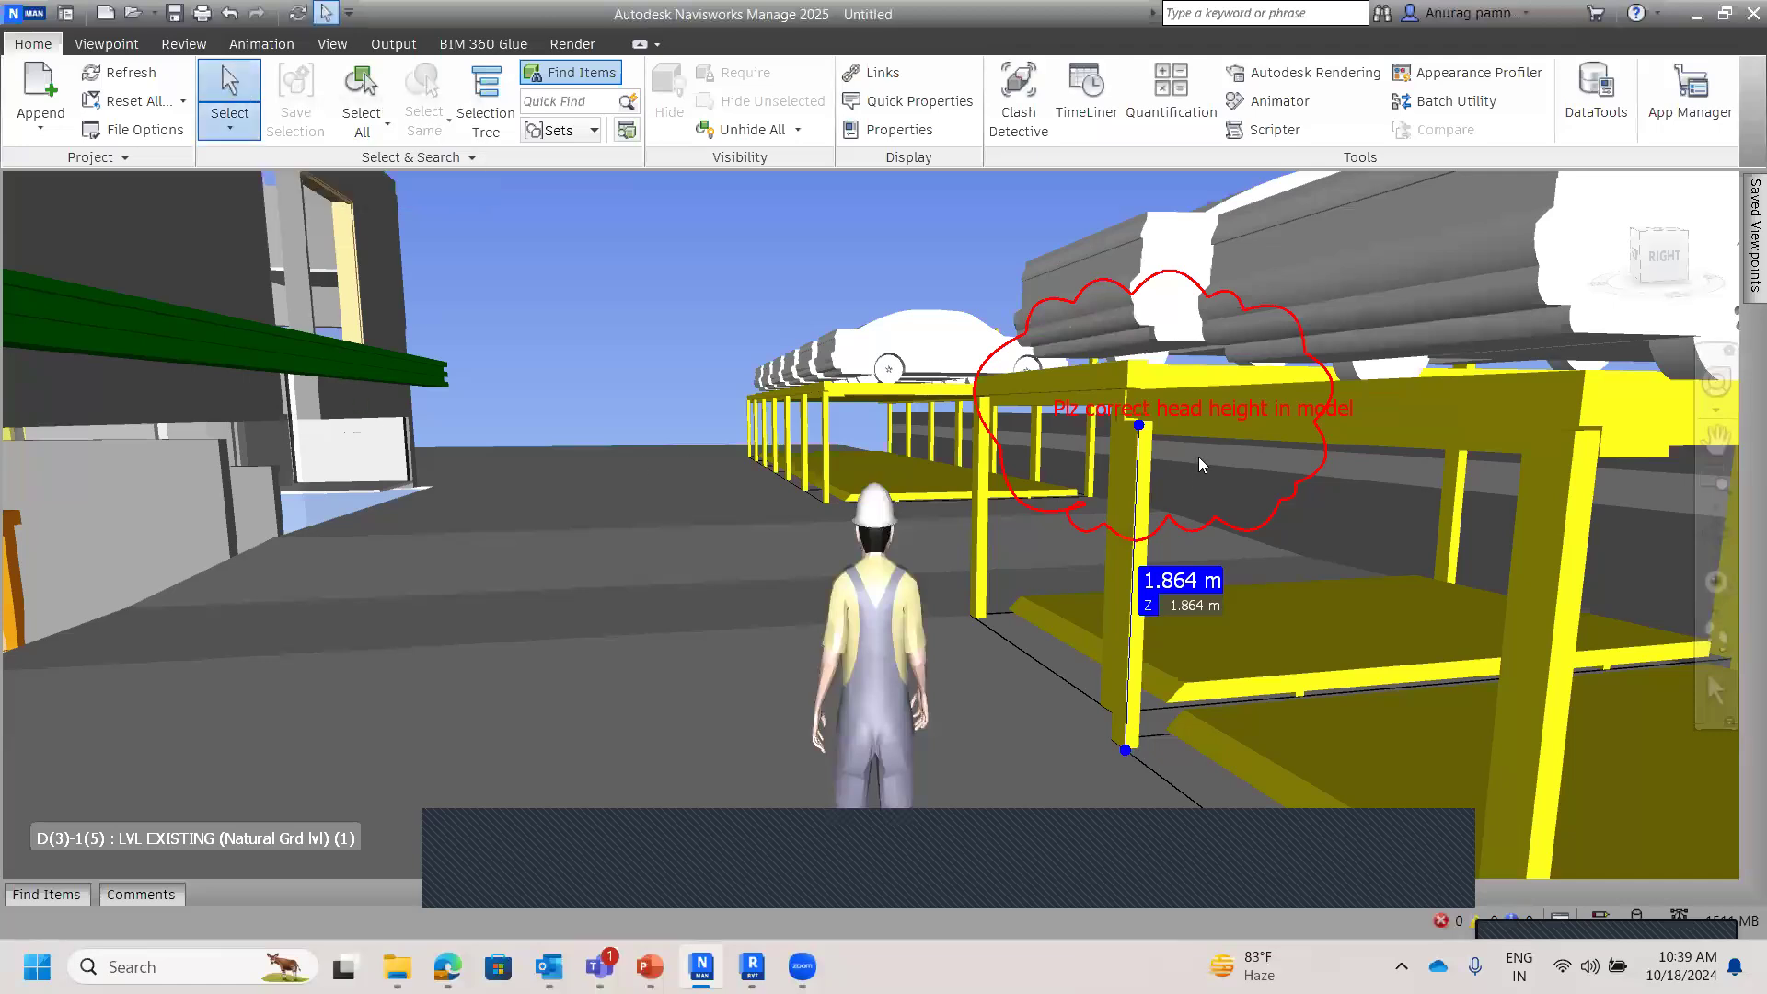
scroll(1202, 460, "up", 2)
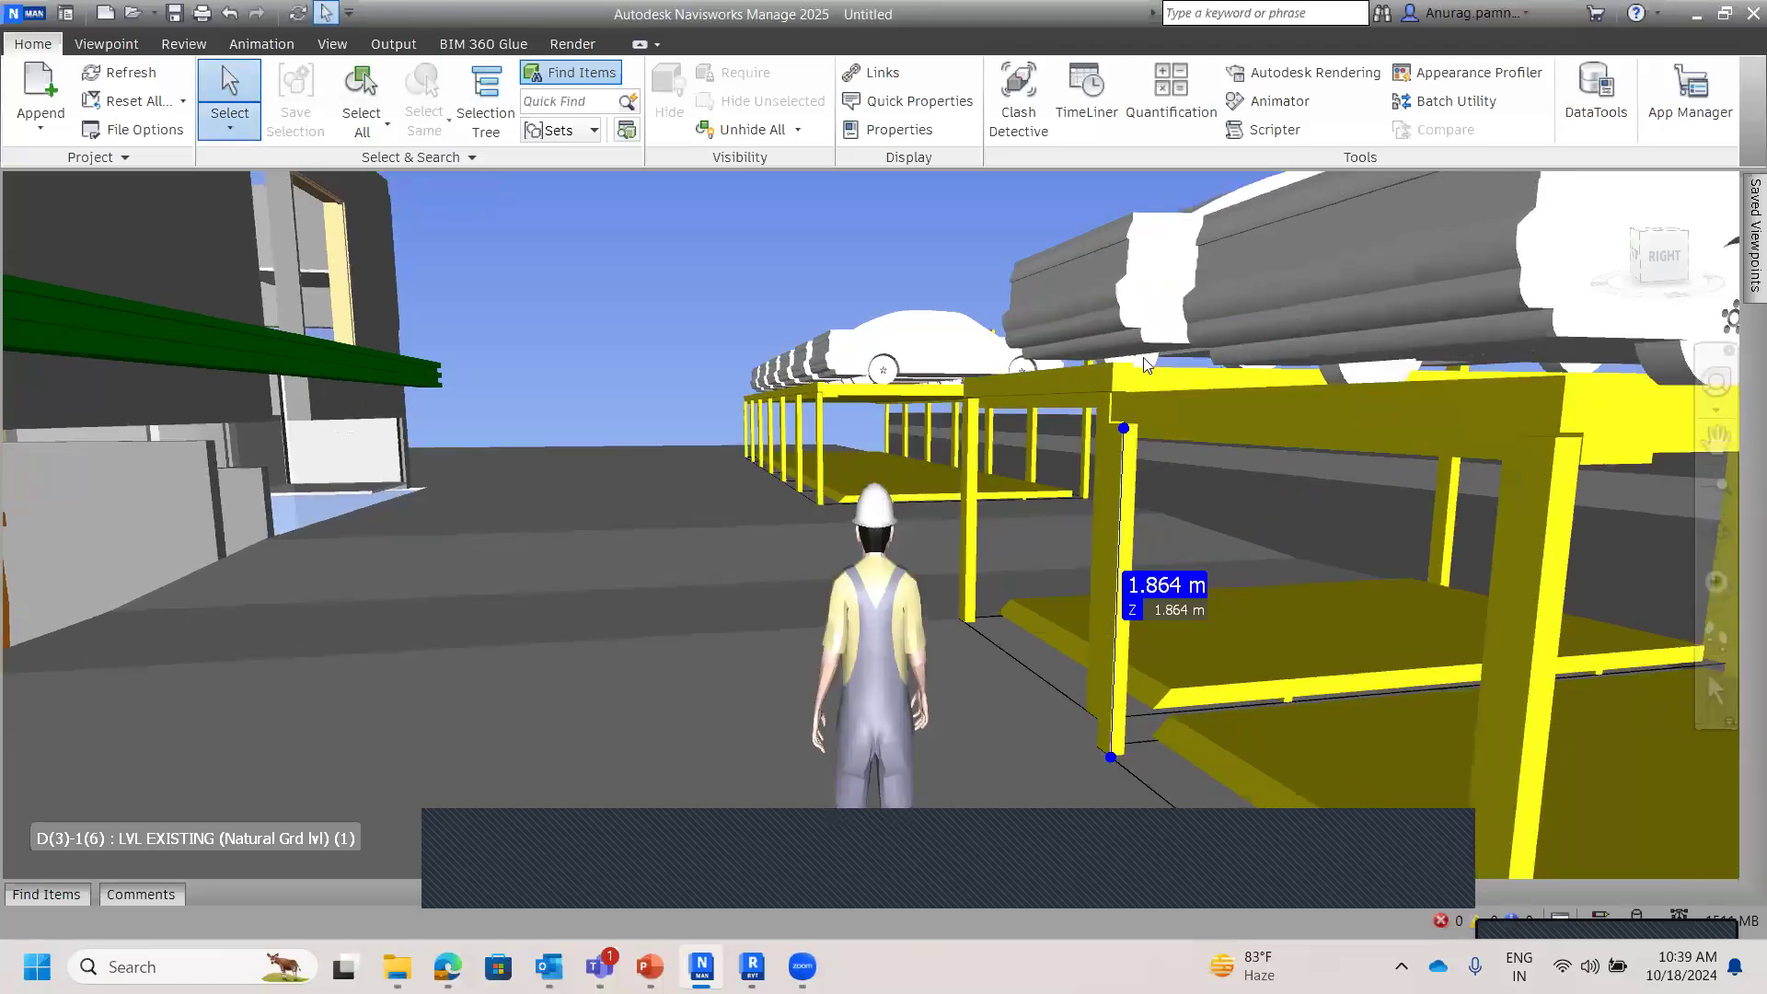
Step: Recall the saved viewpoint "View" to check its redline cloud and comment on the parking-frame column
scroll(1144, 433, "up", 1)
scroll(1140, 439, "down", 1)
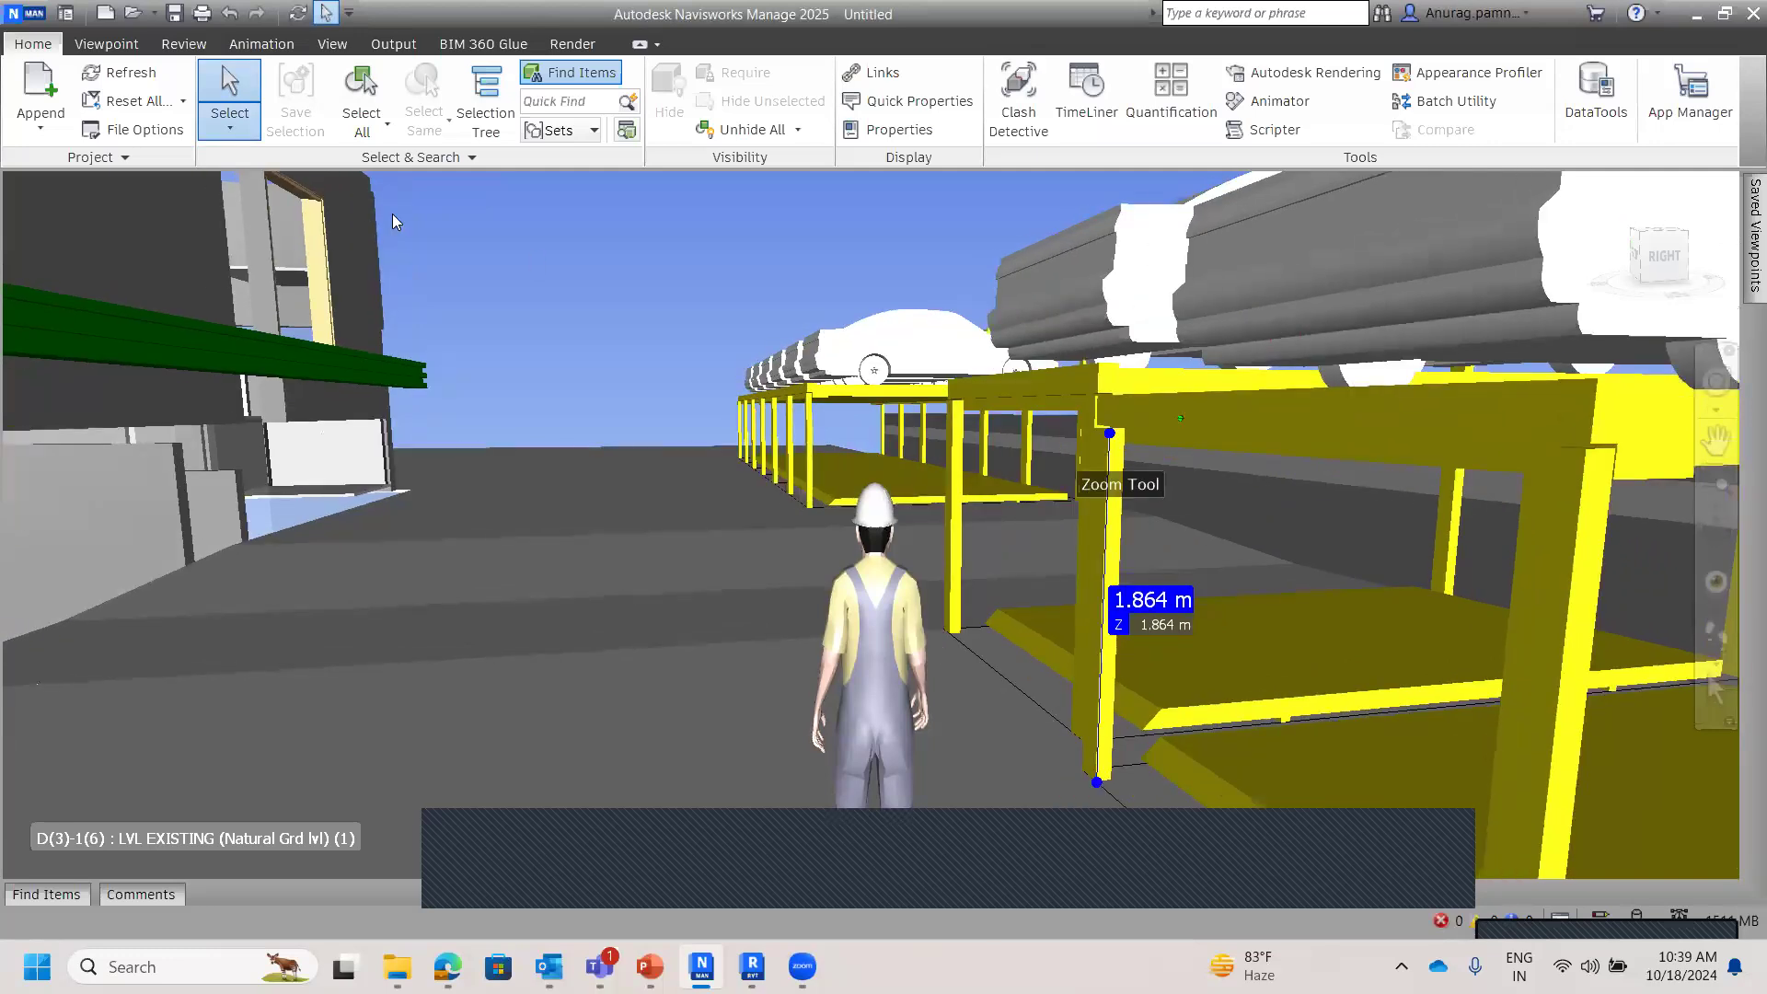
mouse_move(1741, 240)
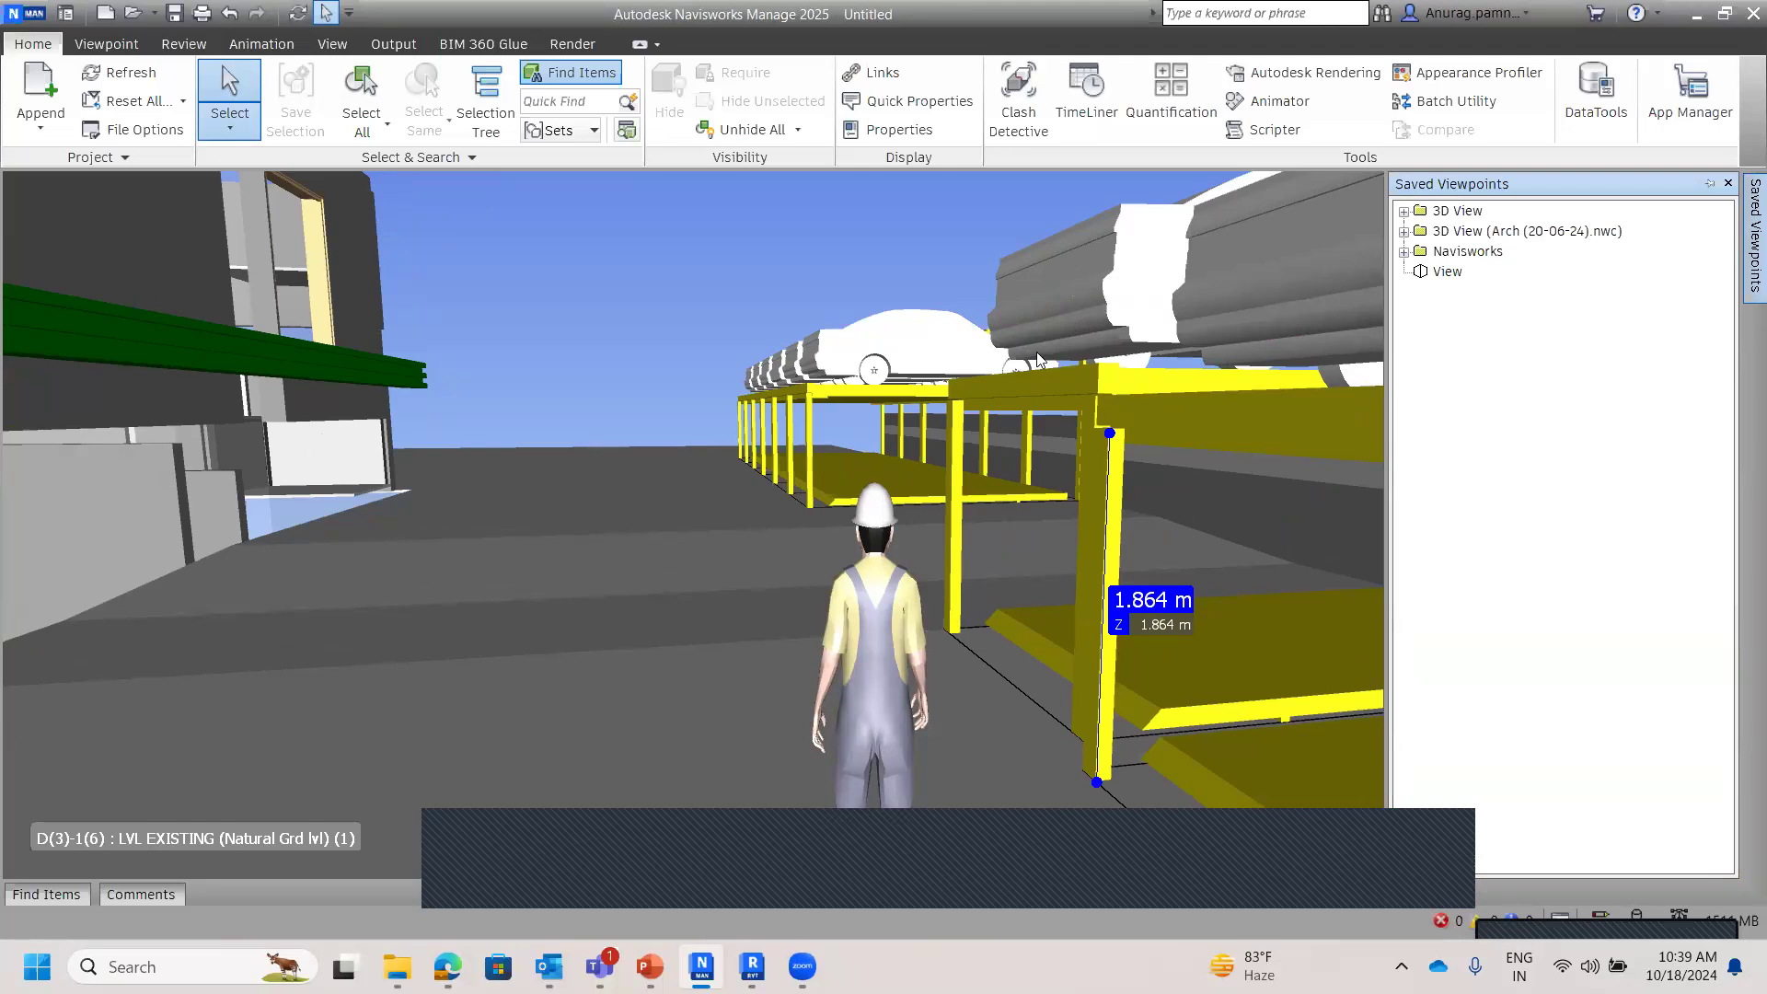
left_click(1443, 276)
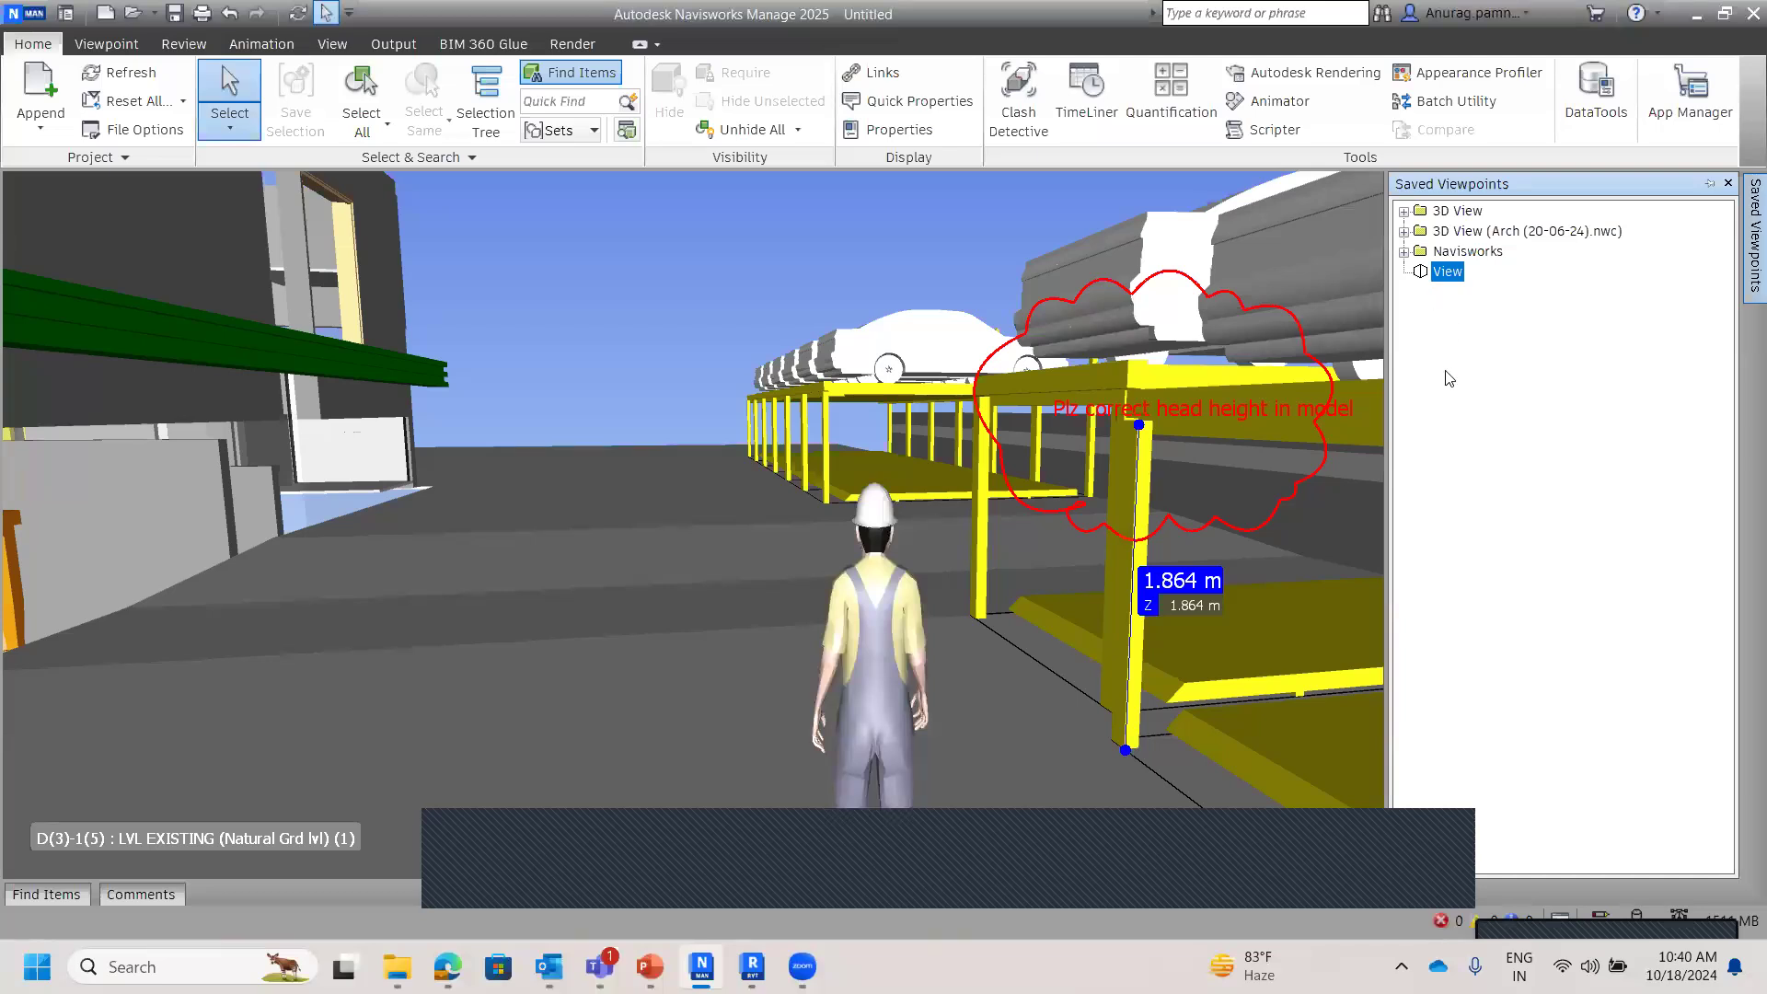
scroll(909, 502, "down", 1)
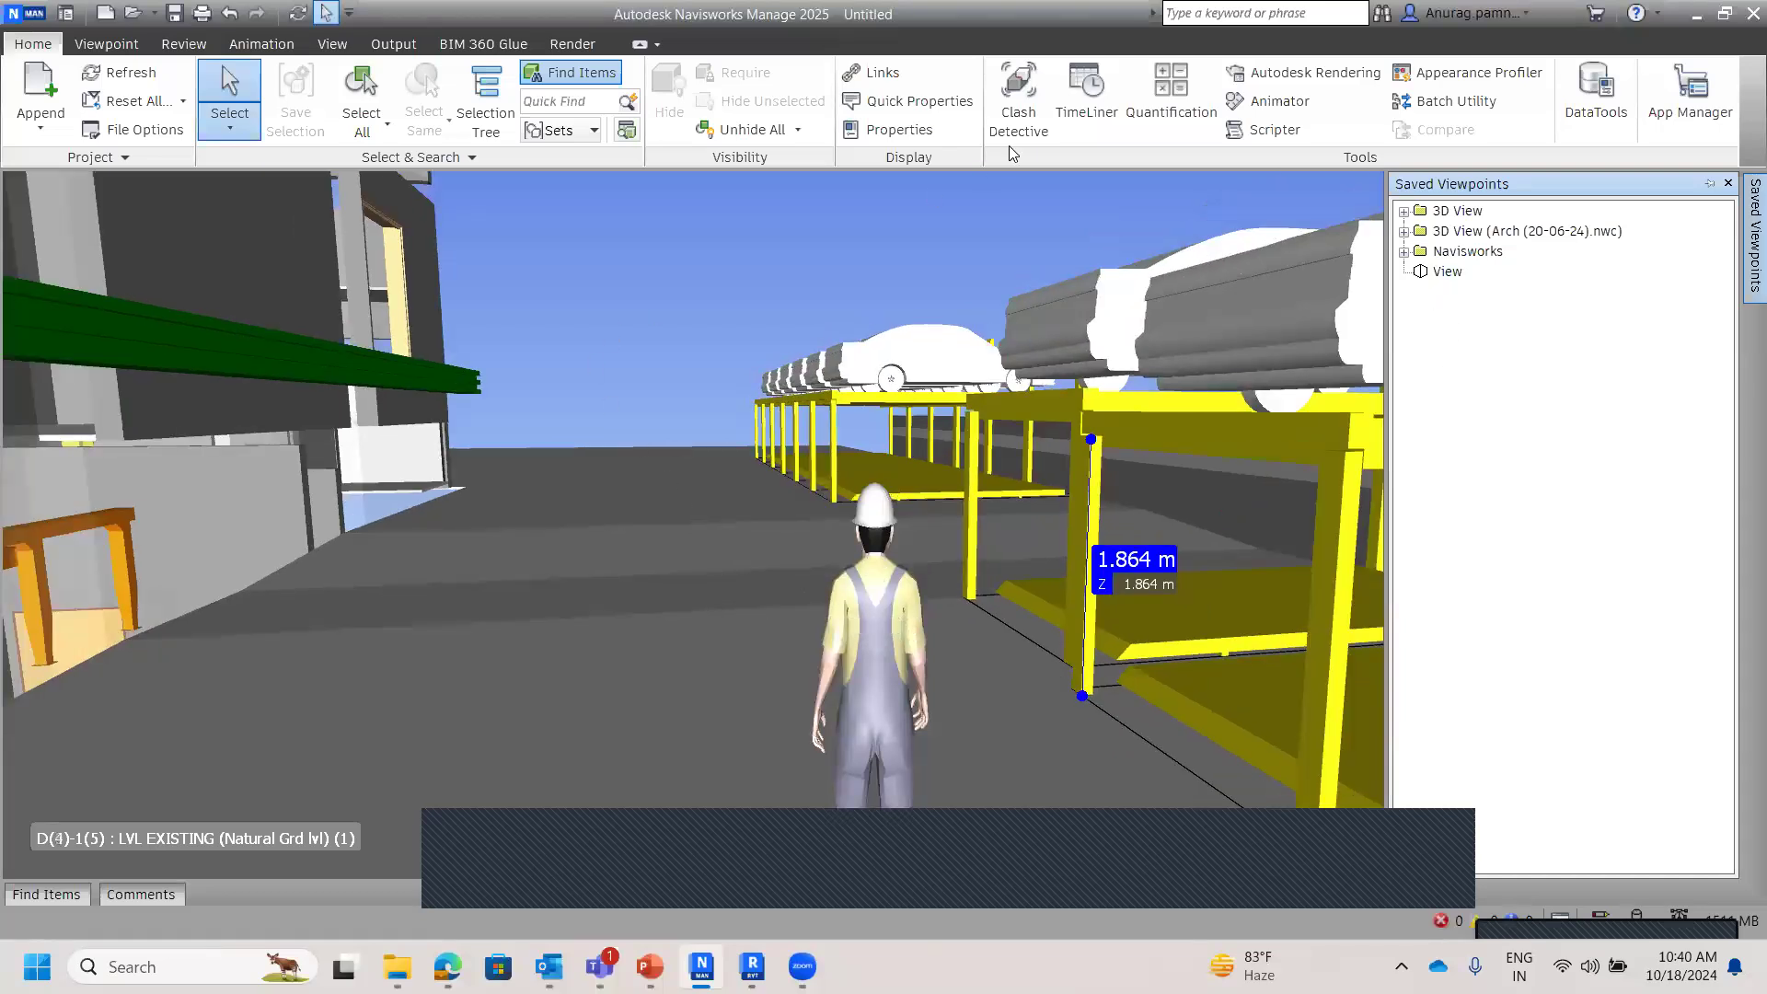
Step: Walk the avatar from the parking area through the glass entrance doors to the red duct inside the ground floor
left_click(104, 44)
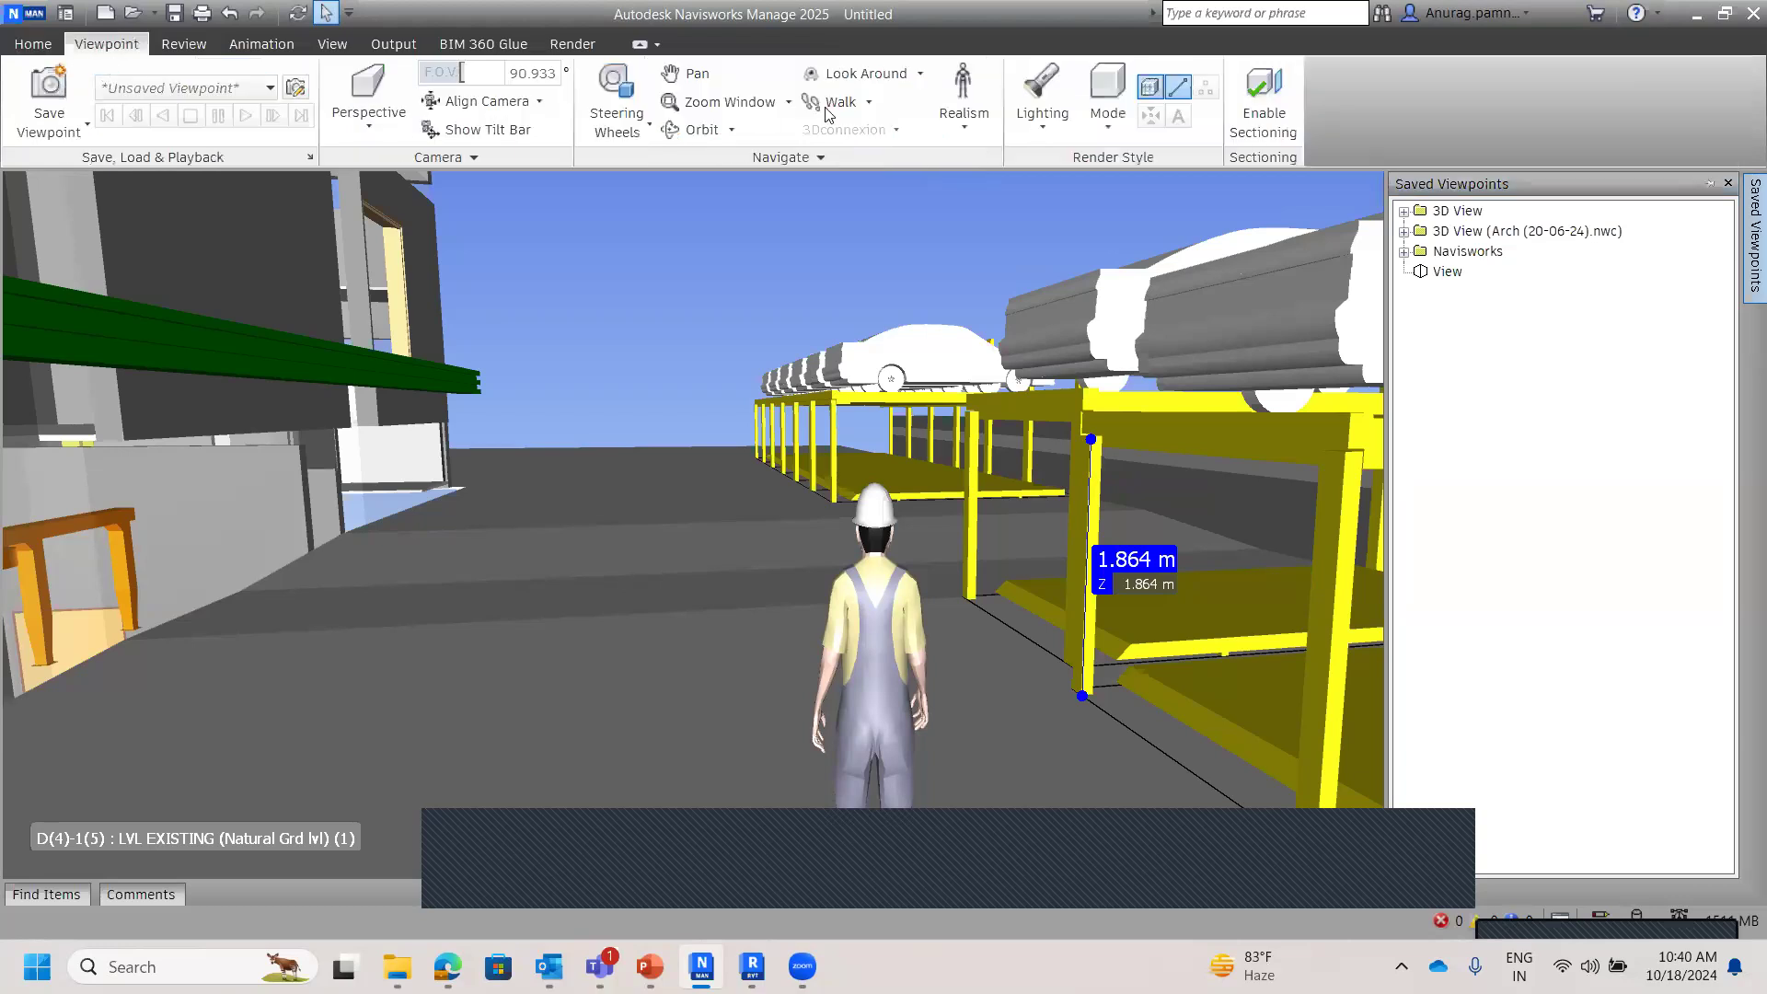
left_click(868, 101)
left_click_drag(808, 299, 818, 561)
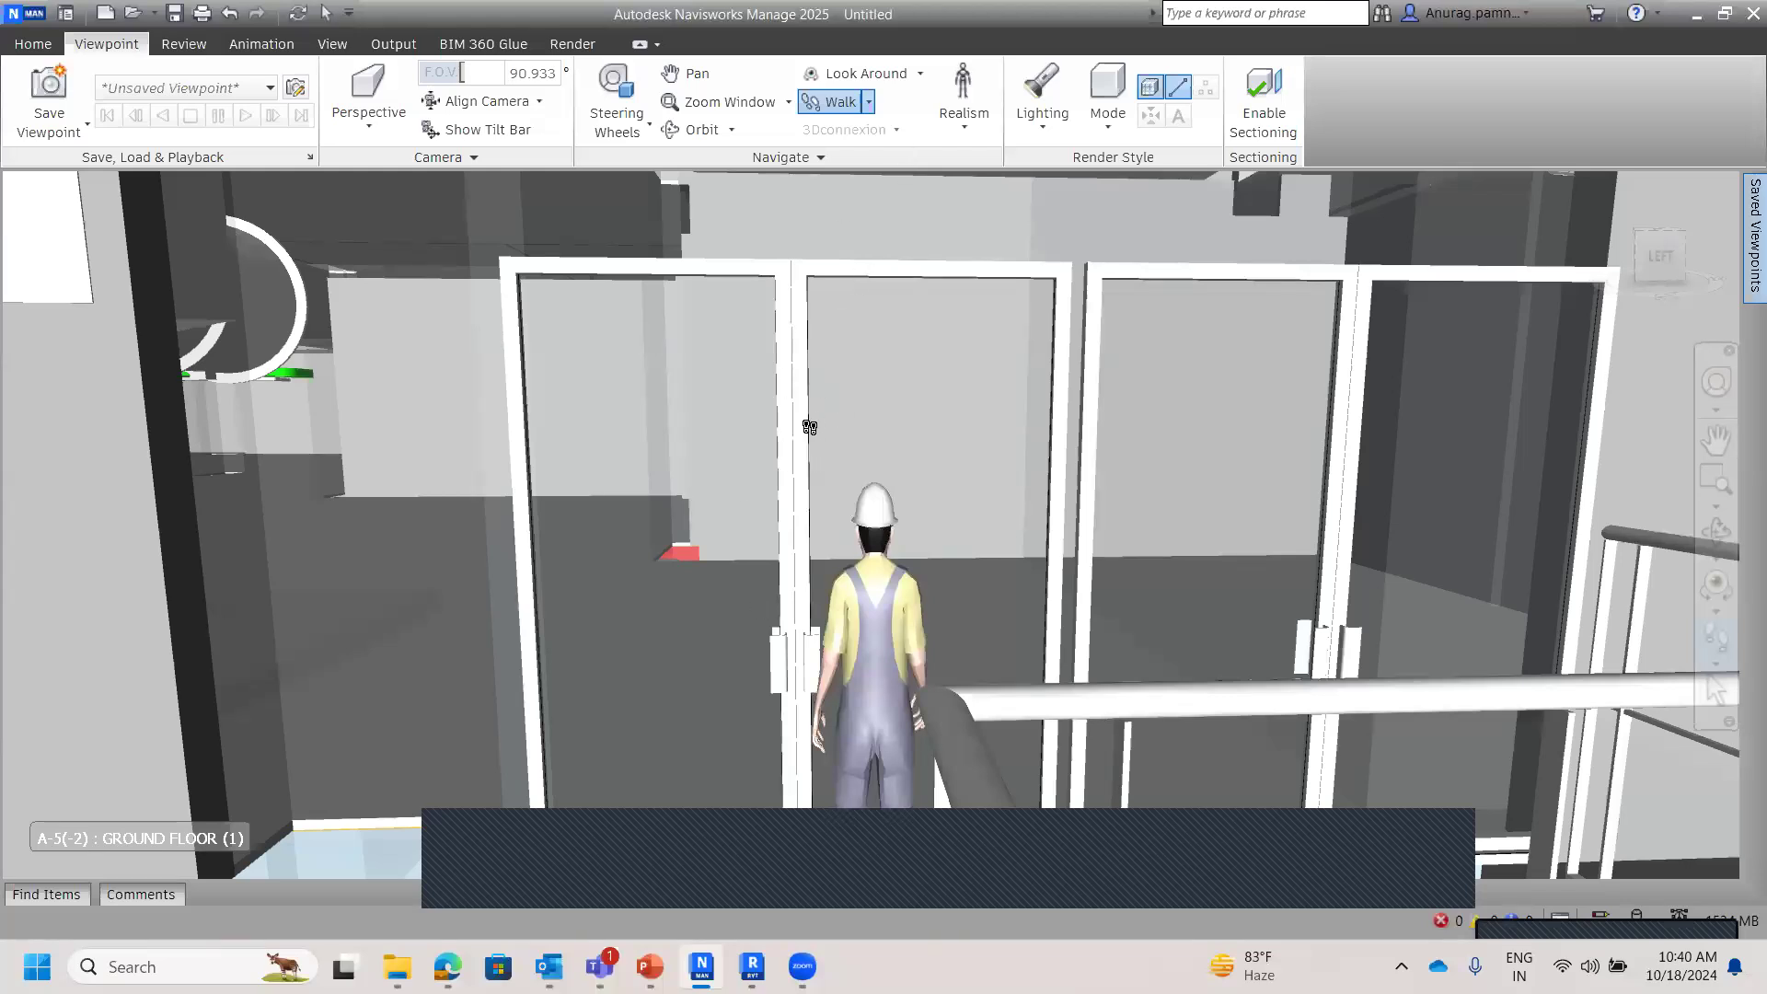
left_click(964, 138)
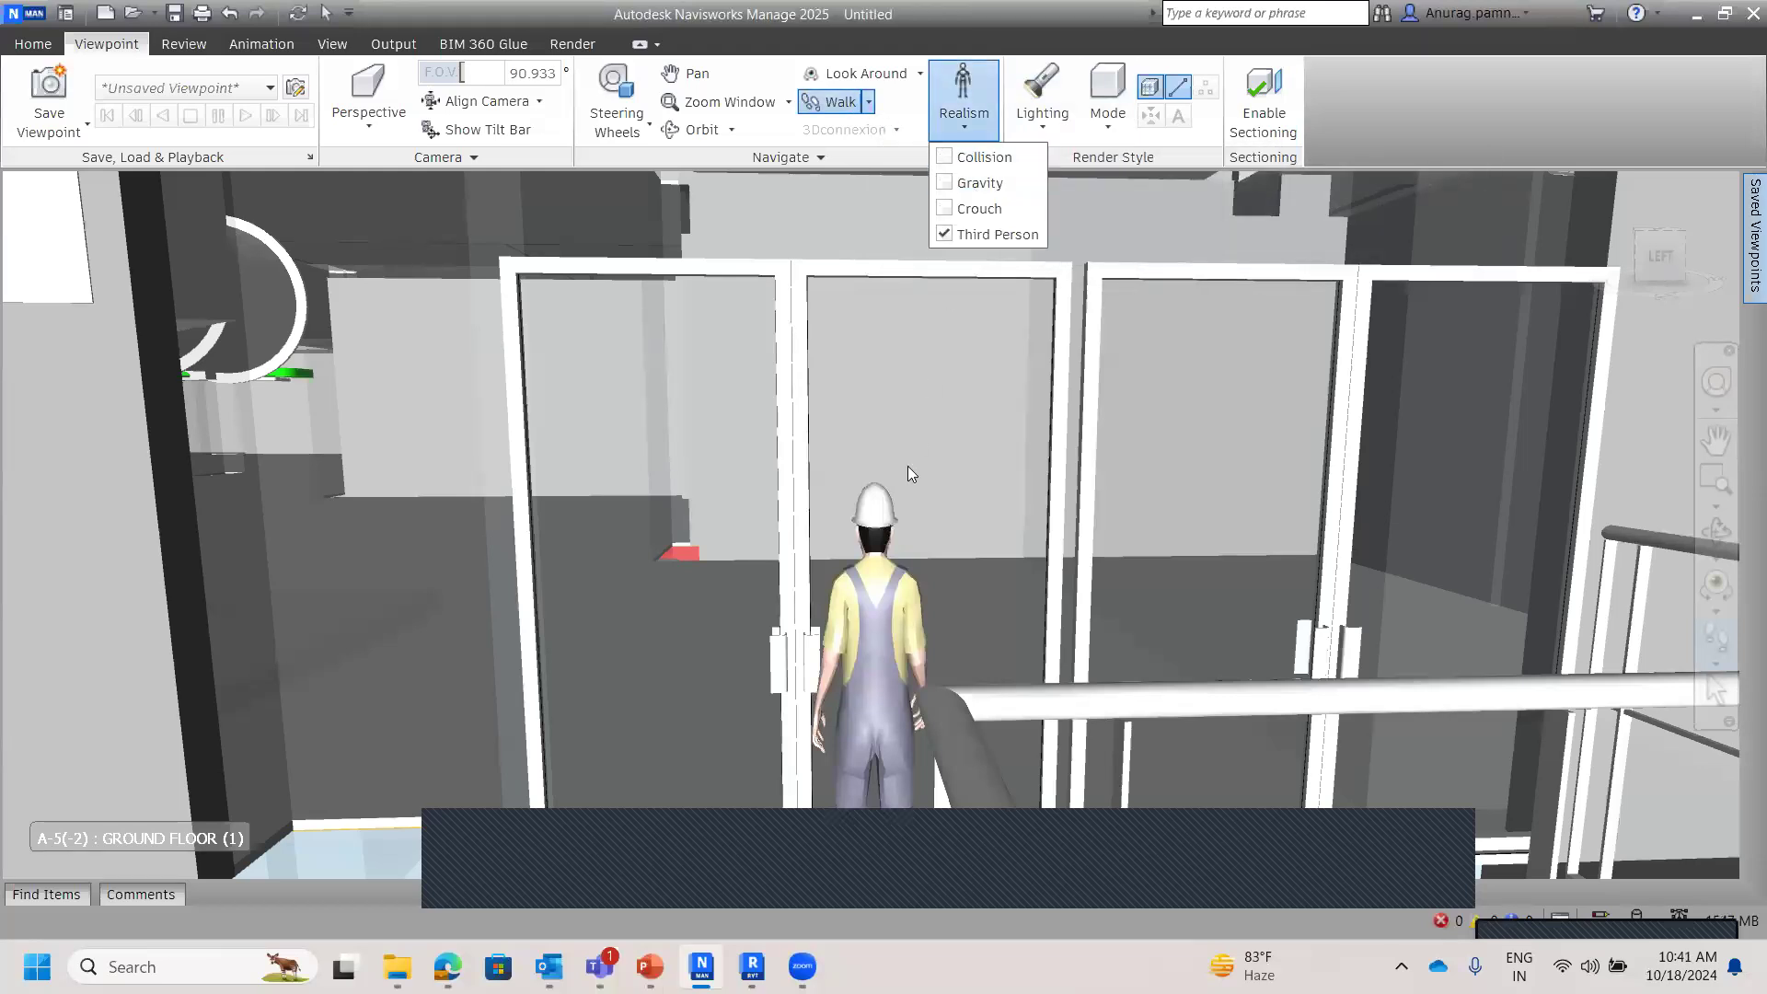
left_click(949, 516)
left_click_drag(949, 516, 1202, 249)
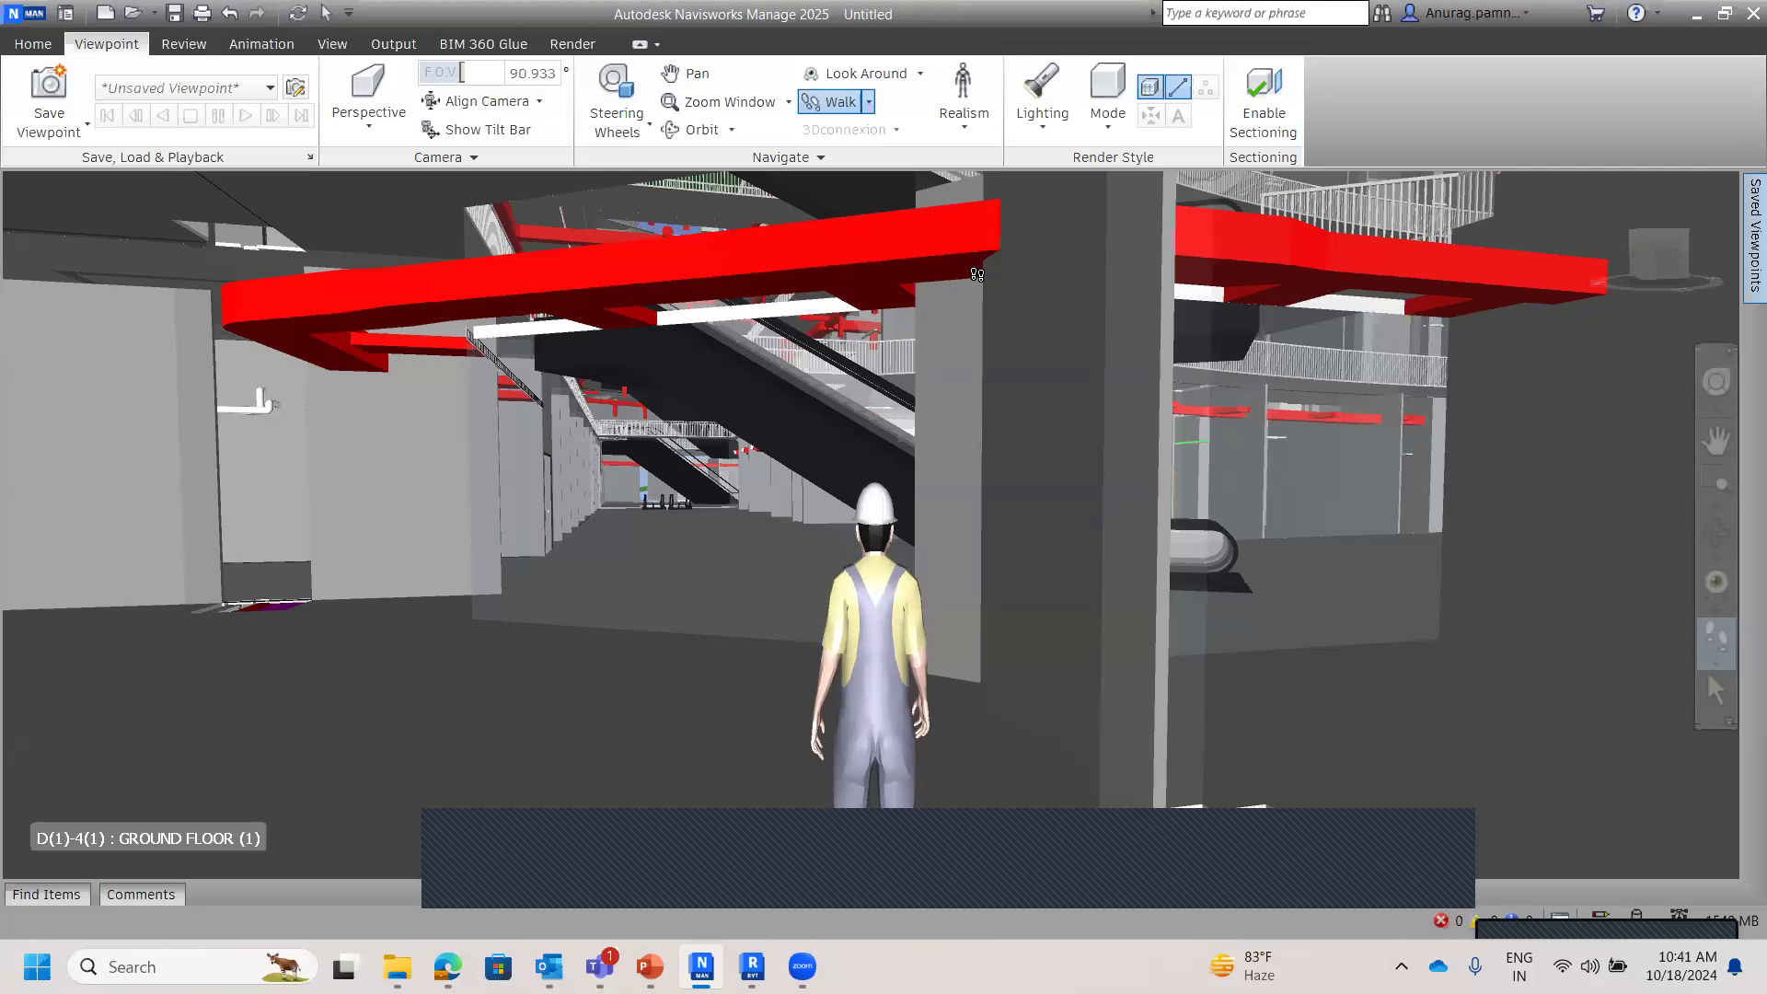
Step: Try to measure point to point upward from the base of the column below the red duct, without an axis lock
left_click(181, 45)
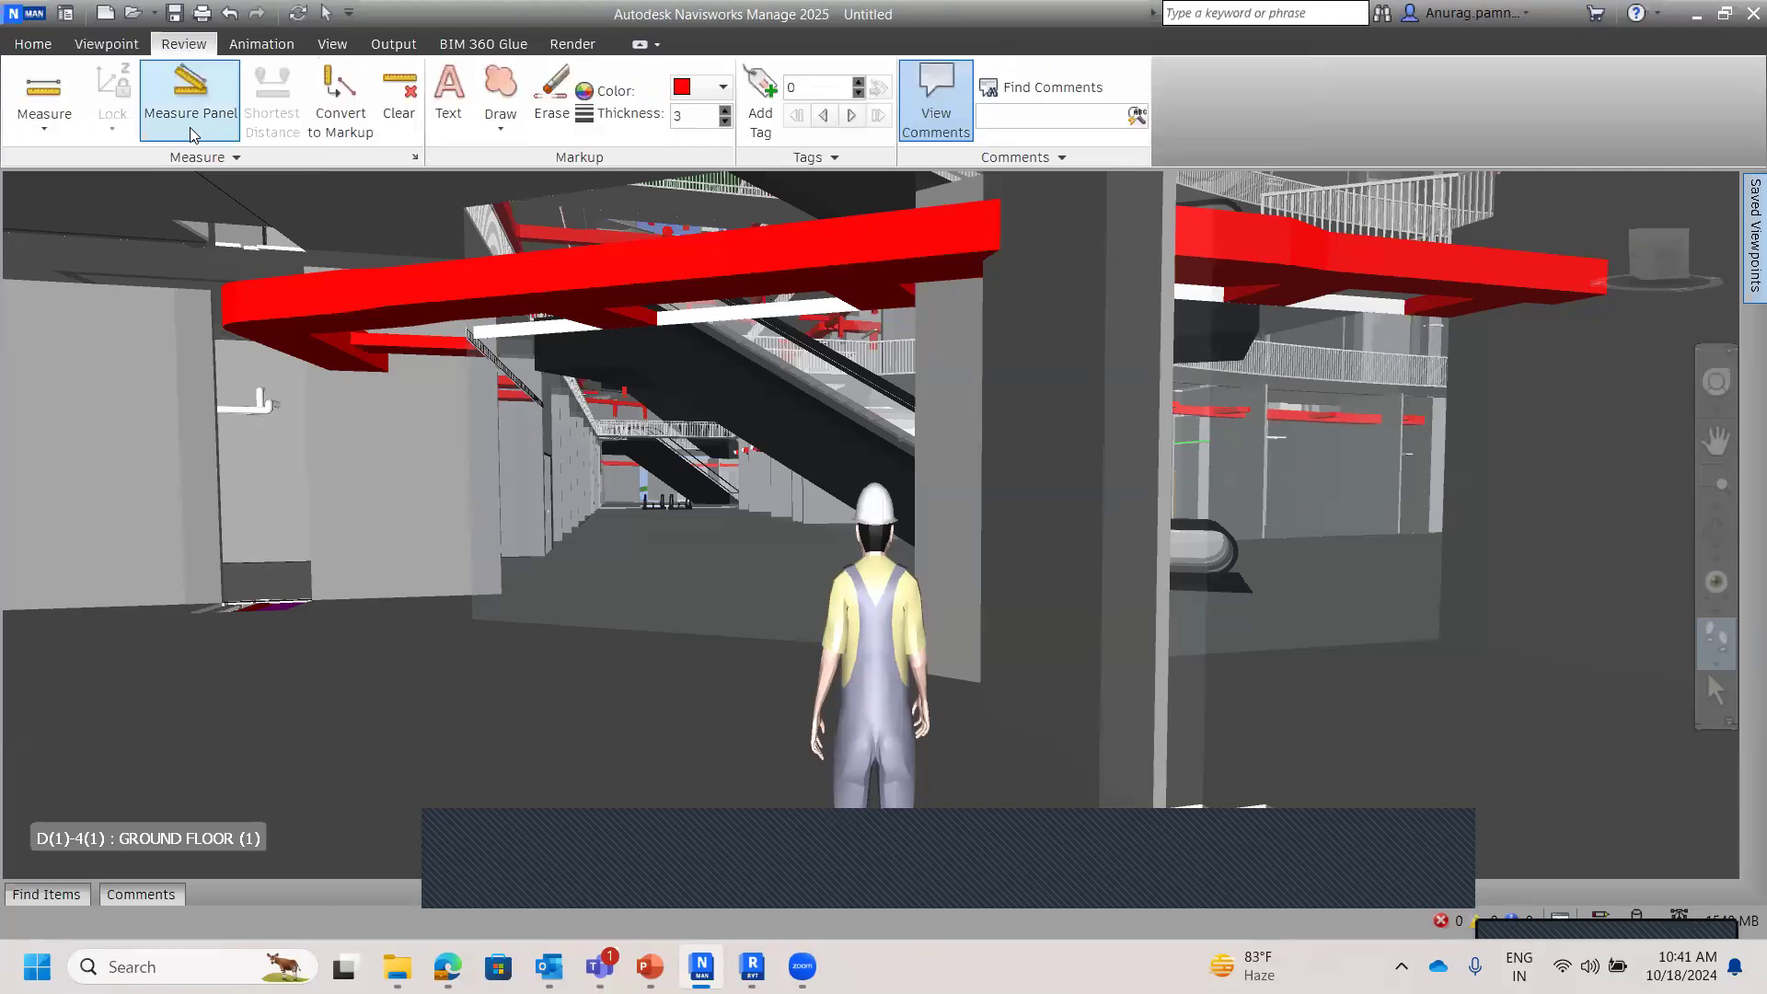
left_click(44, 99)
left_click(45, 129)
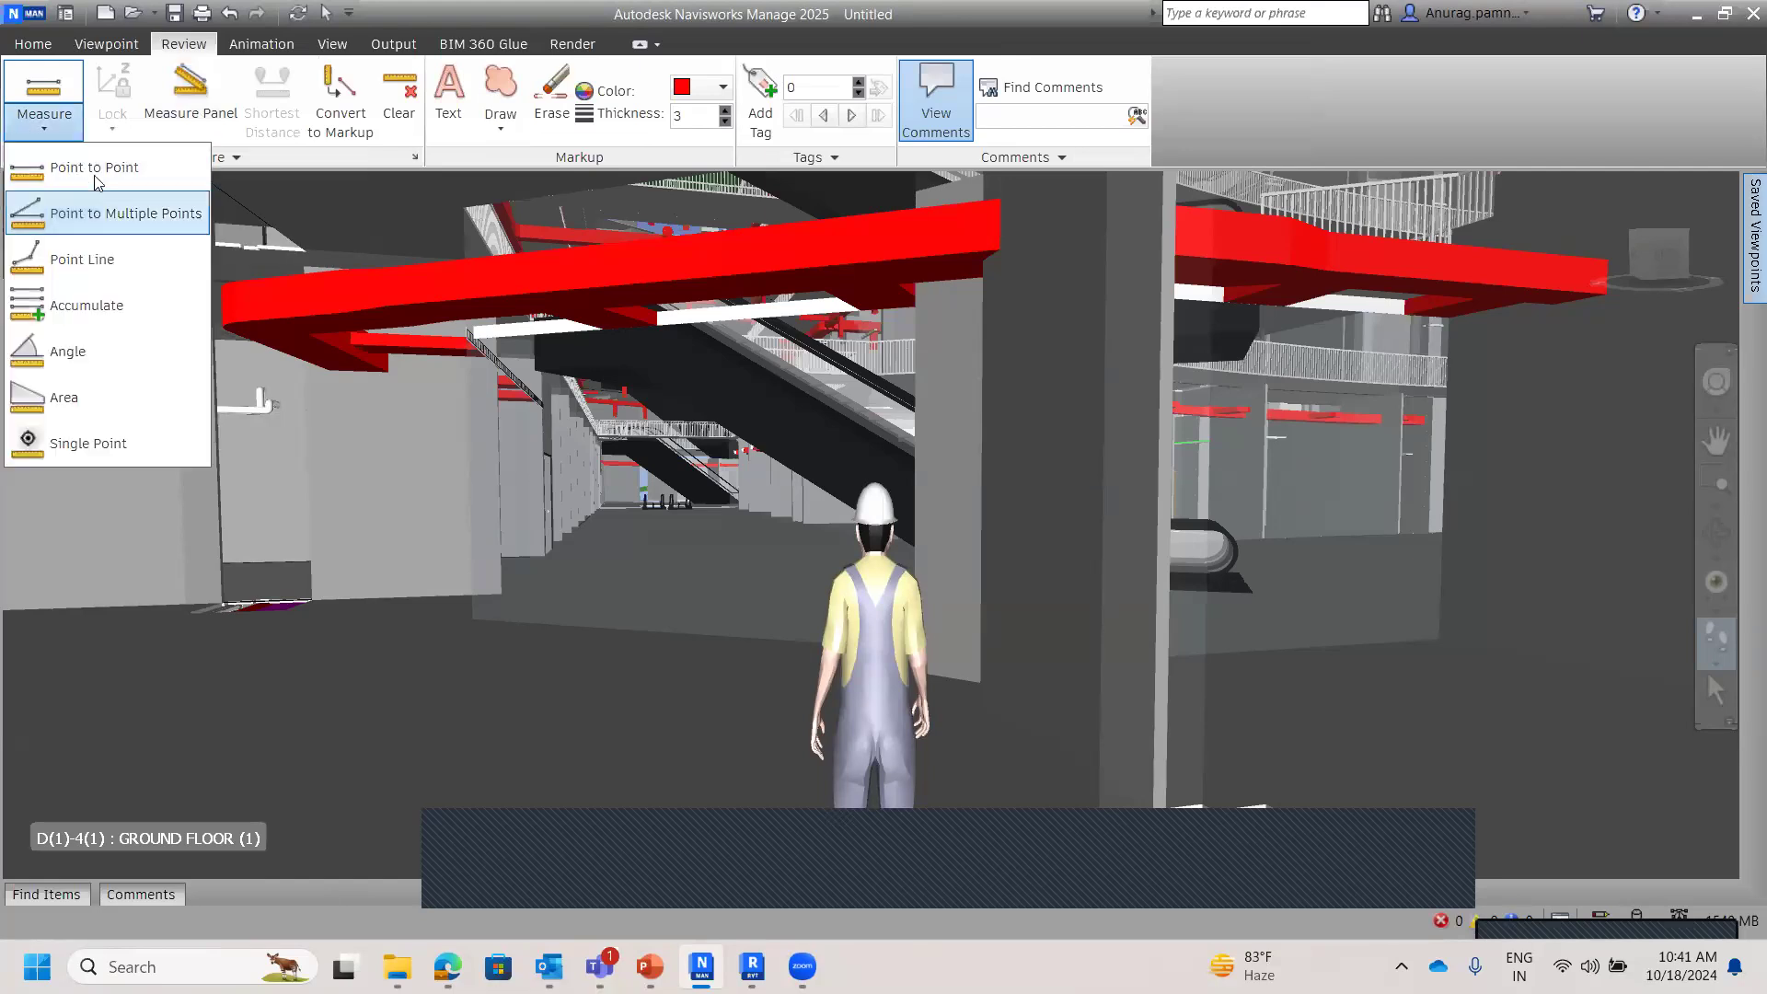
left_click(74, 166)
left_click(111, 127)
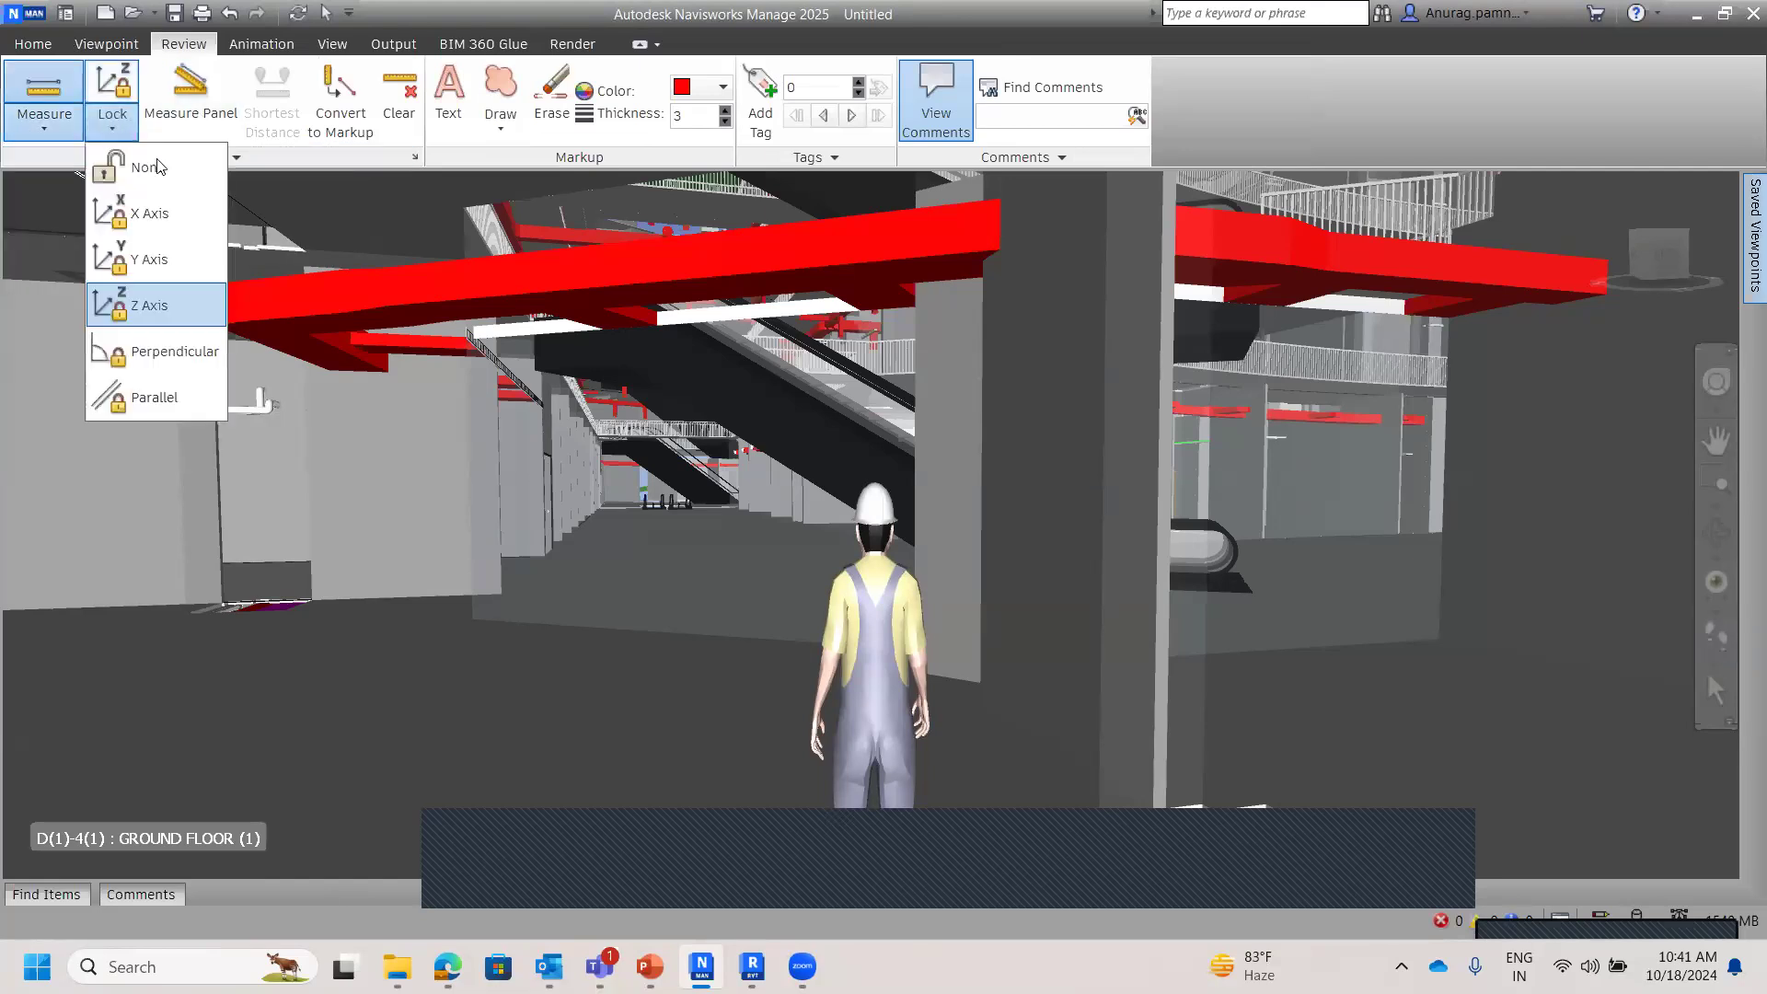
left_click(97, 260)
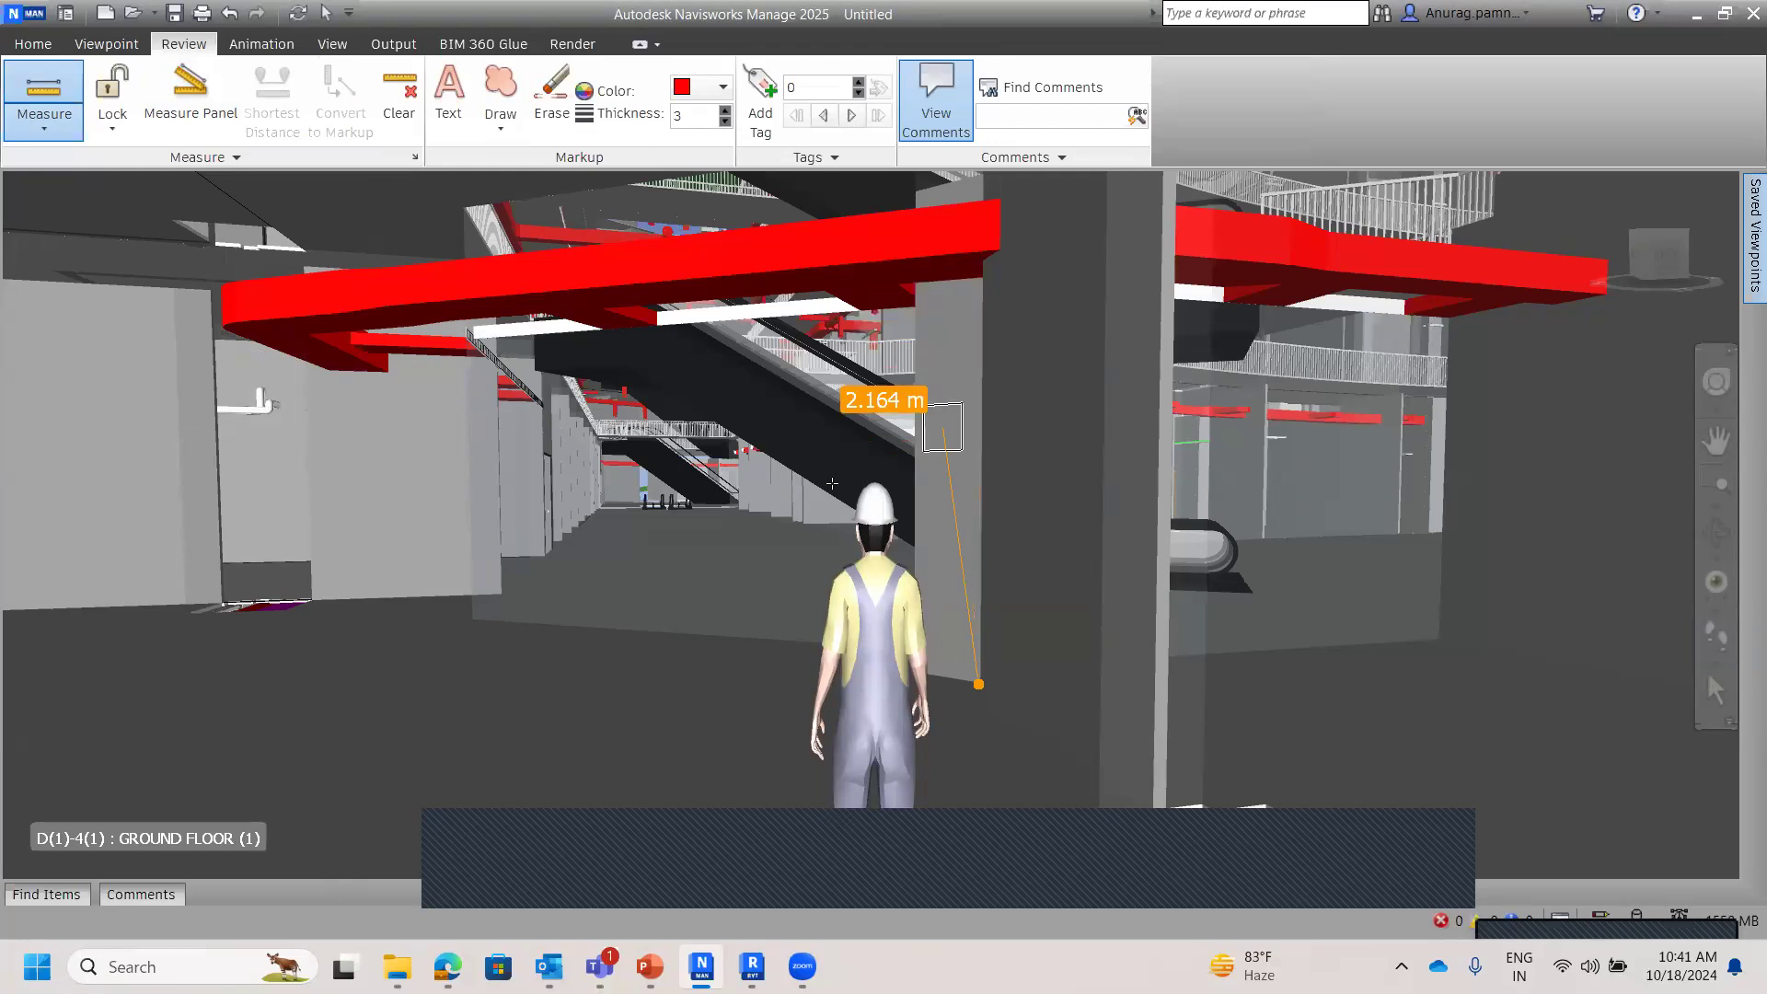
scroll(745, 525, "down", 3)
scroll(744, 525, "up", 2)
scroll(745, 526, "up", 5)
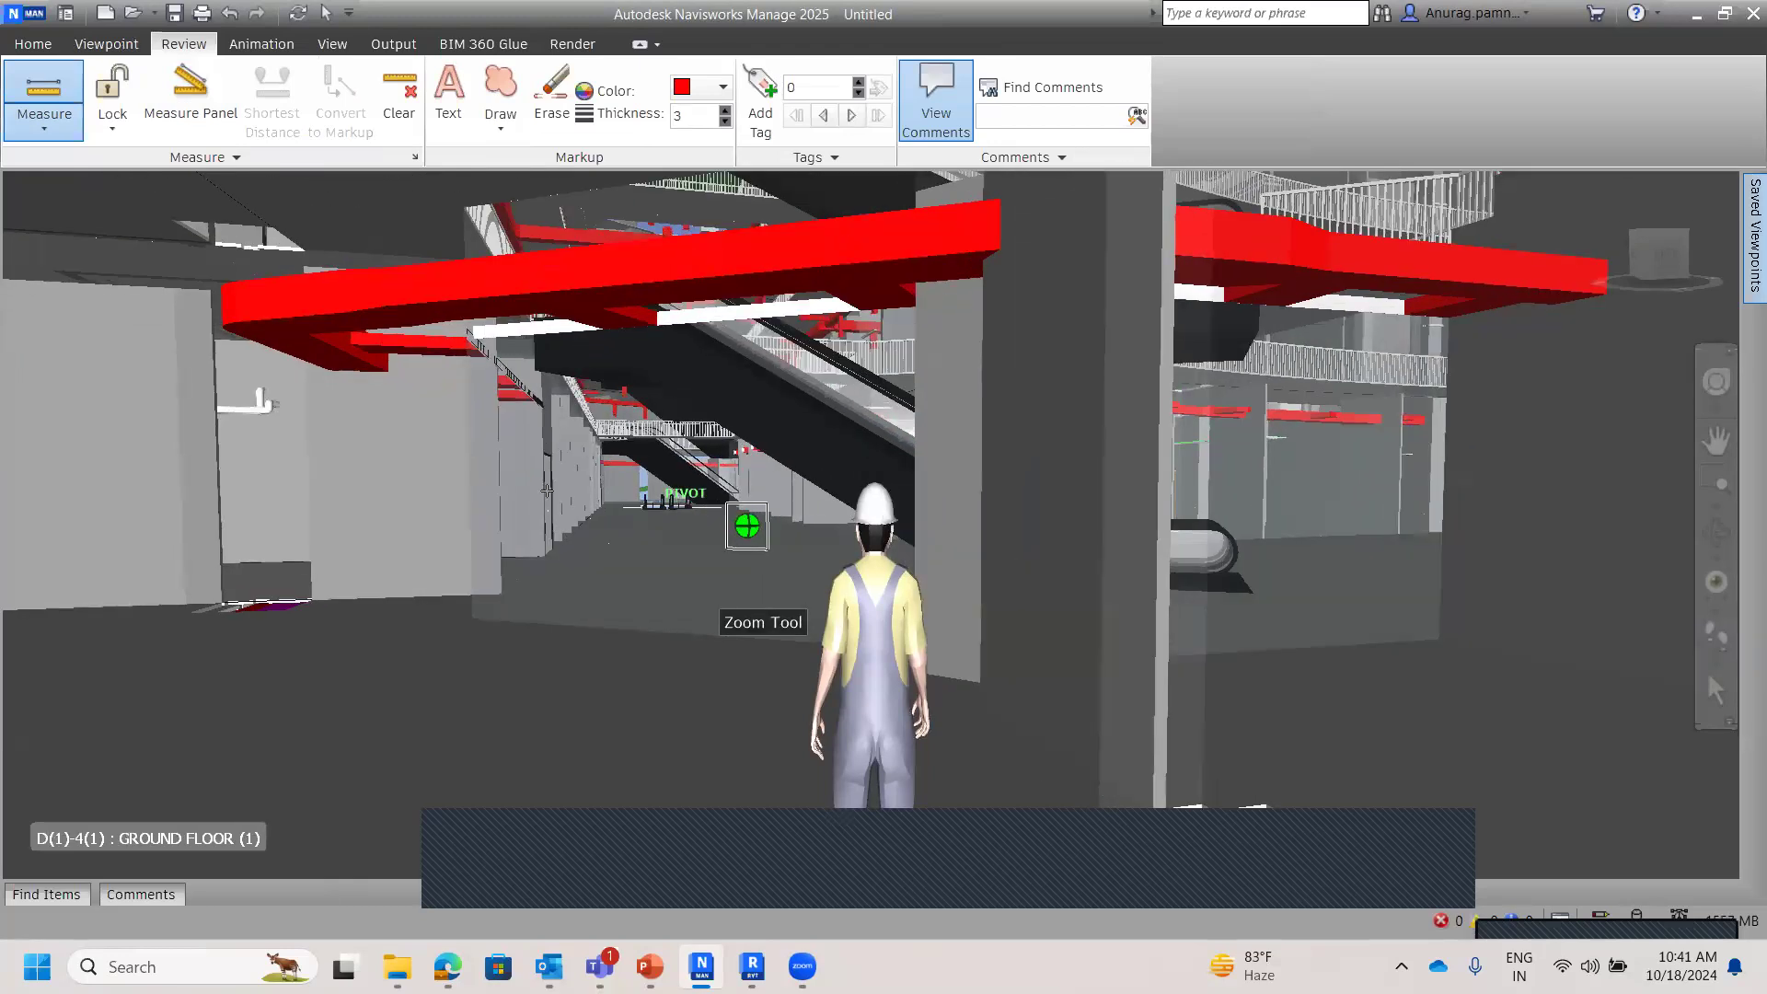
Step: Walk the avatar across the ground floor to the foot of the black escalators, with Collision and Gravity enabled
left_click(105, 43)
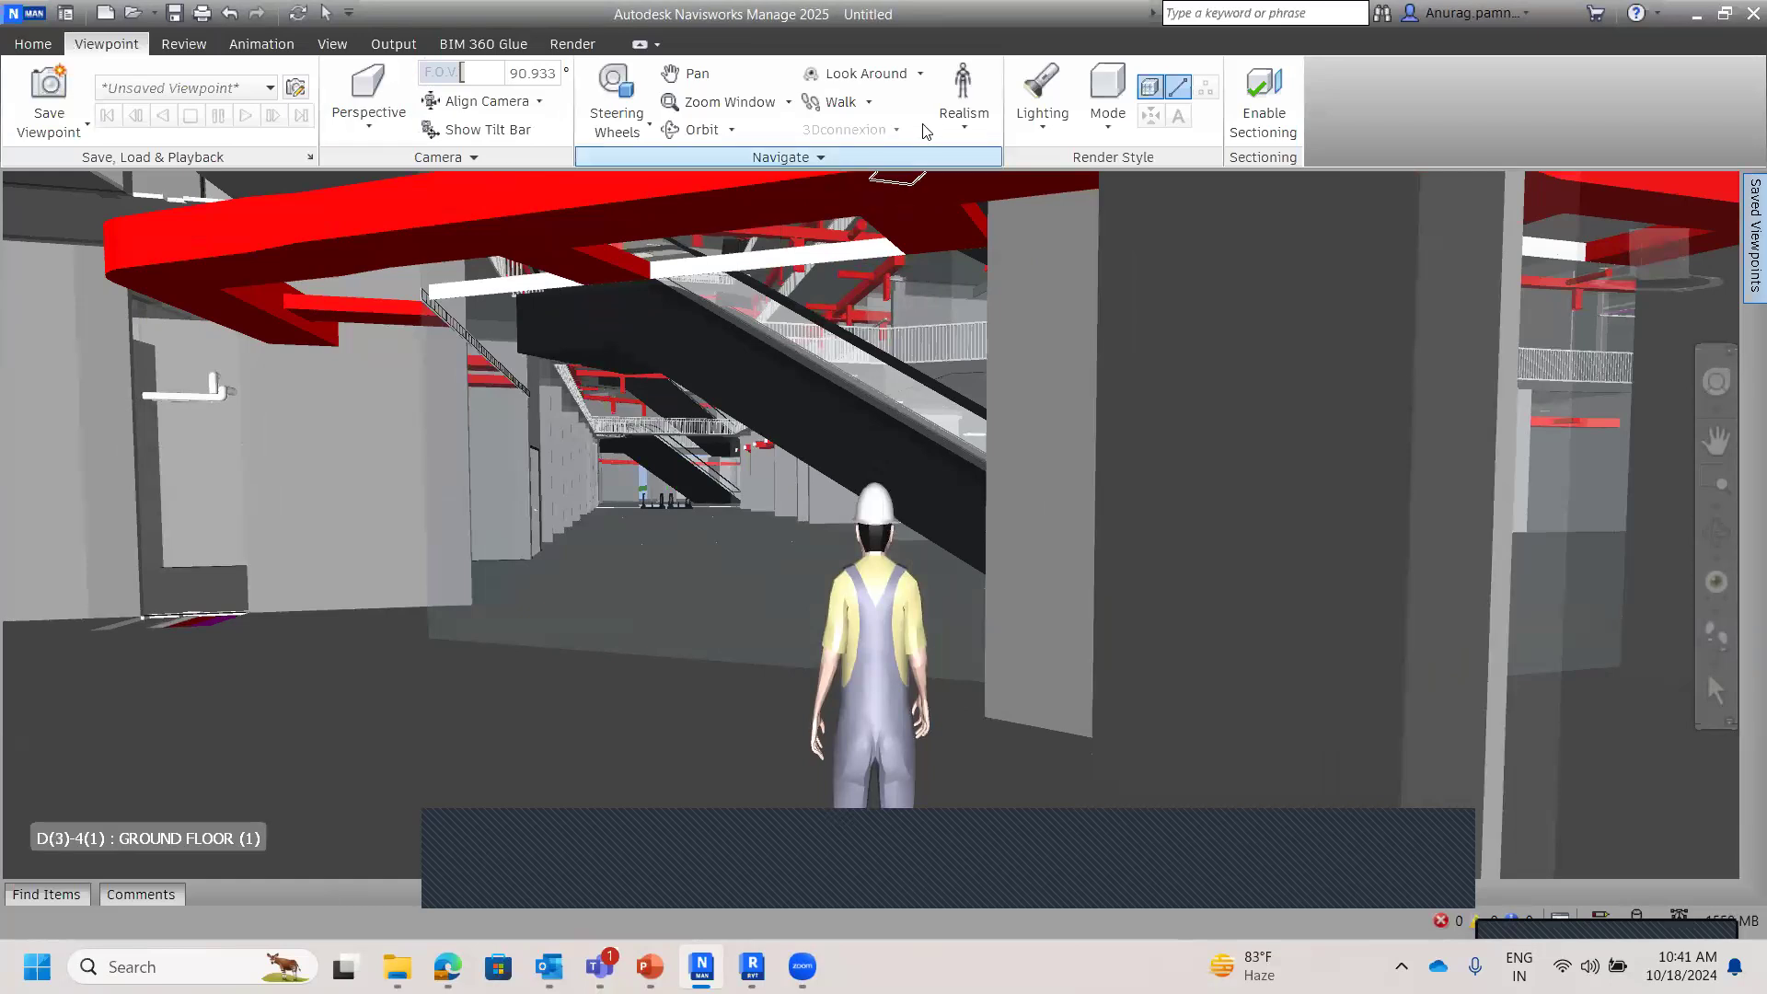
left_click(836, 102)
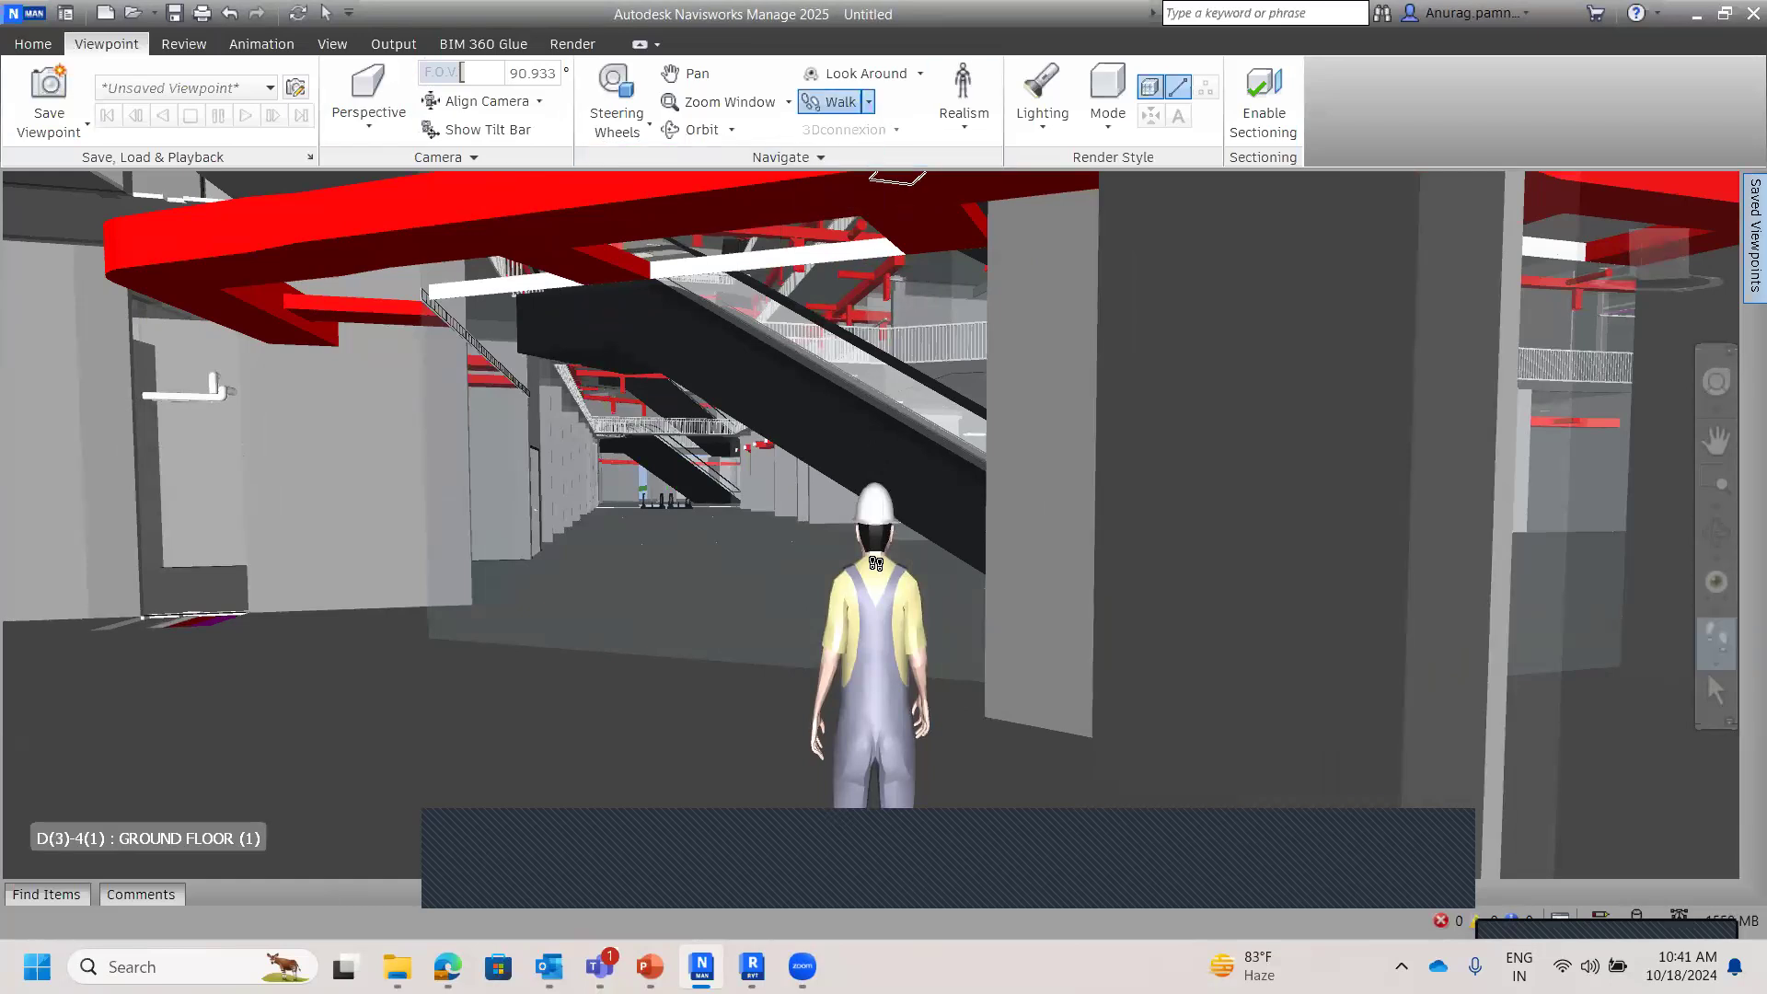
left_click_drag(905, 501, 1012, 348)
left_click_drag(862, 399, 702, 704)
key("Down")
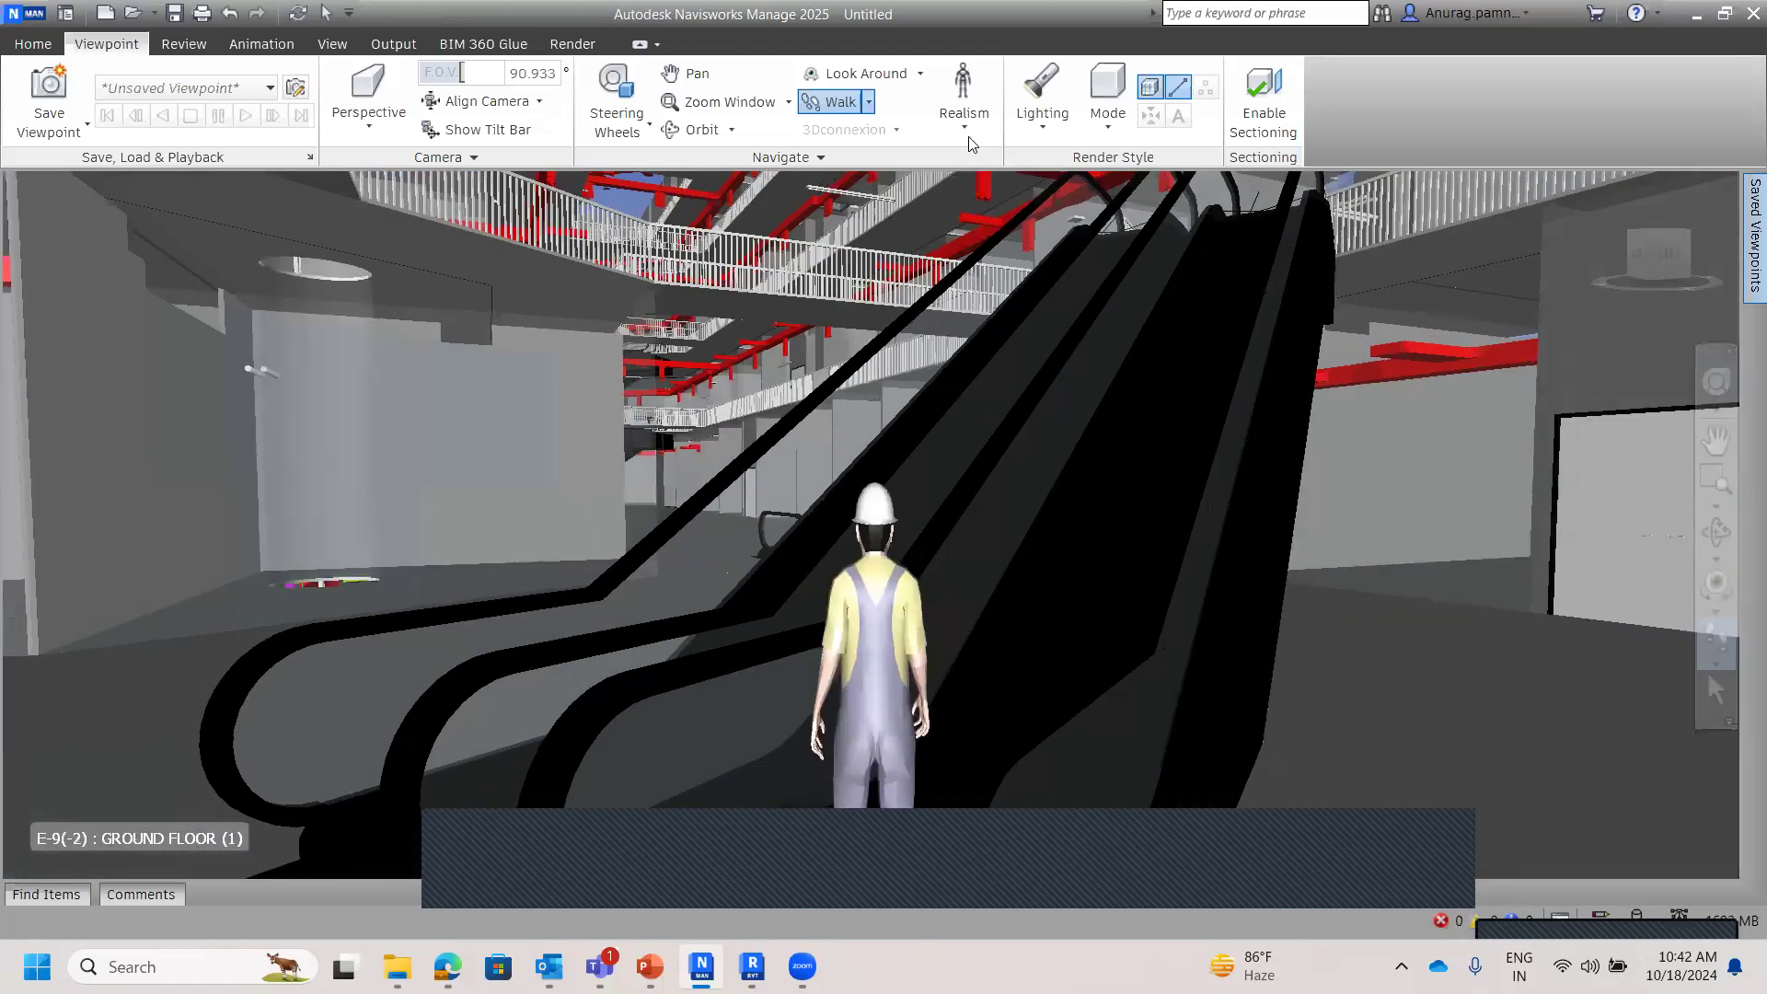
left_click(963, 118)
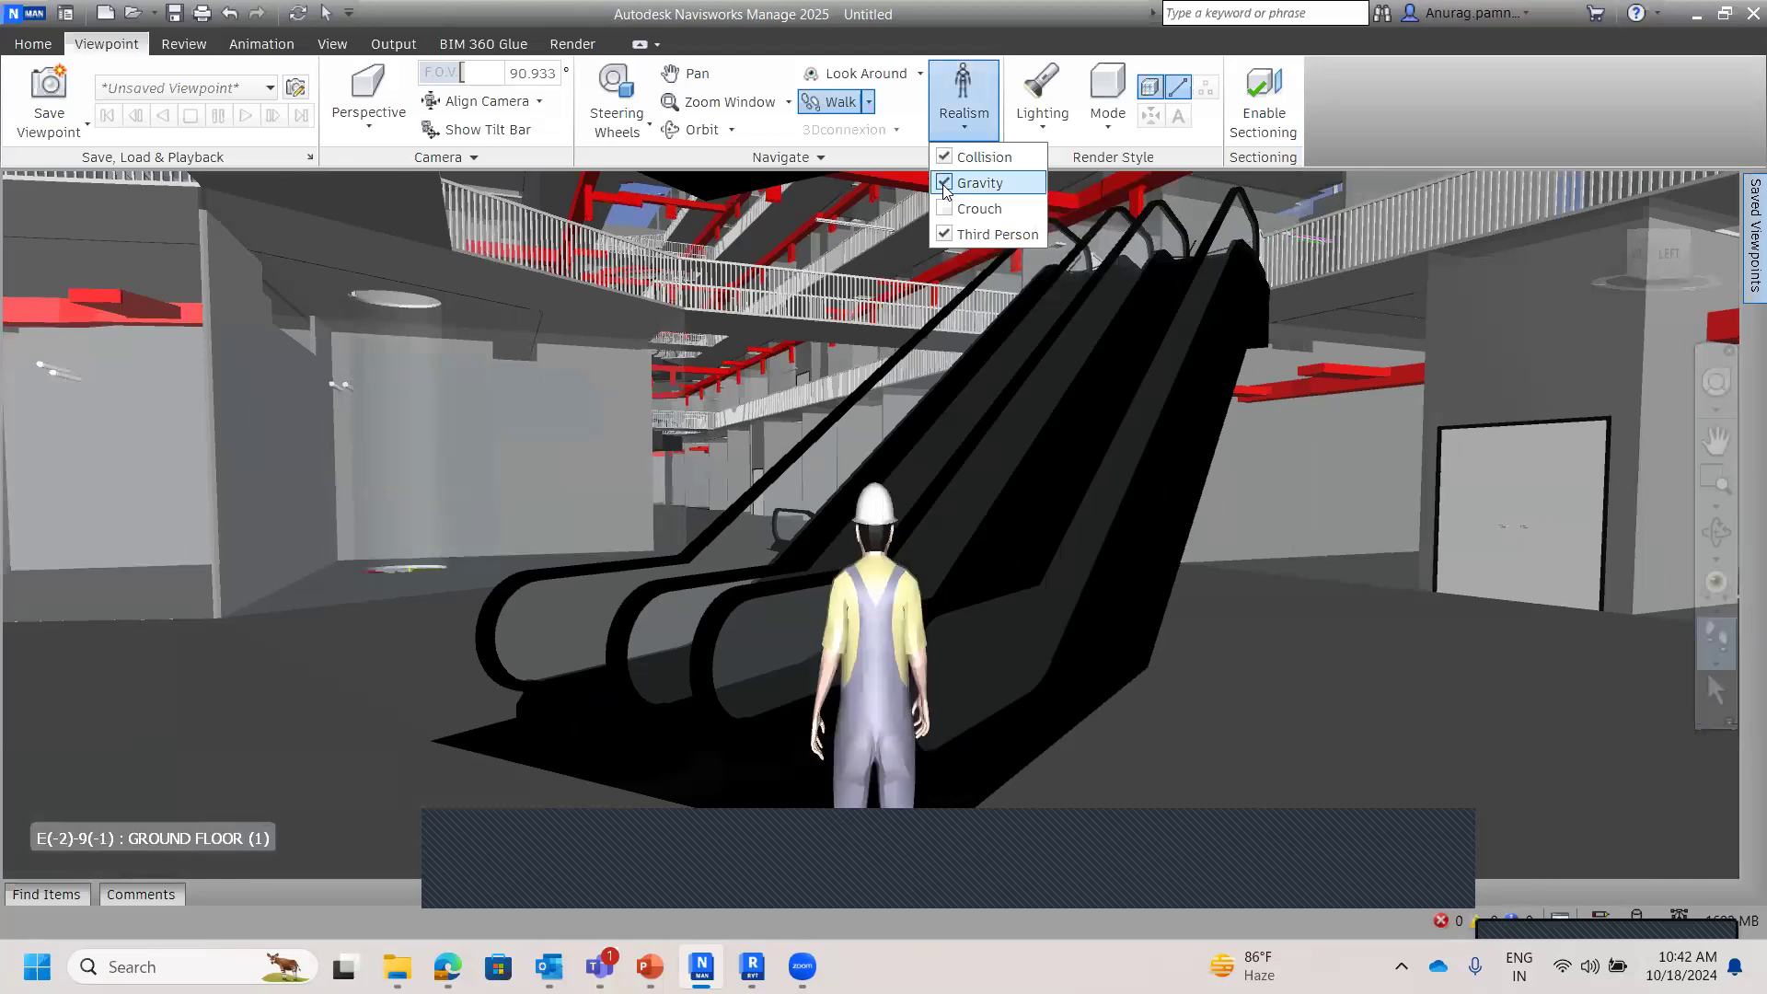
left_click(951, 667)
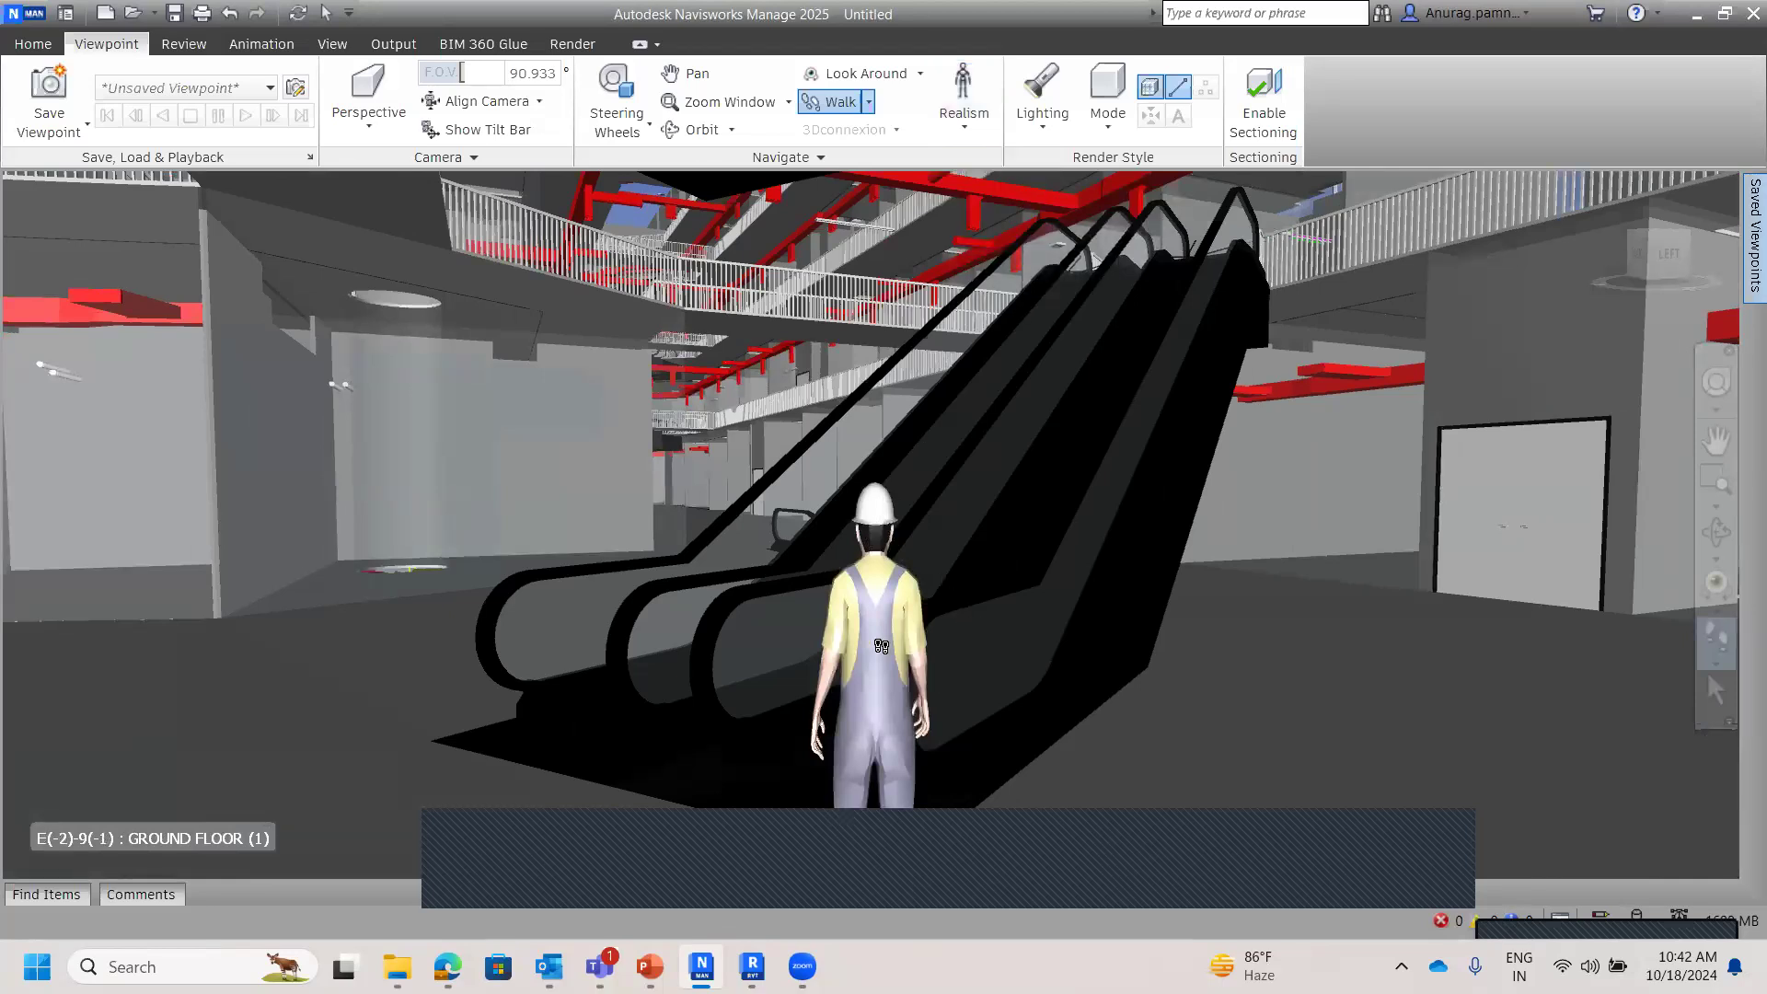
Step: Try to walk the avatar up the escalator with Collision and Gravity on, and tilt the view back up
key("Up")
left_click_drag(342, 786, 541, 676)
left_click_drag(1105, 737, 911, 644)
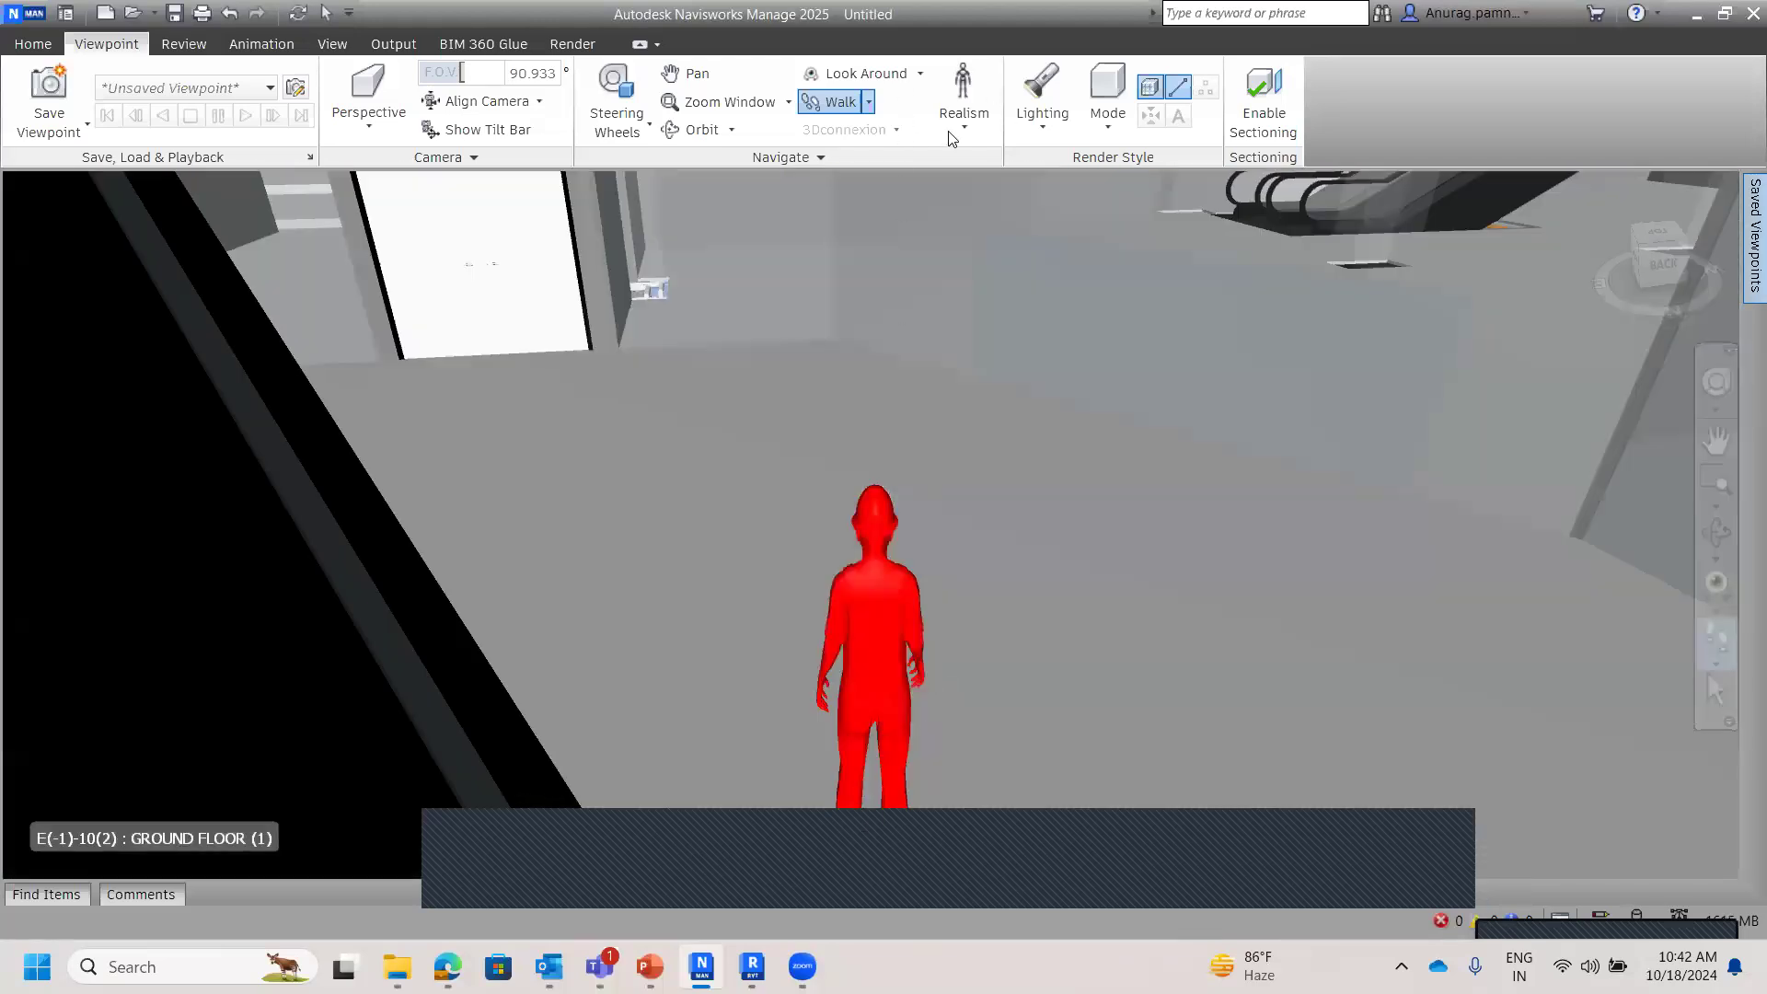
left_click(956, 129)
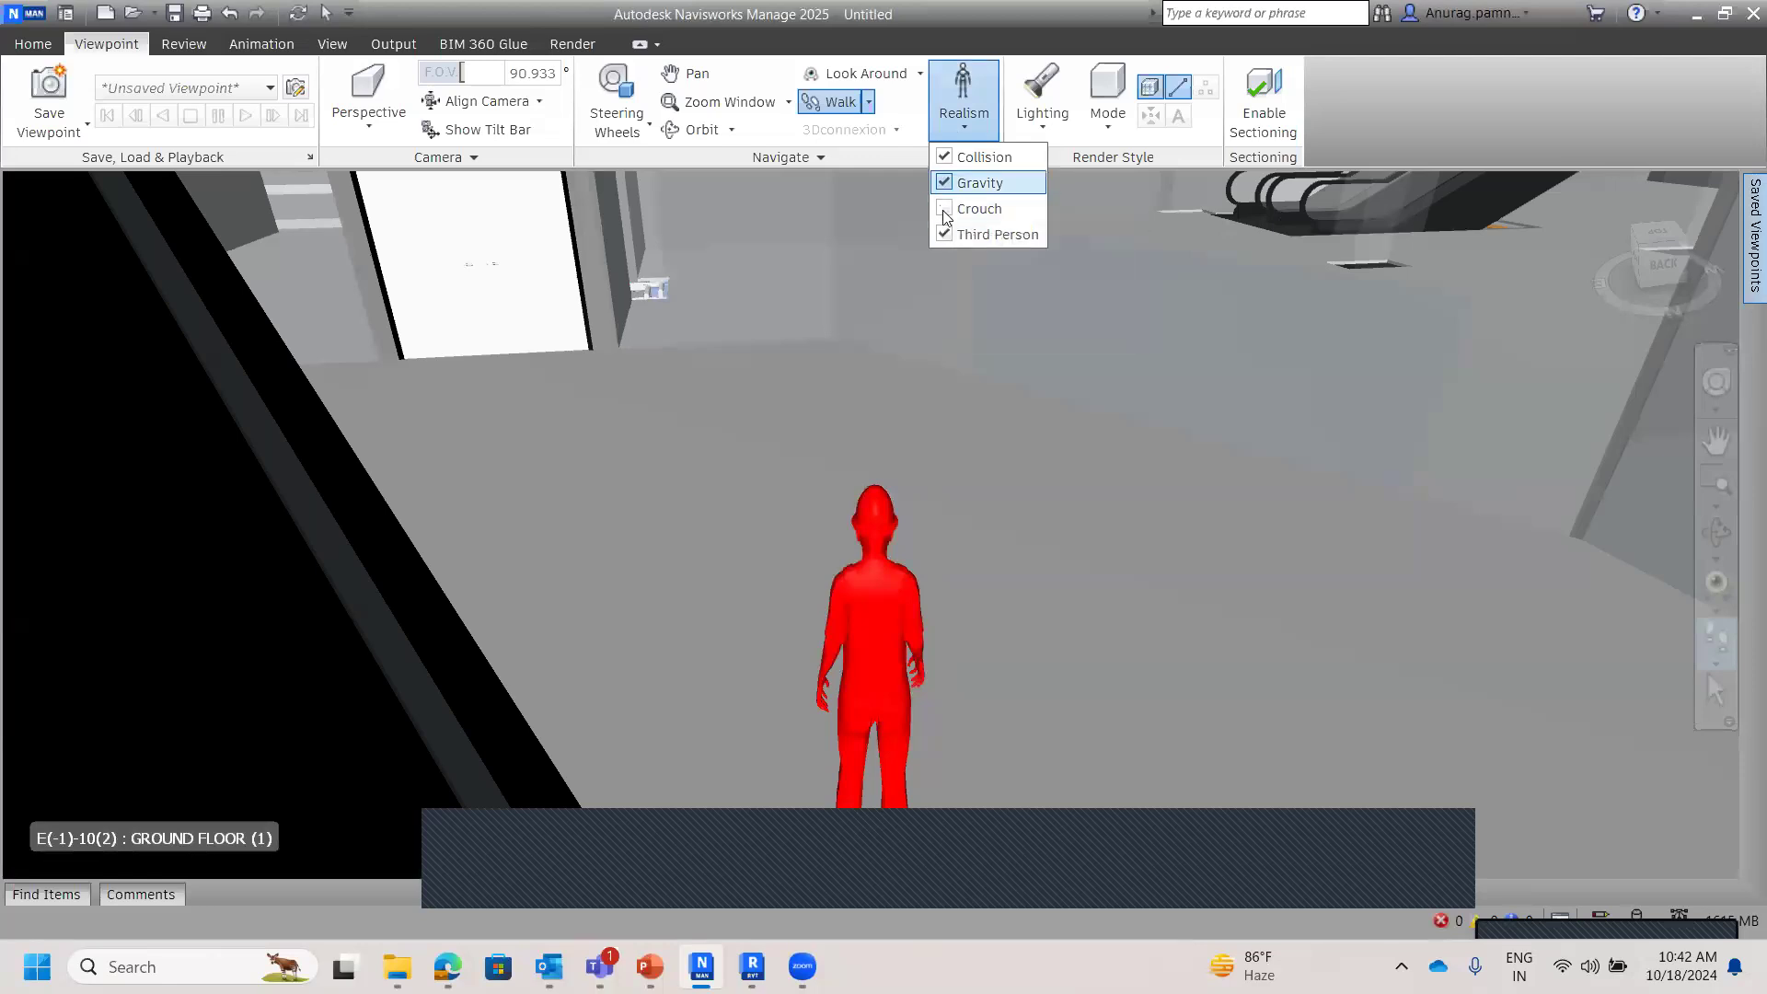
left_click_drag(921, 374, 970, 169)
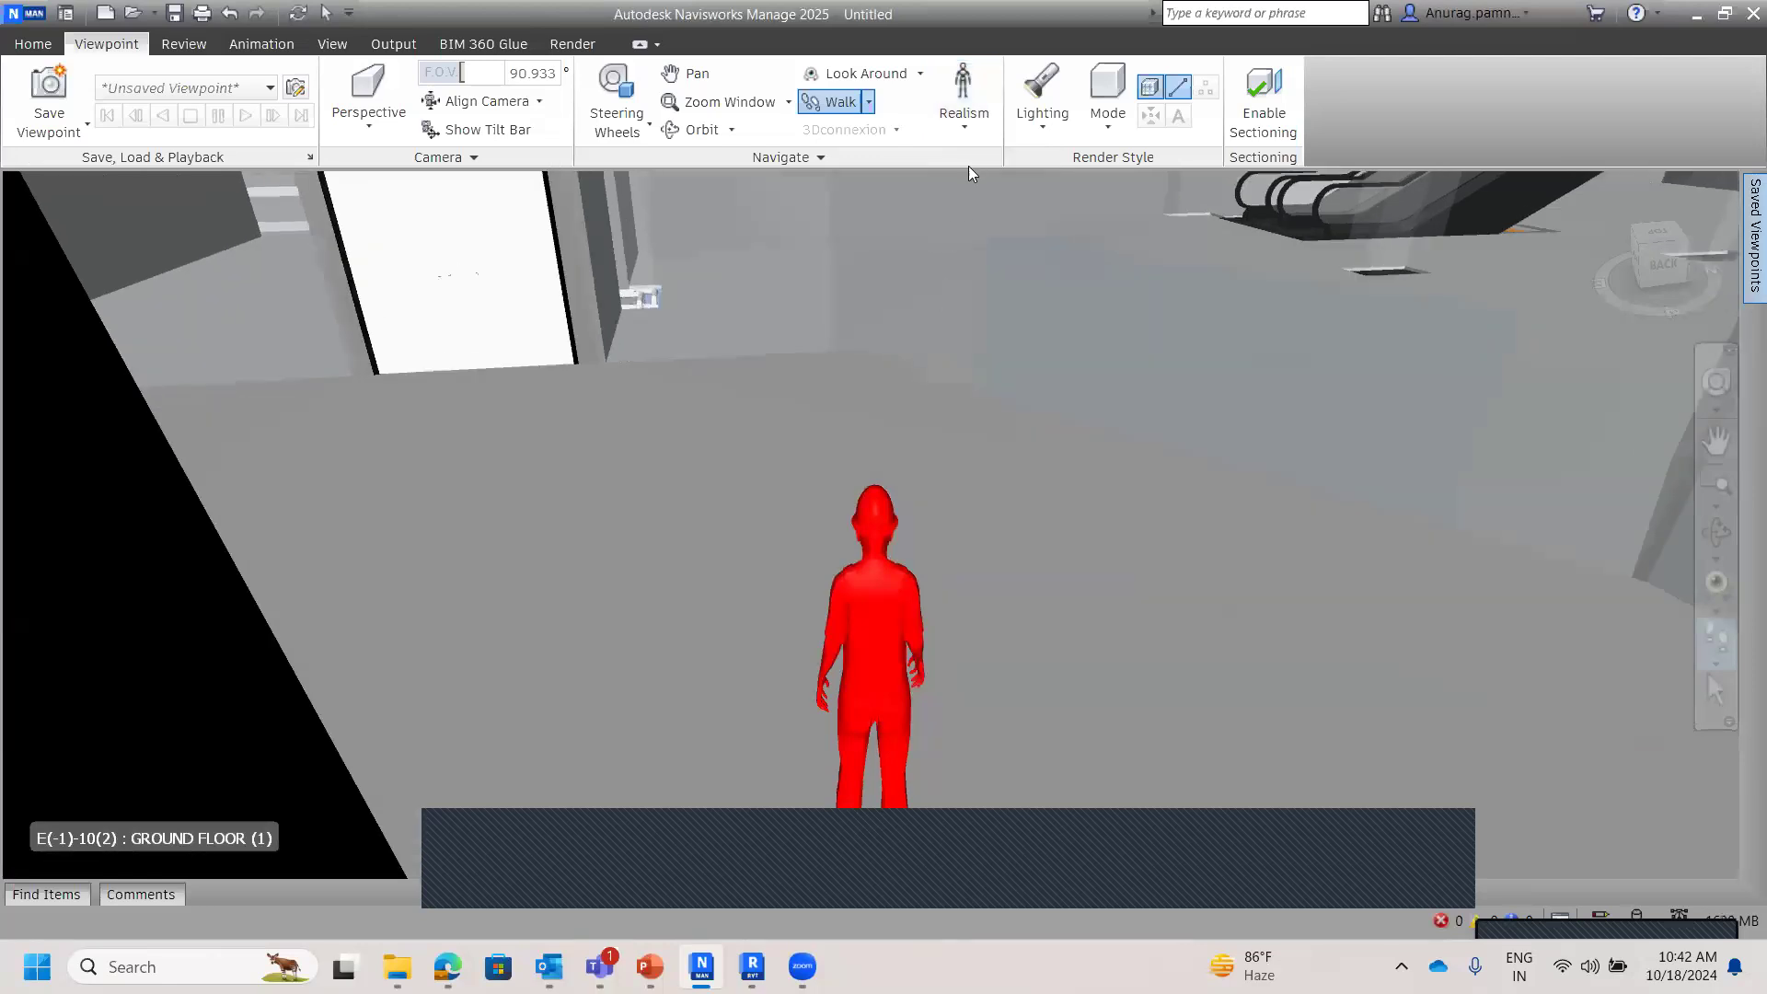
scroll(935, 436, "up", 8)
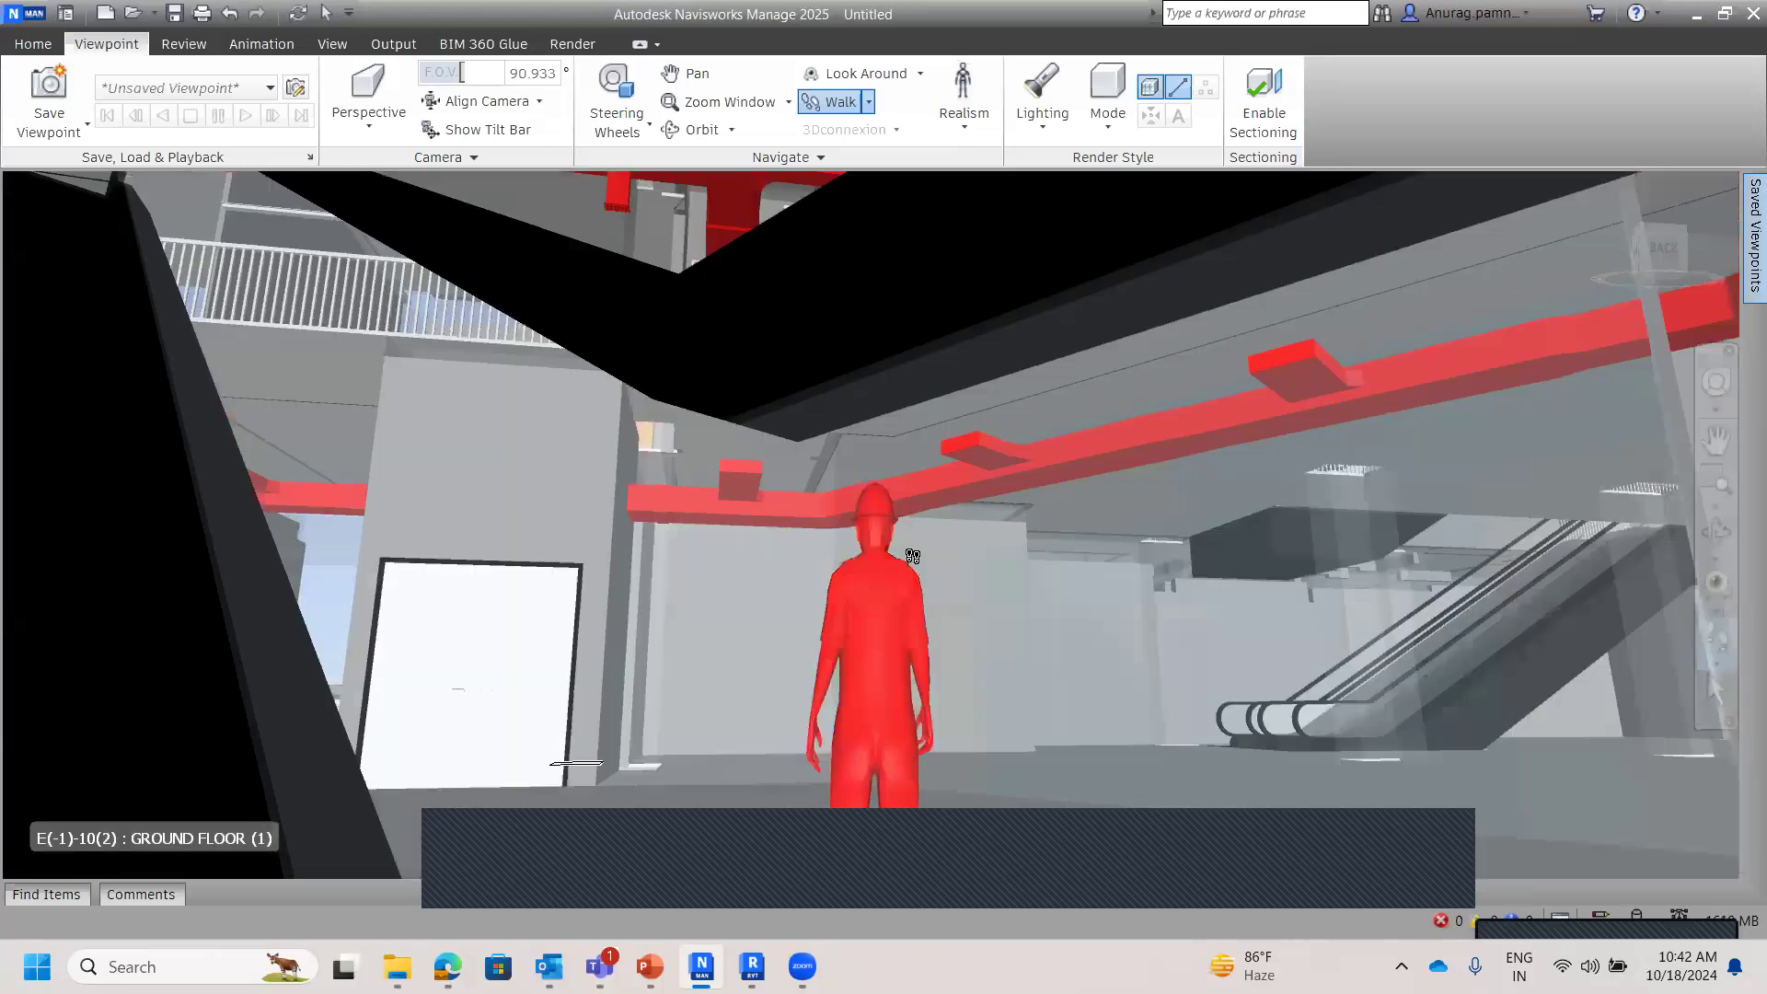
Step: Walk the avatar around the ground-floor atrium, past the escalators, to the white double door beside the partition walls
scroll(913, 563, "down", 2)
left_click_drag(902, 445, 1089, 515)
left_click_drag(1474, 521, 874, 387)
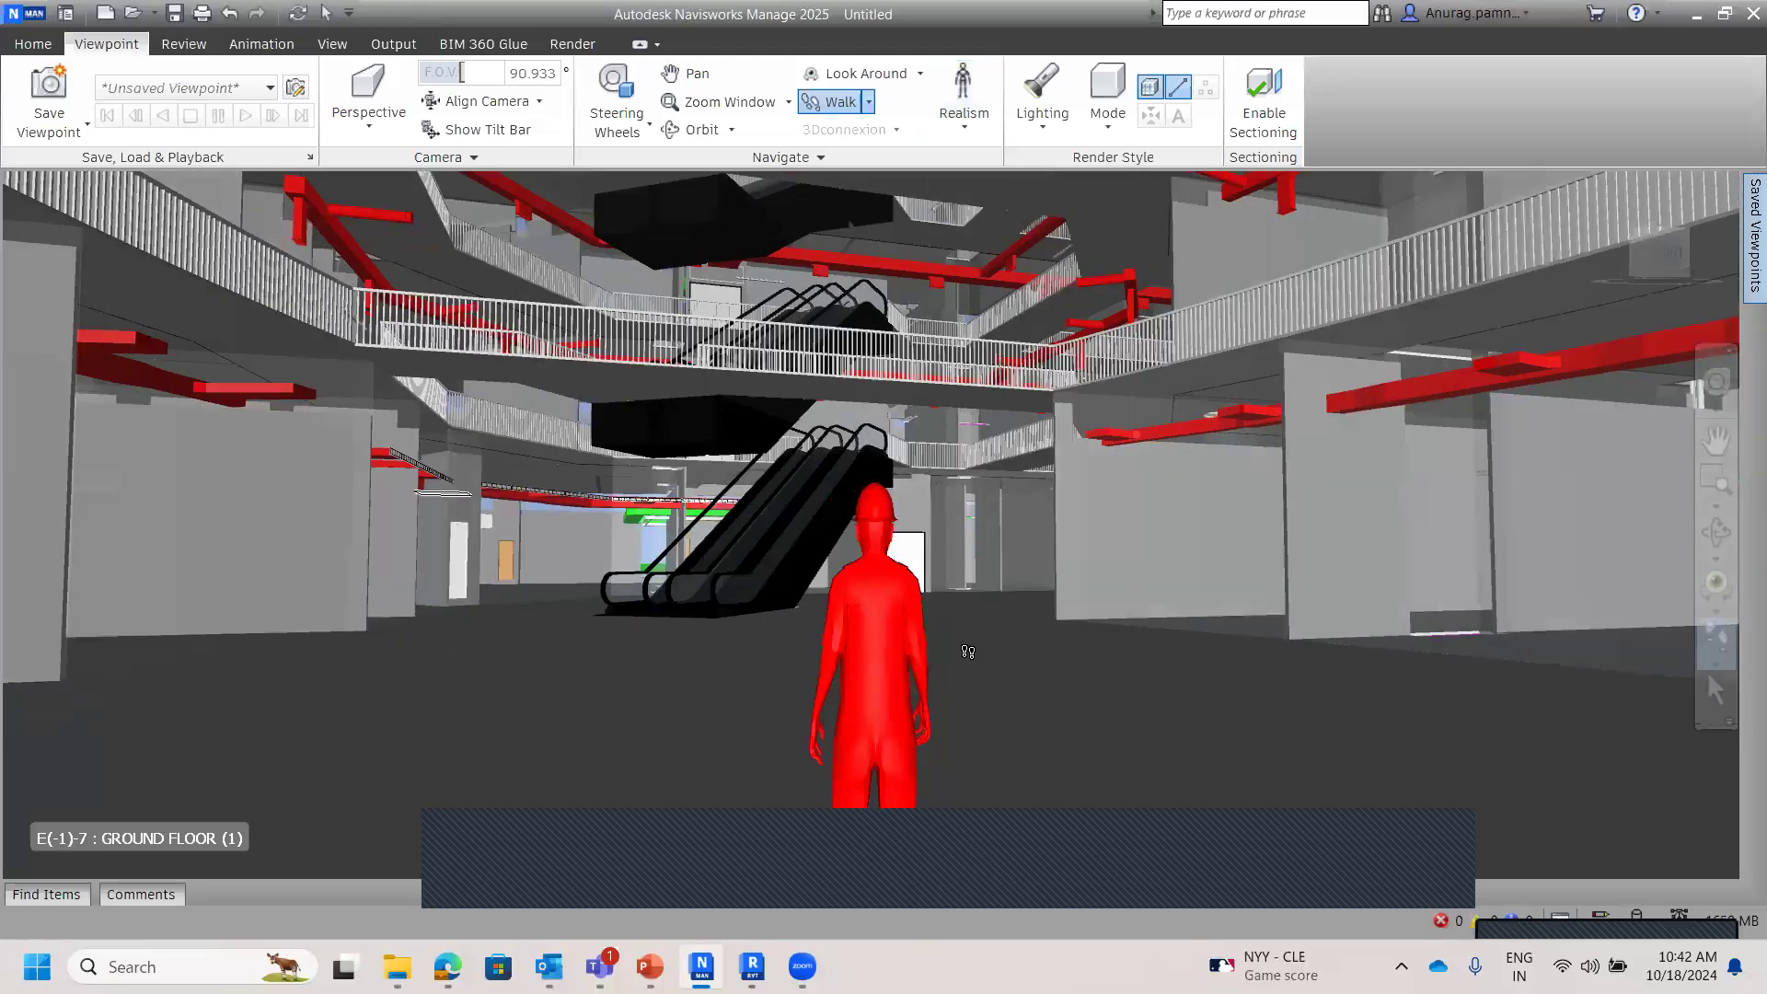
left_click_drag(961, 594, 586, 520)
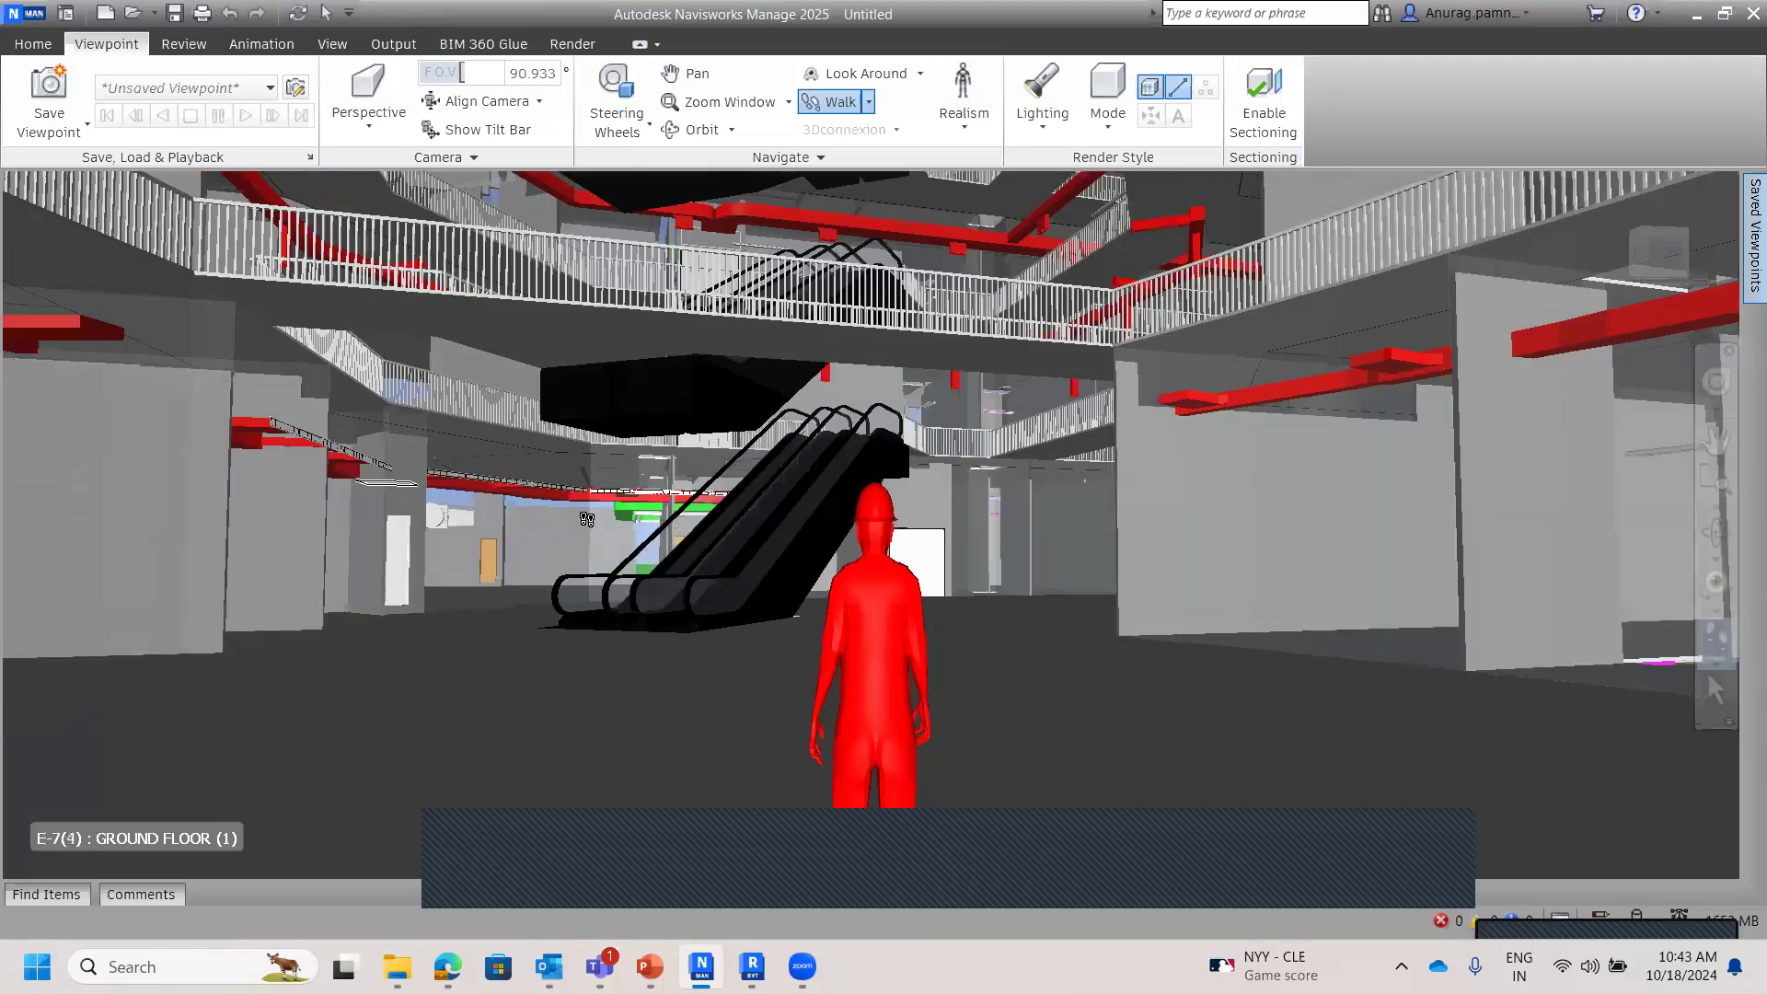
left_click_drag(906, 377, 1159, 499)
left_click_drag(1368, 501, 865, 110)
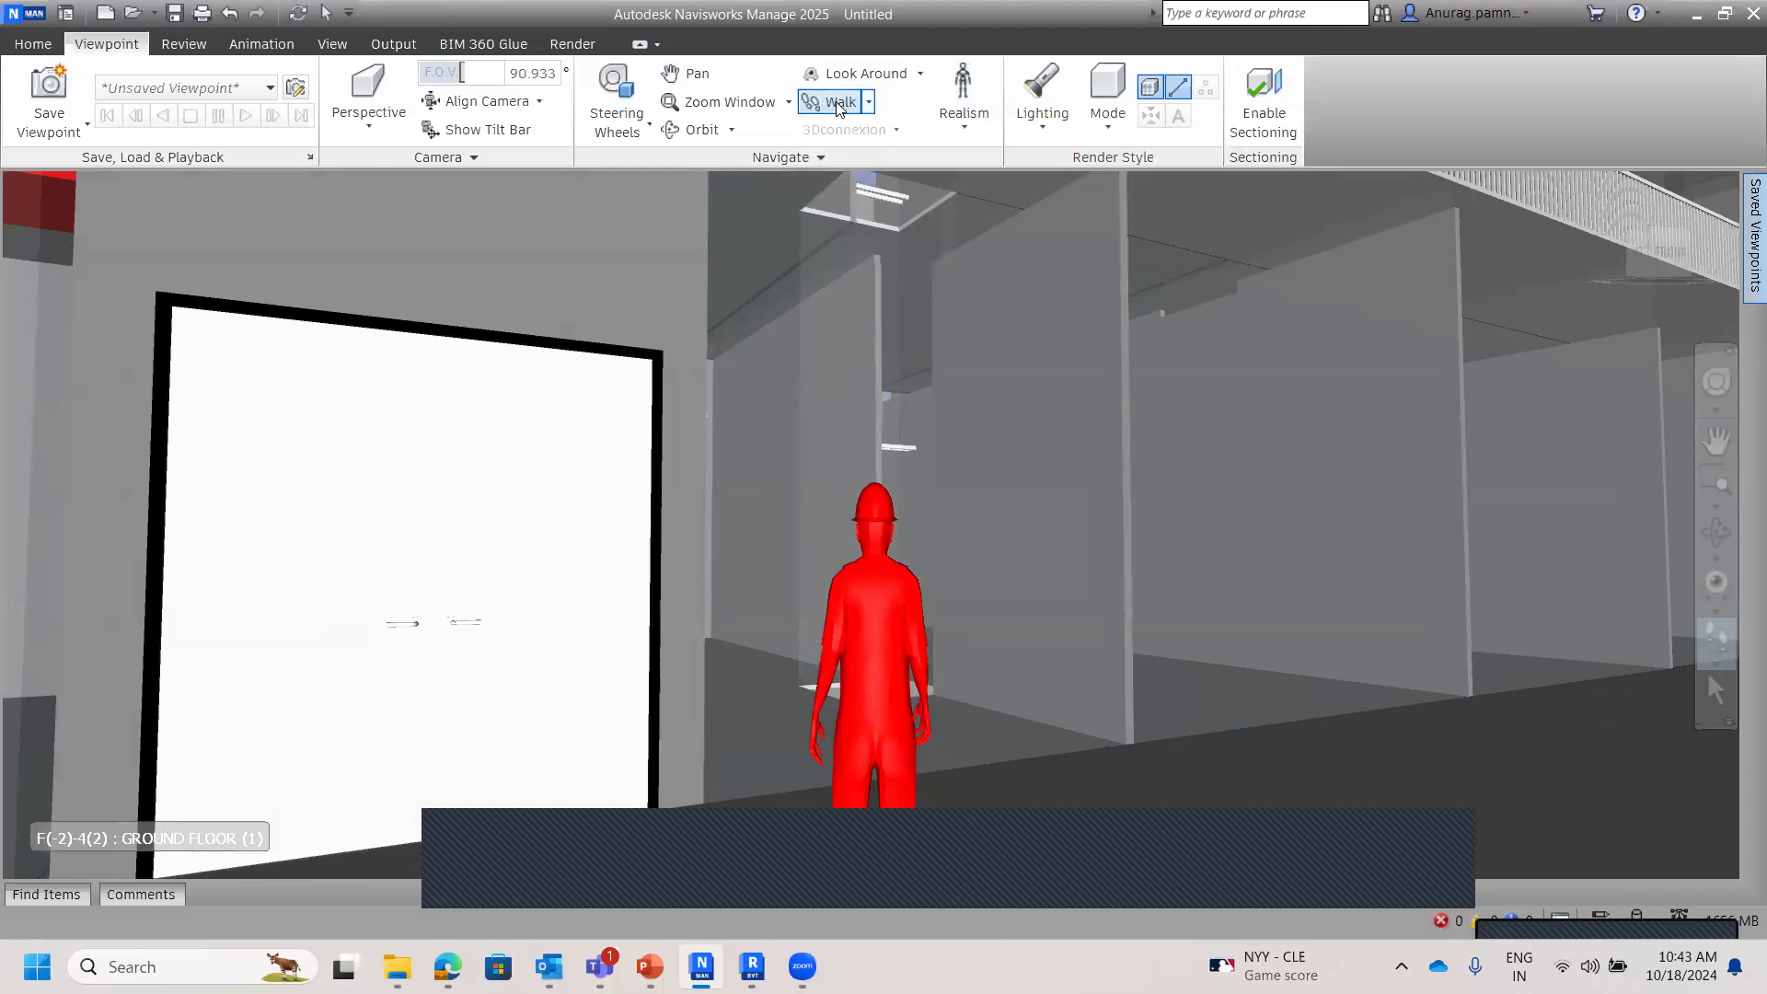
Step: Turn on the Crouch realism option and walk the avatar up the ground-floor escalator
left_click(977, 129)
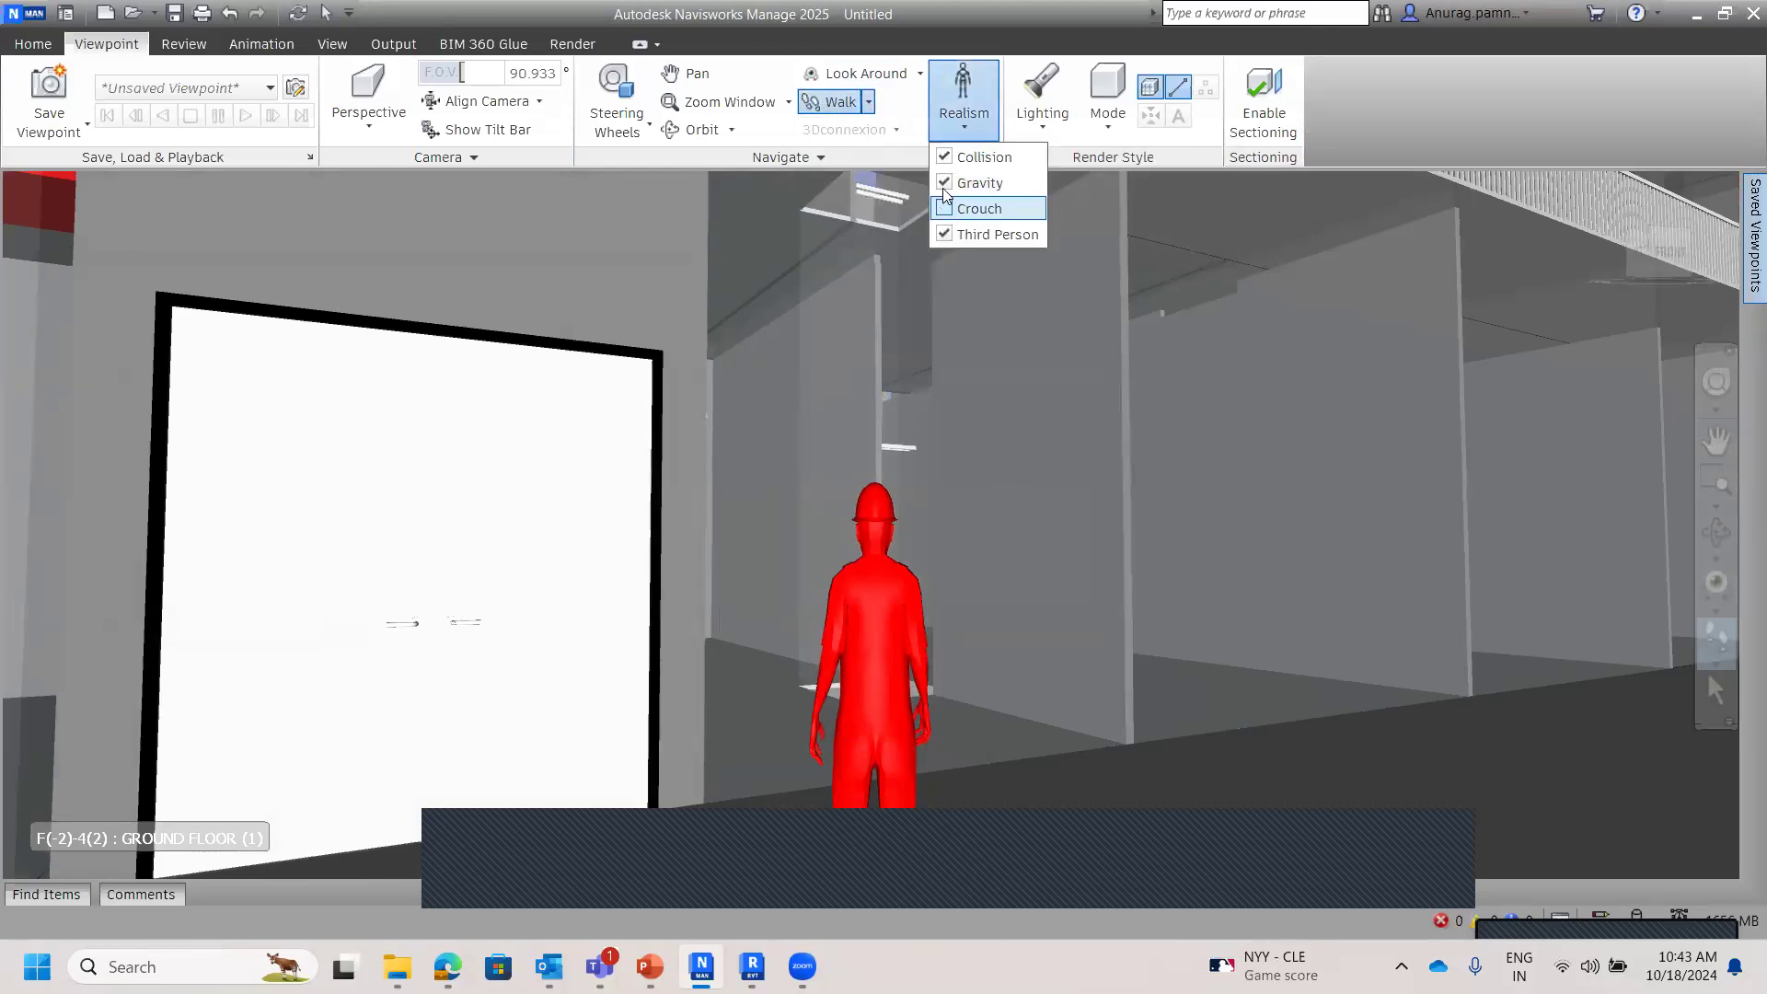
left_click(948, 208)
left_click_drag(1219, 628, 1041, 482)
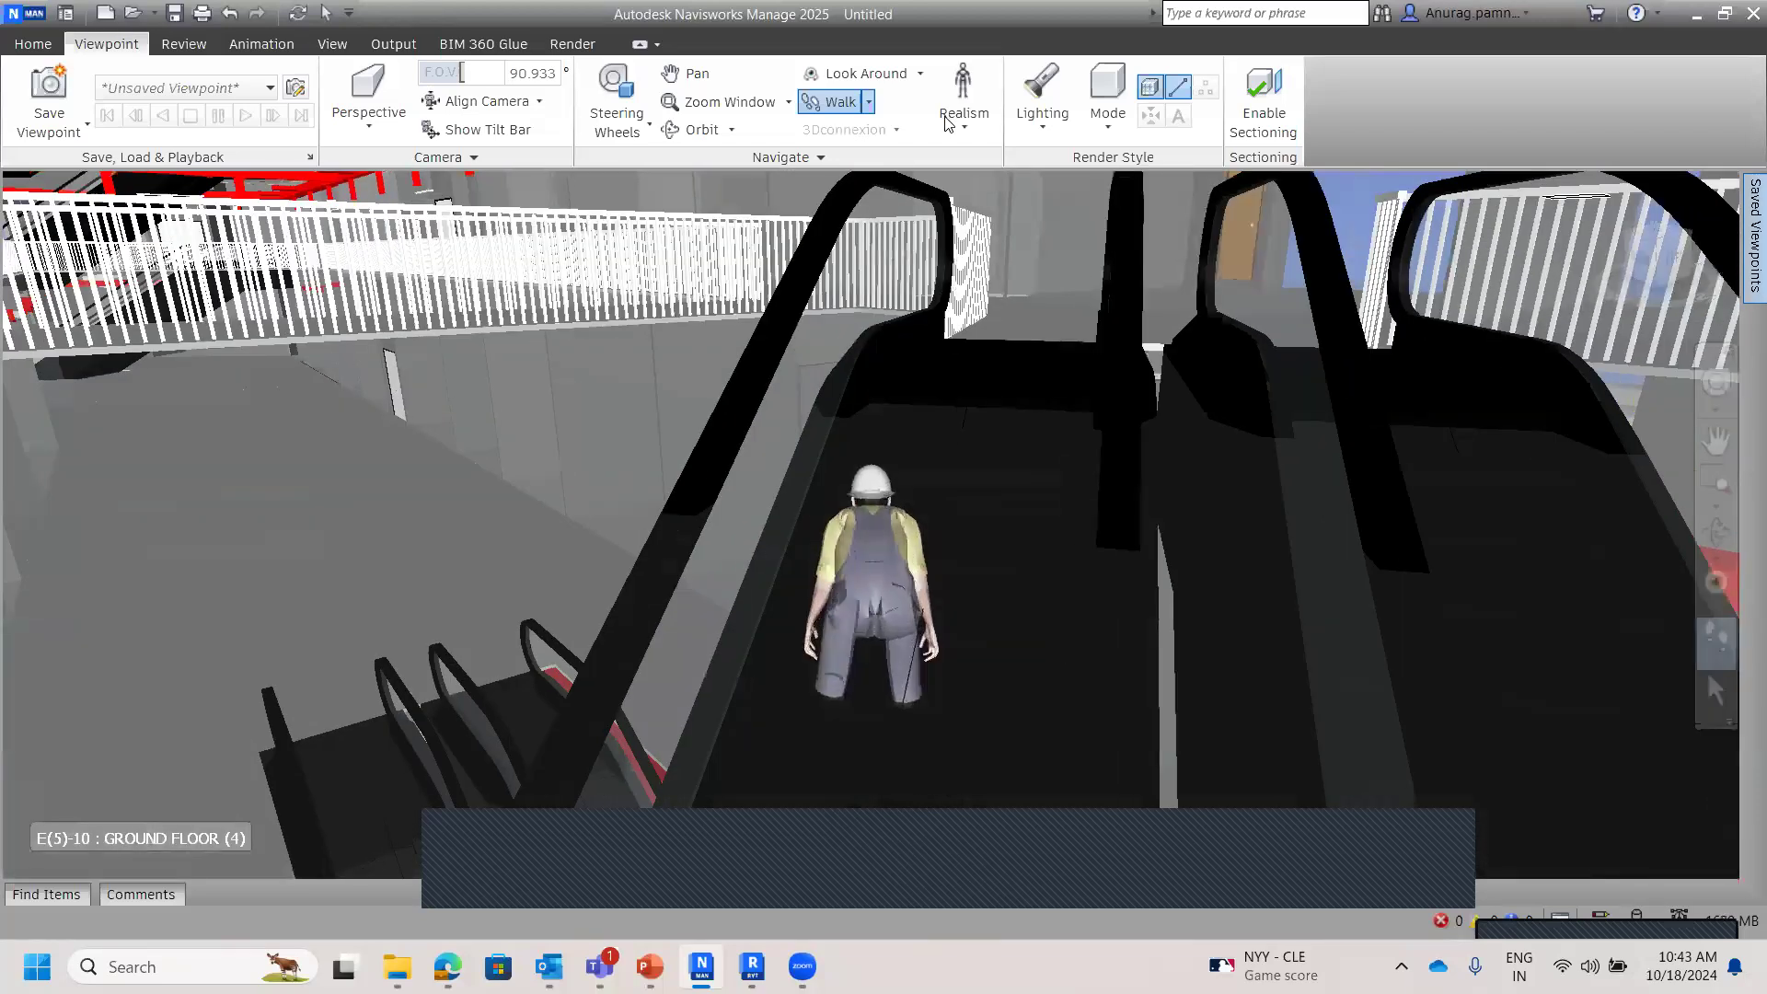
Step: Turn off Crouch and walk the avatar off the top of the escalator onto the first floor beside the railings
left_click(983, 214)
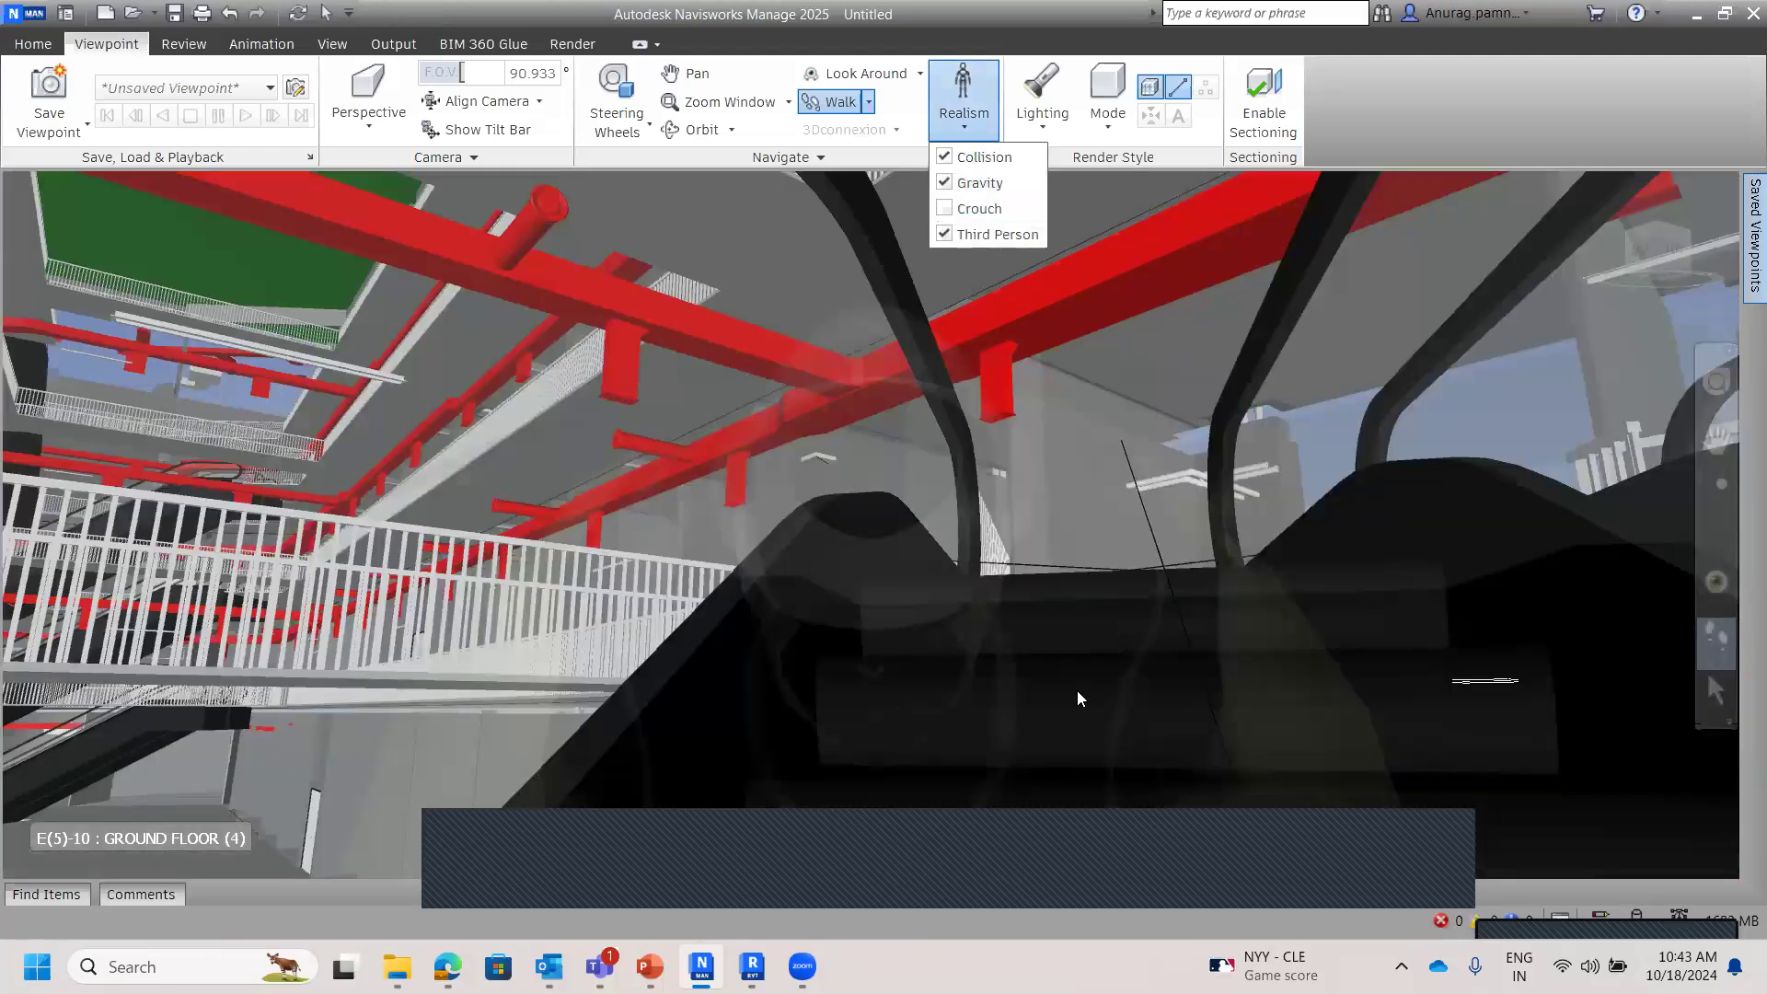
left_click(1129, 588)
left_click_drag(1002, 549, 997, 564)
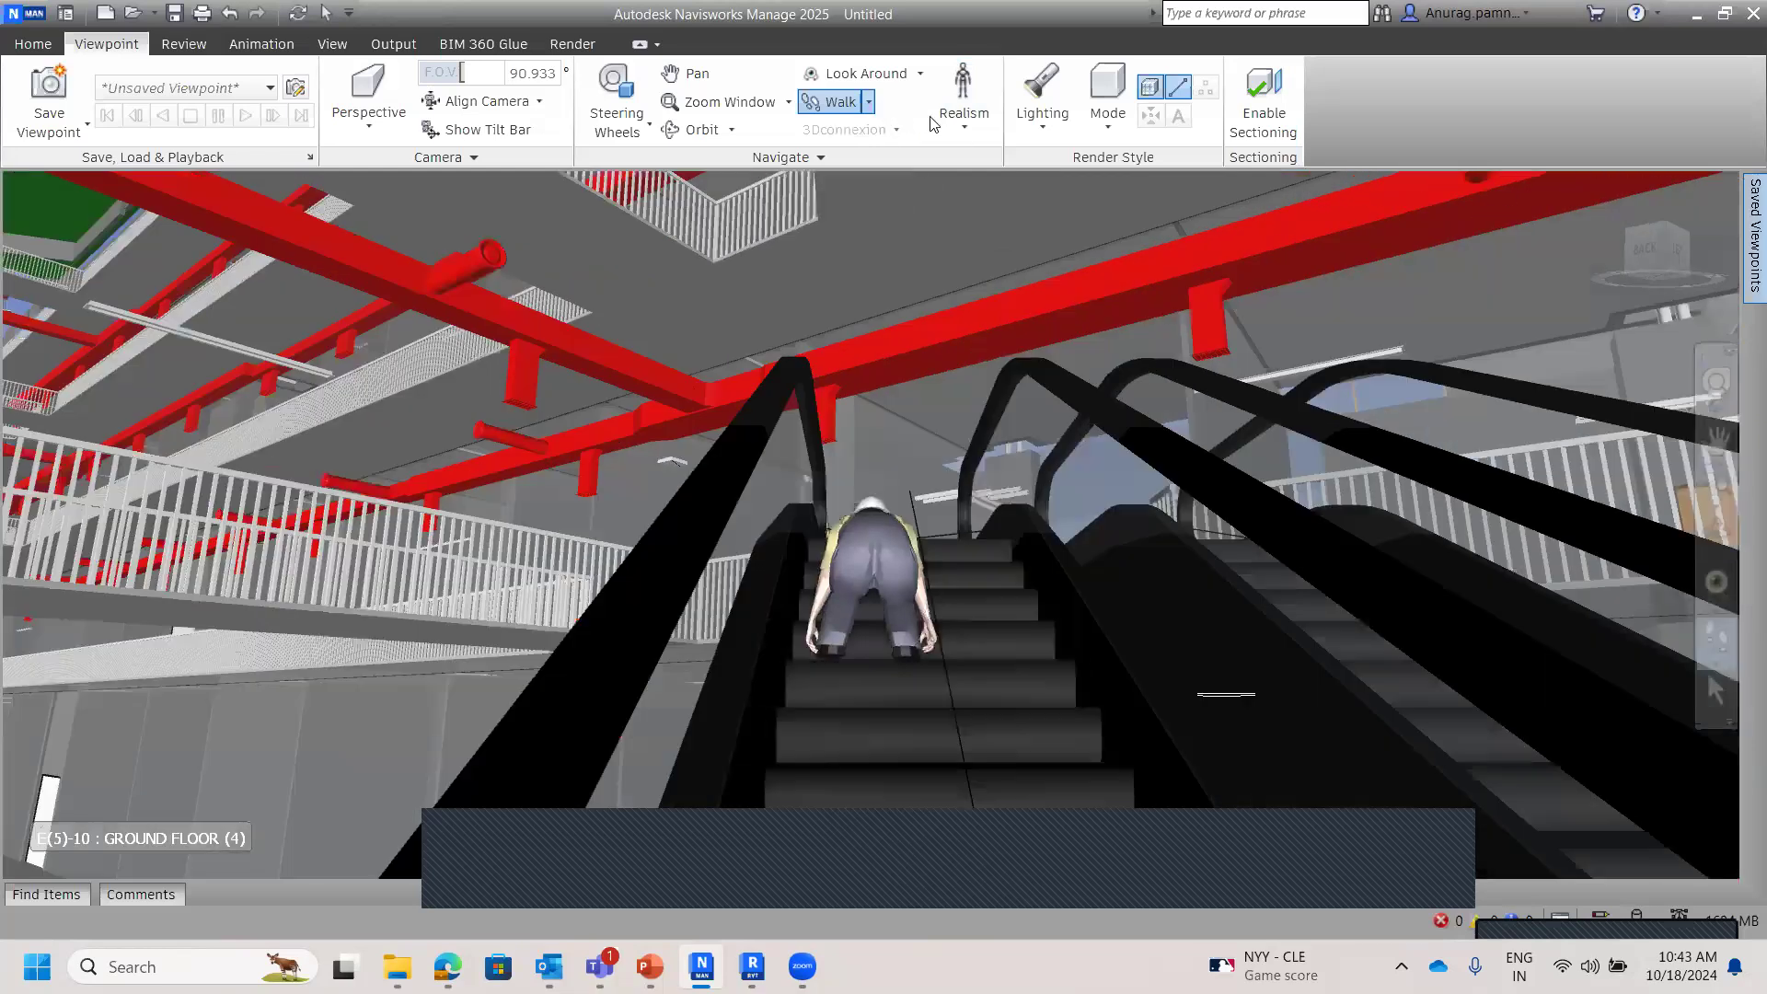
left_click(939, 129)
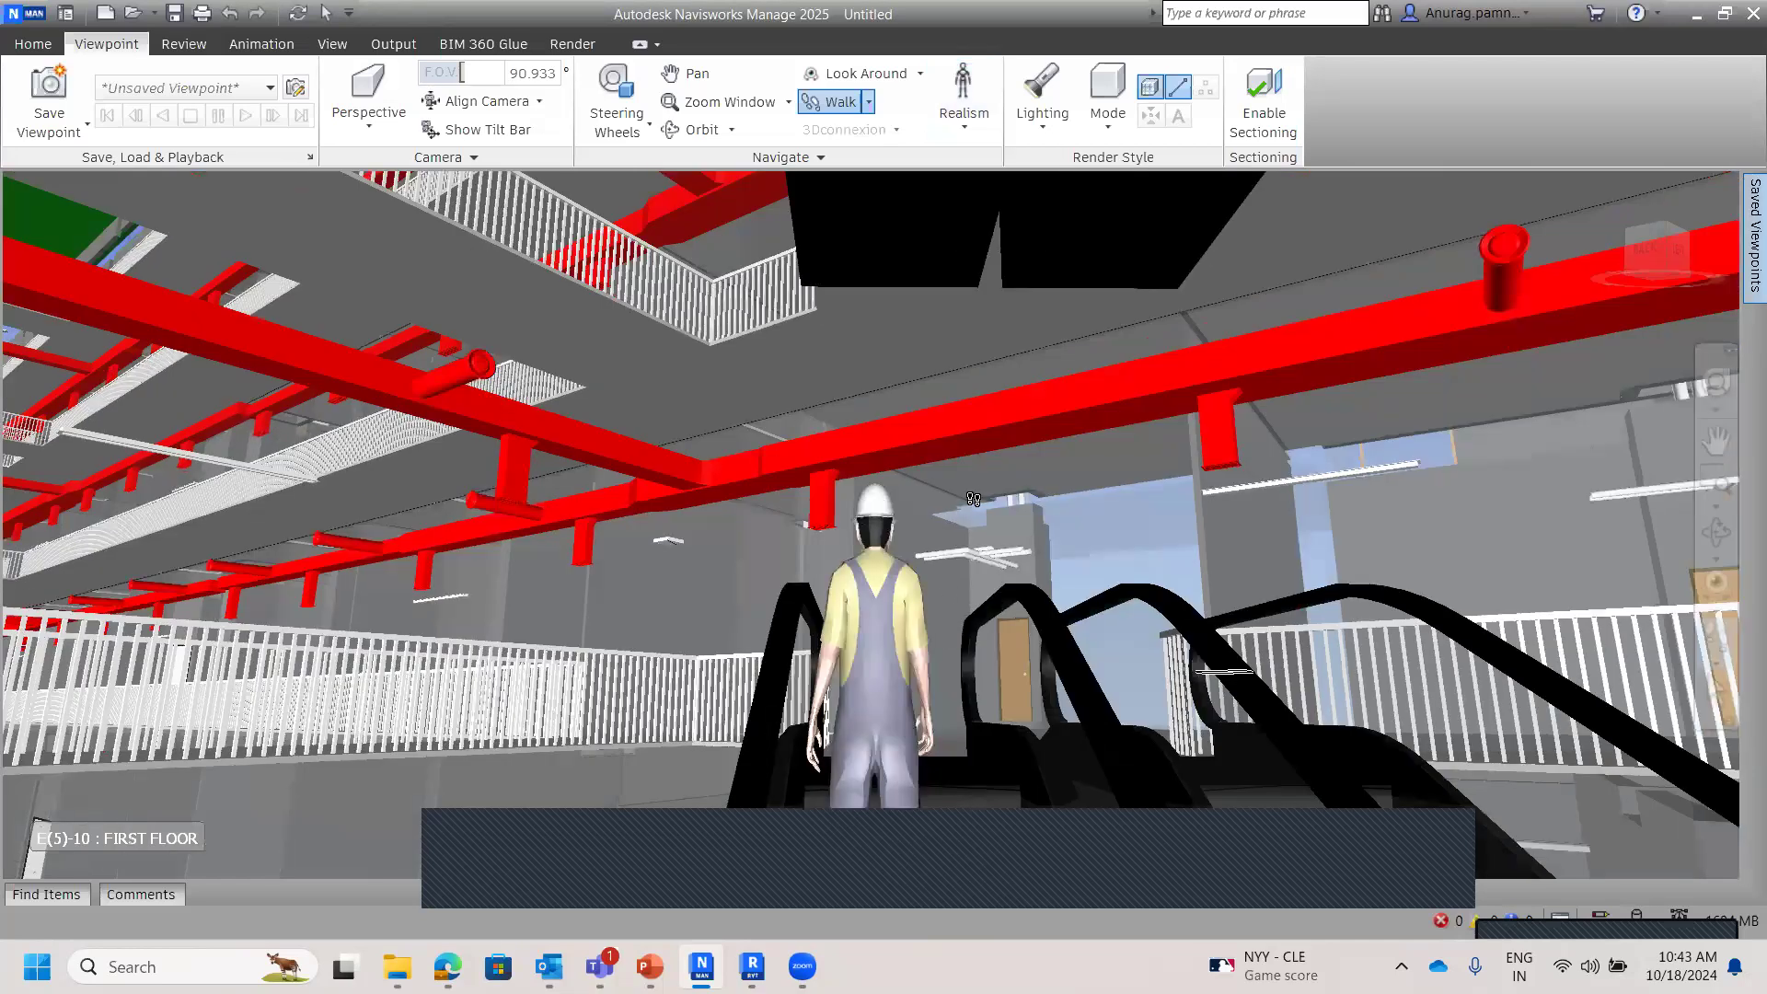
left_click_drag(976, 520, 815, 601)
key("Up")
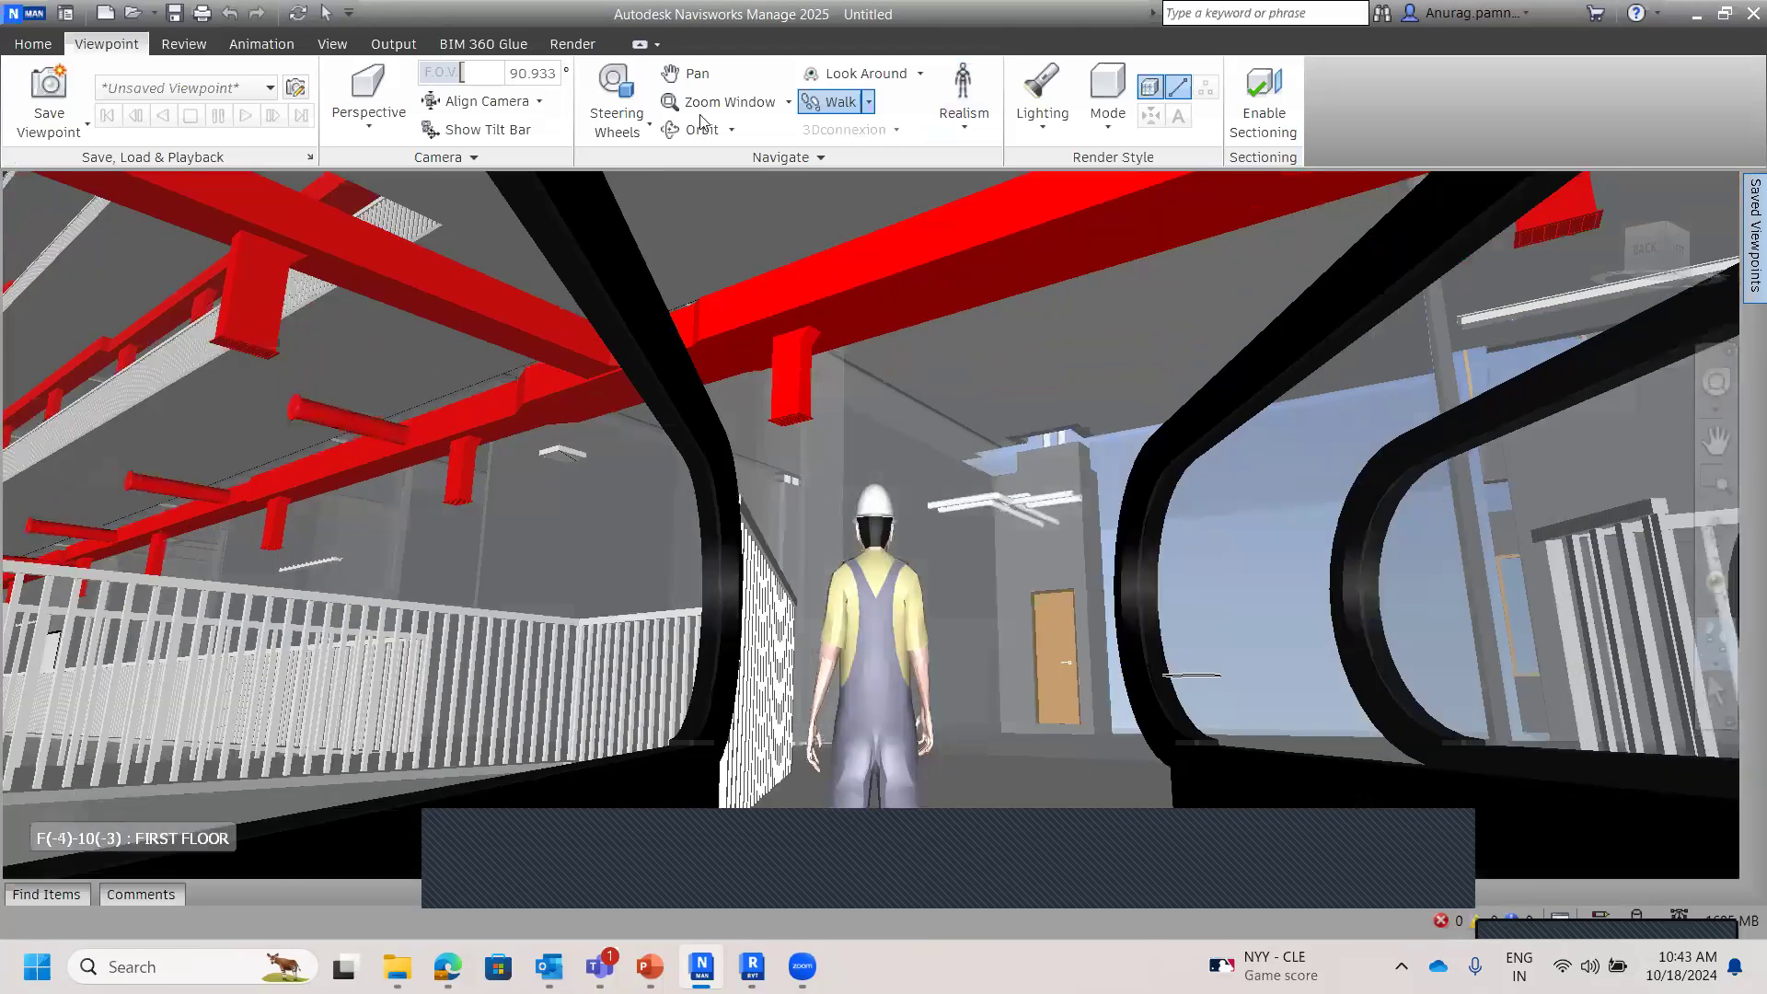
key("Up")
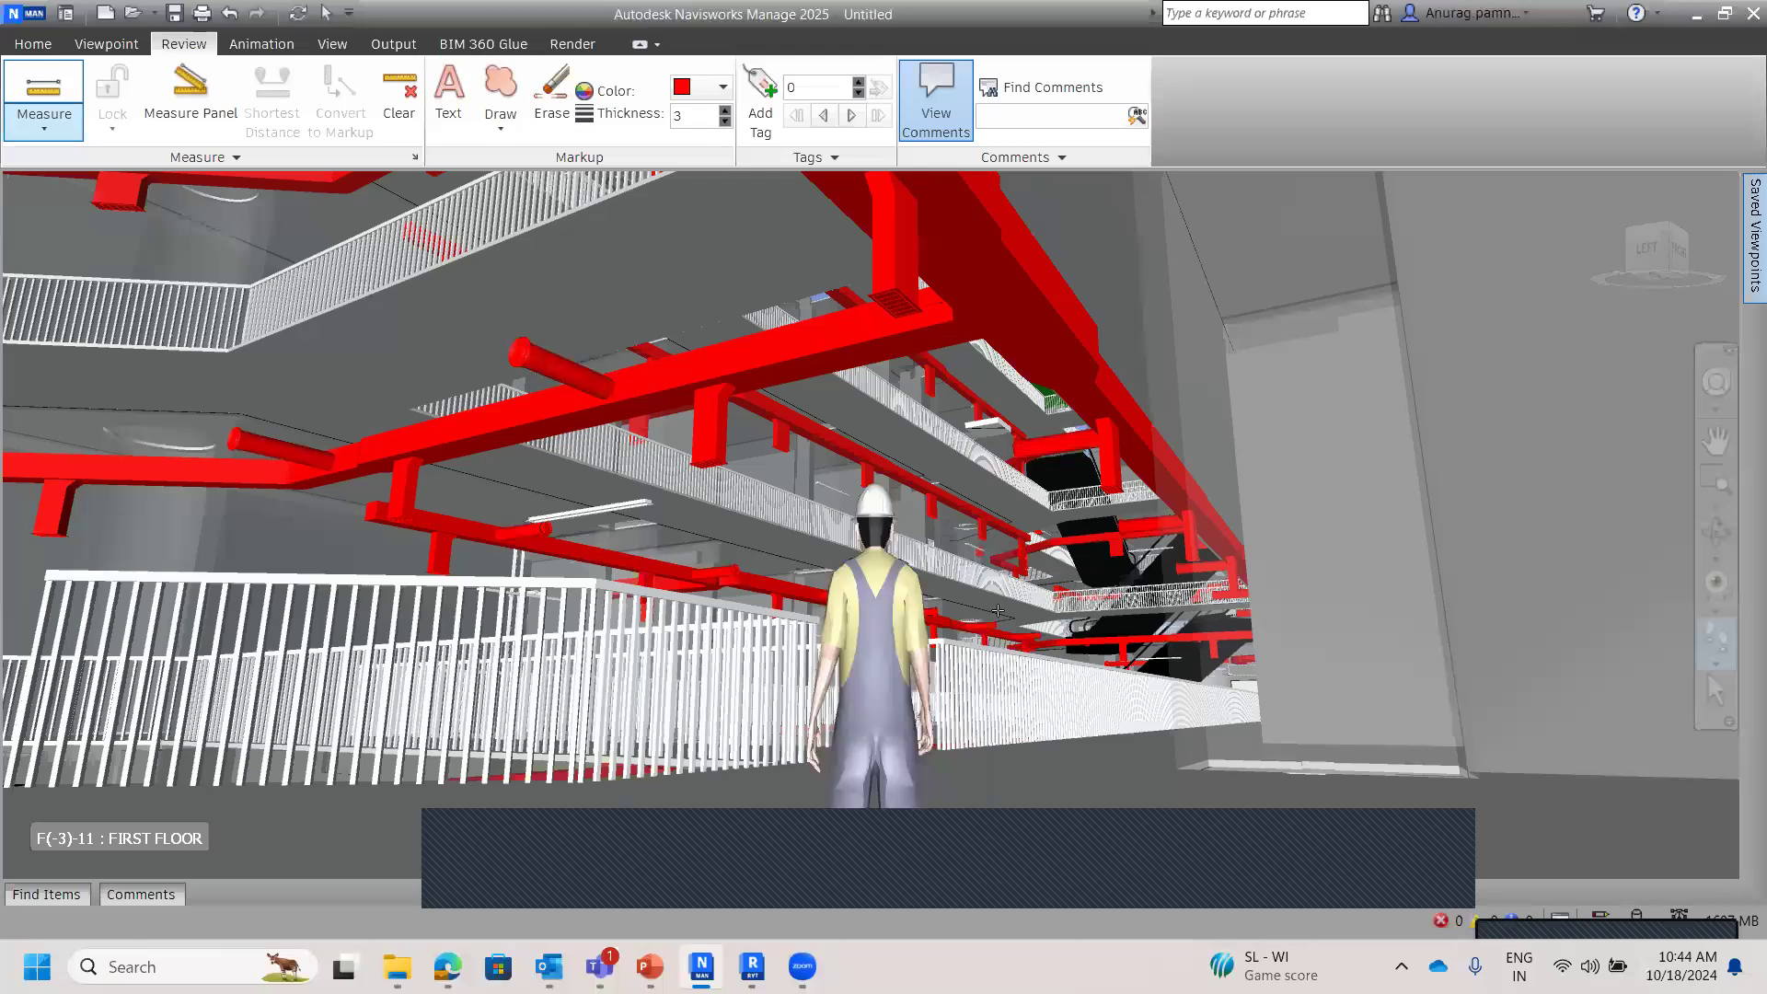
Step: Measure point to point between the first-floor slab and the underside of the red duct, and switch back to the Select tool
left_click(968, 788)
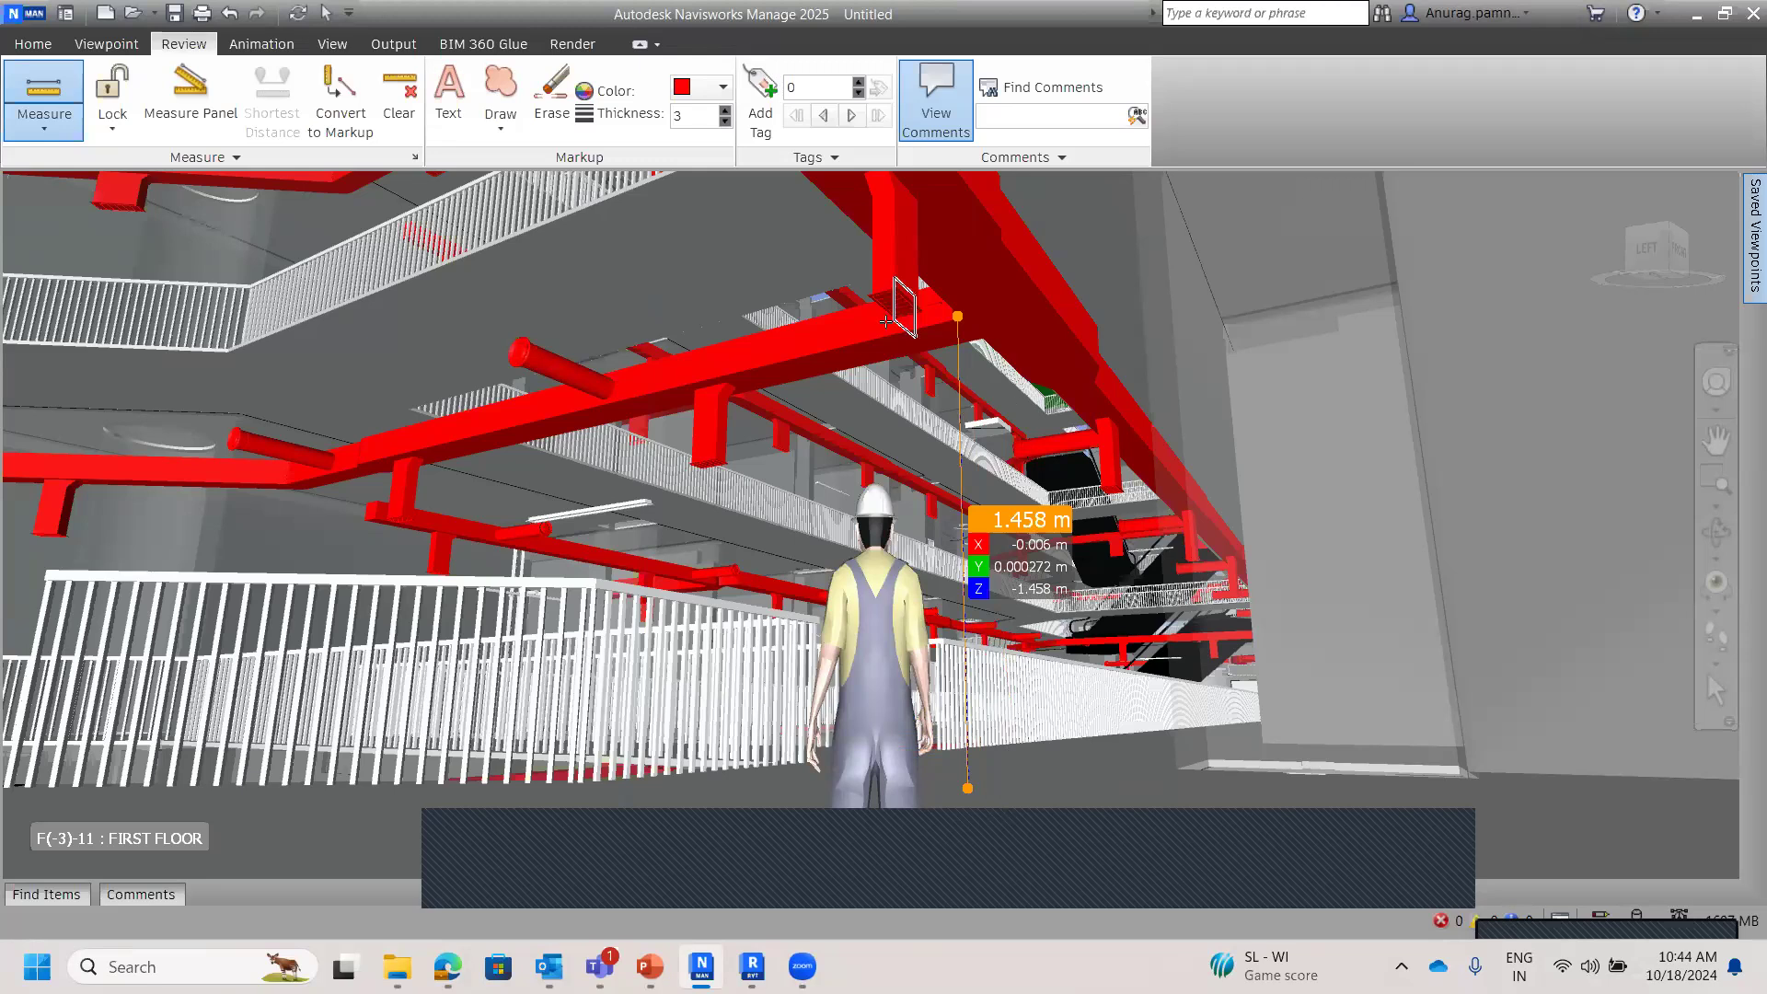
left_click(54, 44)
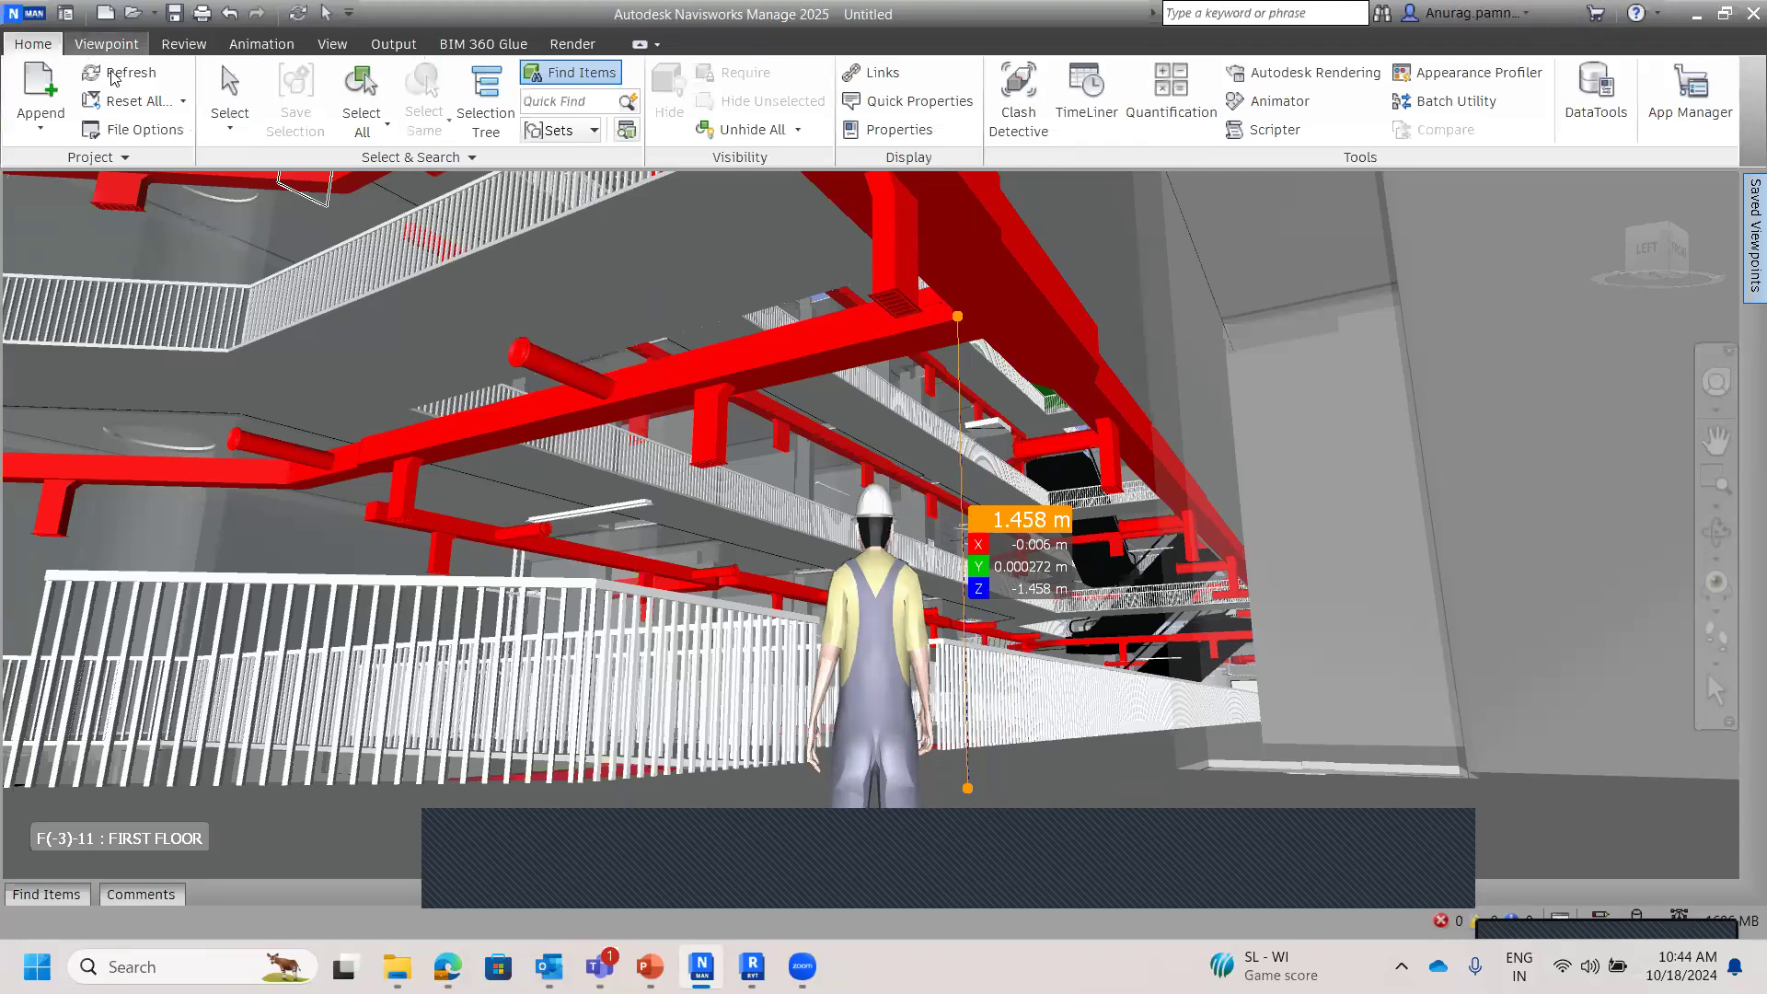
left_click(230, 96)
scroll(978, 556, "down", 5)
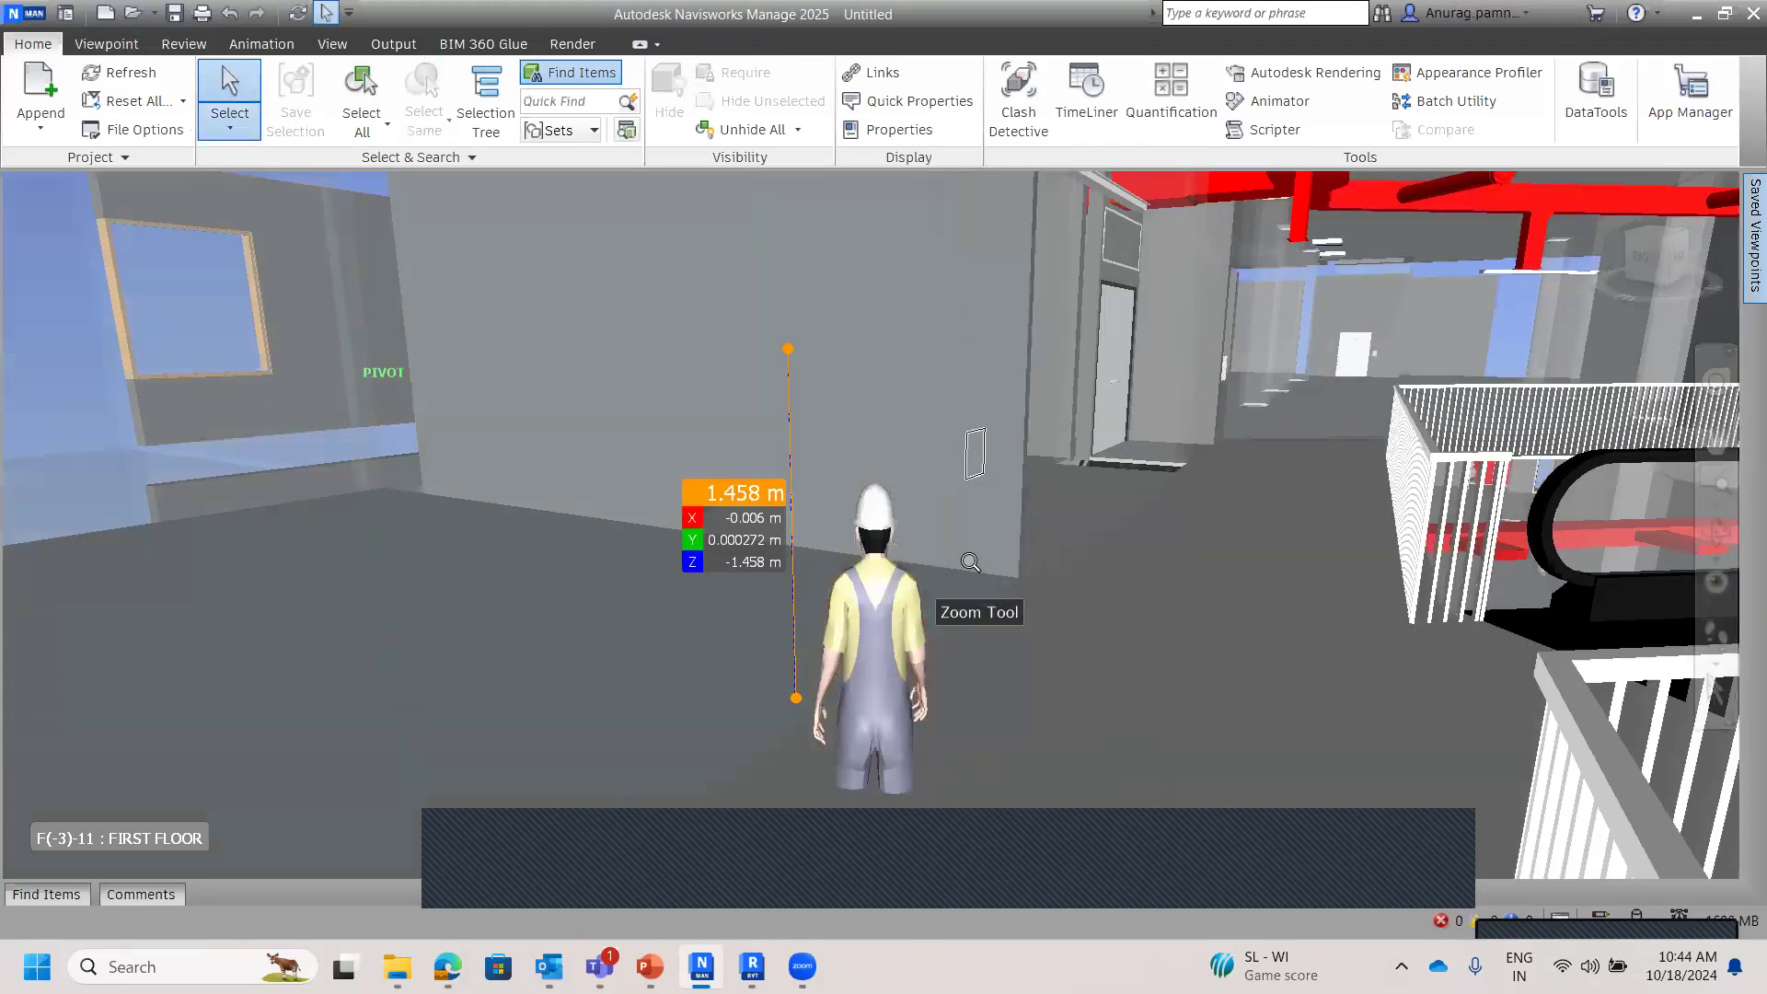
Step: Back out of the first-floor interior and examine the whole building from outside
scroll(769, 528, "down", 5)
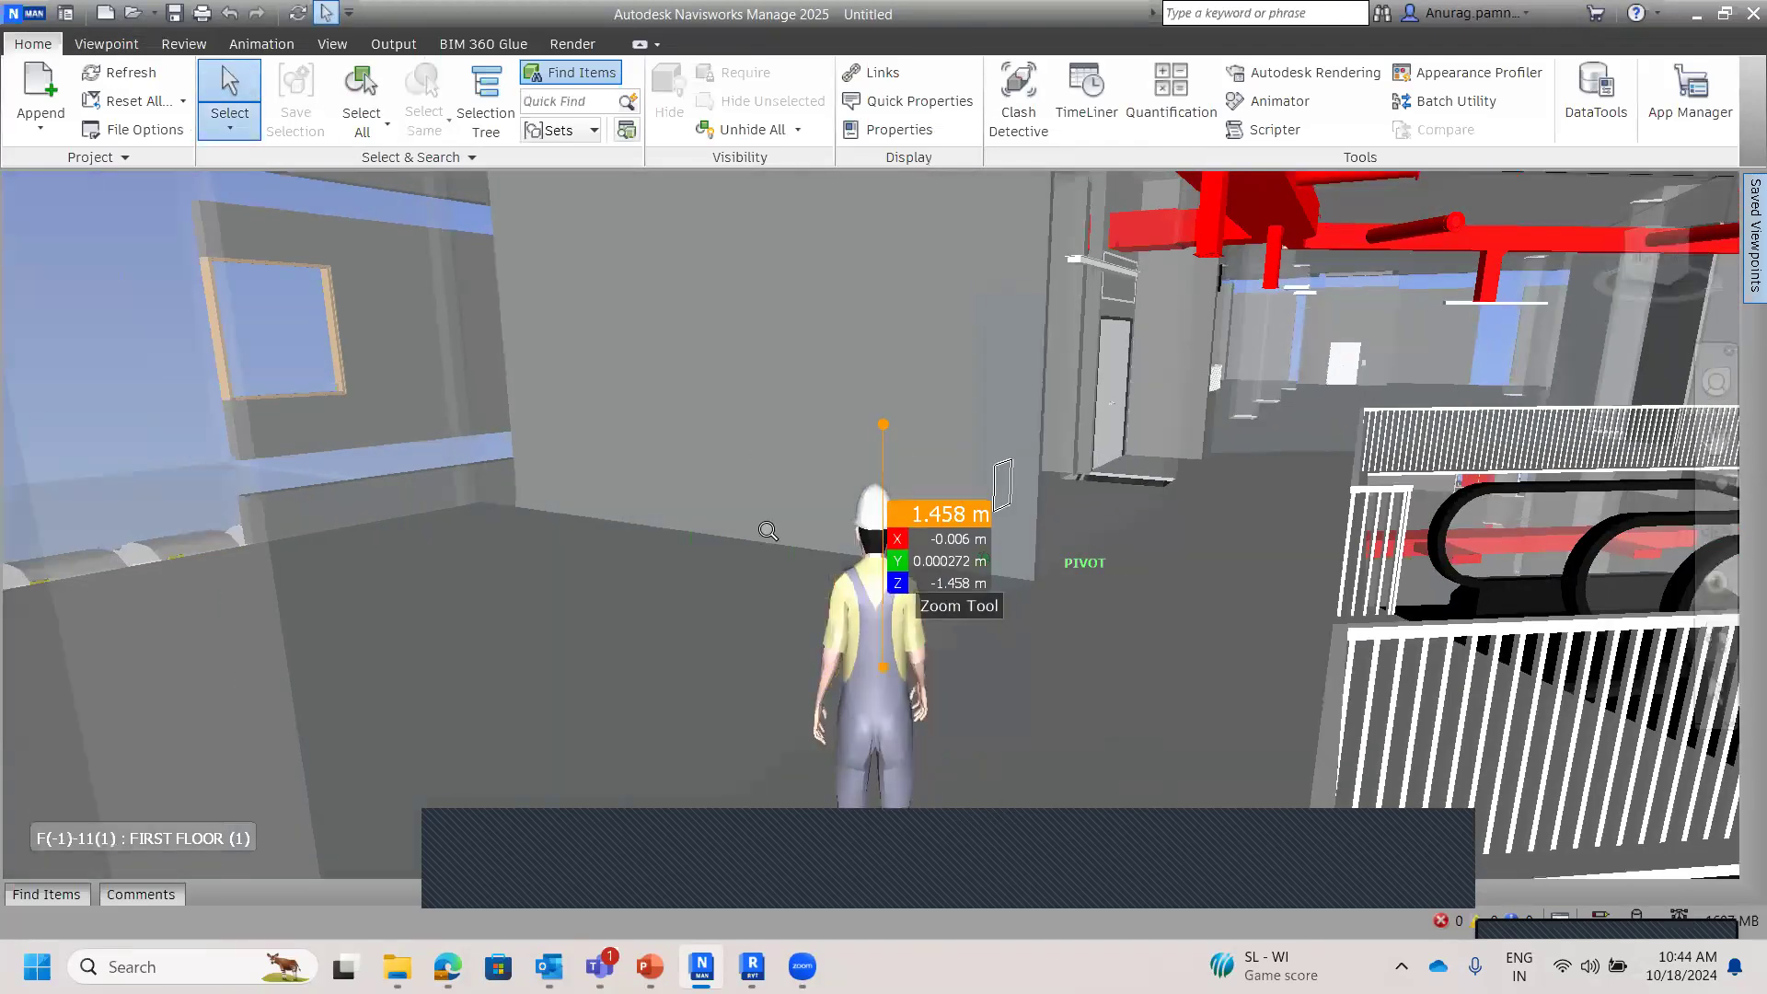
scroll(849, 534, "down", 5)
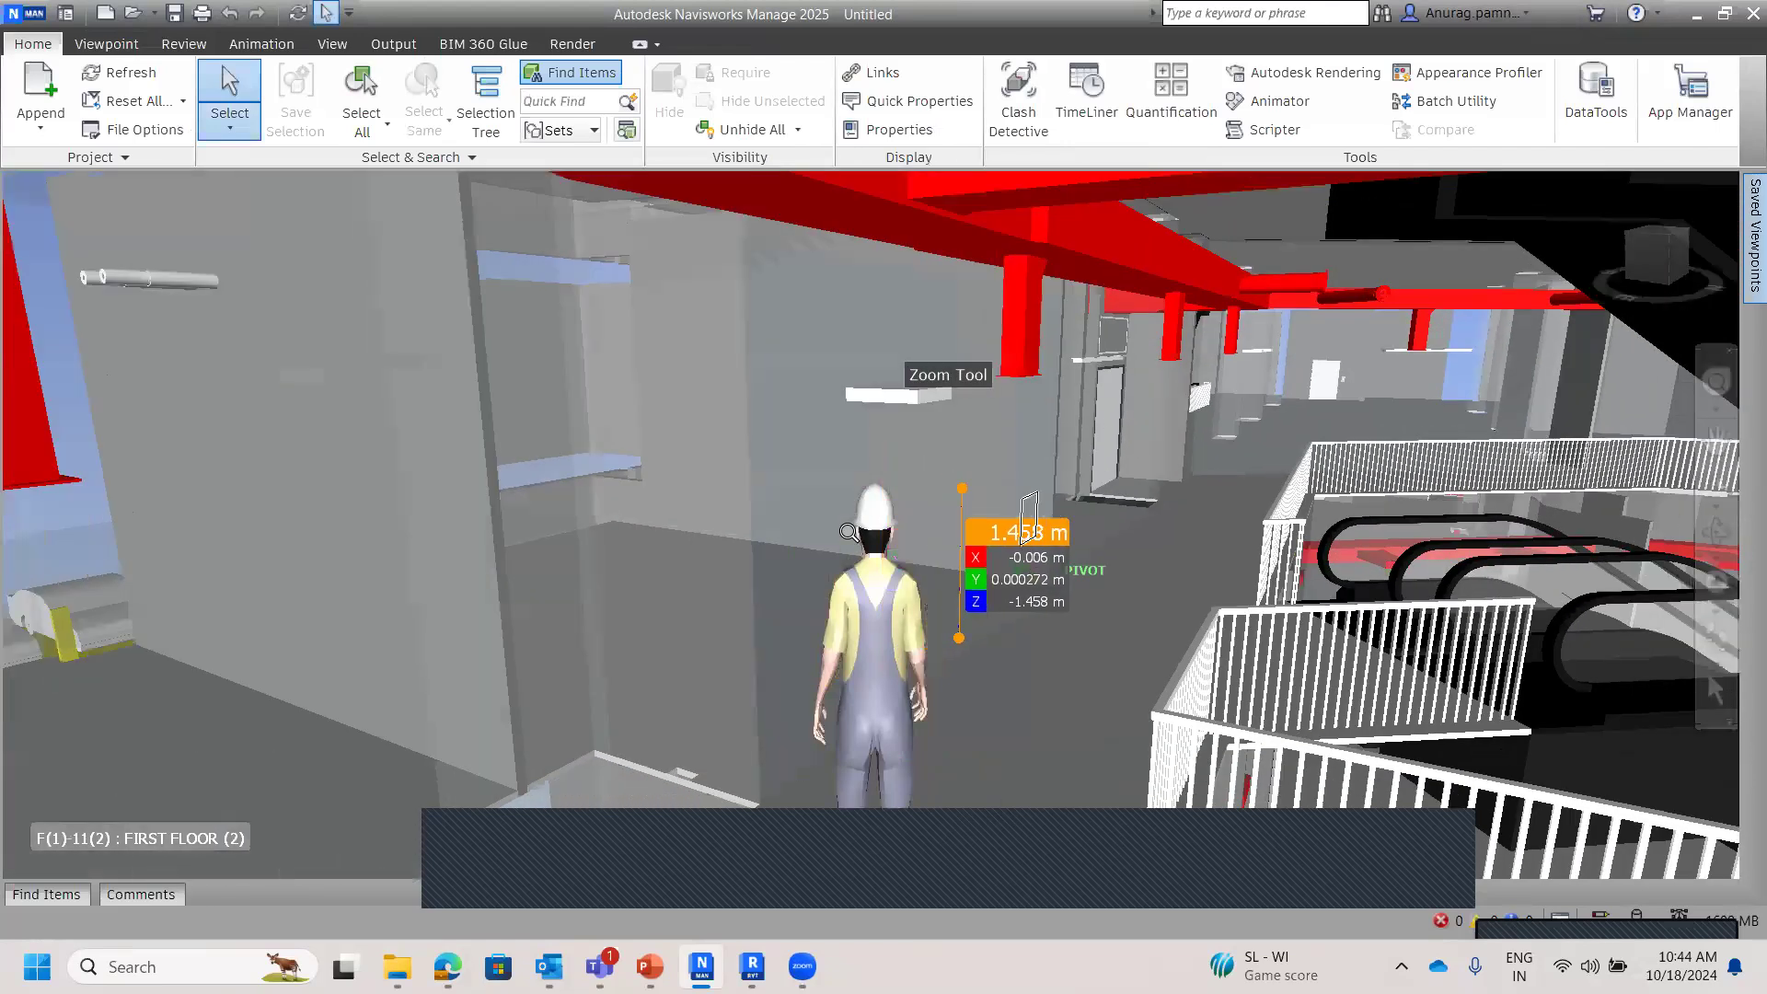
scroll(856, 539, "down", 4)
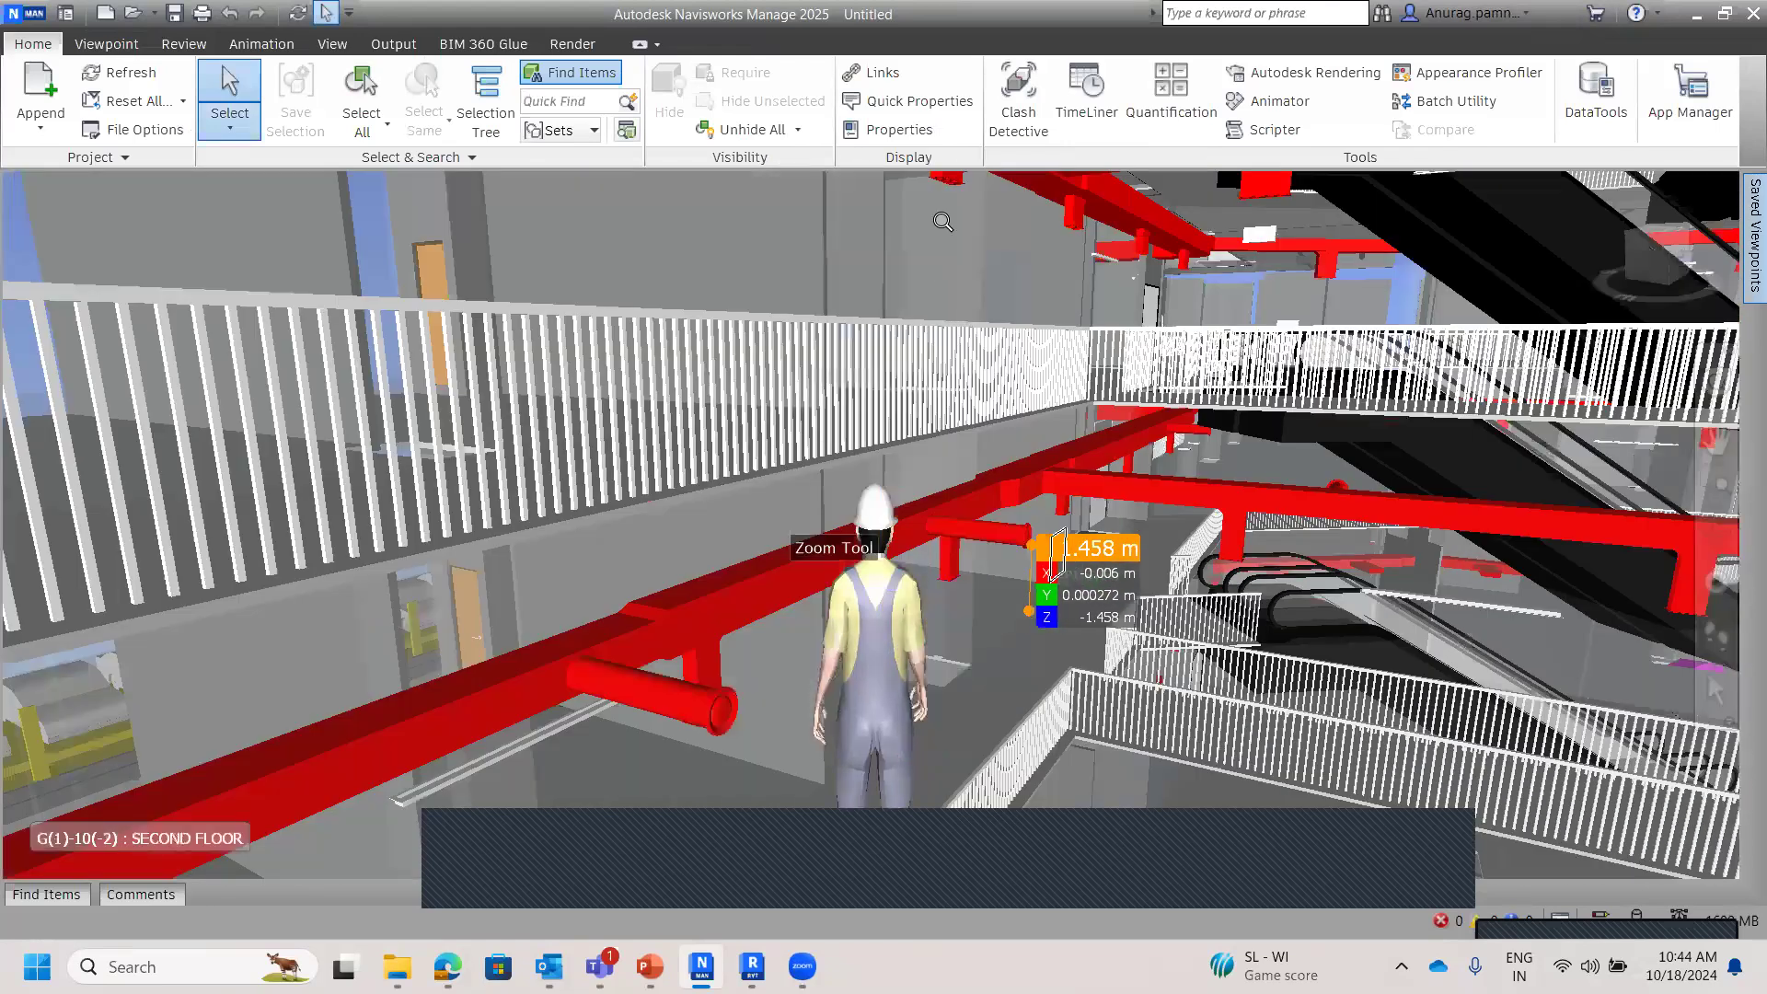
scroll(814, 403, "down", 5)
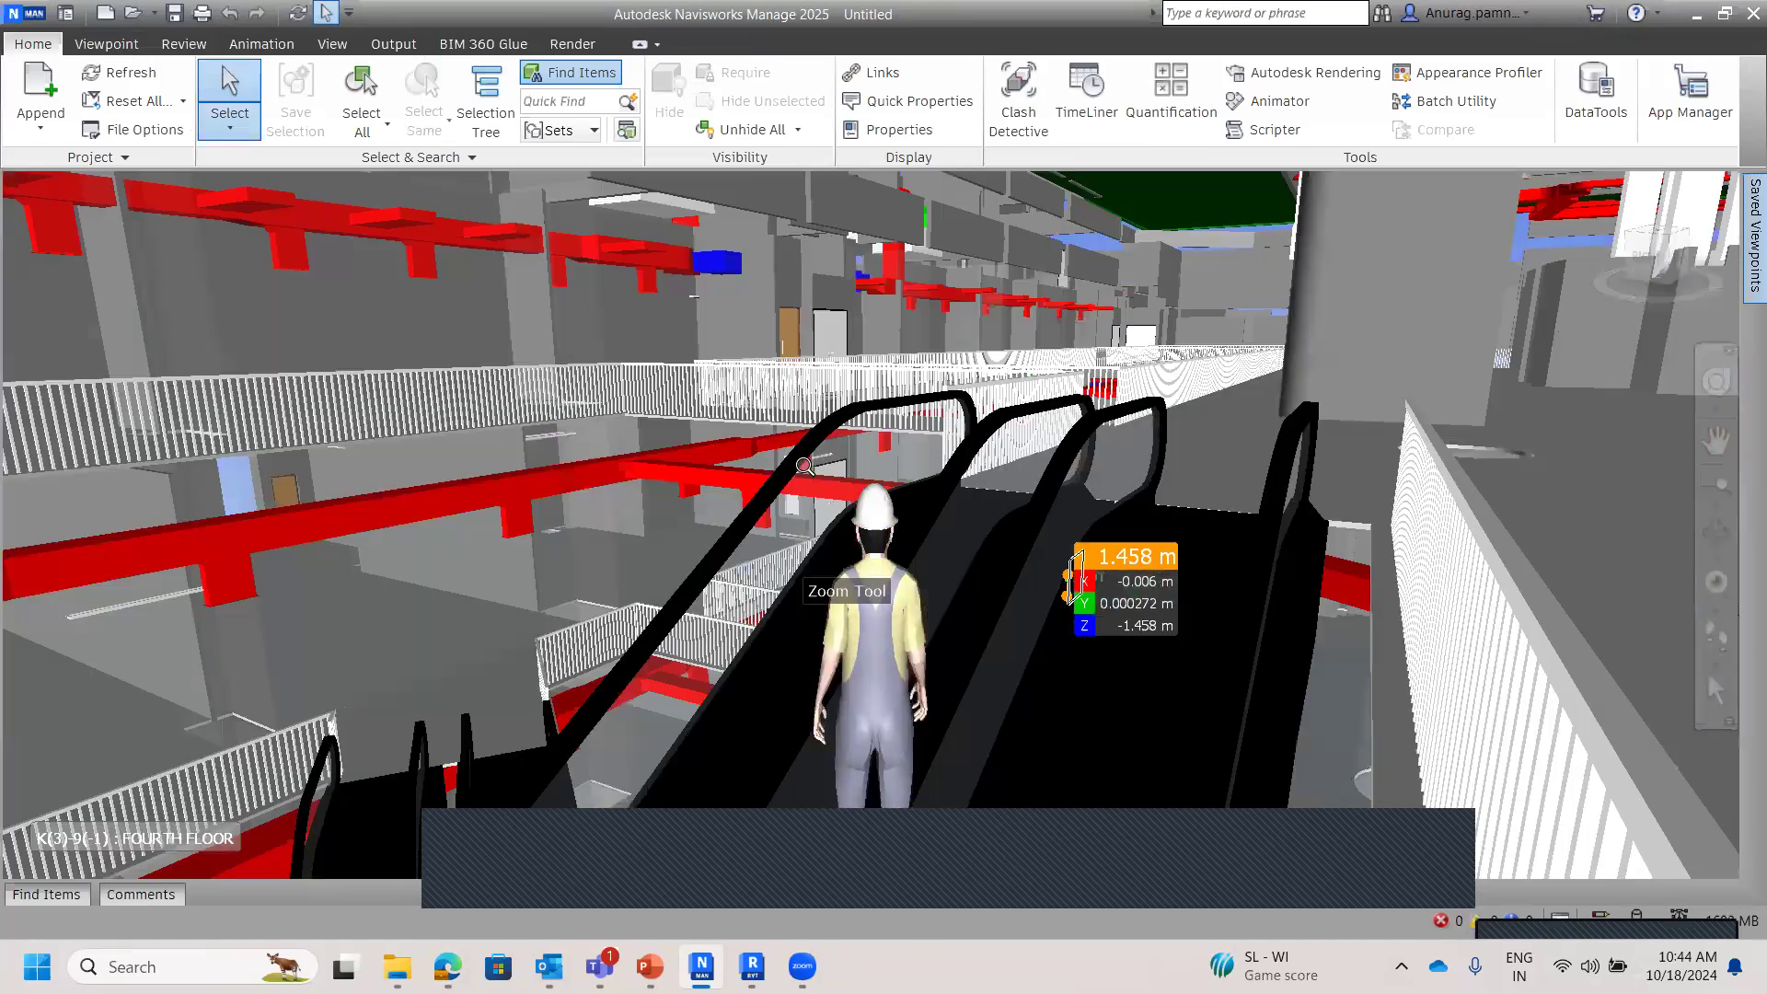
scroll(829, 430, "up", 5)
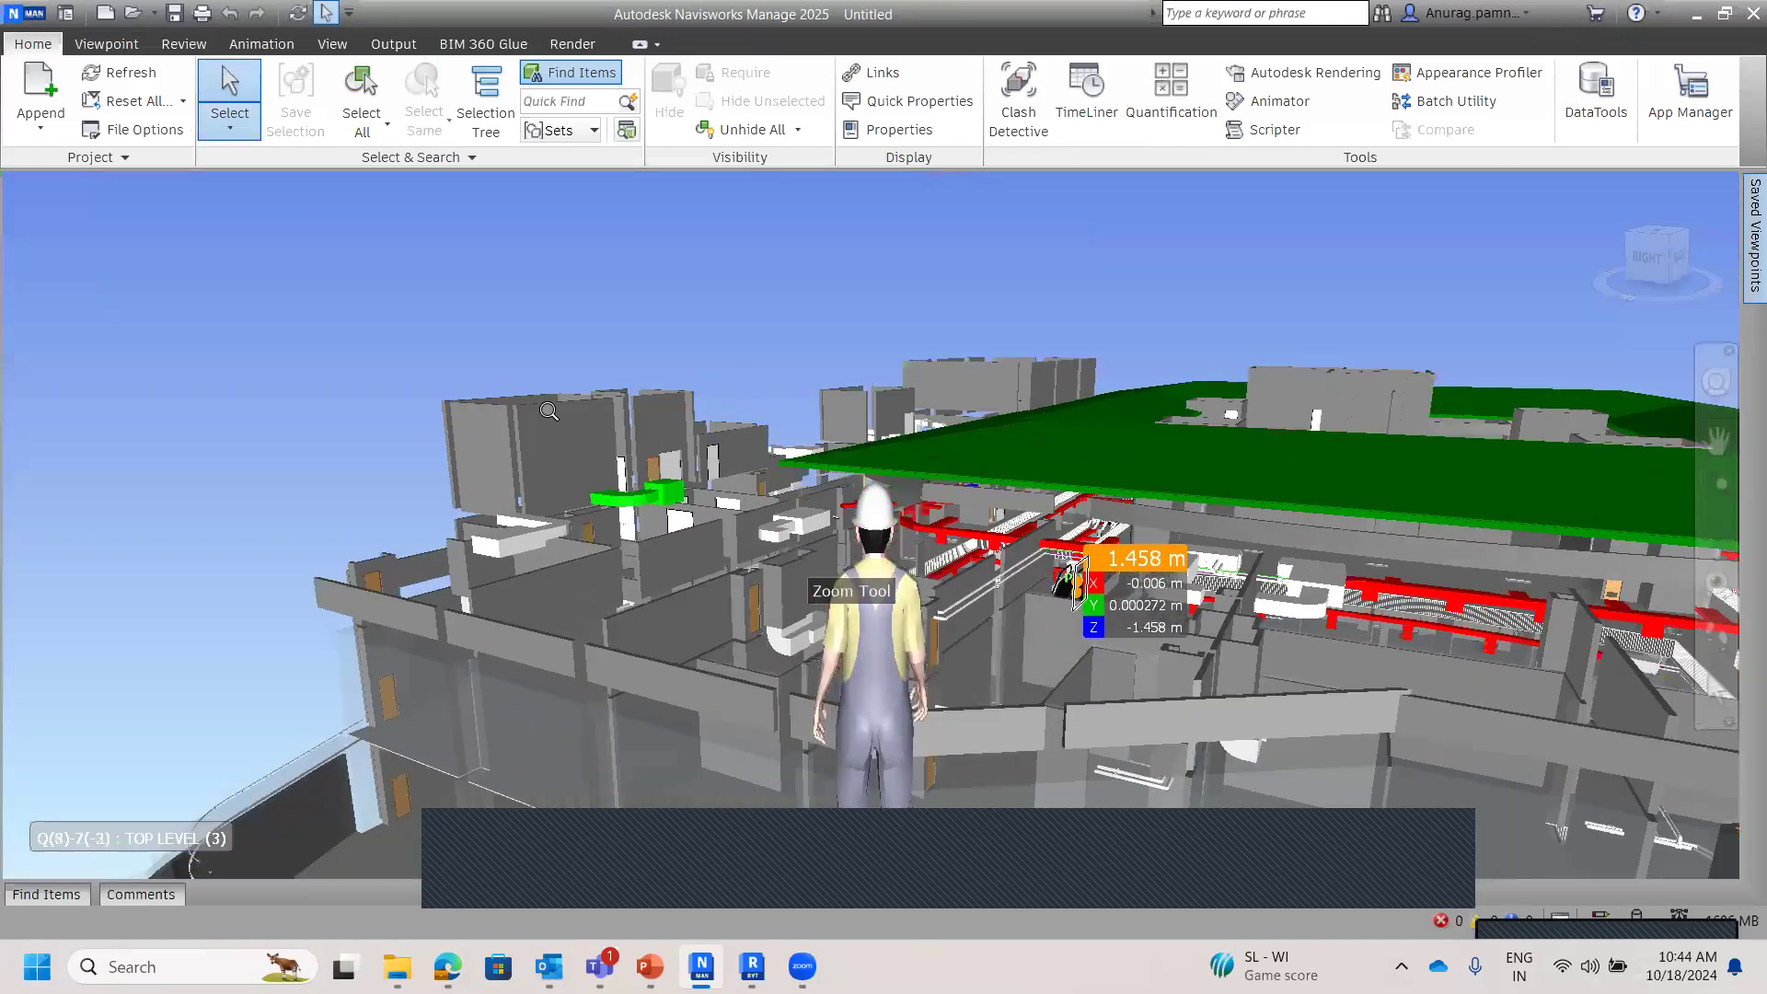
scroll(829, 430, "down", 6)
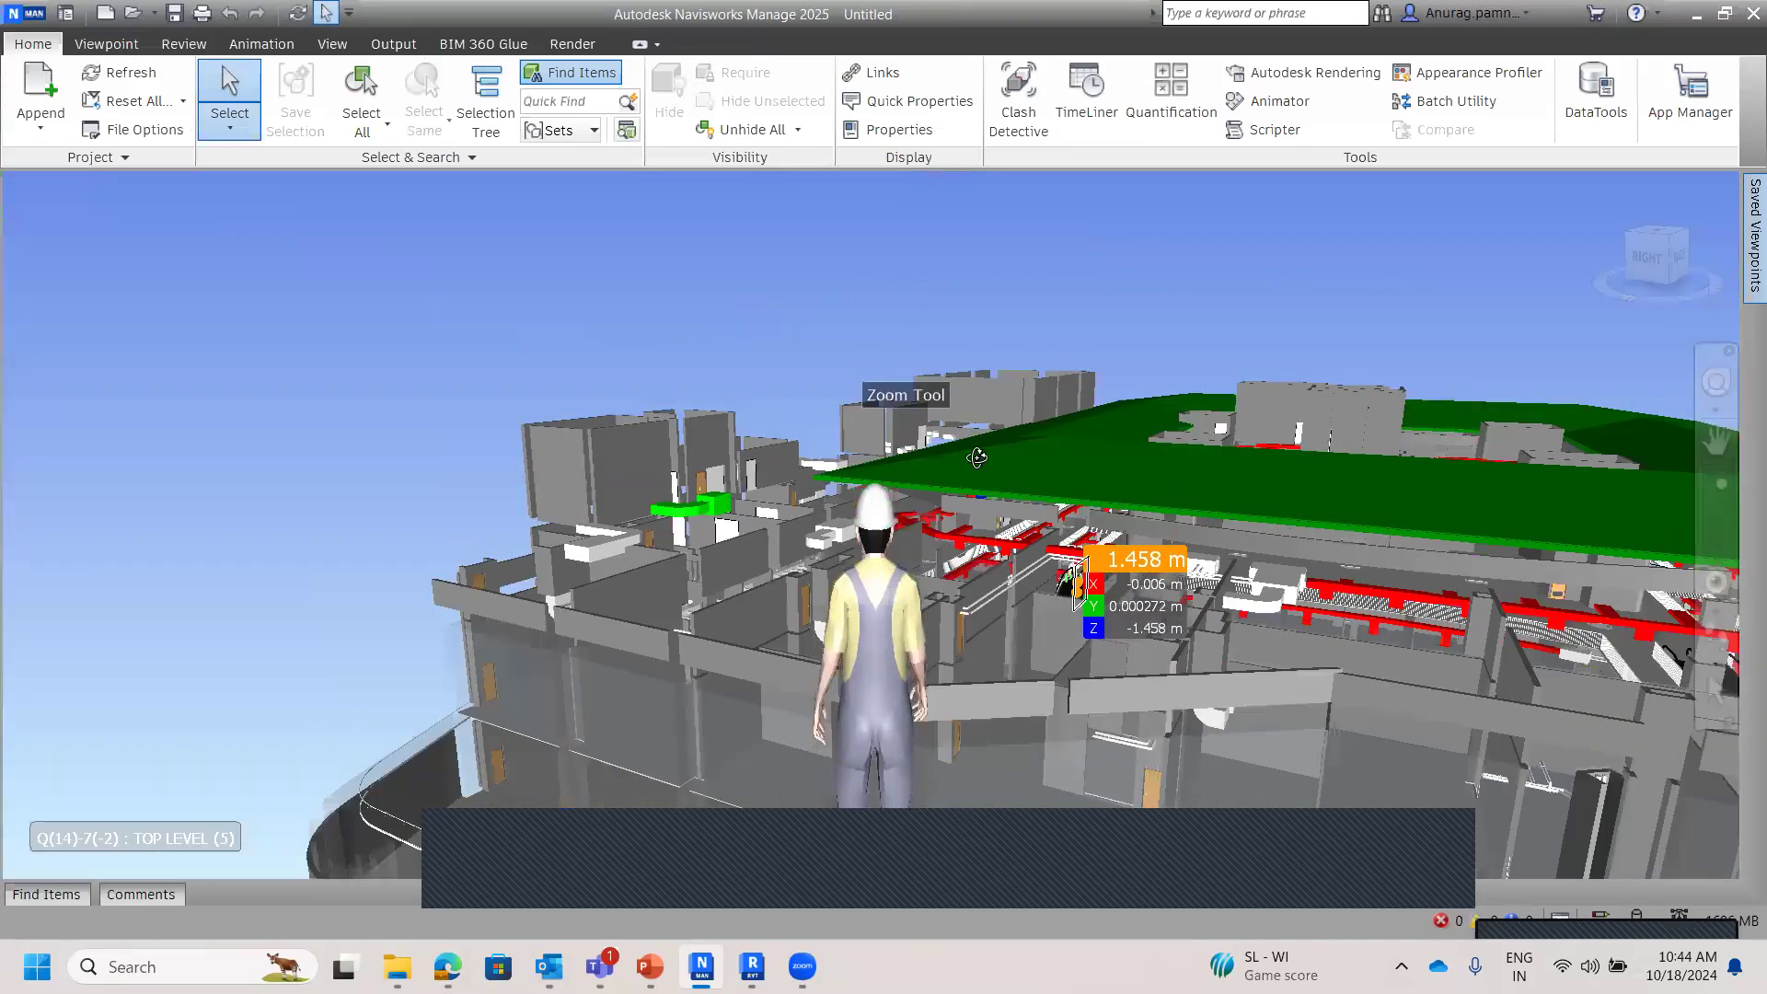
scroll(1077, 550, "up", 4)
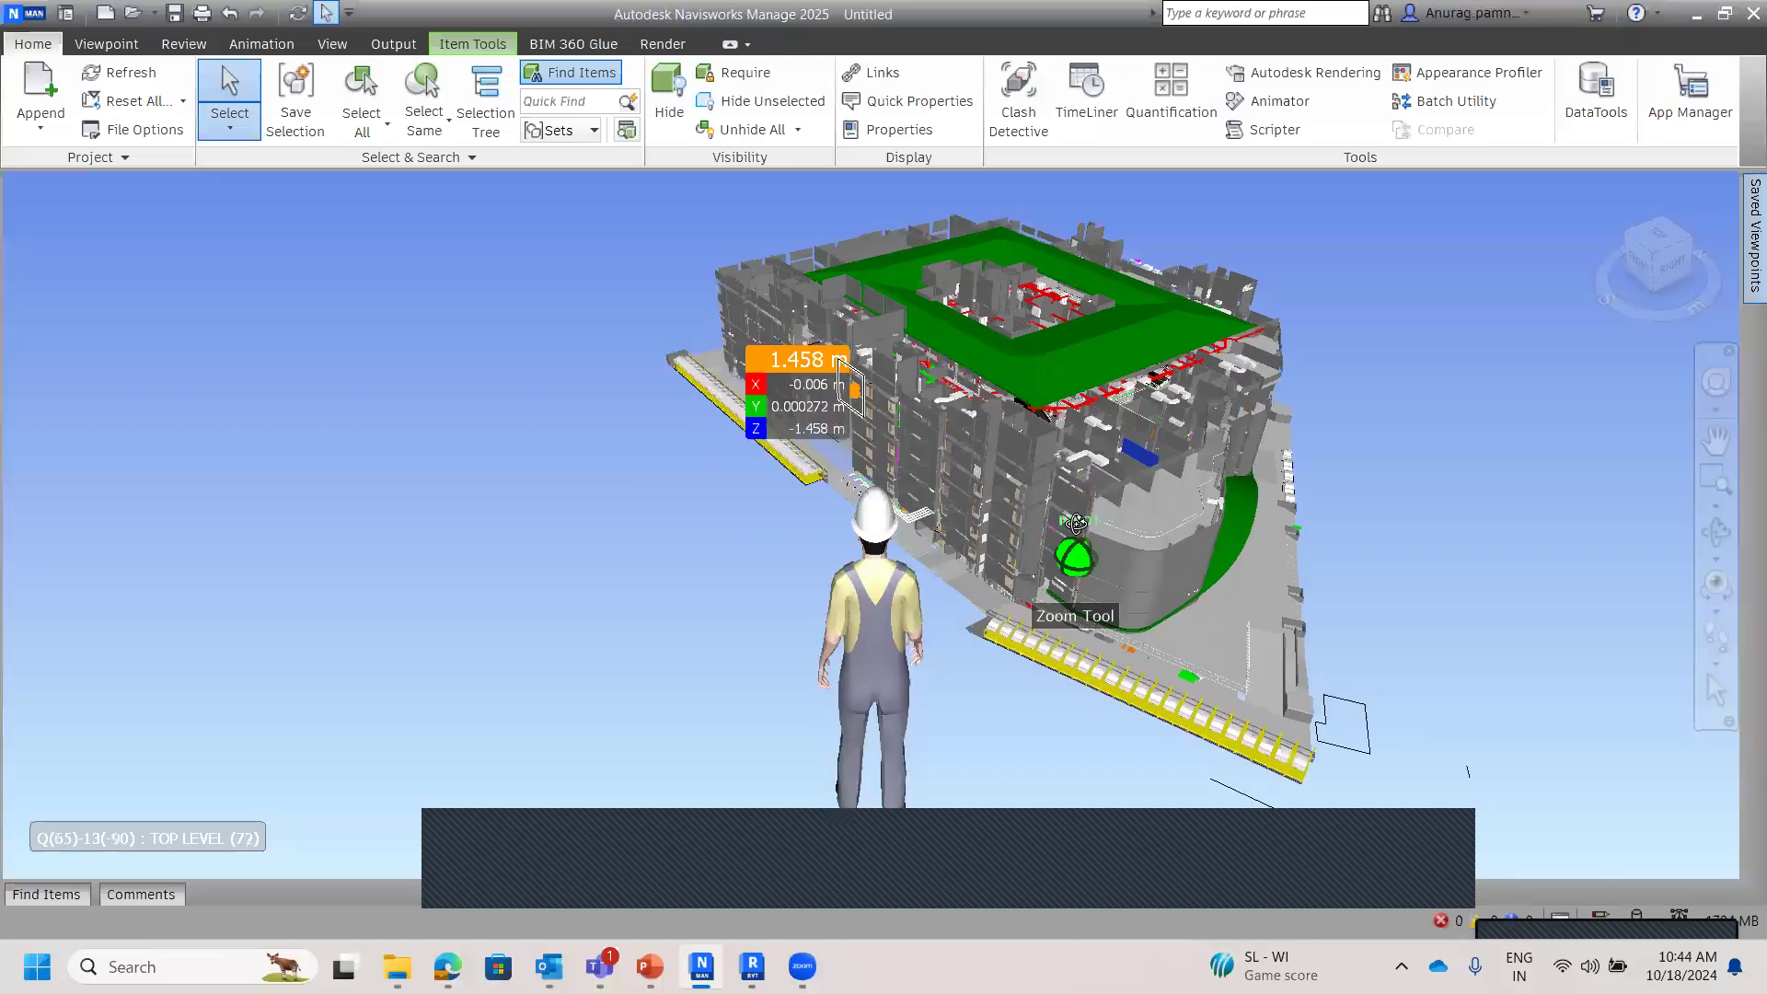
scroll(1086, 474, "down", 3)
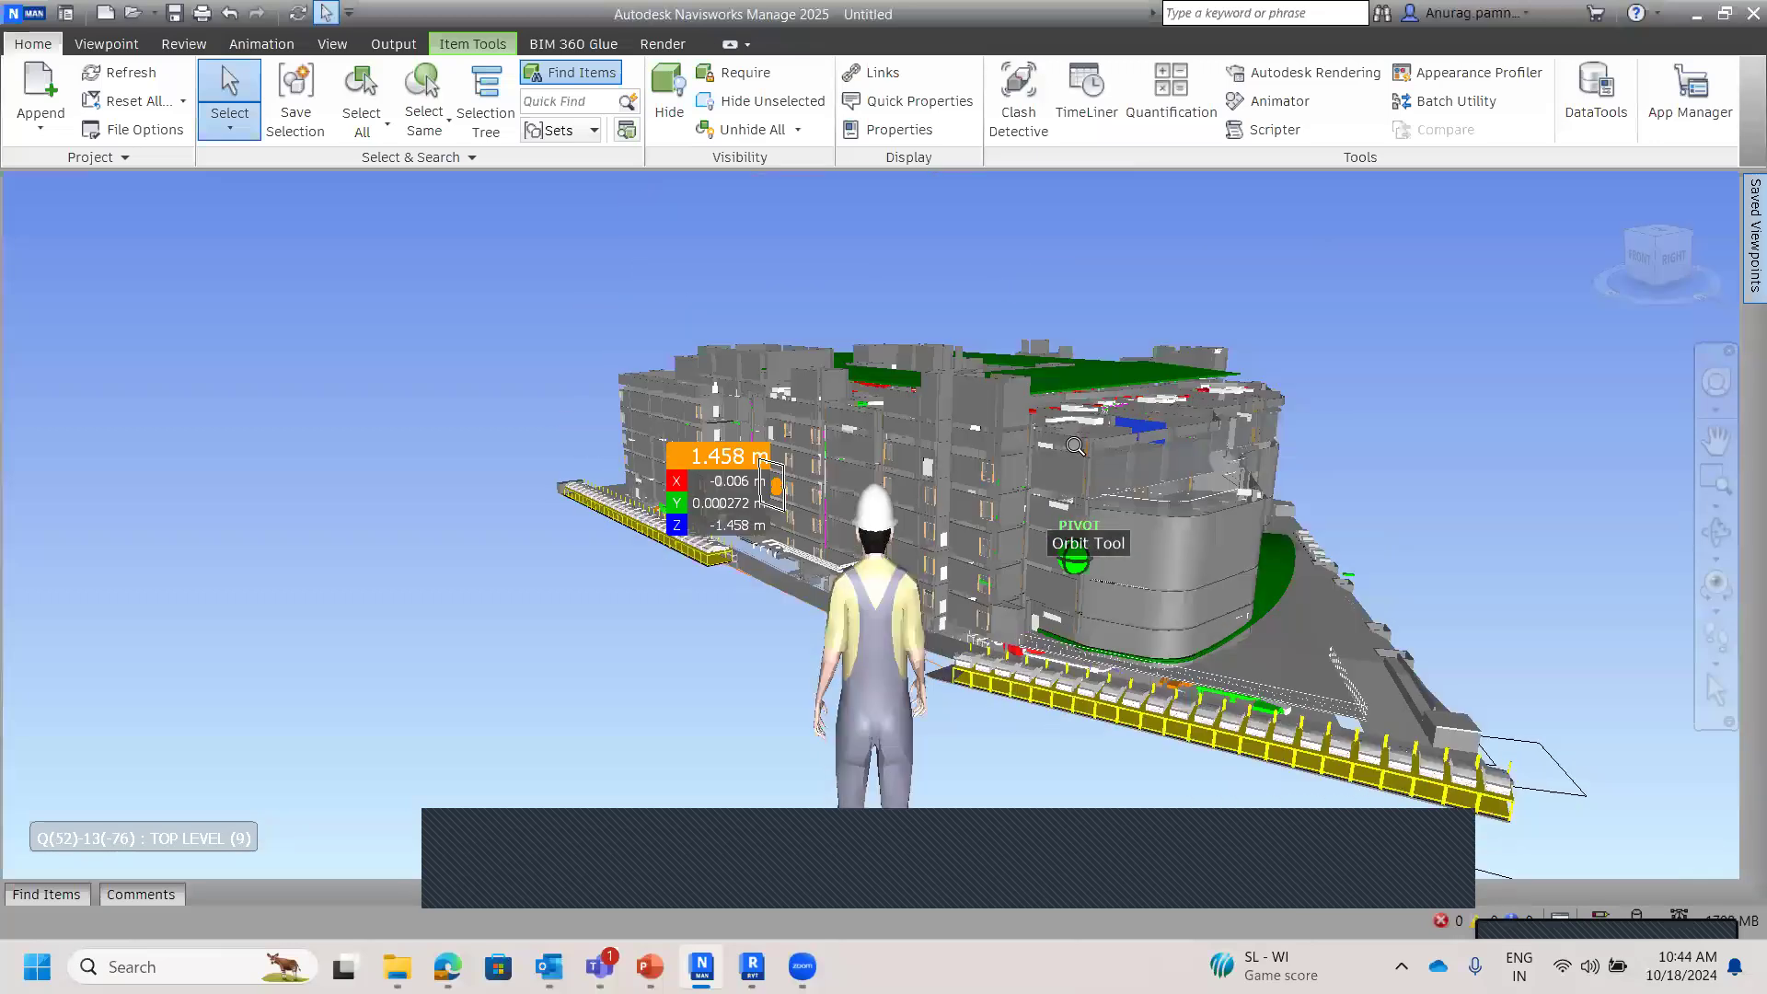
scroll(1074, 445, "up", 1)
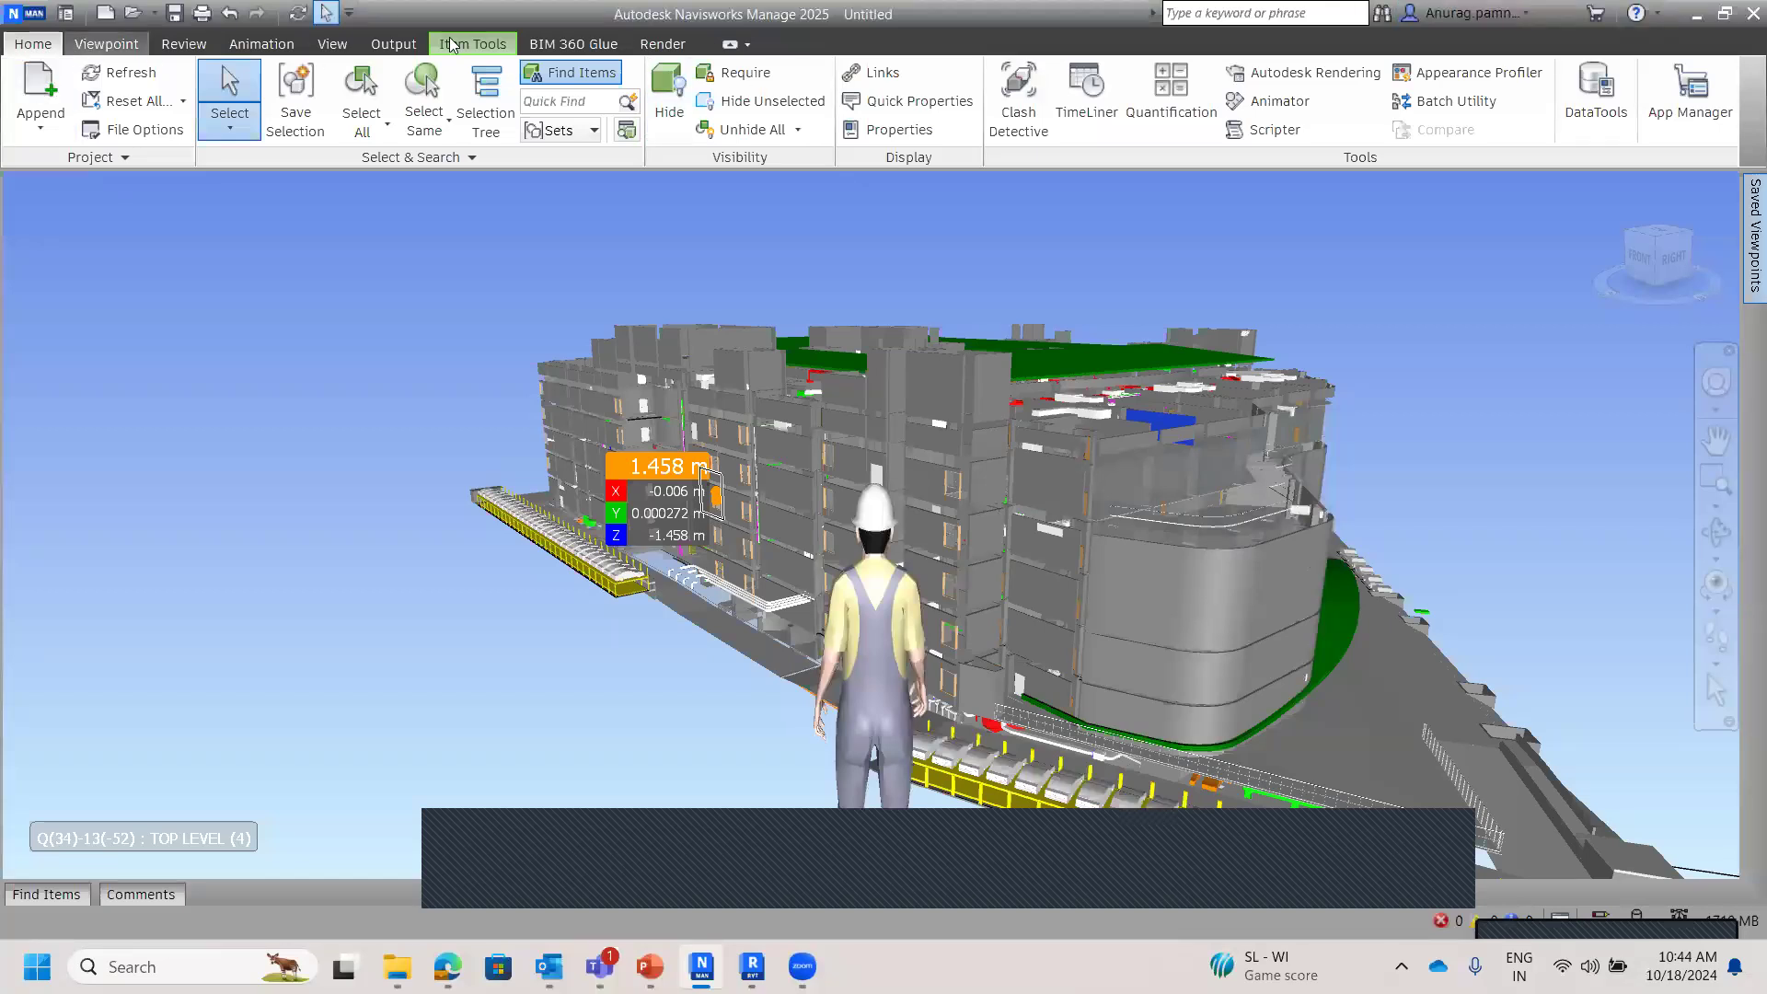
Step: Turn off the Third Person realism option to remove the avatar from the exterior view
left_click(122, 46)
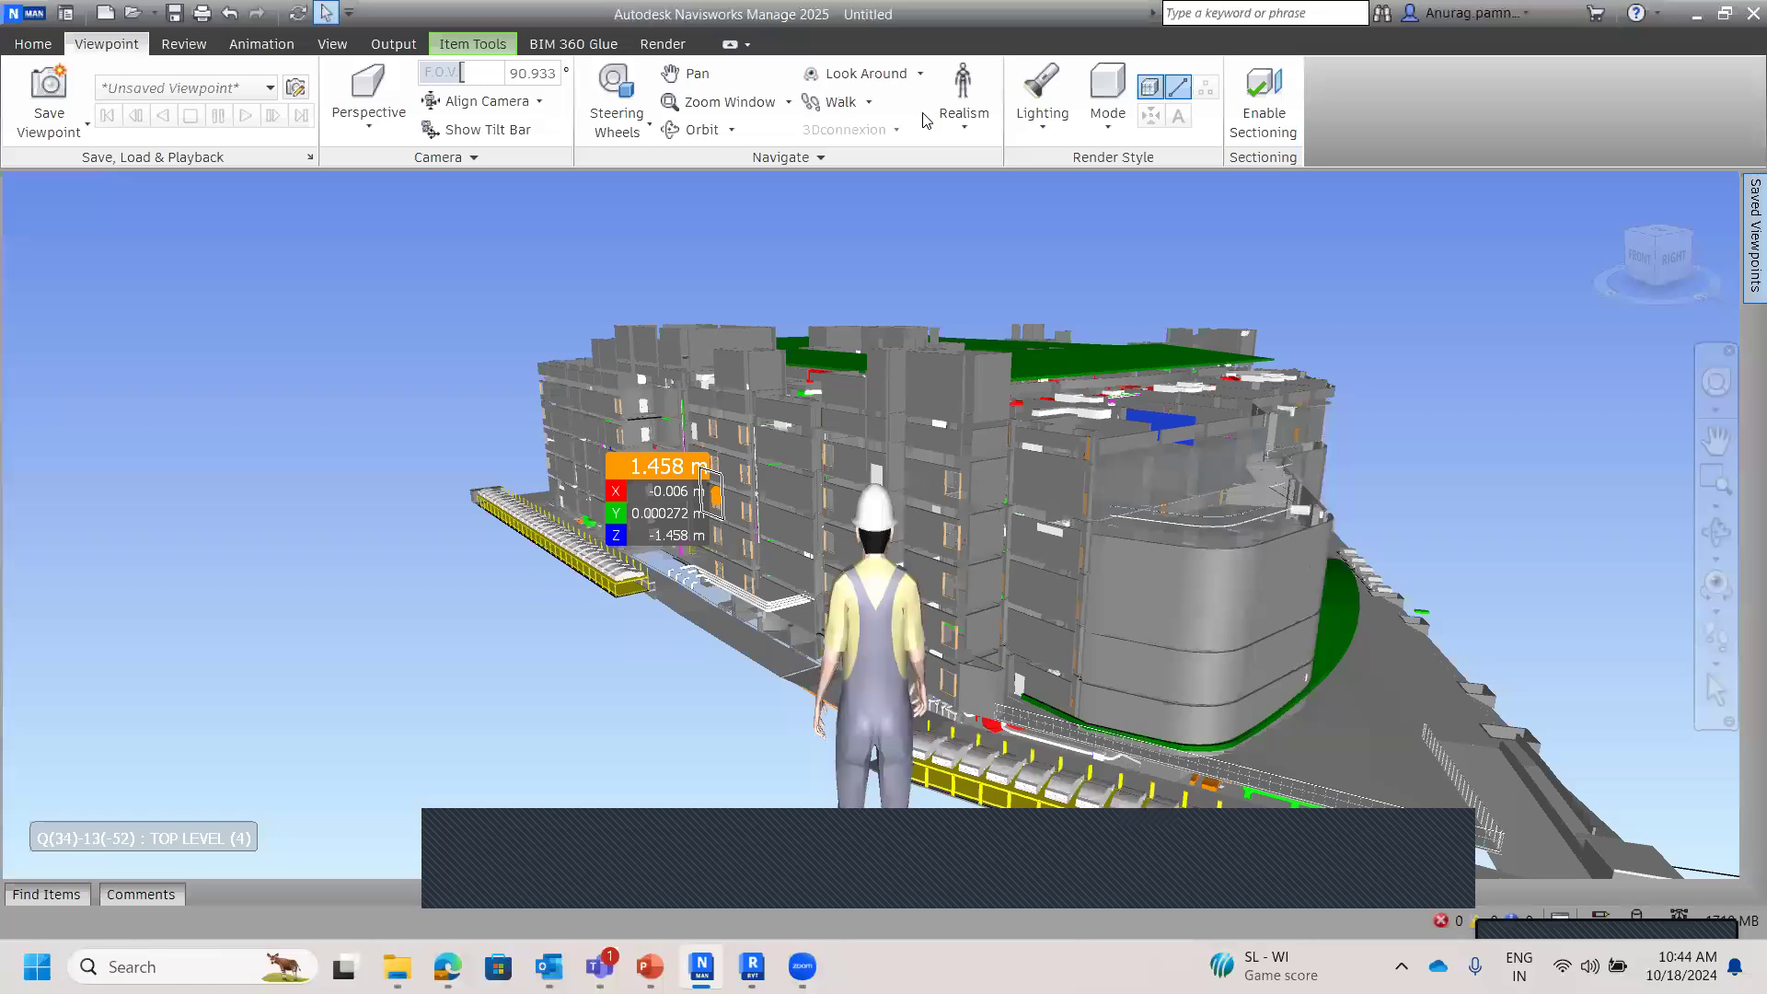
left_click(963, 100)
left_click(989, 234)
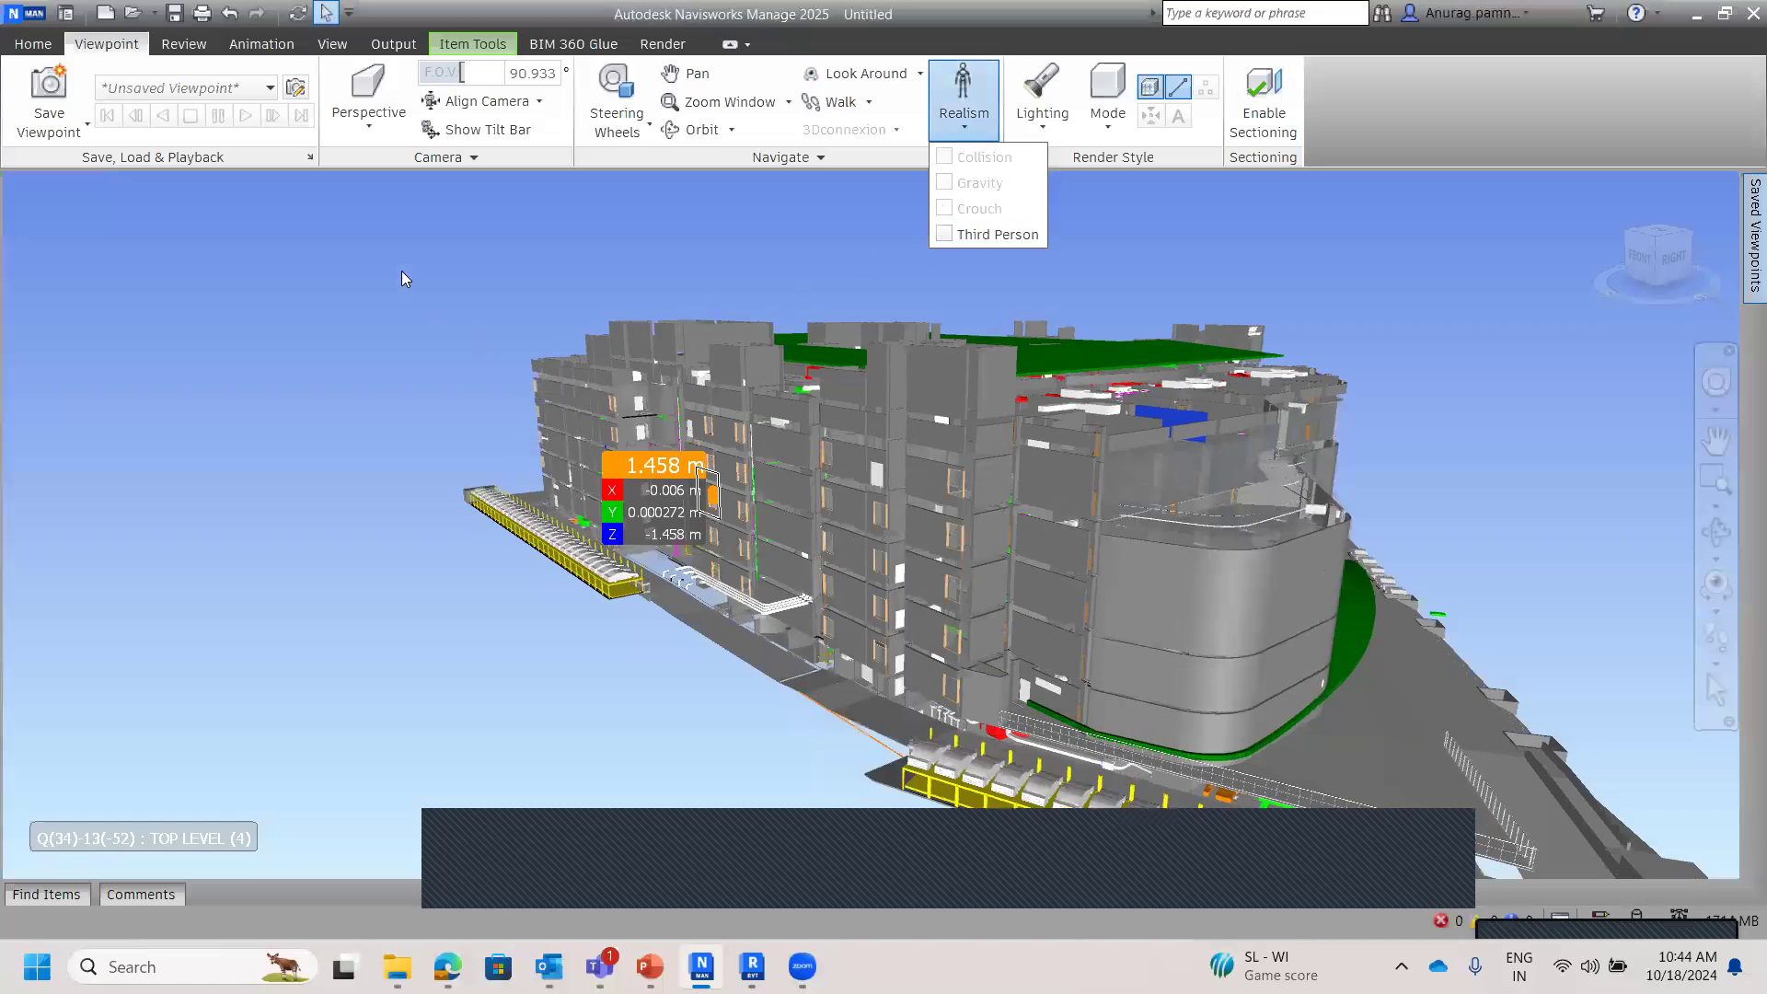
scroll(1068, 531, "up", 1)
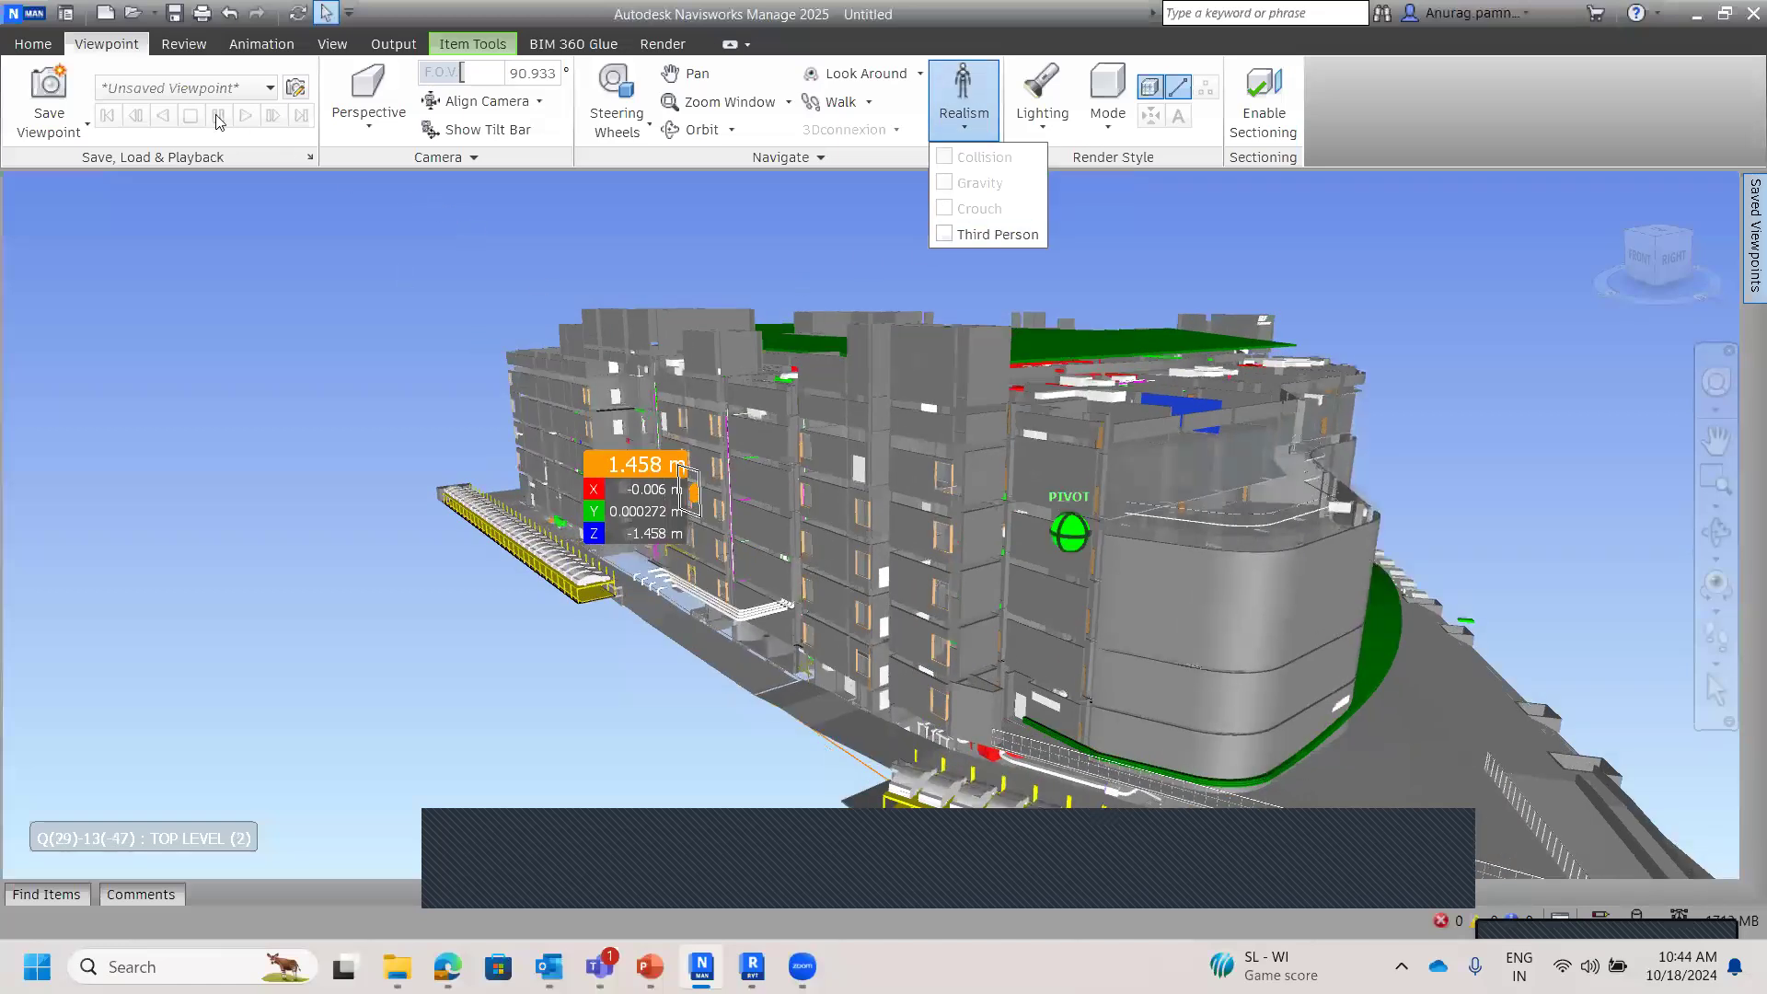
Step: Open Clash Detective and add a clash test named "Arch vs Hvac"
left_click(42, 45)
left_click(1019, 116)
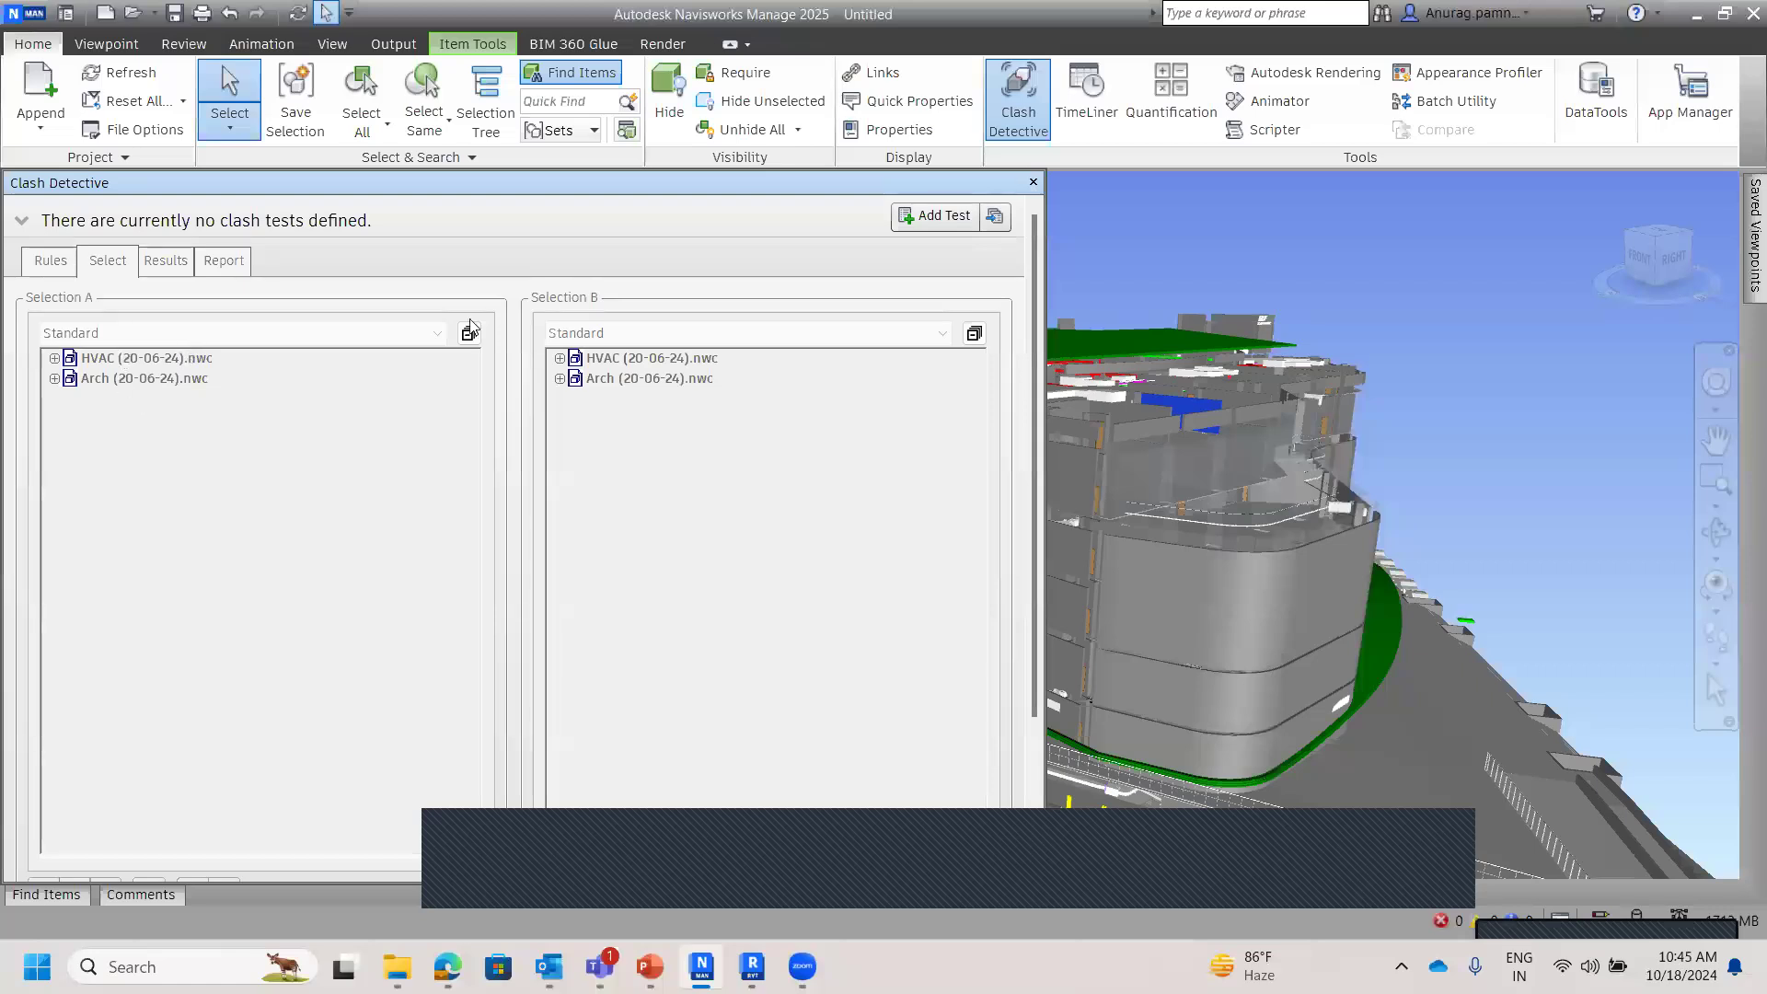
left_click(942, 216)
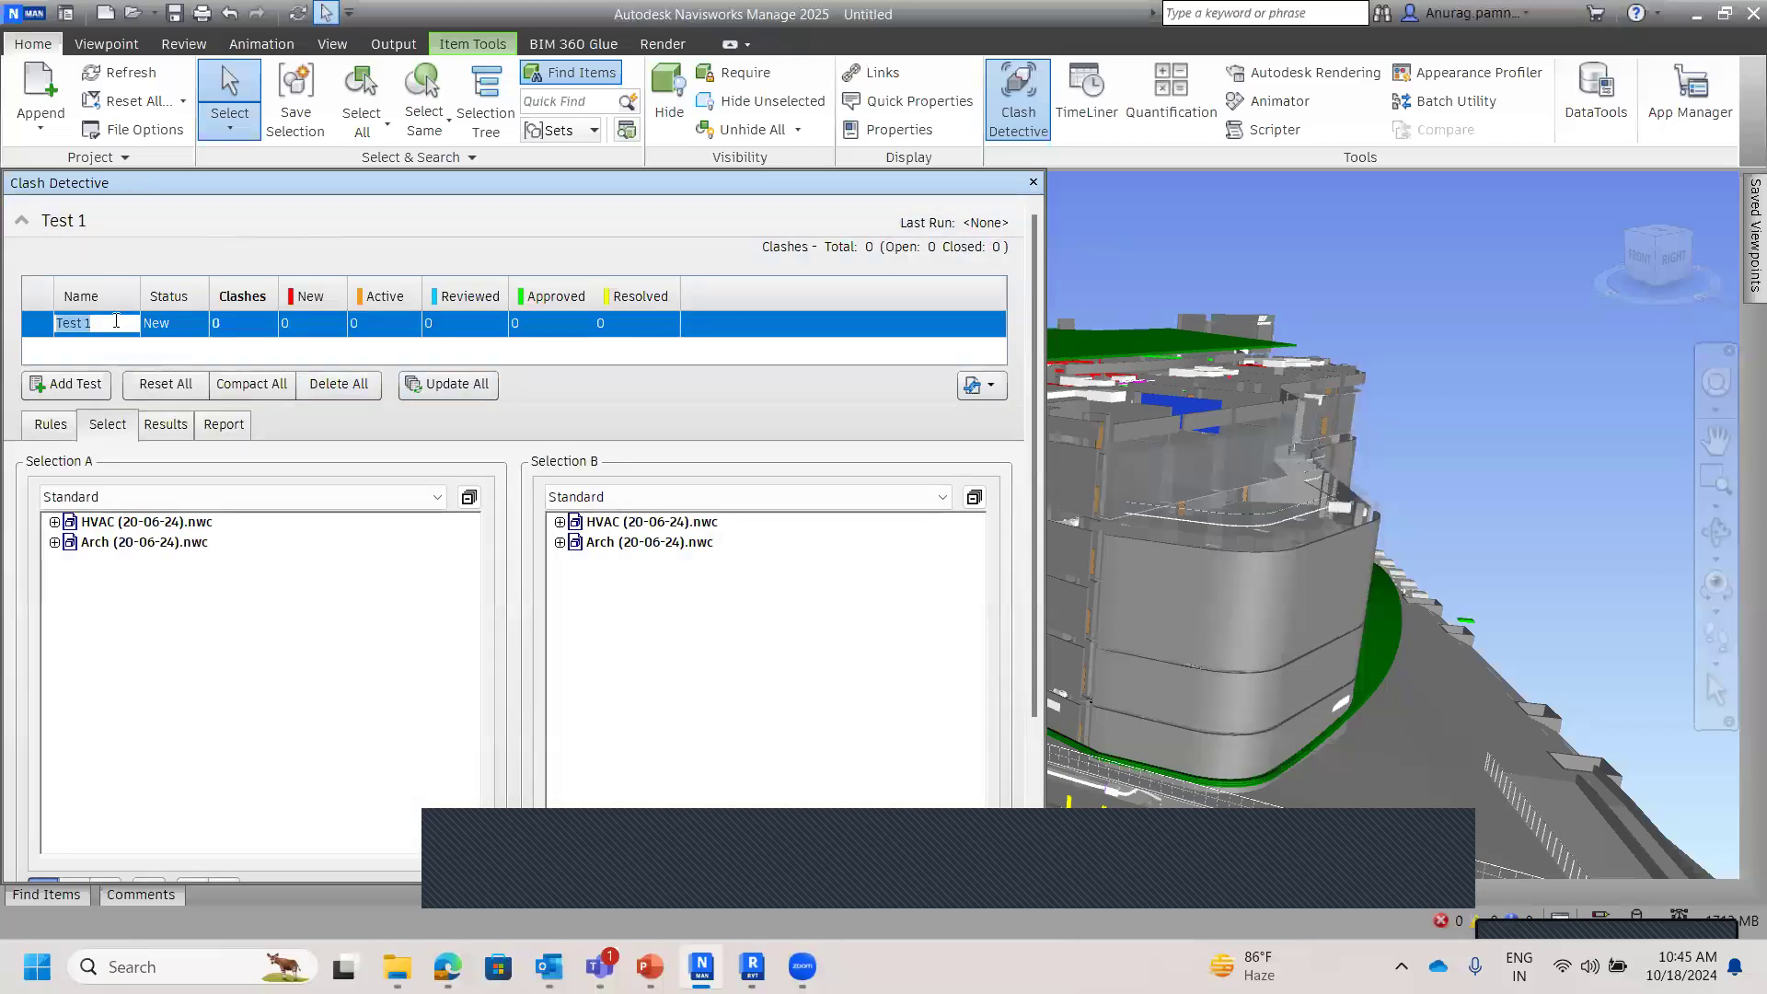
type("Arch vs Hvac")
Step: Run the clash test with Arch (20-06-24).nwc as Selection A and HVAC (20-06-24).nwc as Selection B
left_click(102, 546)
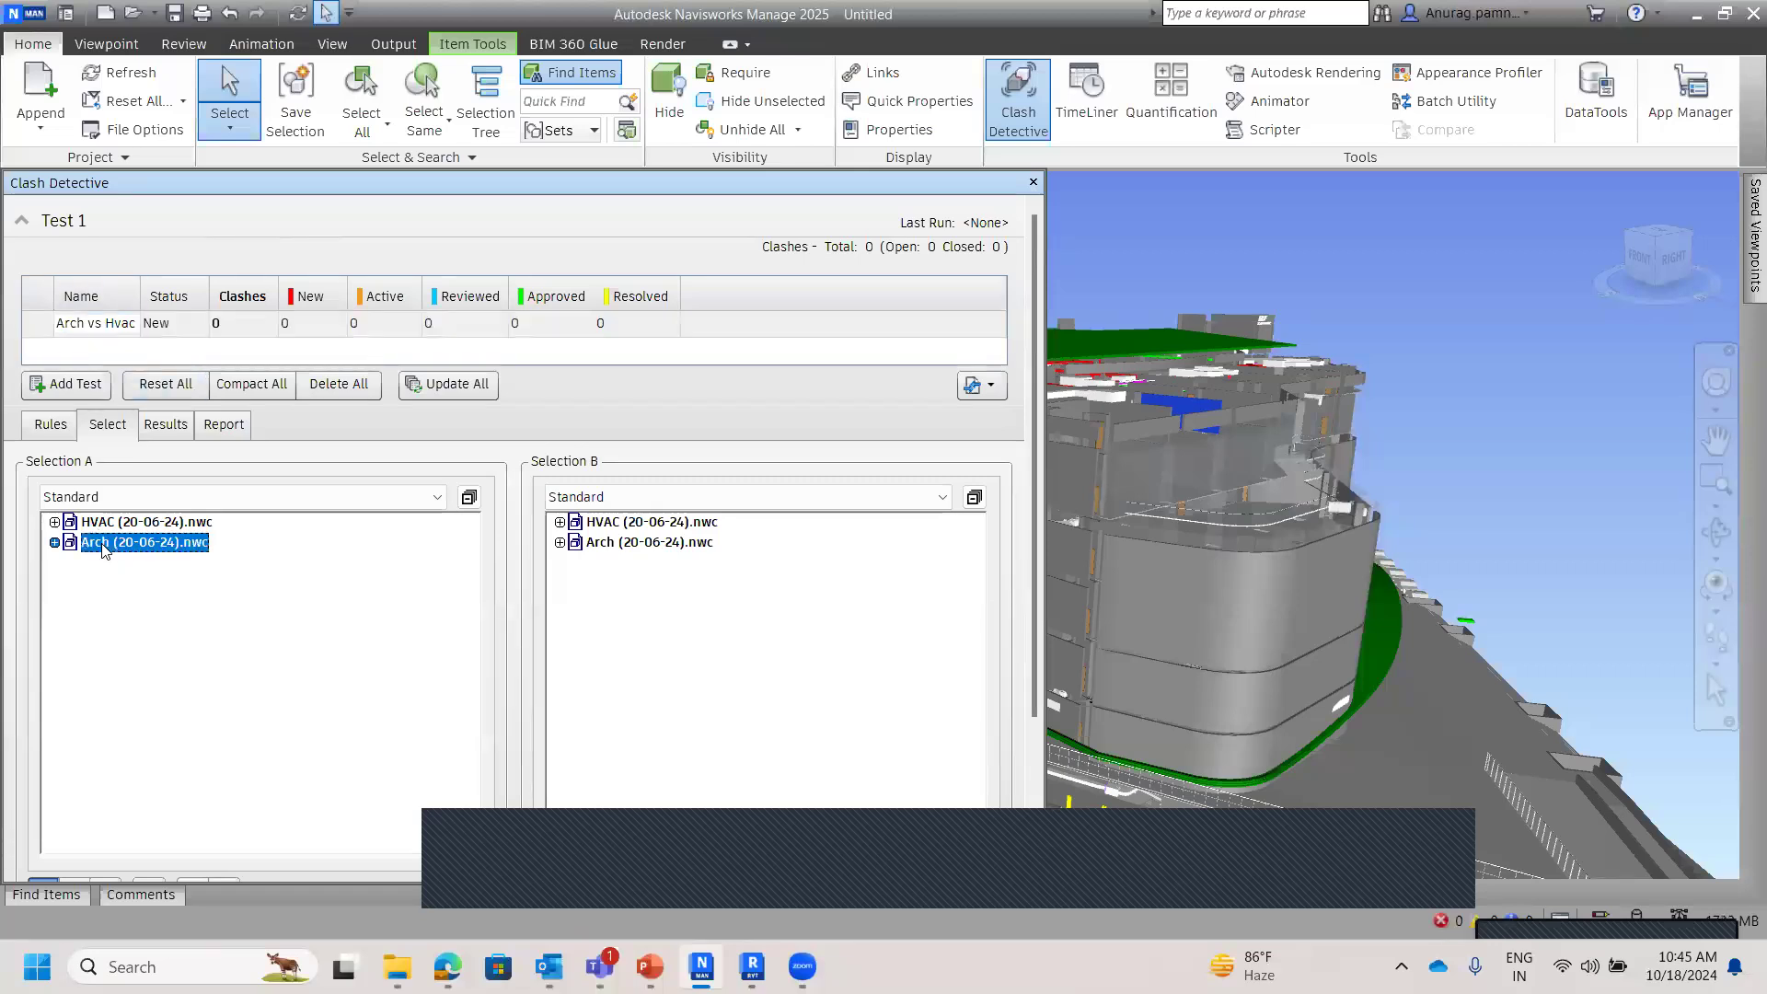
left_click(597, 524)
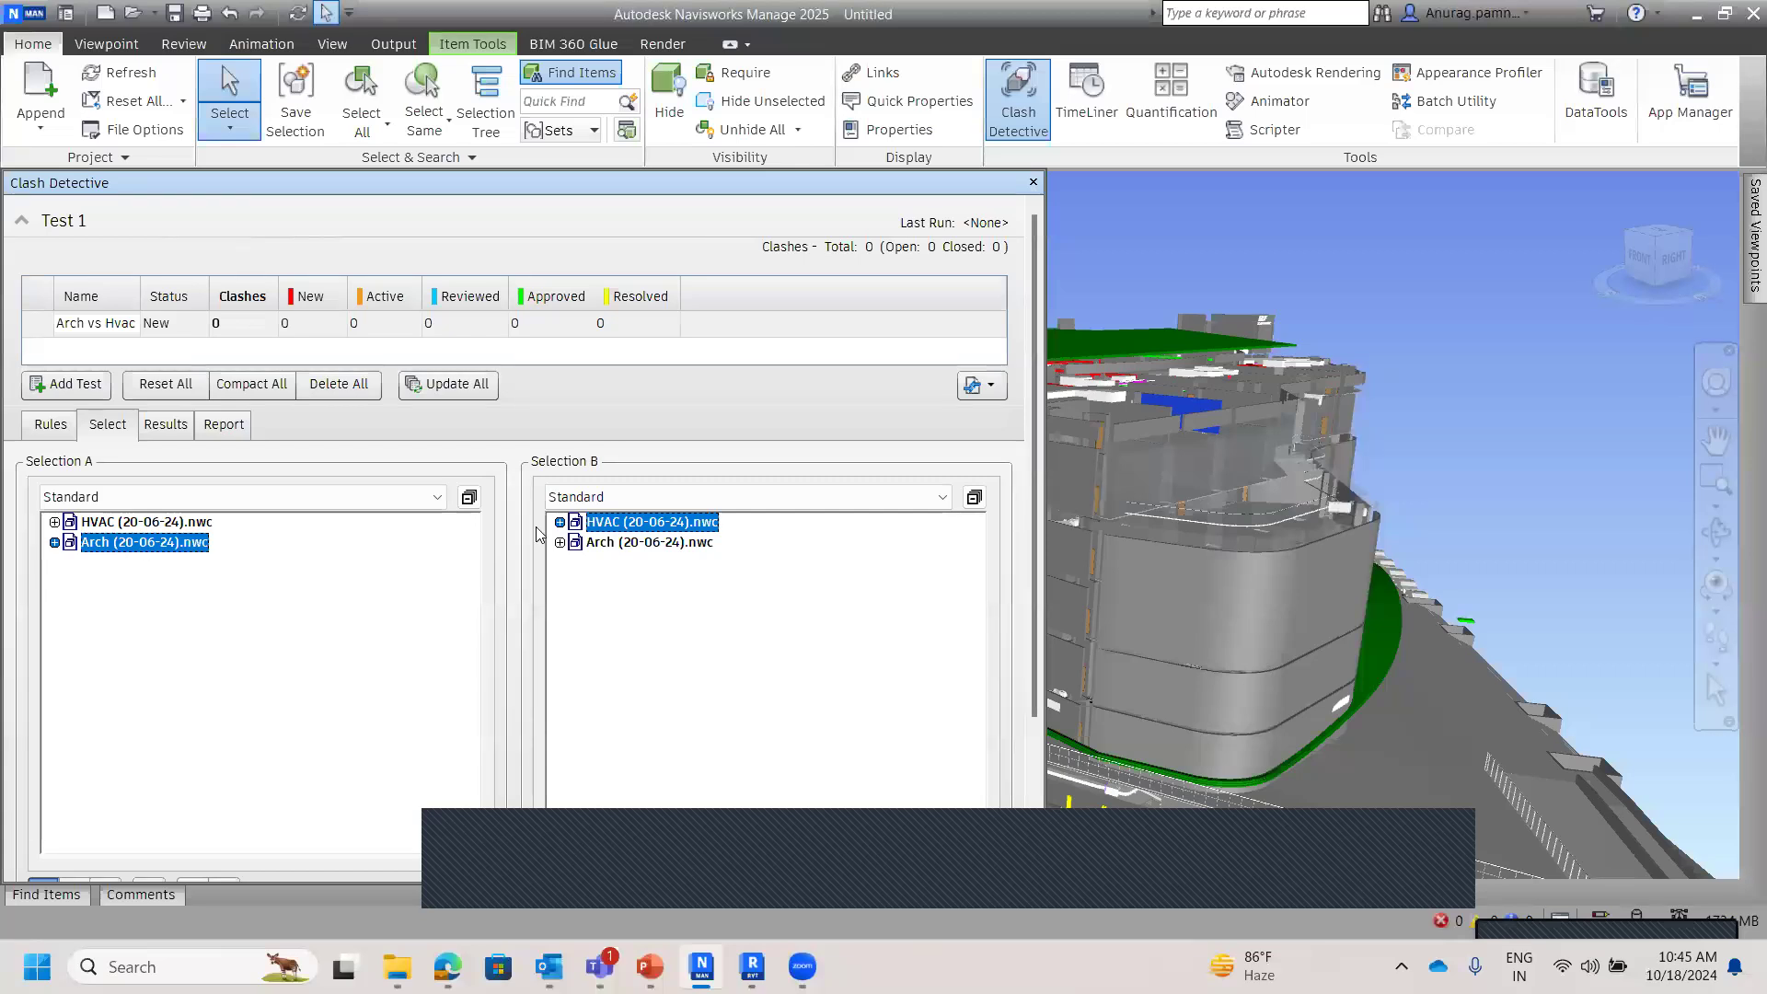
left_click_drag(1035, 440, 1033, 653)
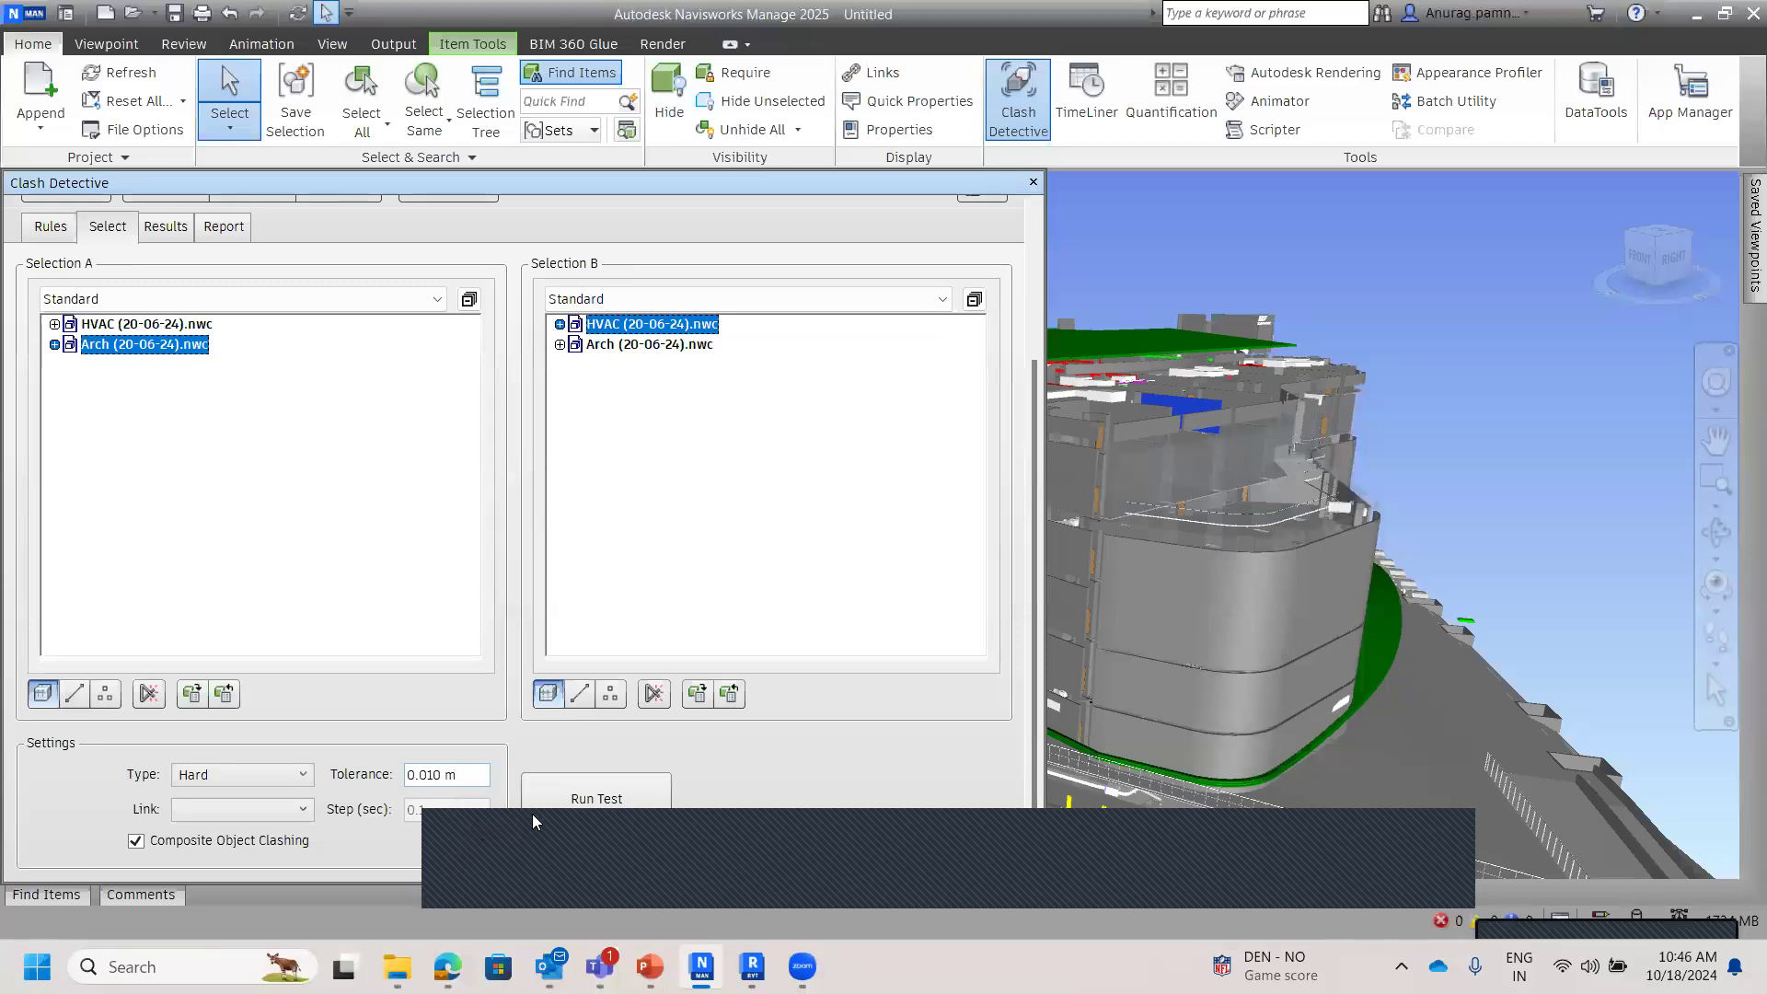
scroll(612, 807, "up", 3)
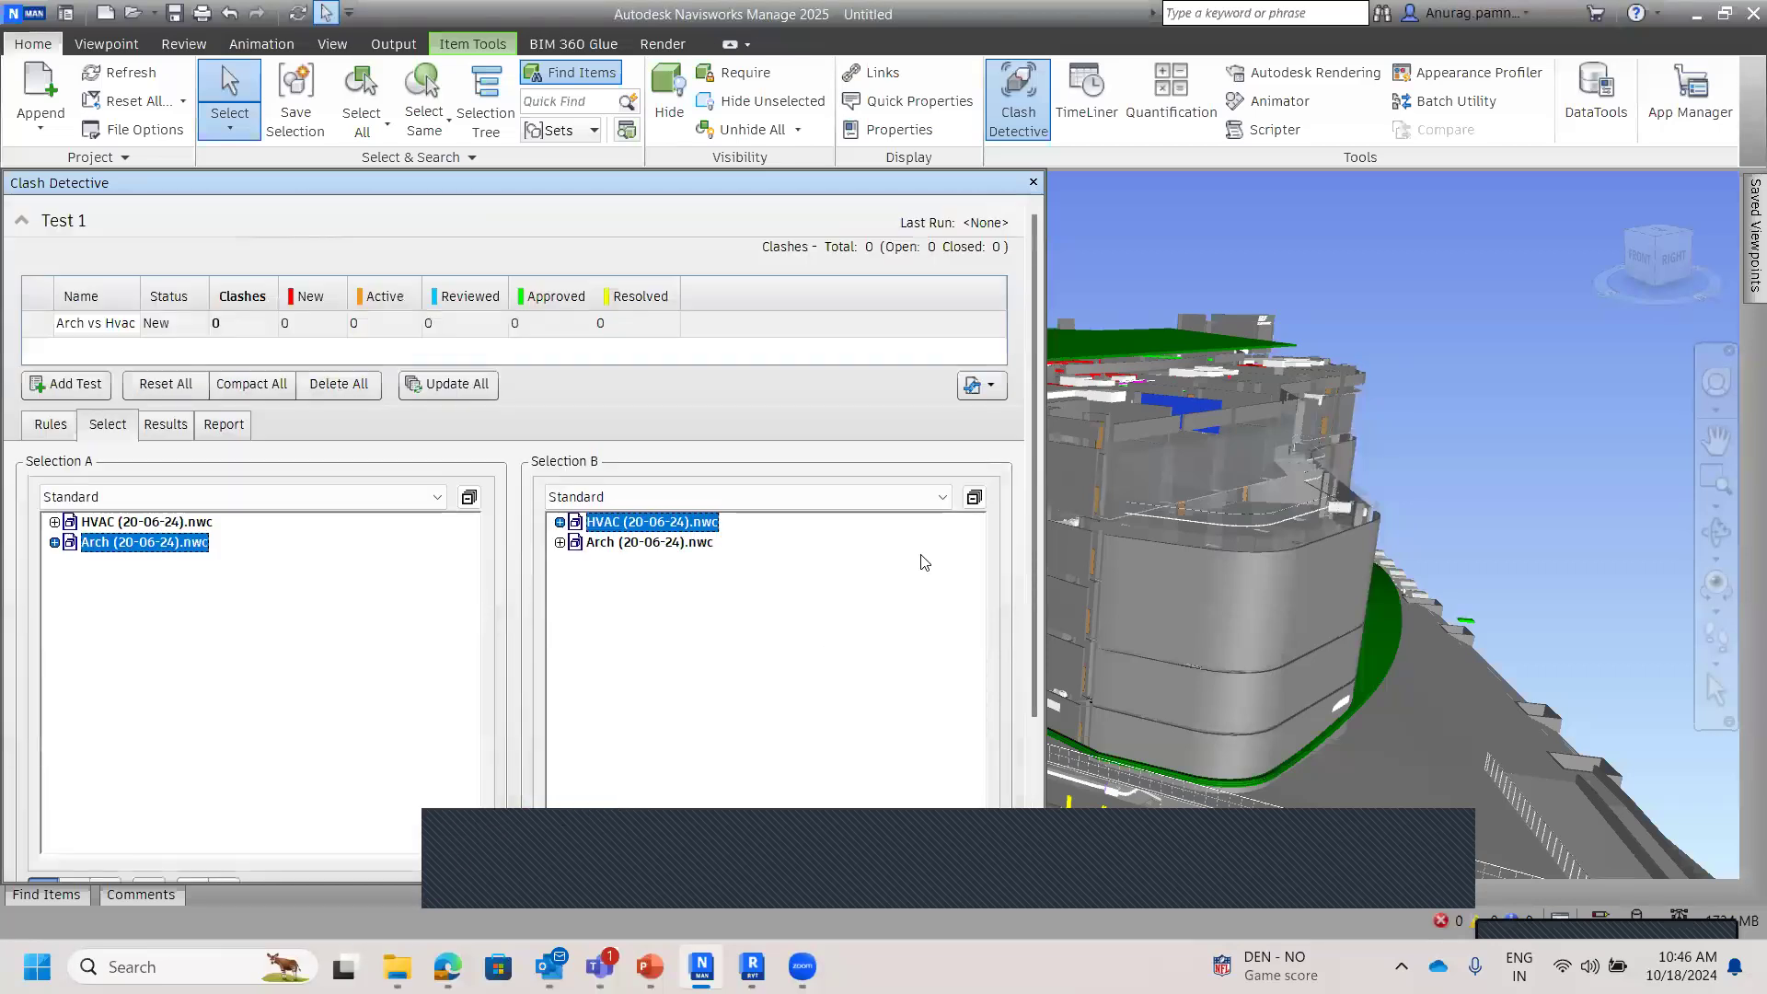
scroll(1037, 468, "down", 3)
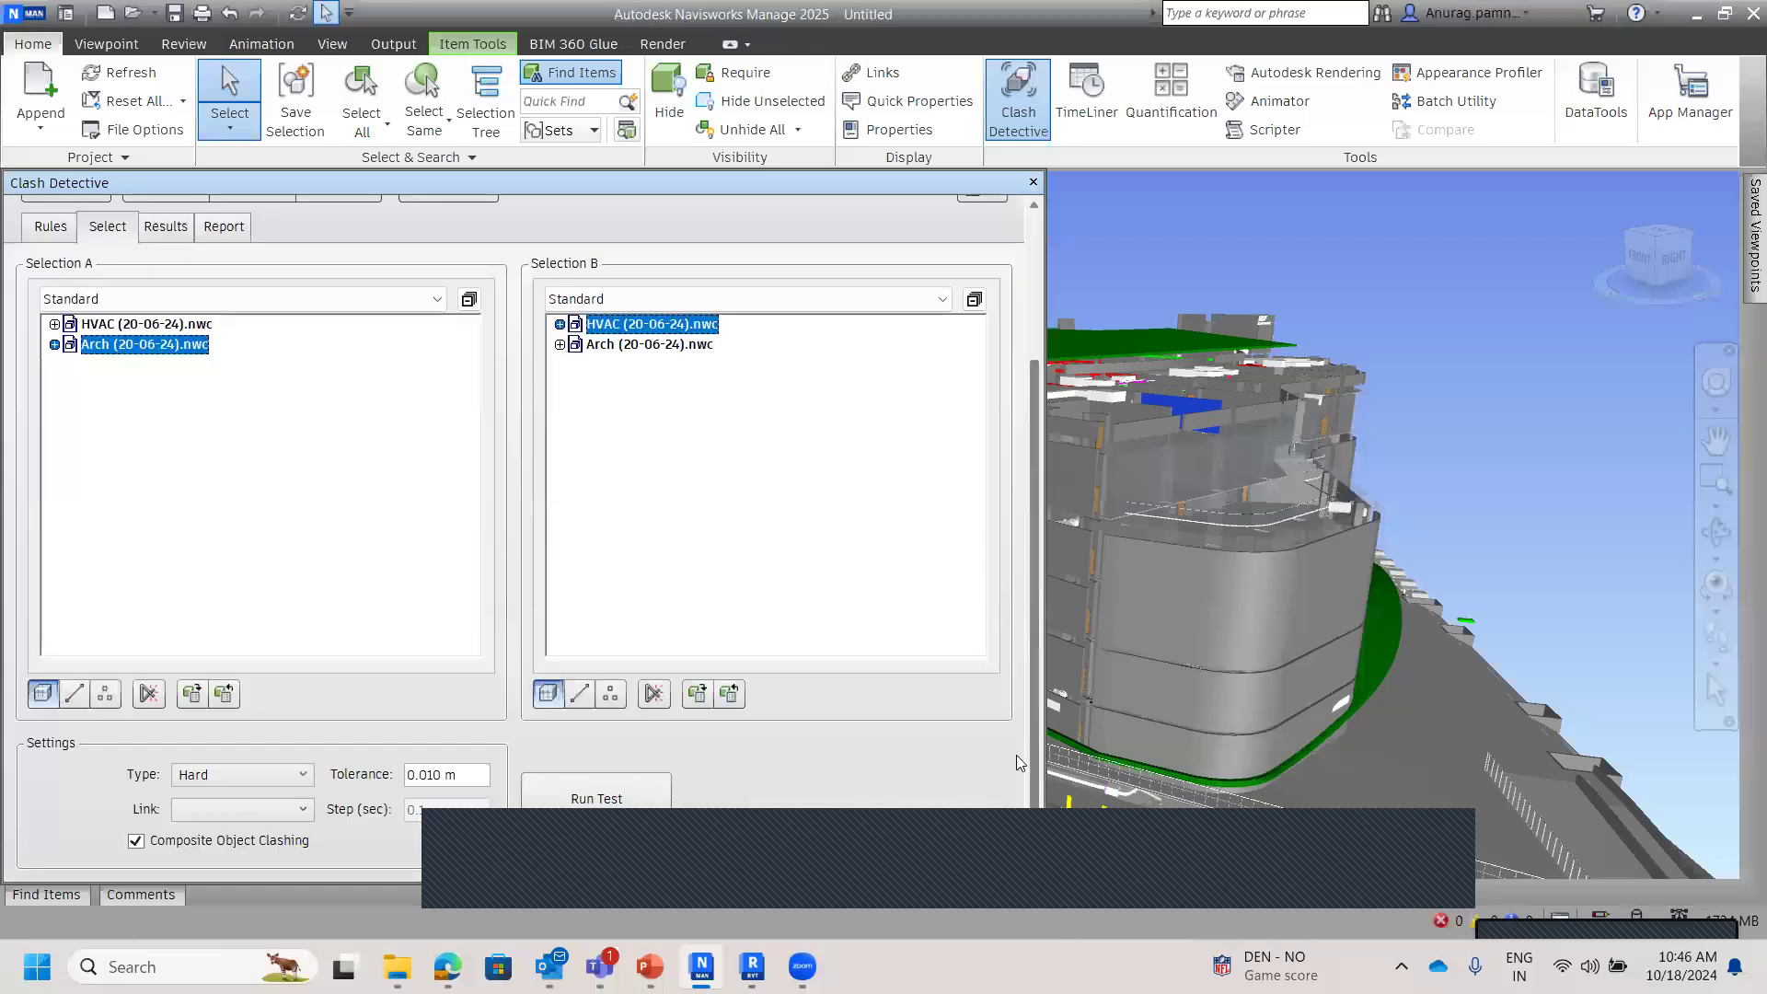
left_click(573, 803)
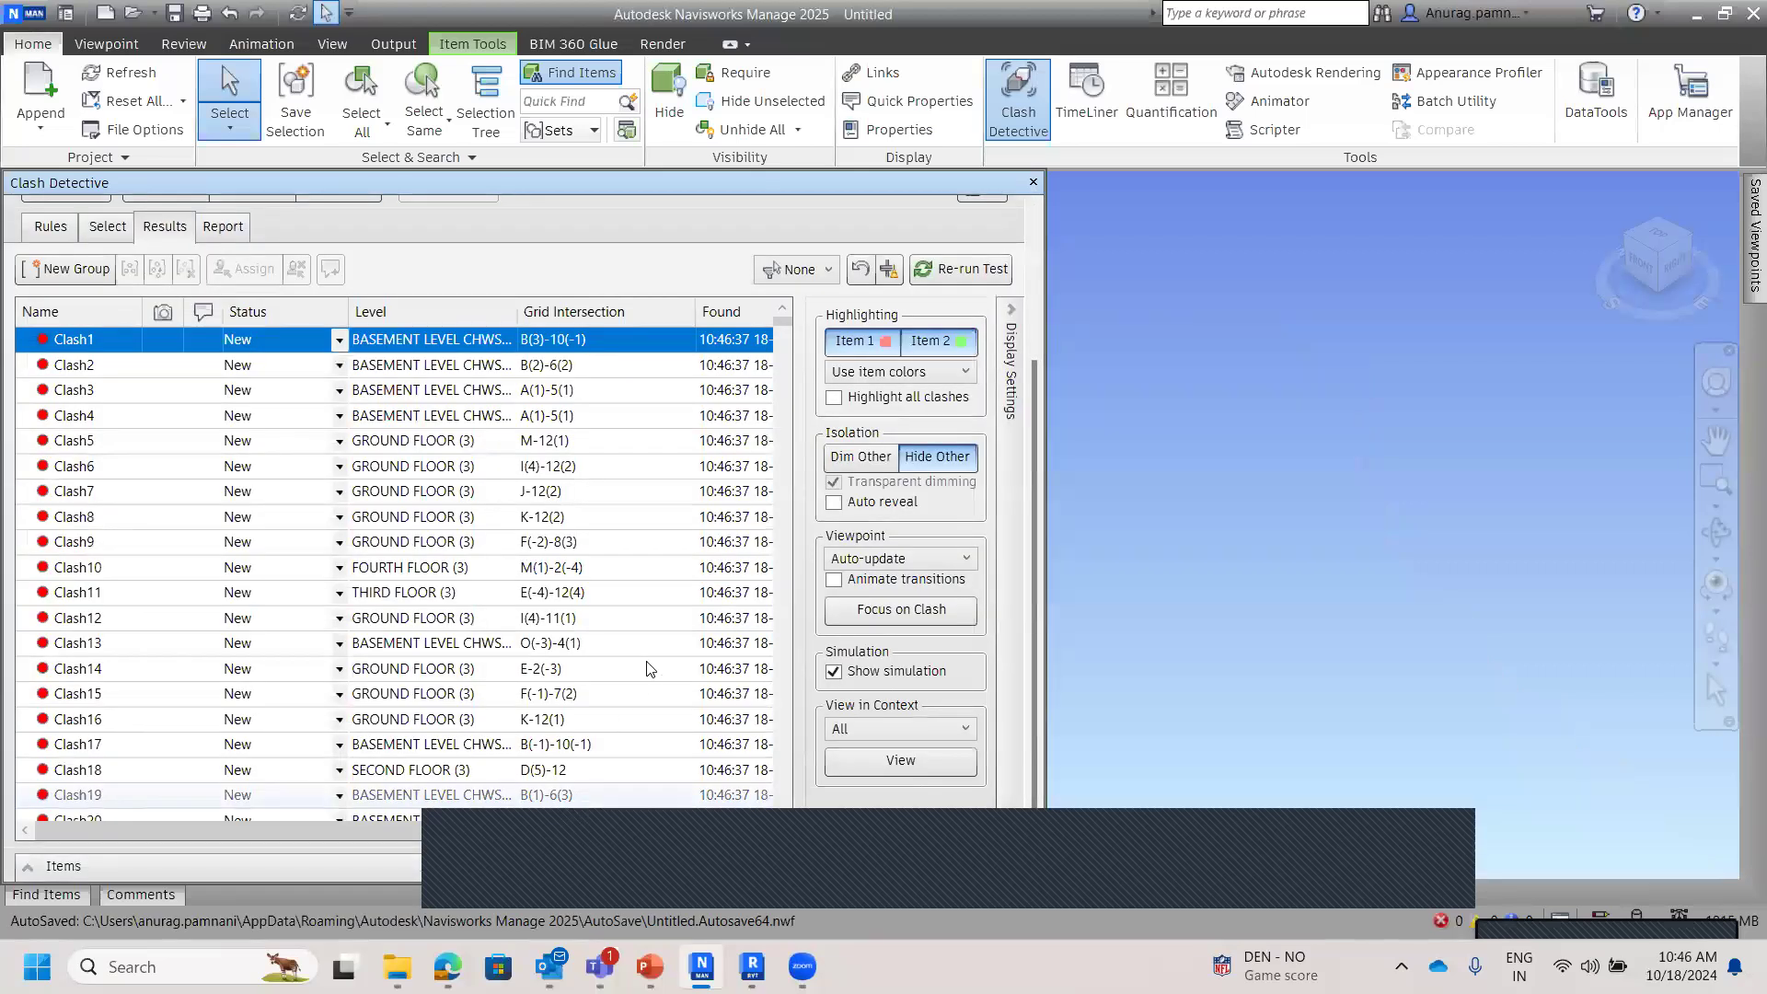
Step: Set the clash isolation to Dim Other, examine Clash1 within the dimmed model, and return to the test summary
scroll(1248, 532, "down", 2)
scroll(1301, 520, "down", 3)
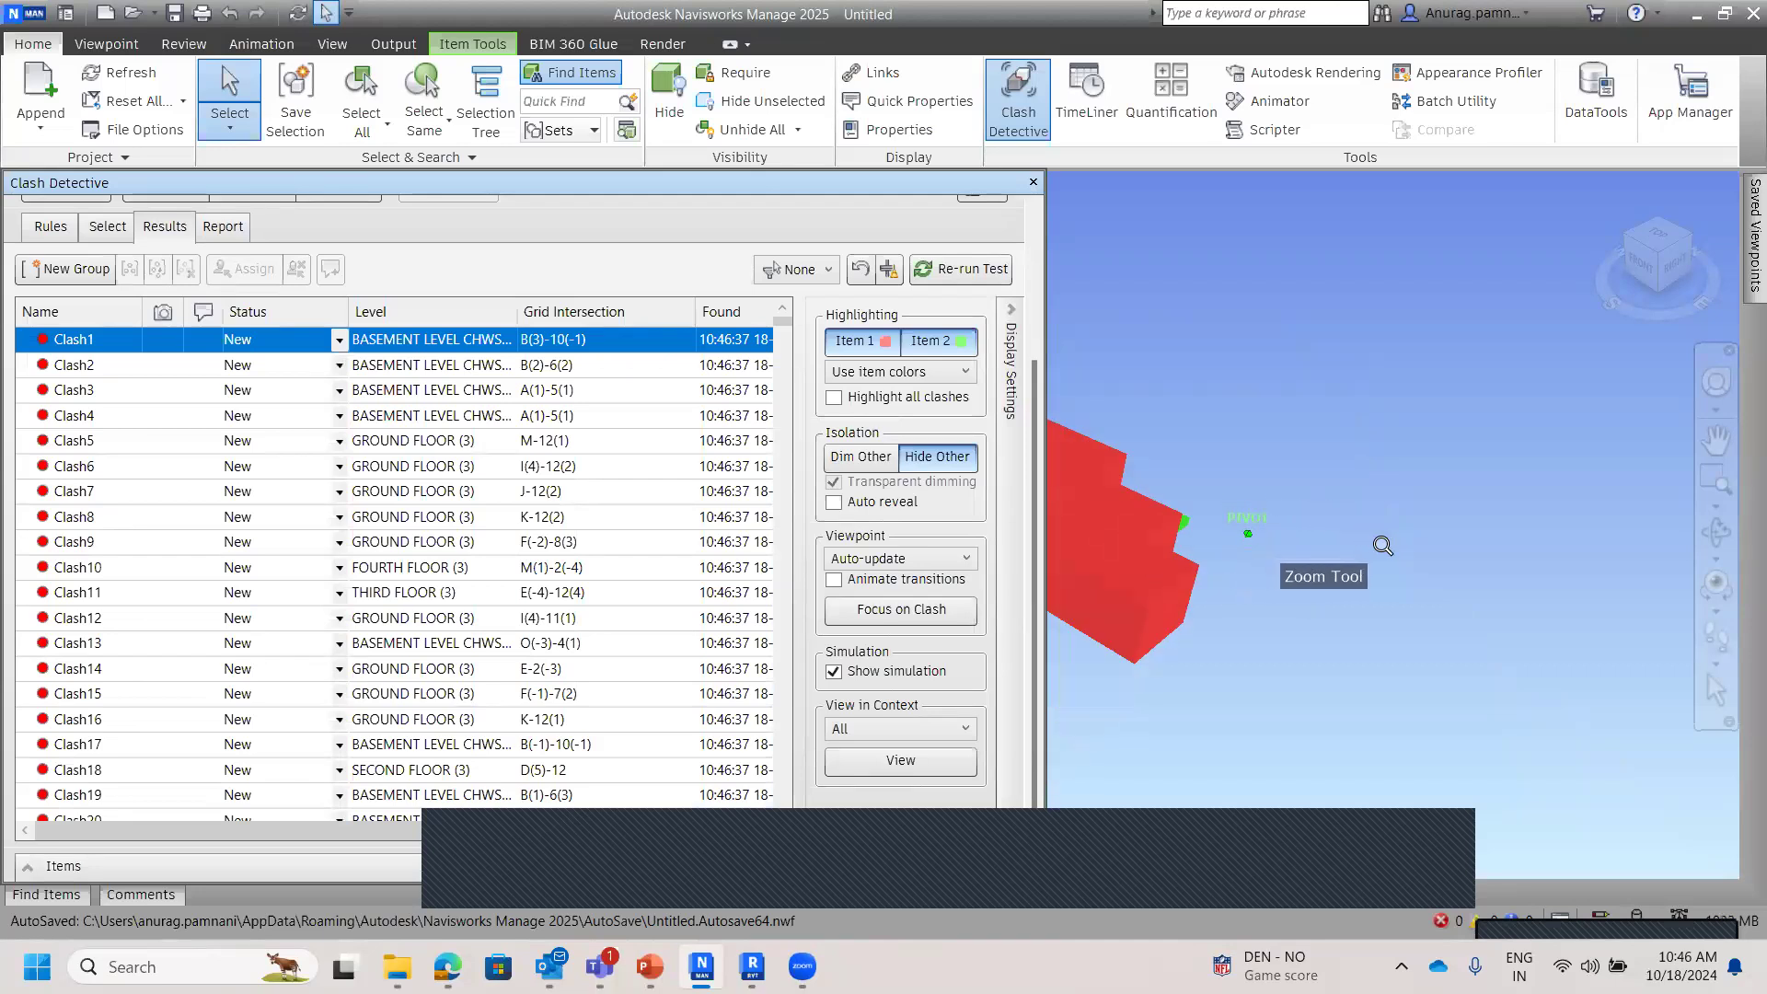
scroll(1197, 599, "down", 2)
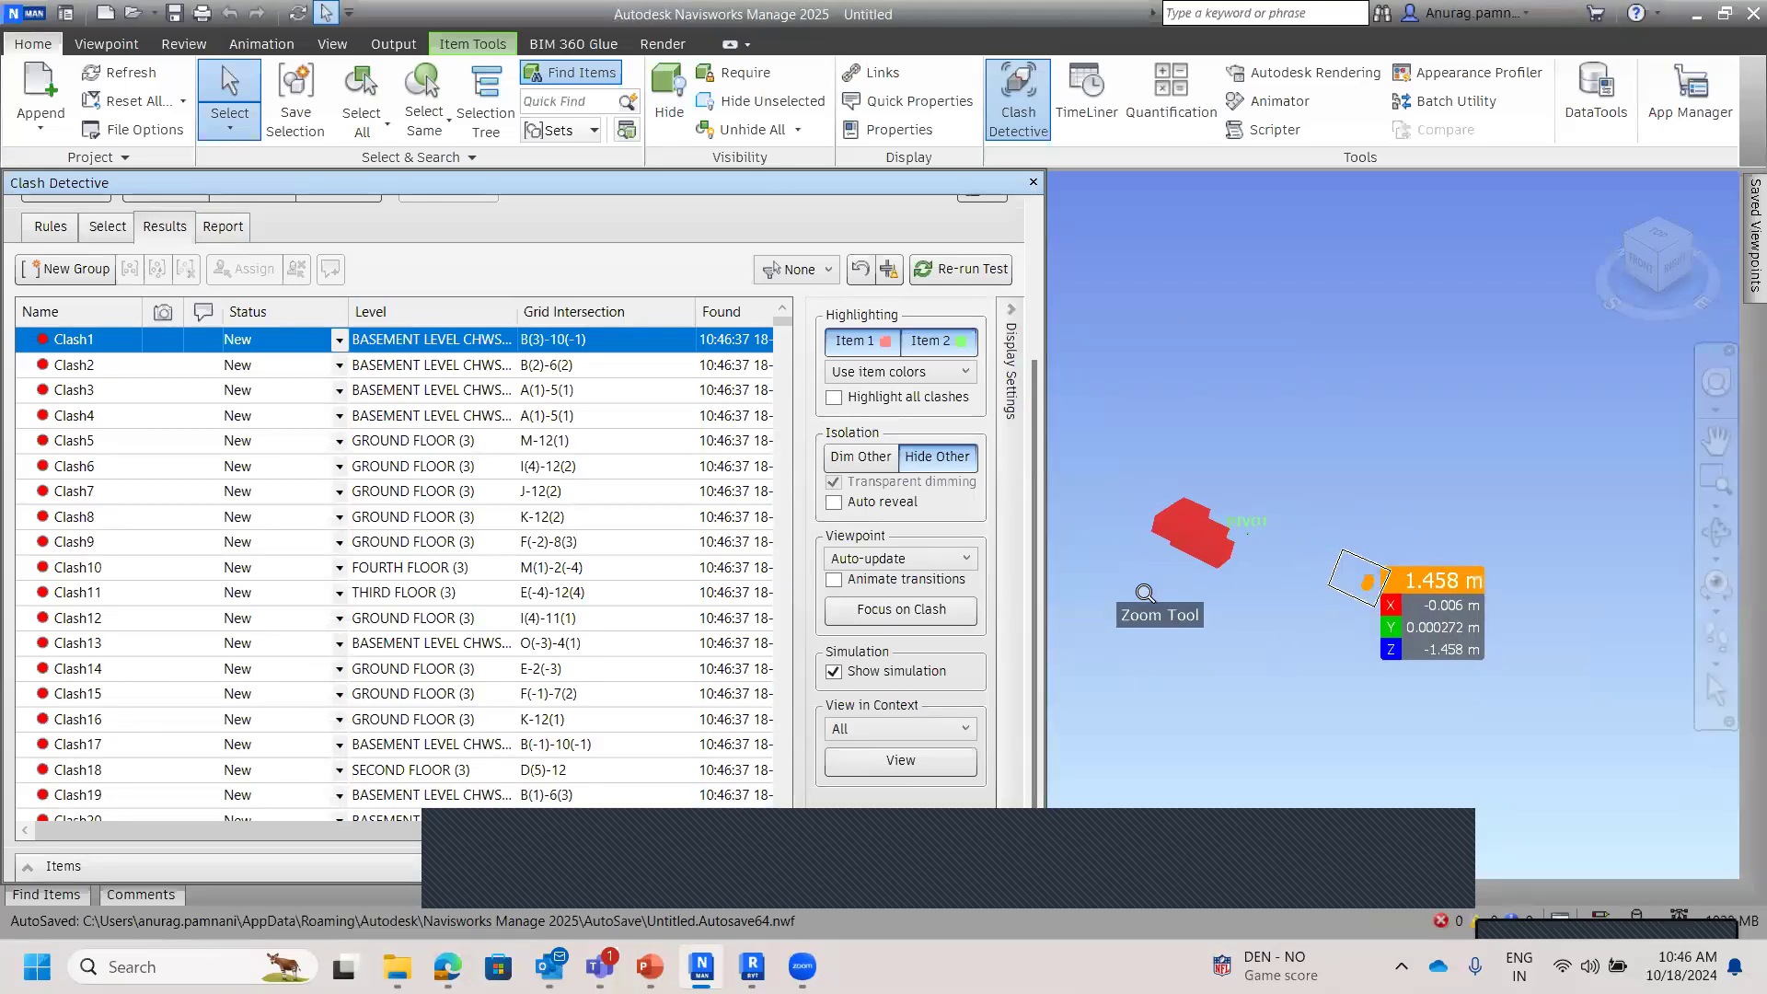
scroll(1137, 635, "up", 1)
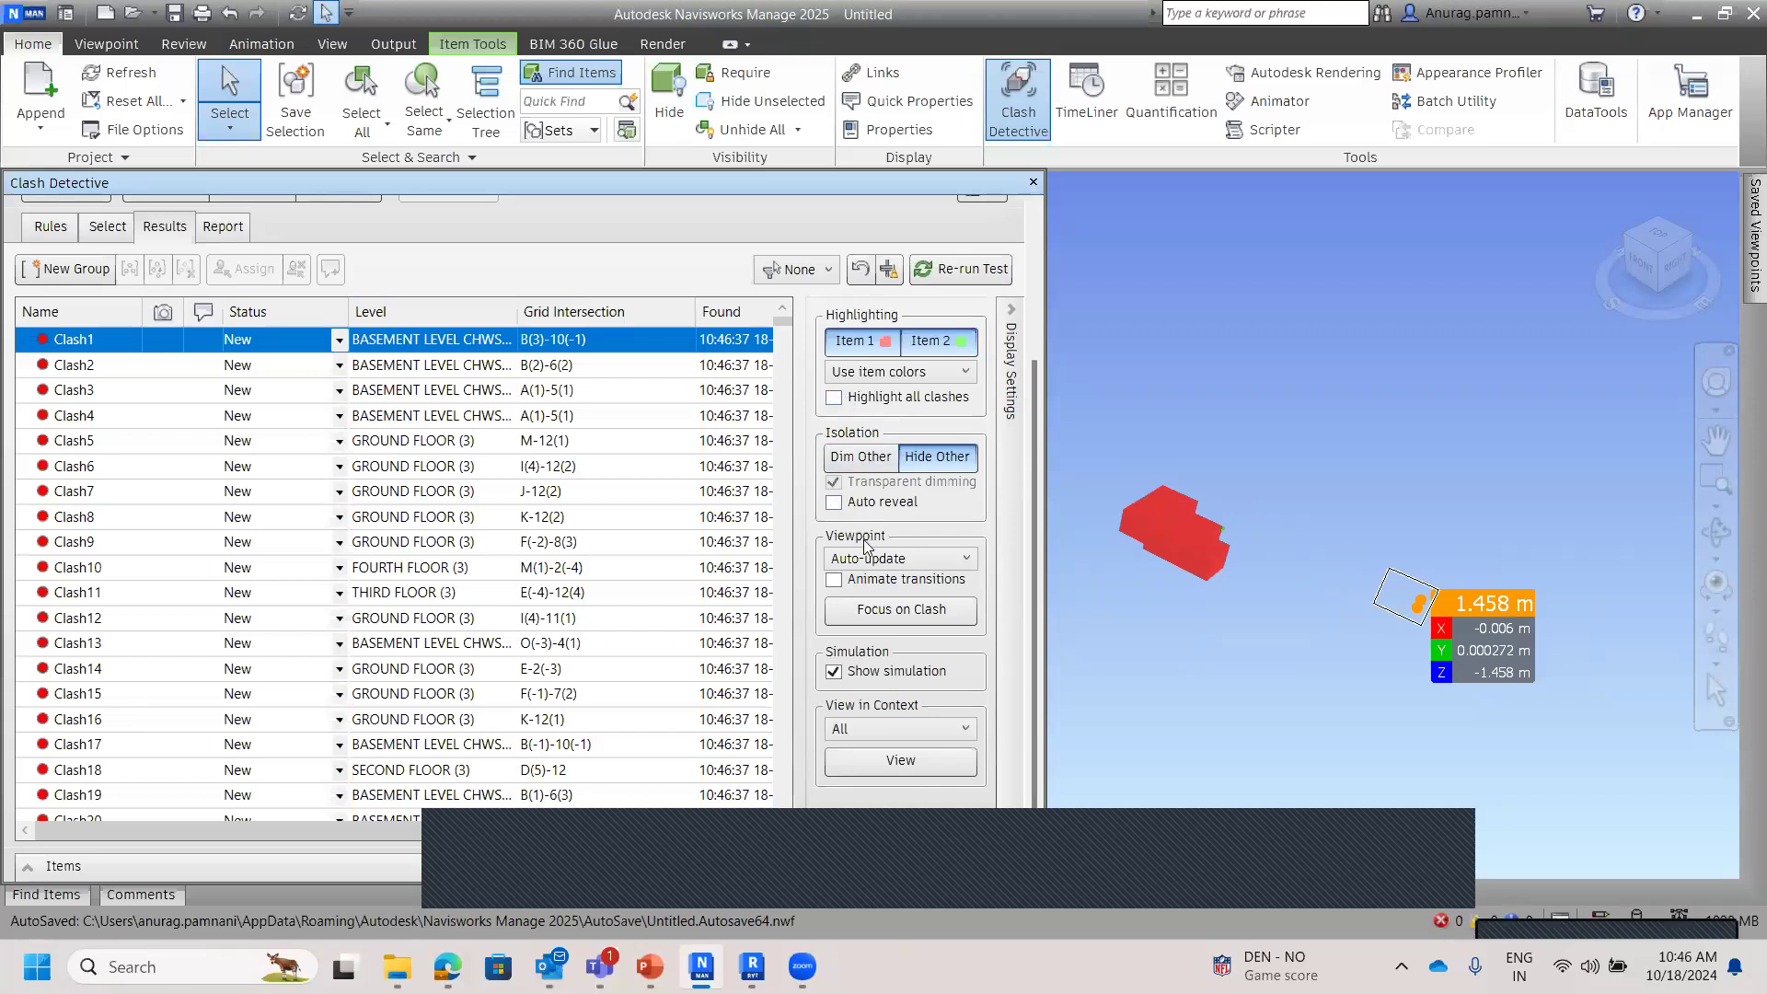
left_click(870, 457)
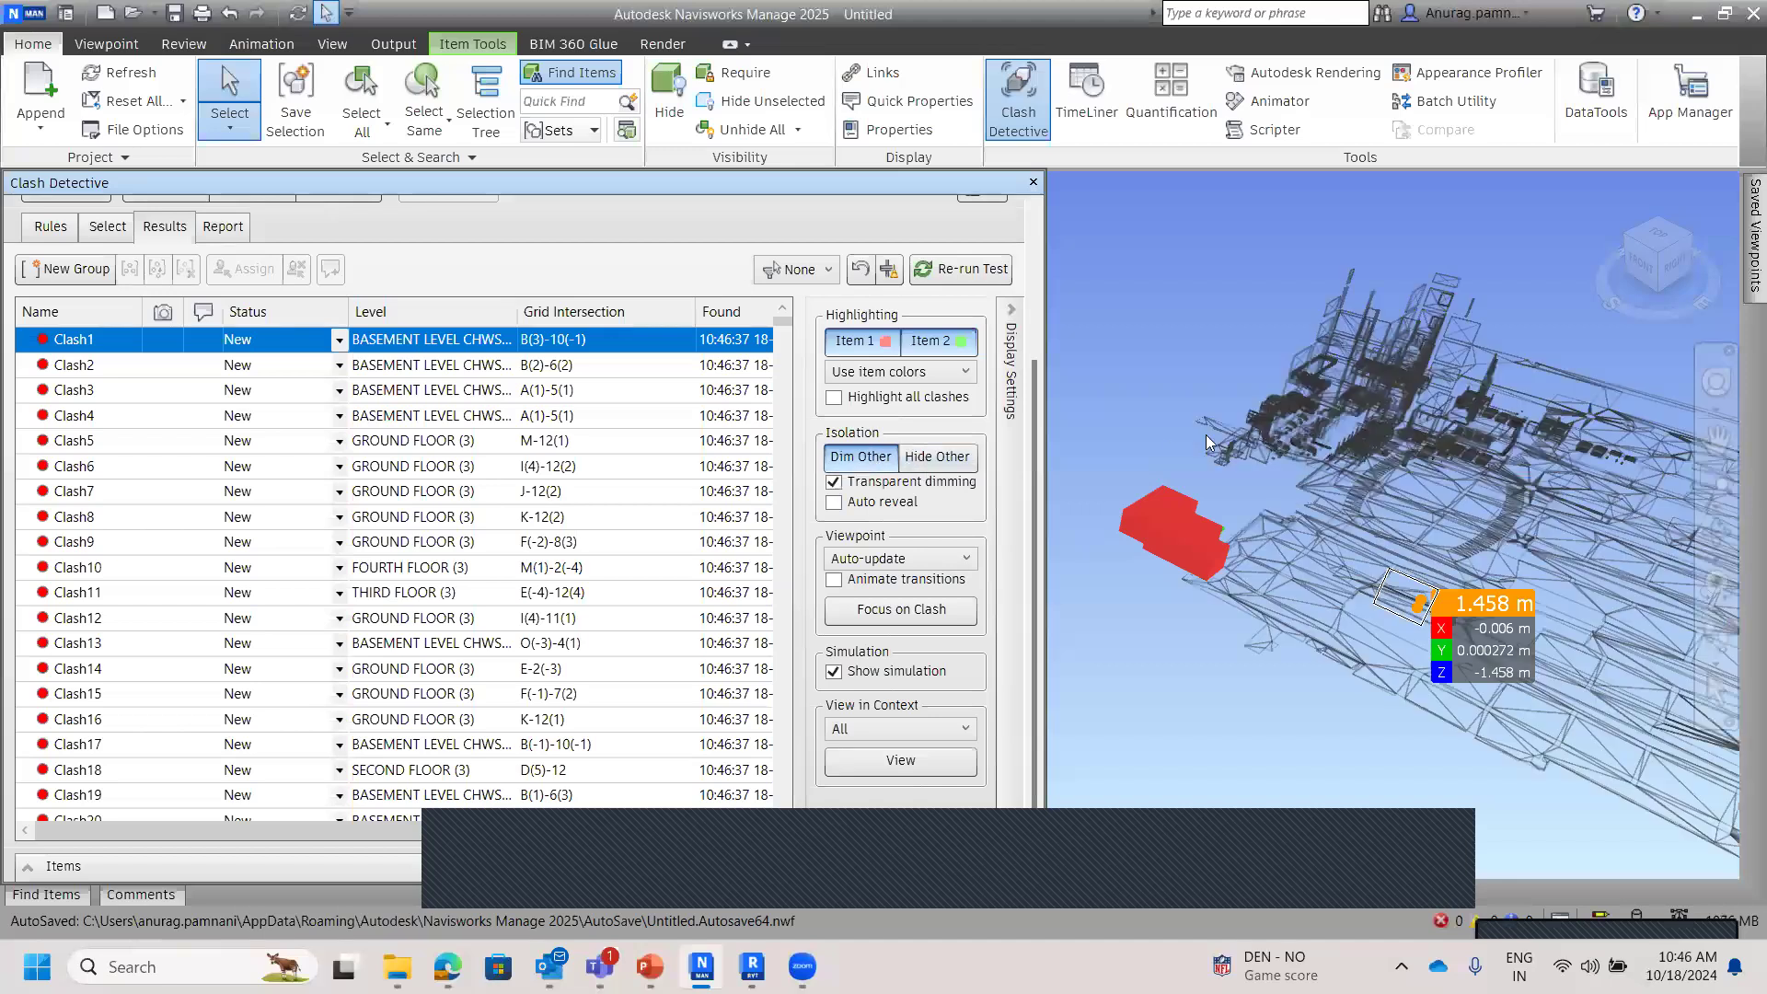
scroll(1425, 418, "down", 2)
scroll(1425, 419, "up", 5)
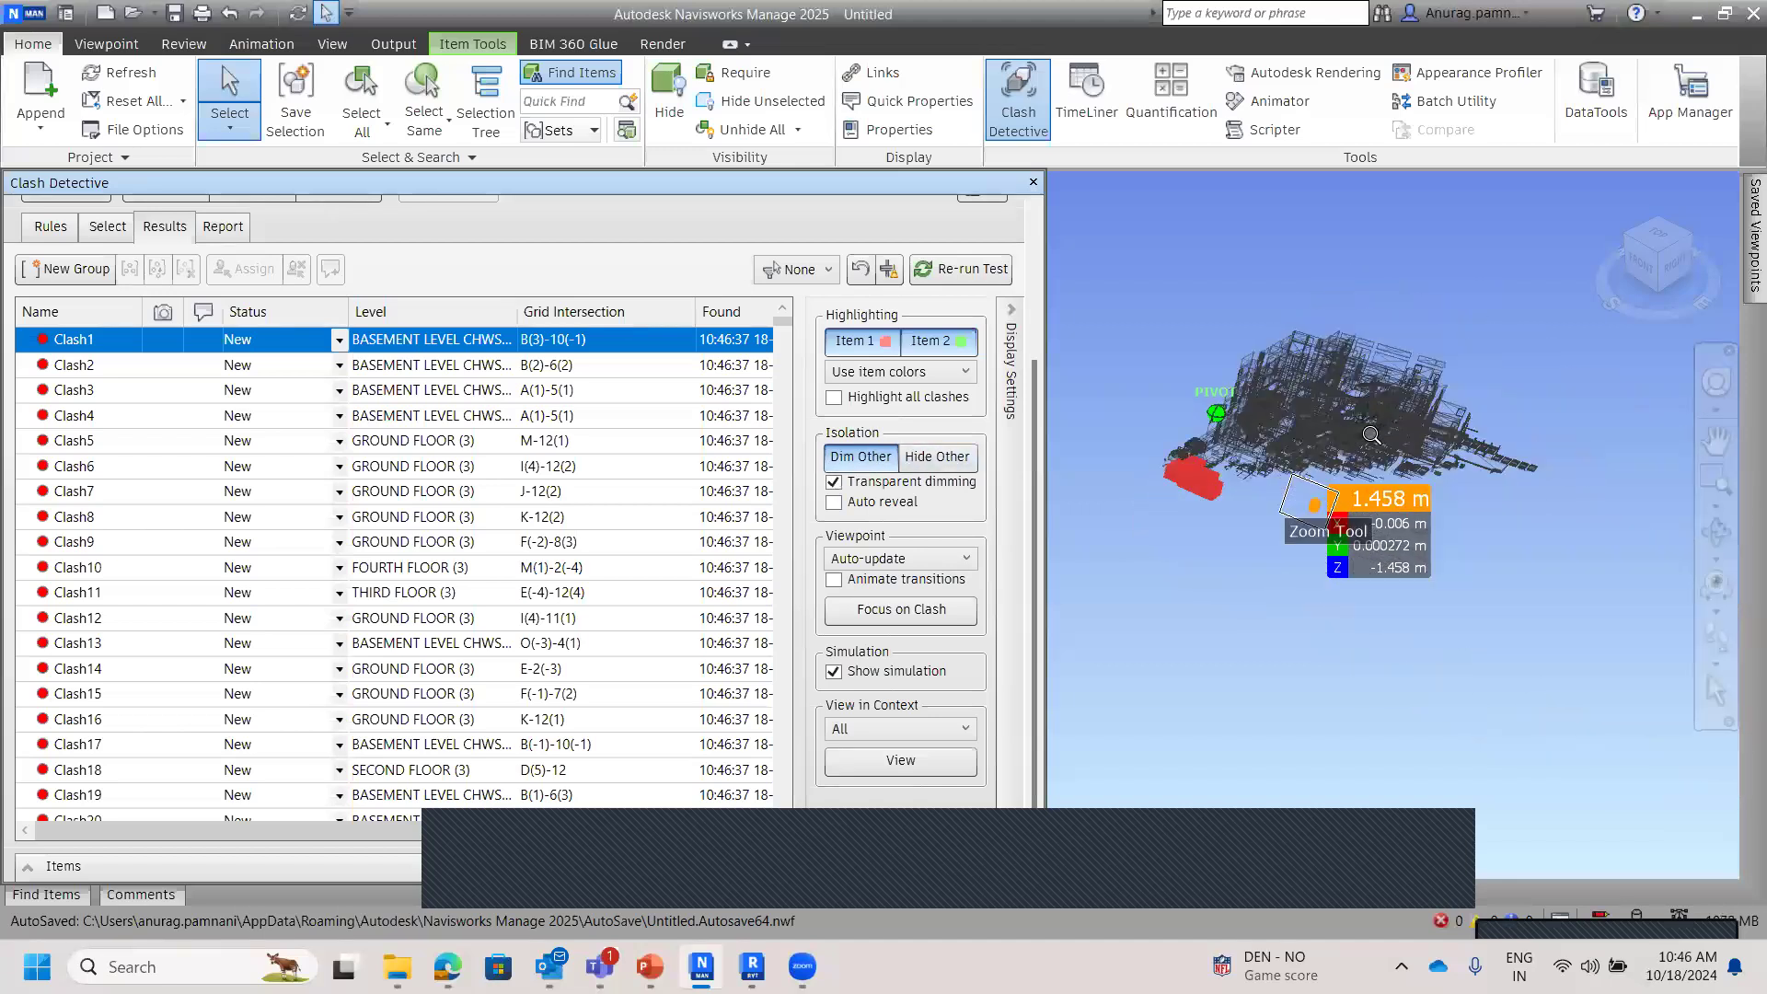
scroll(1207, 471, "up", 3)
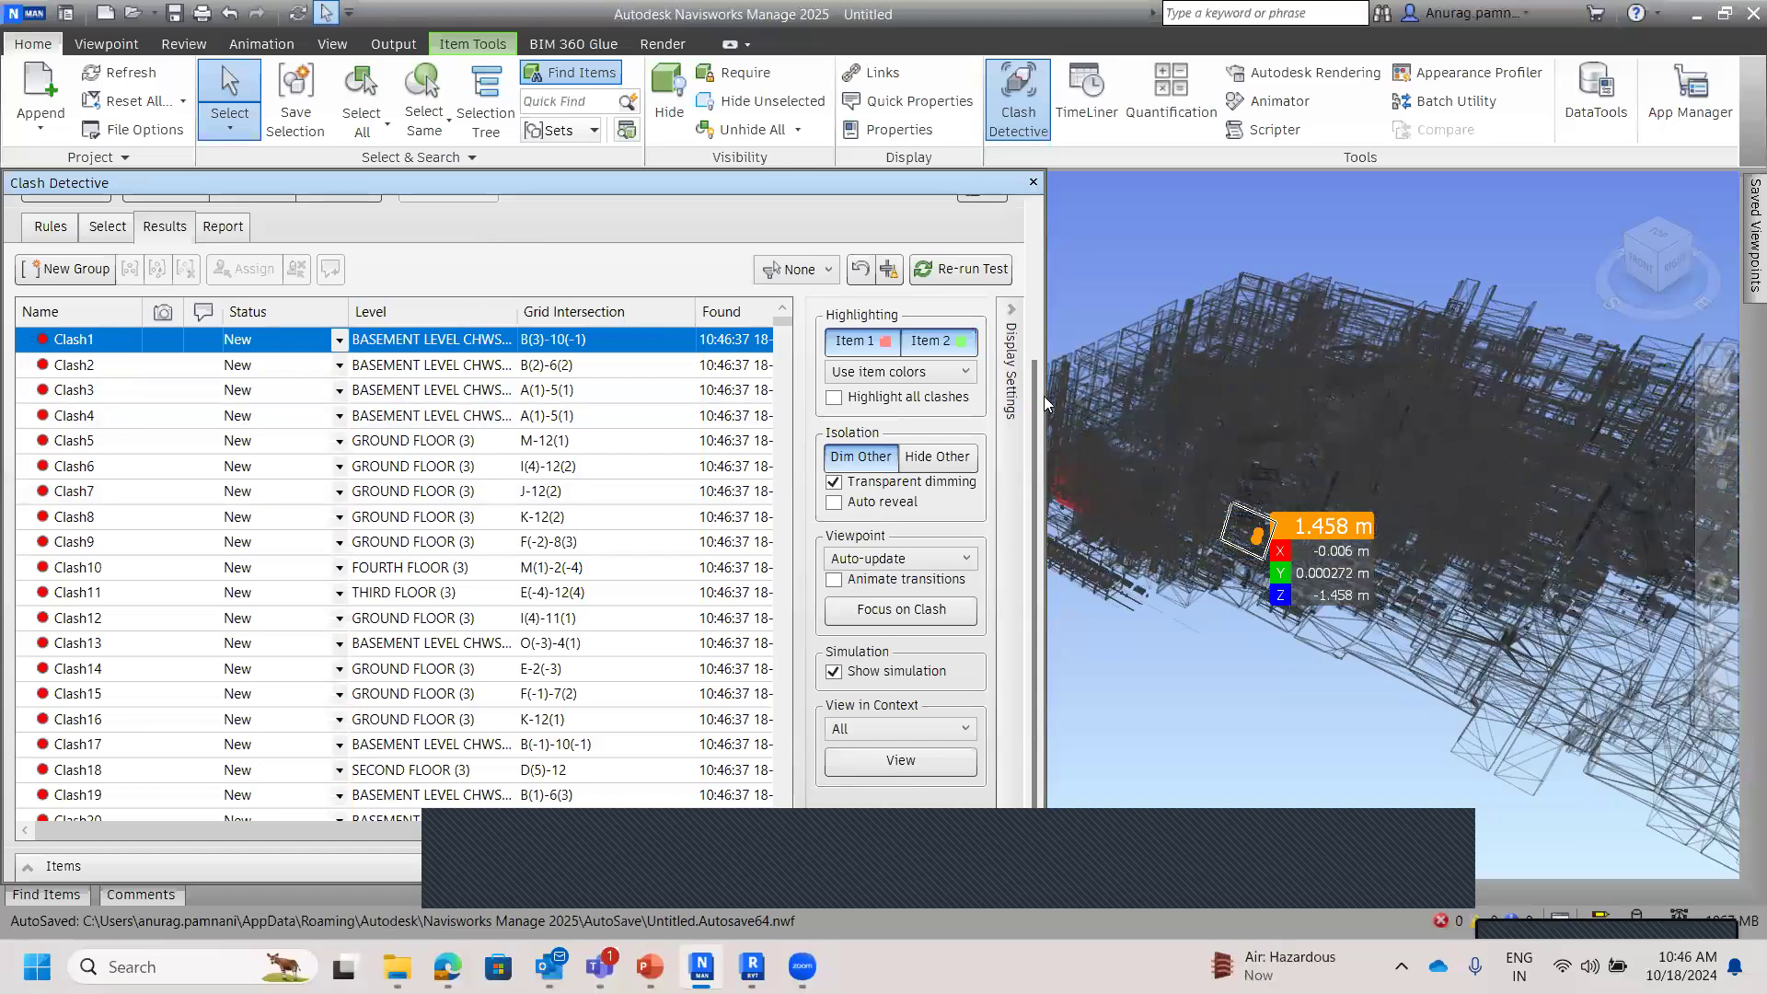
left_click_drag(1033, 387, 1048, 211)
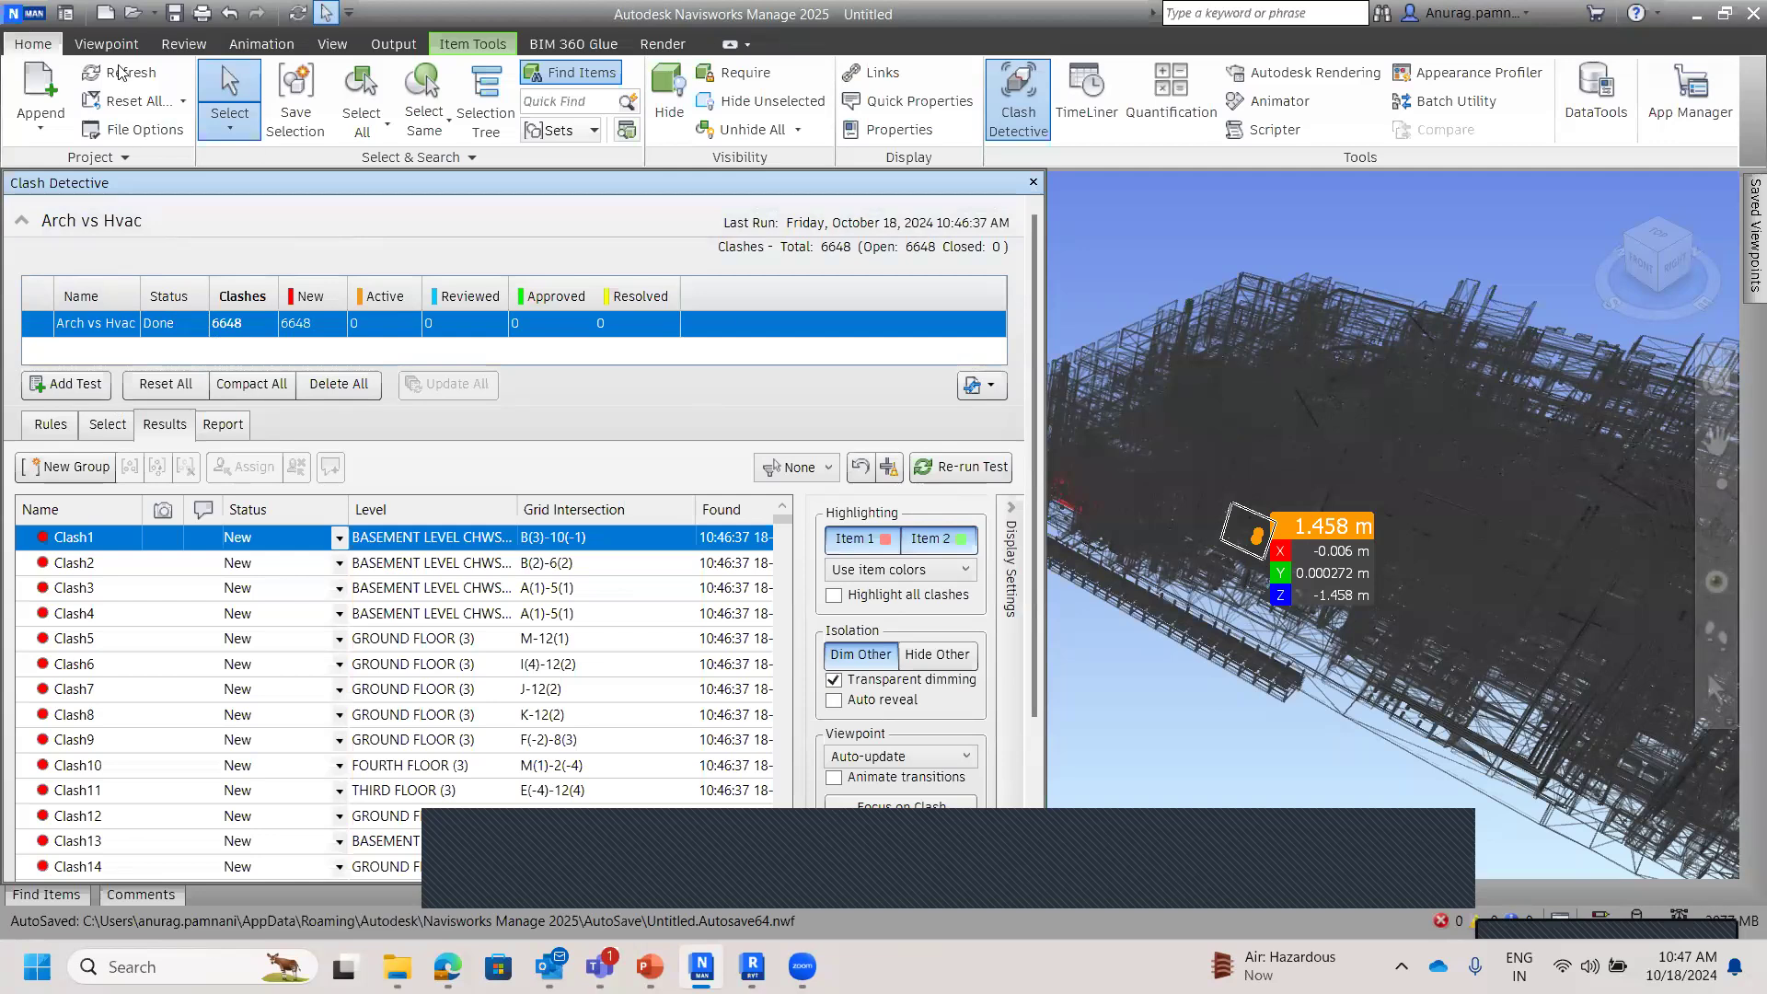
left_click(65, 13)
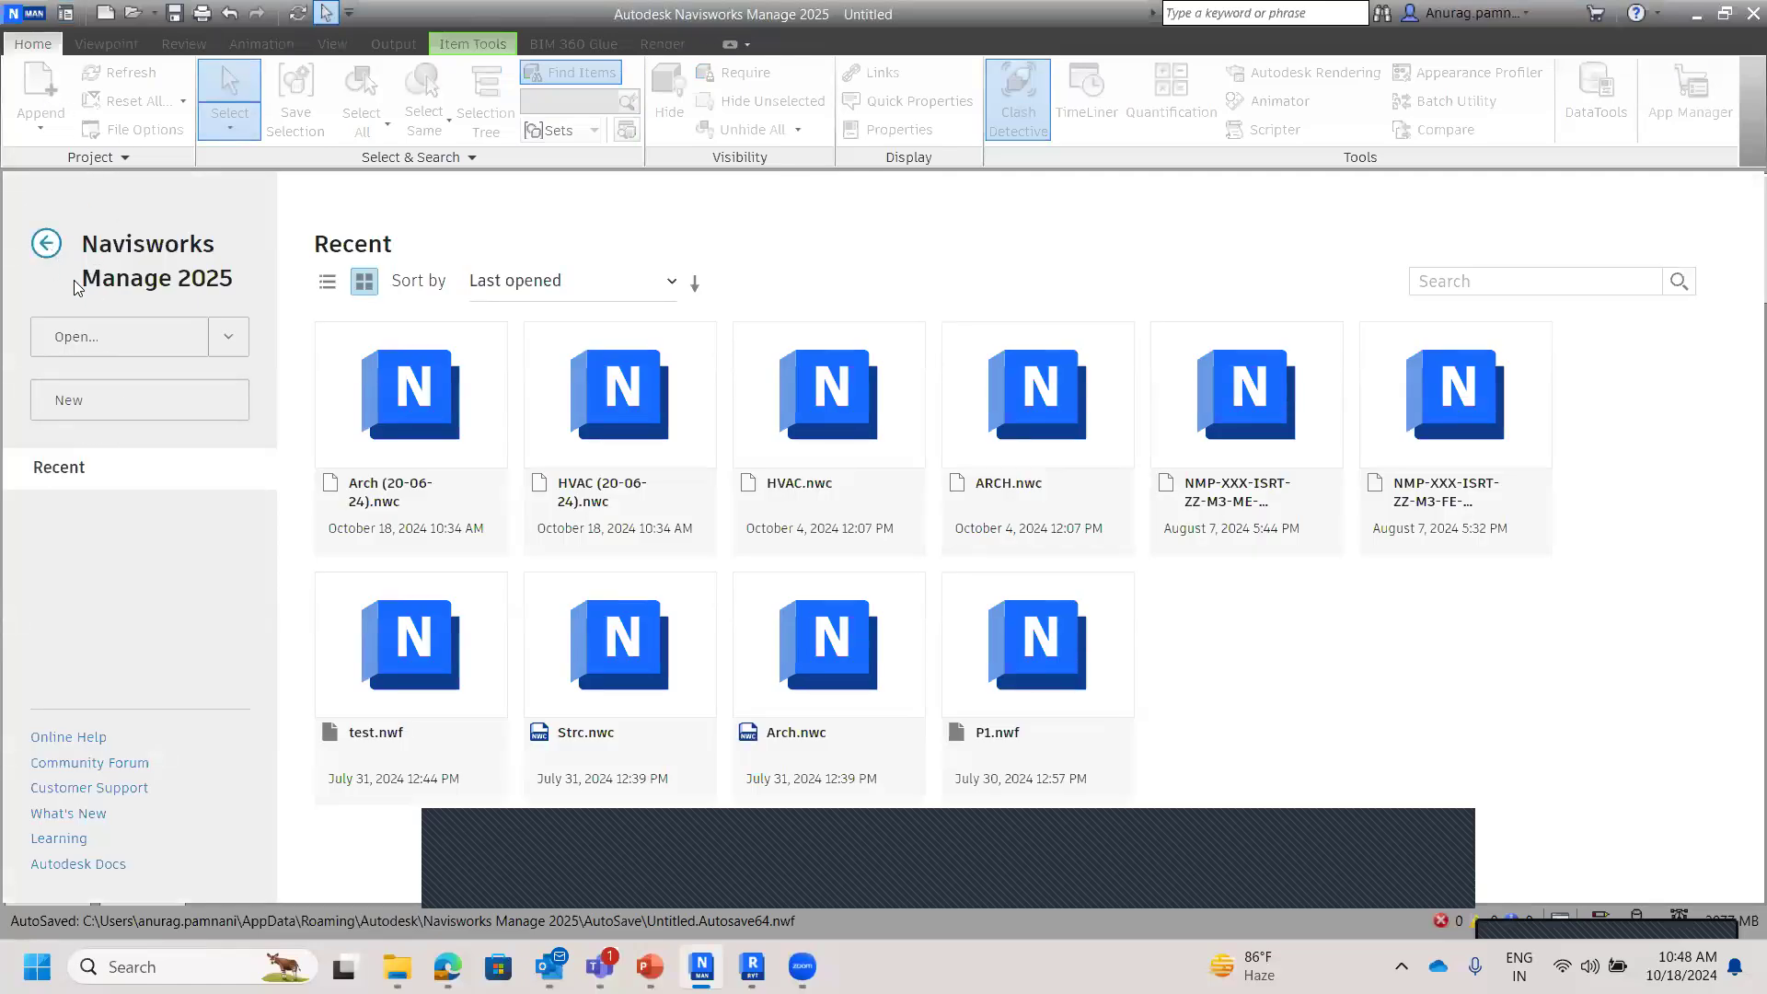
left_click(46, 244)
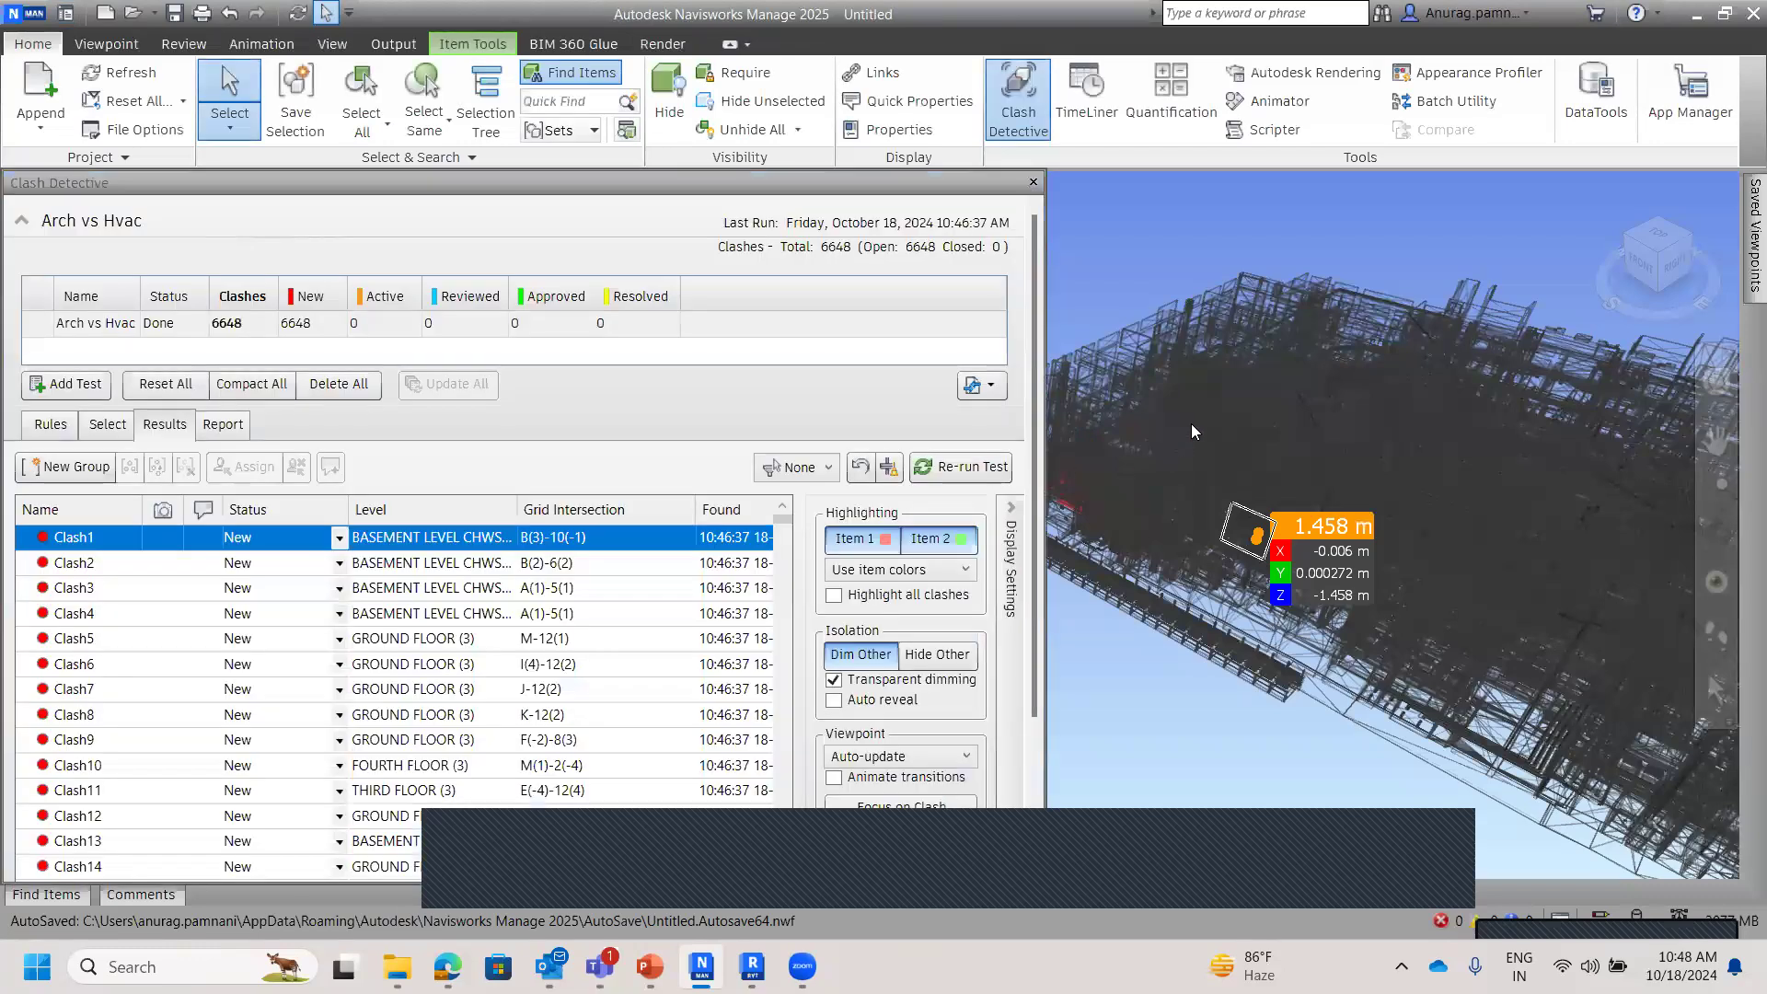
key("ctrl+s")
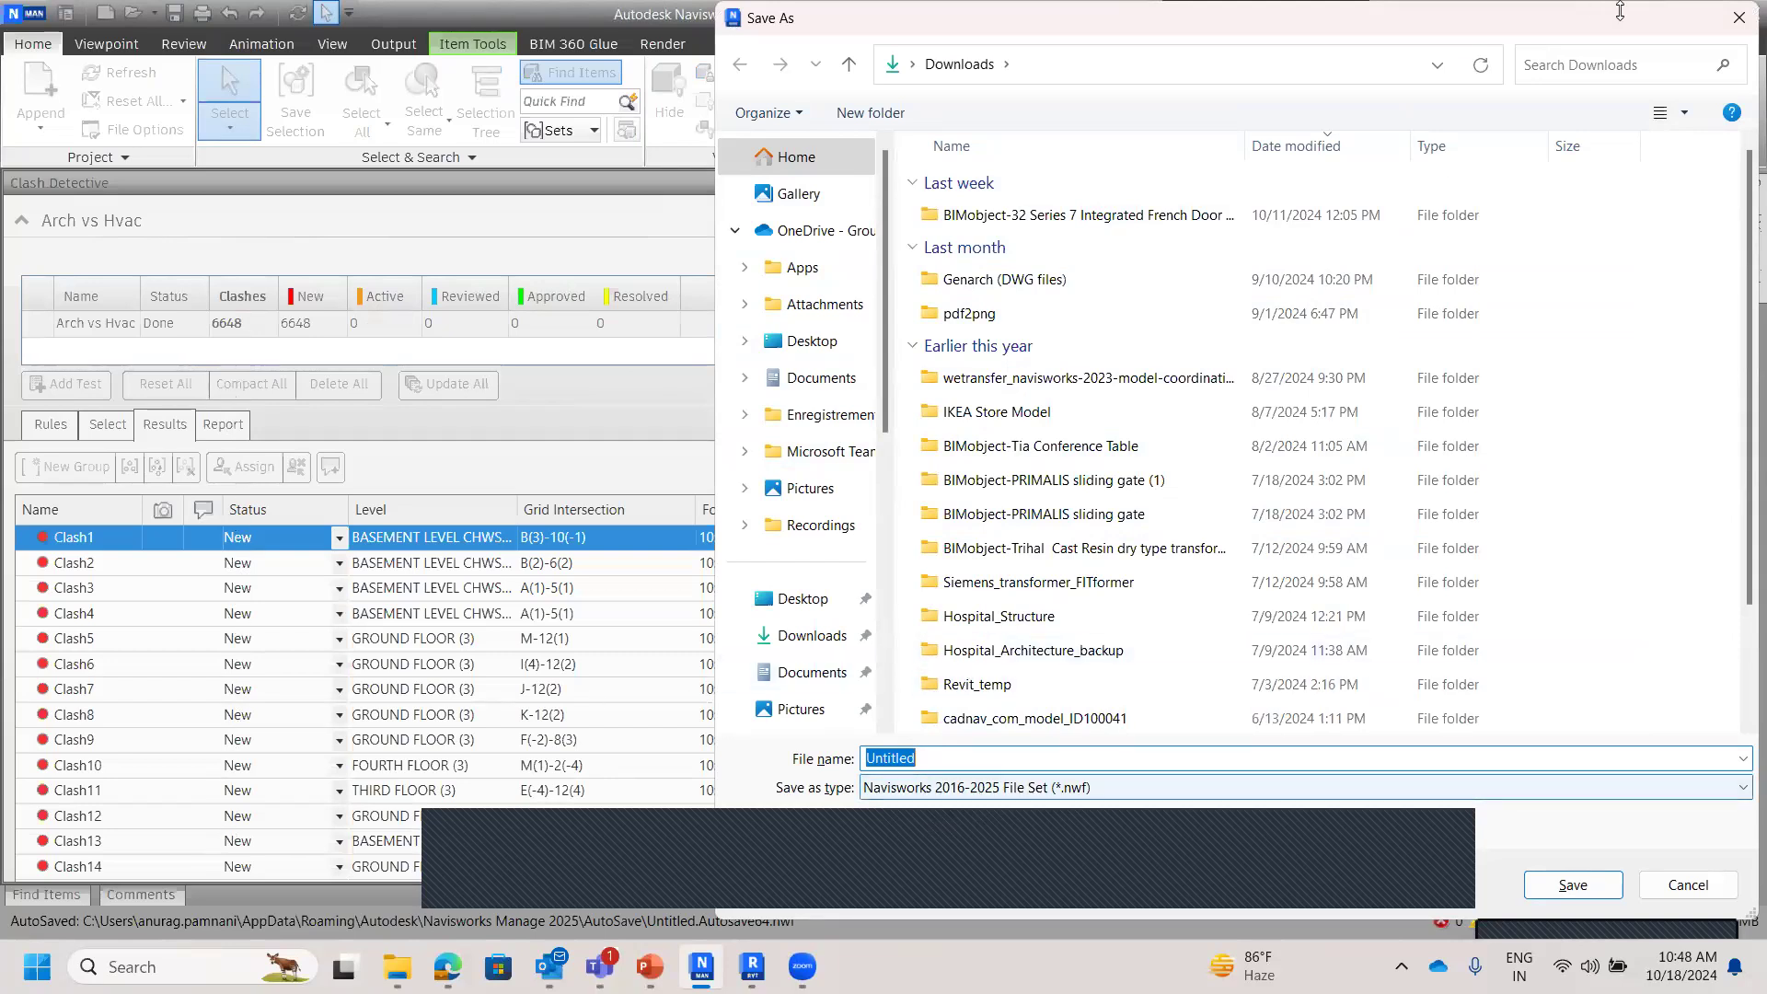
left_click(1739, 19)
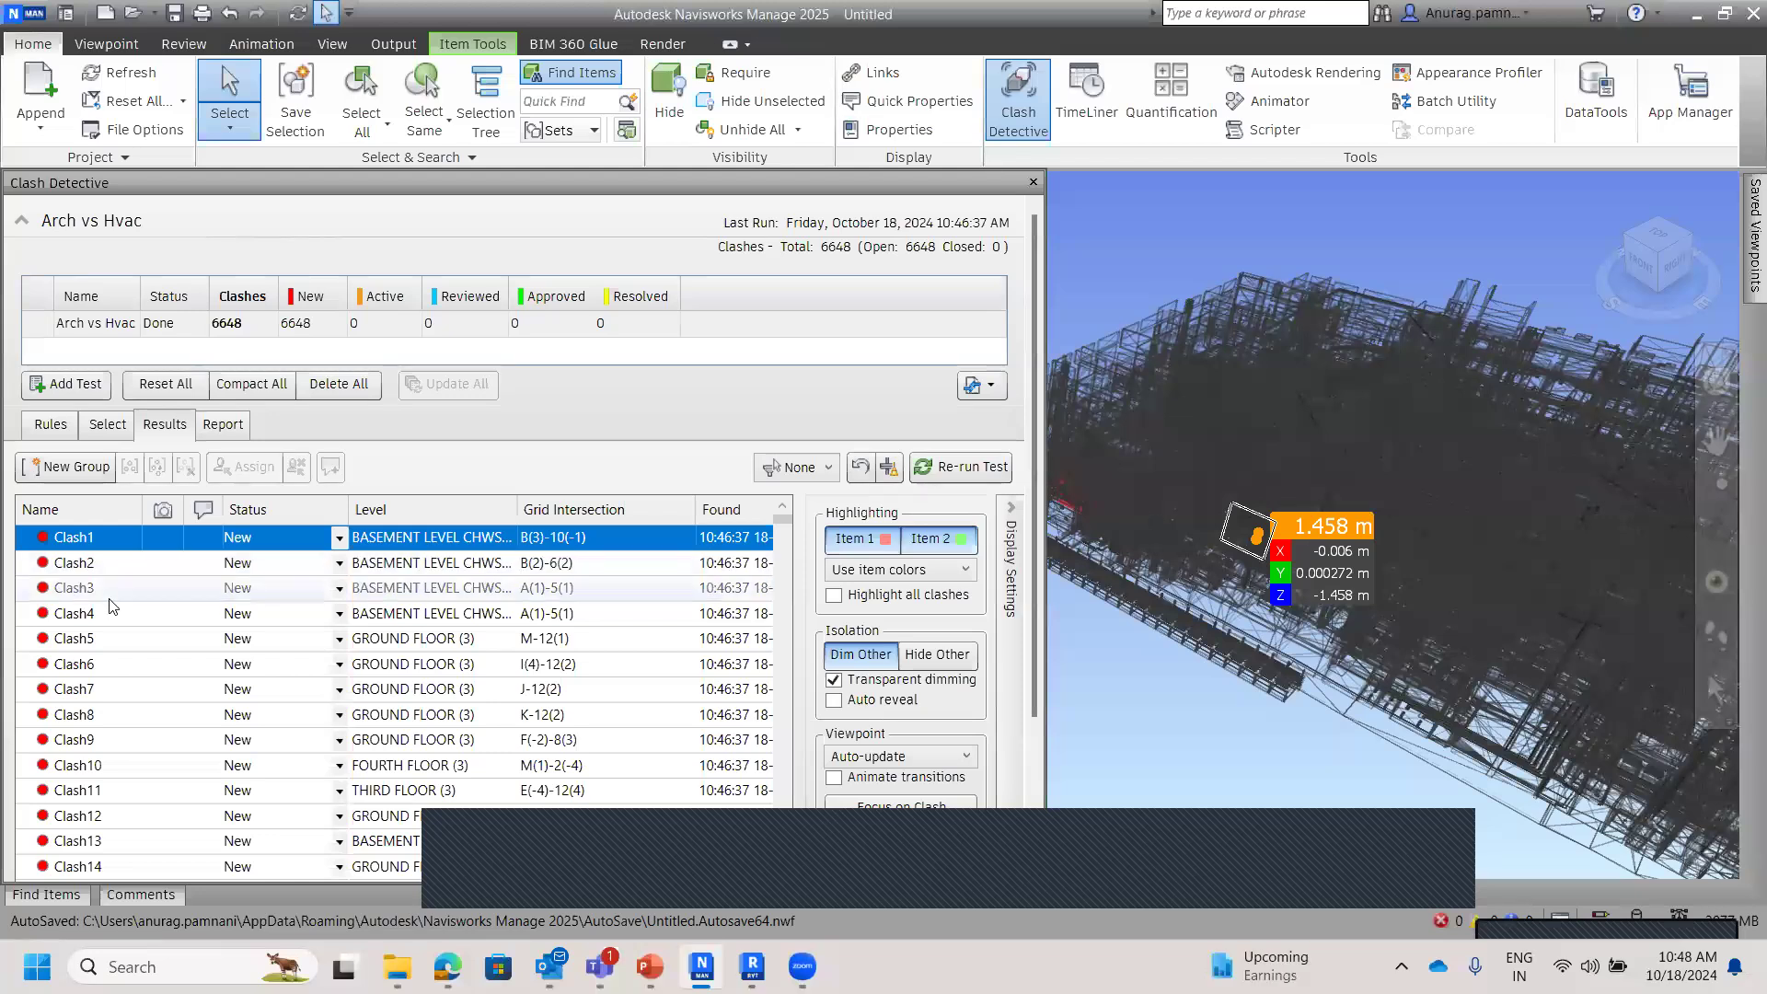
Step: Select Clash3 in the results and examine its two highlighted clashing items up close in the dimmed model
left_click(78, 590)
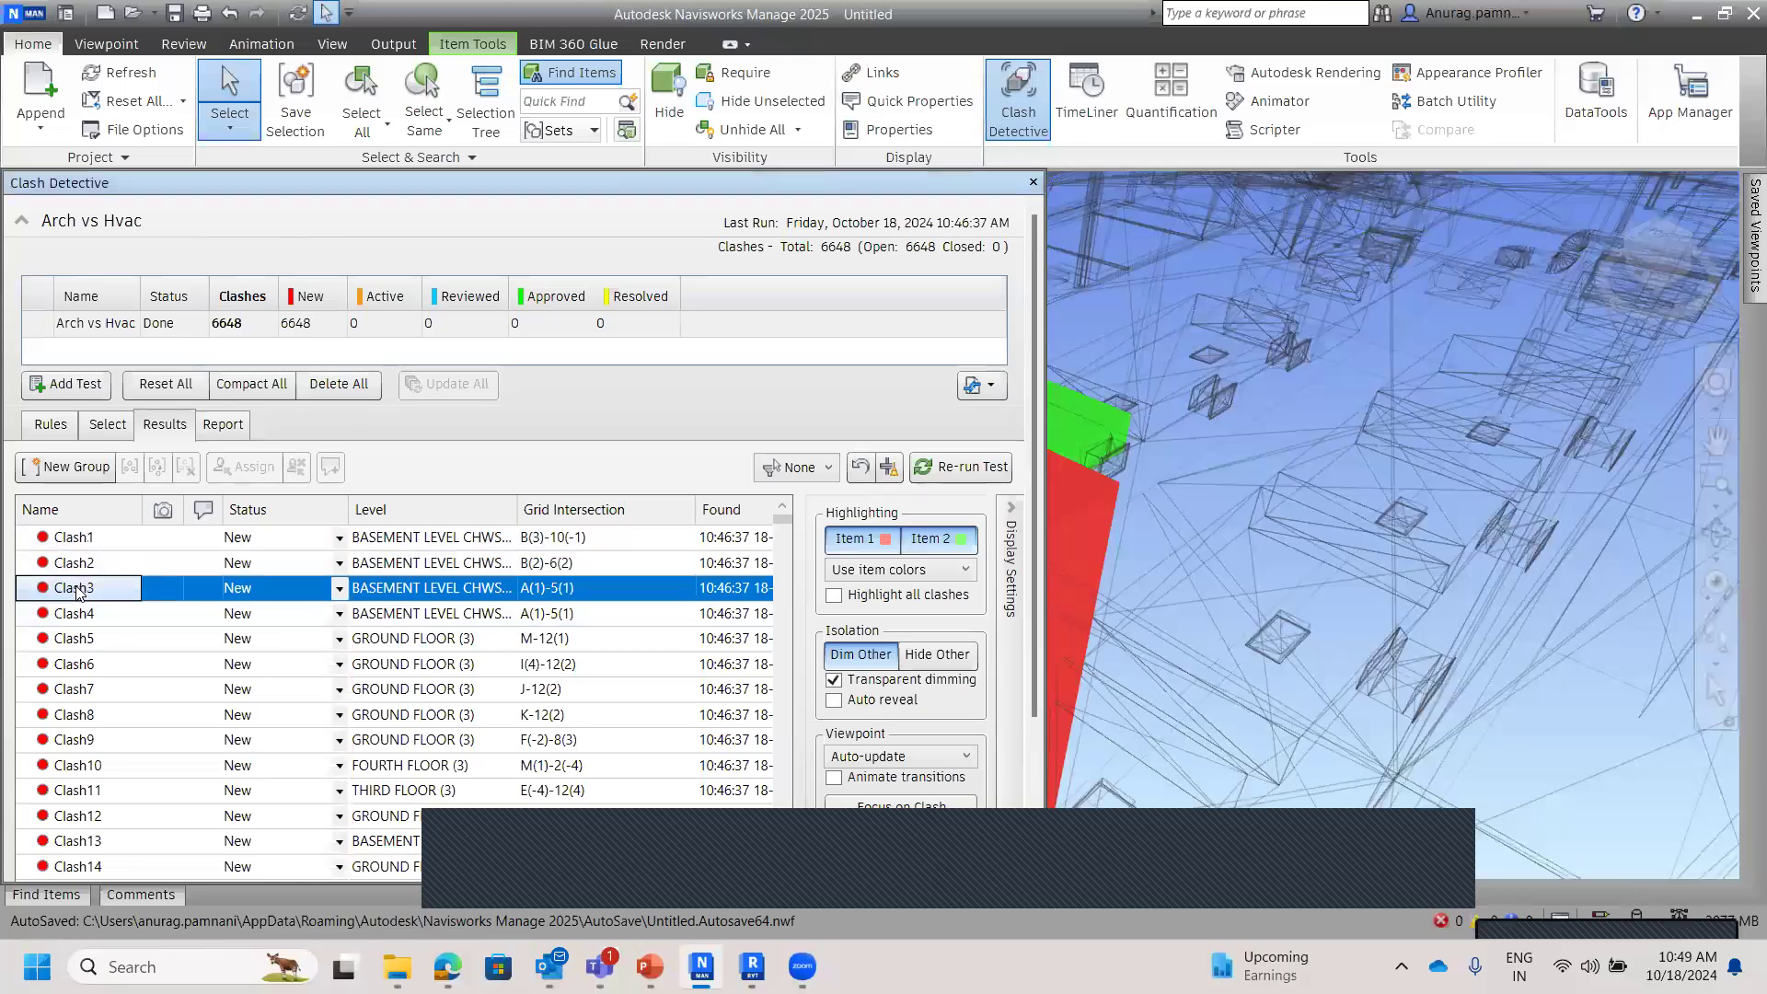
scroll(1375, 465, "down", 2)
scroll(1307, 511, "up", 5)
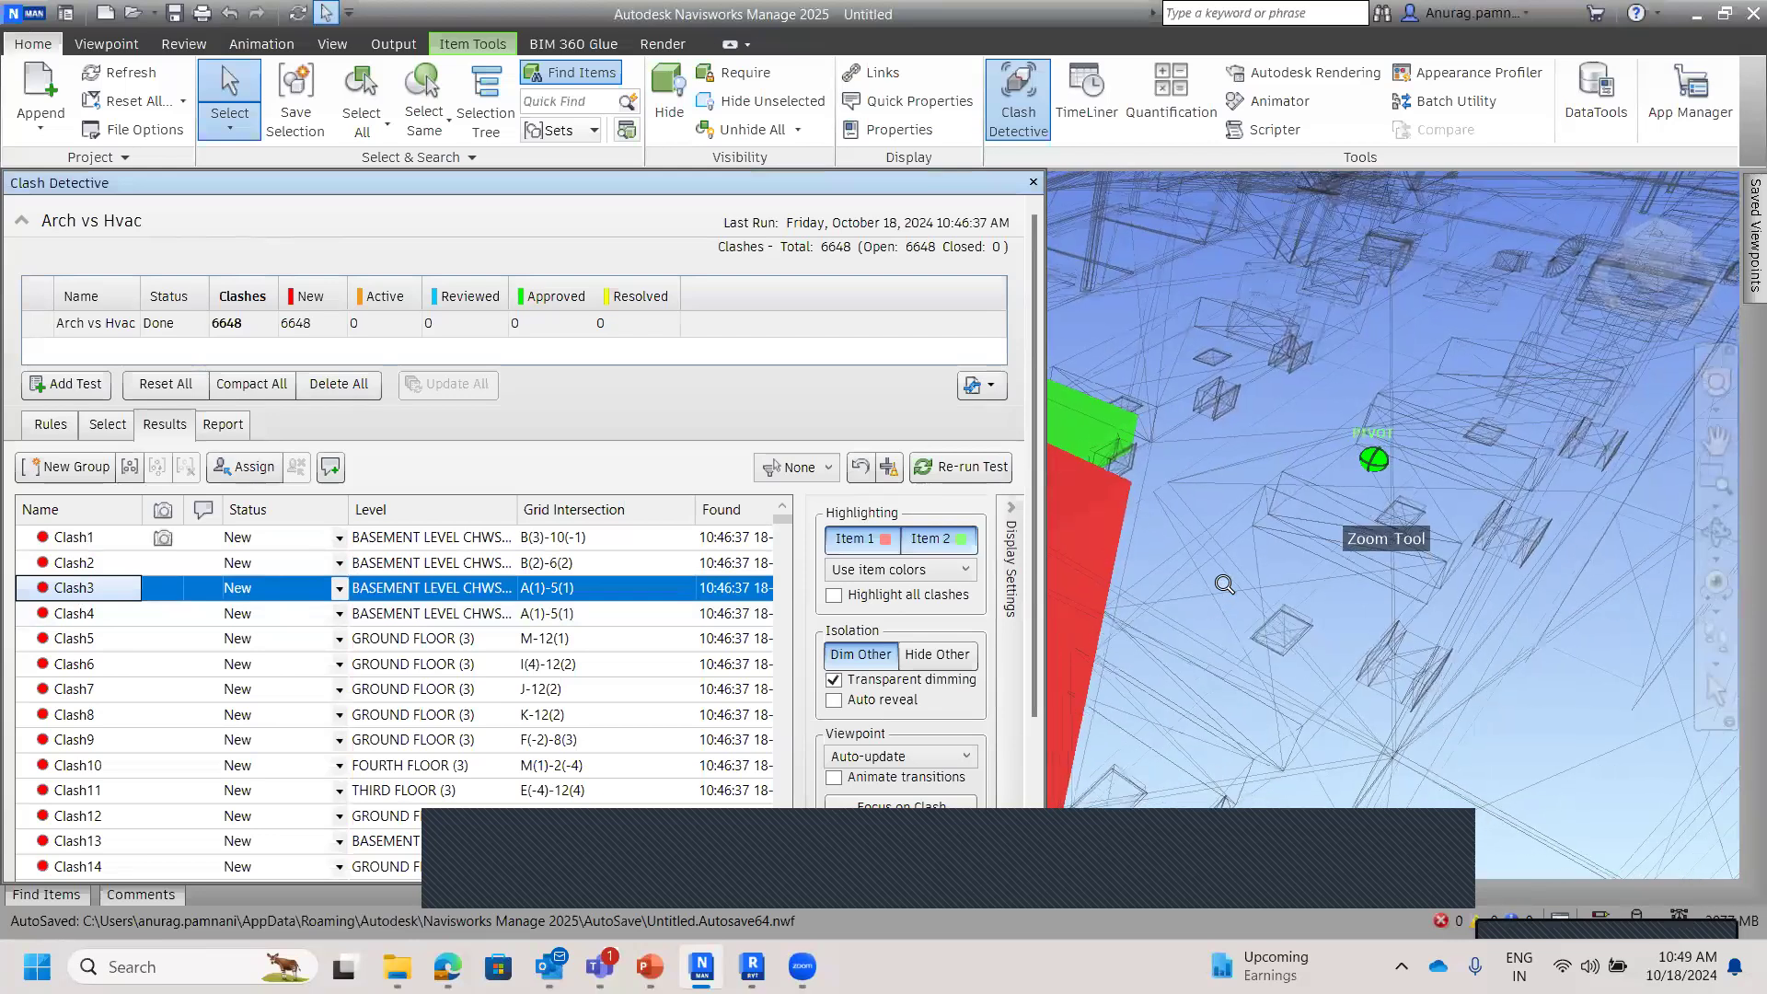
scroll(1187, 516, "up", 4)
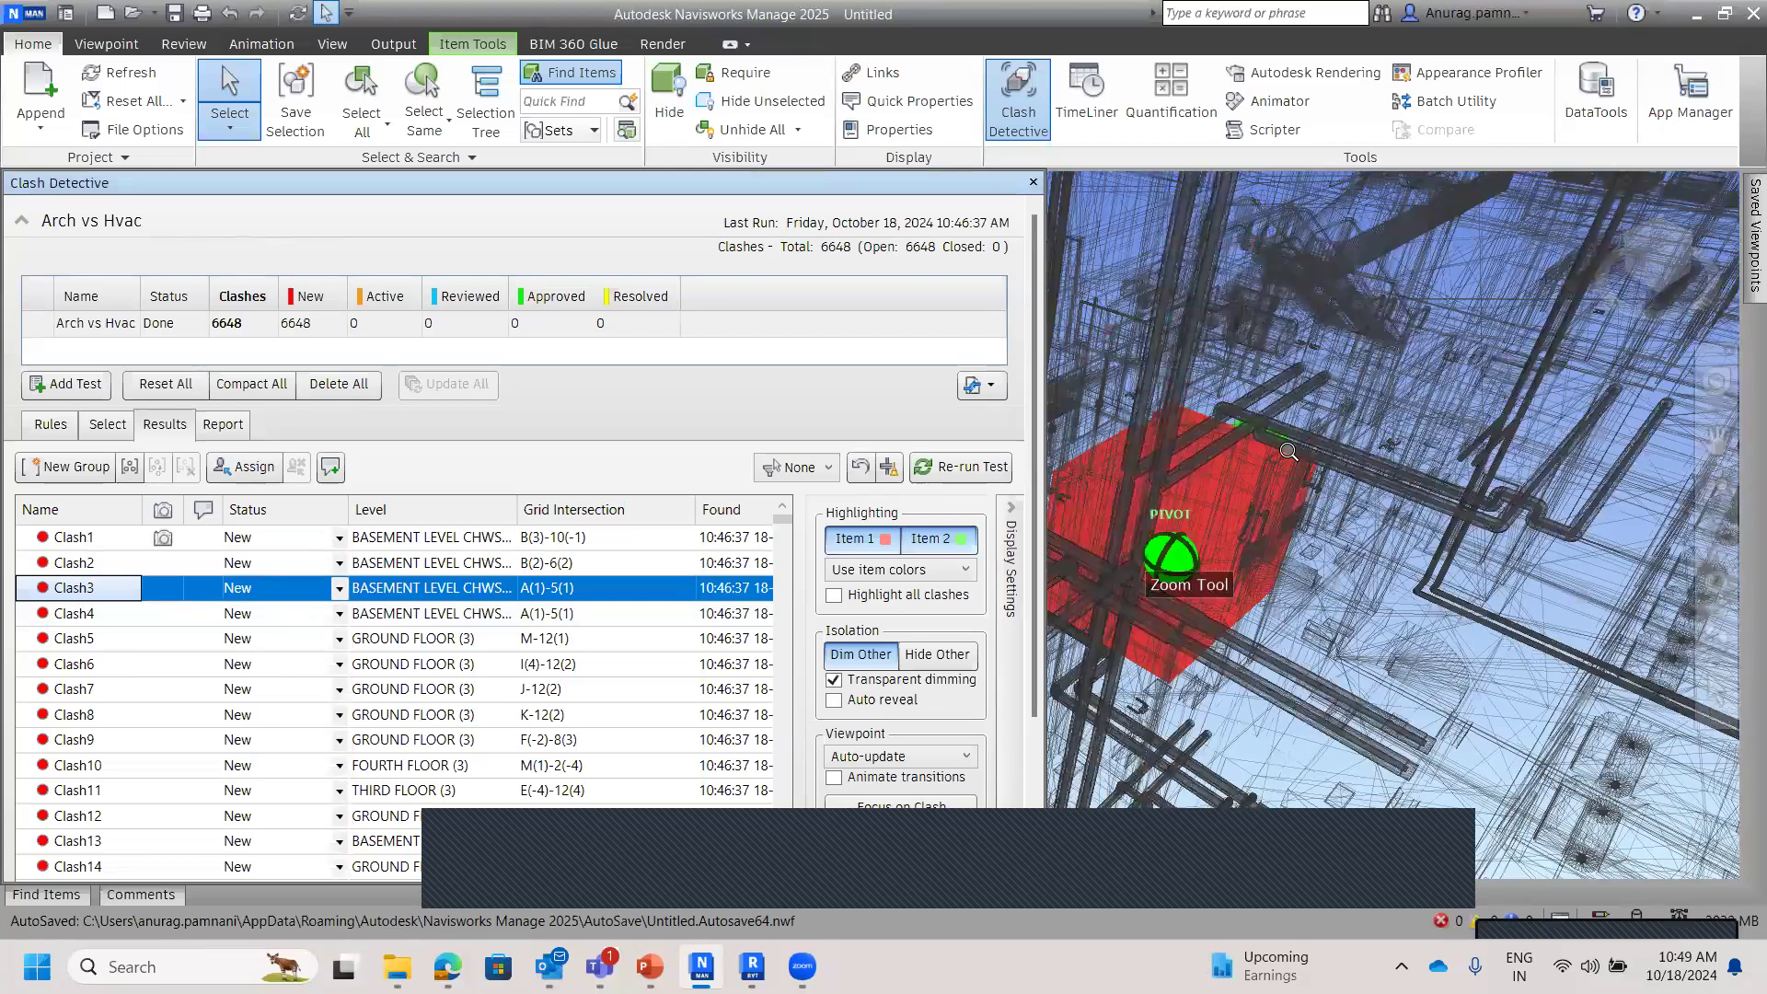
scroll(1289, 460, "up", 1)
scroll(1235, 484, "up", 1)
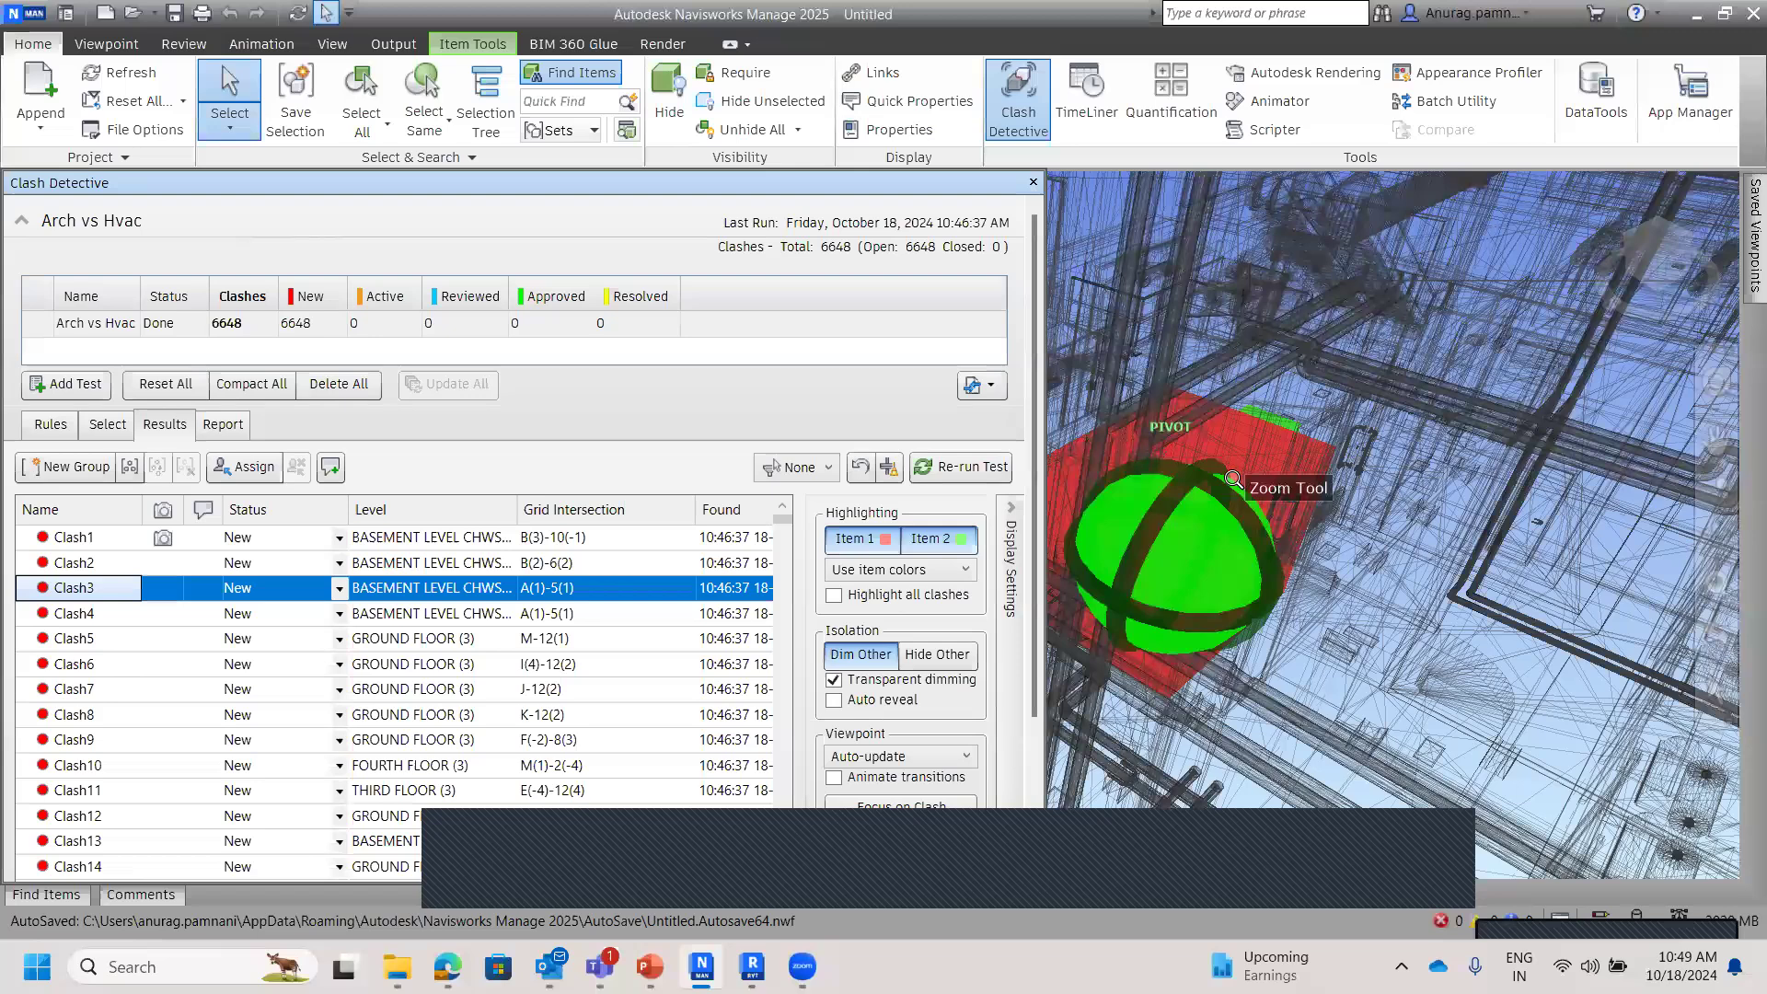
Step: Examine the highlighted Clash3 items and the surrounding dimmed model from several closer viewpoints
scroll(1234, 483, "up", 4)
scroll(1232, 481, "up", 3)
scroll(1232, 482, "up", 2)
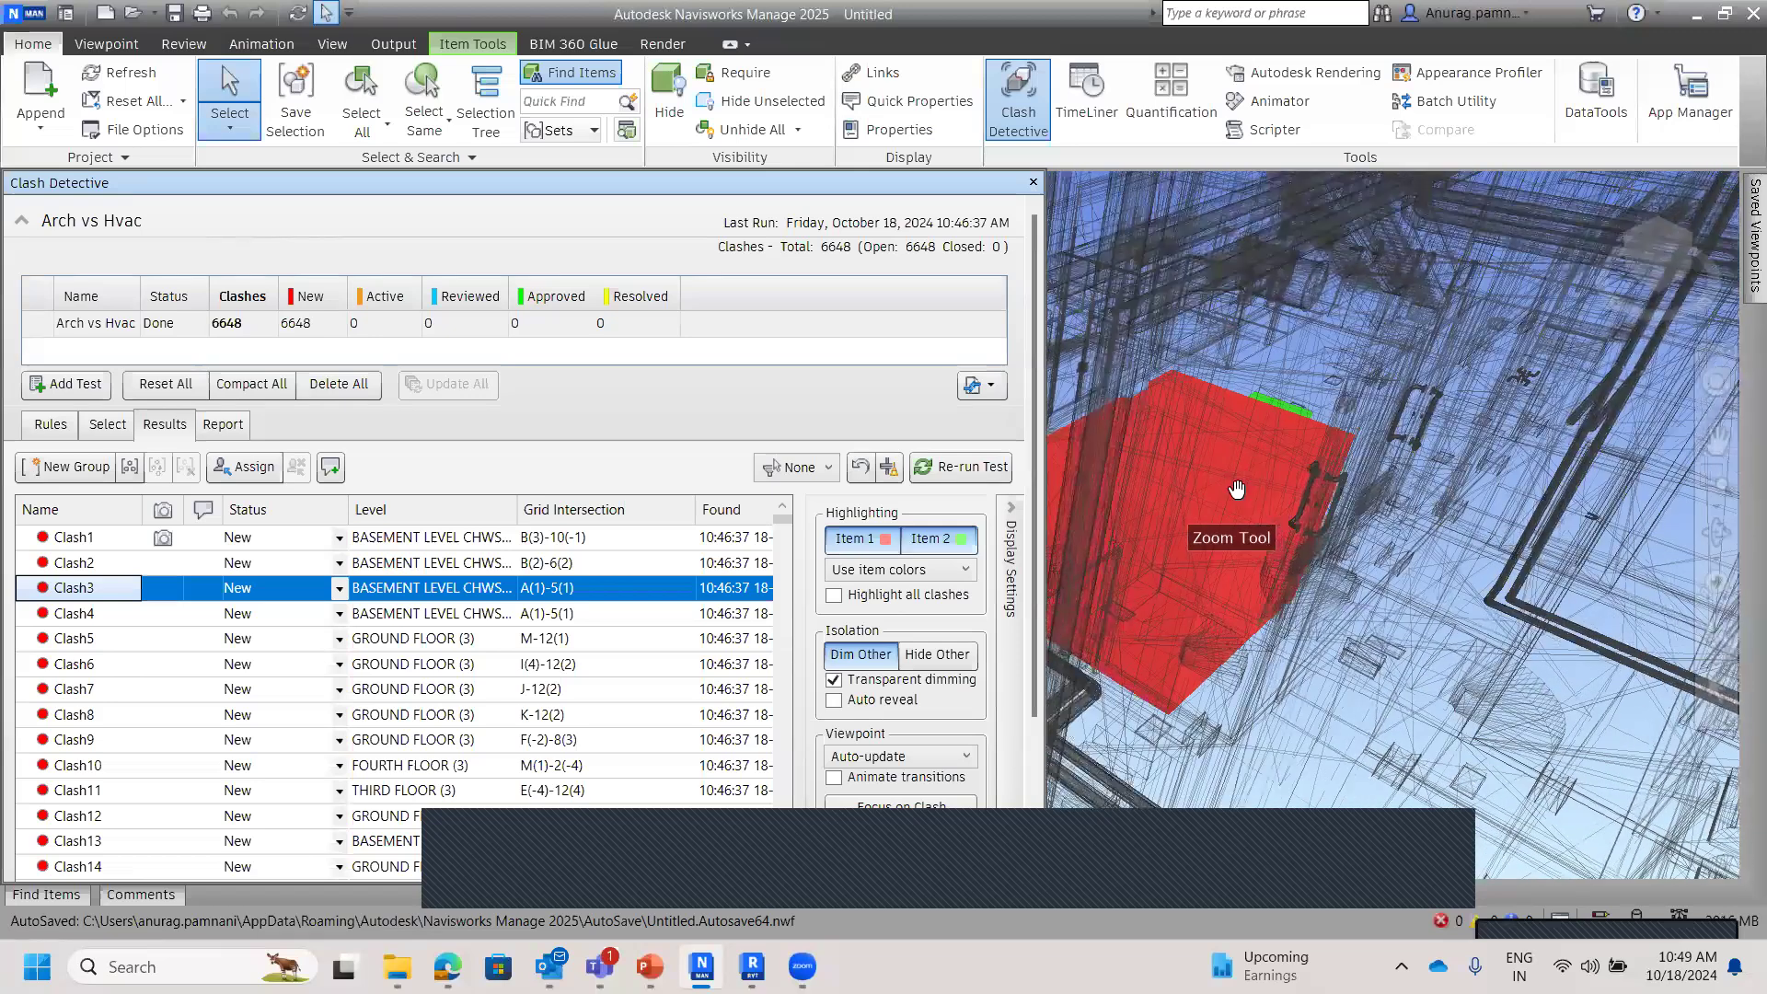
scroll(1254, 479, "up", 1)
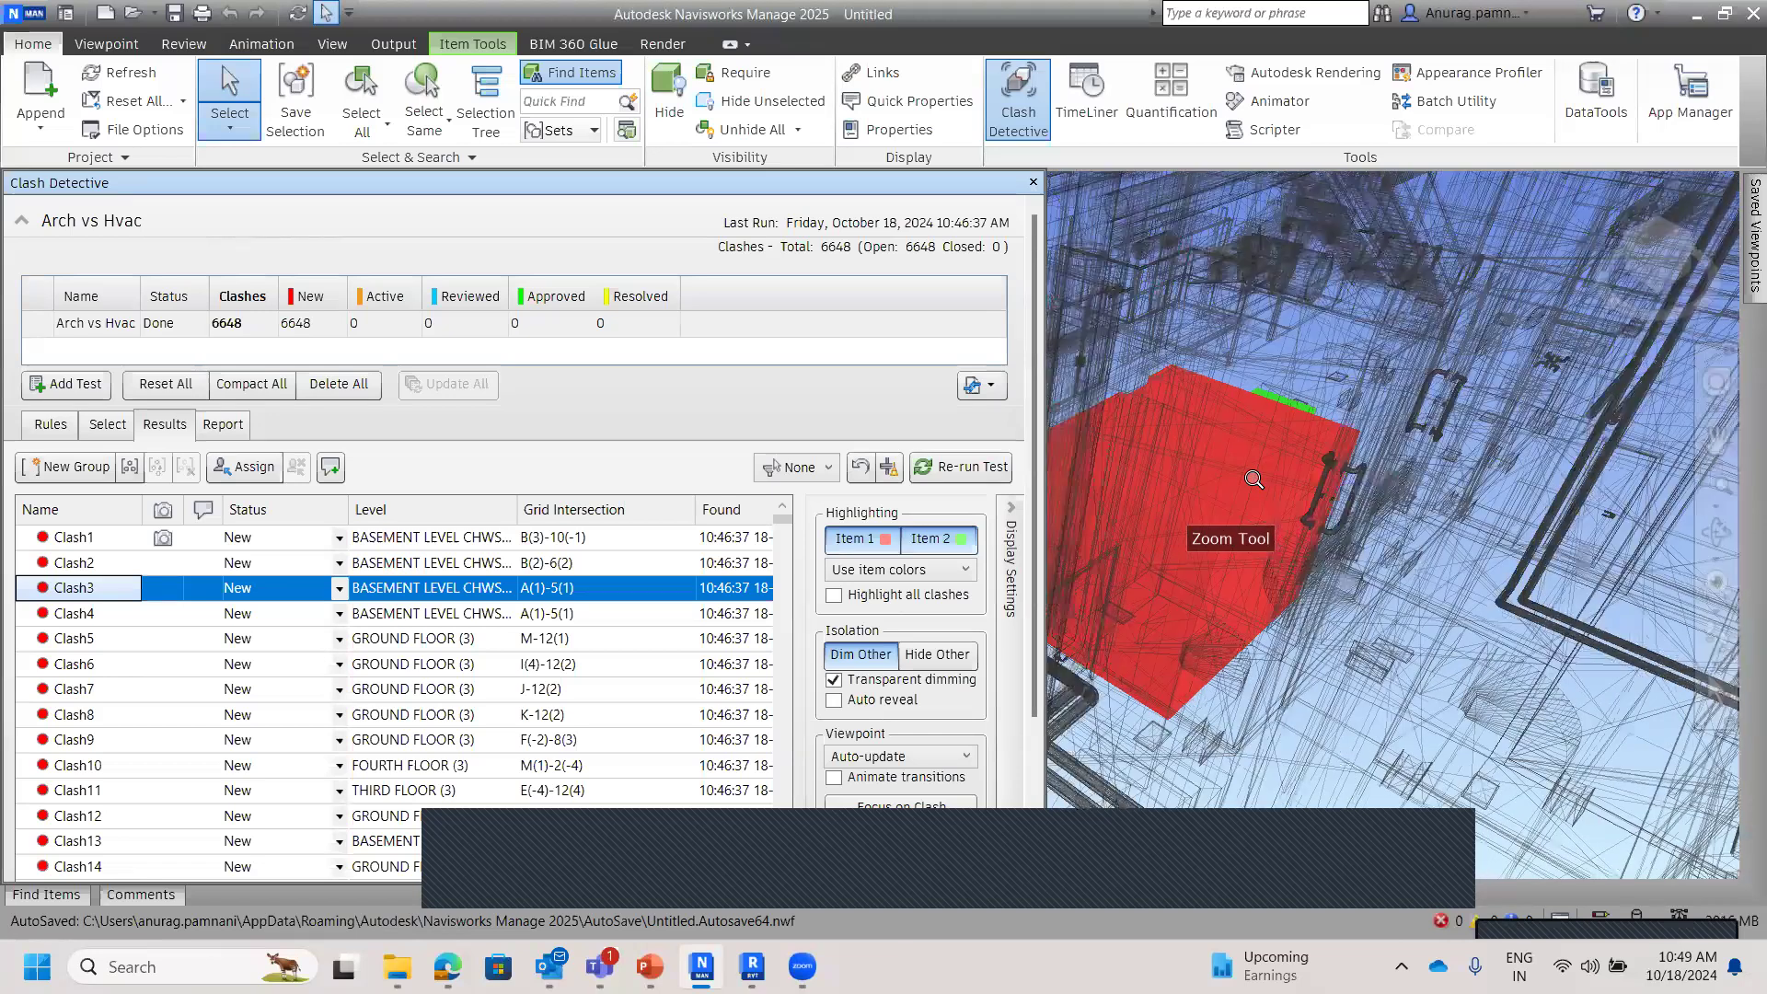
scroll(1254, 479, "up", 1)
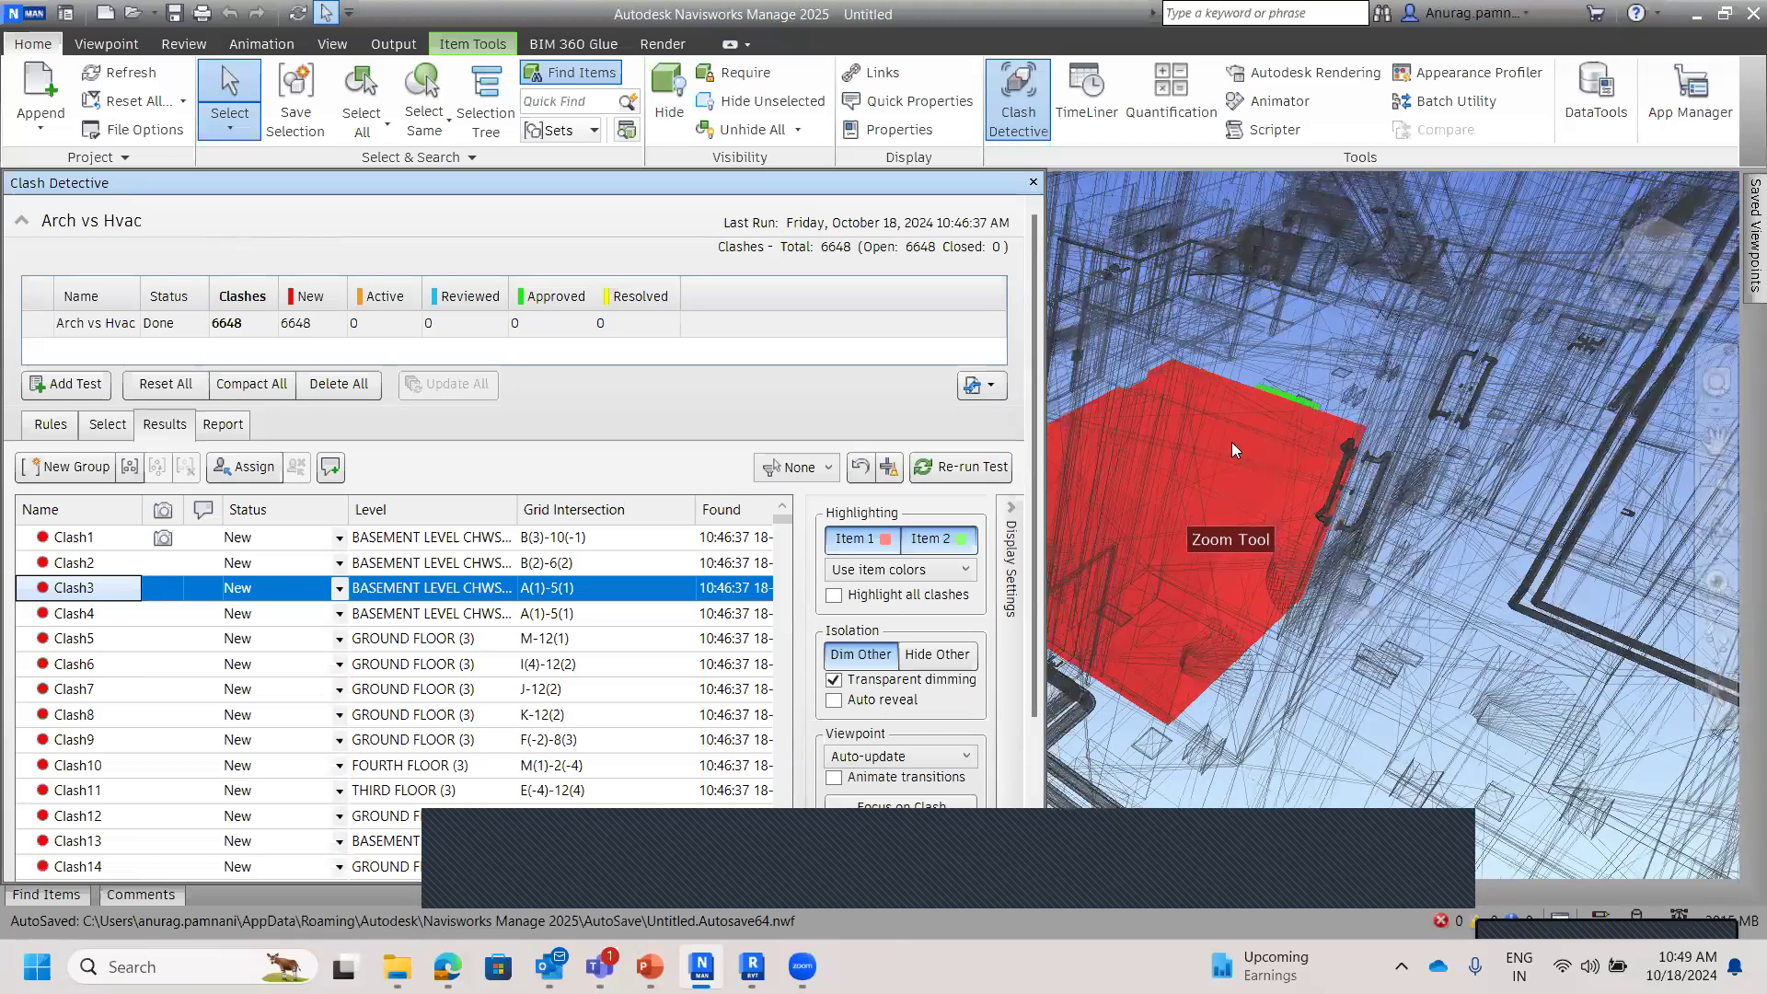
middle_click_drag(1232, 495, 1236, 491)
scroll(1167, 504, "up", 1)
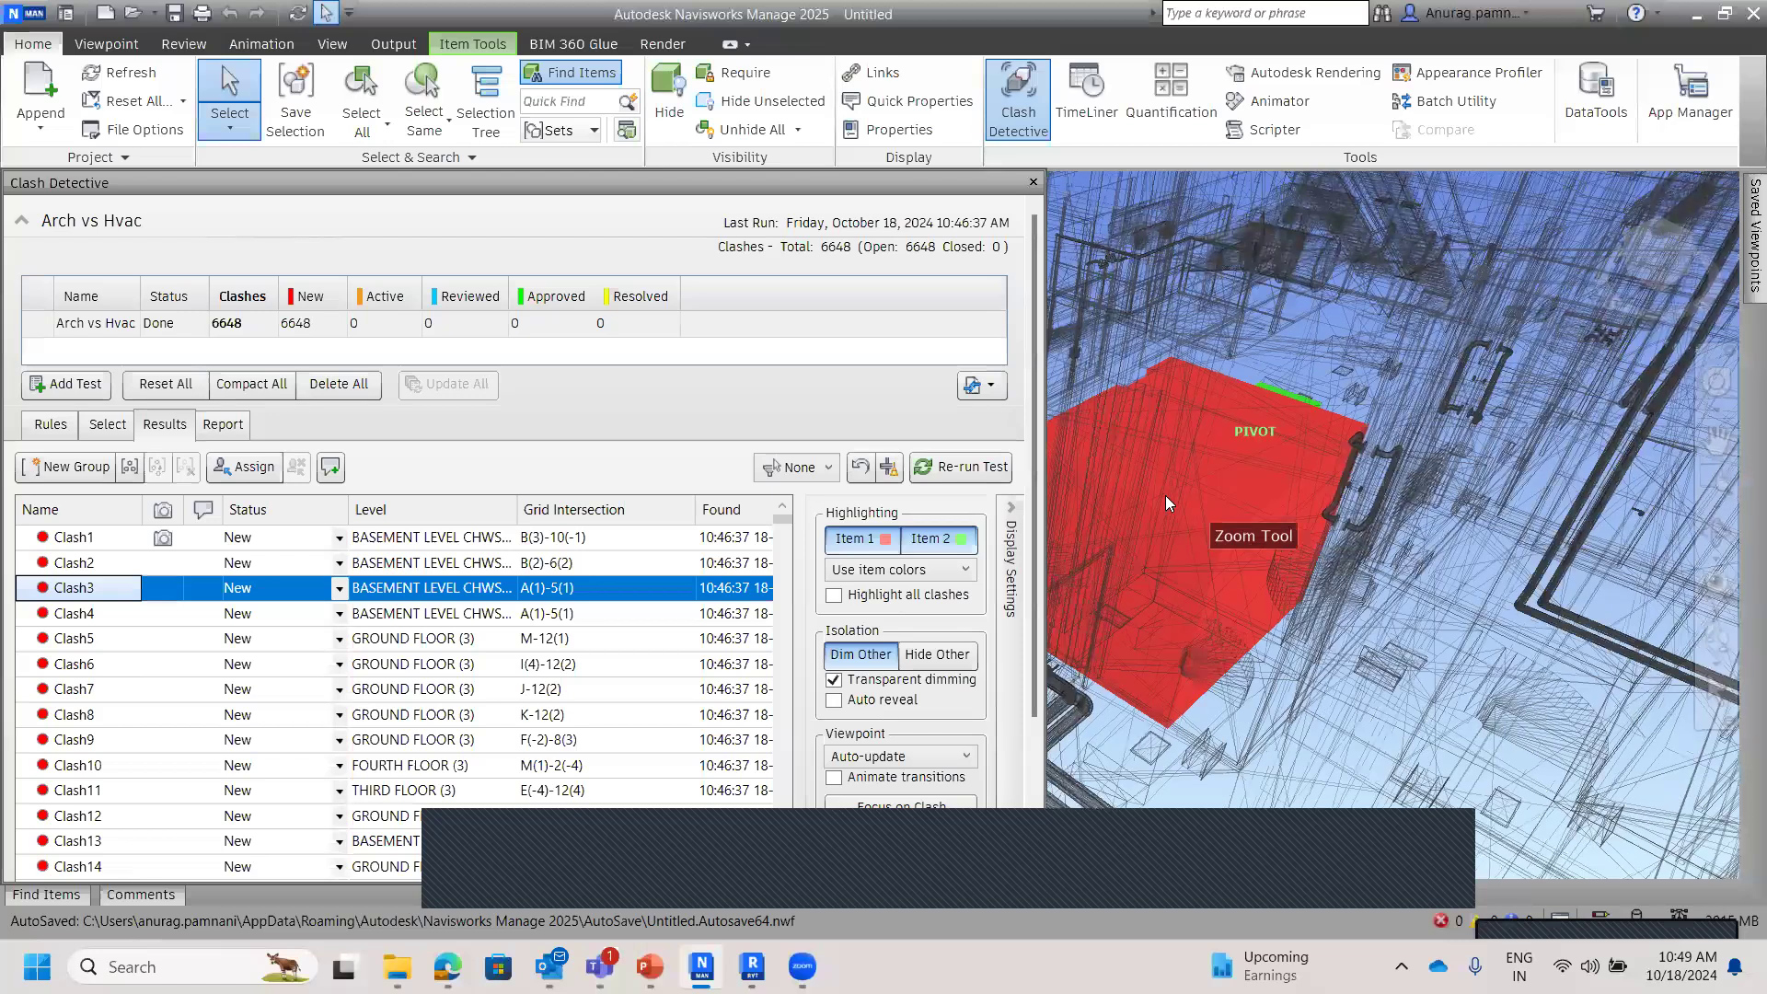
scroll(1165, 504, "up", 1)
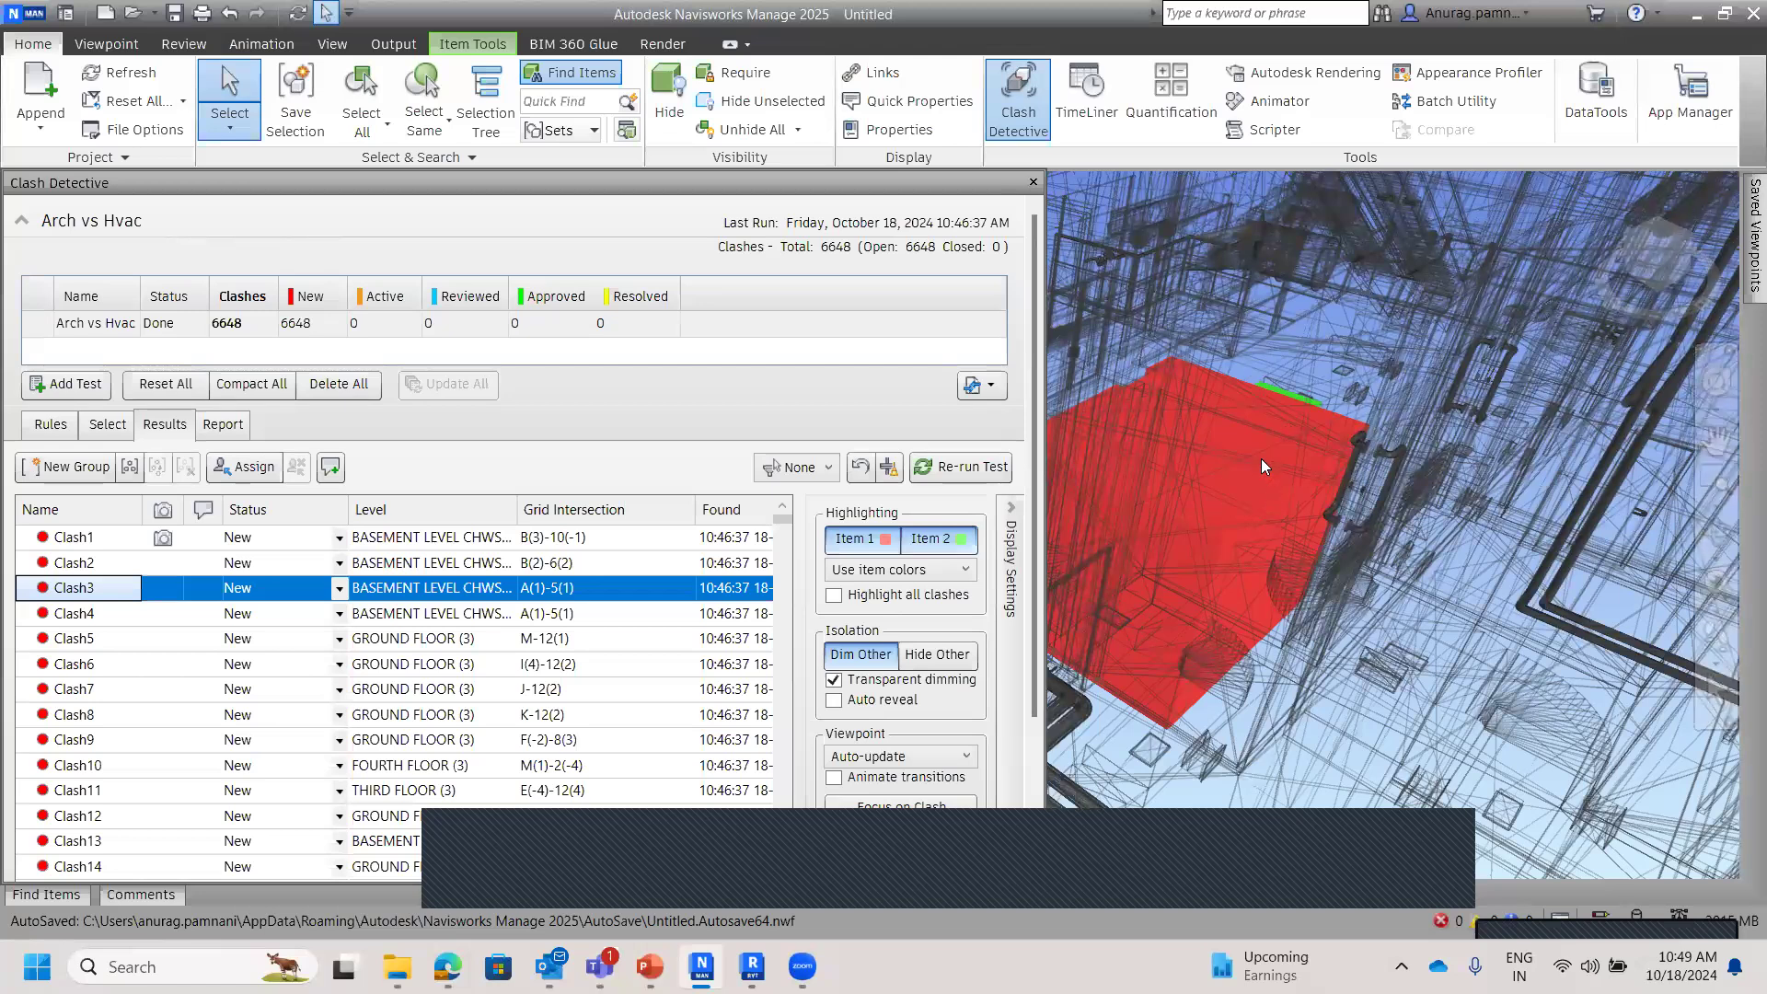
scroll(1261, 458, "up", 1)
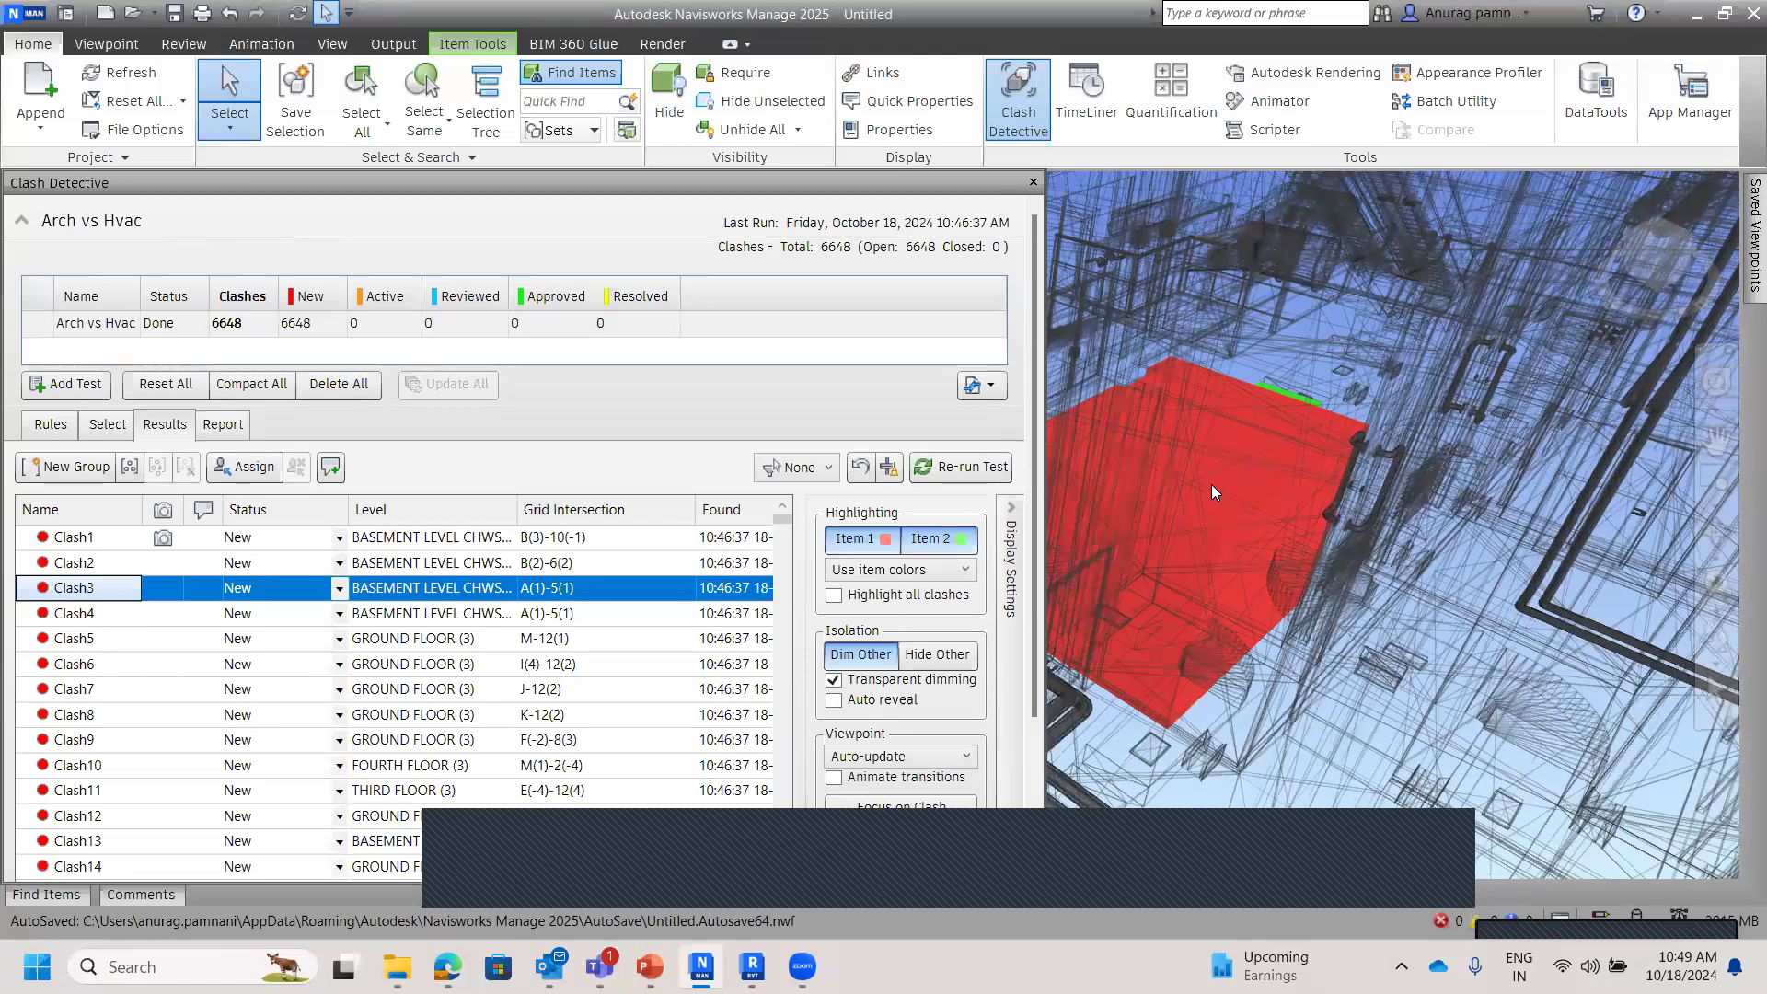
Step: Show the properties of the DLF-200mm-Wall at Clash3 and copy its Element ID value
scroll(1422, 474, "up", 5)
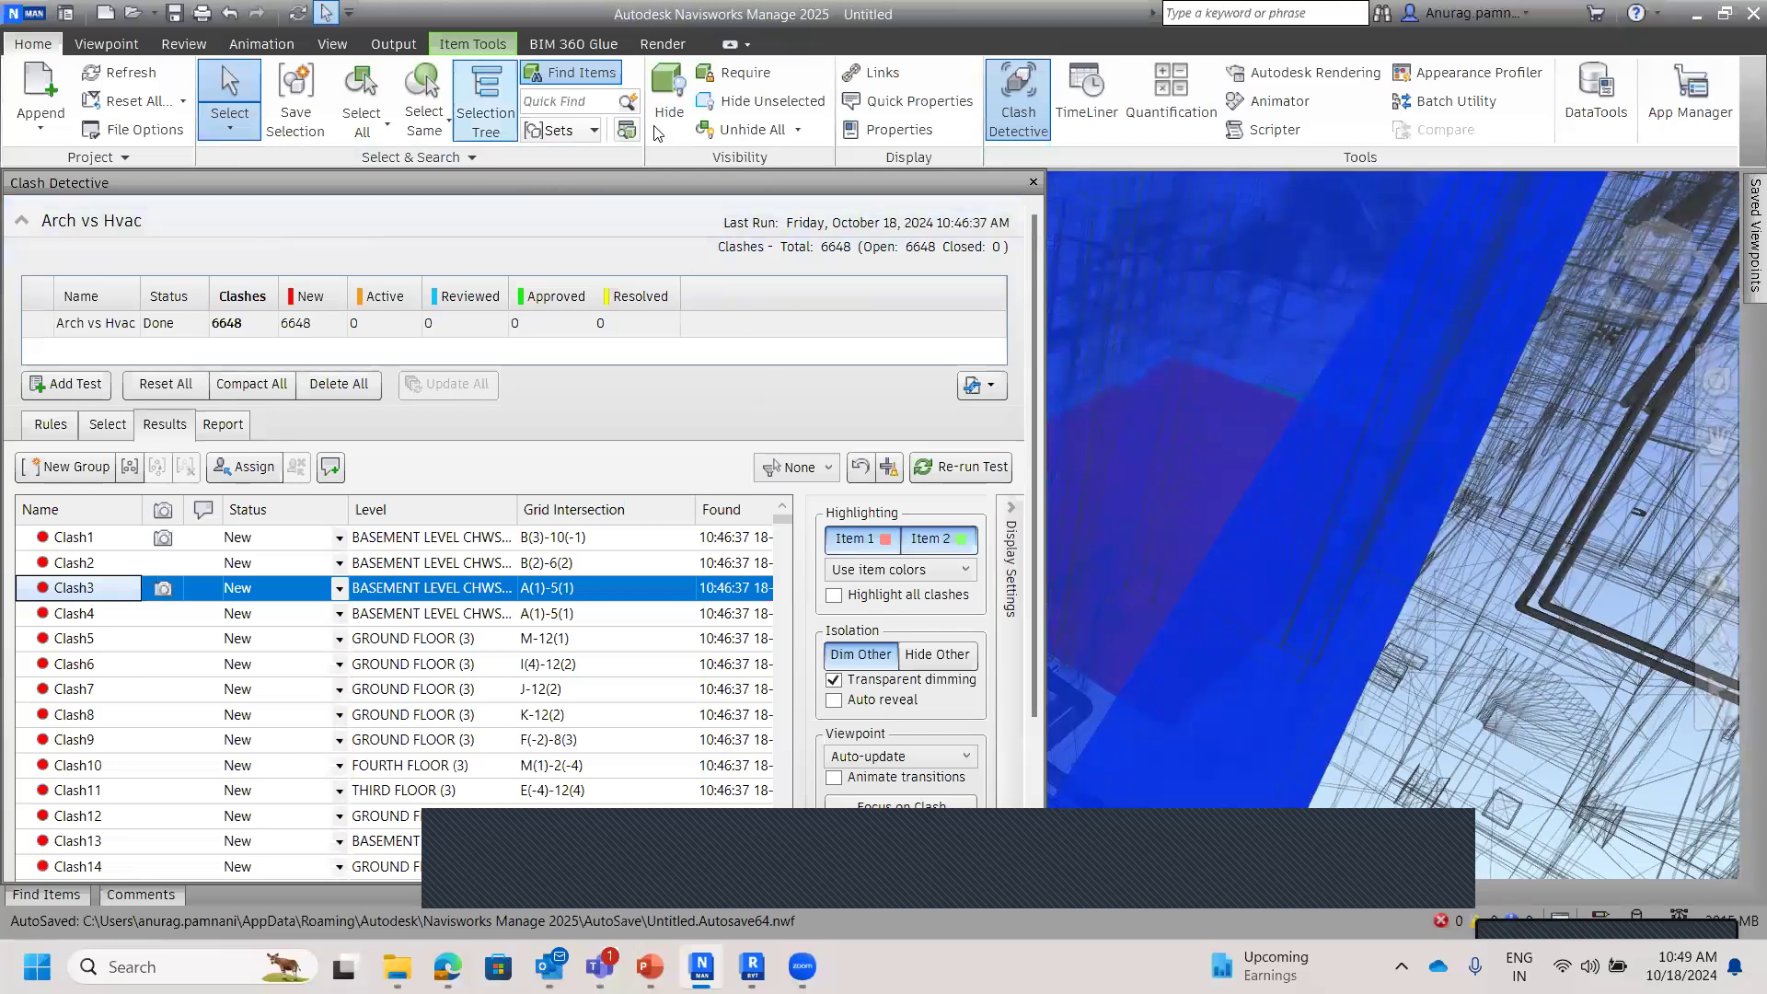
left_click(889, 129)
left_click_drag(1442, 212, 1401, 248)
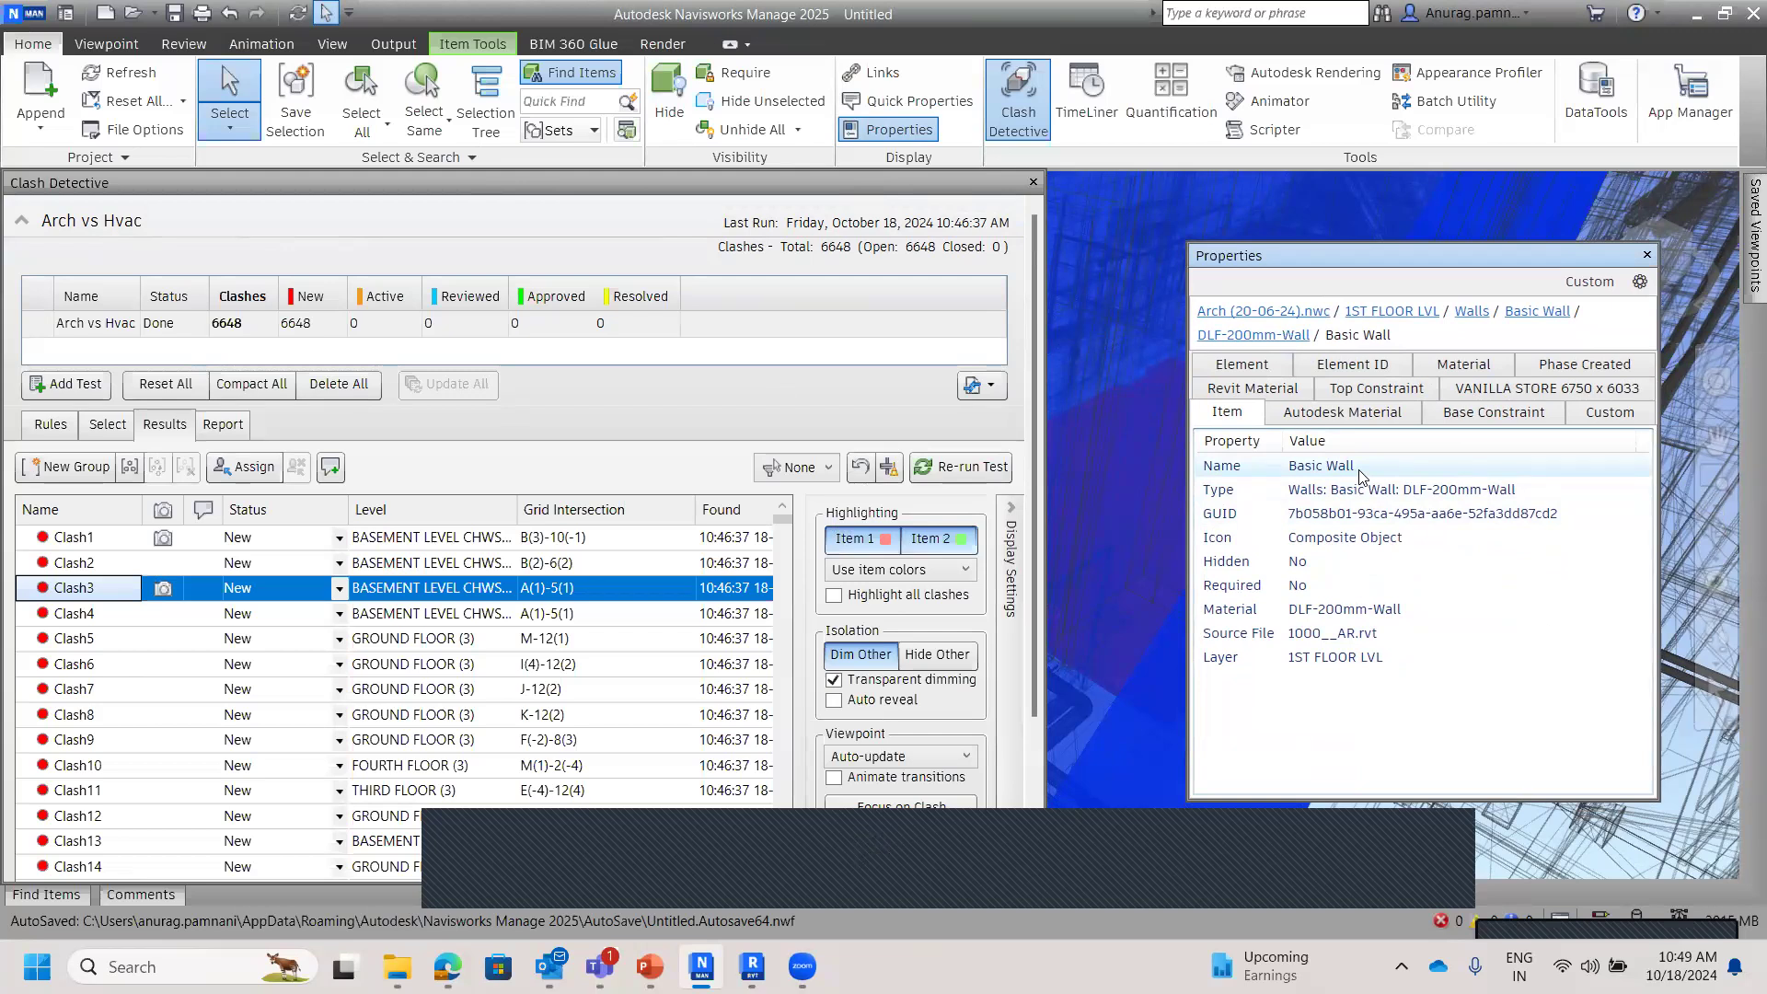
left_click(1360, 366)
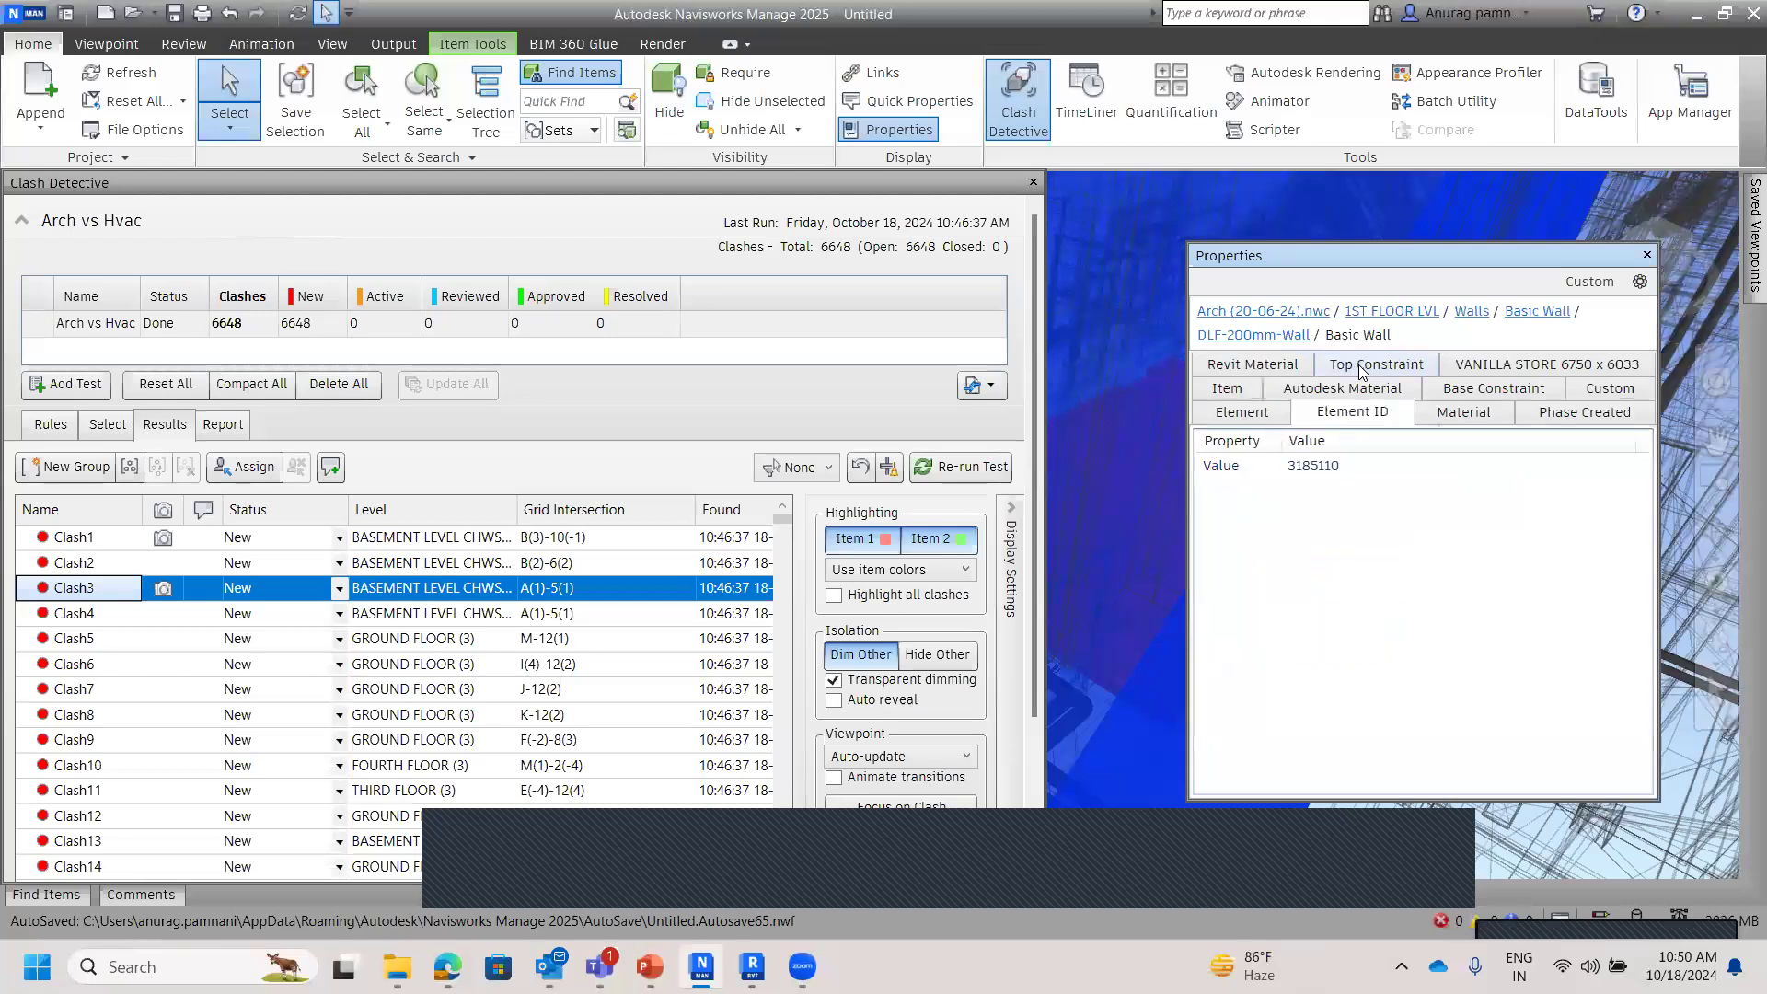
right_click(1307, 467)
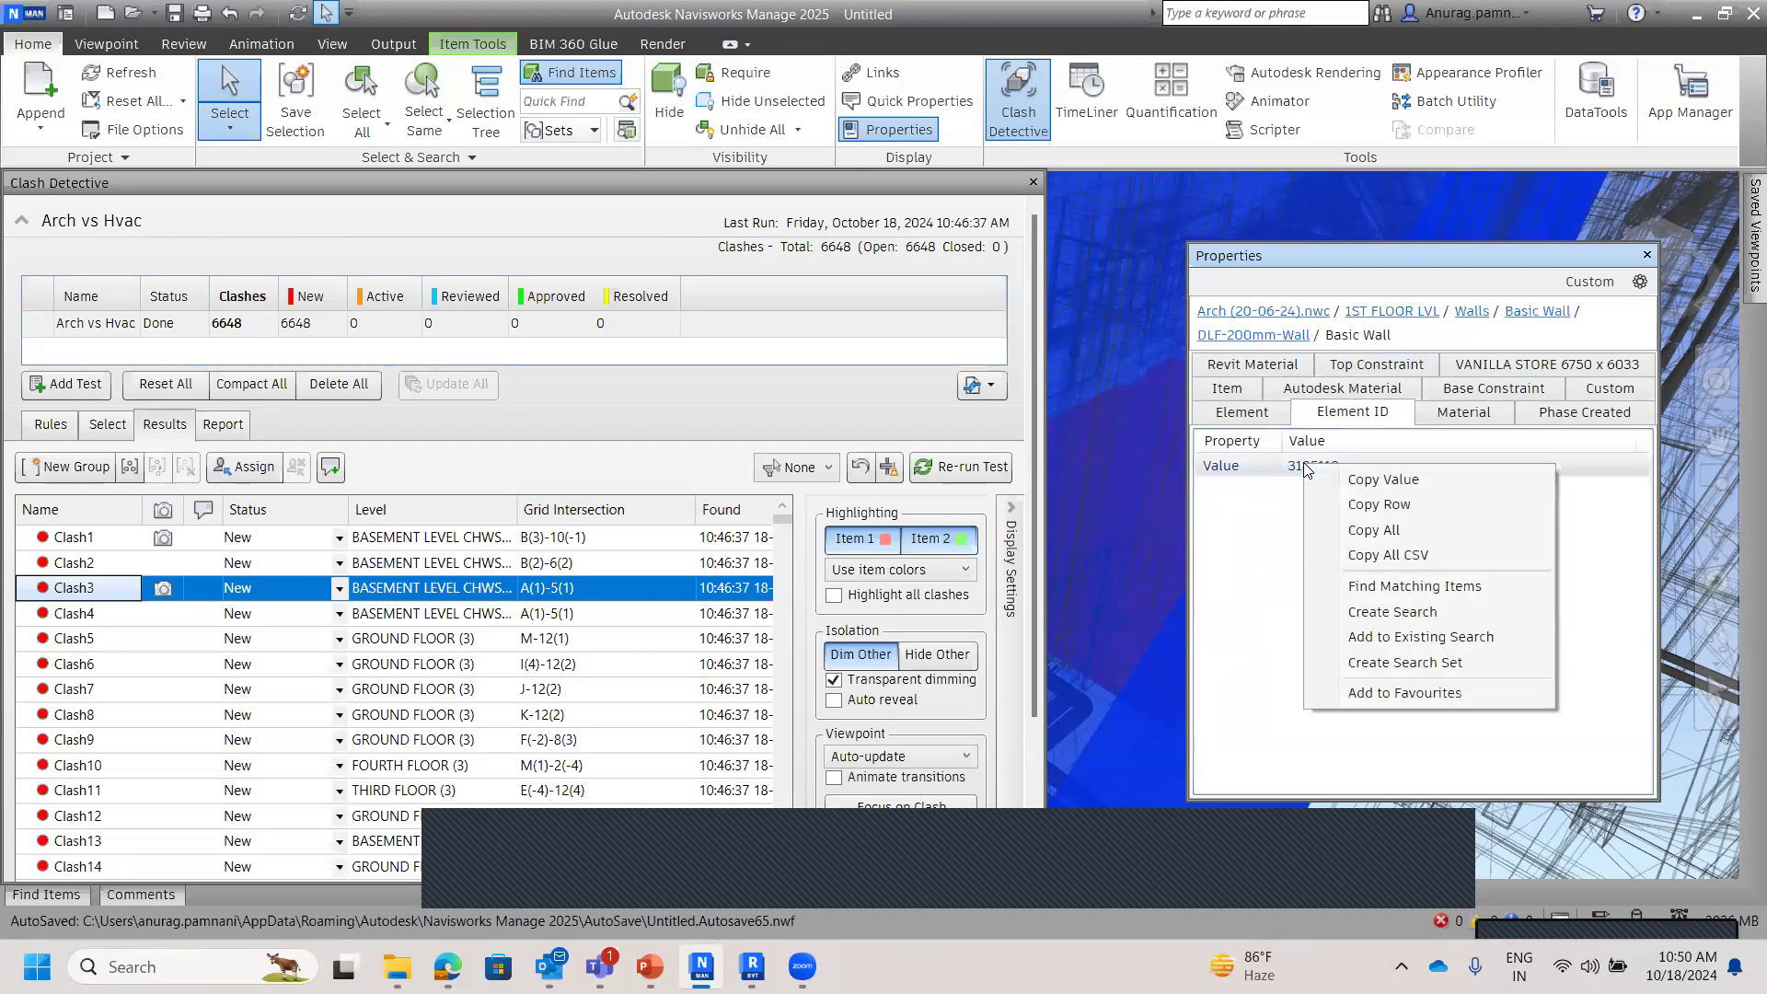
left_click(1371, 482)
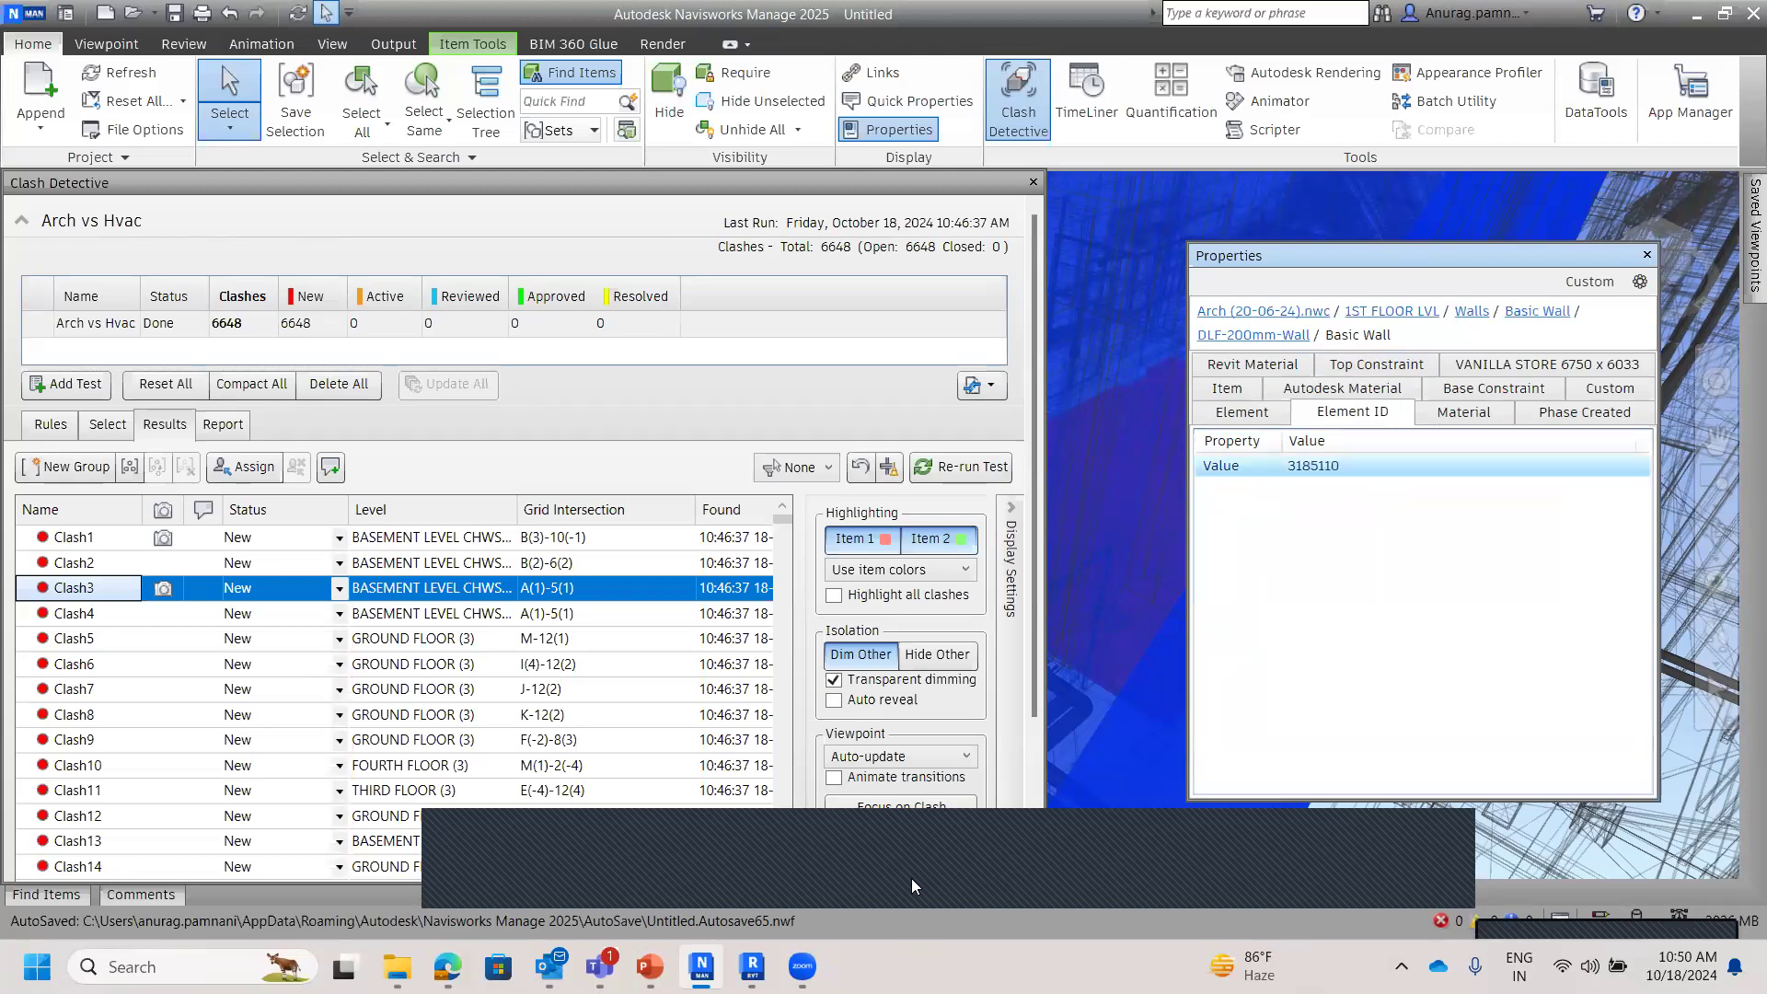
Step: Switch to Revit and try to select the element with ID 3185110 in Project1 using Select Elements by ID
mouse_move(752, 966)
left_click(739, 840)
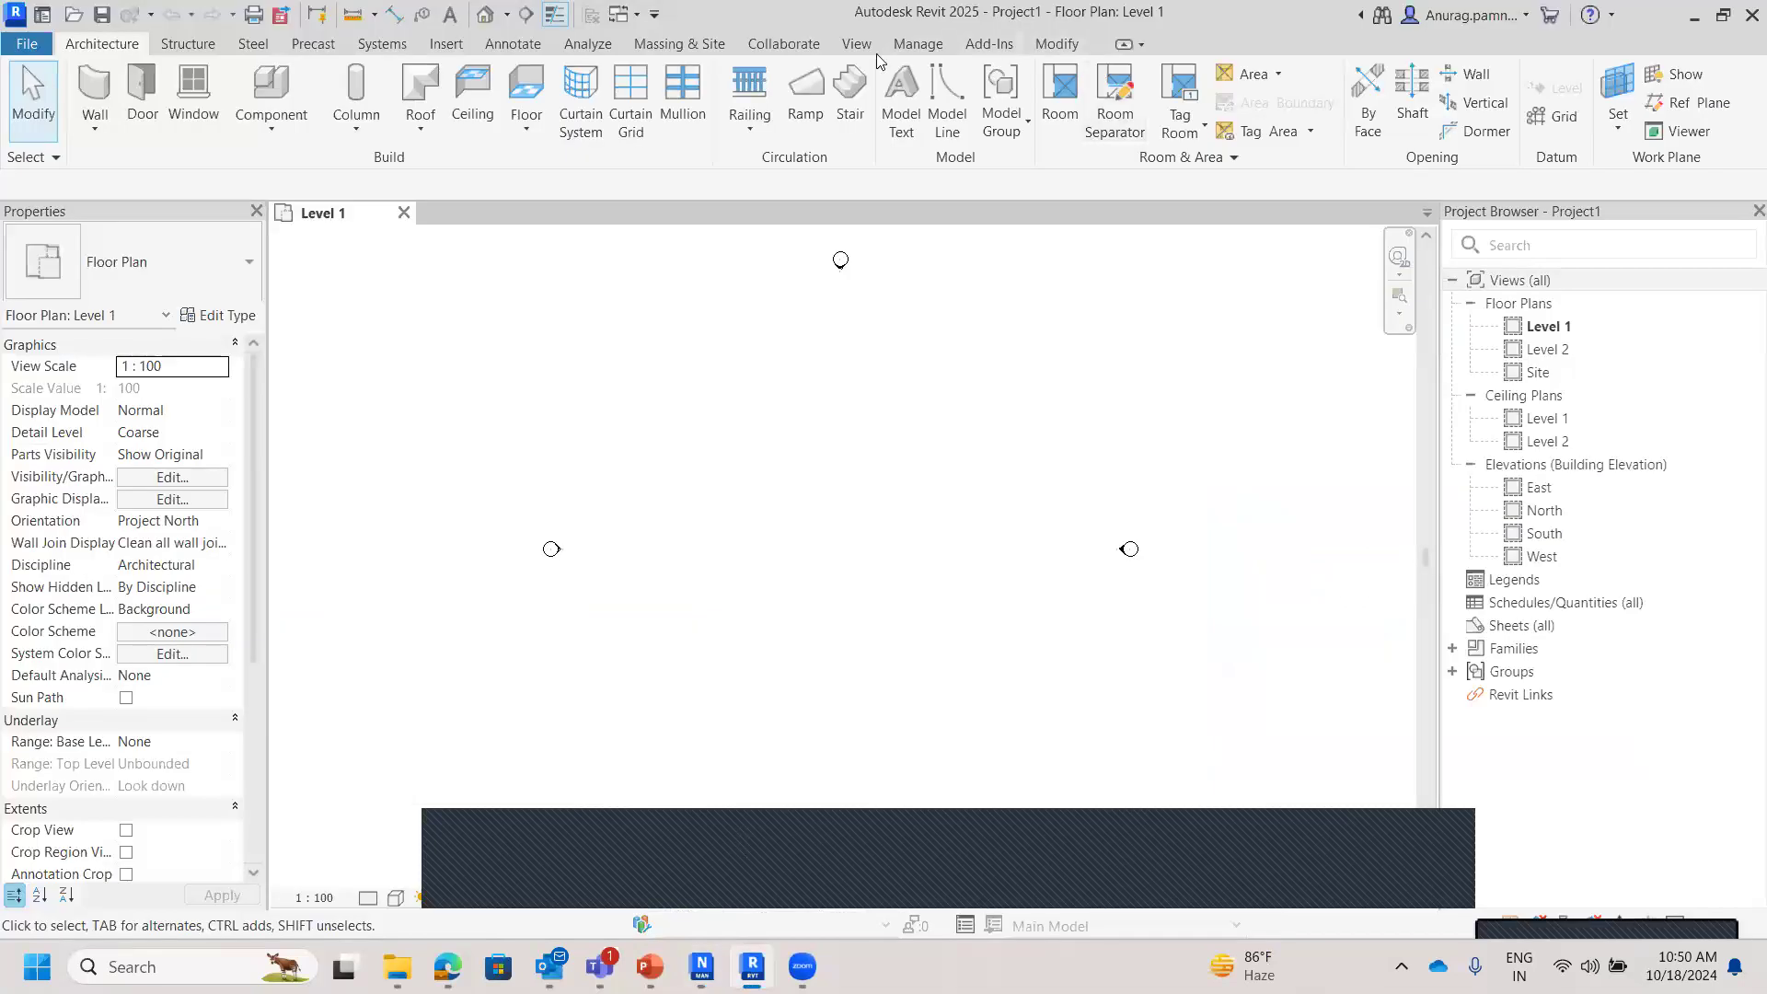
left_click(858, 46)
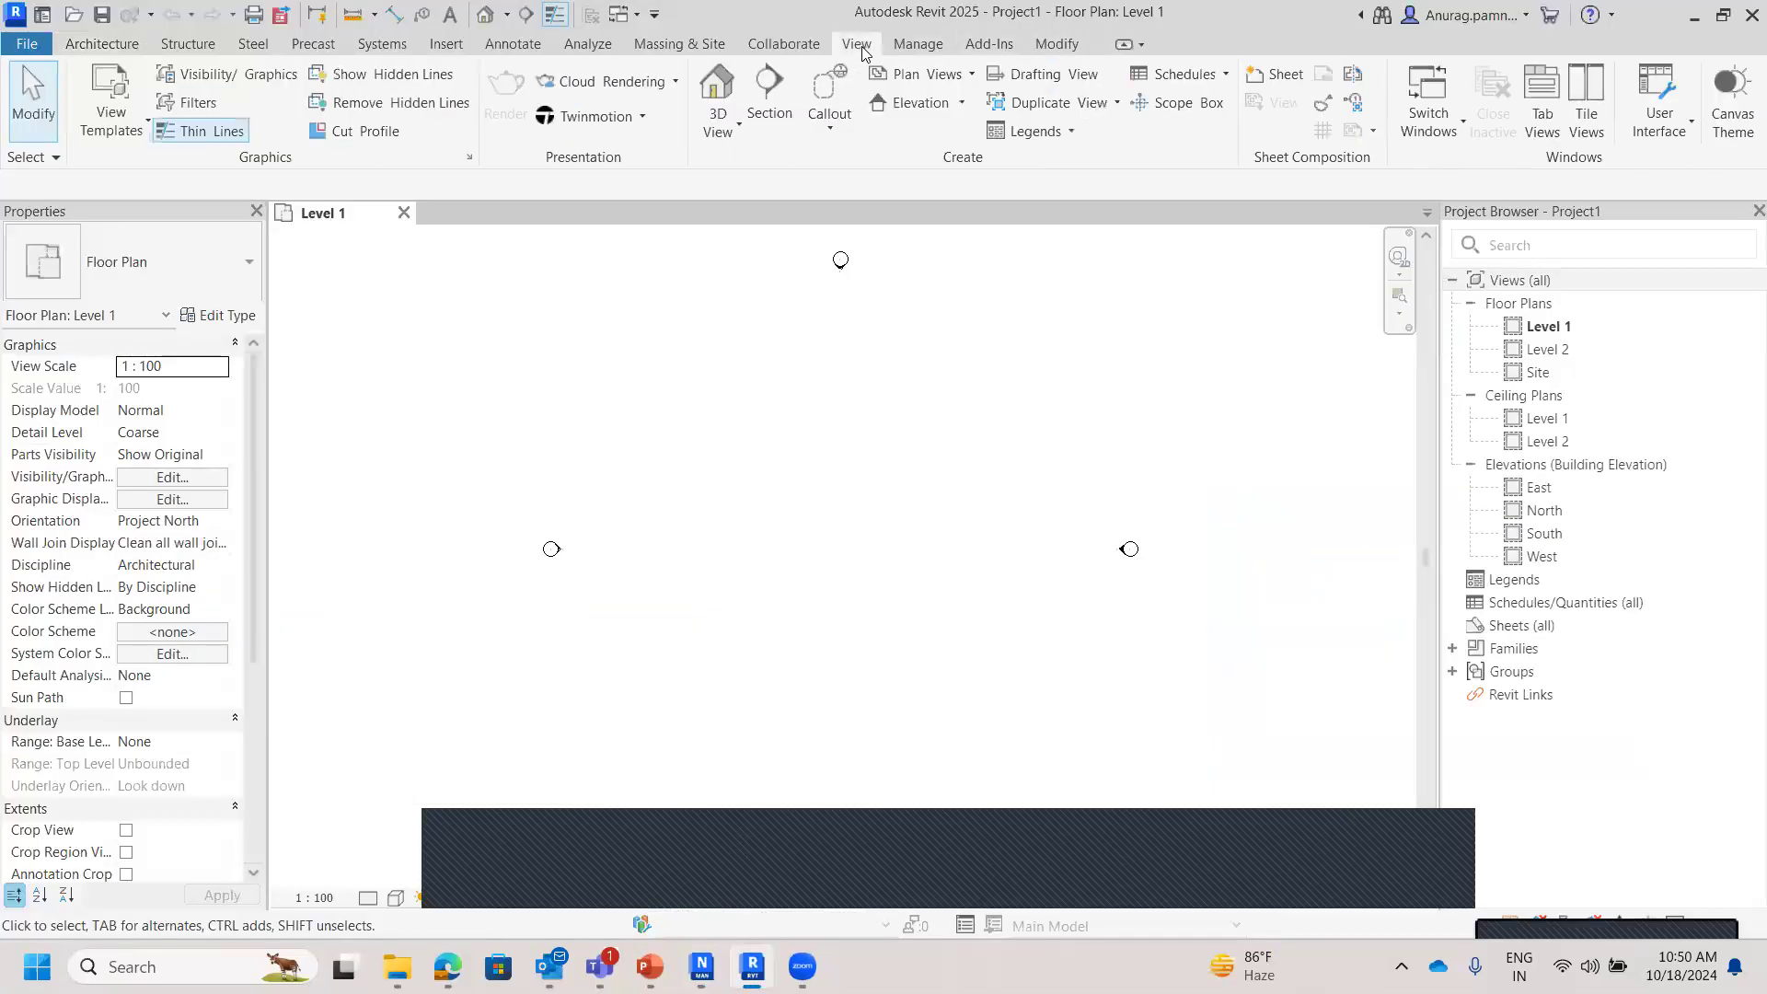
left_click(921, 46)
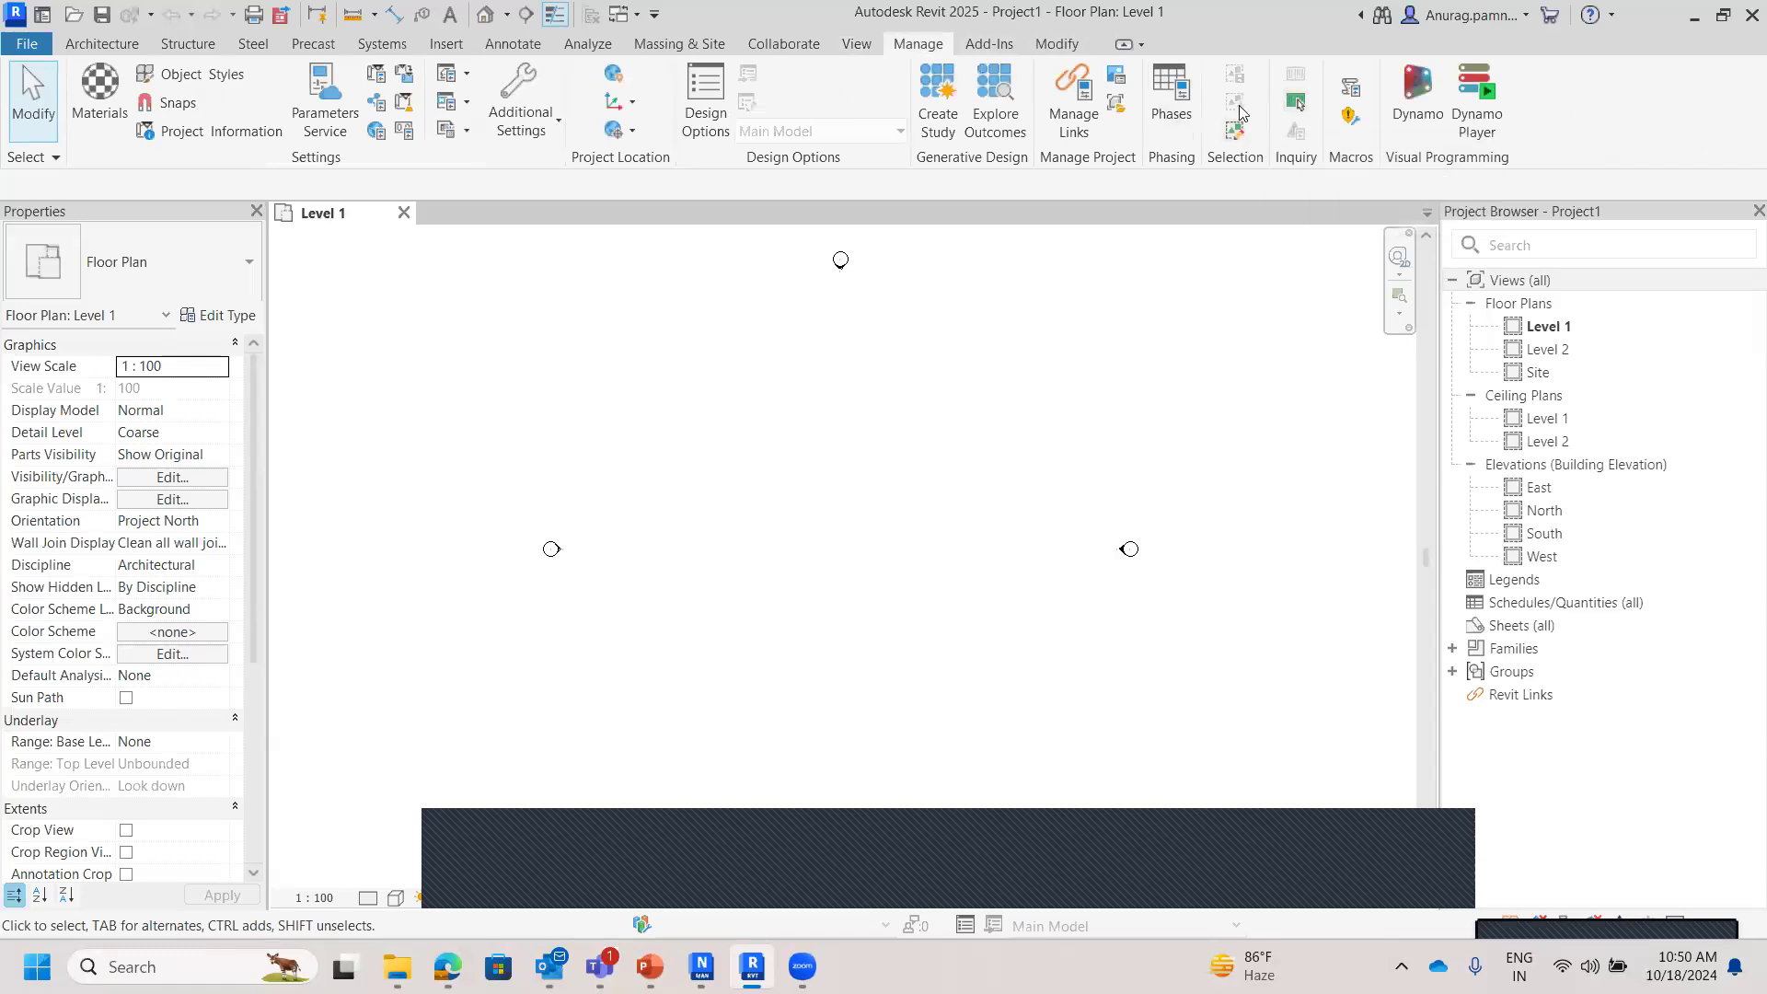
left_click(1297, 102)
key("ctrl+v")
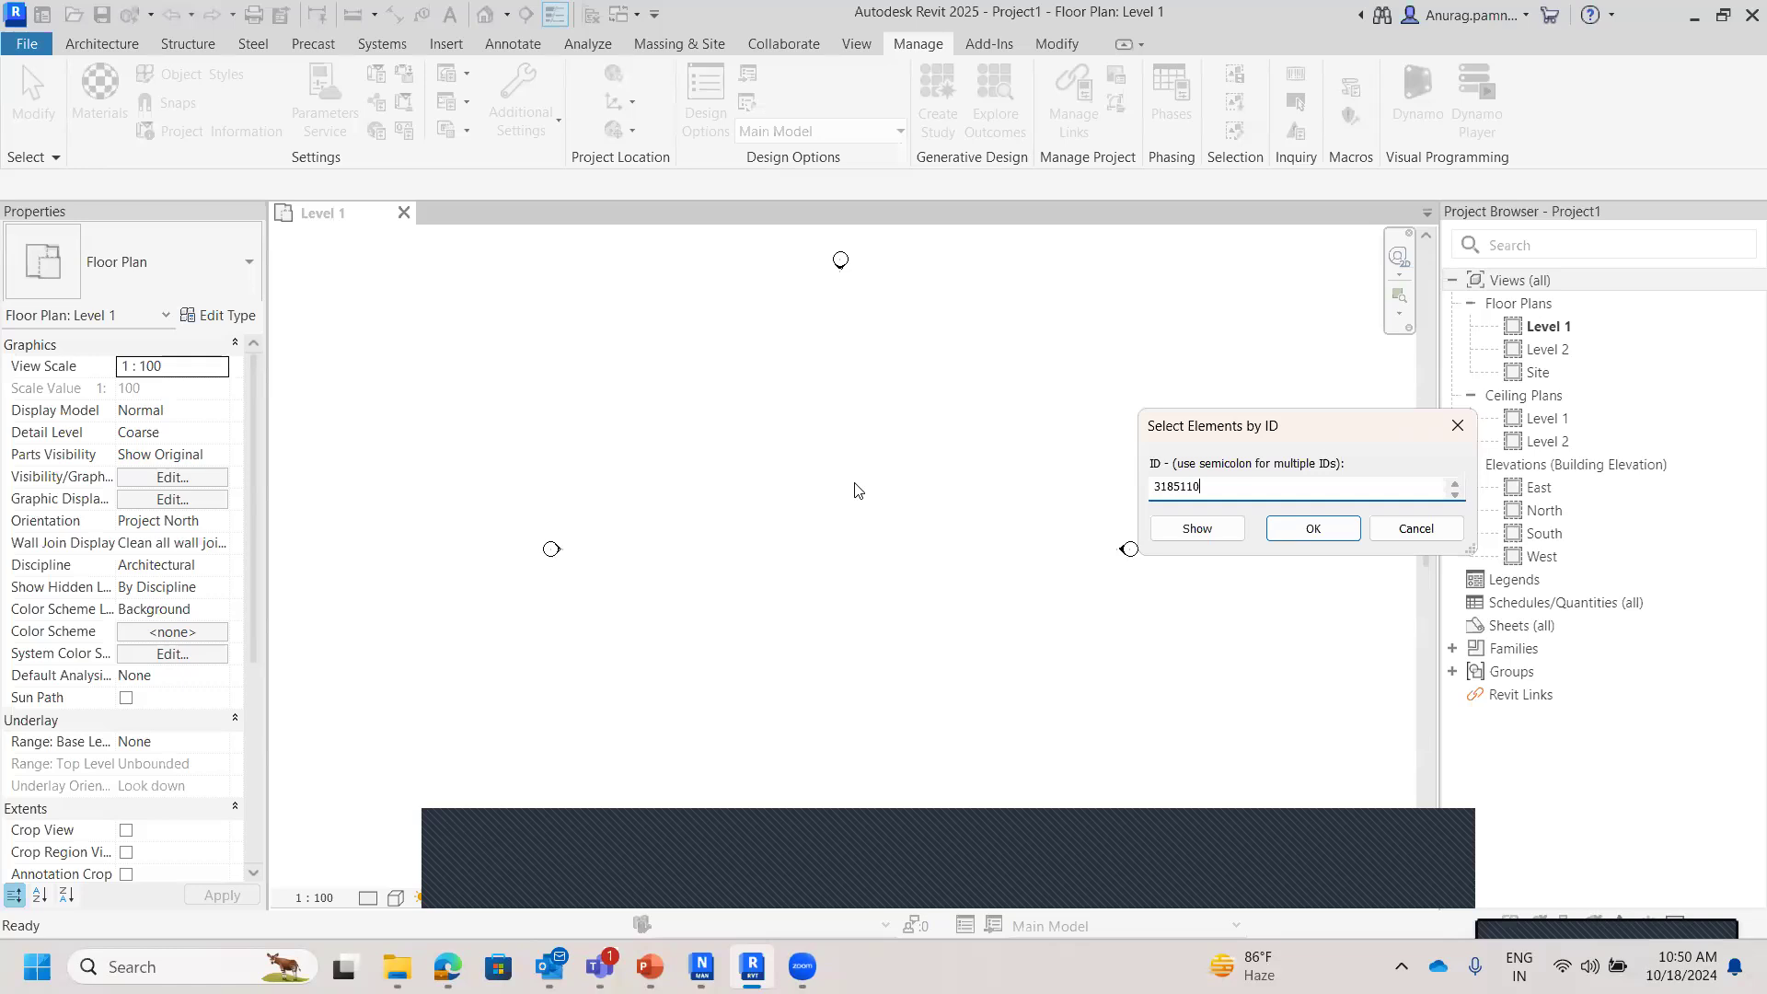
left_click(1289, 533)
left_click(1023, 498)
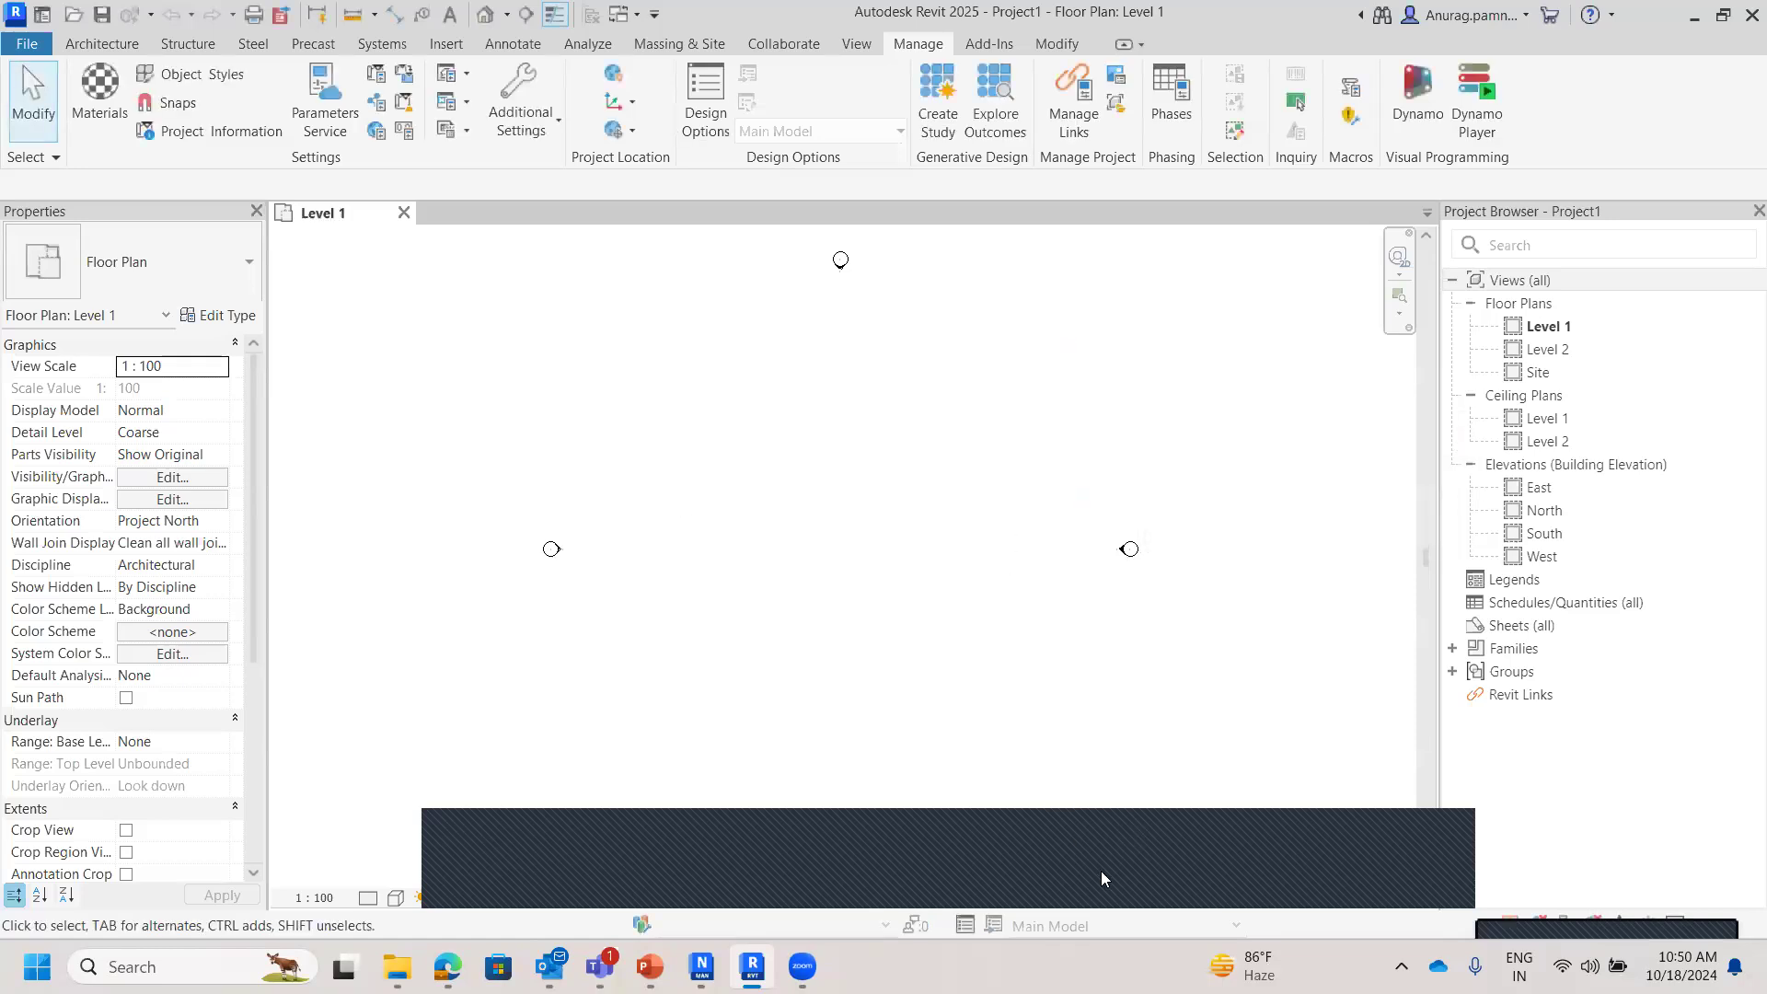
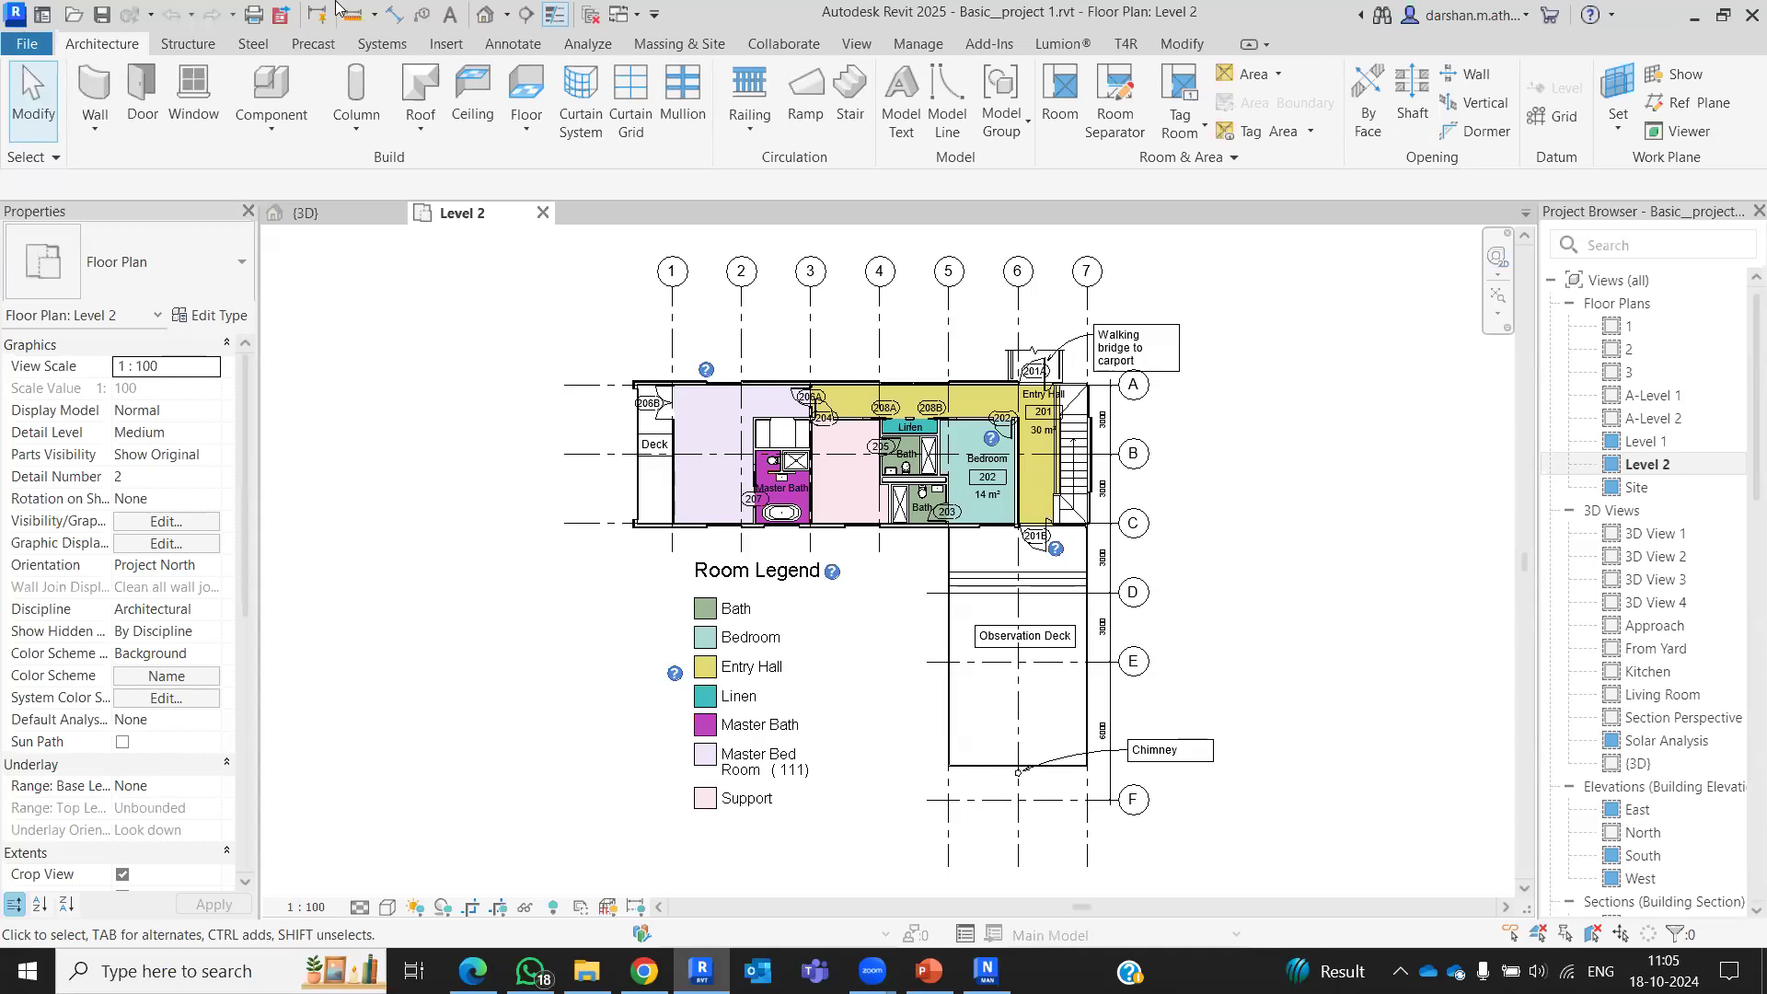
Step: Start the T4R job time tracker for the Basic__project 1 model
left_click(1128, 44)
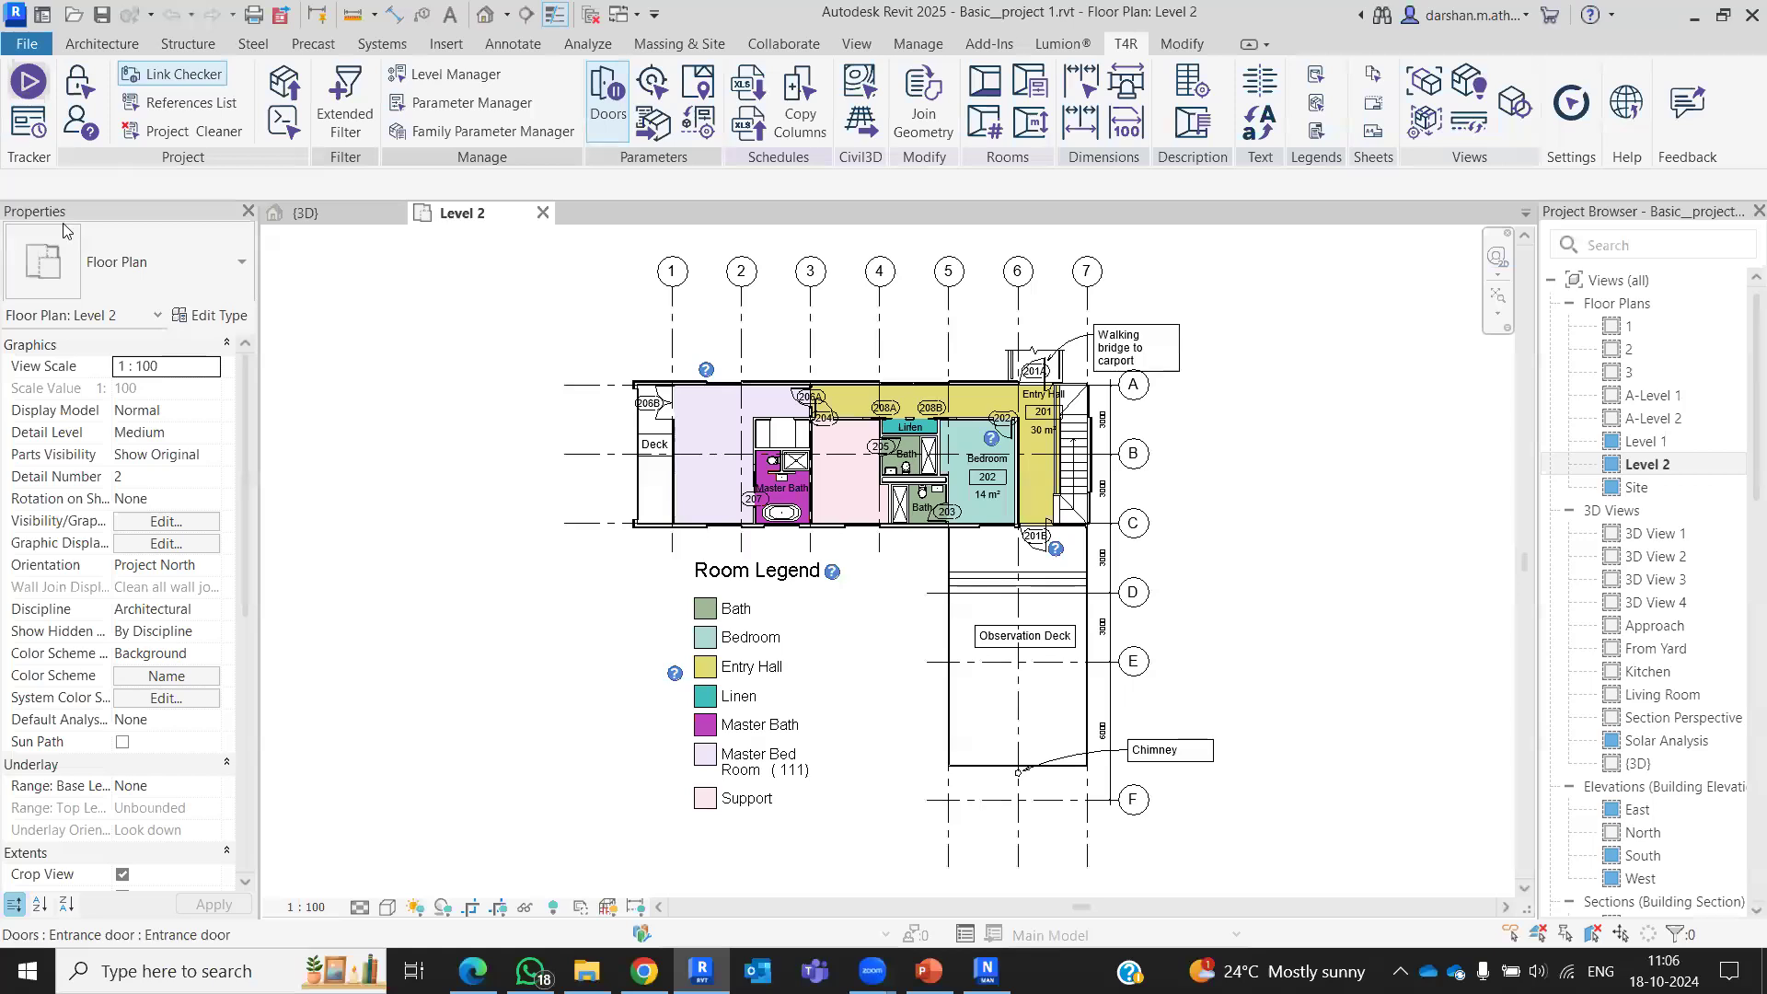
left_click(26, 82)
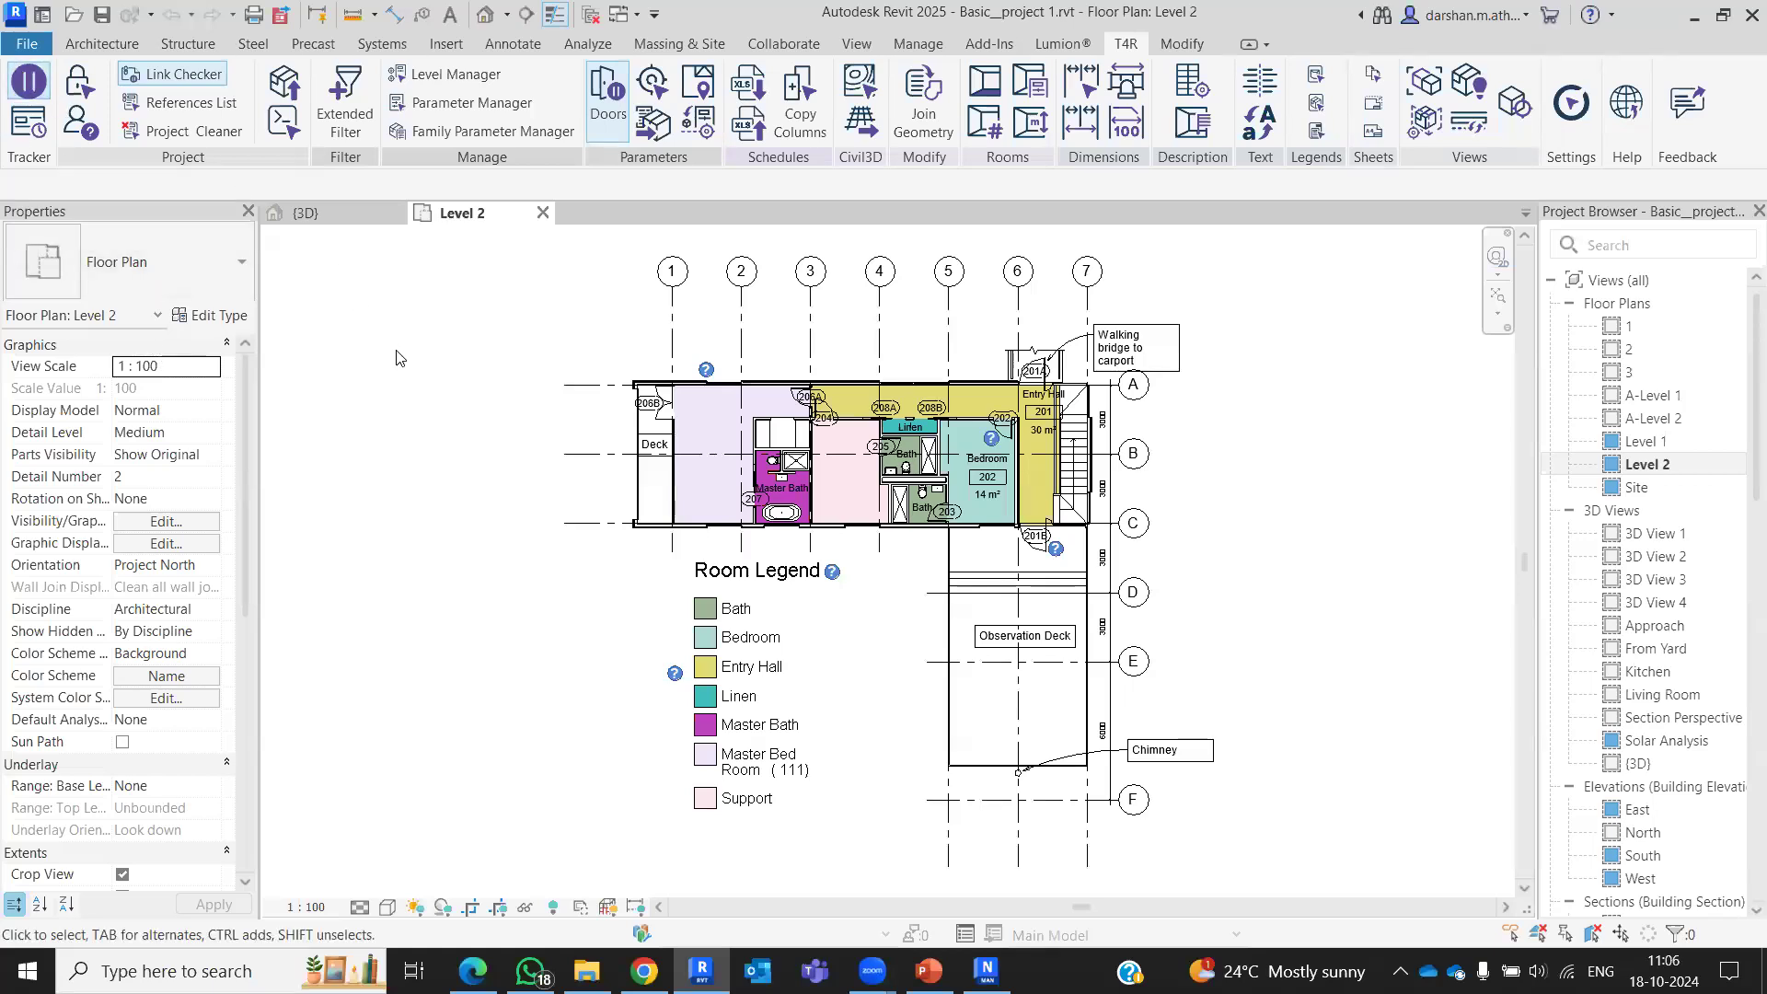
Step: Place two aligned dimensions above the Level 2 plan, one from grid 1 to grid 5 and one from grid 1 to grid 4
middle_click_drag(703, 402, 702, 490)
scroll(766, 419, "up", 4)
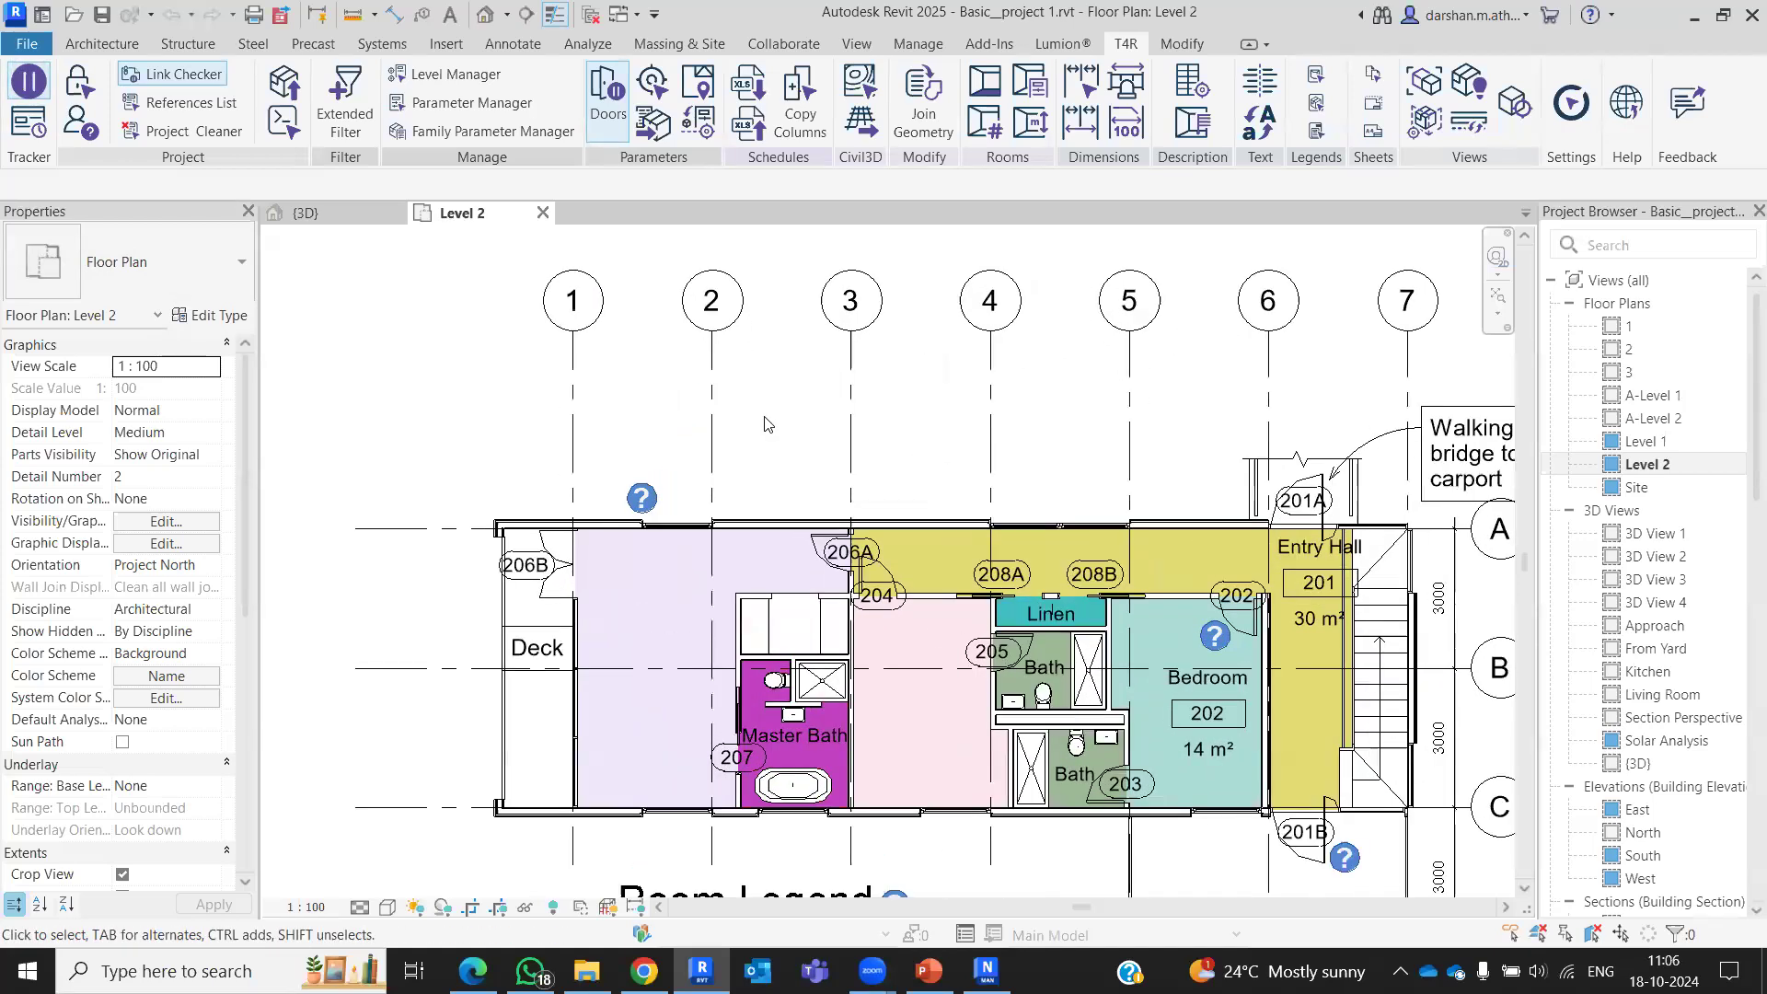
scroll(932, 475, "down", 2)
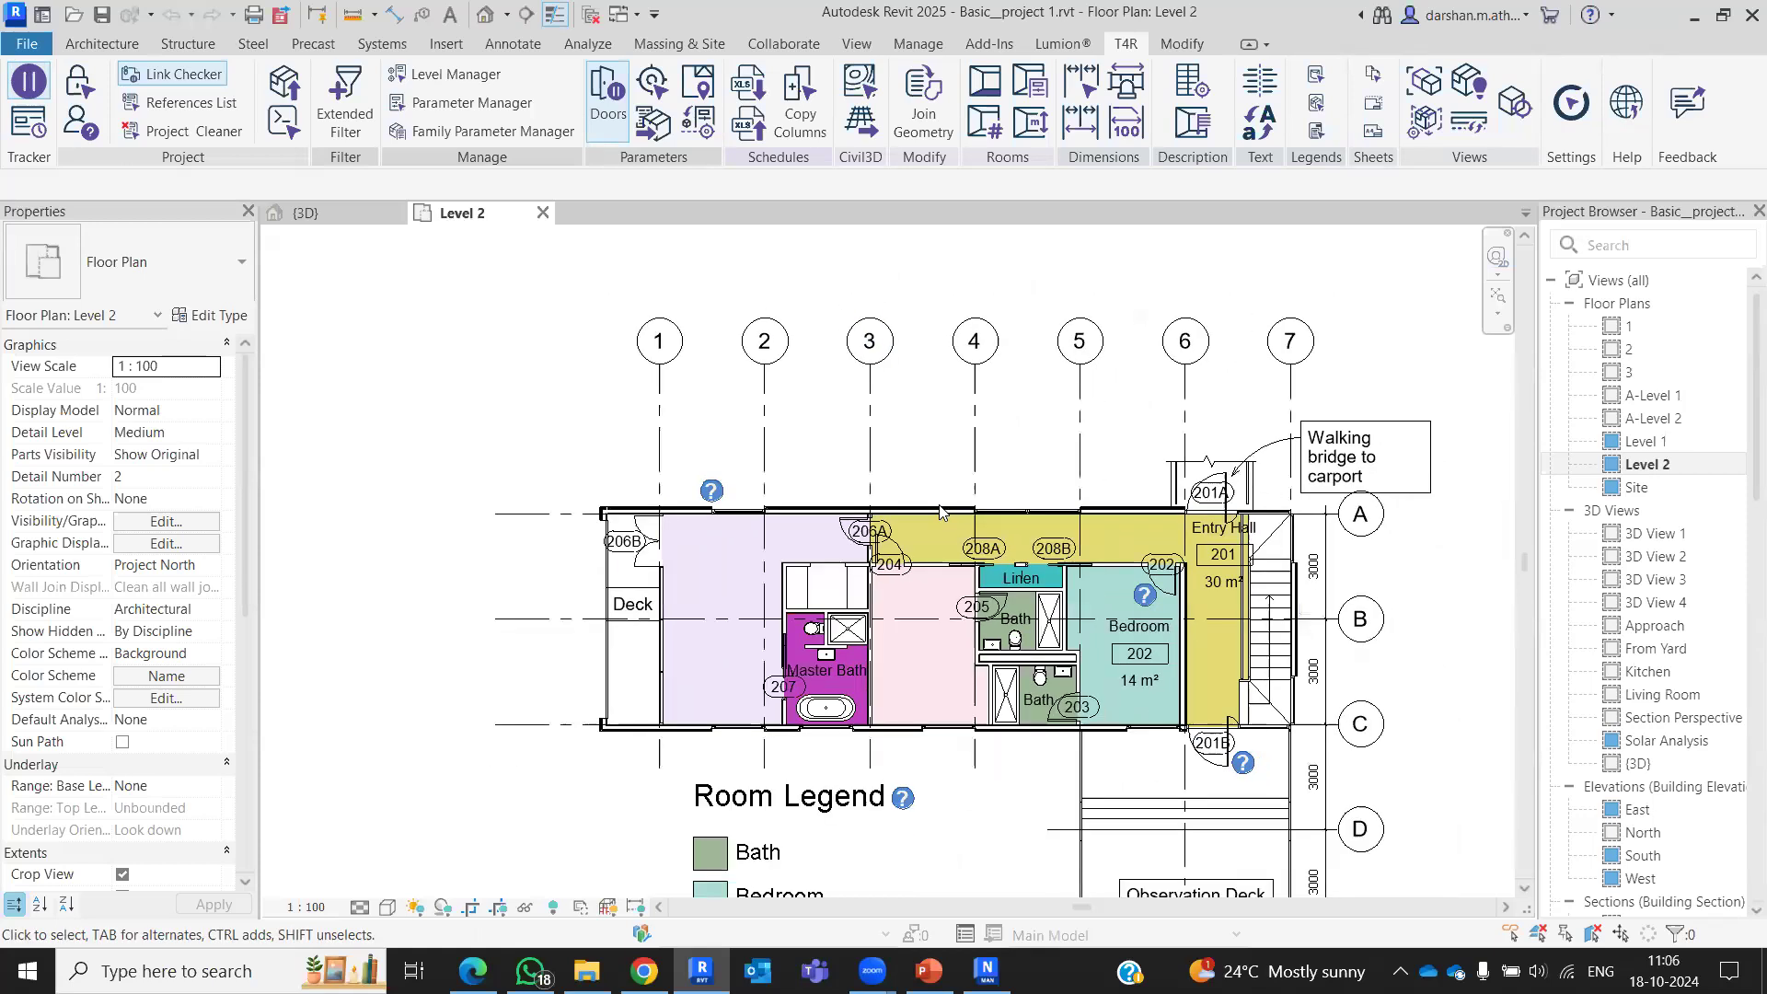
middle_click_drag(822, 497, 834, 433)
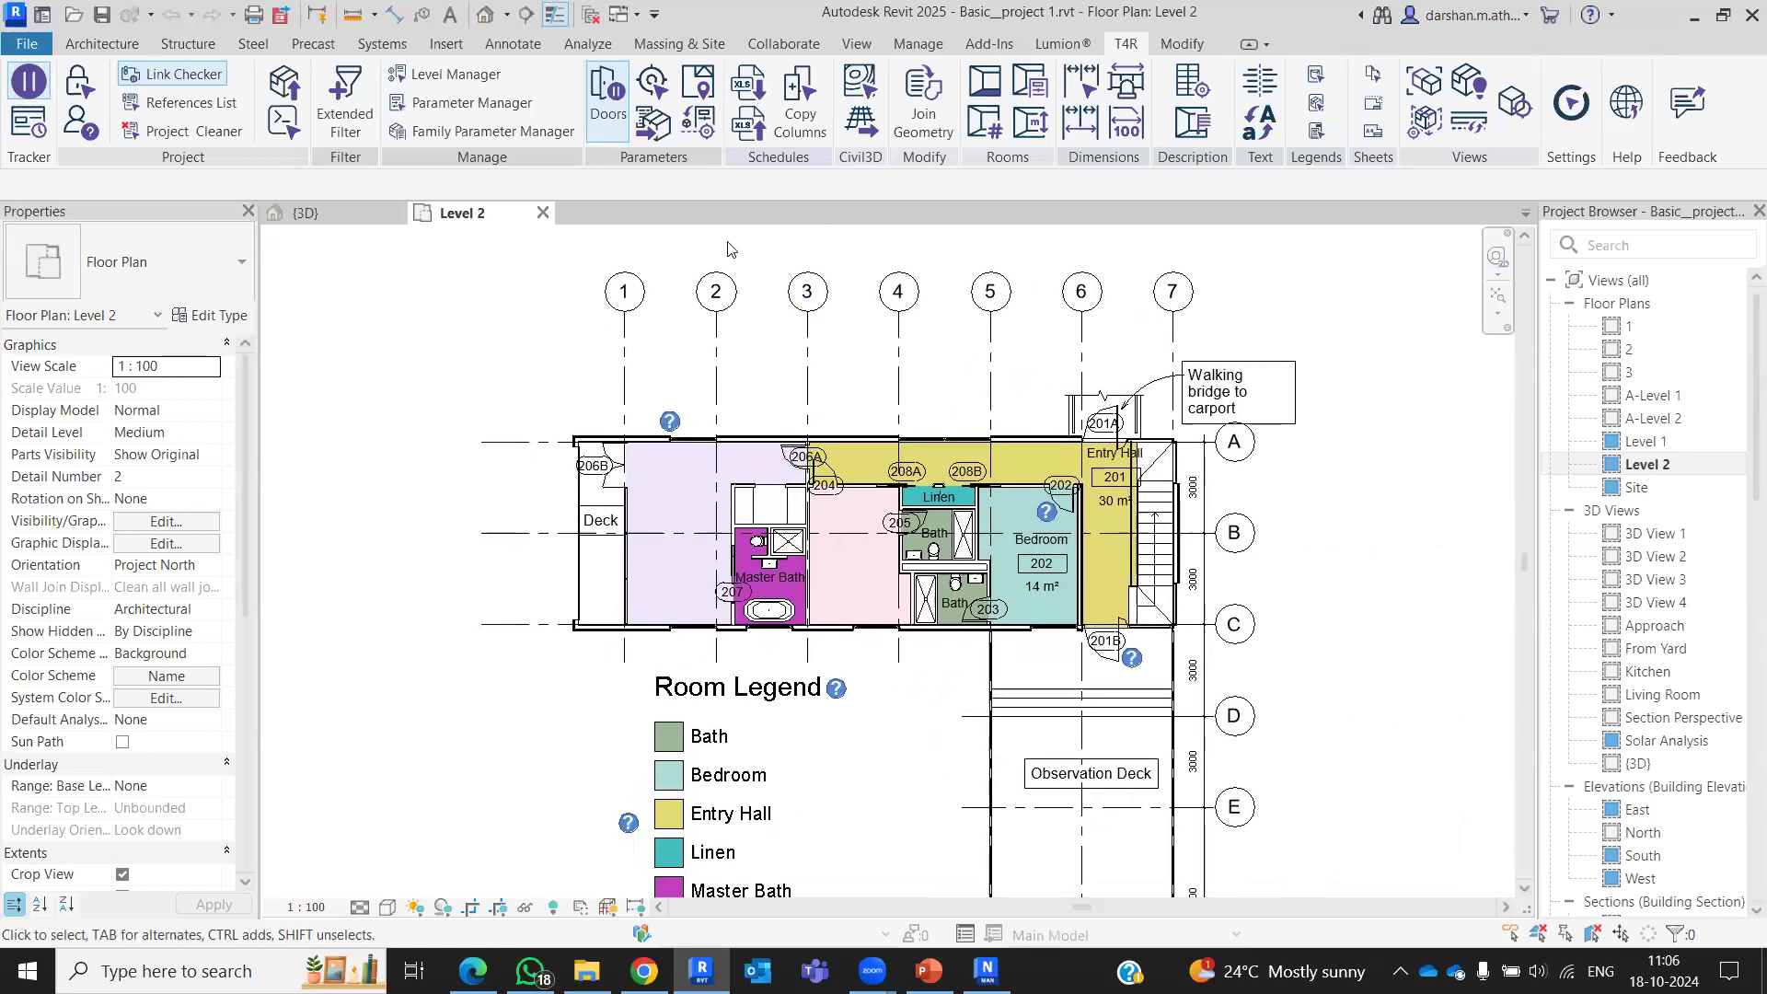
key("d")
key("i")
left_click(627, 377)
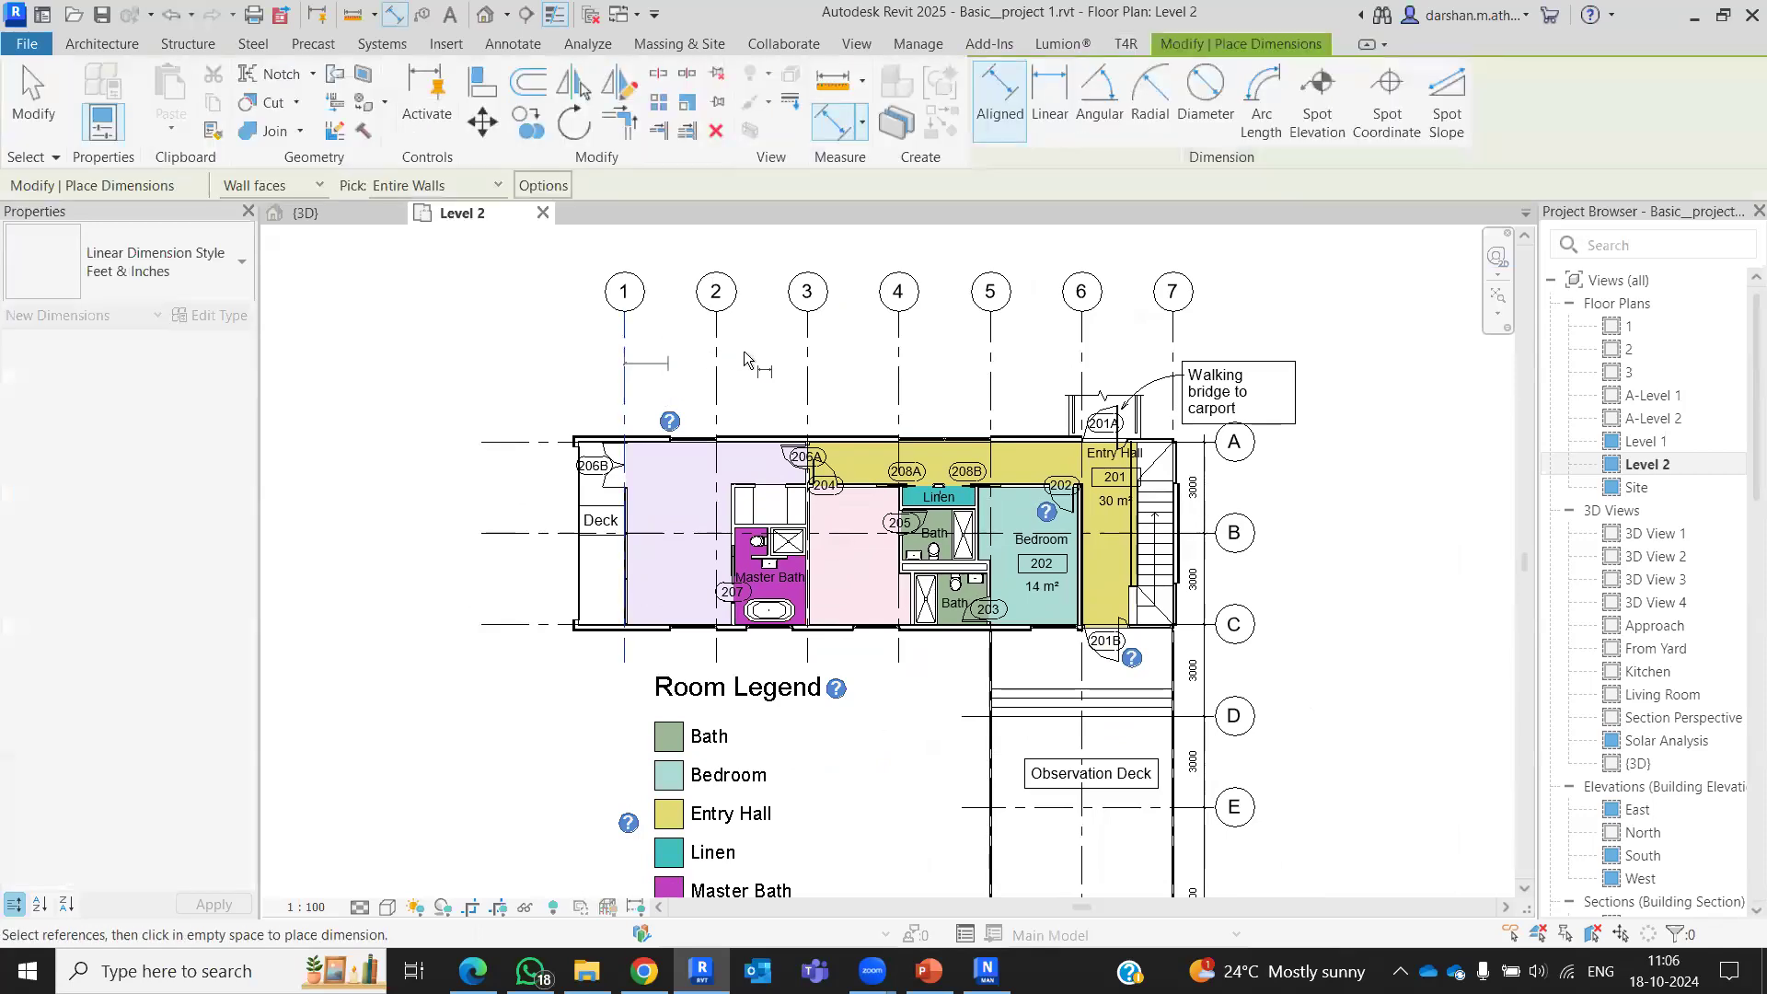
left_click(990, 391)
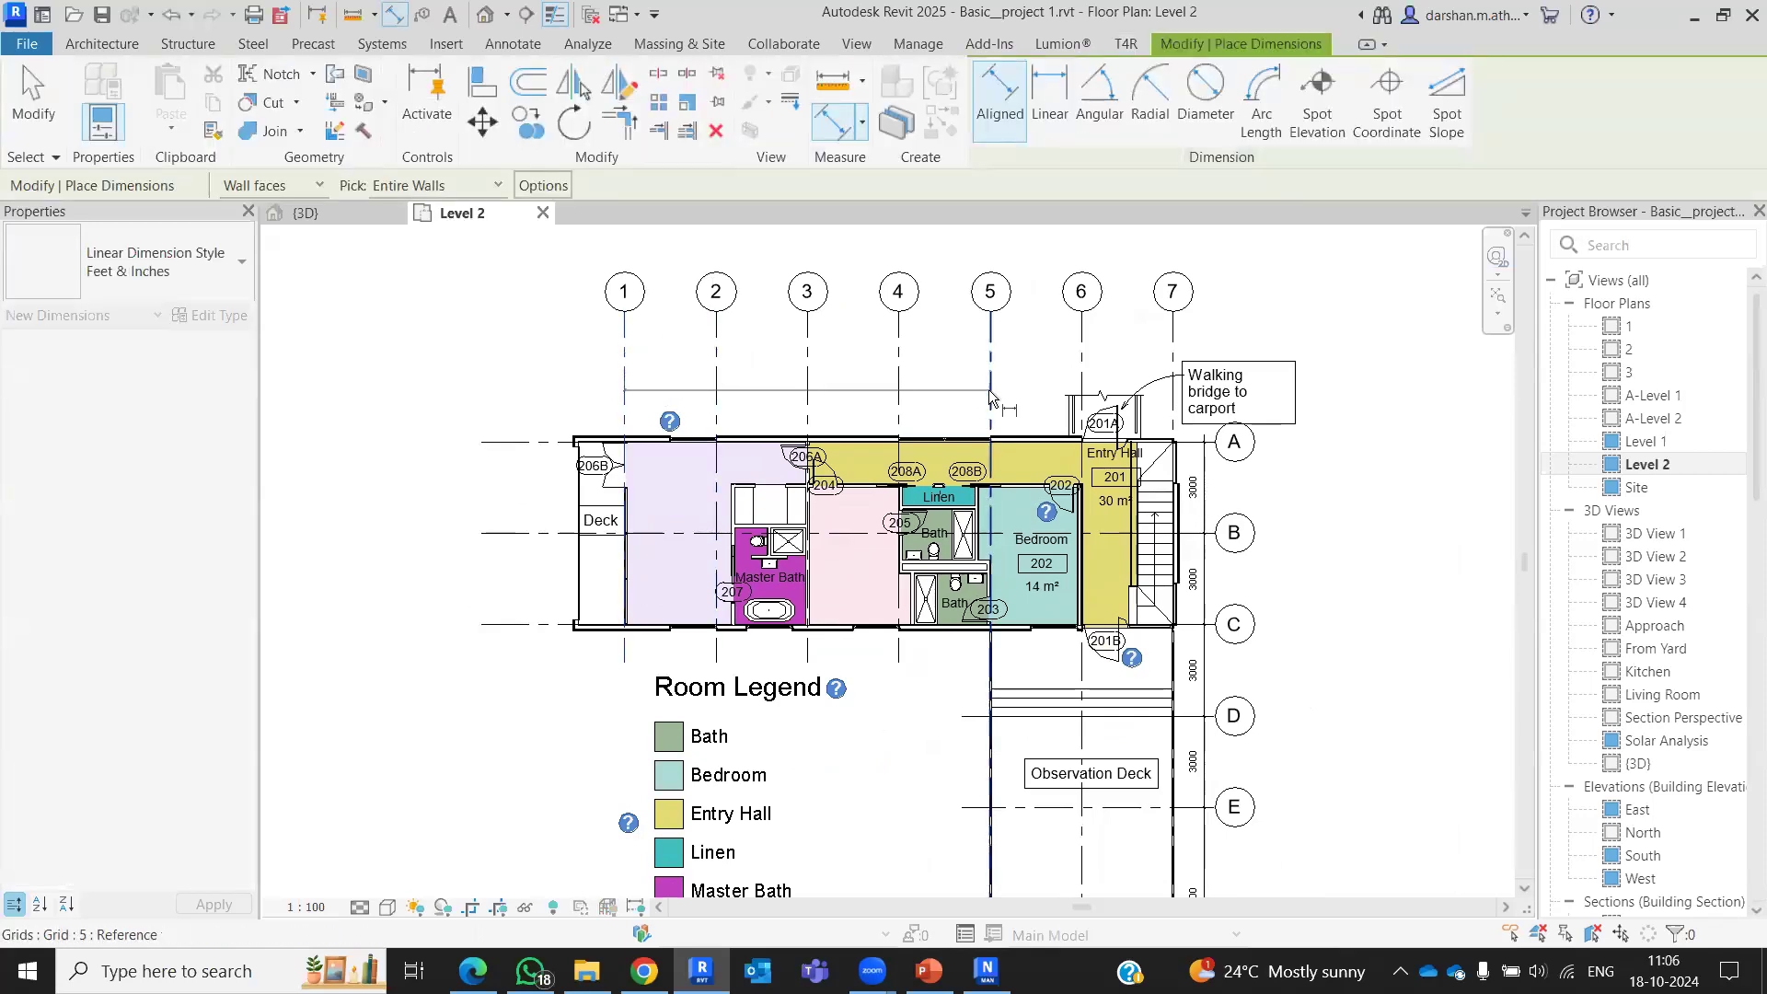
left_click(965, 343)
left_click(899, 387)
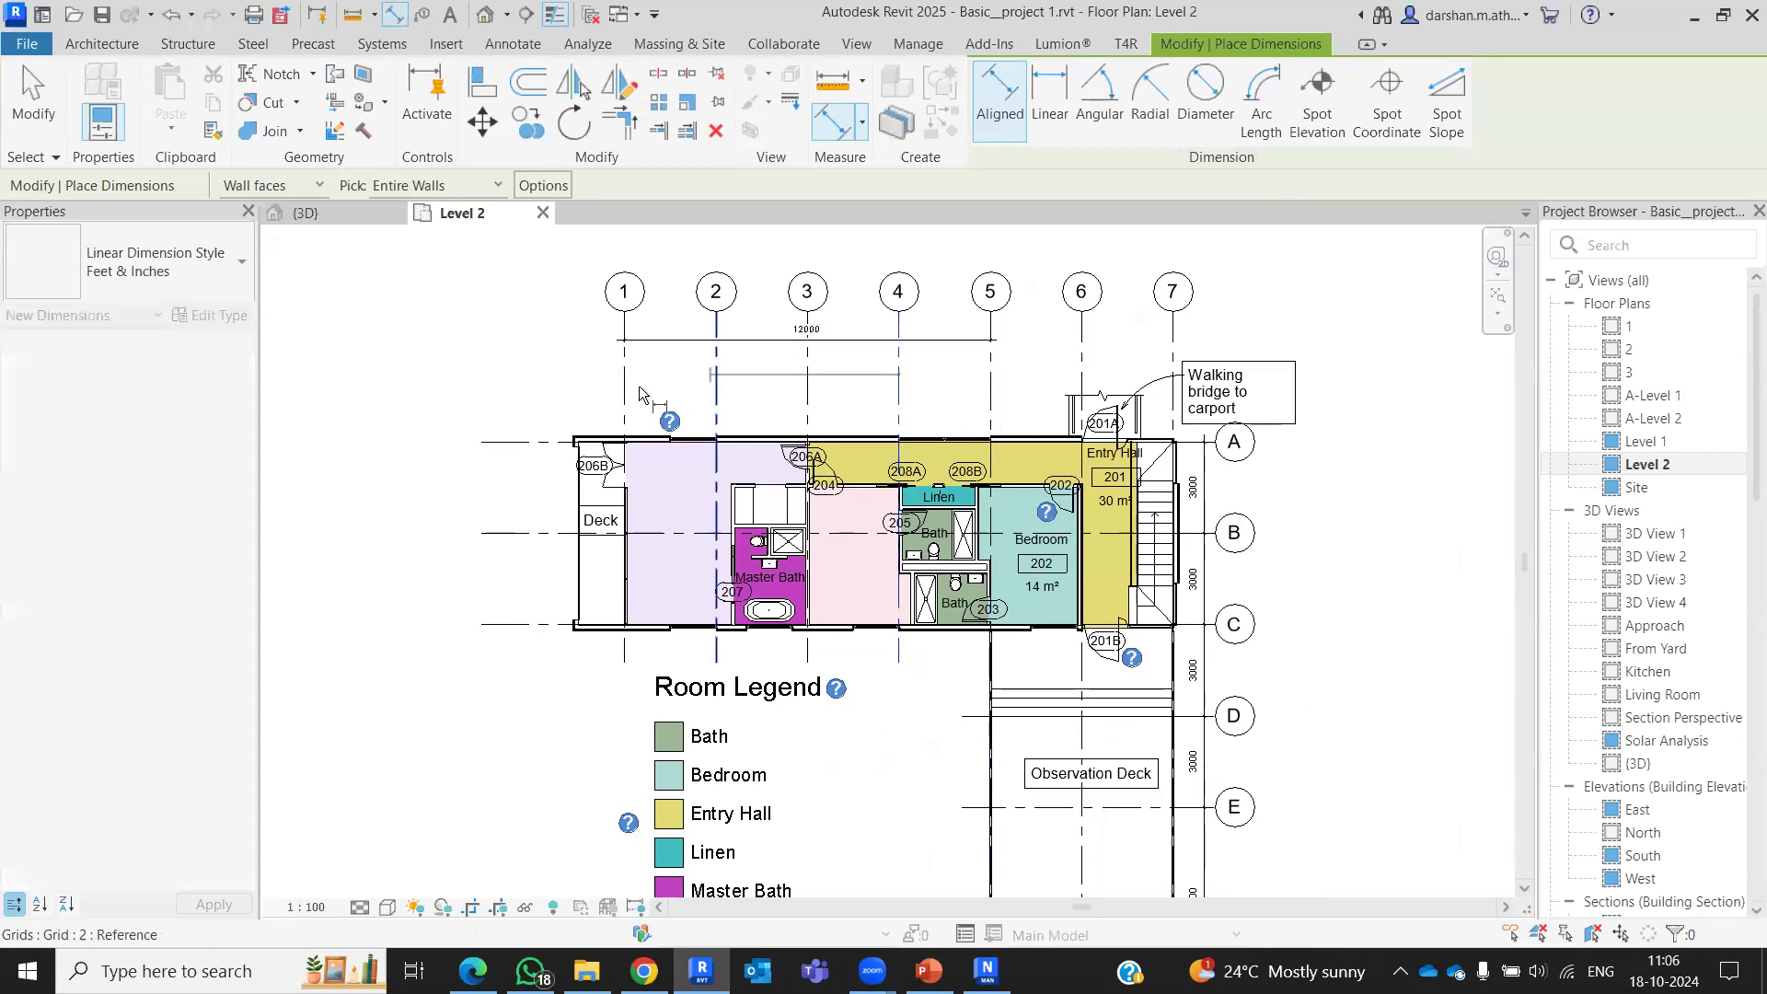
left_click(627, 389)
left_click(829, 376)
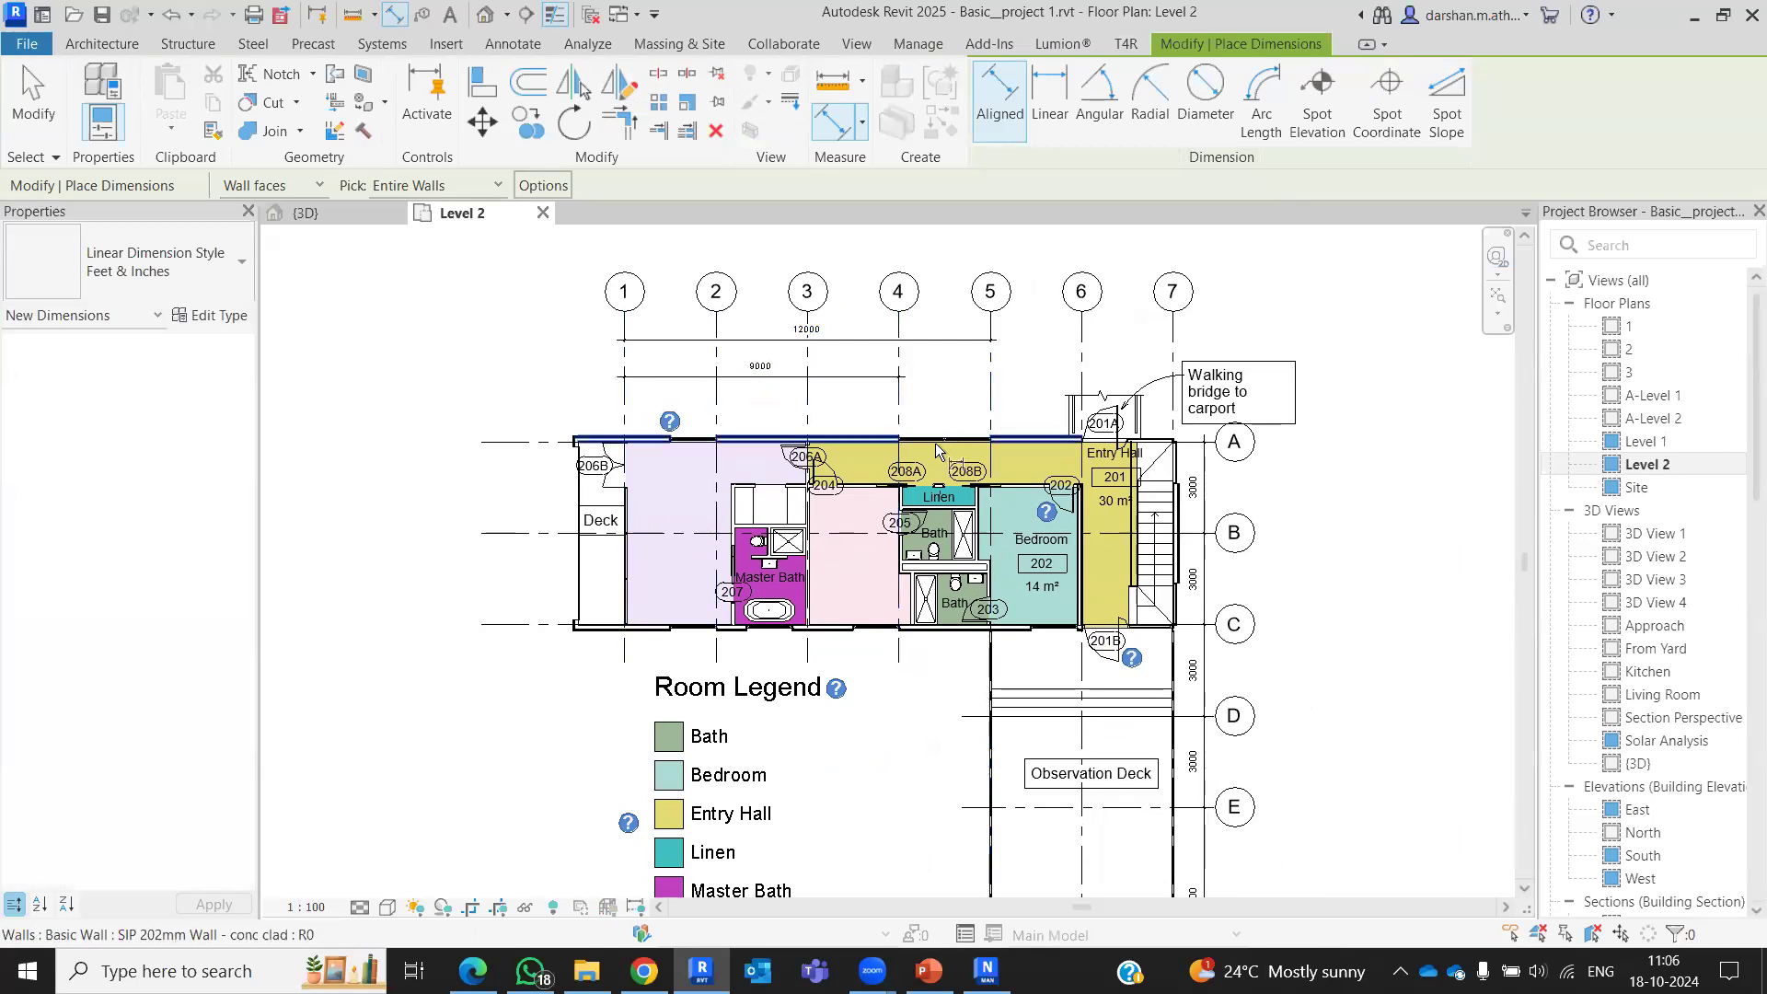
Step: End the dimensioning, stop the T4R time tracker and open the Job Time Tracker log
left_click(1126, 44)
key("Escape")
key("Escape")
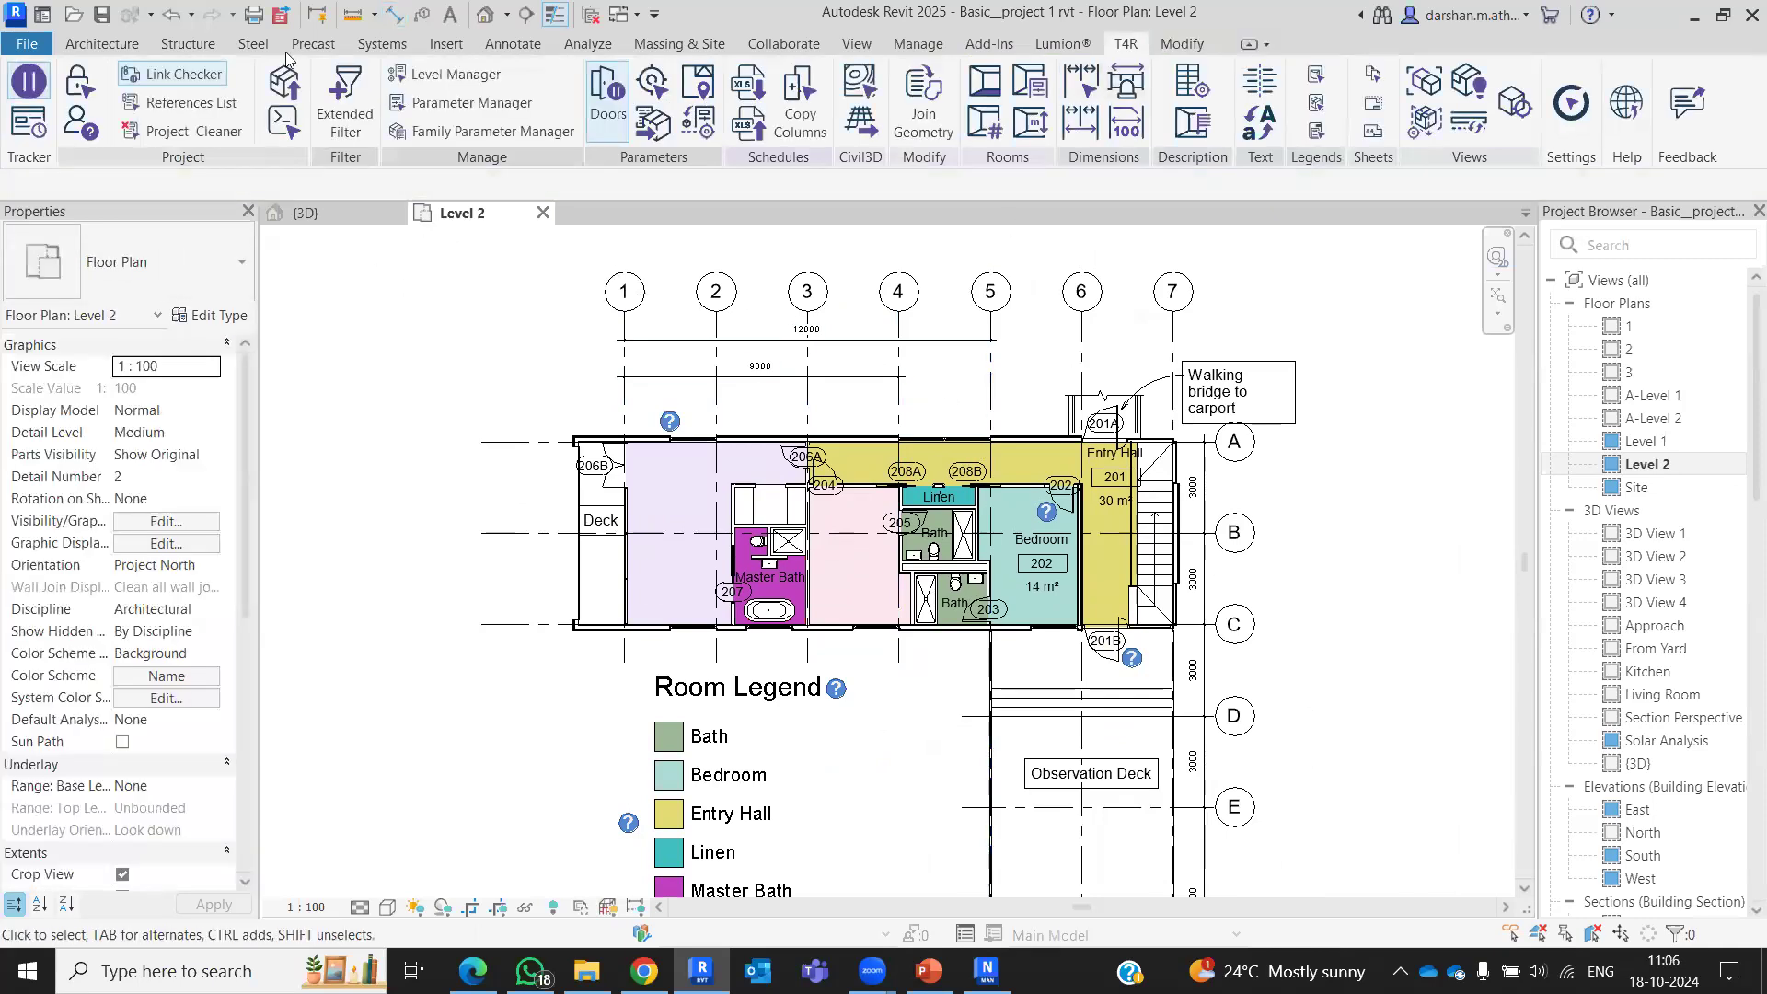
left_click(29, 83)
left_click(31, 134)
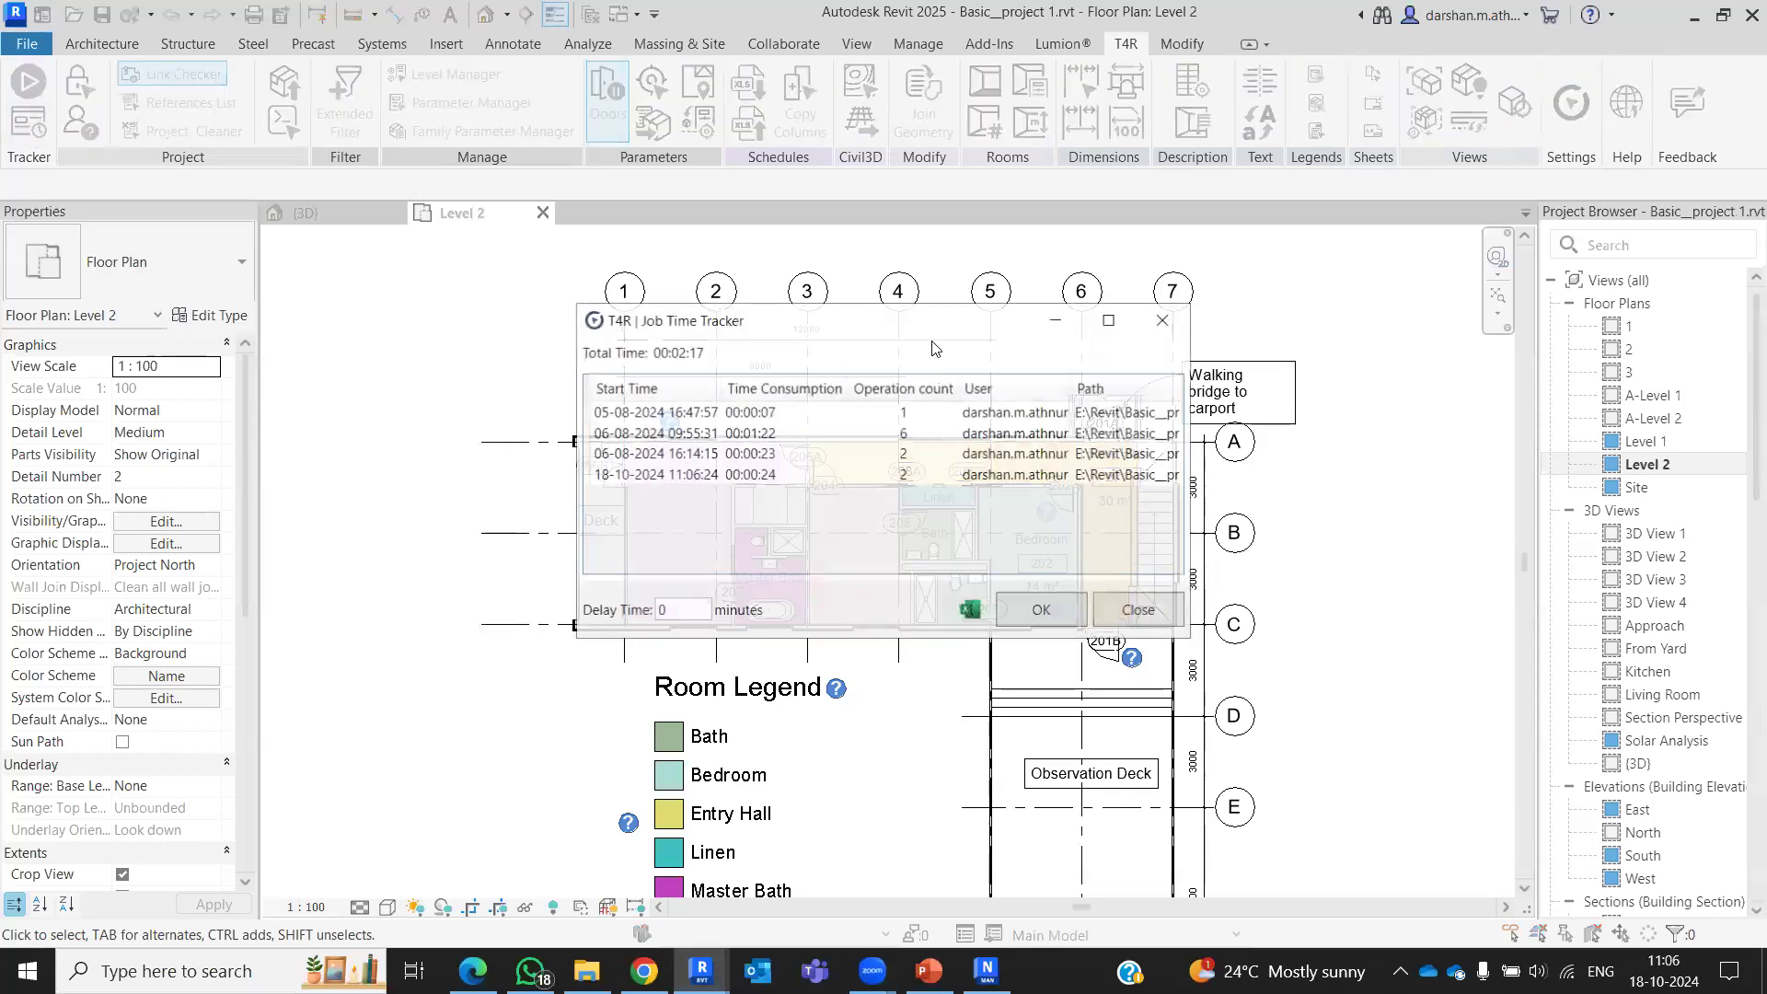
Step: Widen the Job Time Tracker window to show the full file paths and review the logged sessions against the plan
left_click_drag(880, 310, 648, 253)
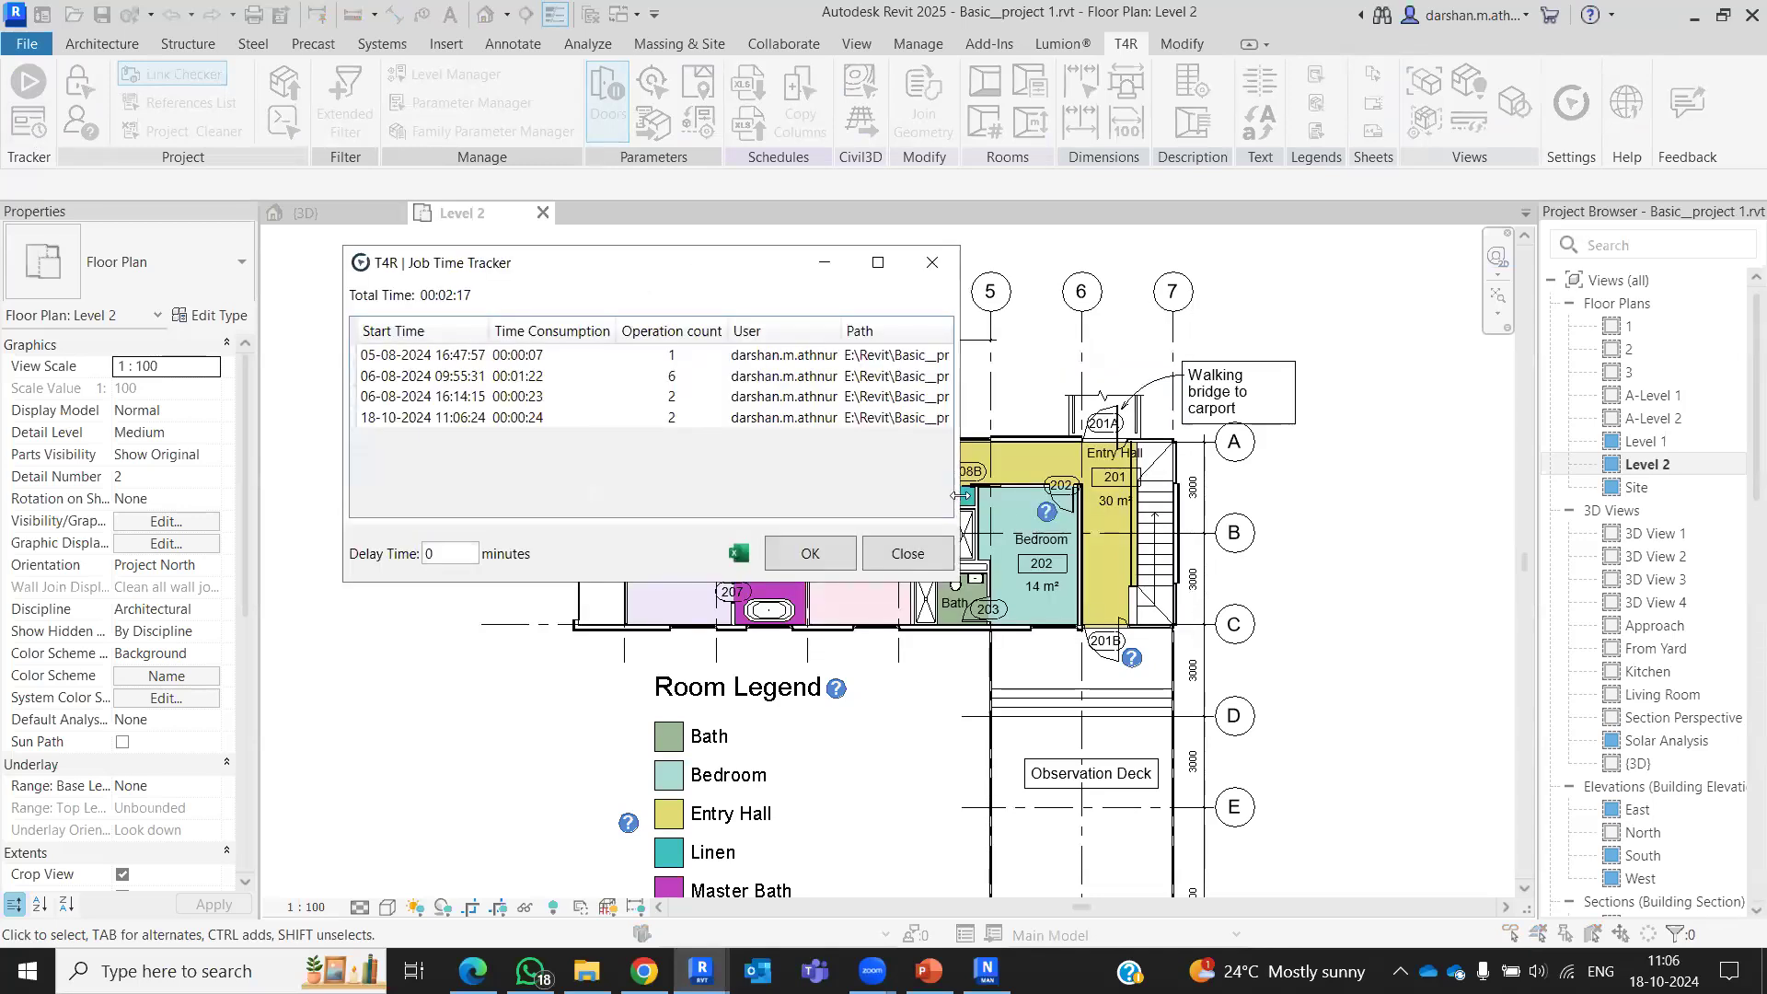
left_click_drag(957, 495, 1157, 495)
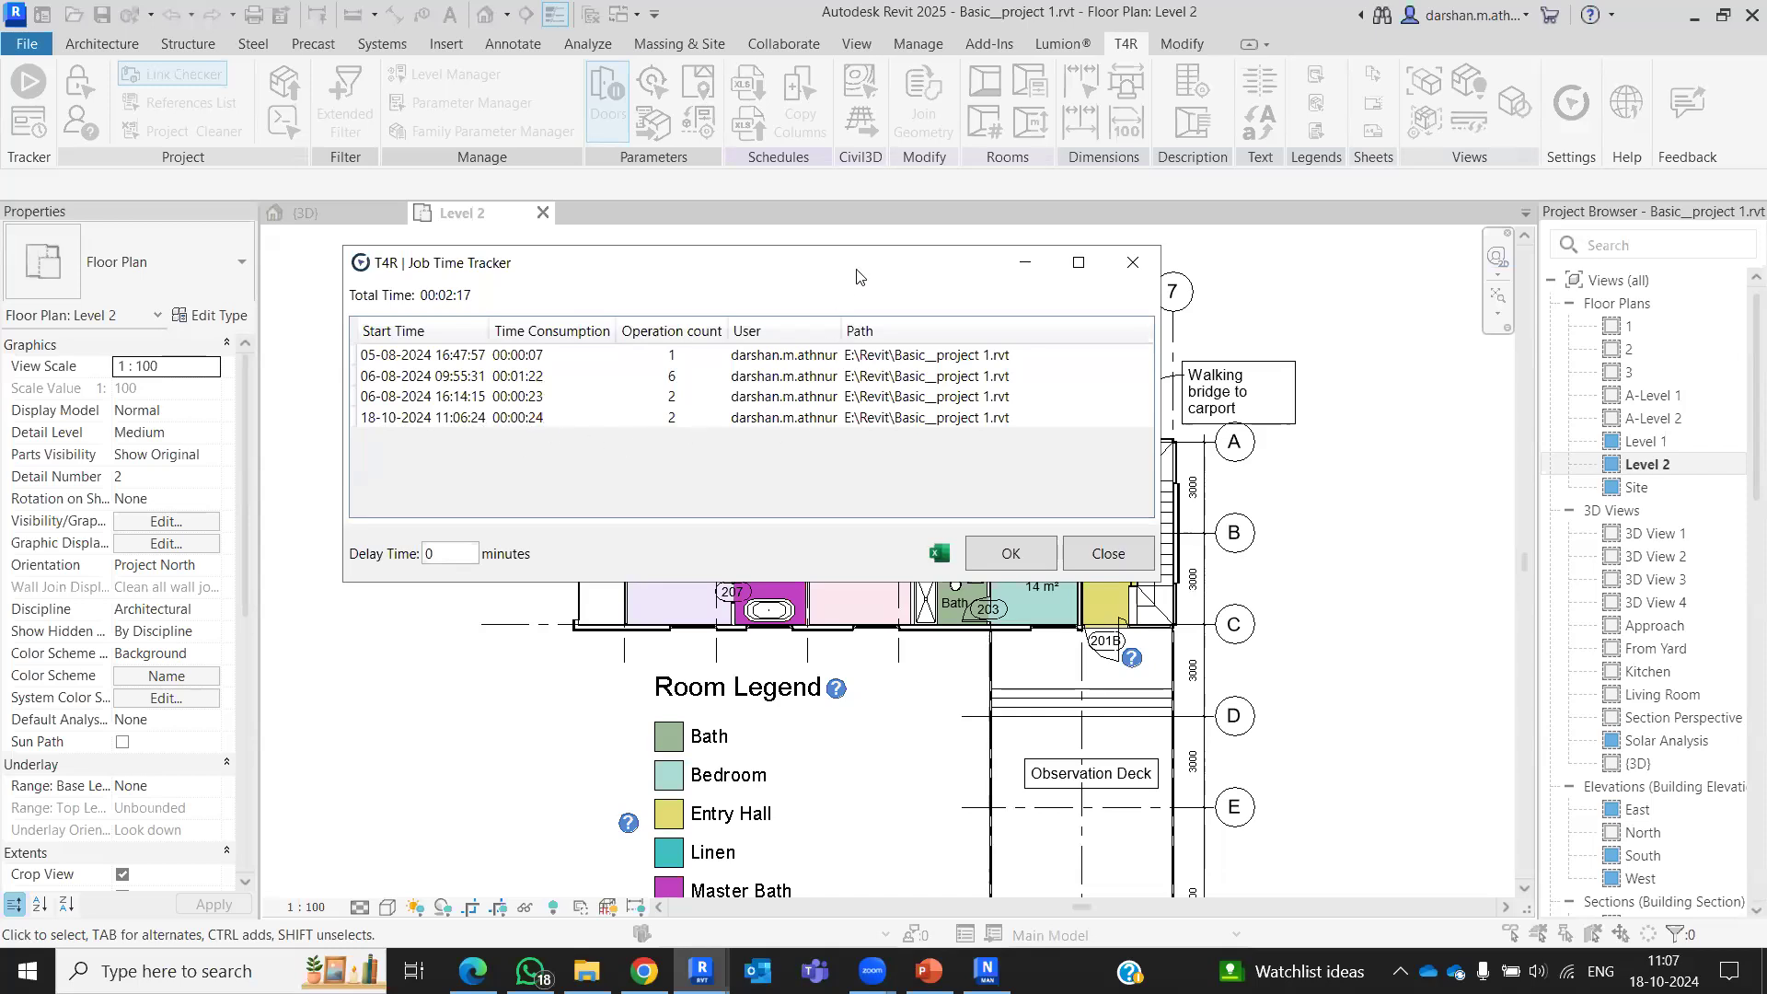
left_click_drag(861, 276, 1027, 521)
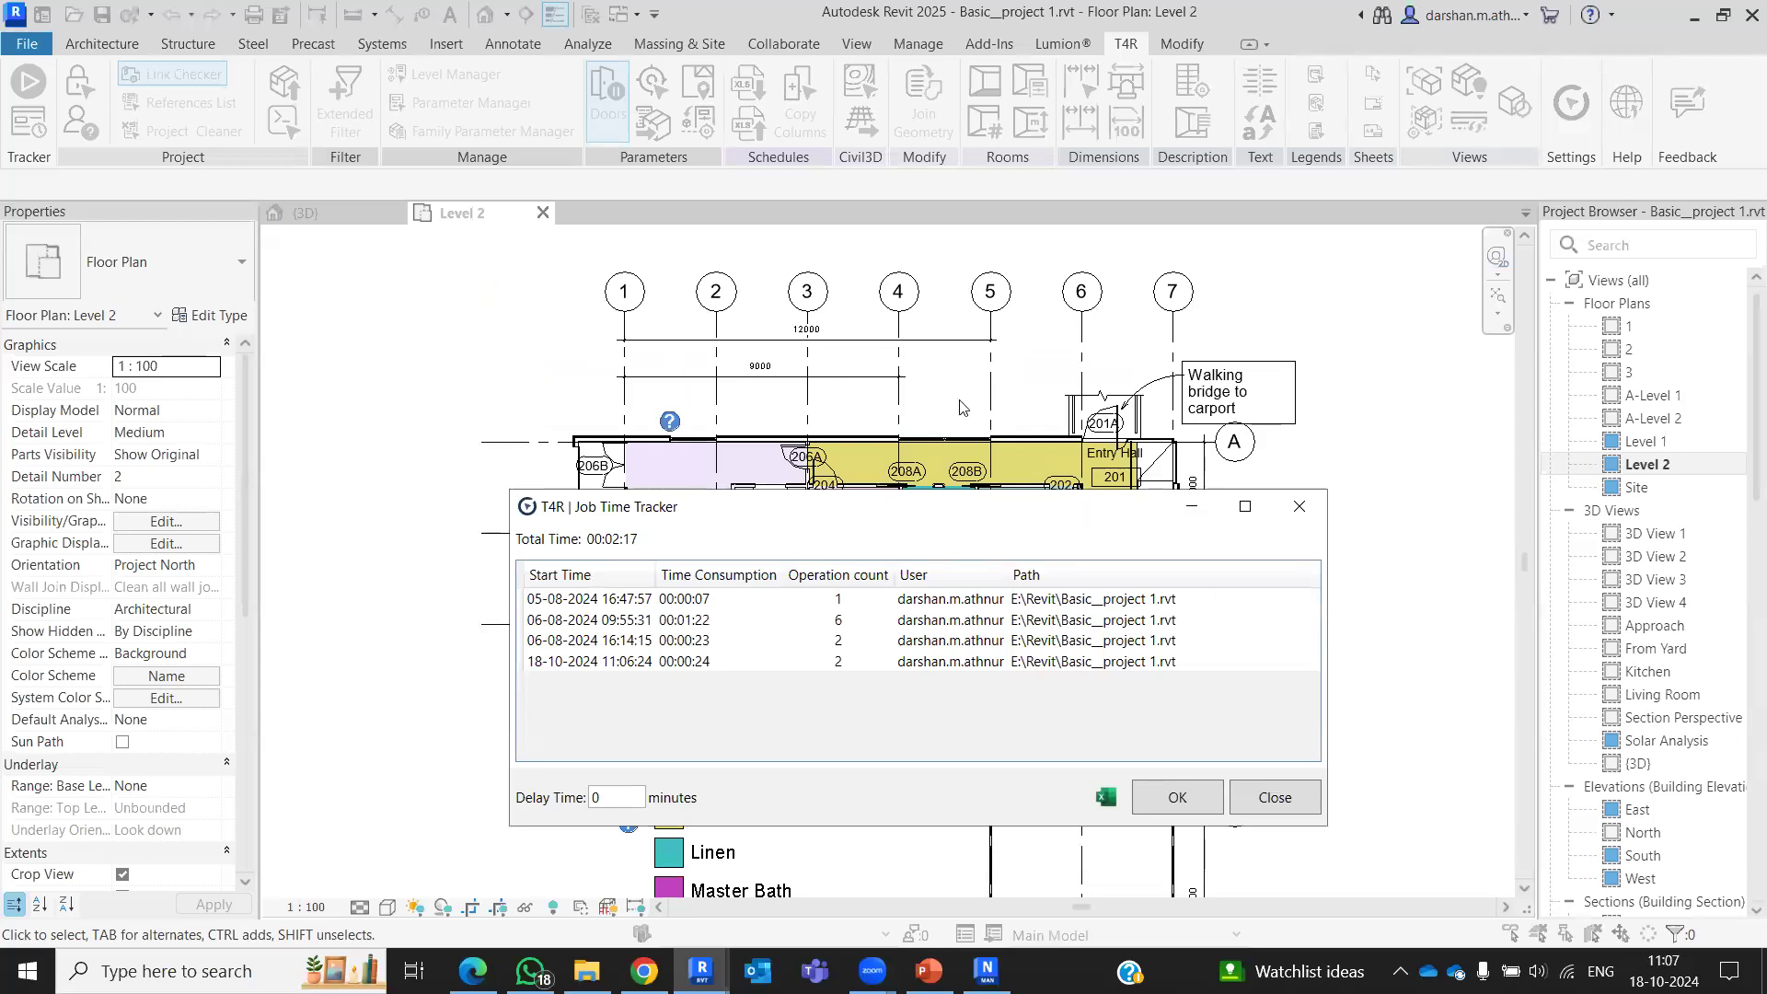
left_click_drag(714, 496, 619, 332)
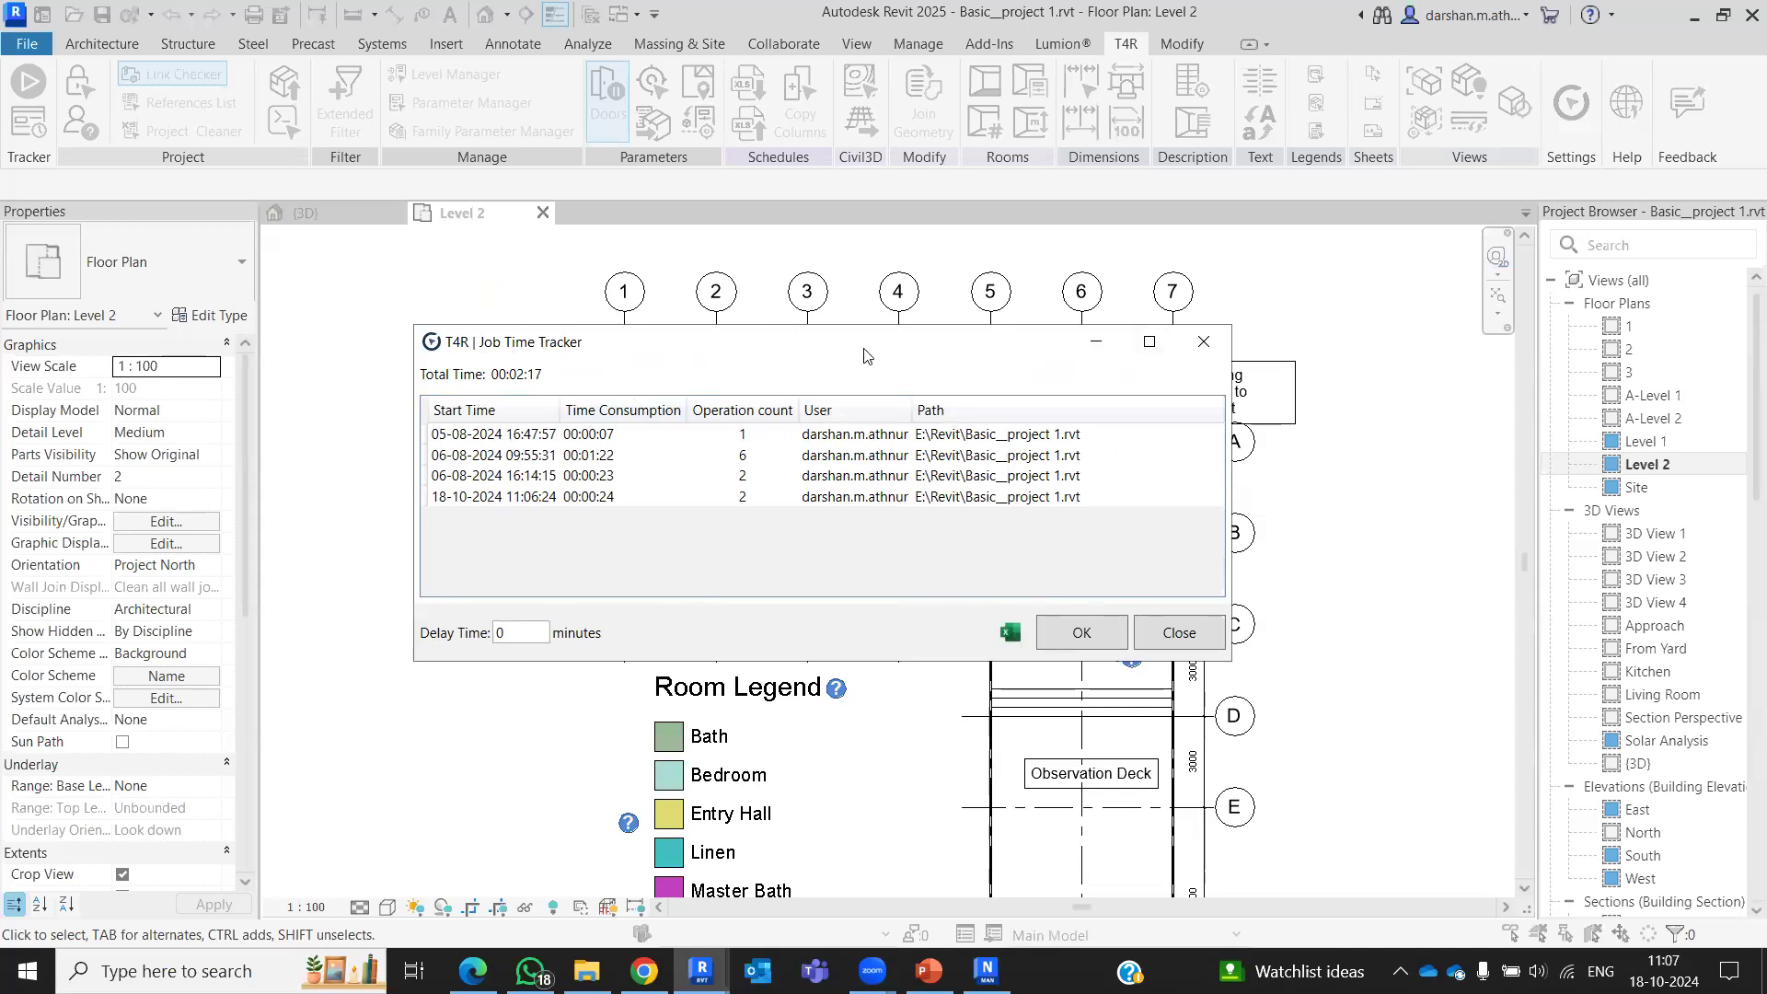
Step: Try to export the job time log to Excel and dismiss the resulting message
left_click_drag(865, 355, 889, 333)
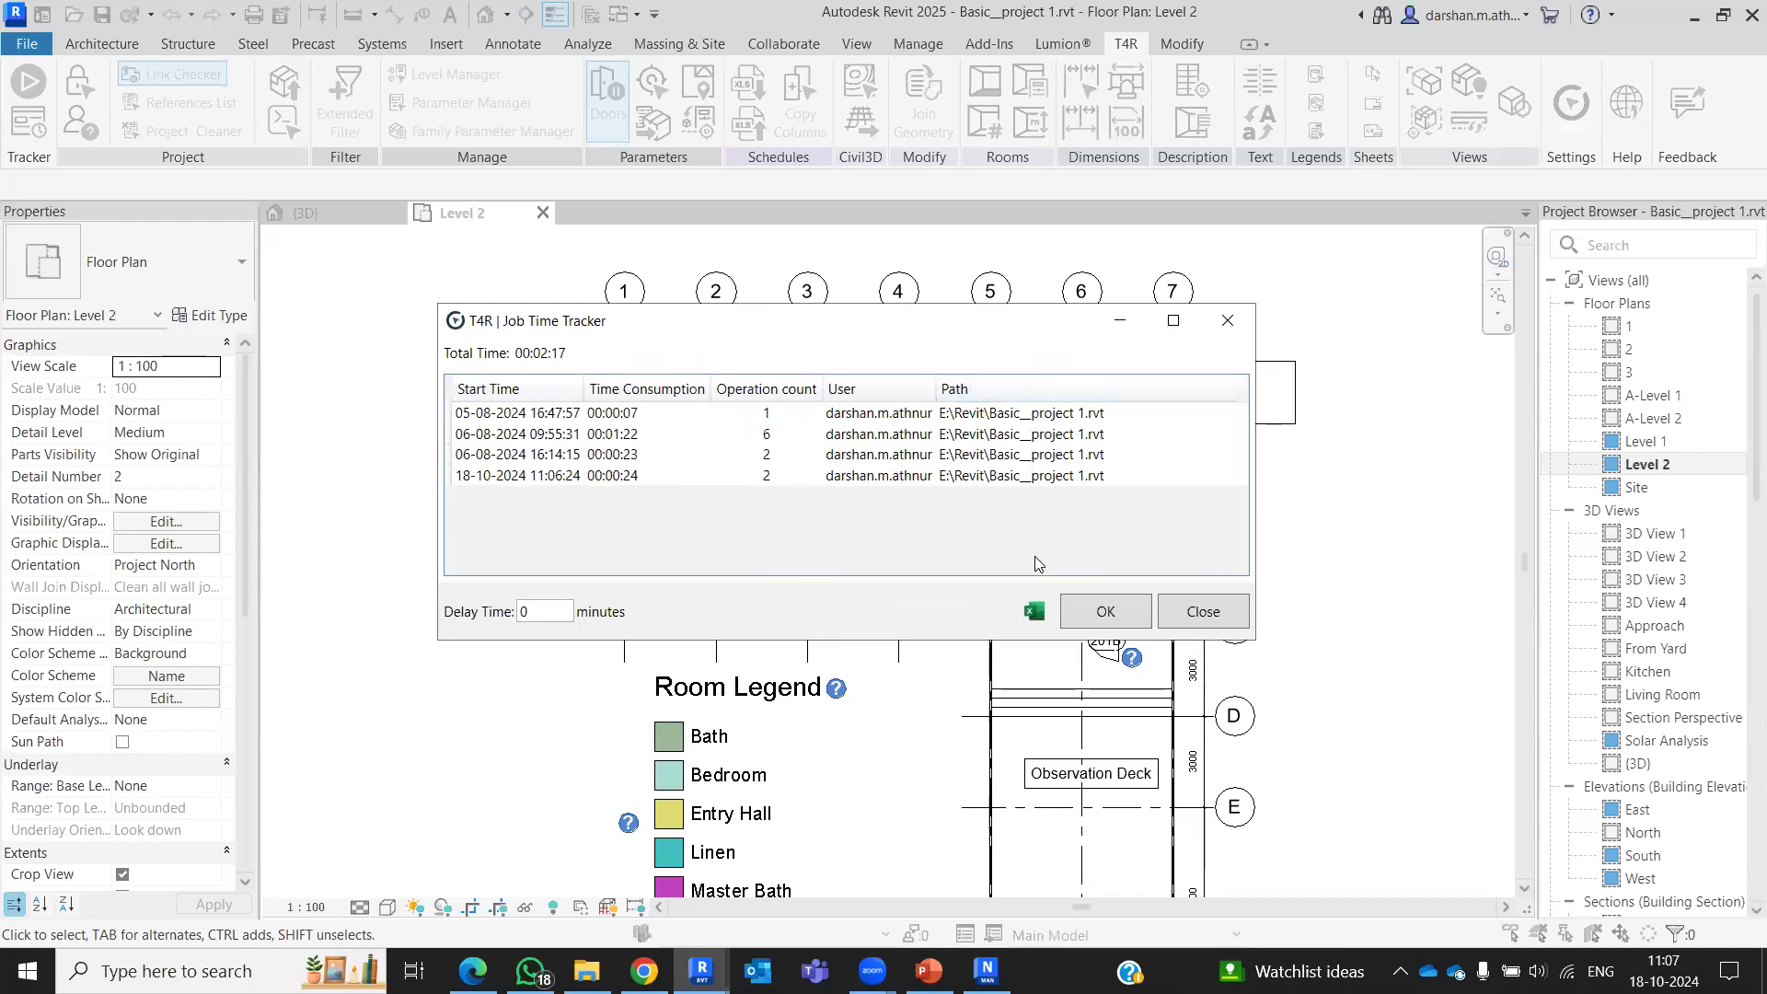
left_click(1034, 614)
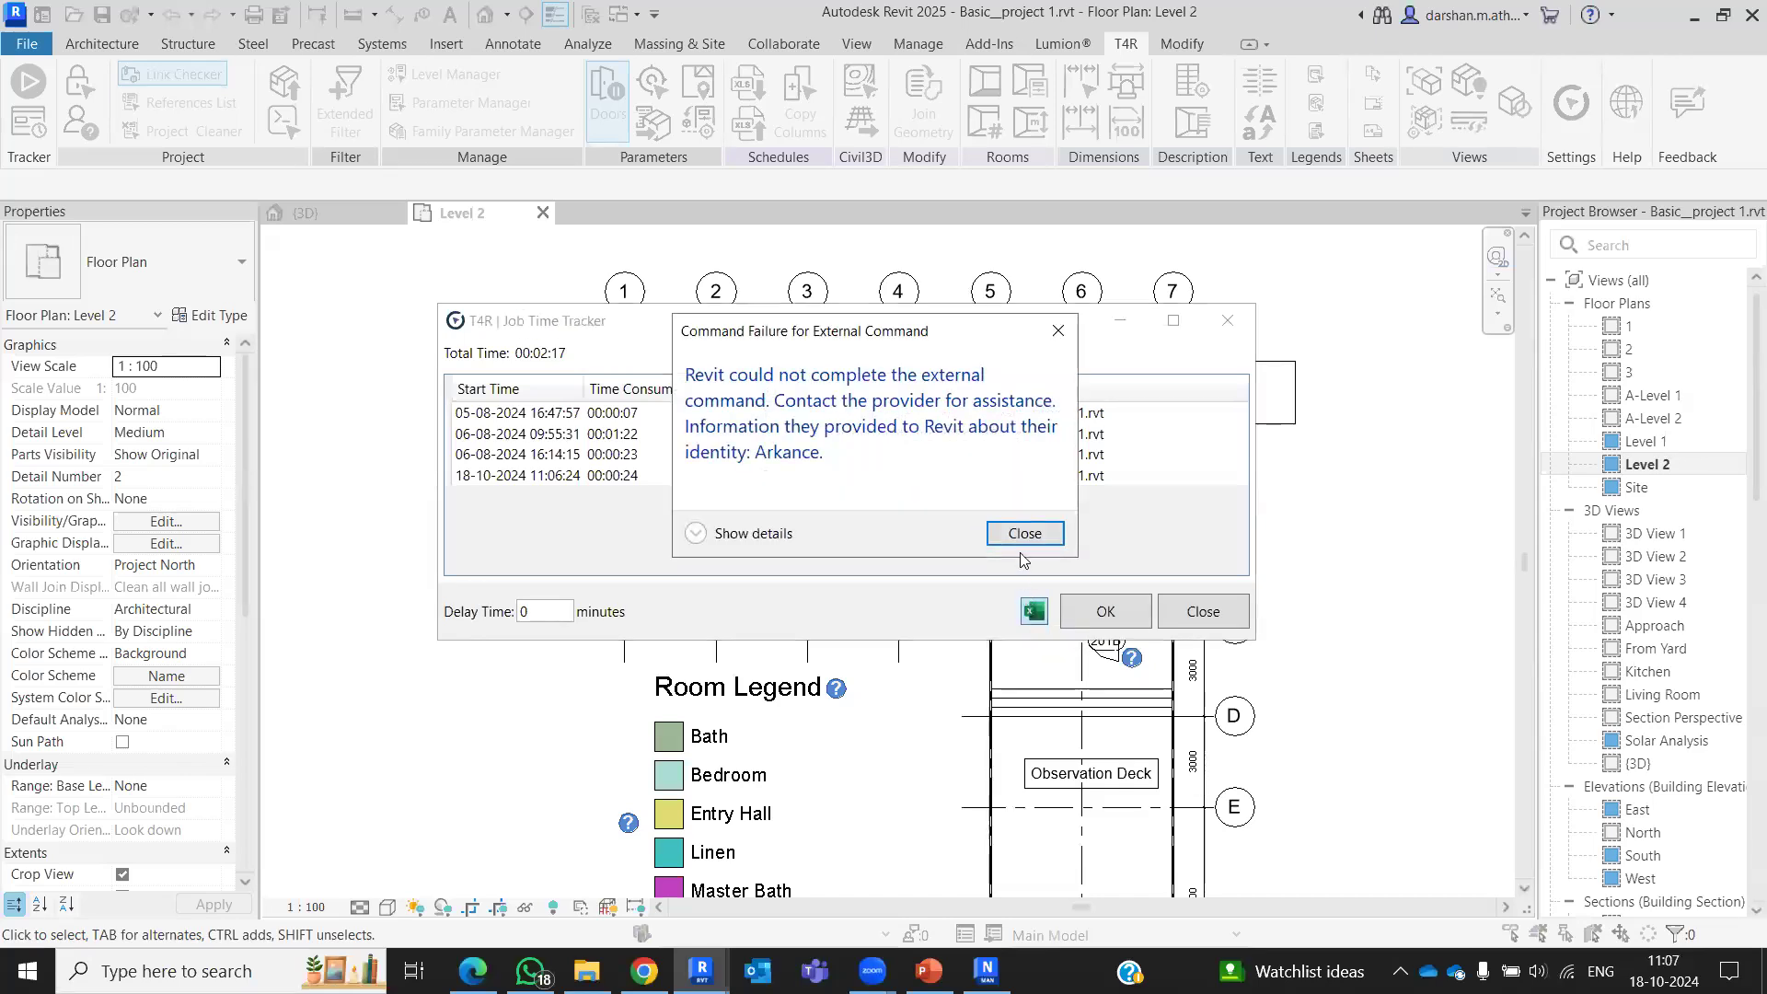
left_click(1024, 535)
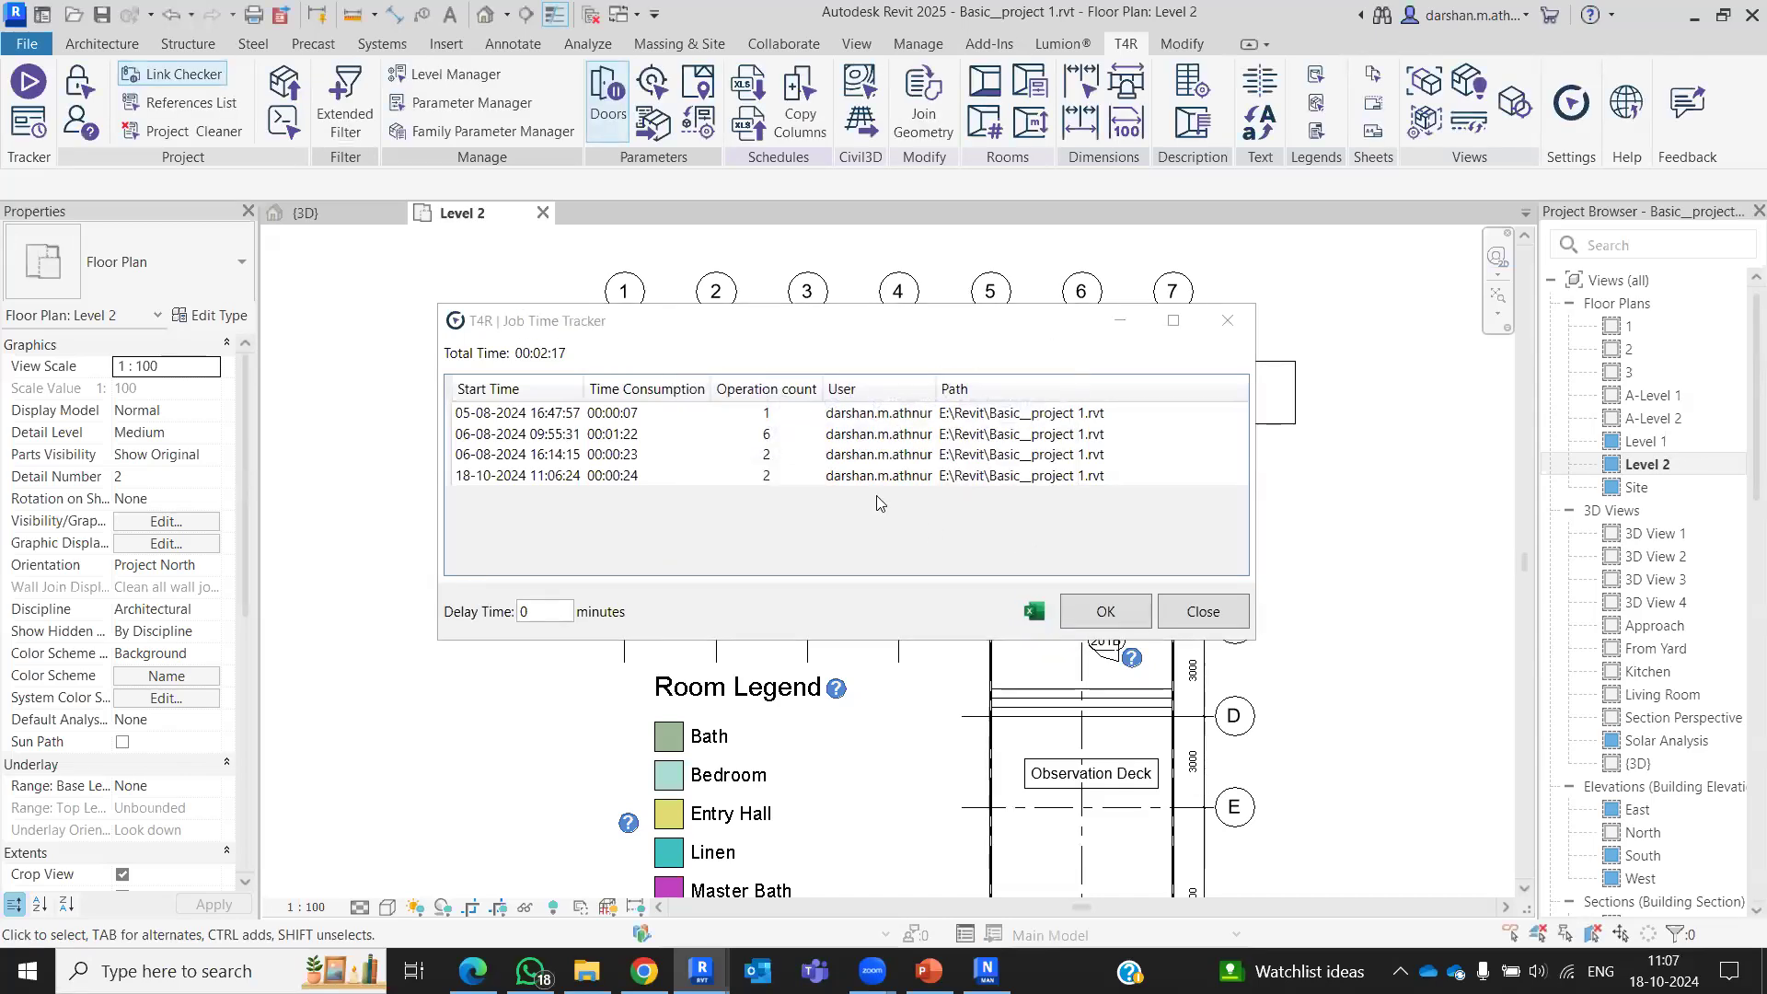
Step: Uncover the dimensions behind the Job Time Tracker log, review the recorded sessions against them, and close the log
left_click(889, 329)
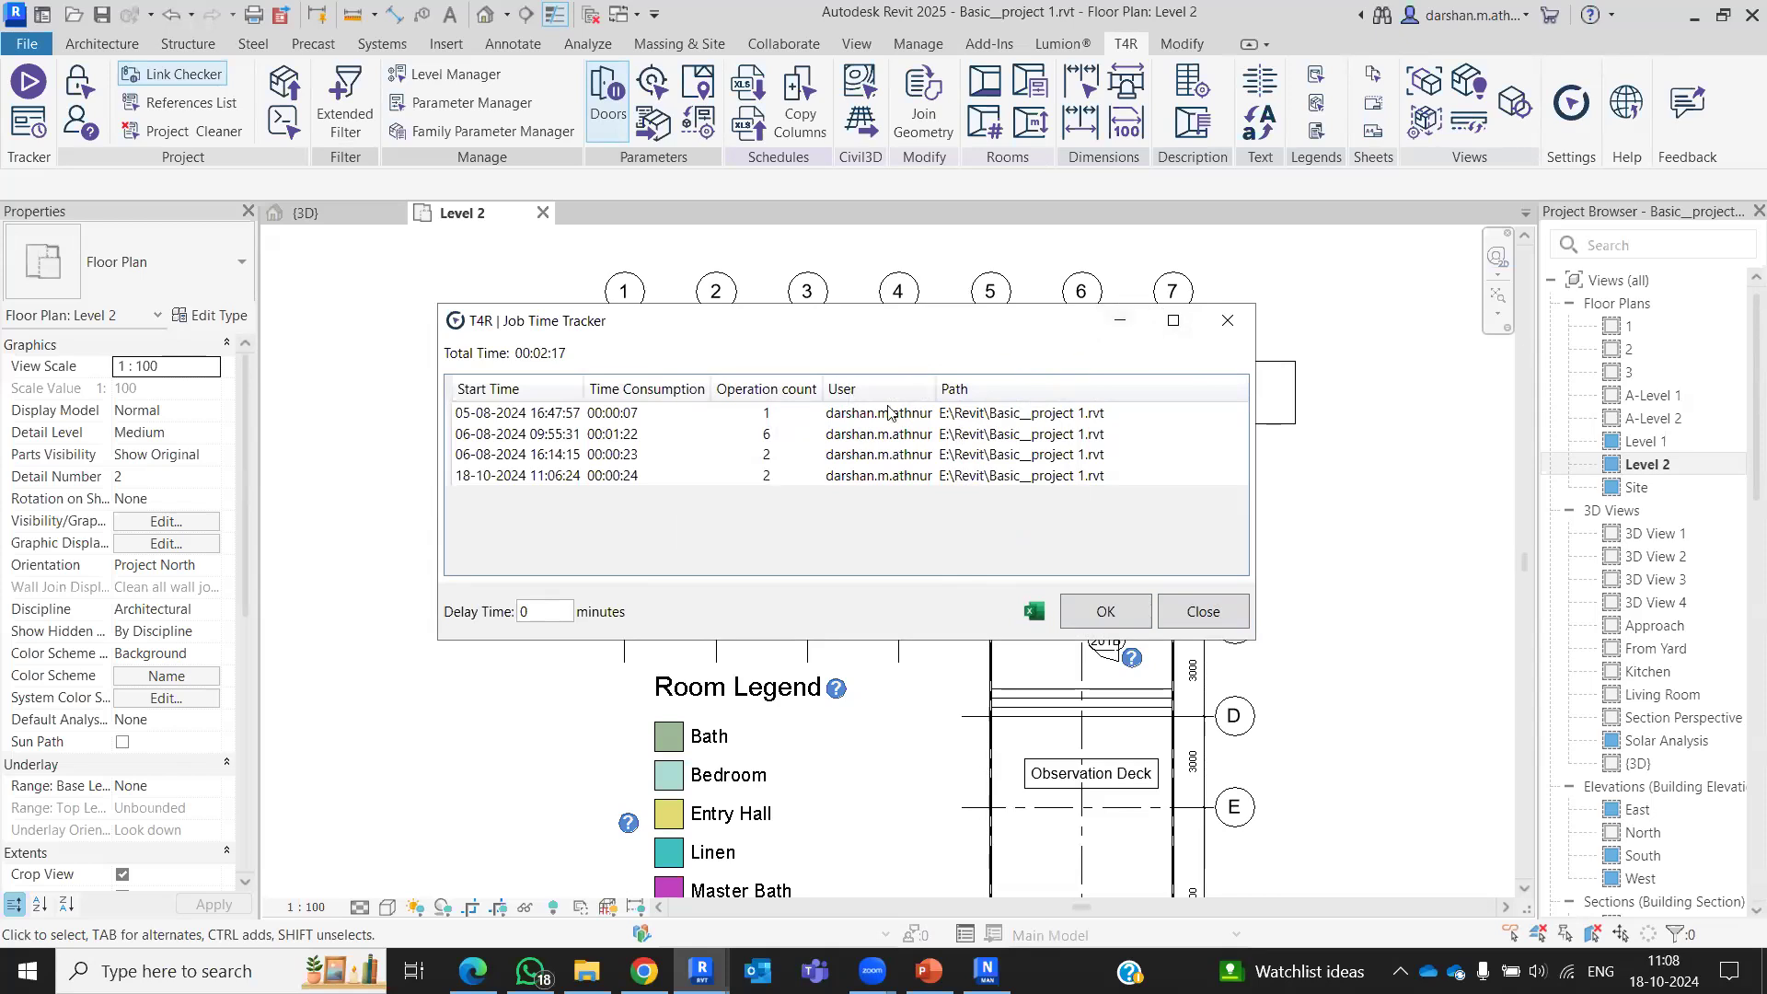
left_click_drag(927, 339, 890, 412)
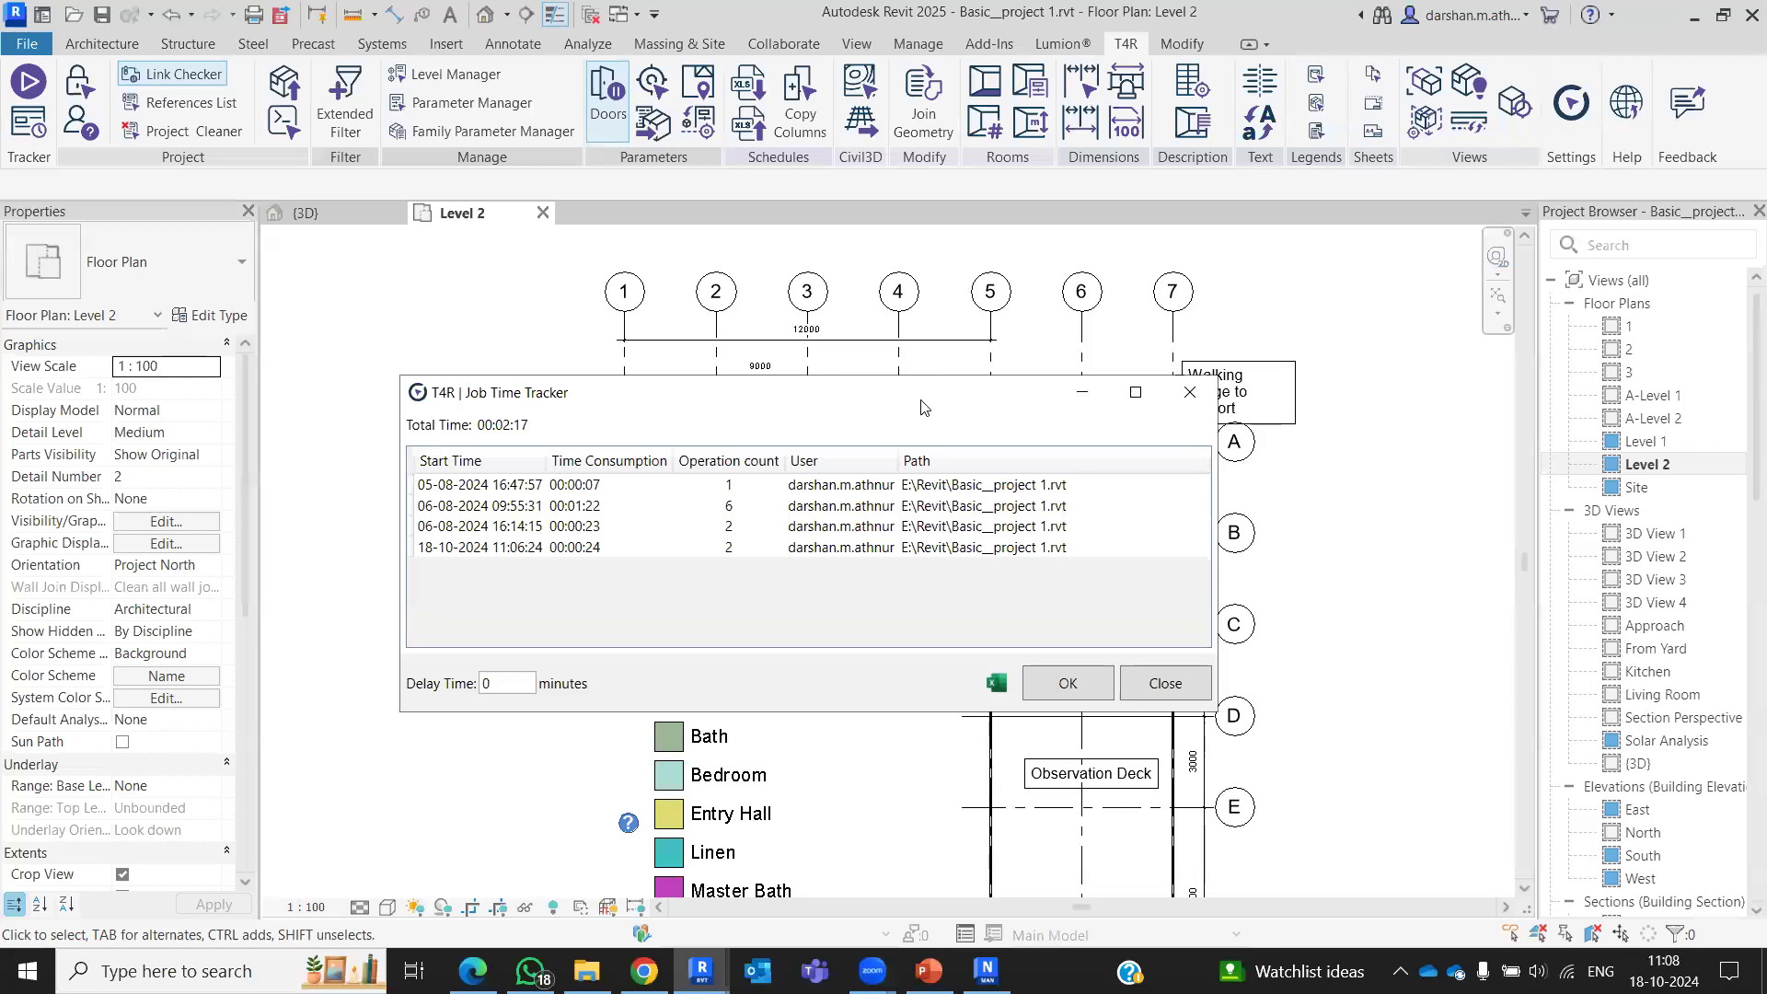
left_click_drag(924, 407, 957, 327)
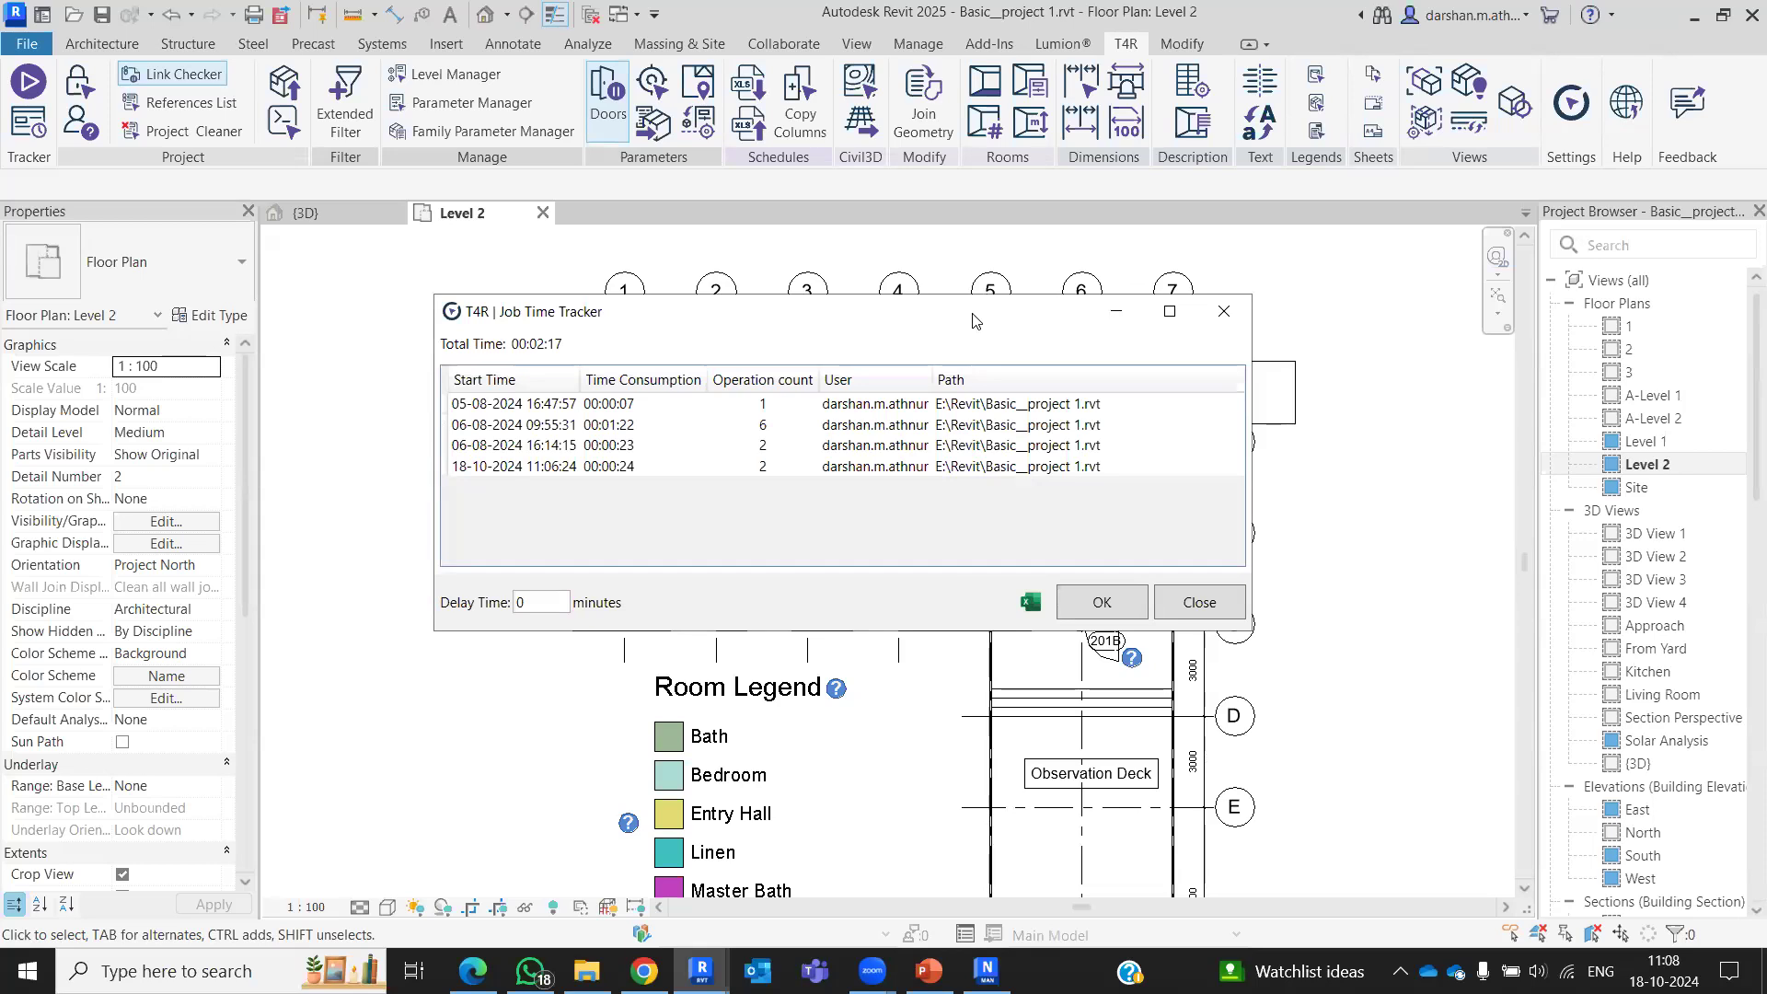
left_click(1116, 604)
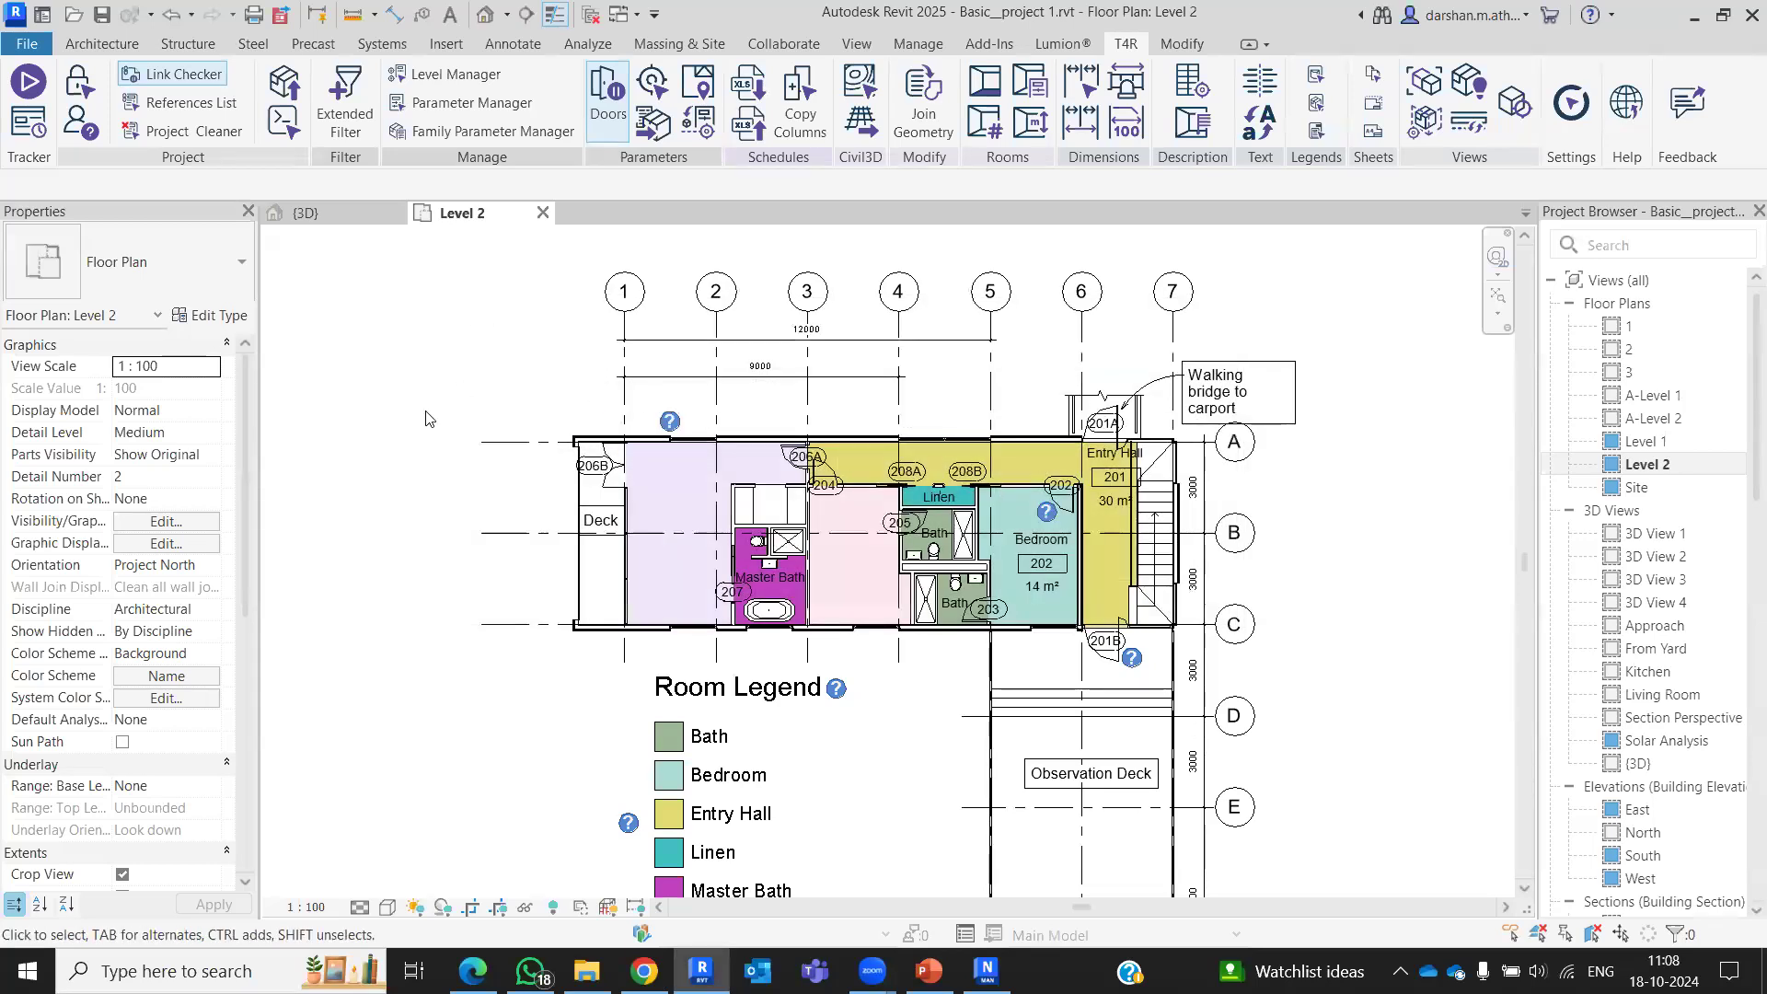
Step: Open the North building elevation of the project
middle_click_drag(802, 669, 744, 573)
scroll(743, 573, "down", 2)
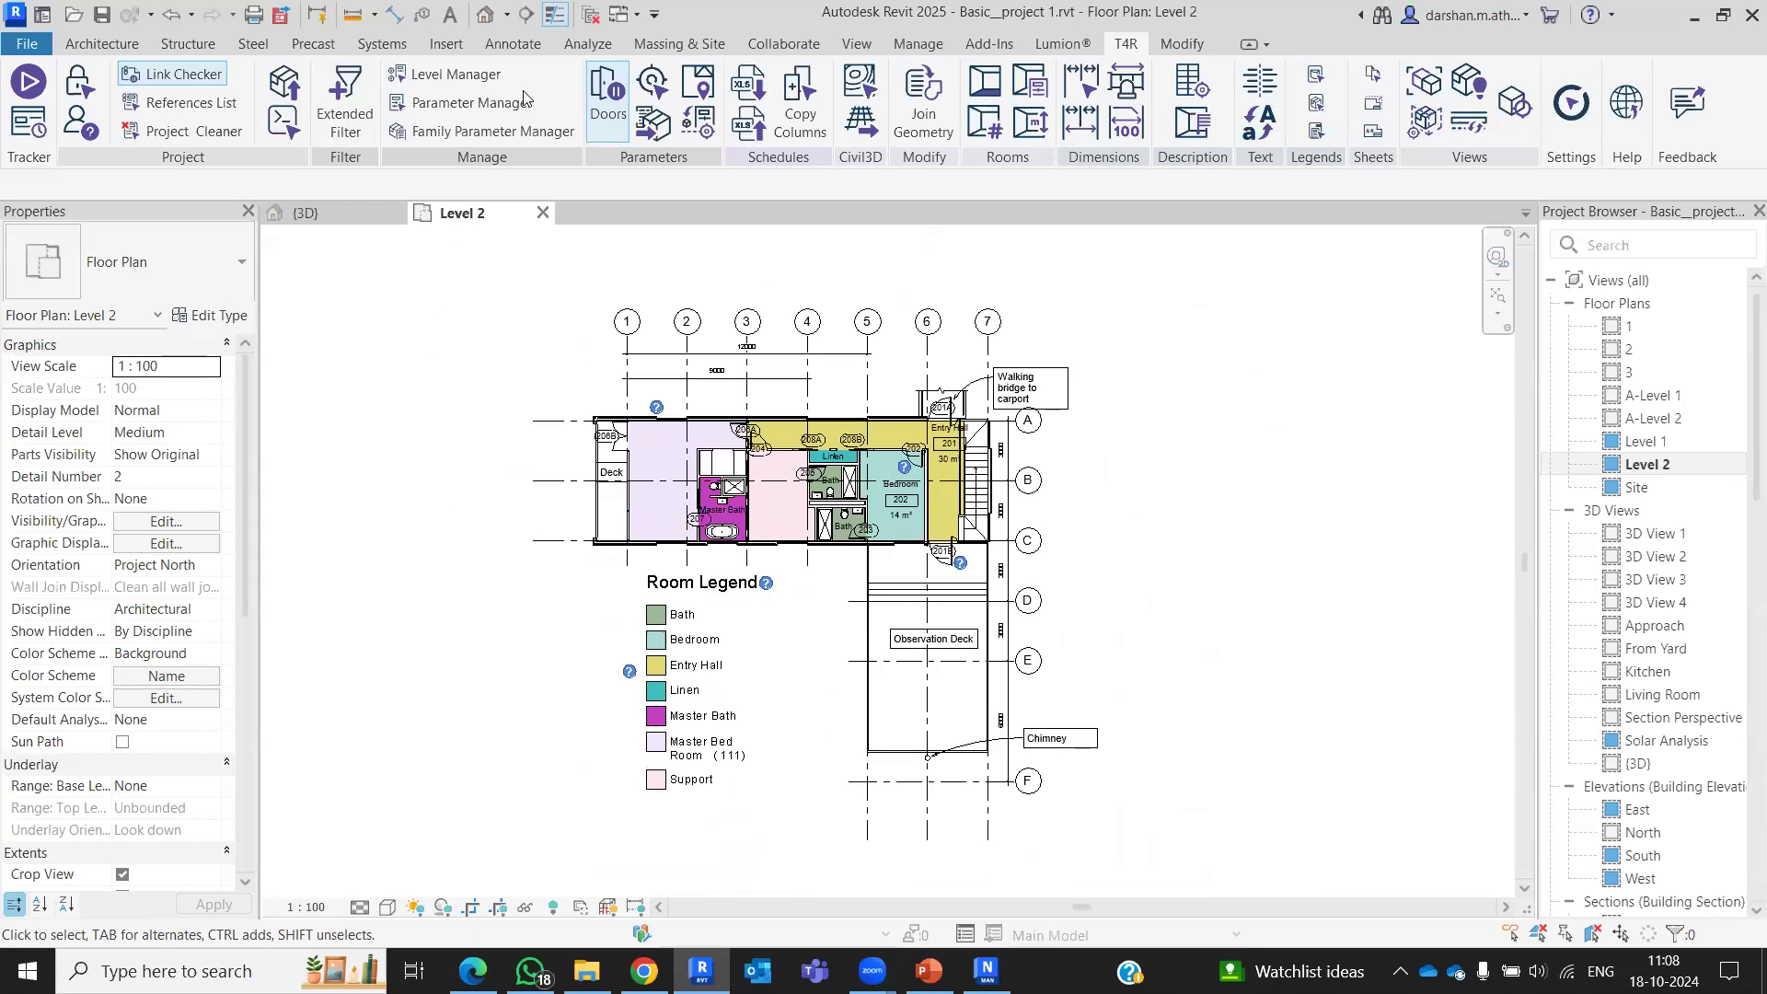
scroll(578, 718, "down", 1)
middle_click_drag(578, 718, 703, 674)
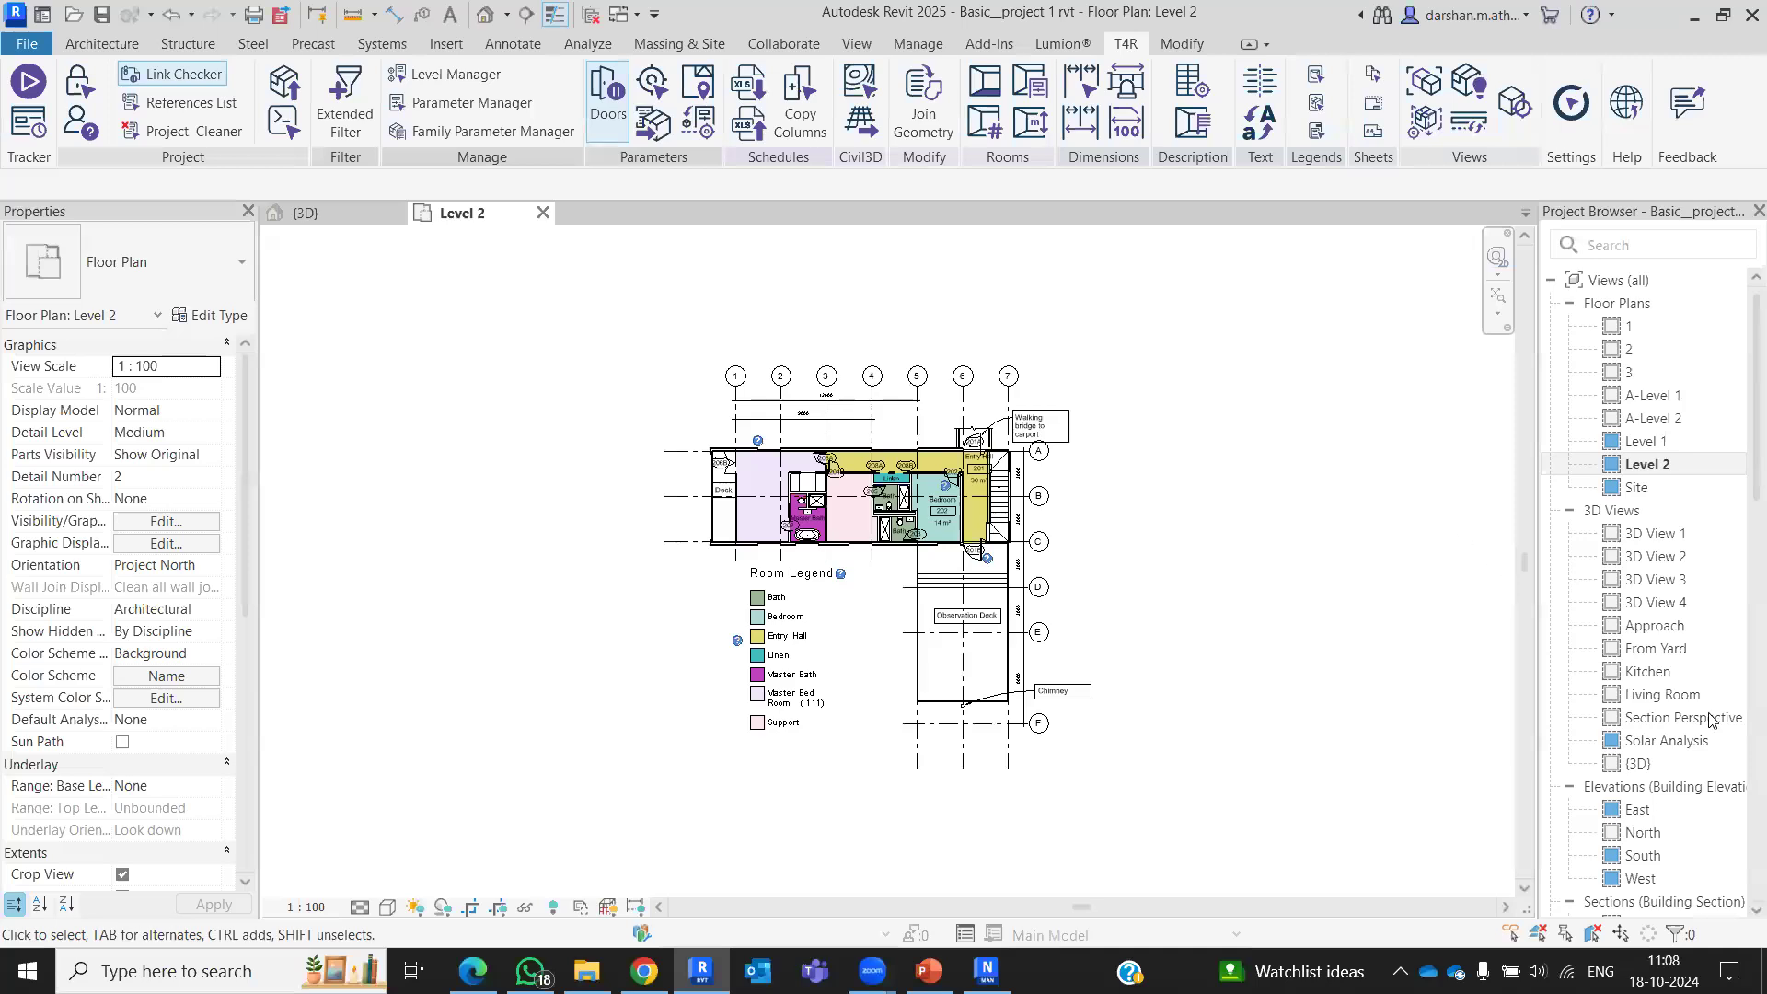
scroll(1688, 564, "down", 5)
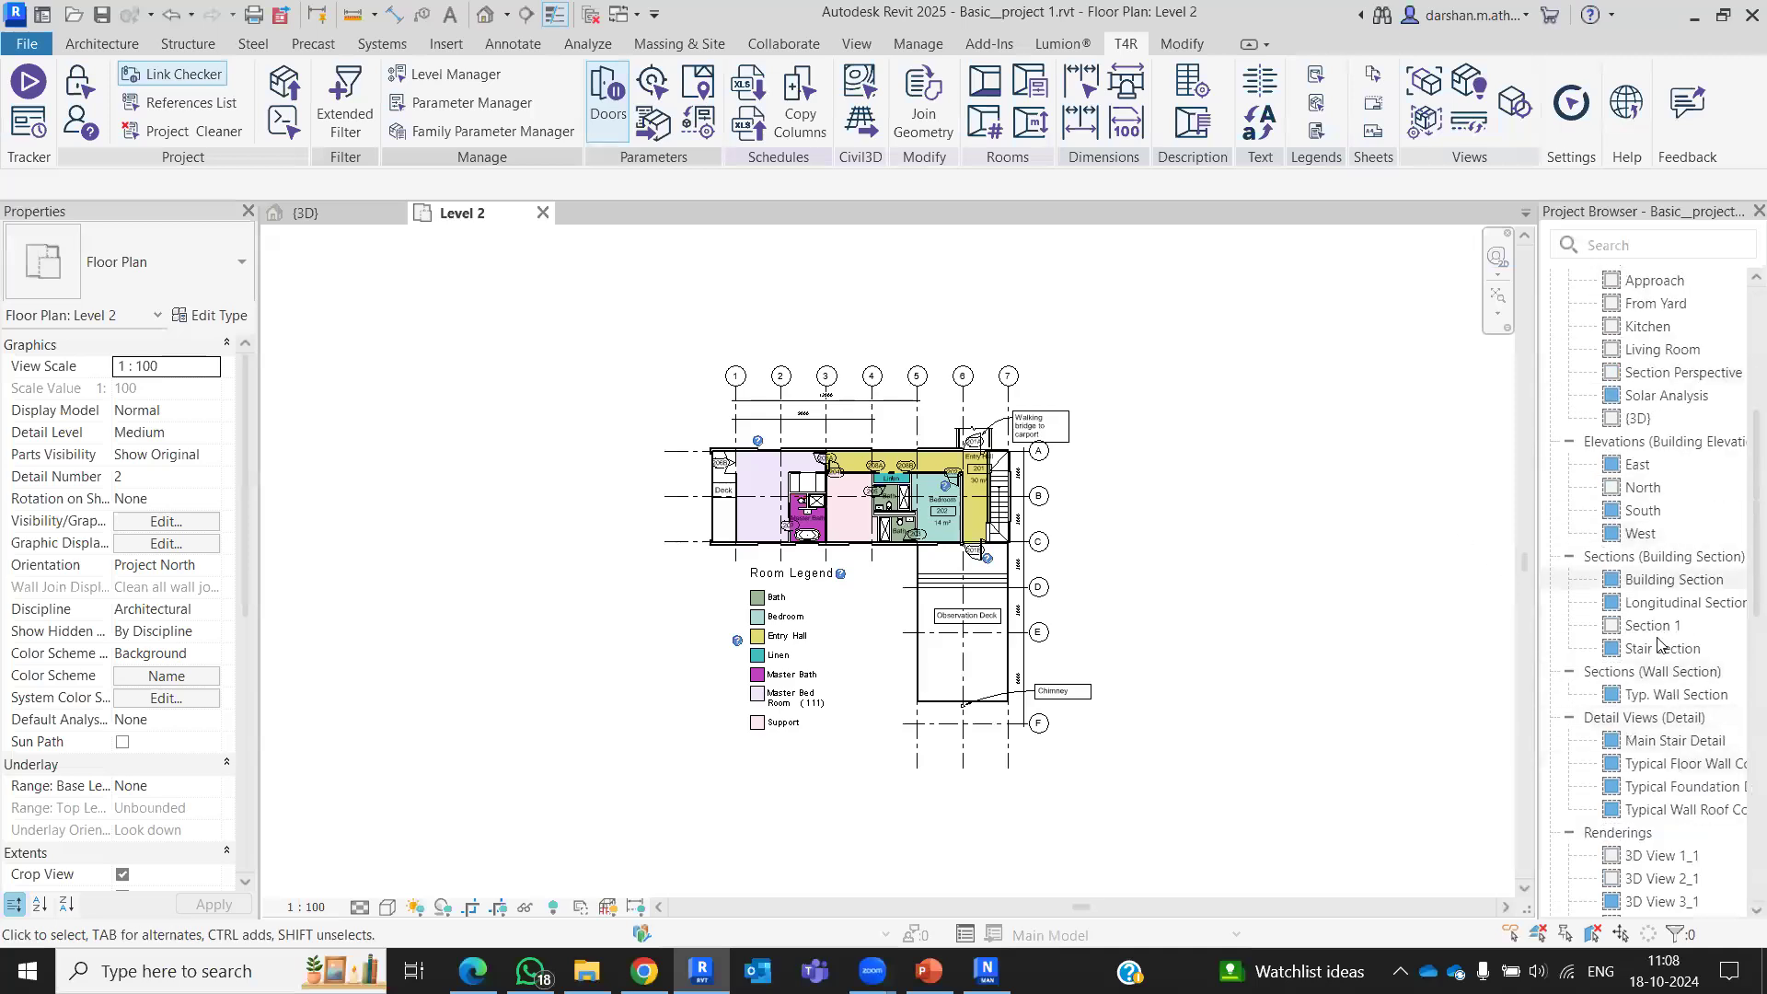
scroll(1634, 737, "down", 3)
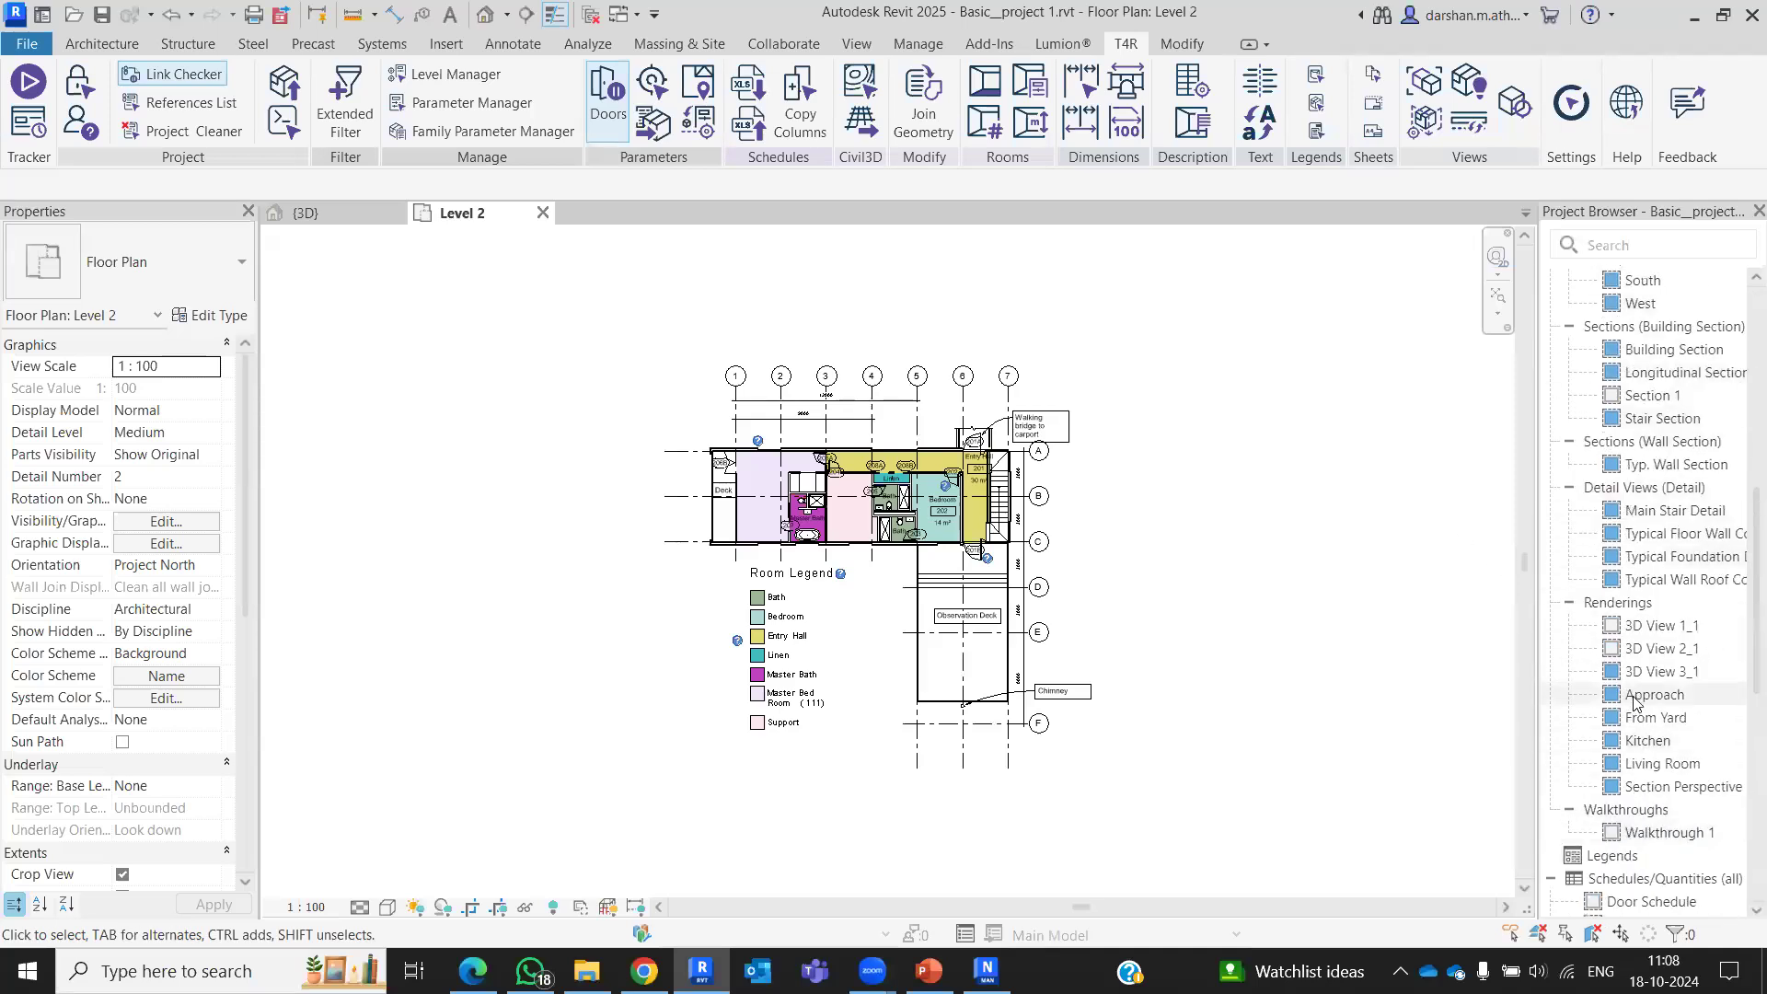
scroll(1635, 702, "up", 5)
left_click(1638, 604)
double_click(1637, 604)
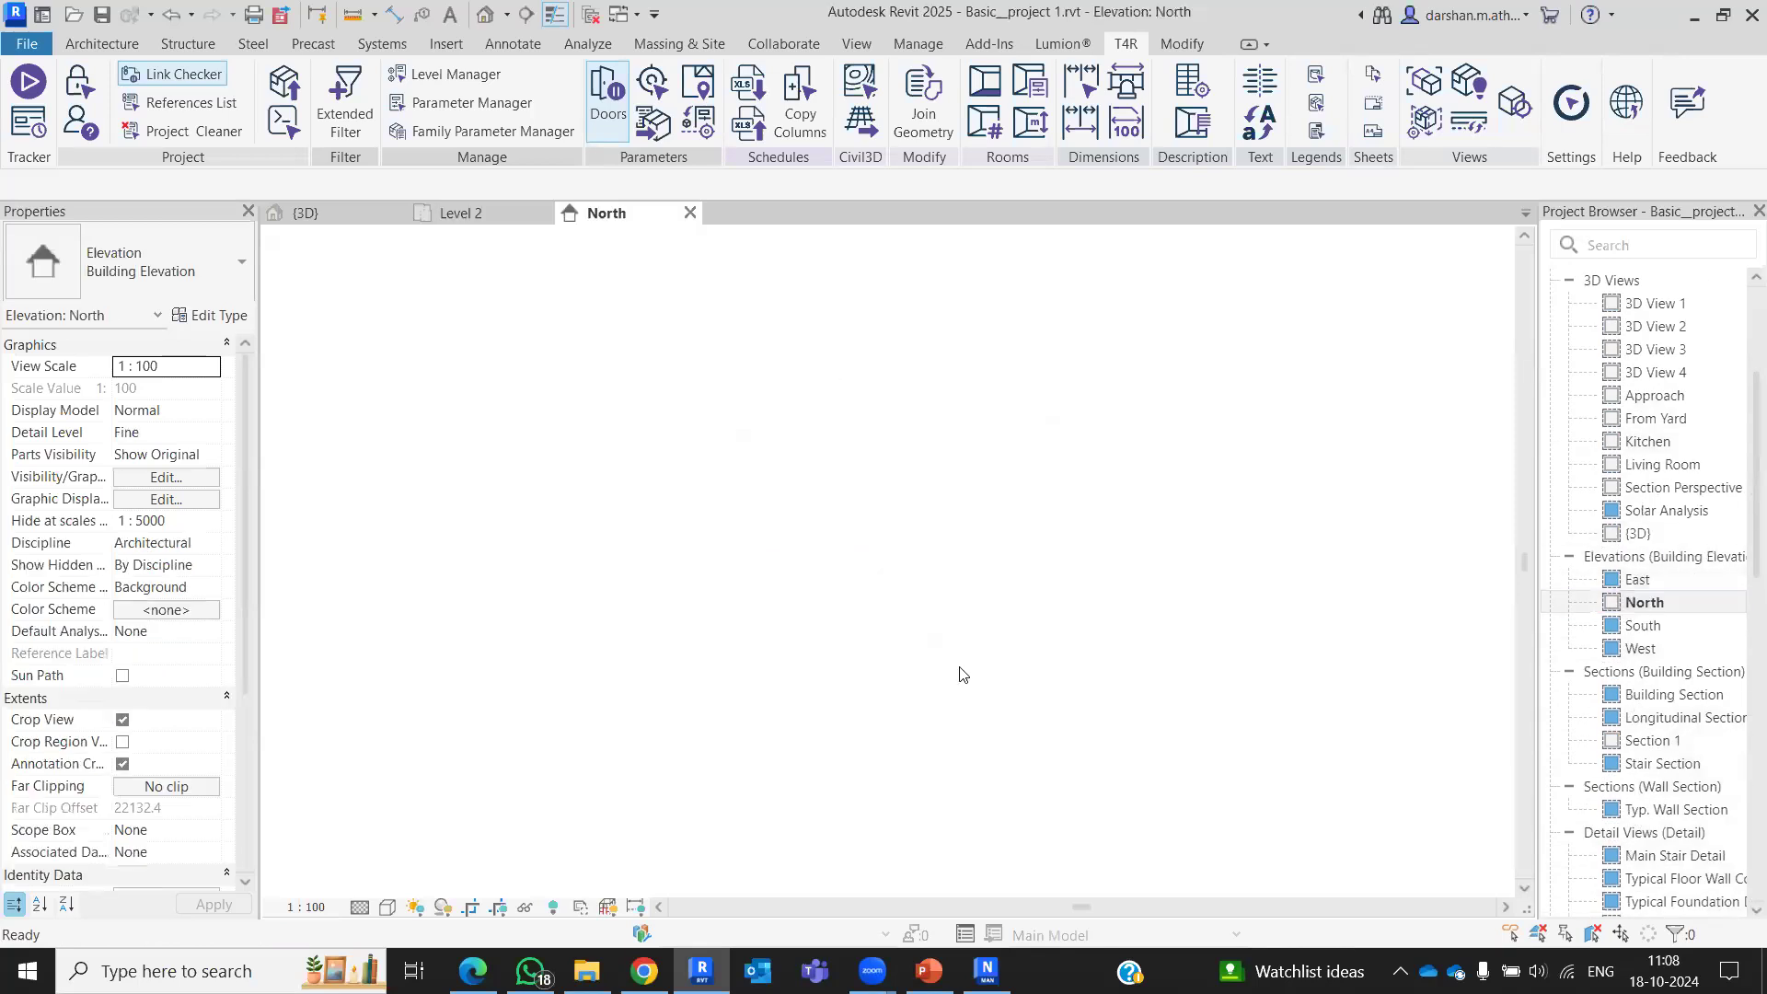
mouse_move(1017, 627)
middle_mouse_down()
mouse_move(898, 661)
mouse_move(1026, 655)
middle_mouse_up()
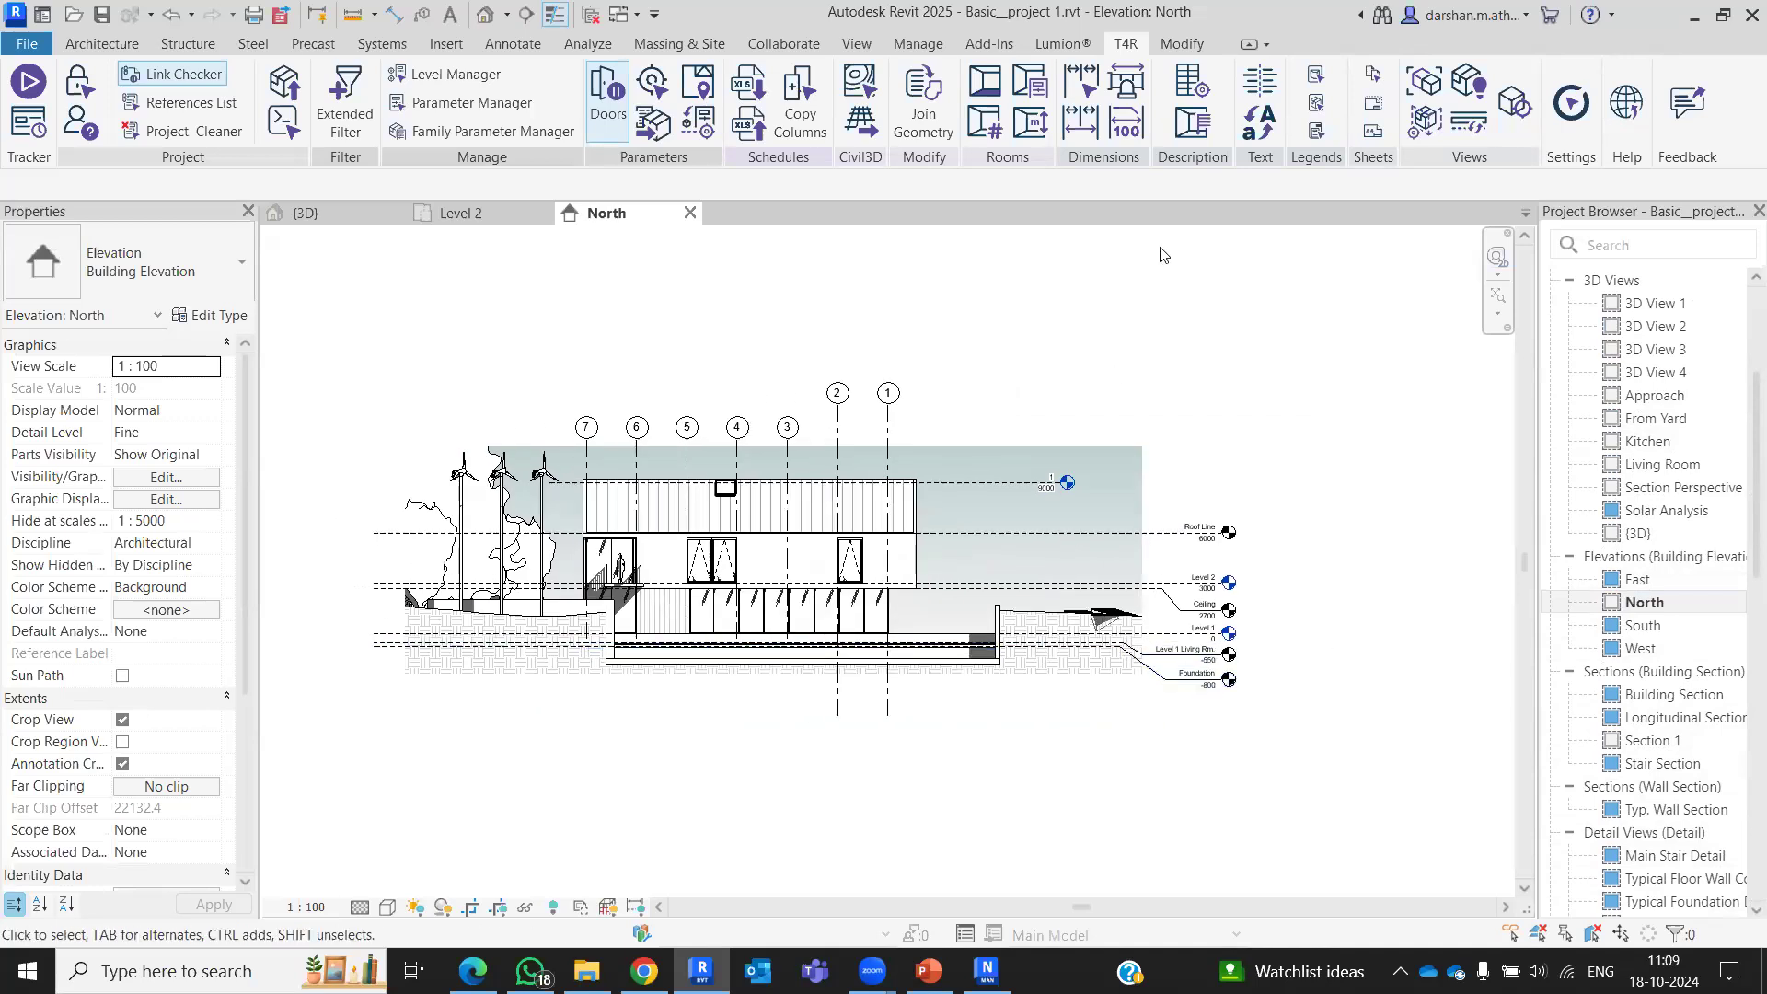
key("d")
key("i")
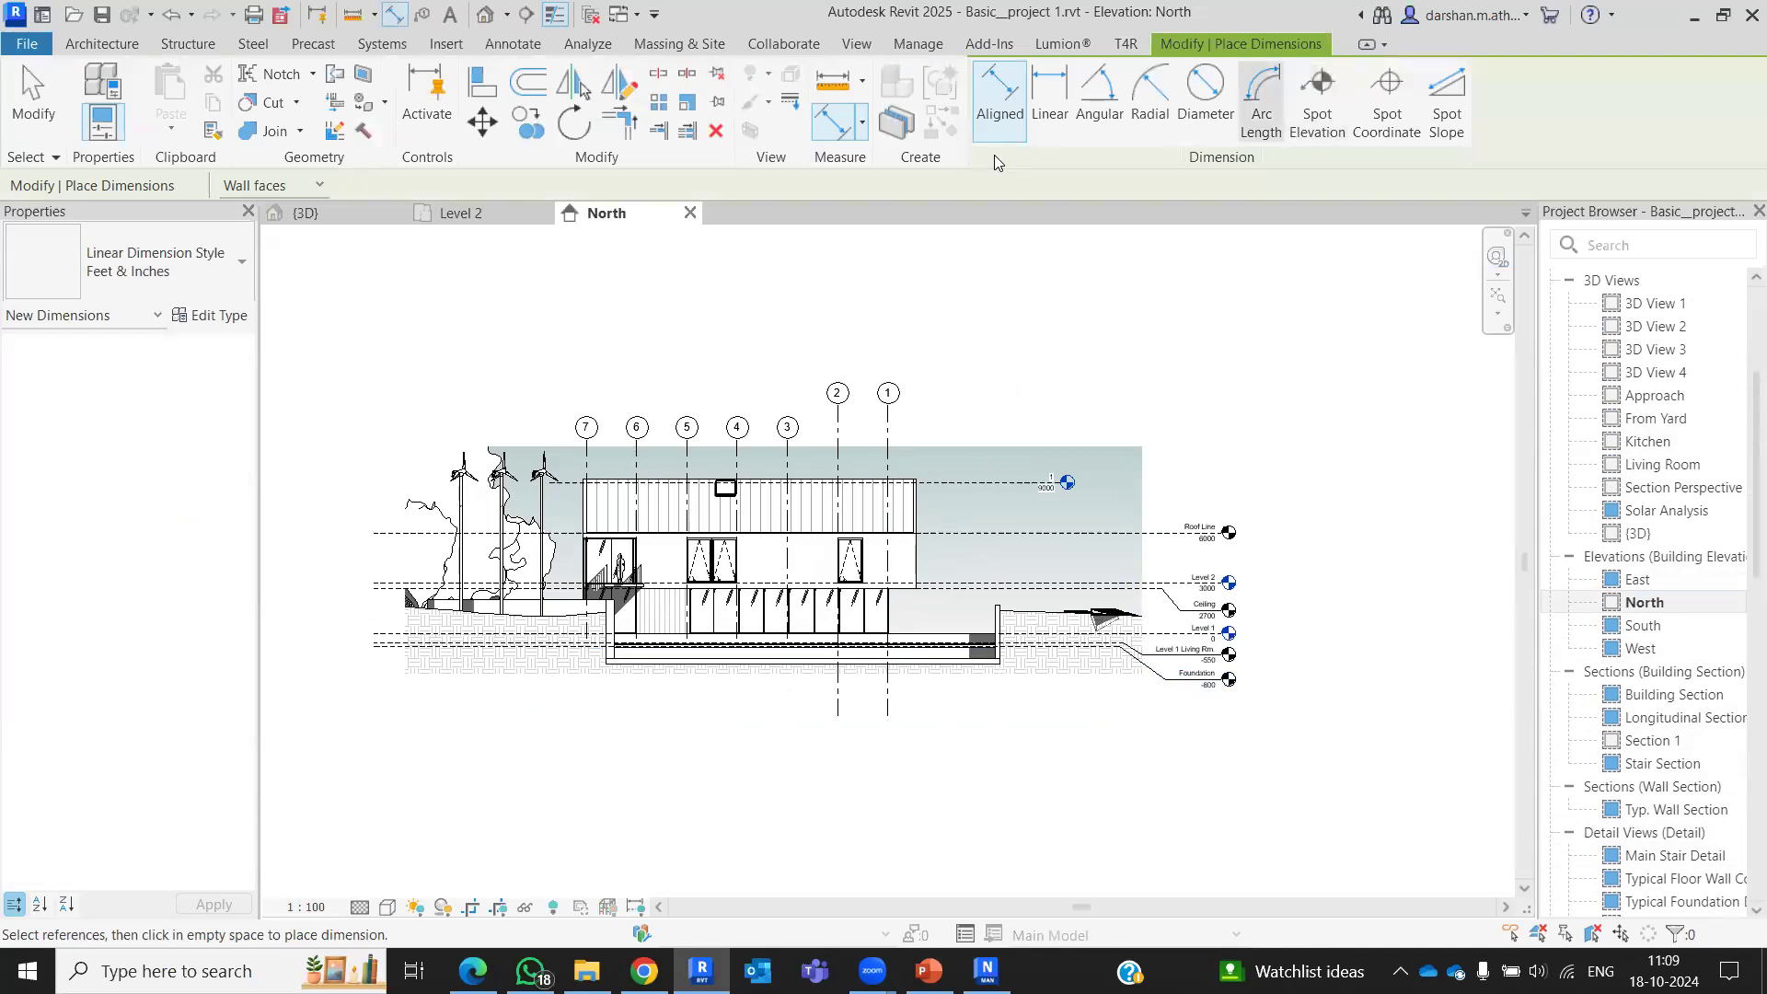
key("Escape")
key("Escape")
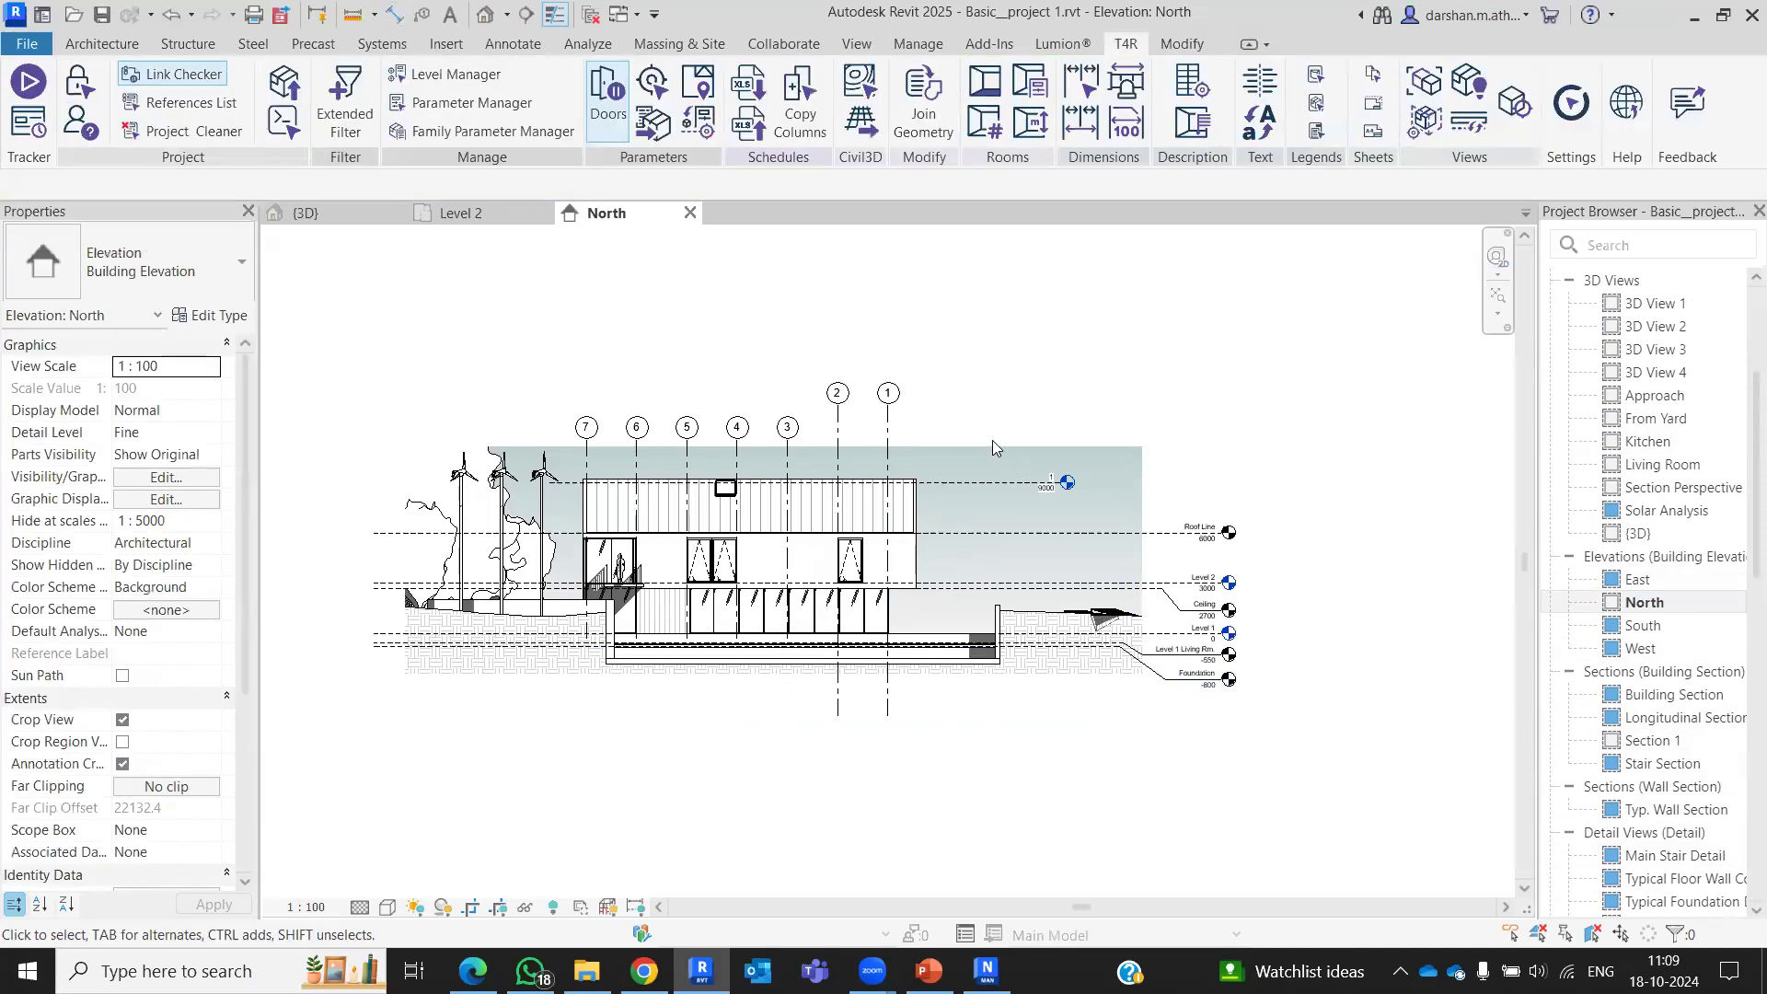
Step: Try to place a level at a 3048 mm offset by picking the 9000 level line, and end the Level command
key("l")
key("l")
left_click(1153, 79)
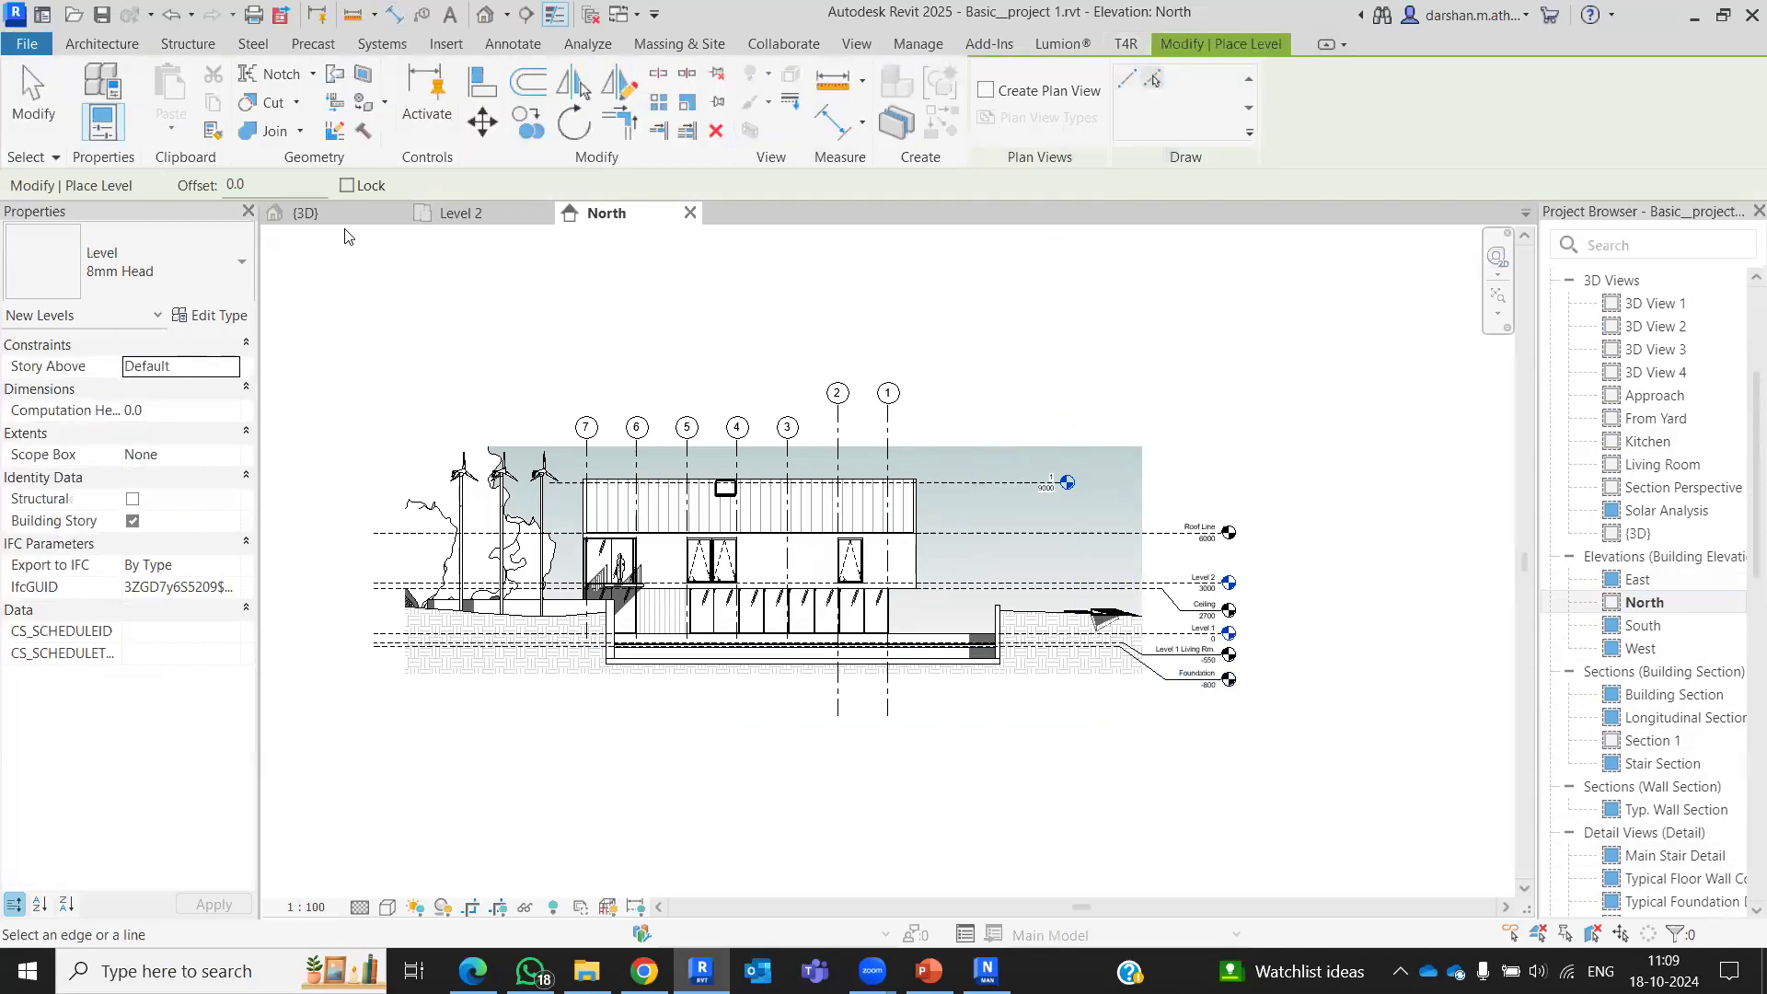
left_click(204, 188)
type("3048")
key("Return")
left_click(981, 483)
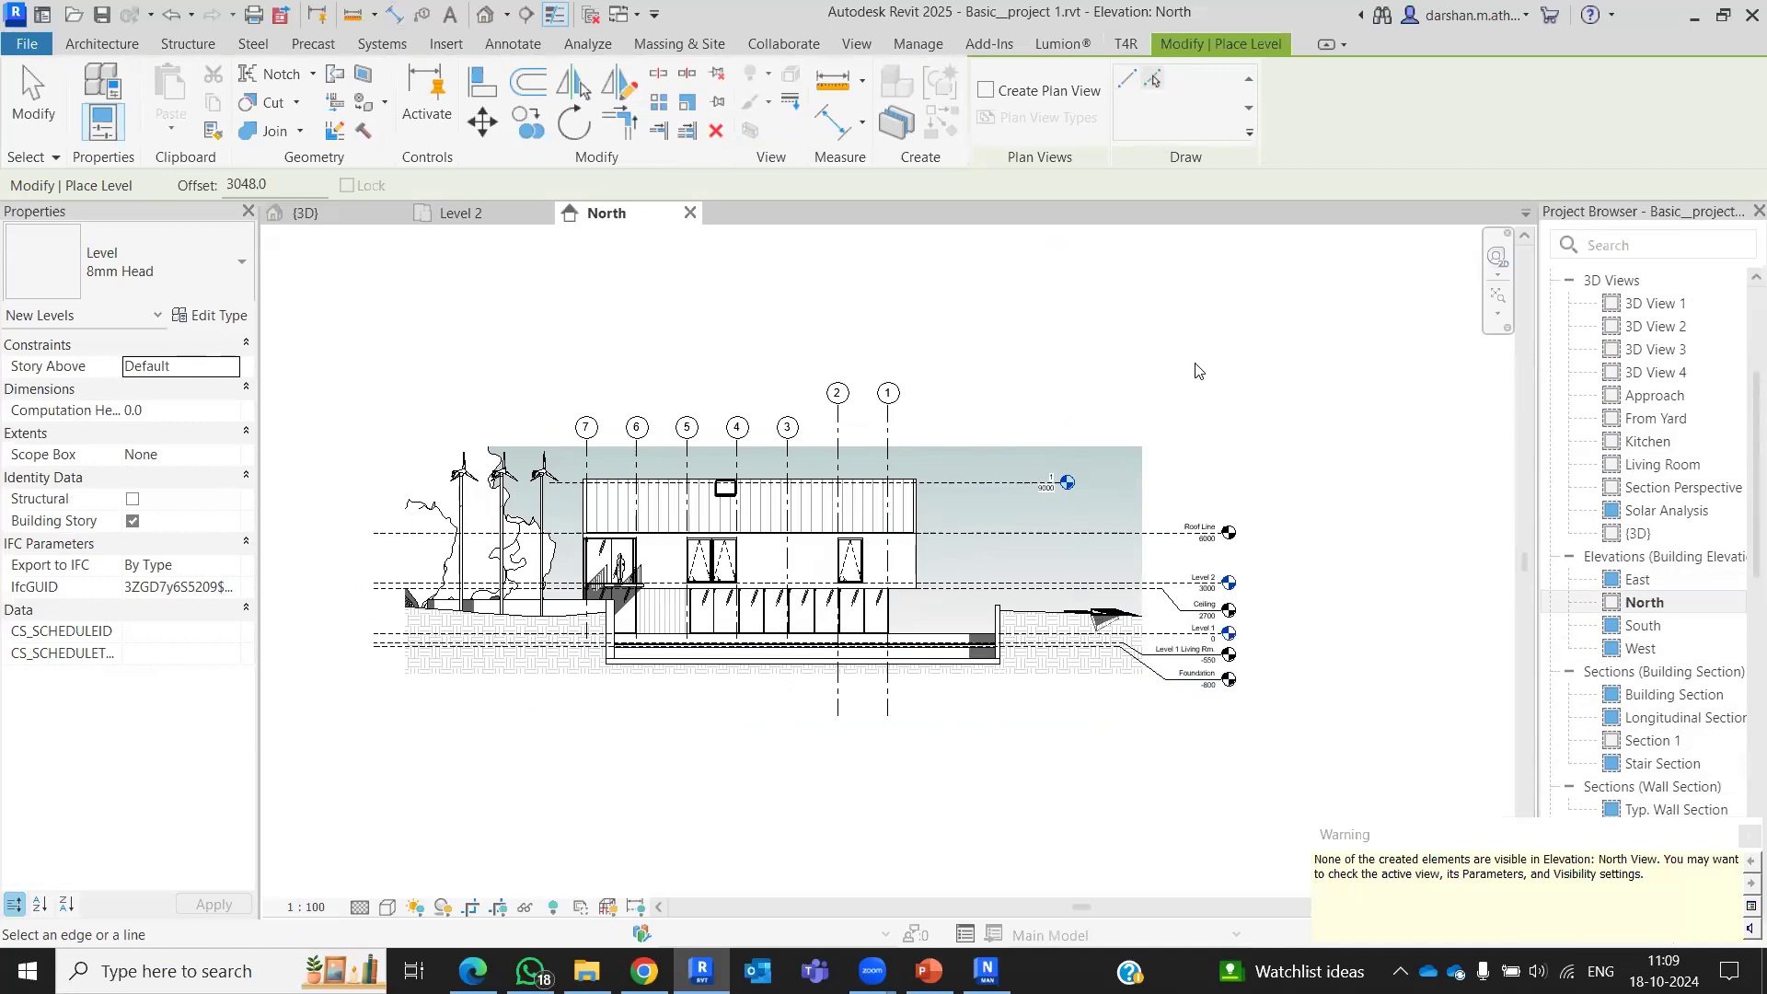
key("Escape")
key("Escape")
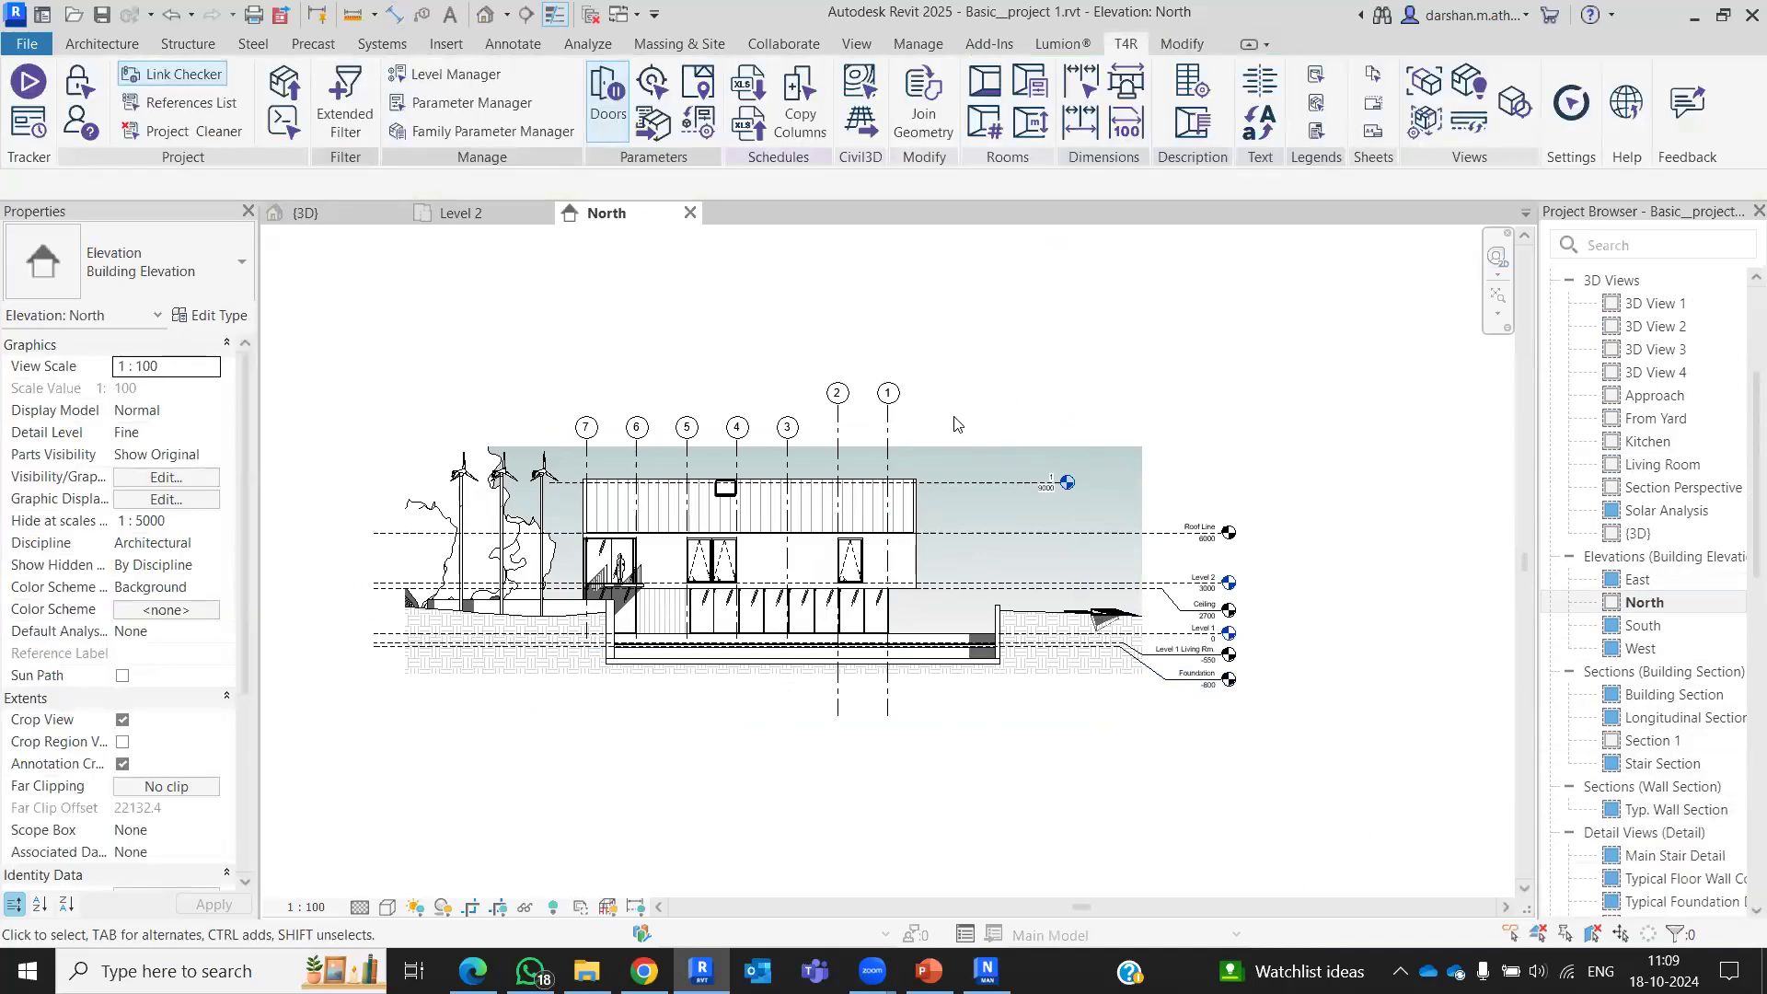
Step: Open the T4R Level Manager and enter a starting elevation of 4 and a level offset of 18000 for multiple levels
middle_click_drag(564, 321, 683, 379)
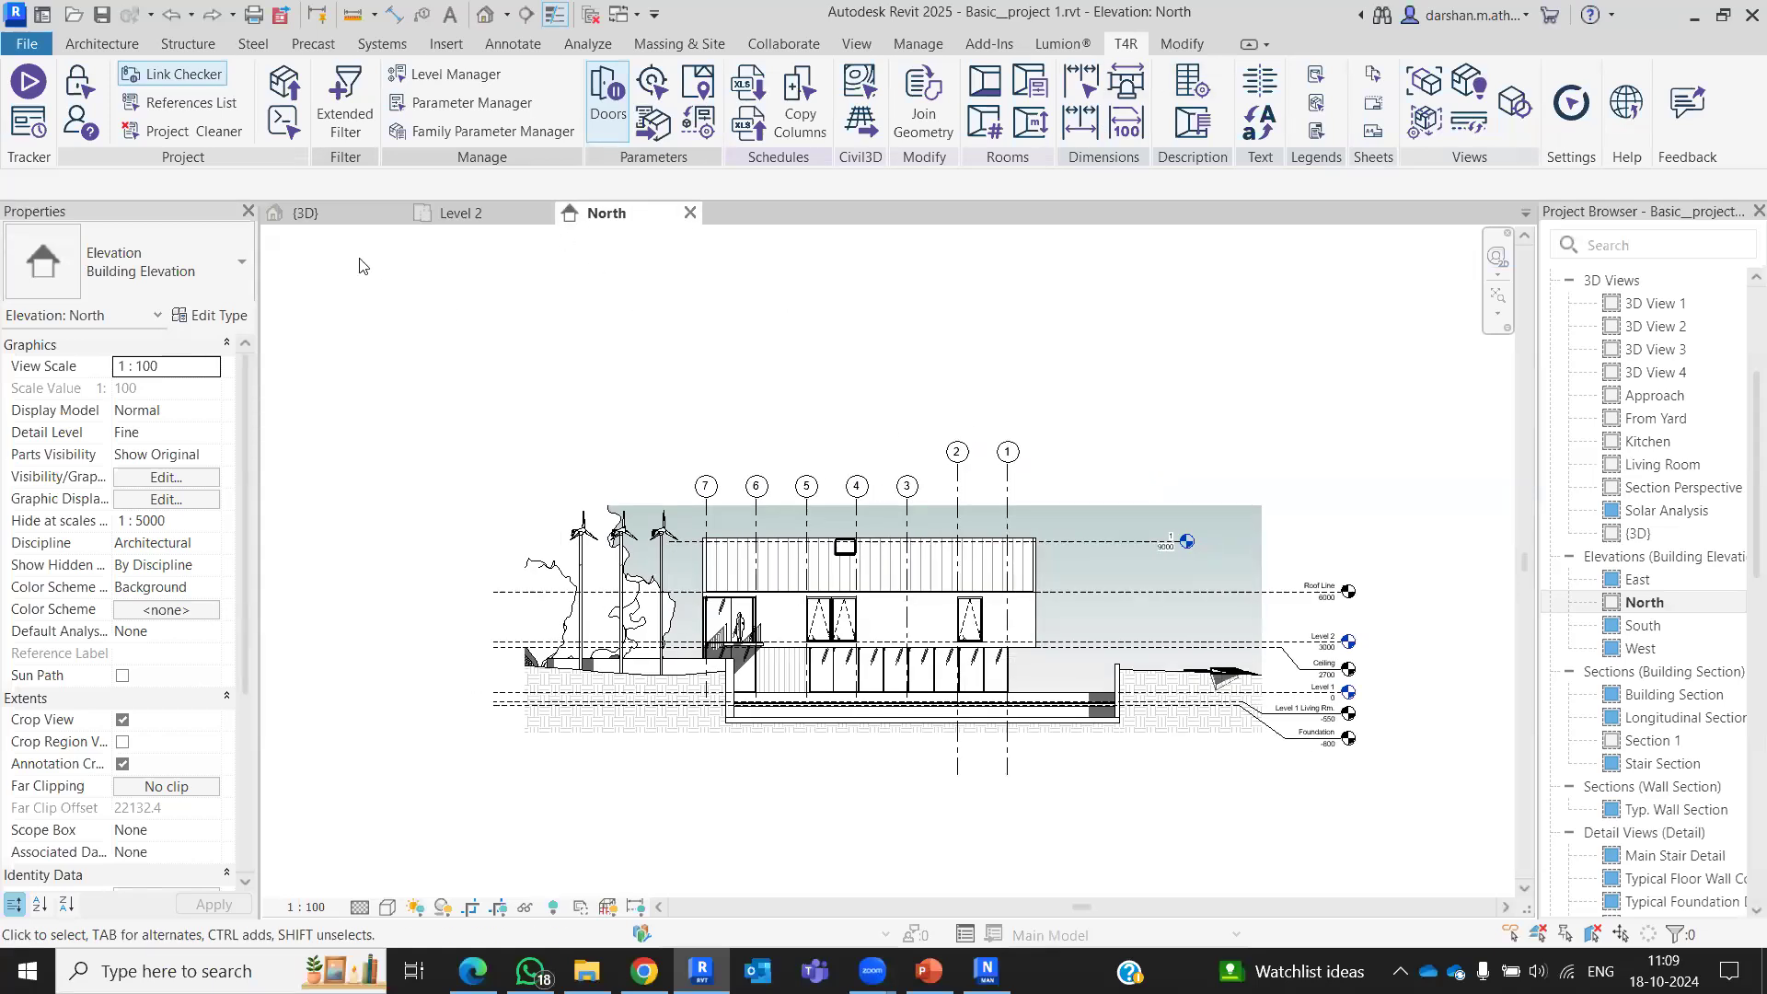
left_click(488, 77)
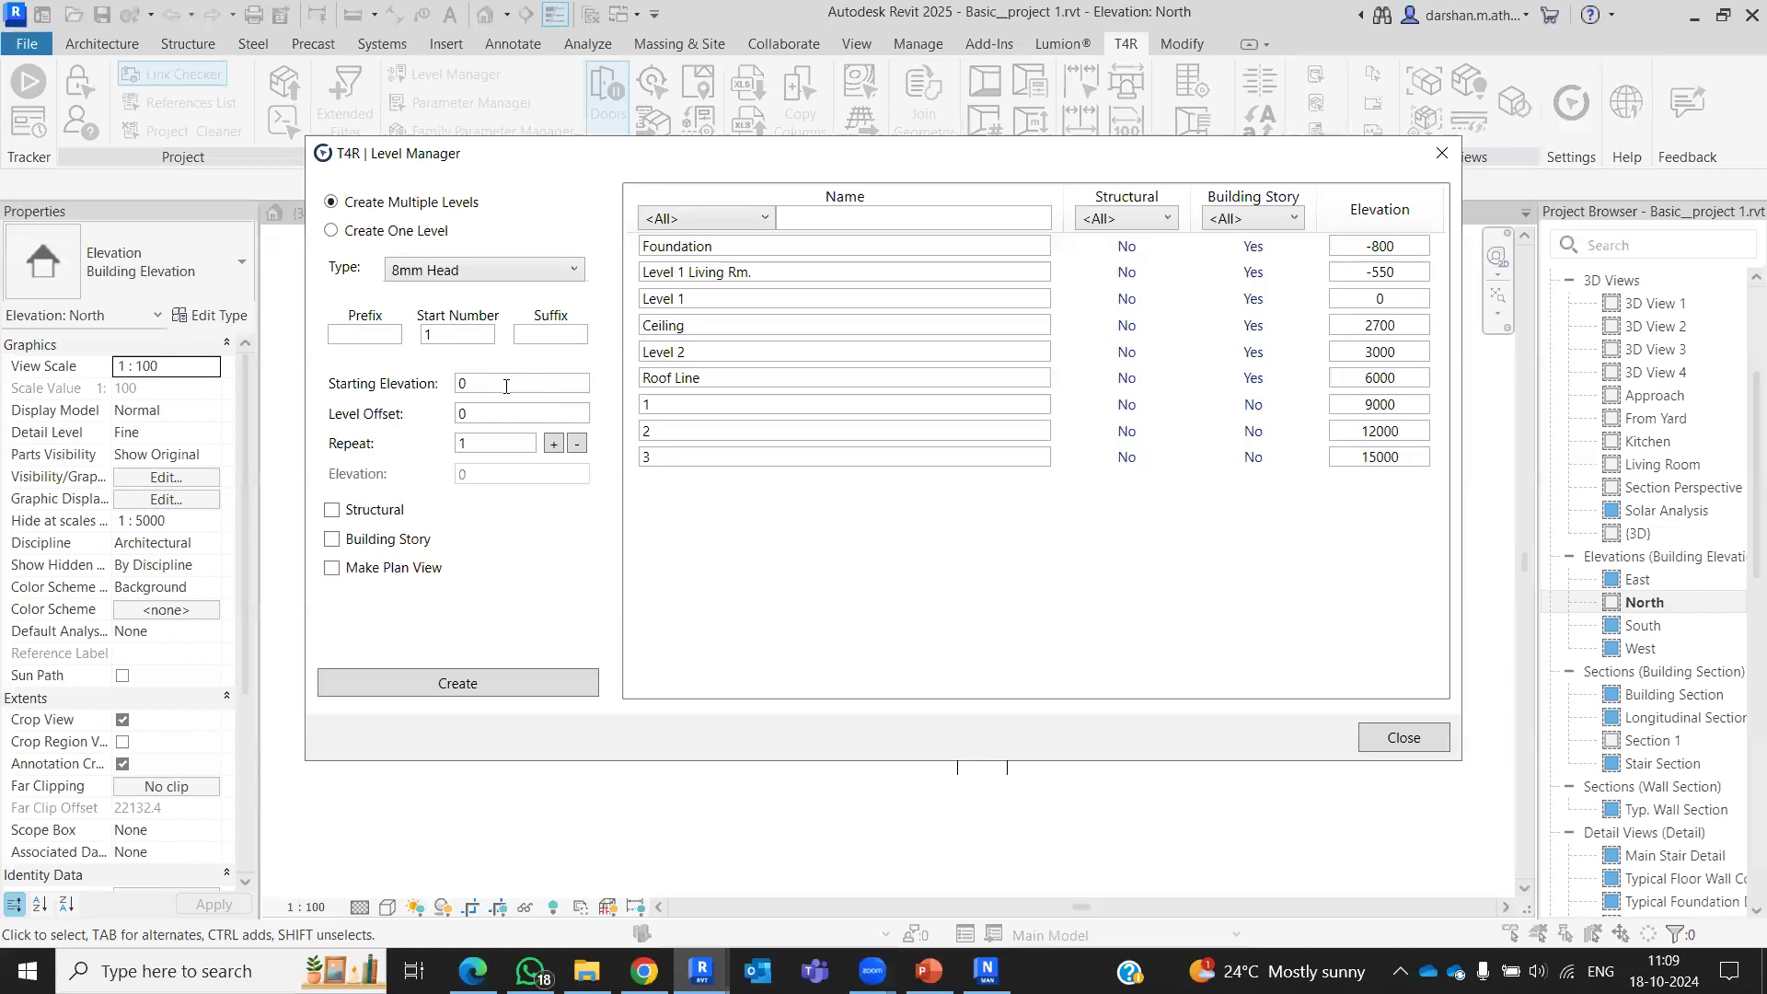
key("Tab")
type("4")
left_click(1414, 460)
left_click_drag(1336, 457, 1330, 456)
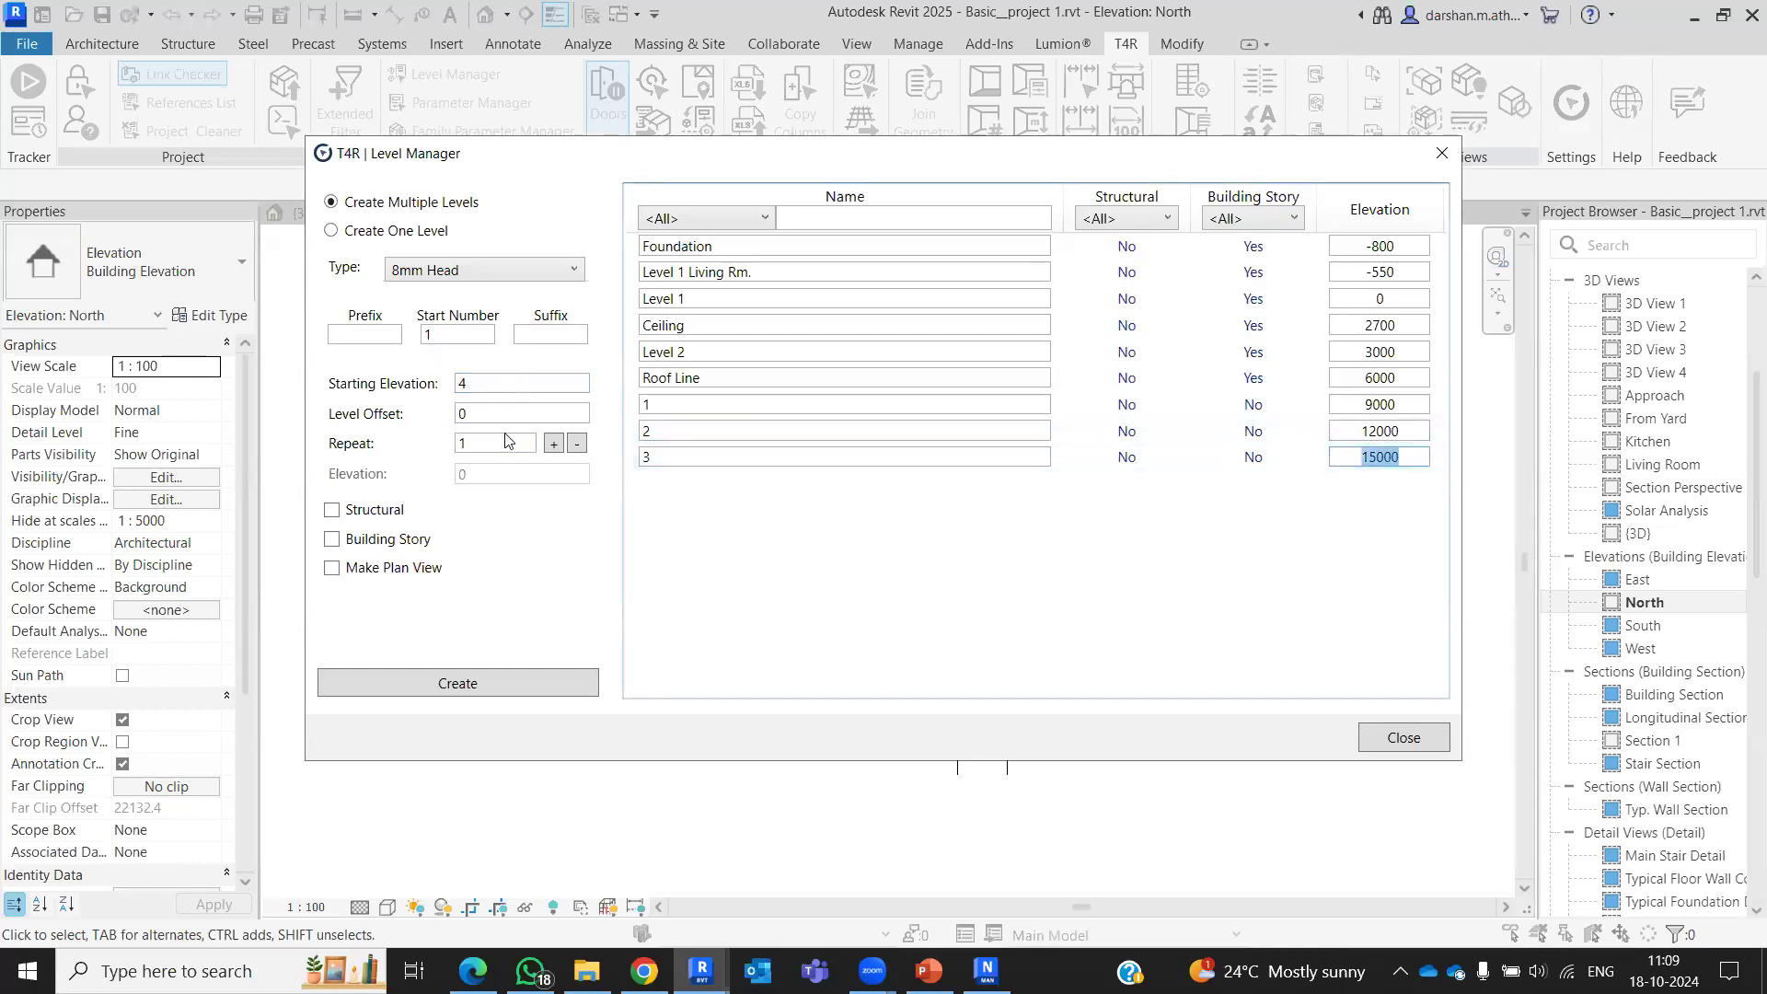
double_click(481, 413)
type("18000")
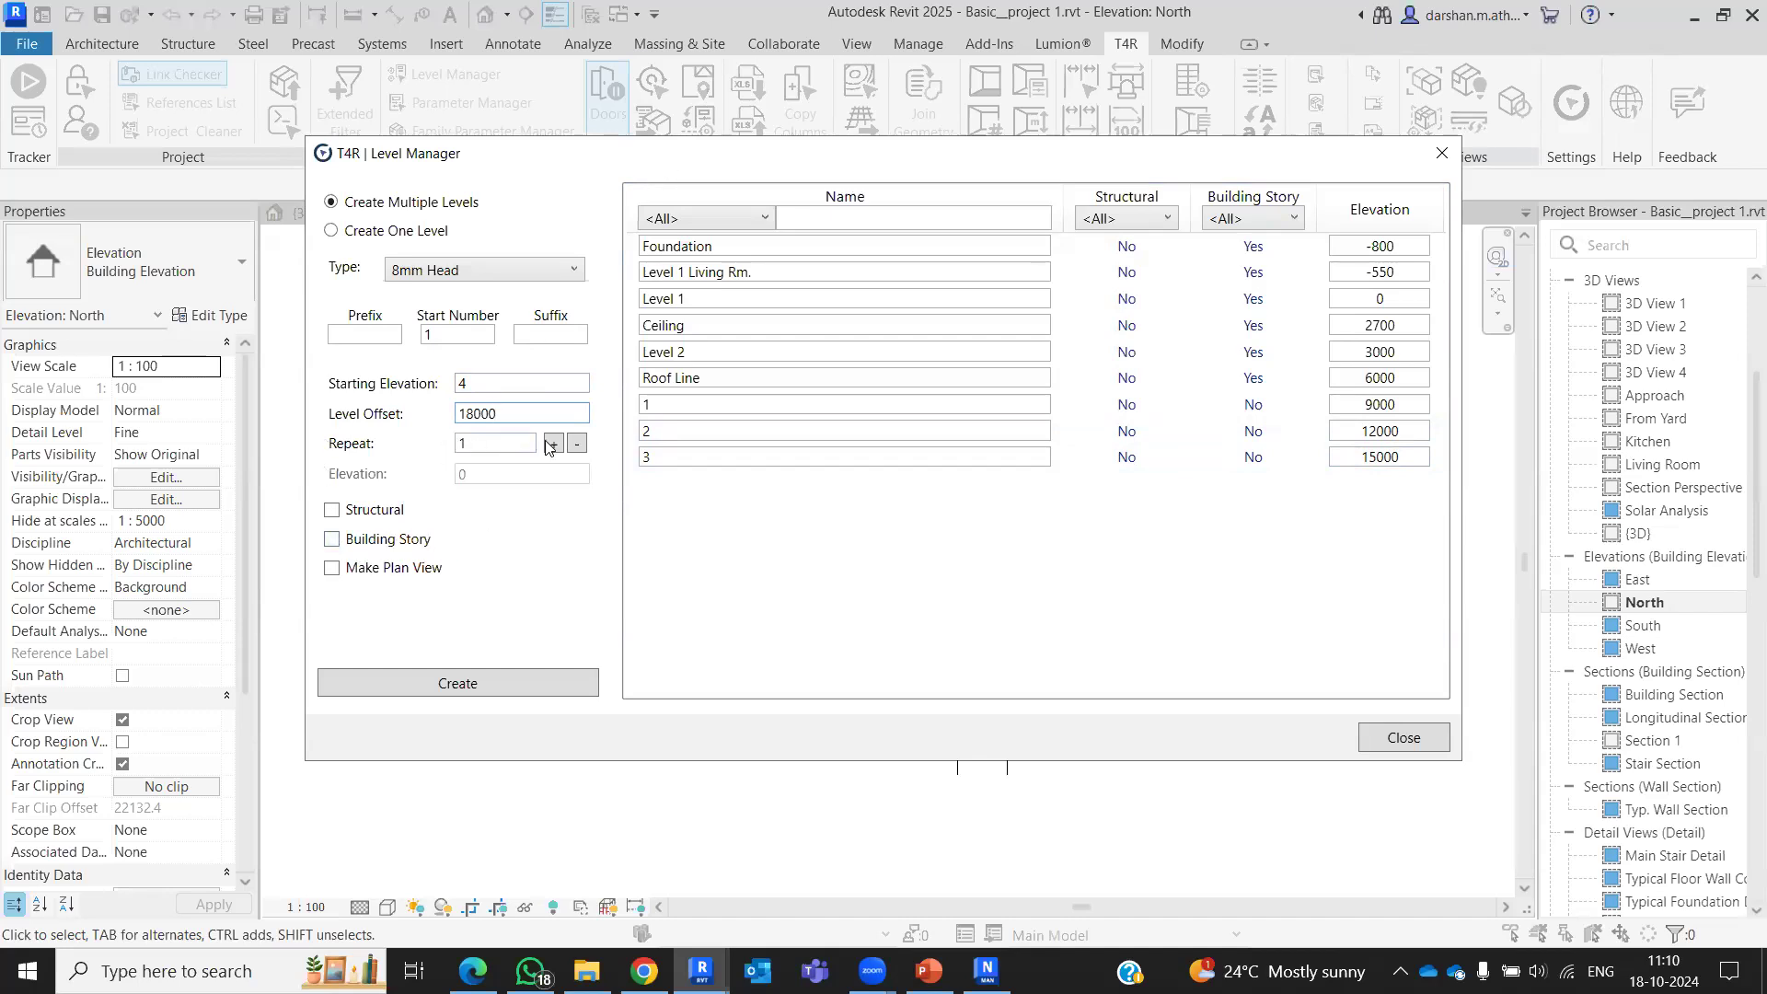
Step: Set the repeat count to 4, try to create the levels, and dismiss the resulting message
key("Tab")
left_click_drag(647, 159, 634, 204)
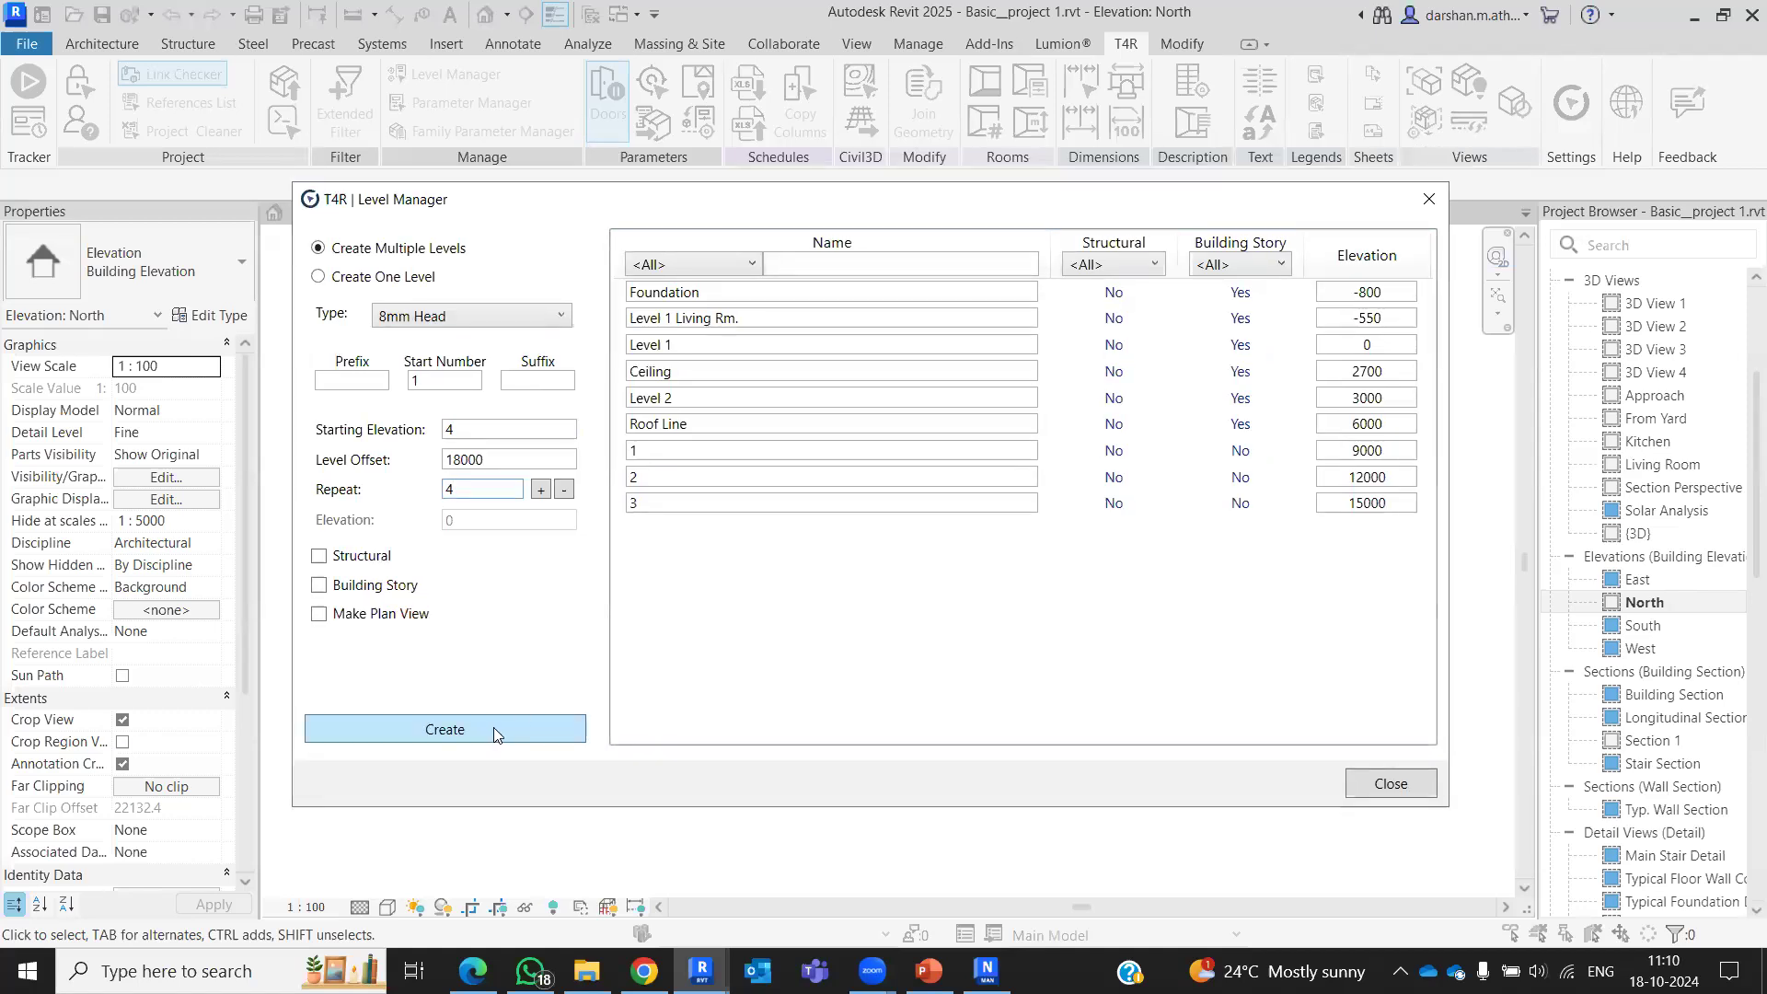
left_click_drag(1057, 199, 1204, 192)
left_click(591, 722)
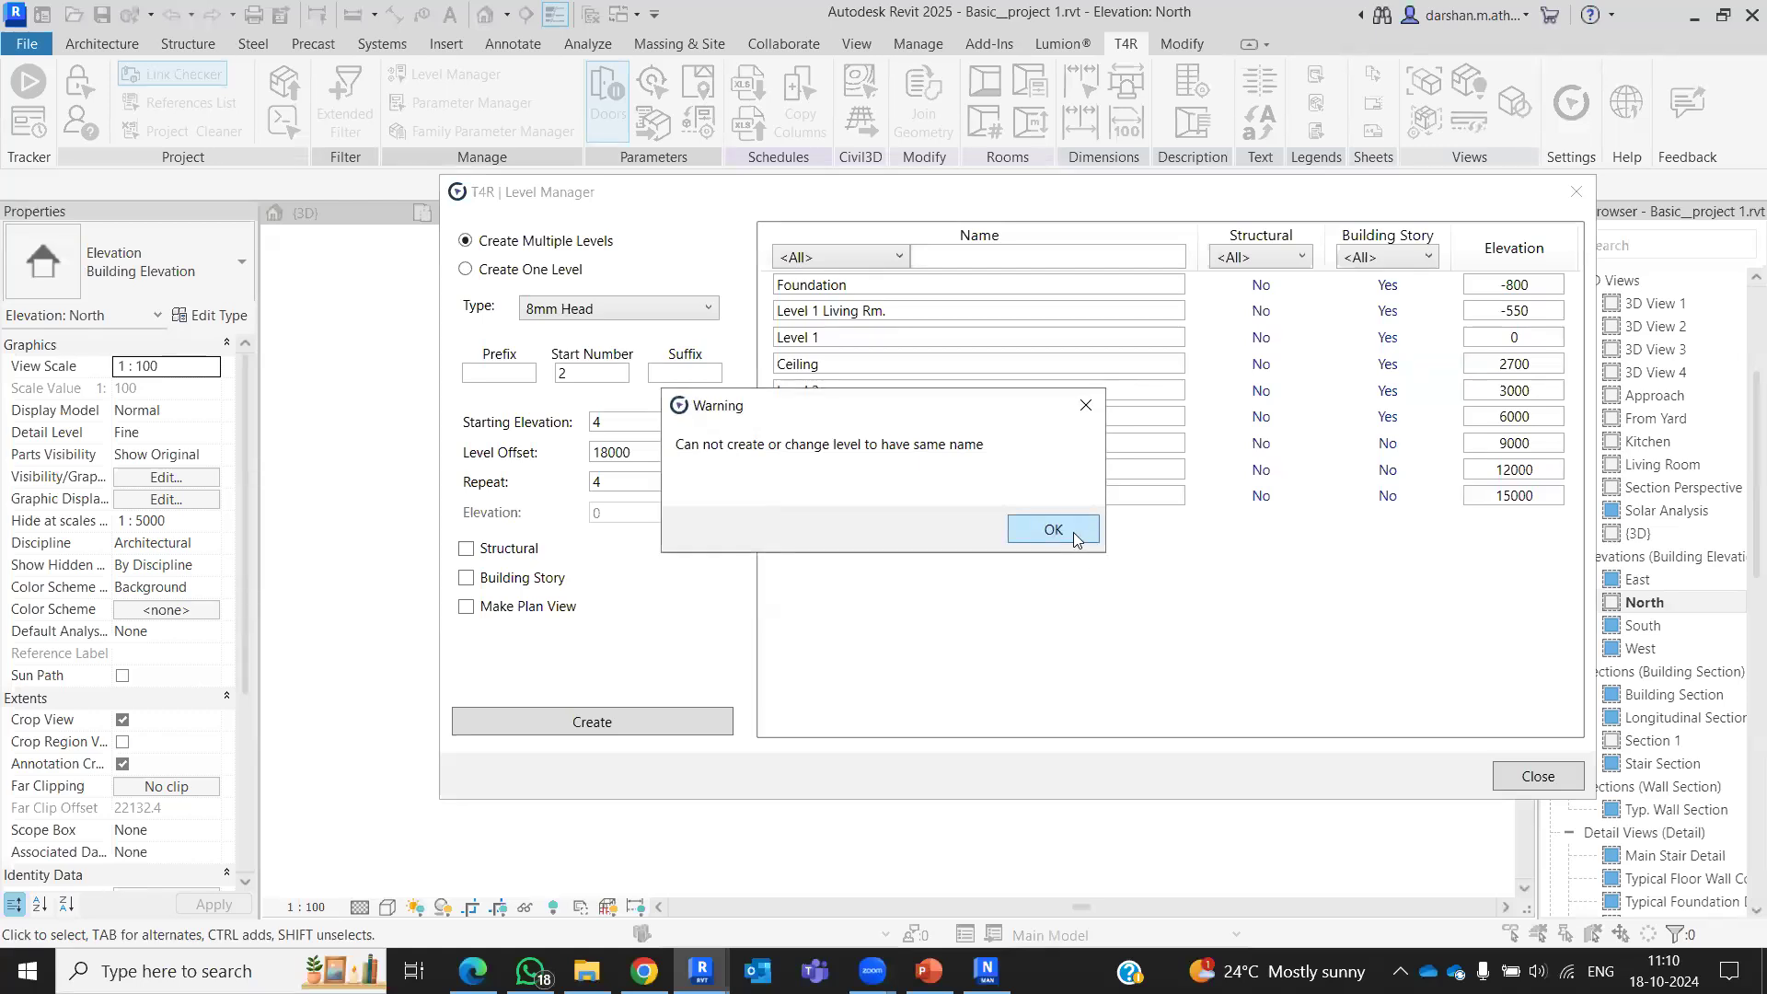
left_click(1053, 530)
left_click_drag(626, 424, 479, 416)
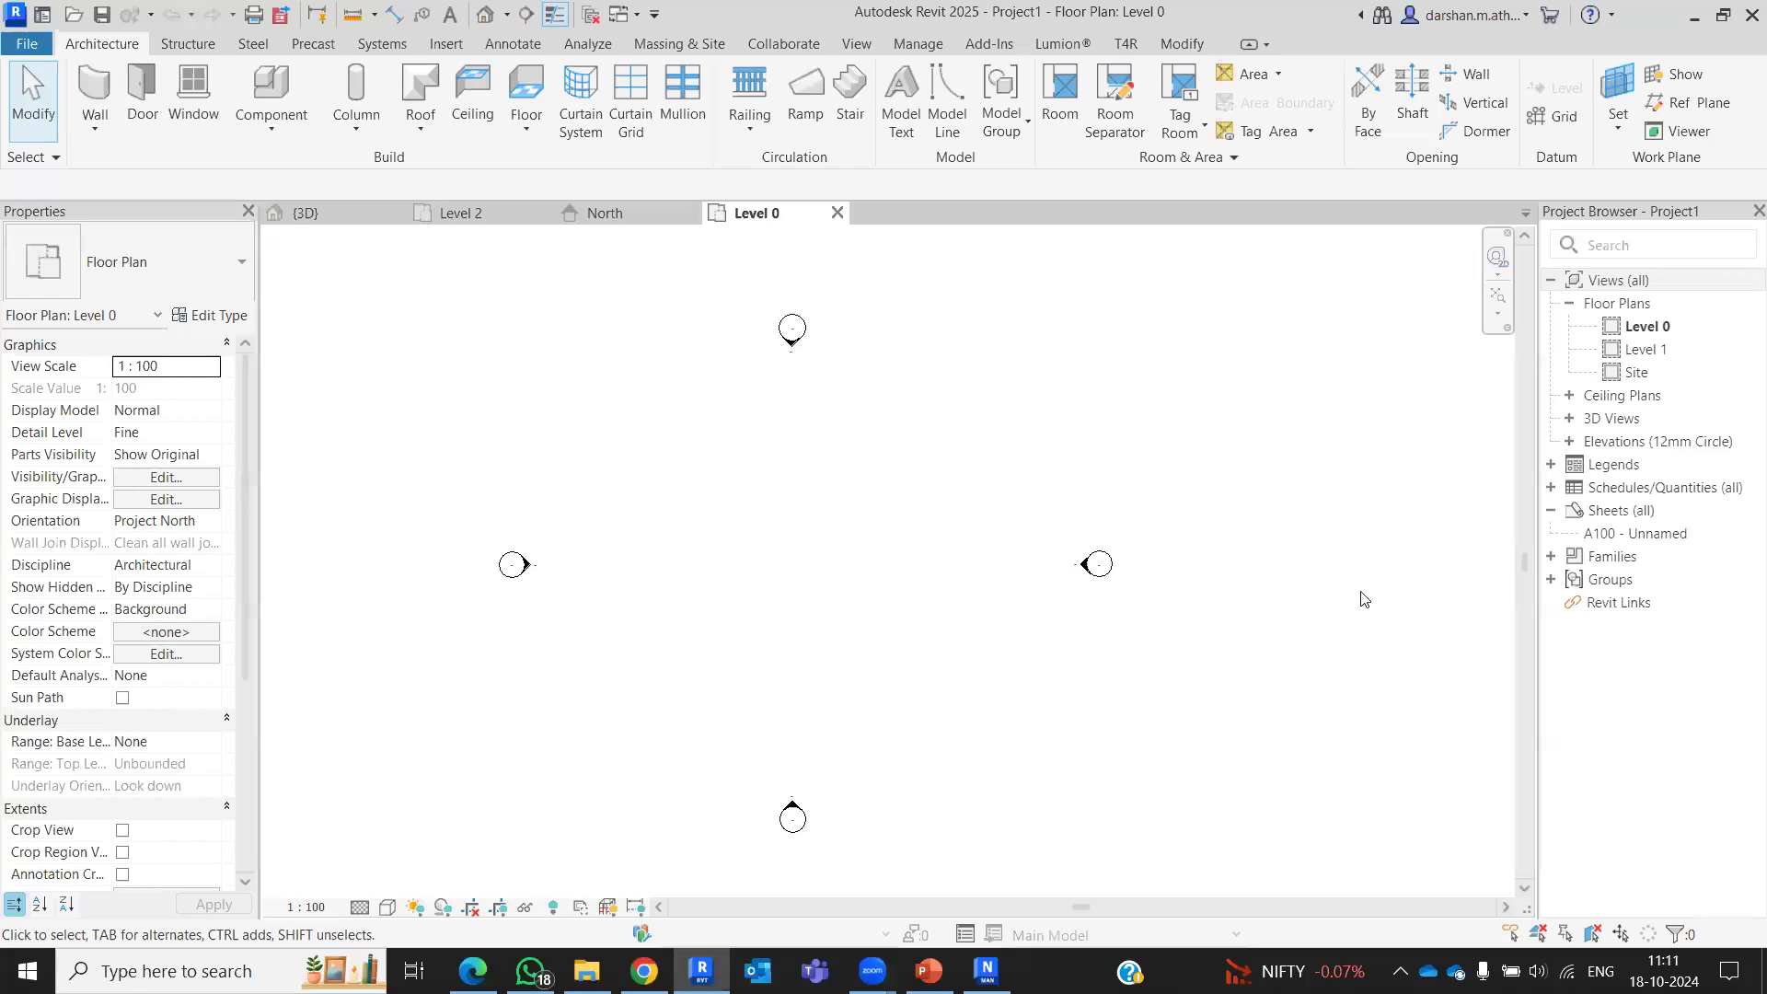
Step: Close the inactive views and open the East elevation of the new project
scroll(1095, 547, "down", 2)
middle_click_drag(1020, 543, 1013, 521)
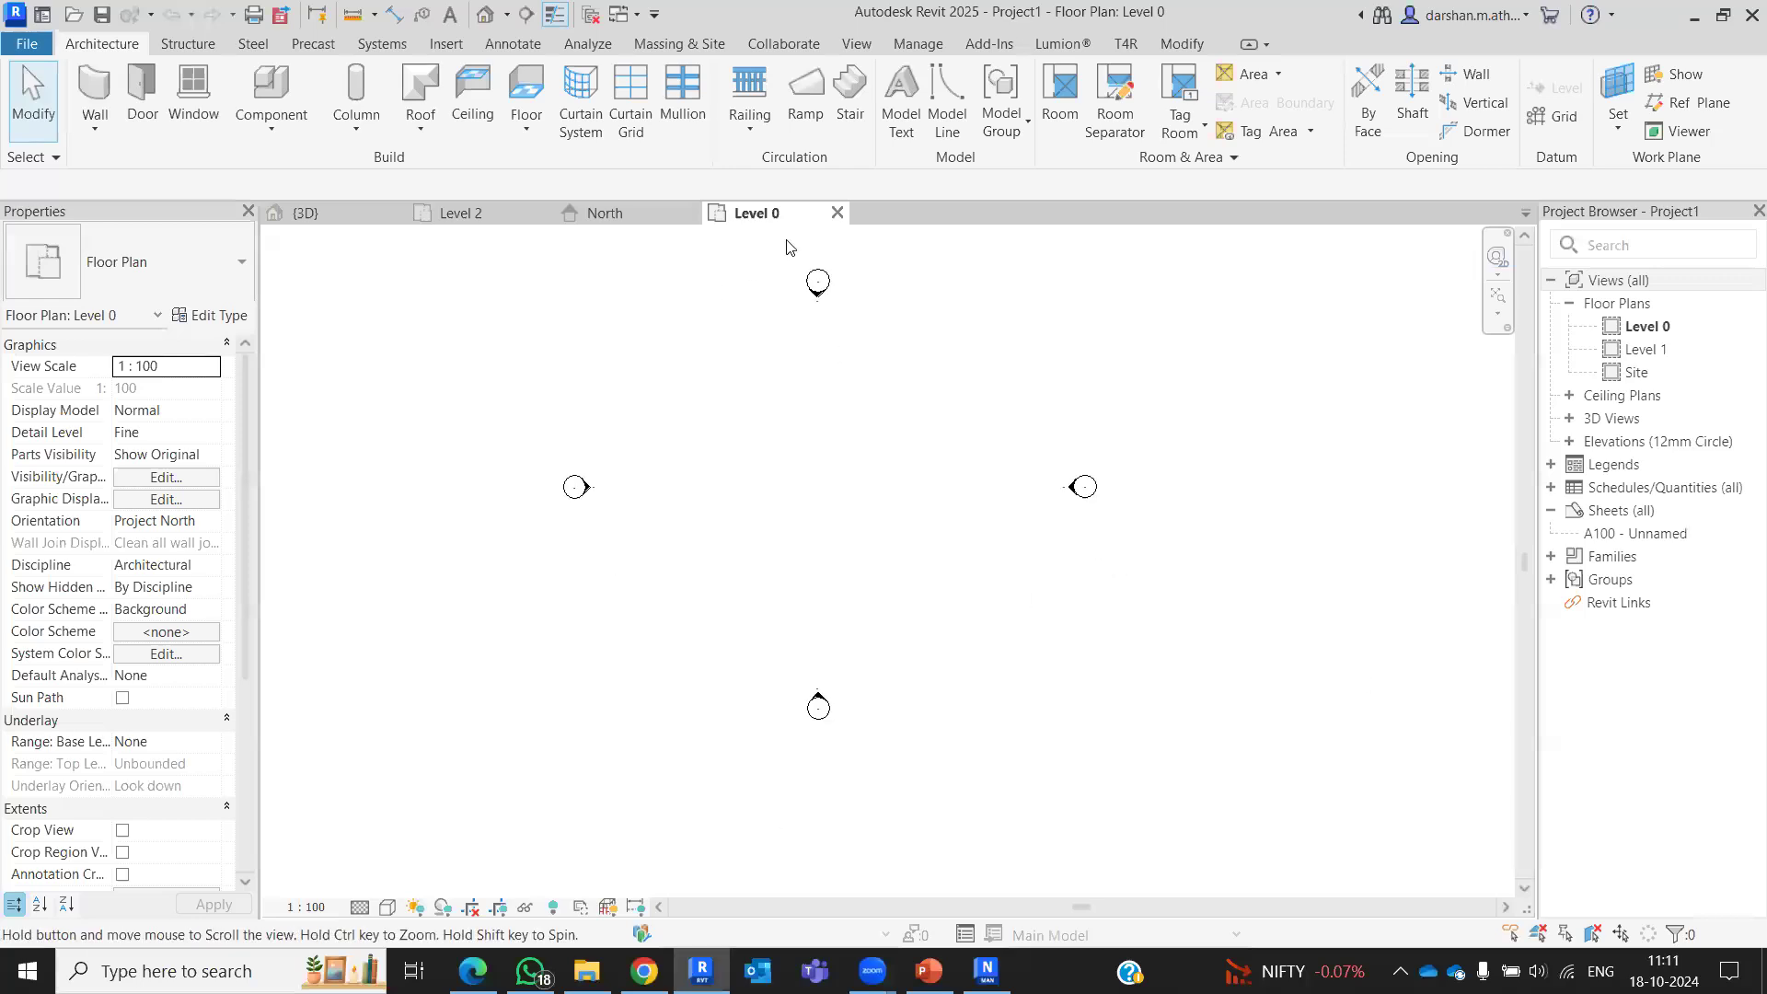
left_click(591, 14)
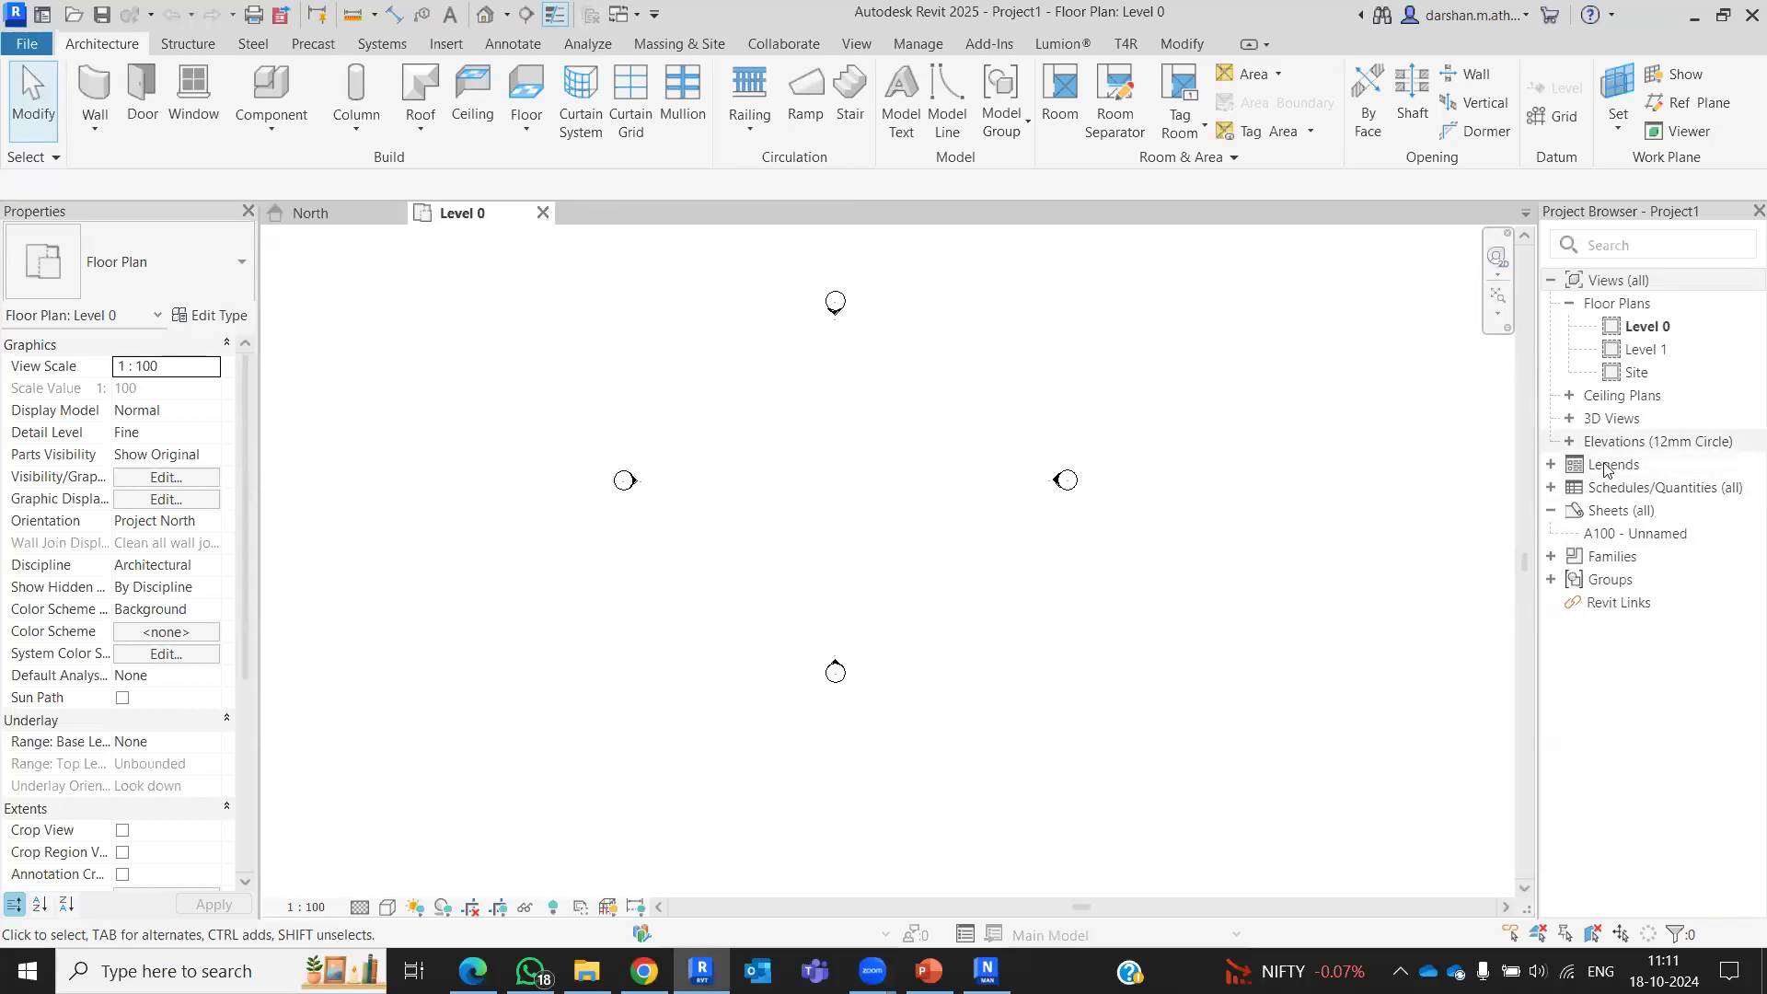
double_click(1634, 441)
left_click(1637, 465)
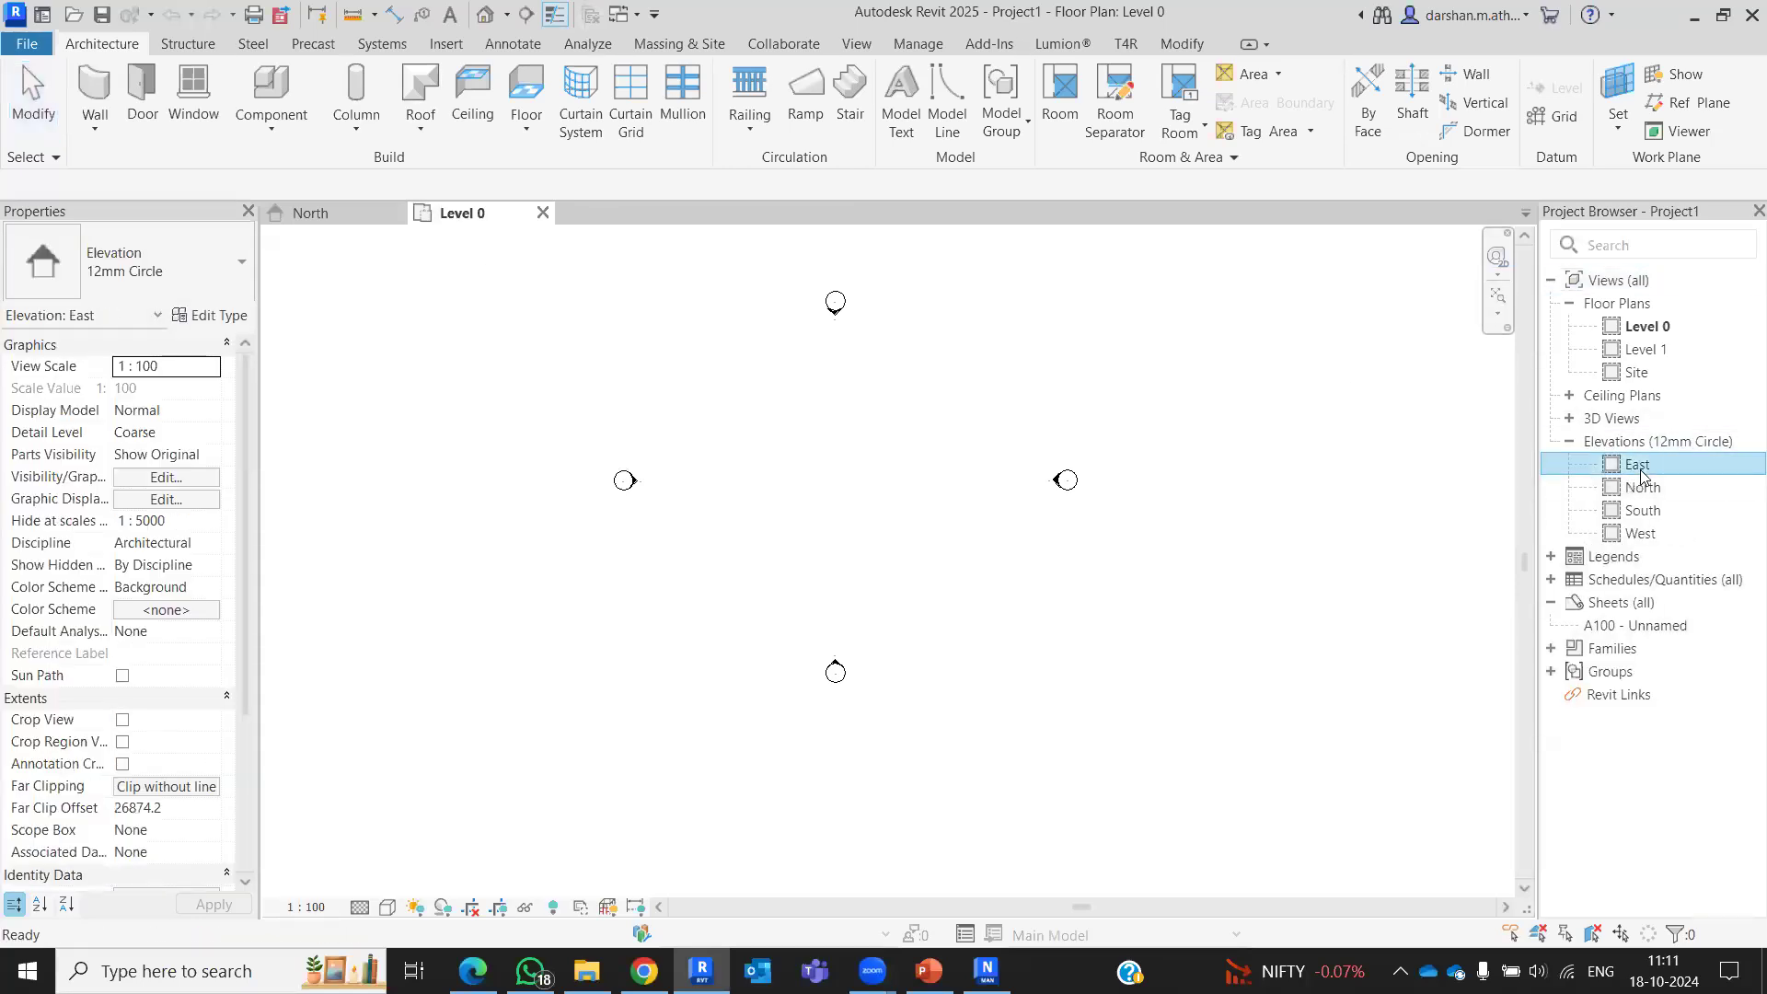
double_click(1638, 466)
scroll(778, 514, "down", 3)
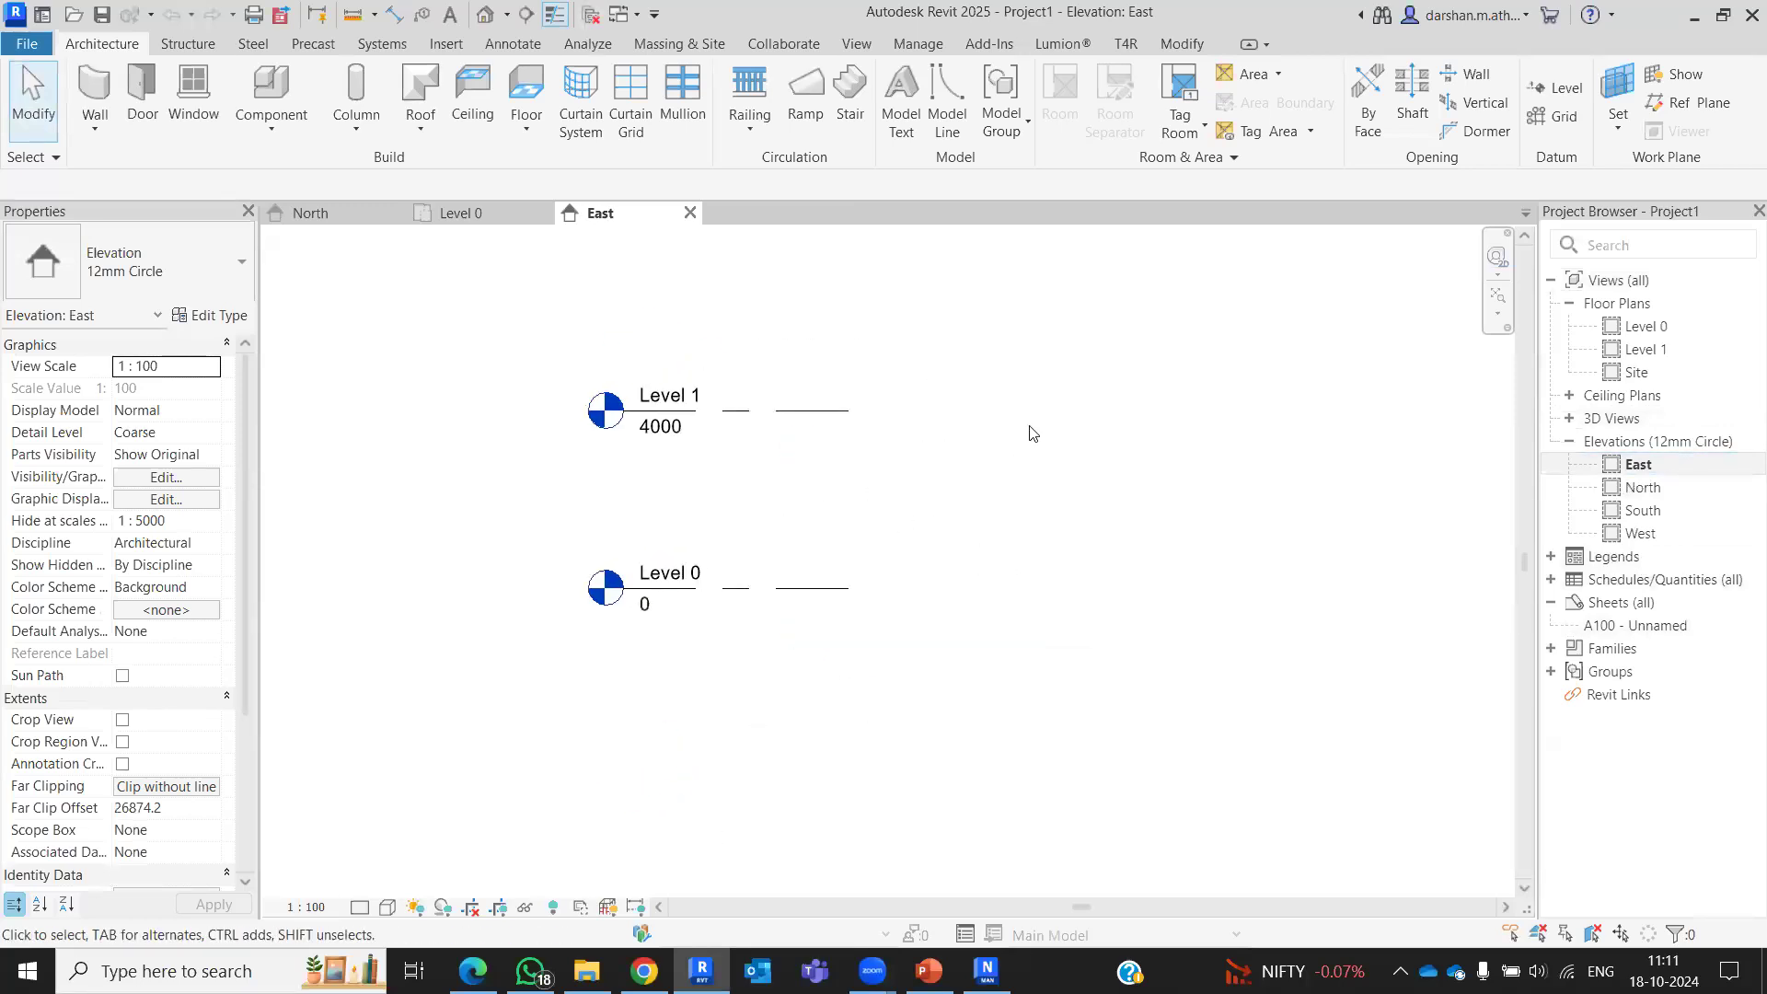
Step: Open the T4R Level Manager and set a starting elevation of 8000, a level offset of 4000 and 4 repeats
left_click(1129, 46)
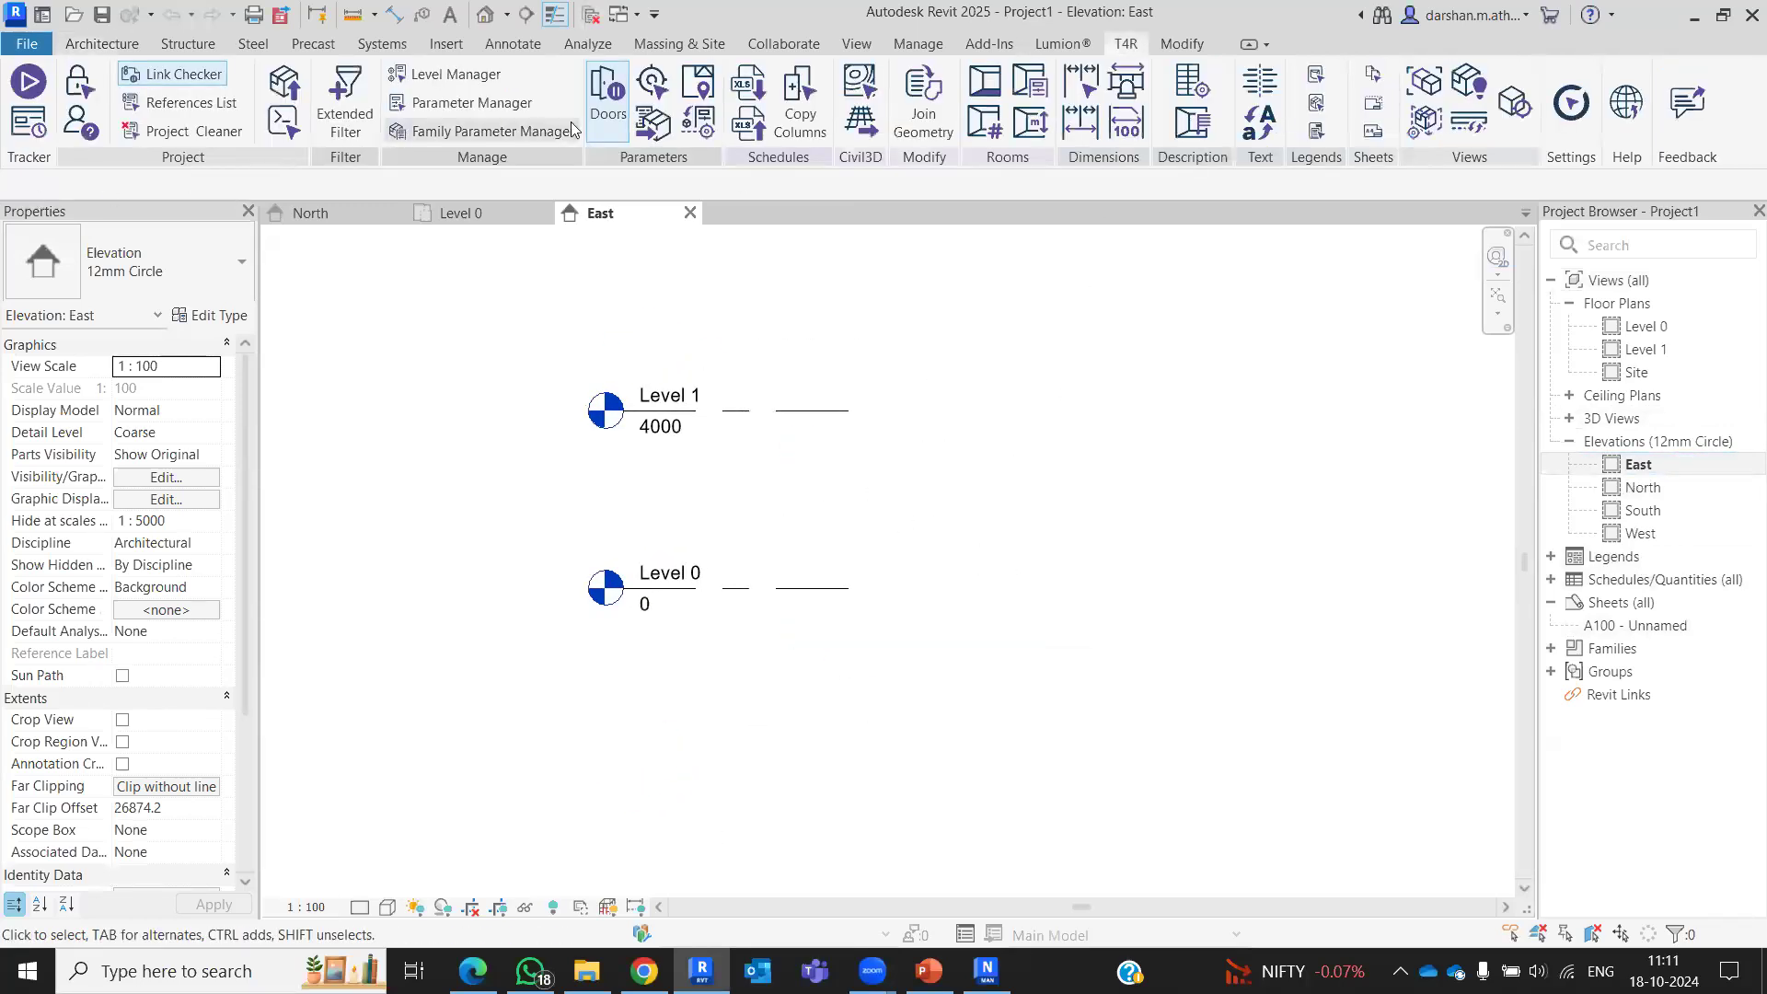
left_click(442, 75)
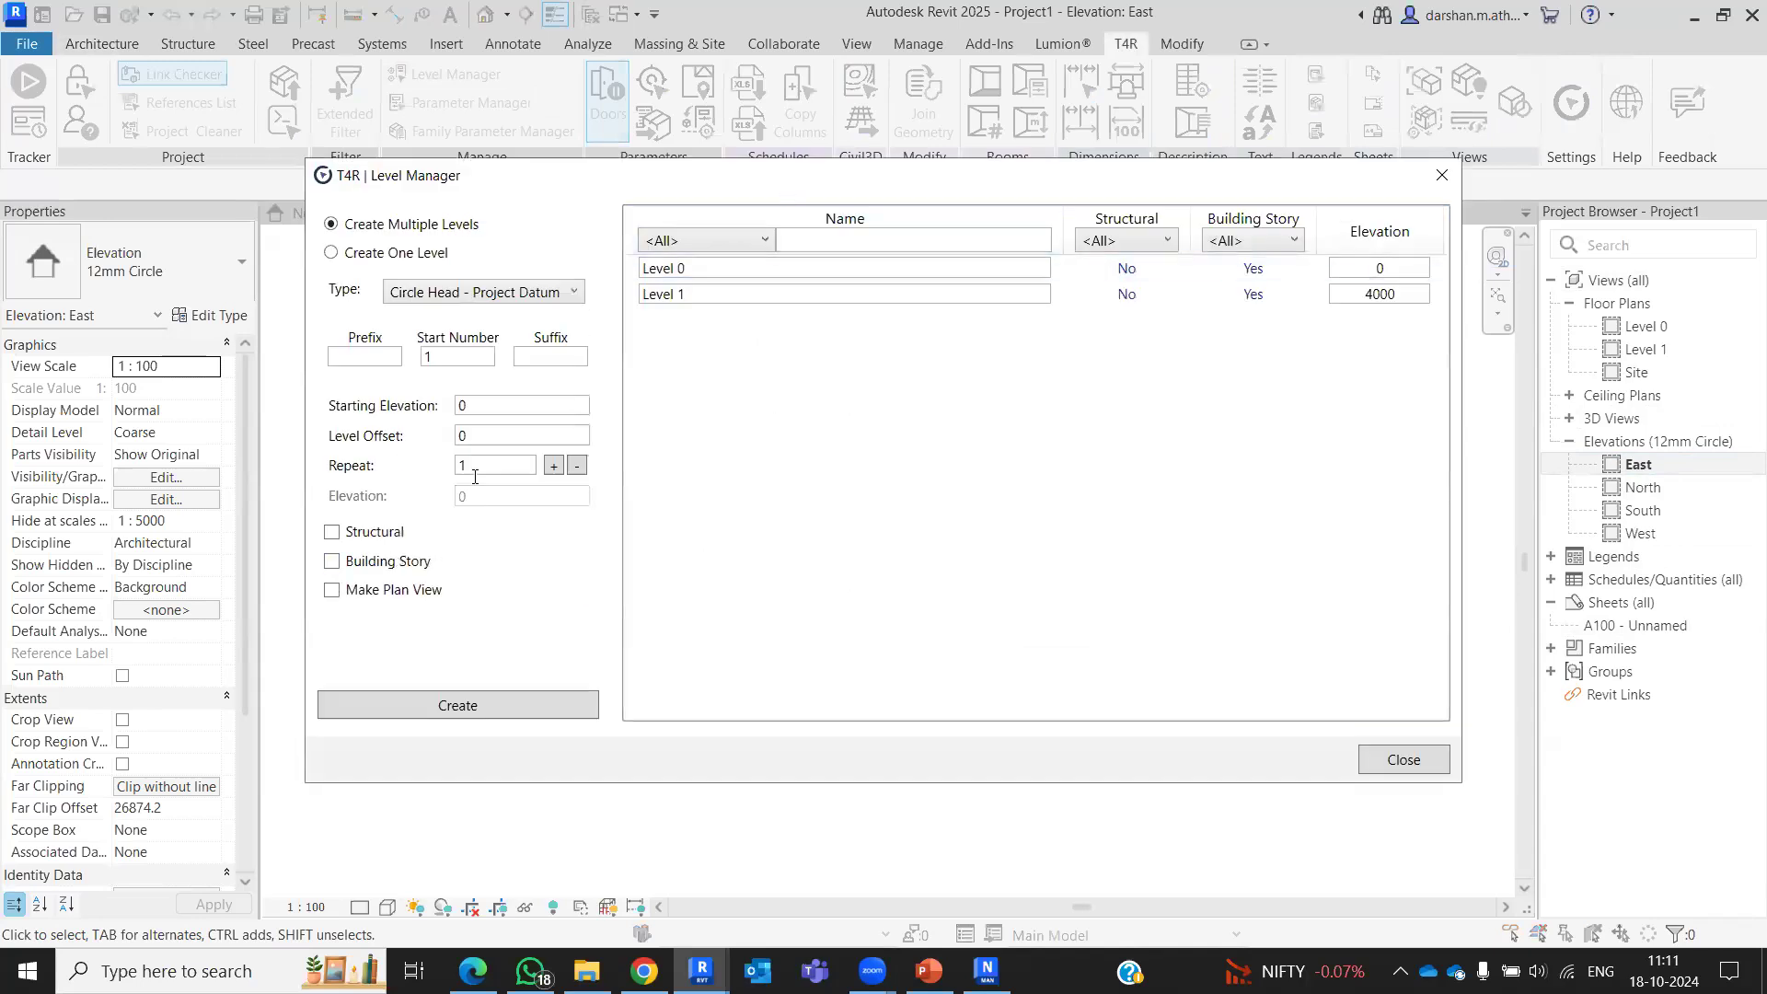
type("8000")
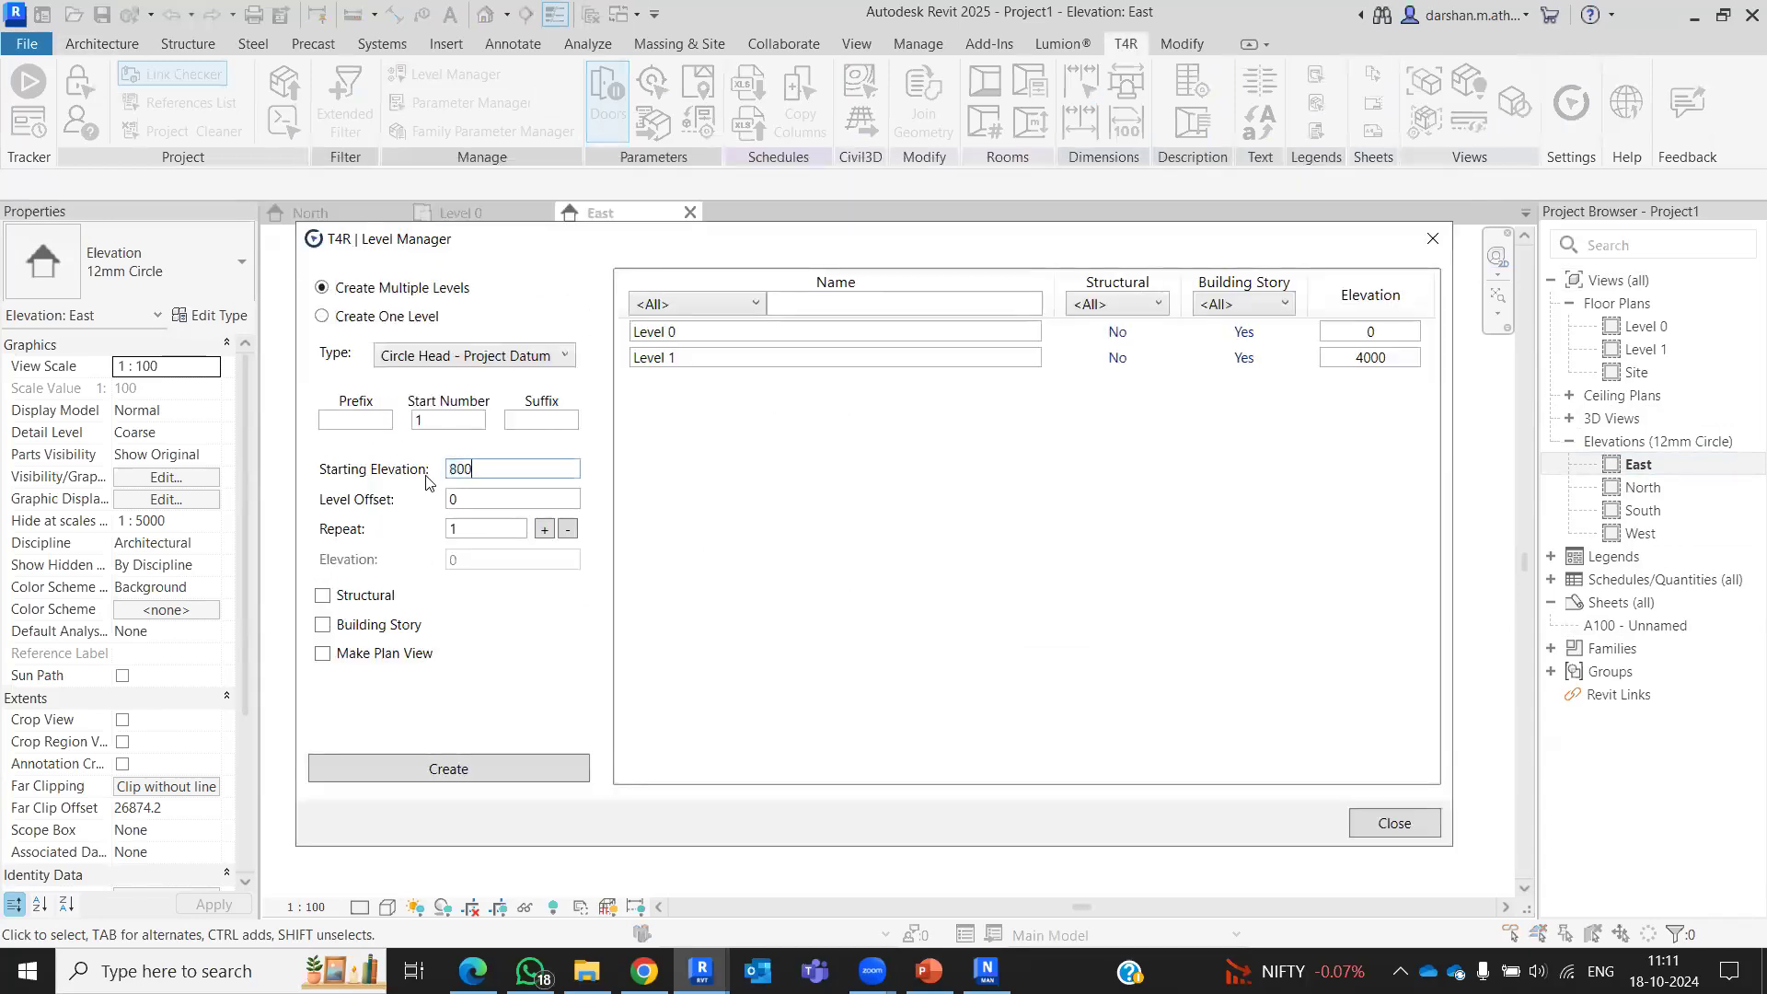
key("Tab")
type("4000")
double_click(544, 529)
Step: Set the start number to 2 and the name prefix to Level, and create the multiple levels
left_click_drag(451, 420, 345, 420)
left_click_drag(443, 422, 390, 426)
type("2")
left_click(357, 418)
type("Level")
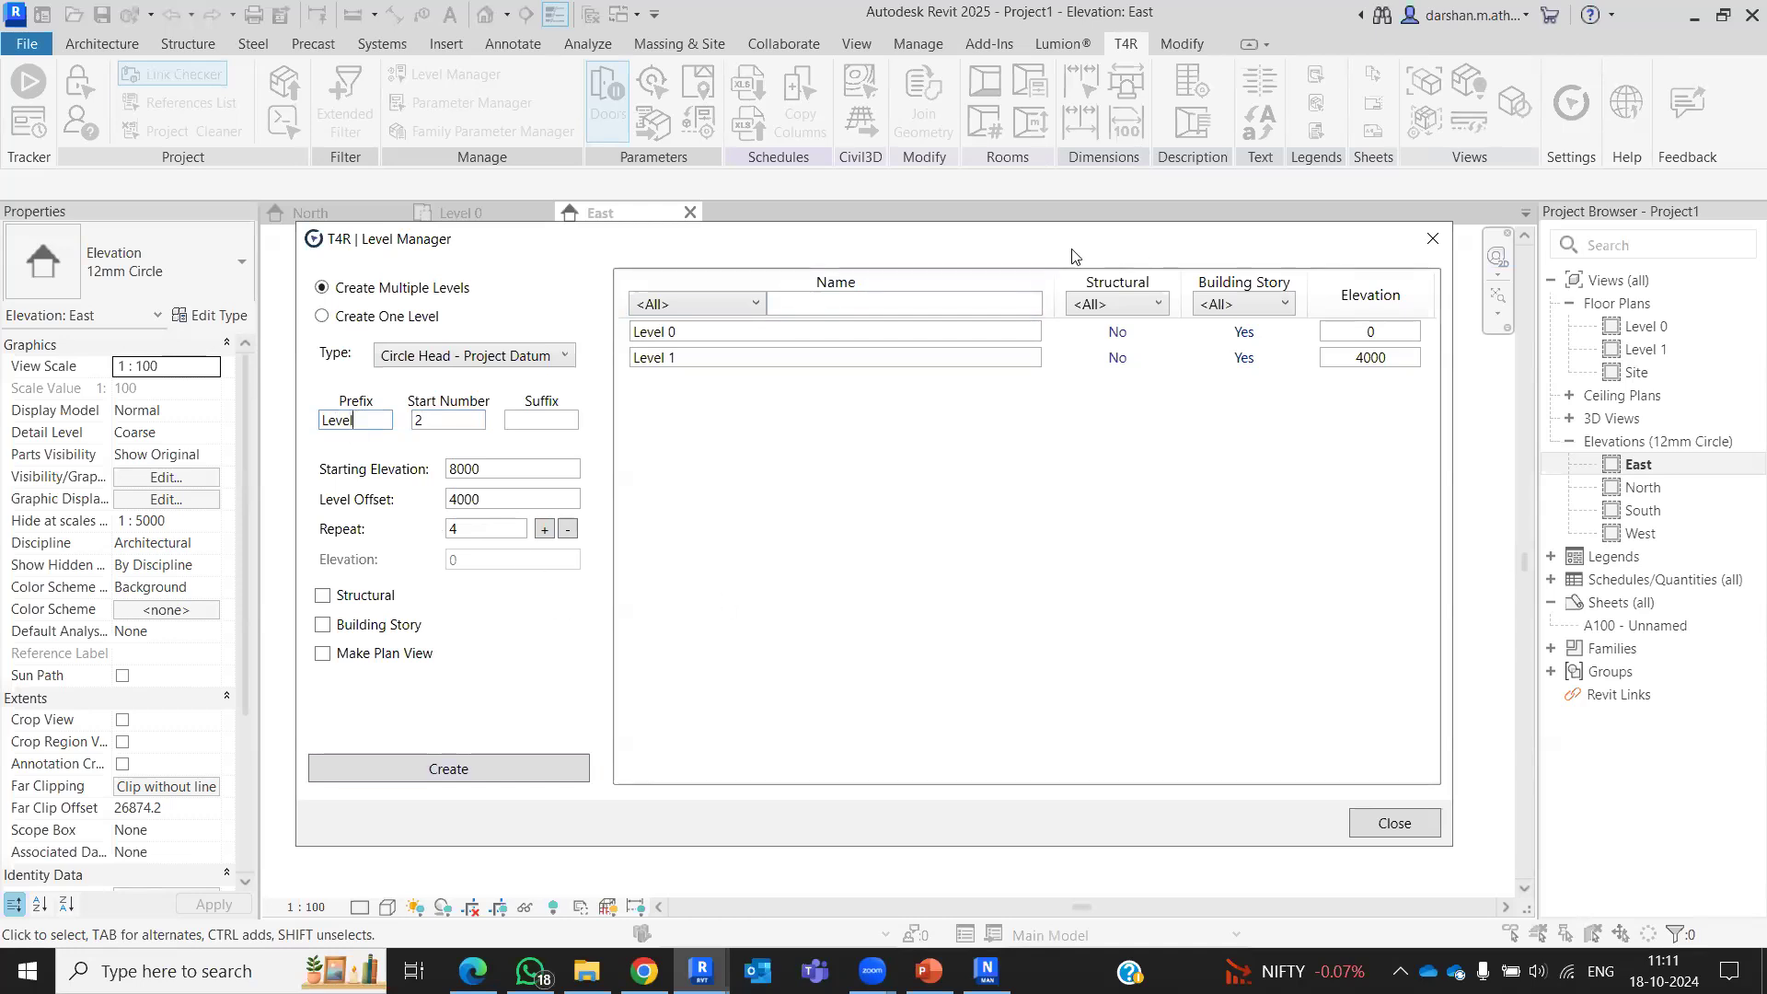
left_click_drag(1073, 255, 981, 186)
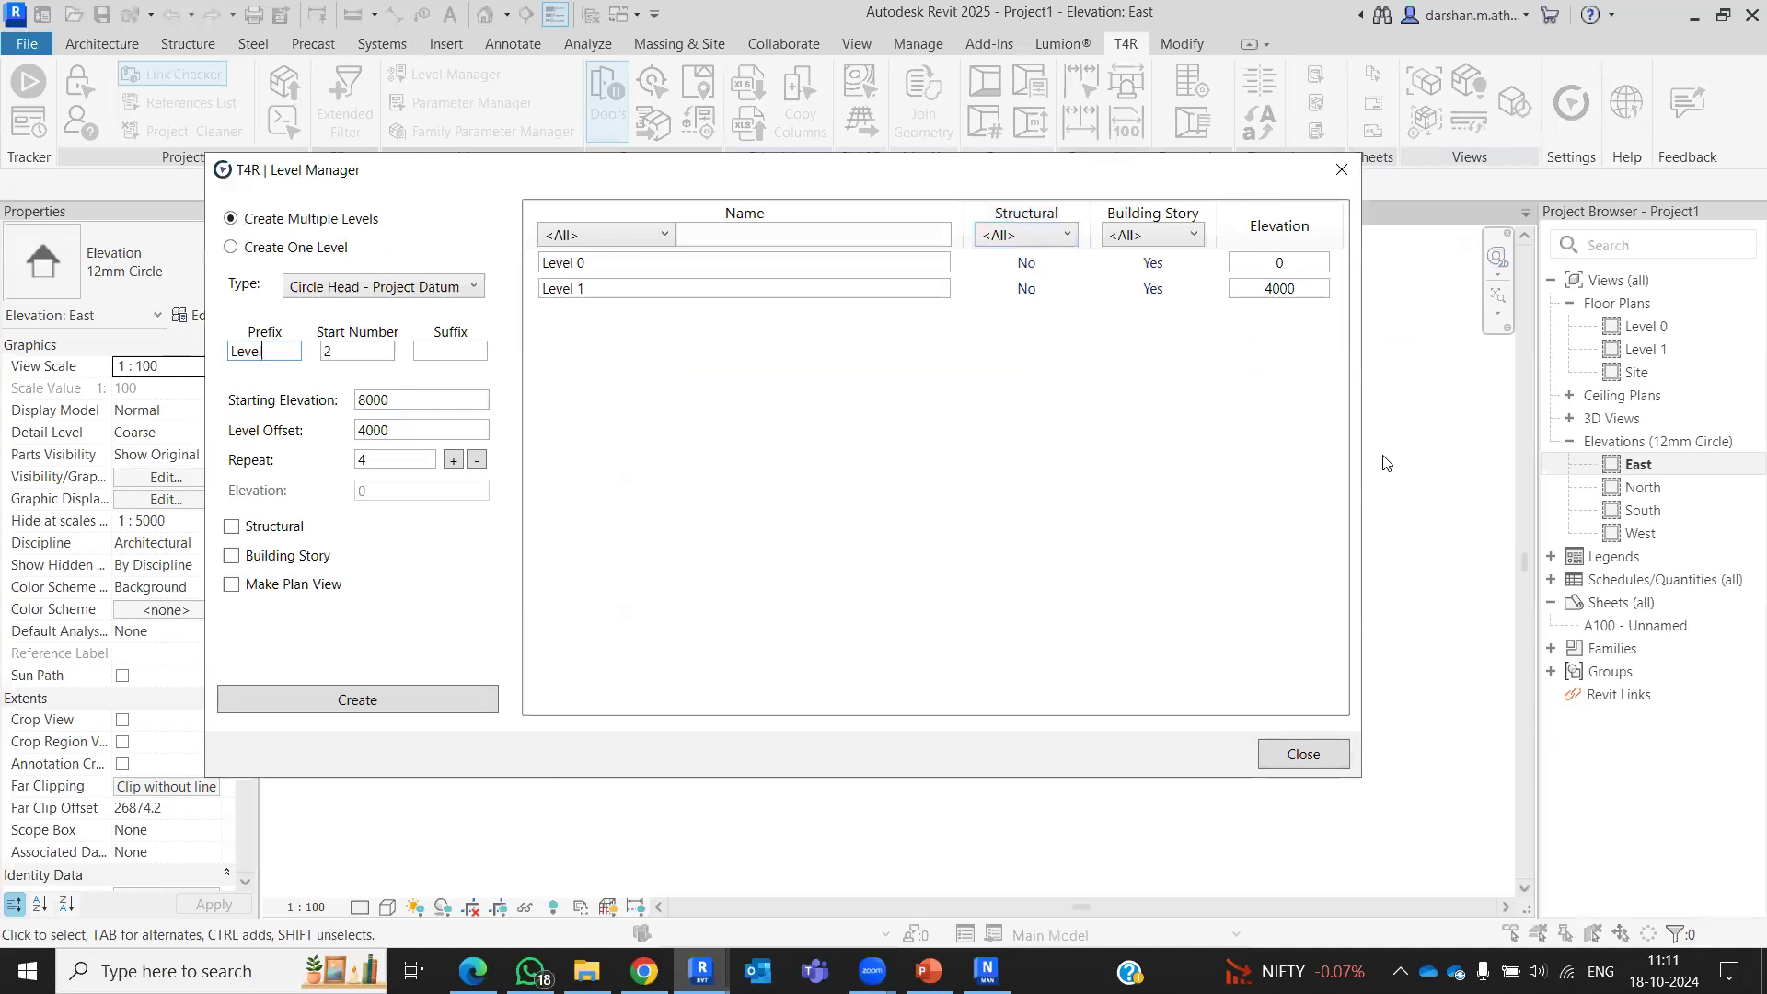
left_click(373, 701)
Step: Close the Level Manager and select the four new level lines in the East elevation
left_click_drag(734, 176, 791, 550)
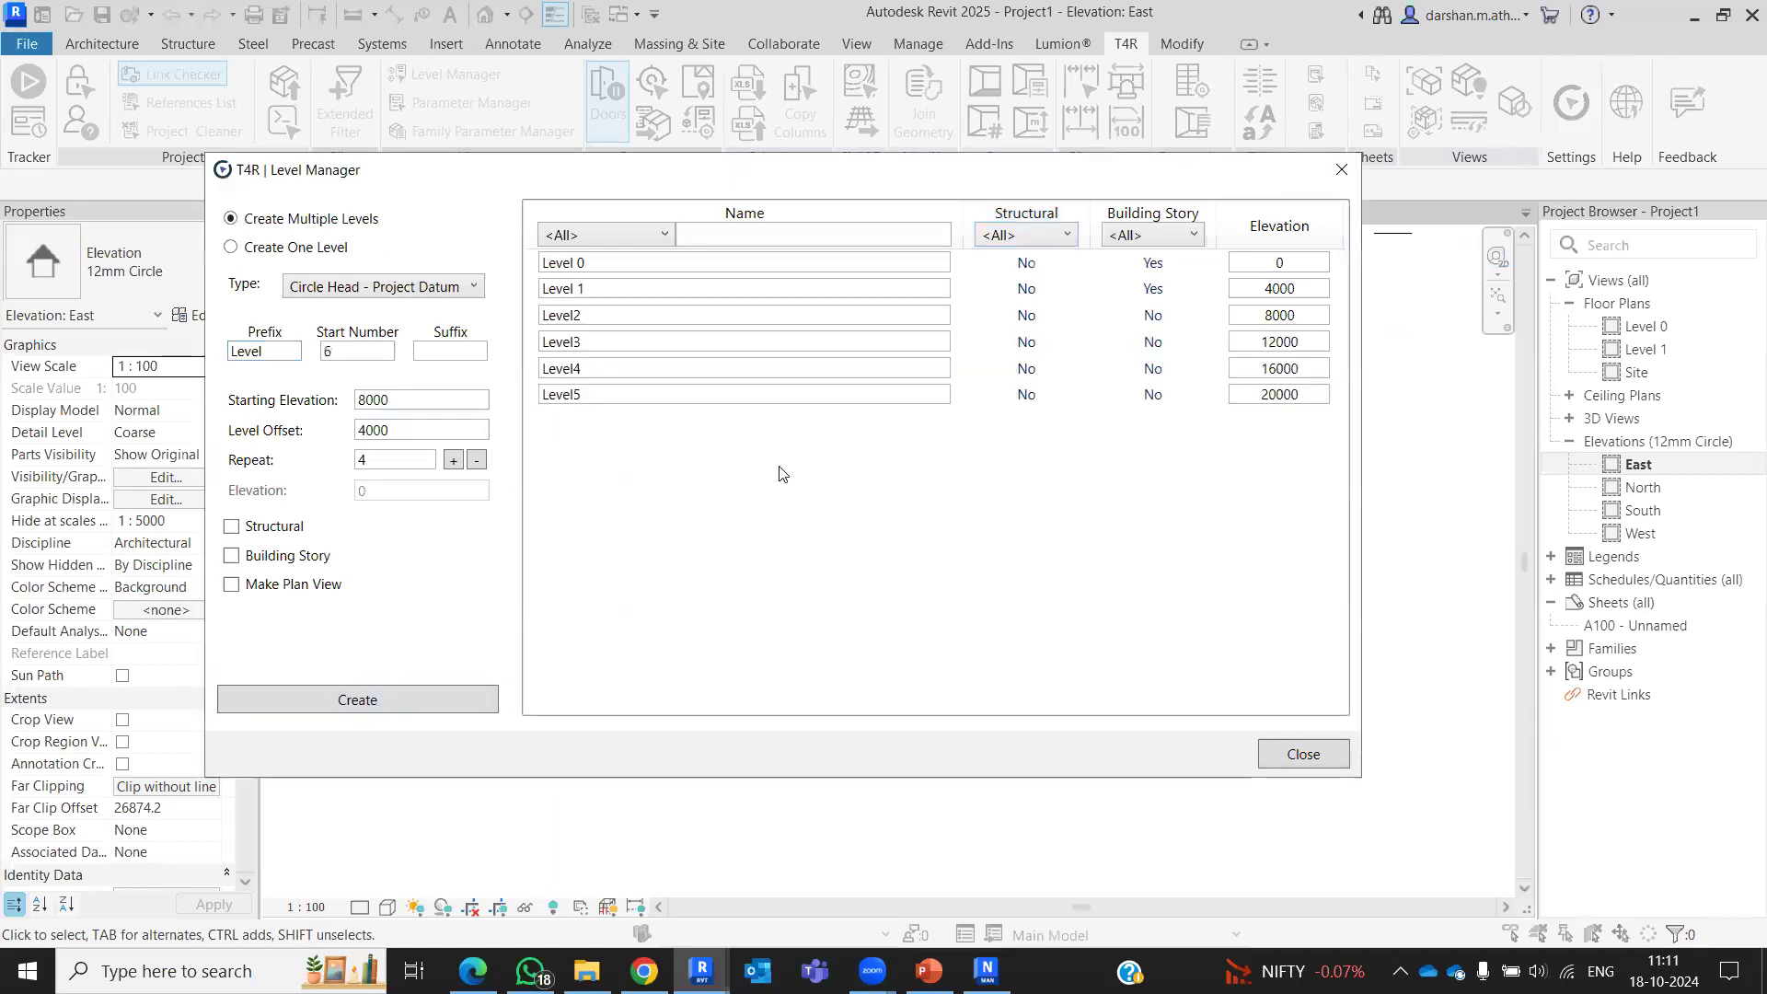
left_click_drag(1004, 555, 1049, 263)
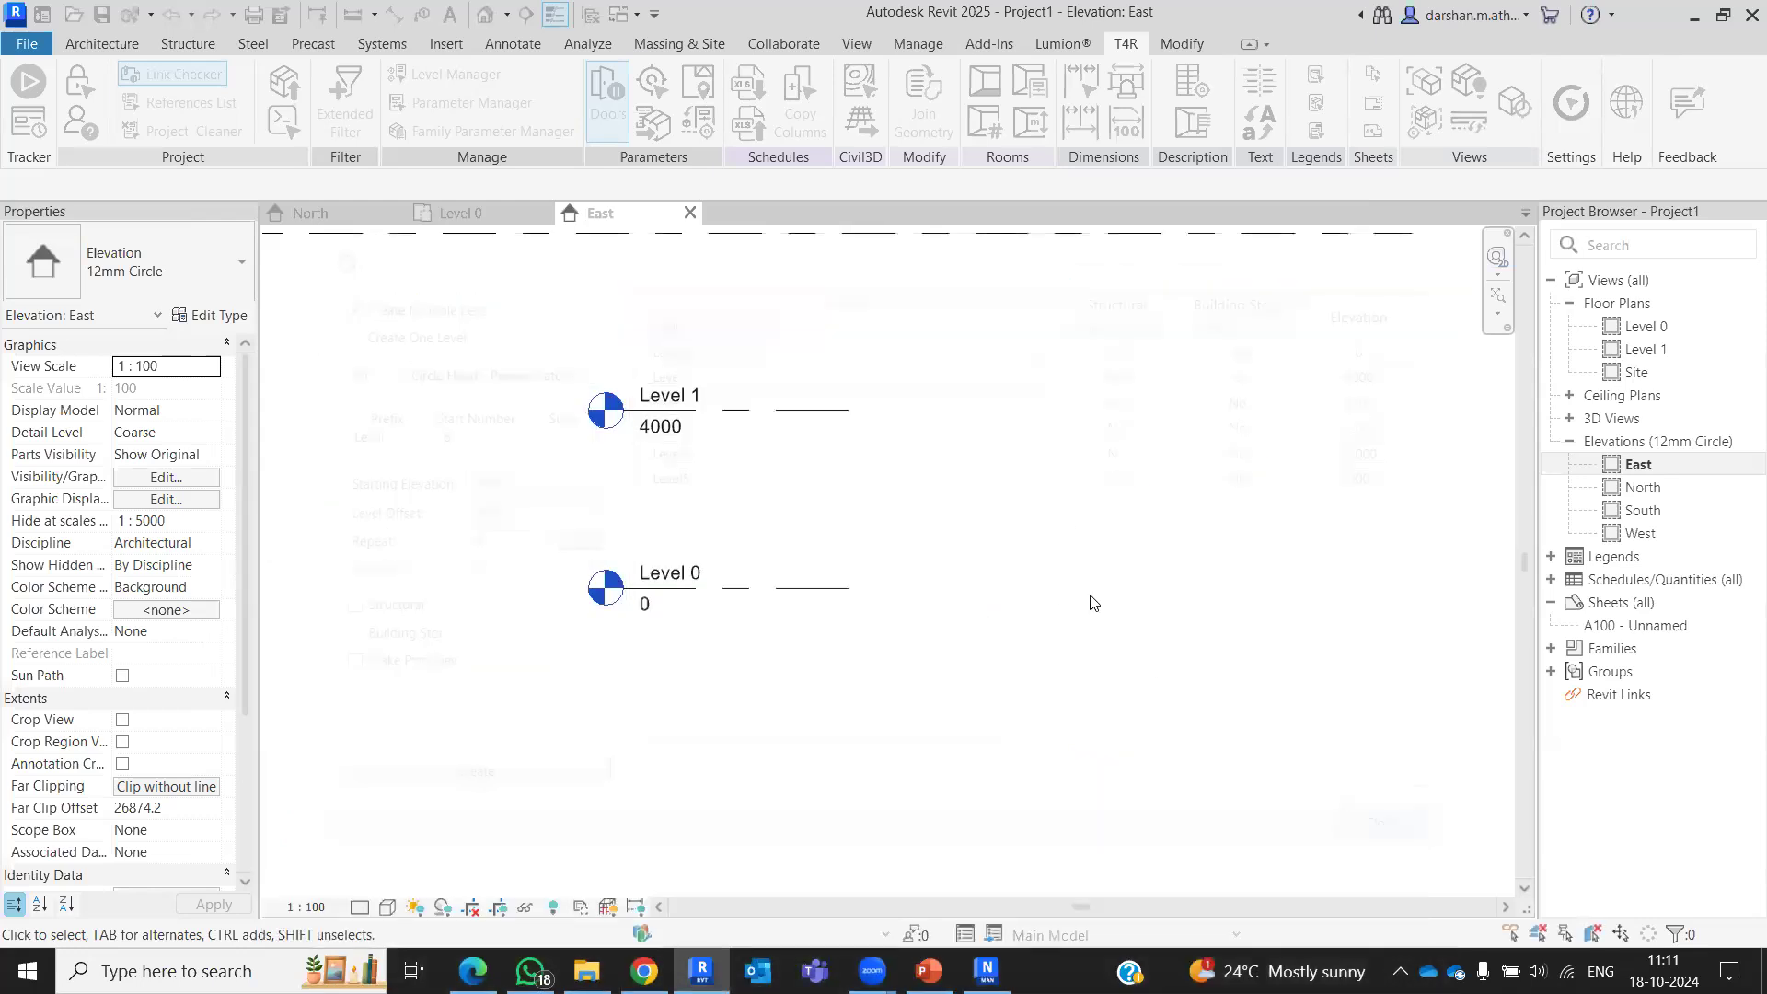
scroll(1096, 598, "down", 5)
middle_click_drag(1095, 556, 826, 613)
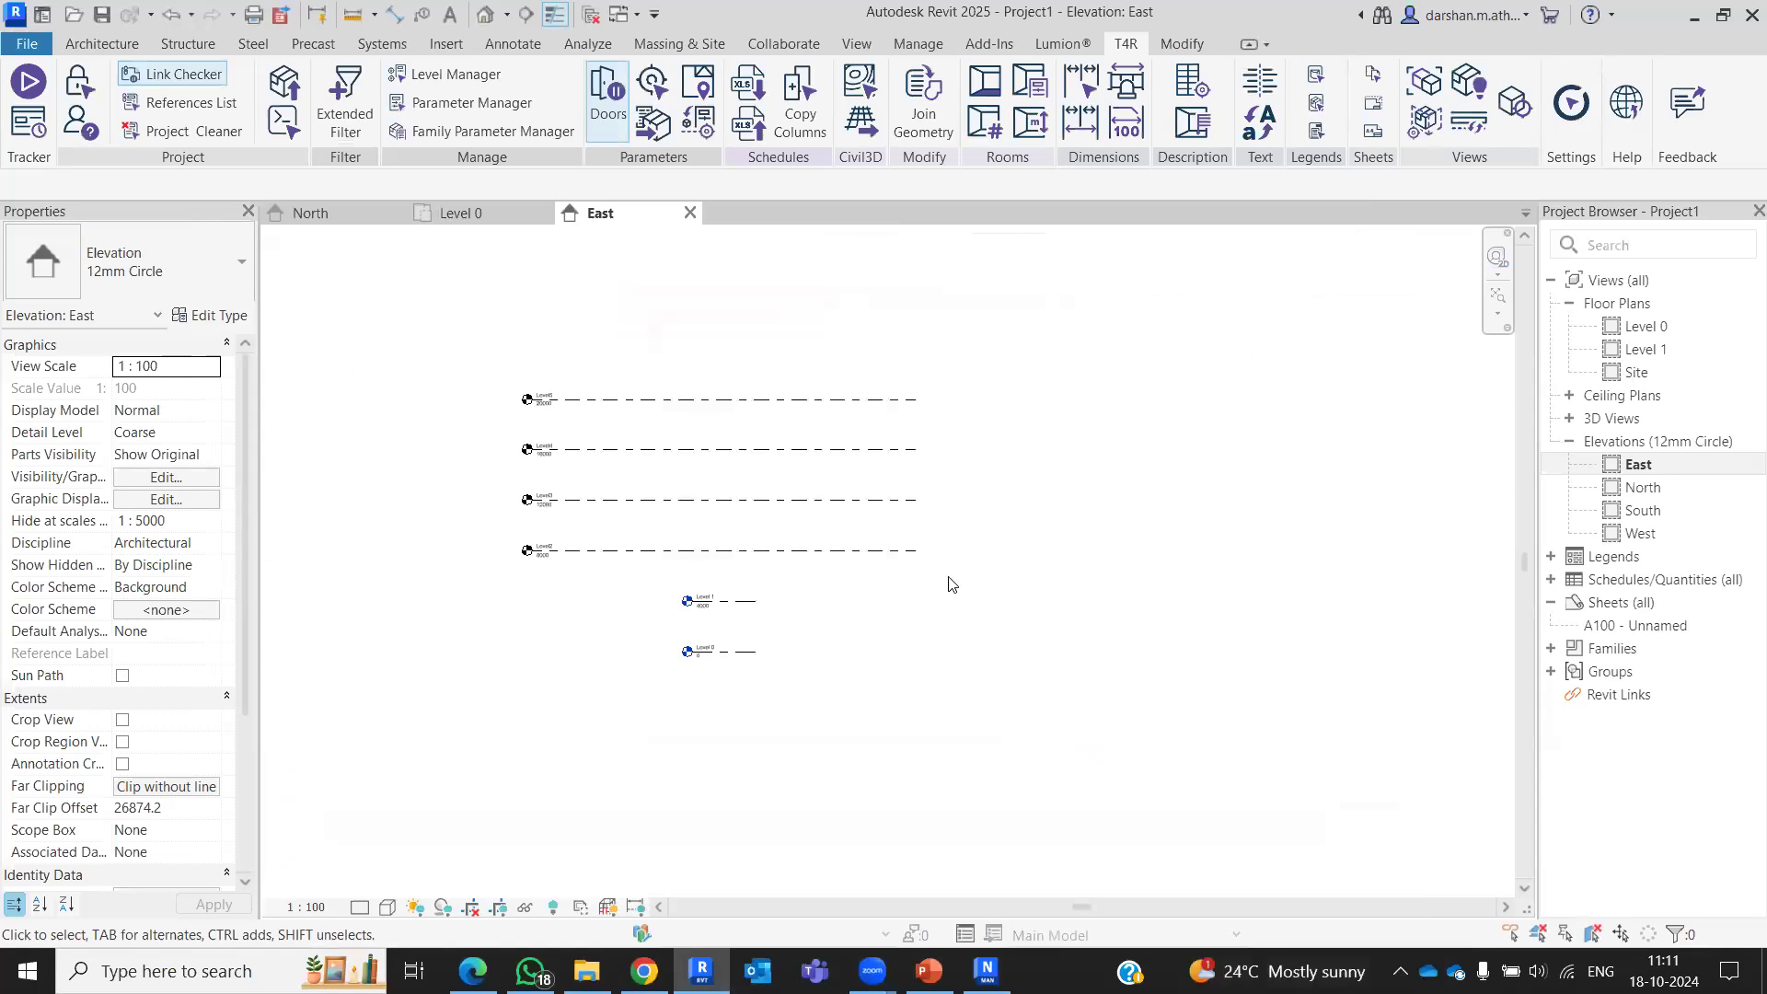
left_click_drag(1066, 607, 803, 269)
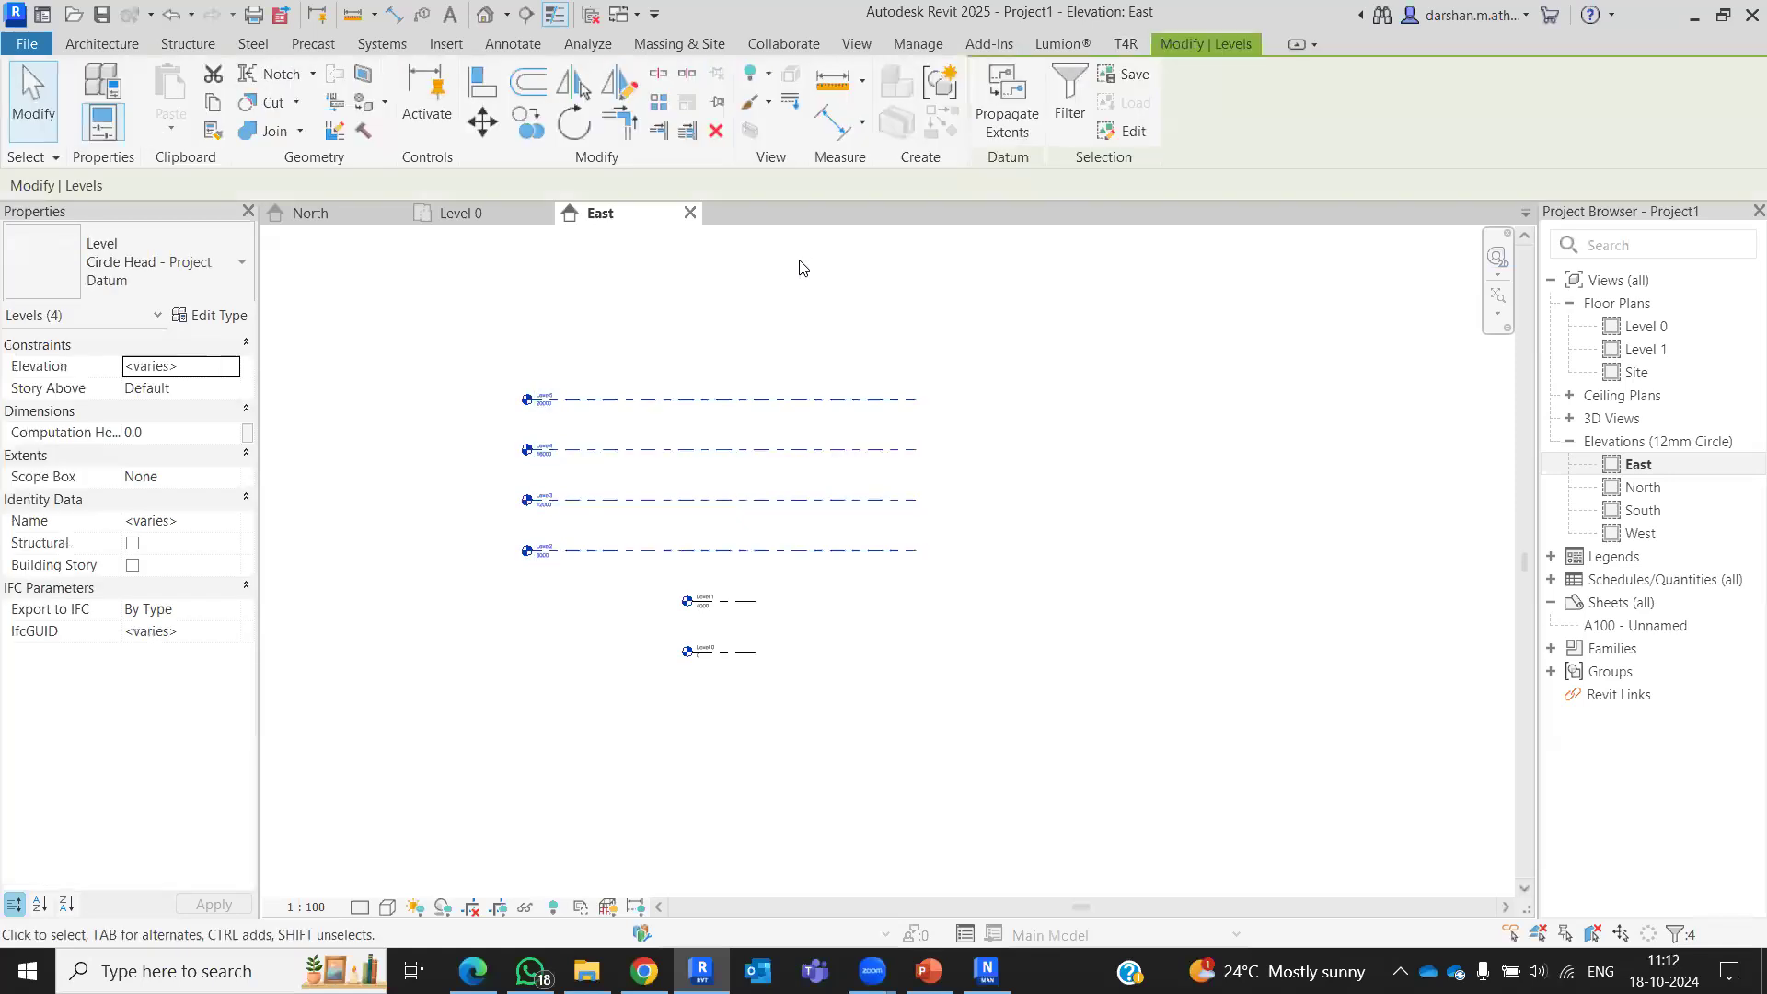
Step: Create floor plan views for the new levels Level2, Level3, Level4 and Level5
left_click(865, 45)
left_click(921, 74)
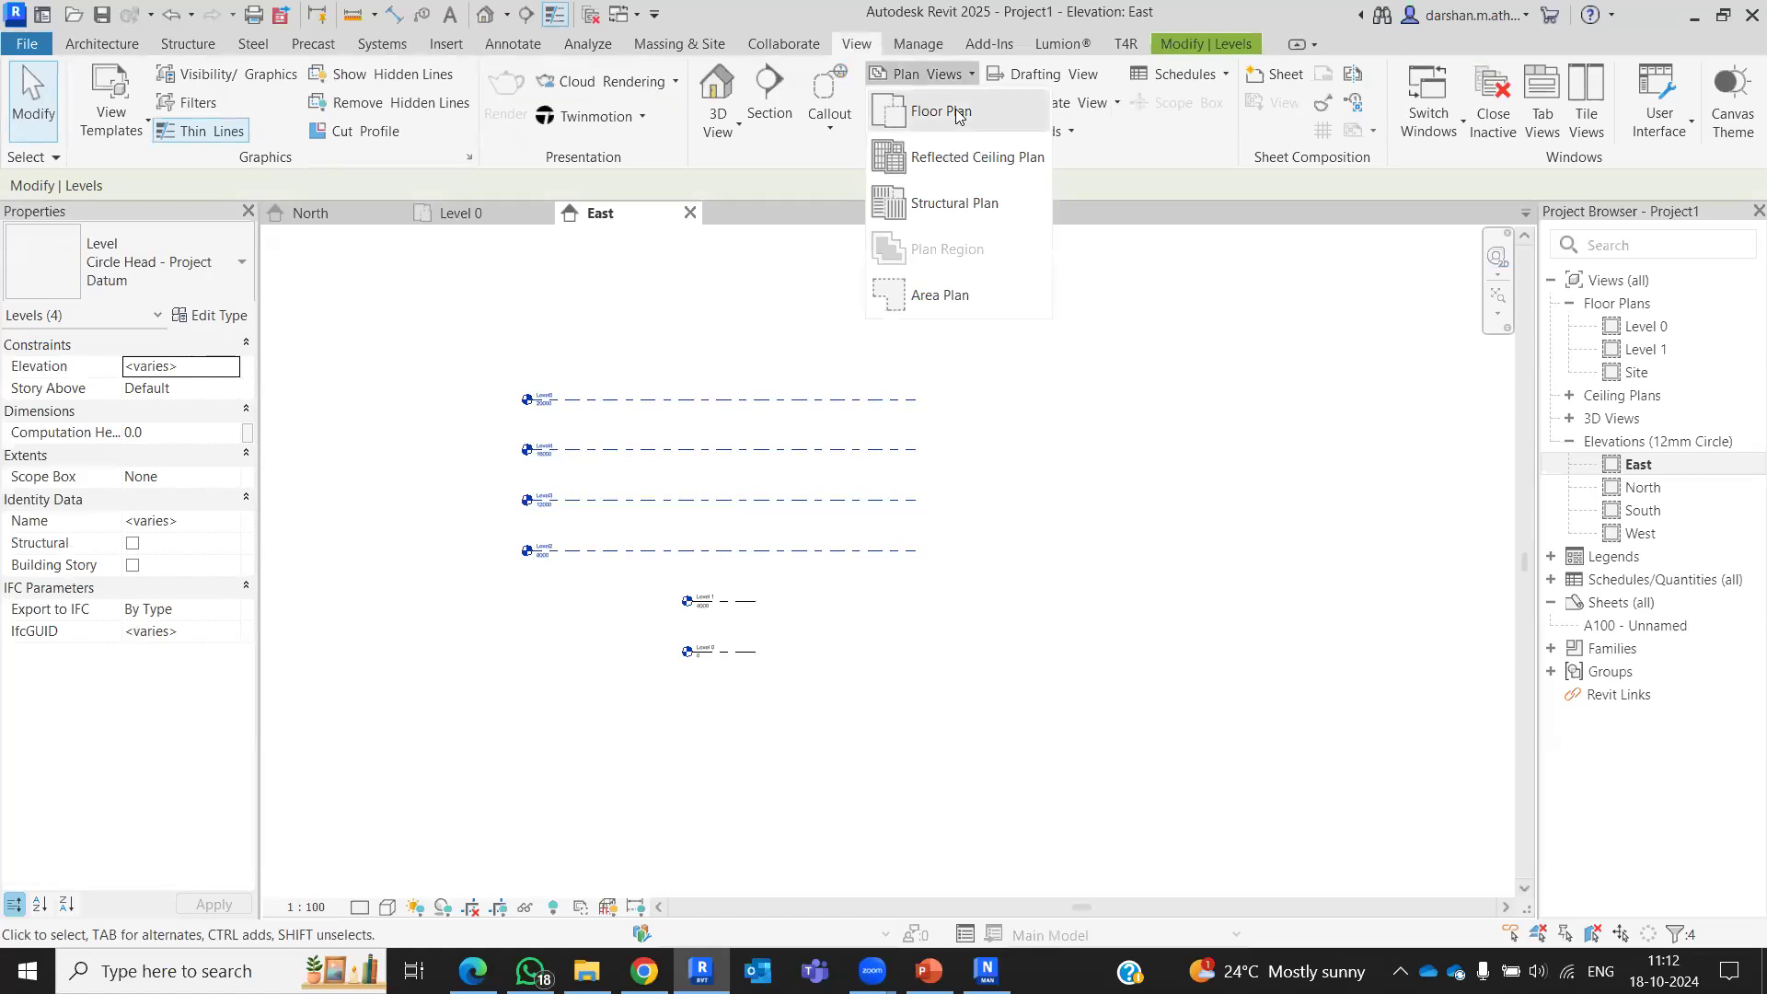
left_click(1128, 389, "ctrl")
left_click(1151, 374, "ctrl")
left_click(1141, 360, "ctrl")
left_click(1236, 669)
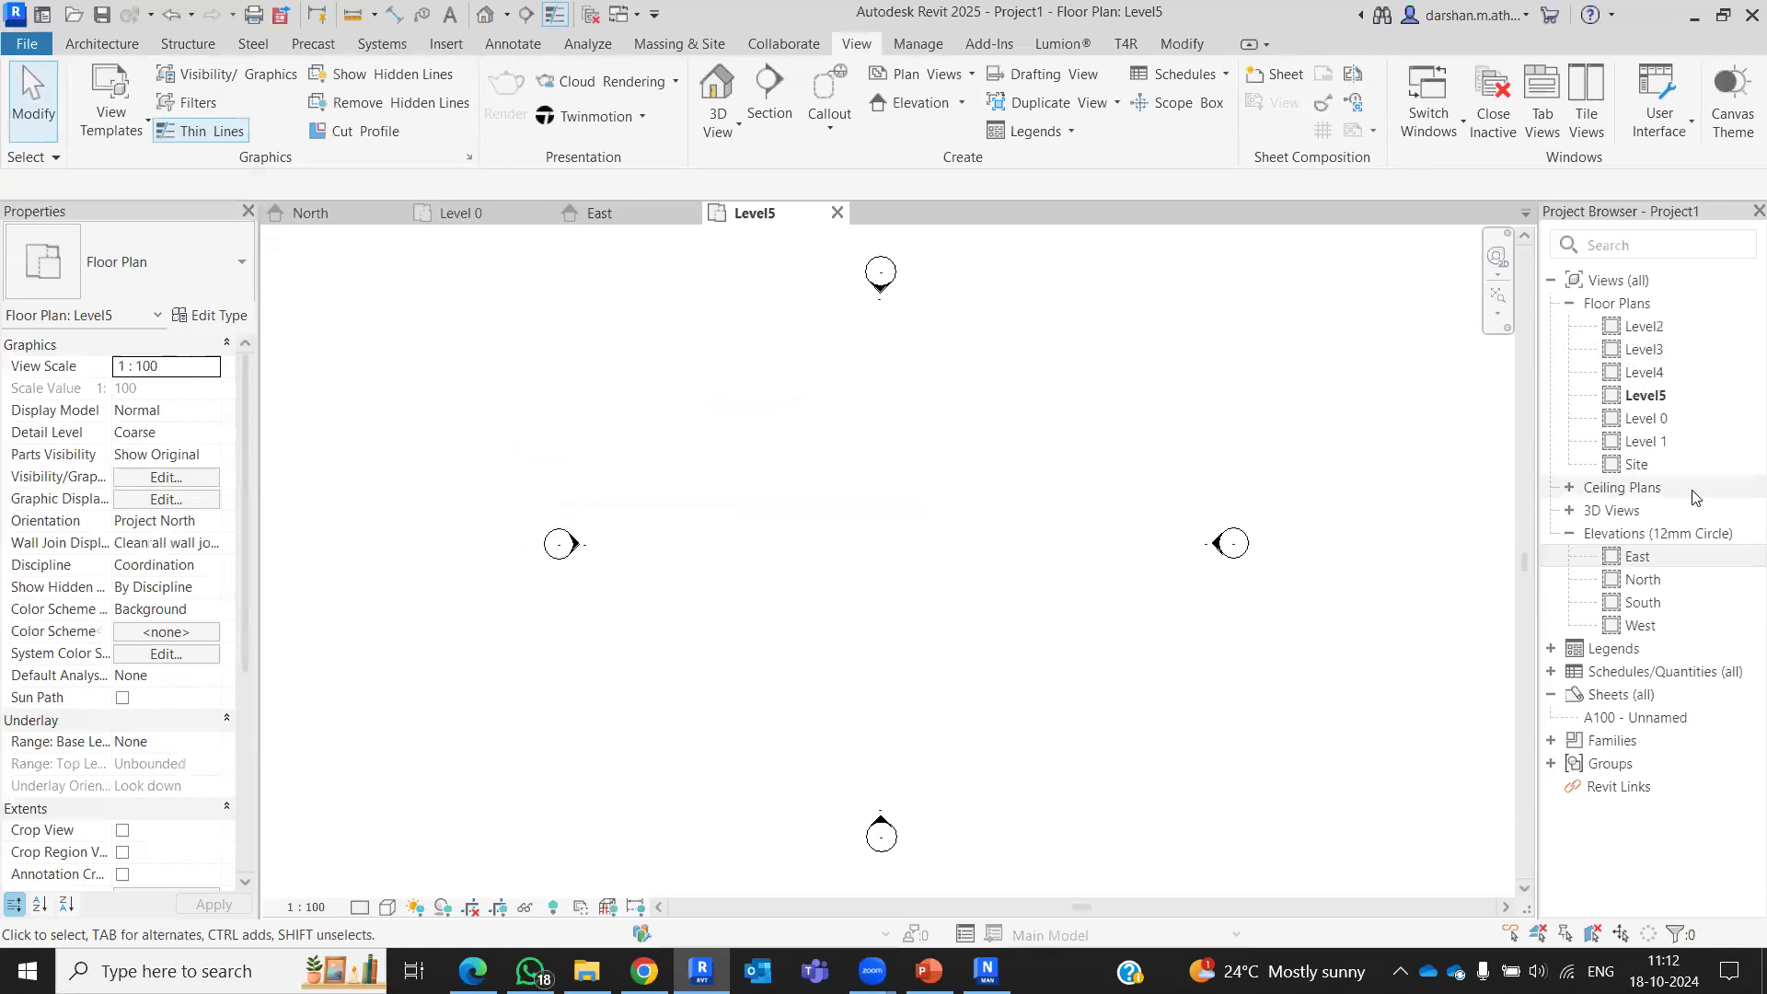
scroll(1077, 544, "down", 5)
middle_click_drag(923, 541, 817, 540)
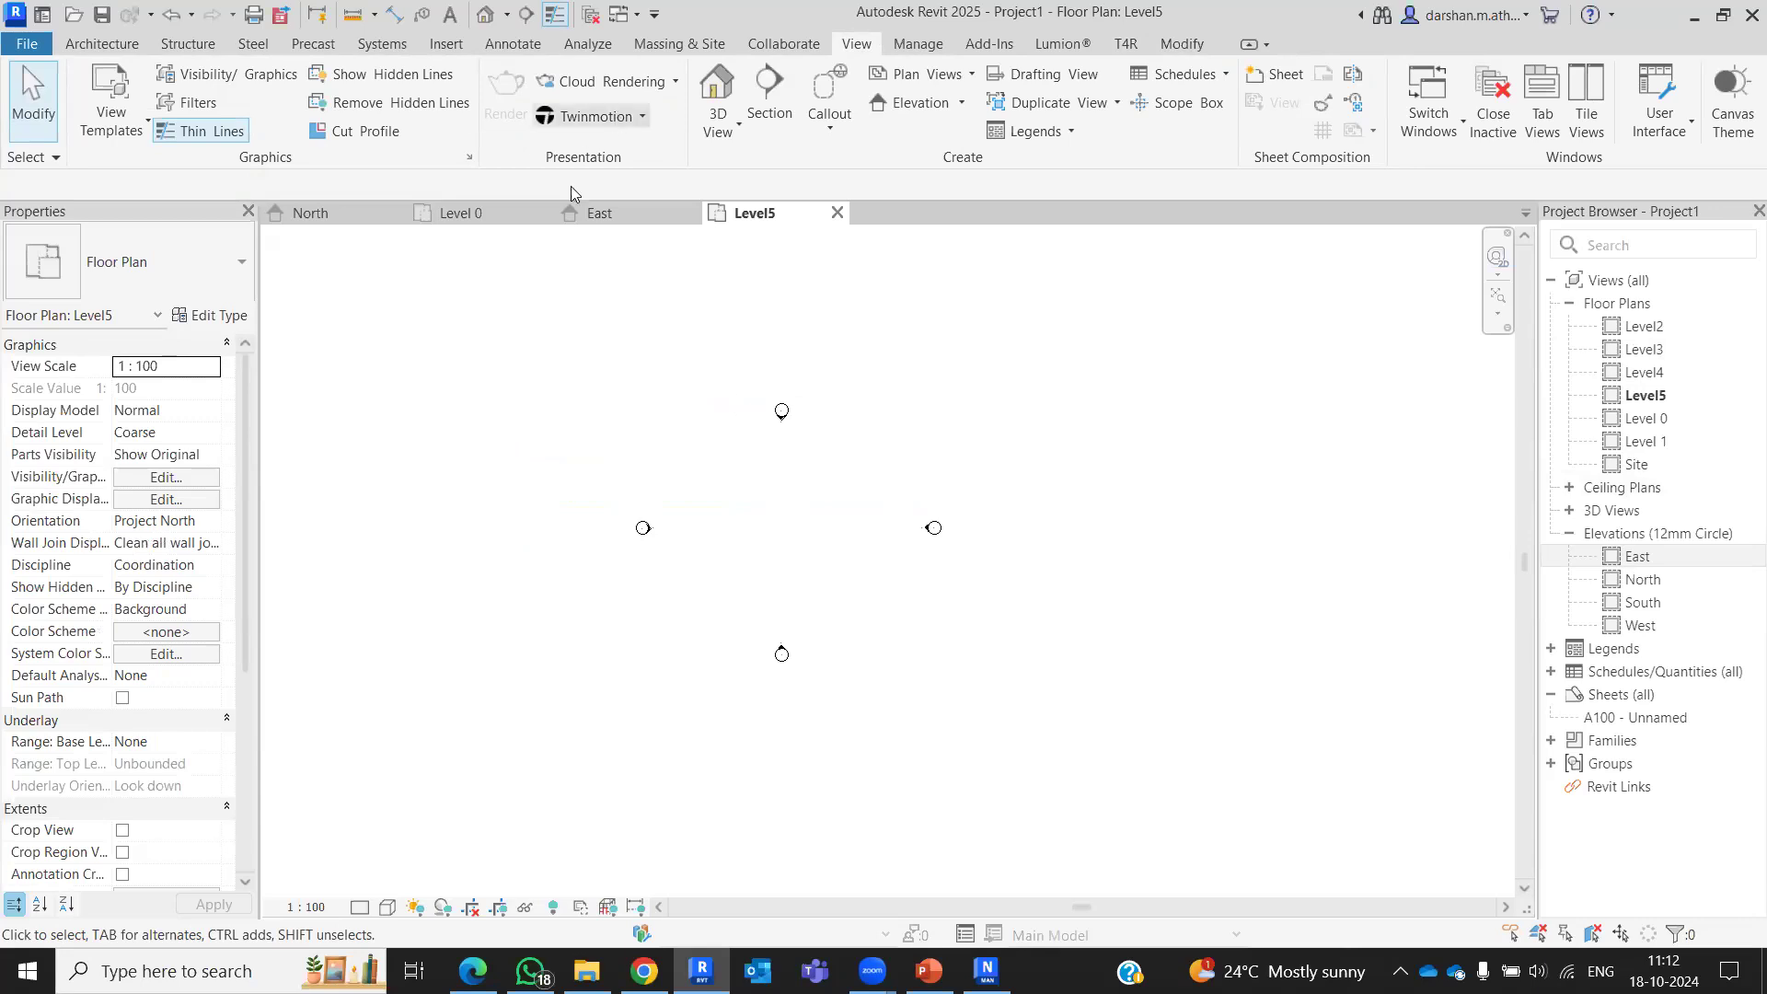
left_click(1125, 44)
scroll(797, 387, "down", 2)
middle_click_drag(817, 485, 825, 506)
scroll(825, 507, "up", 2)
scroll(825, 506, "up", 2)
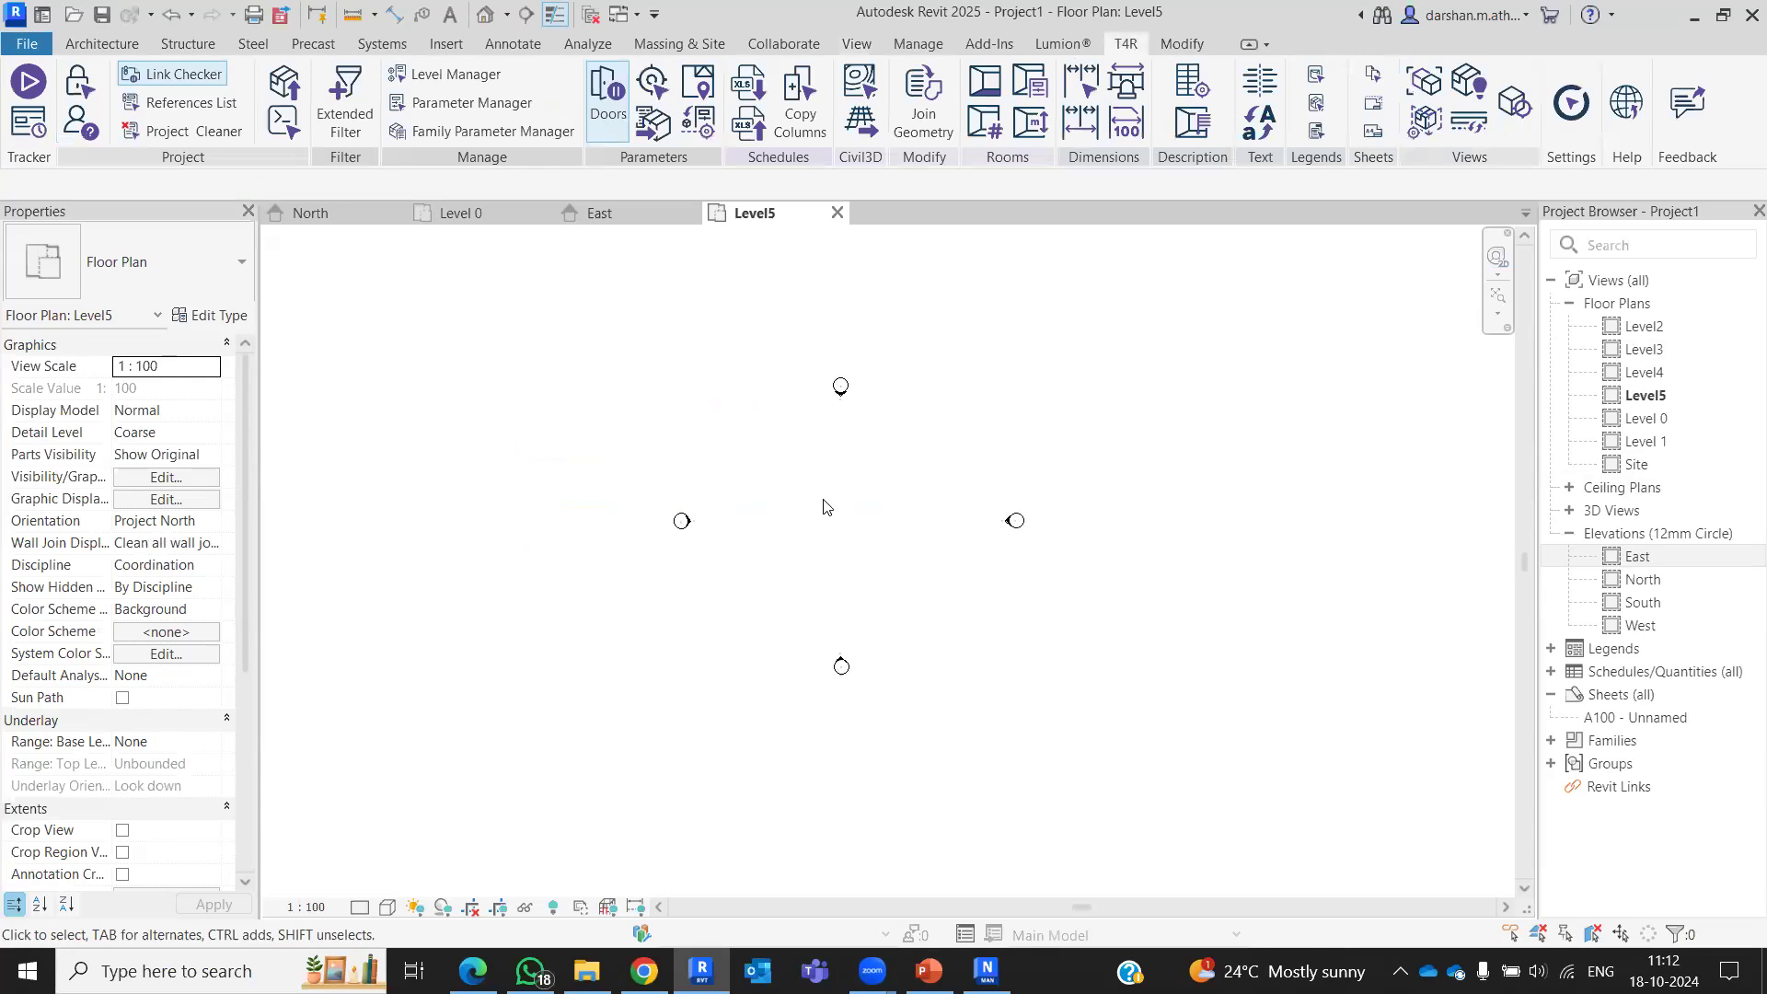
scroll(797, 524, "up", 1)
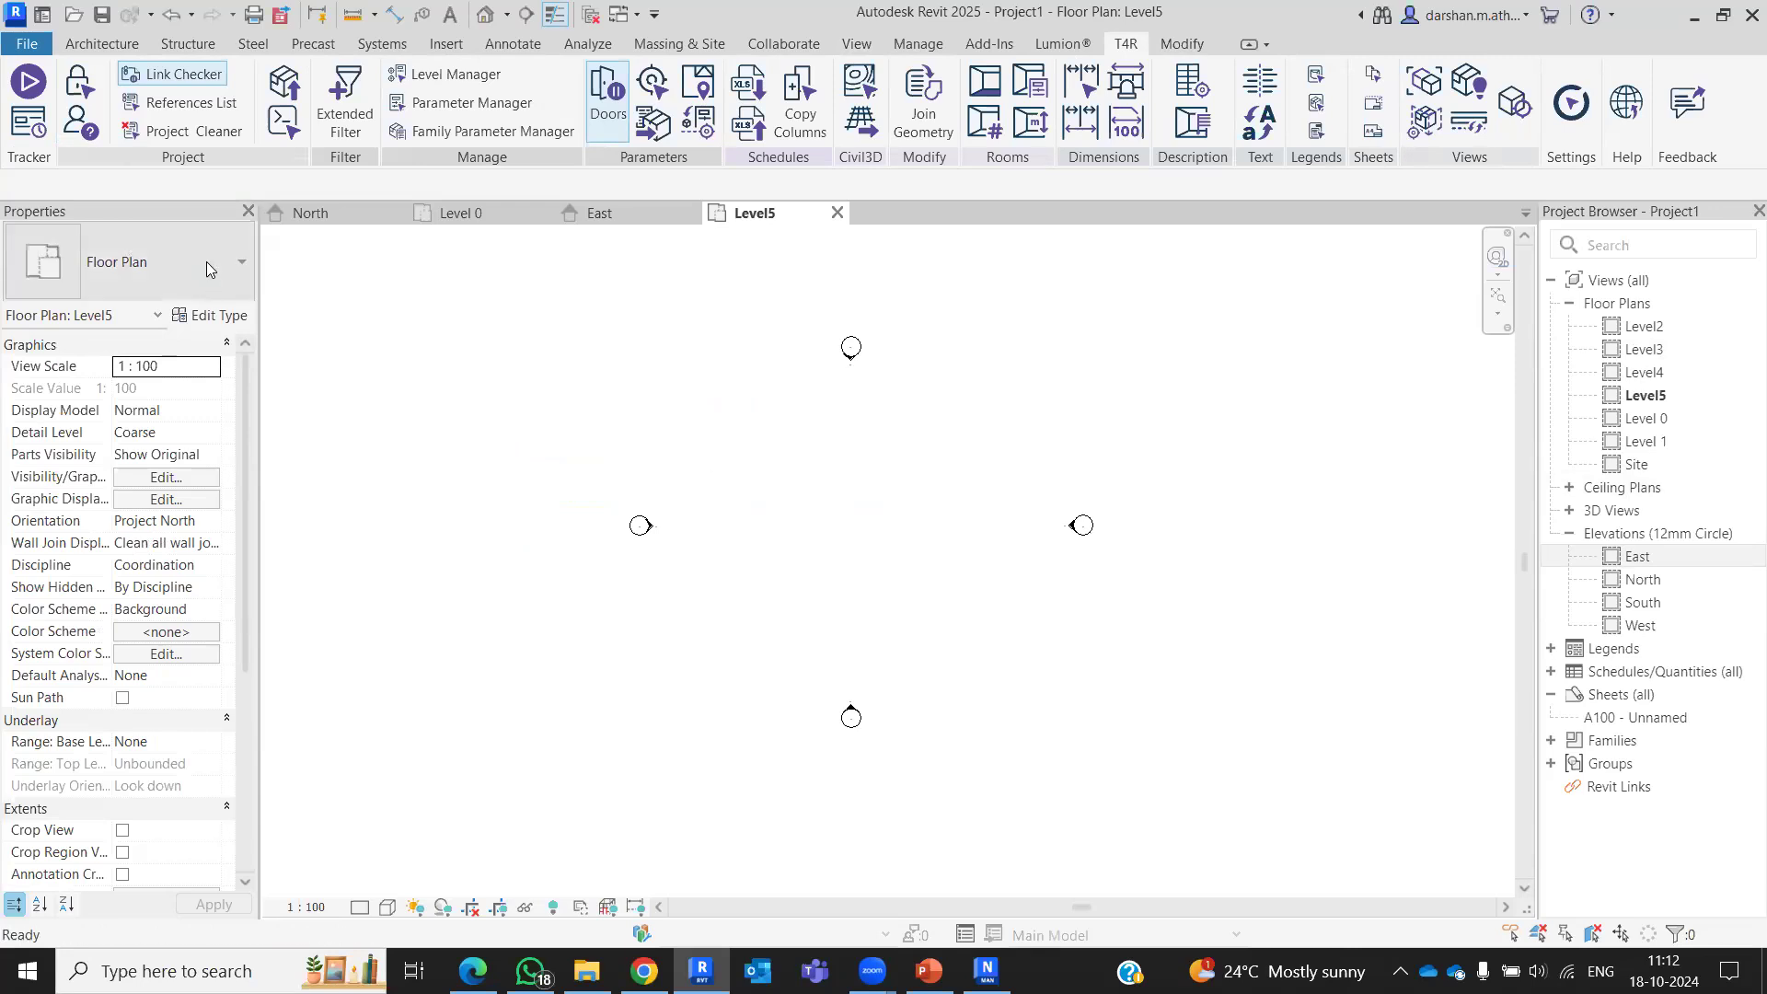
Step: Start the Wall tool in the Level5 plan and try to constrain the top of new walls up to Level 0
left_click(101, 43)
left_click(87, 92)
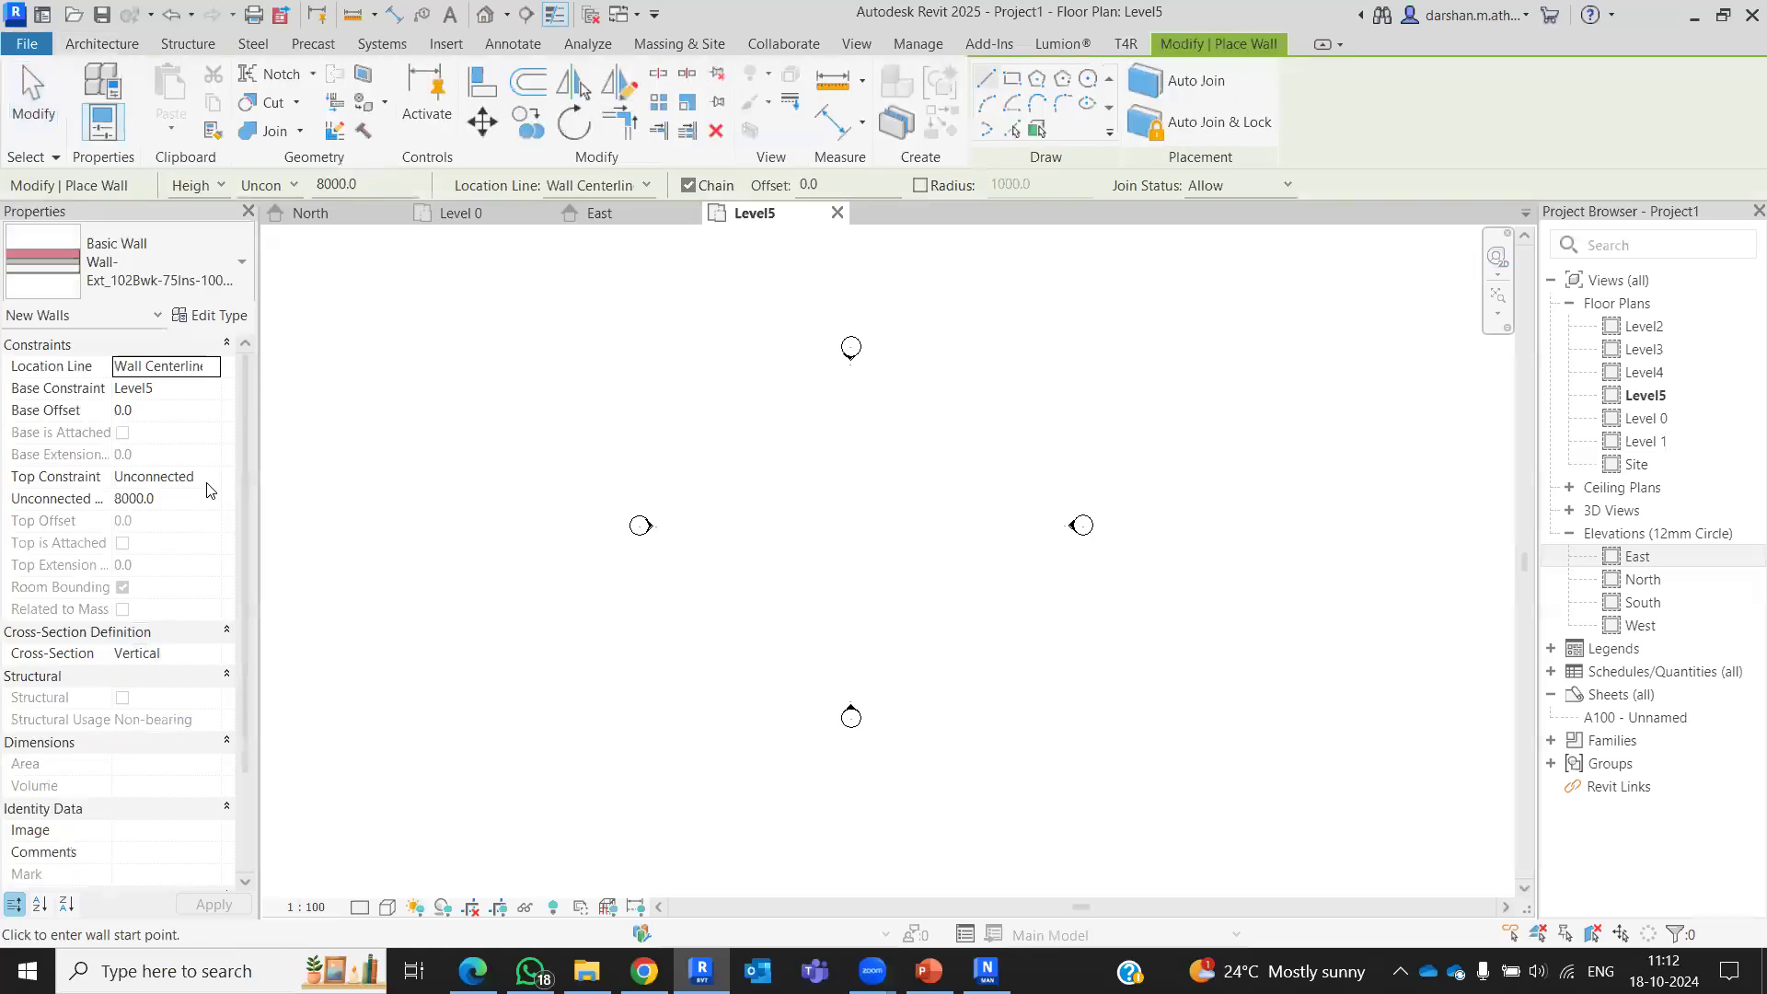
left_click(165, 476)
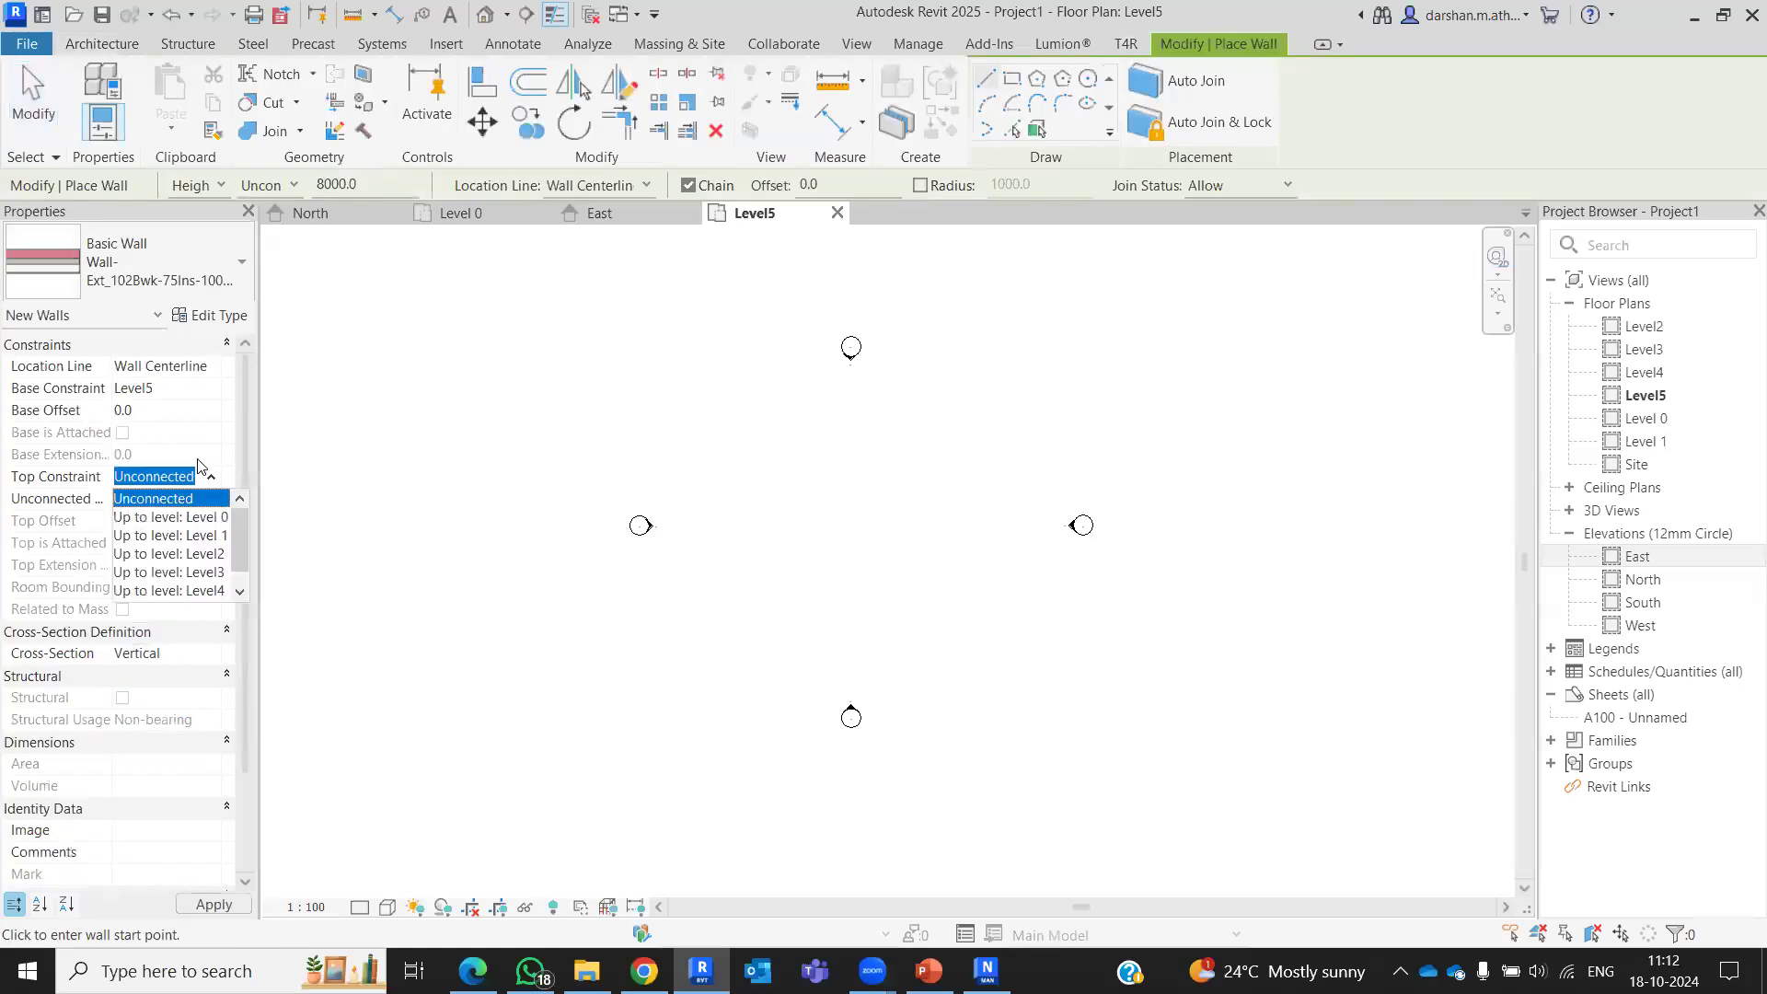
left_click(159, 518)
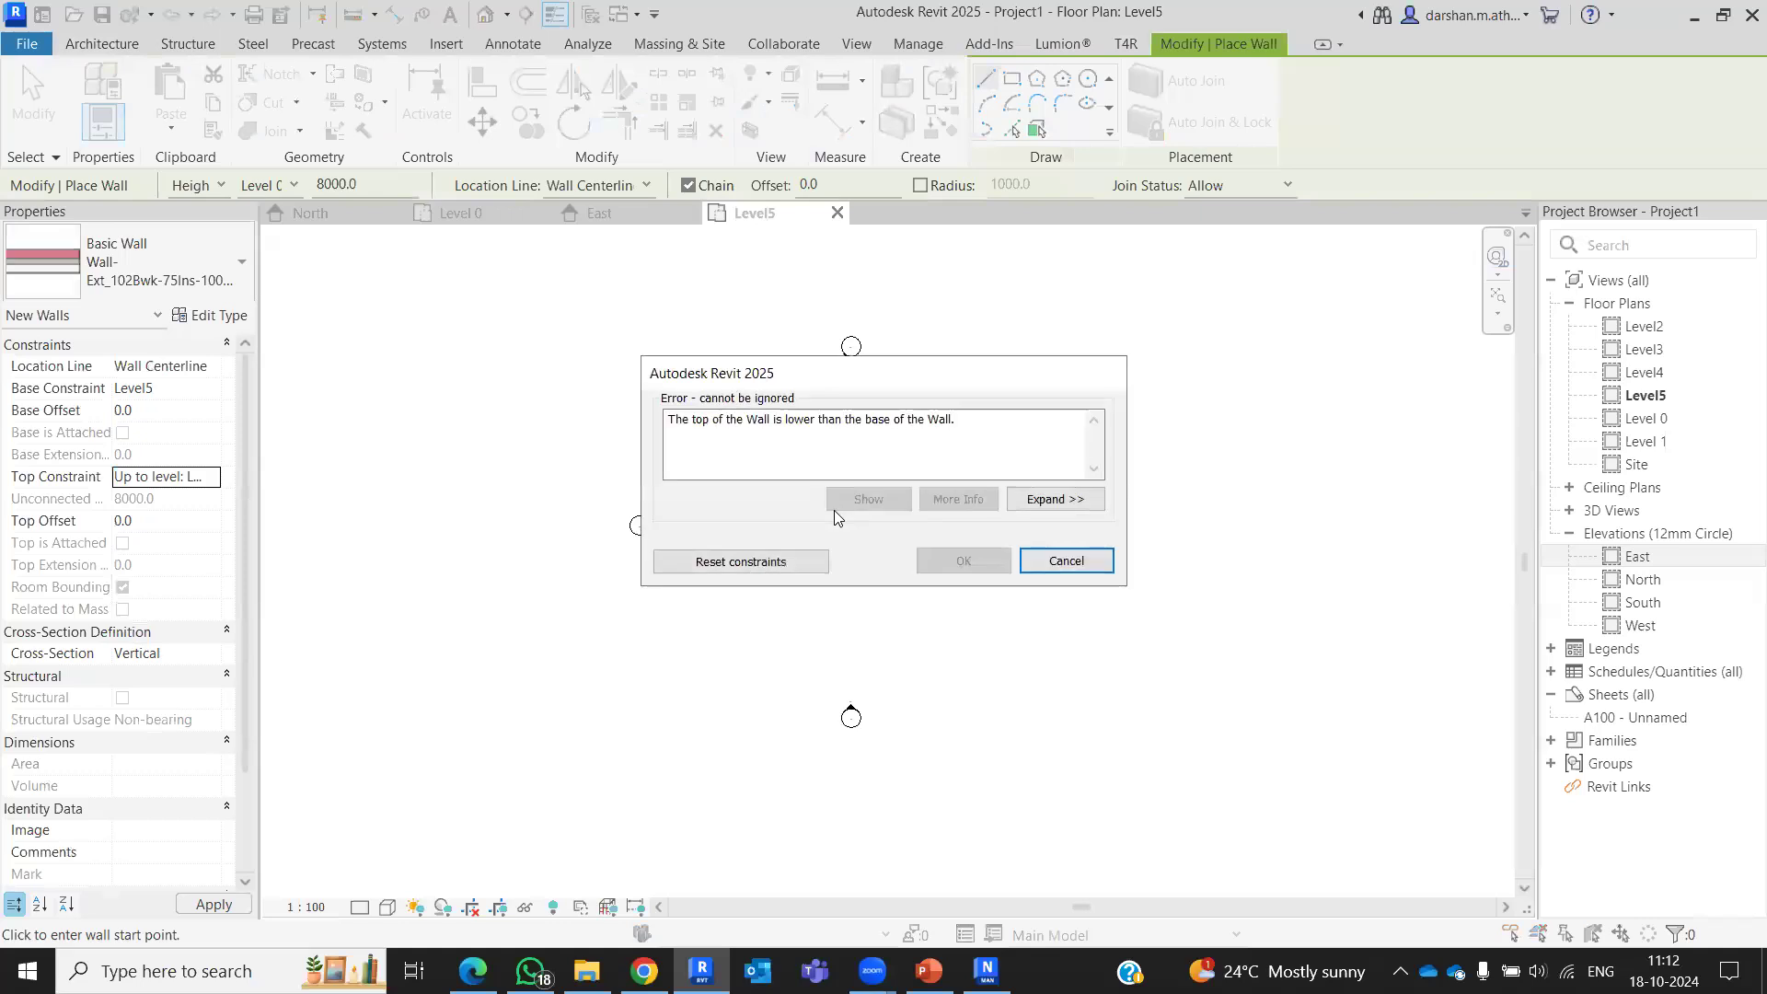
key("Escape")
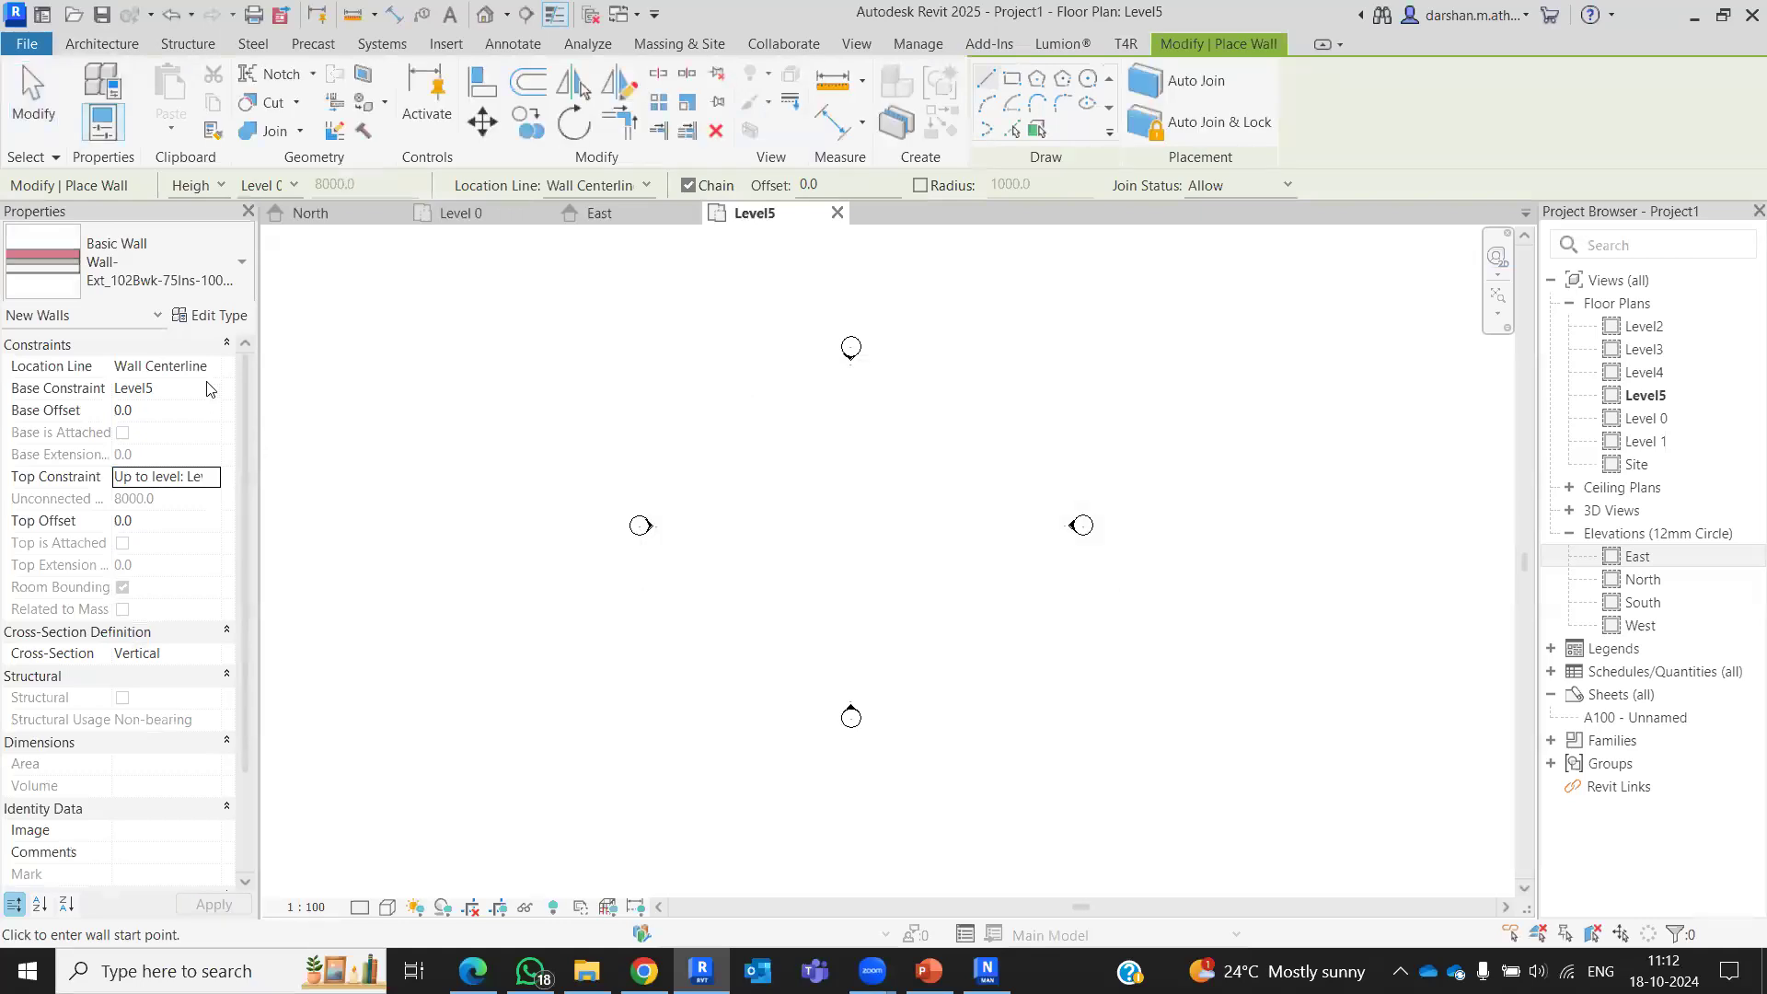
left_click(210, 387)
key("Escape")
Step: In the Level 0 plan, draw a closed rectangle of four walls, about 14 m by 15 m, with the top constraint up to Level 1
left_click(483, 215)
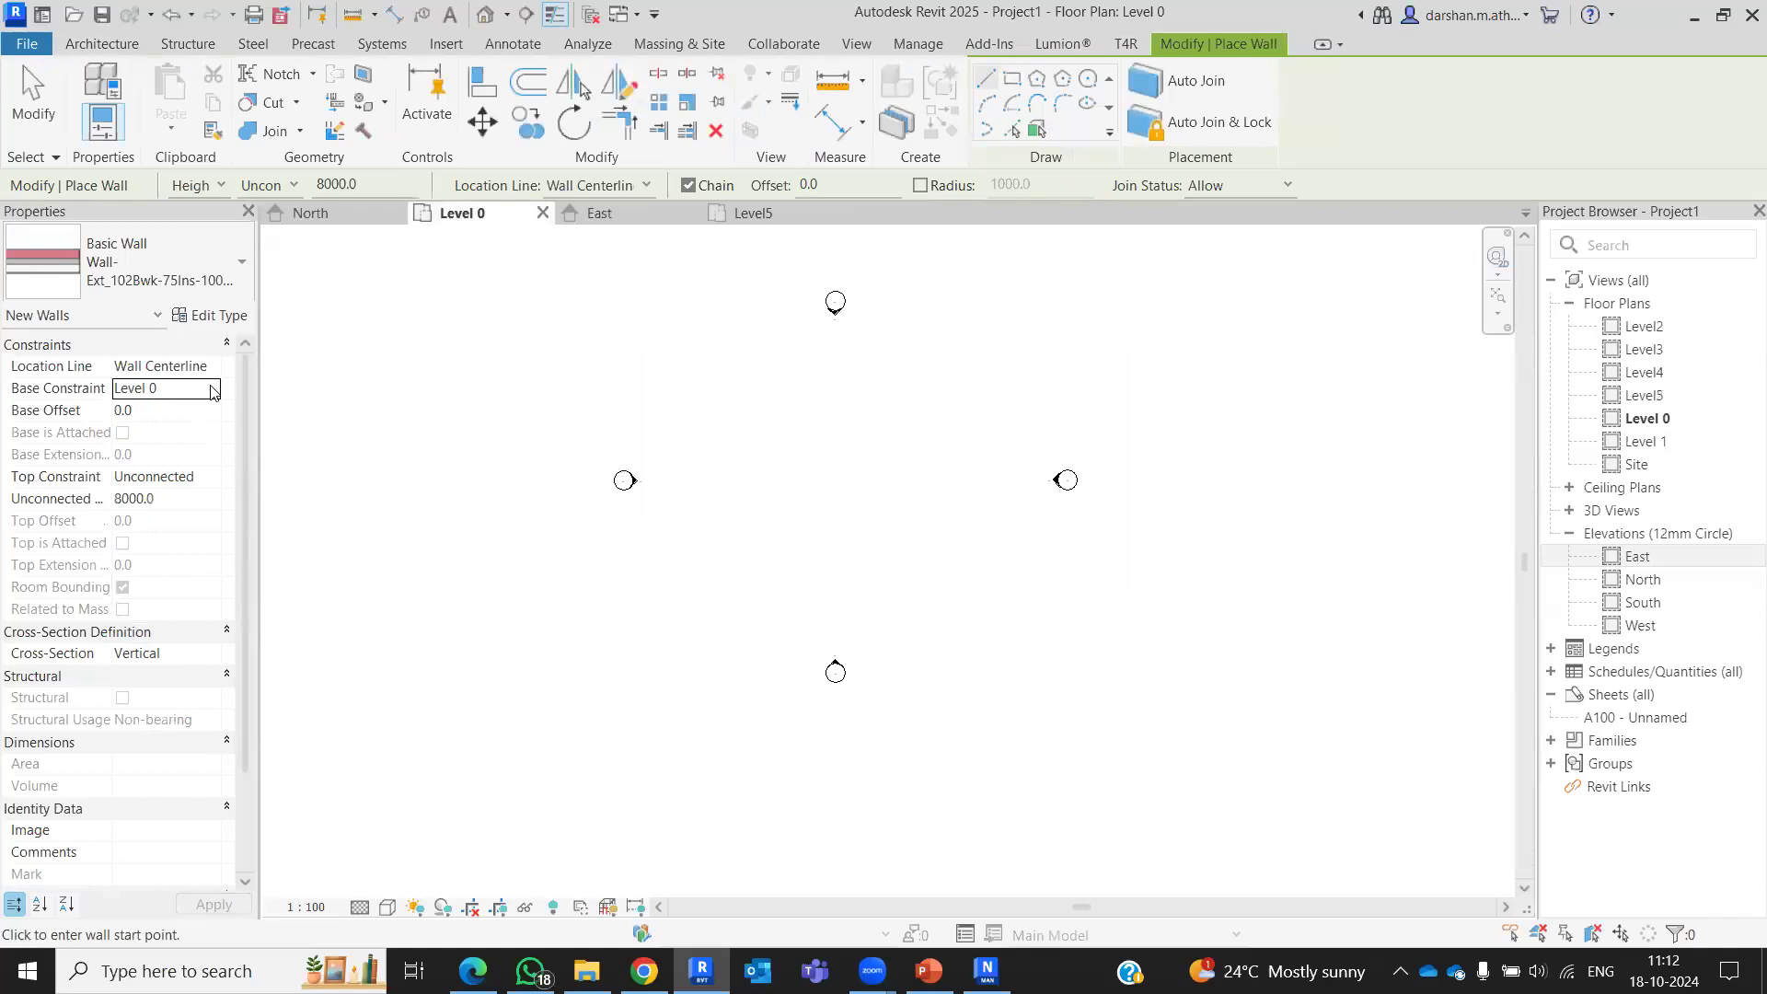
left_click(206, 478)
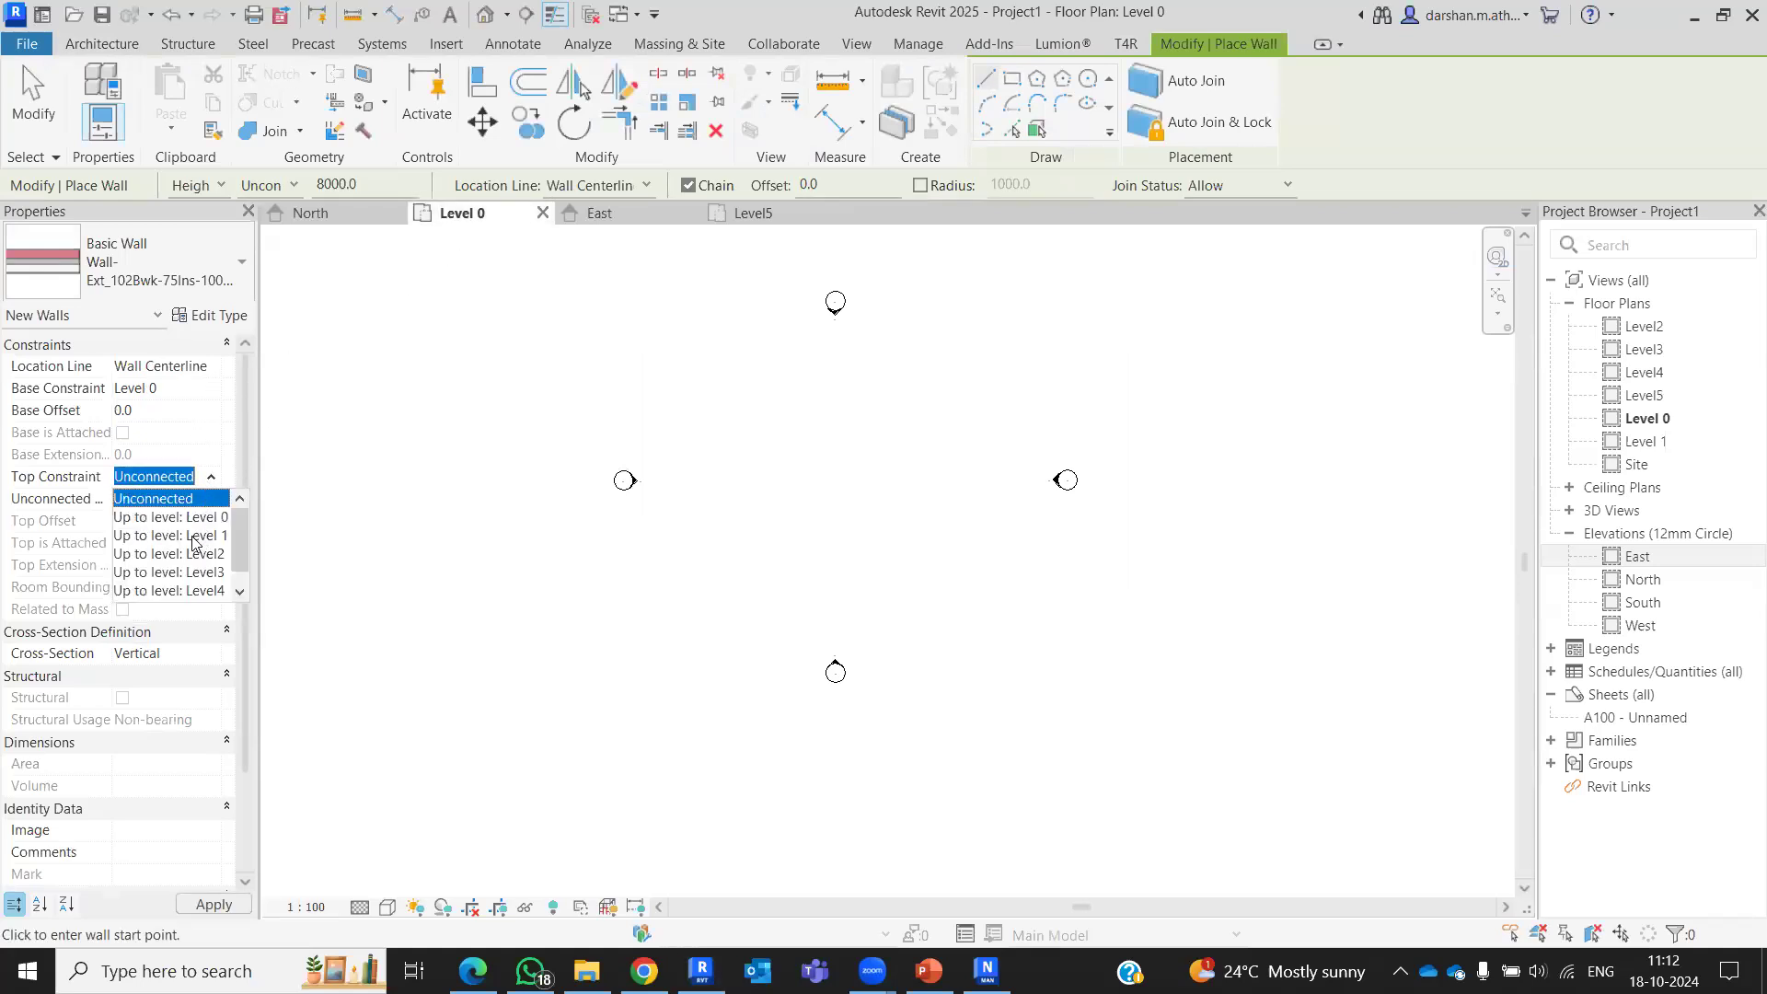
left_click(193, 537)
middle_click_drag(725, 473, 762, 482)
scroll(759, 516, "up", 2)
scroll(736, 460, "down", 5)
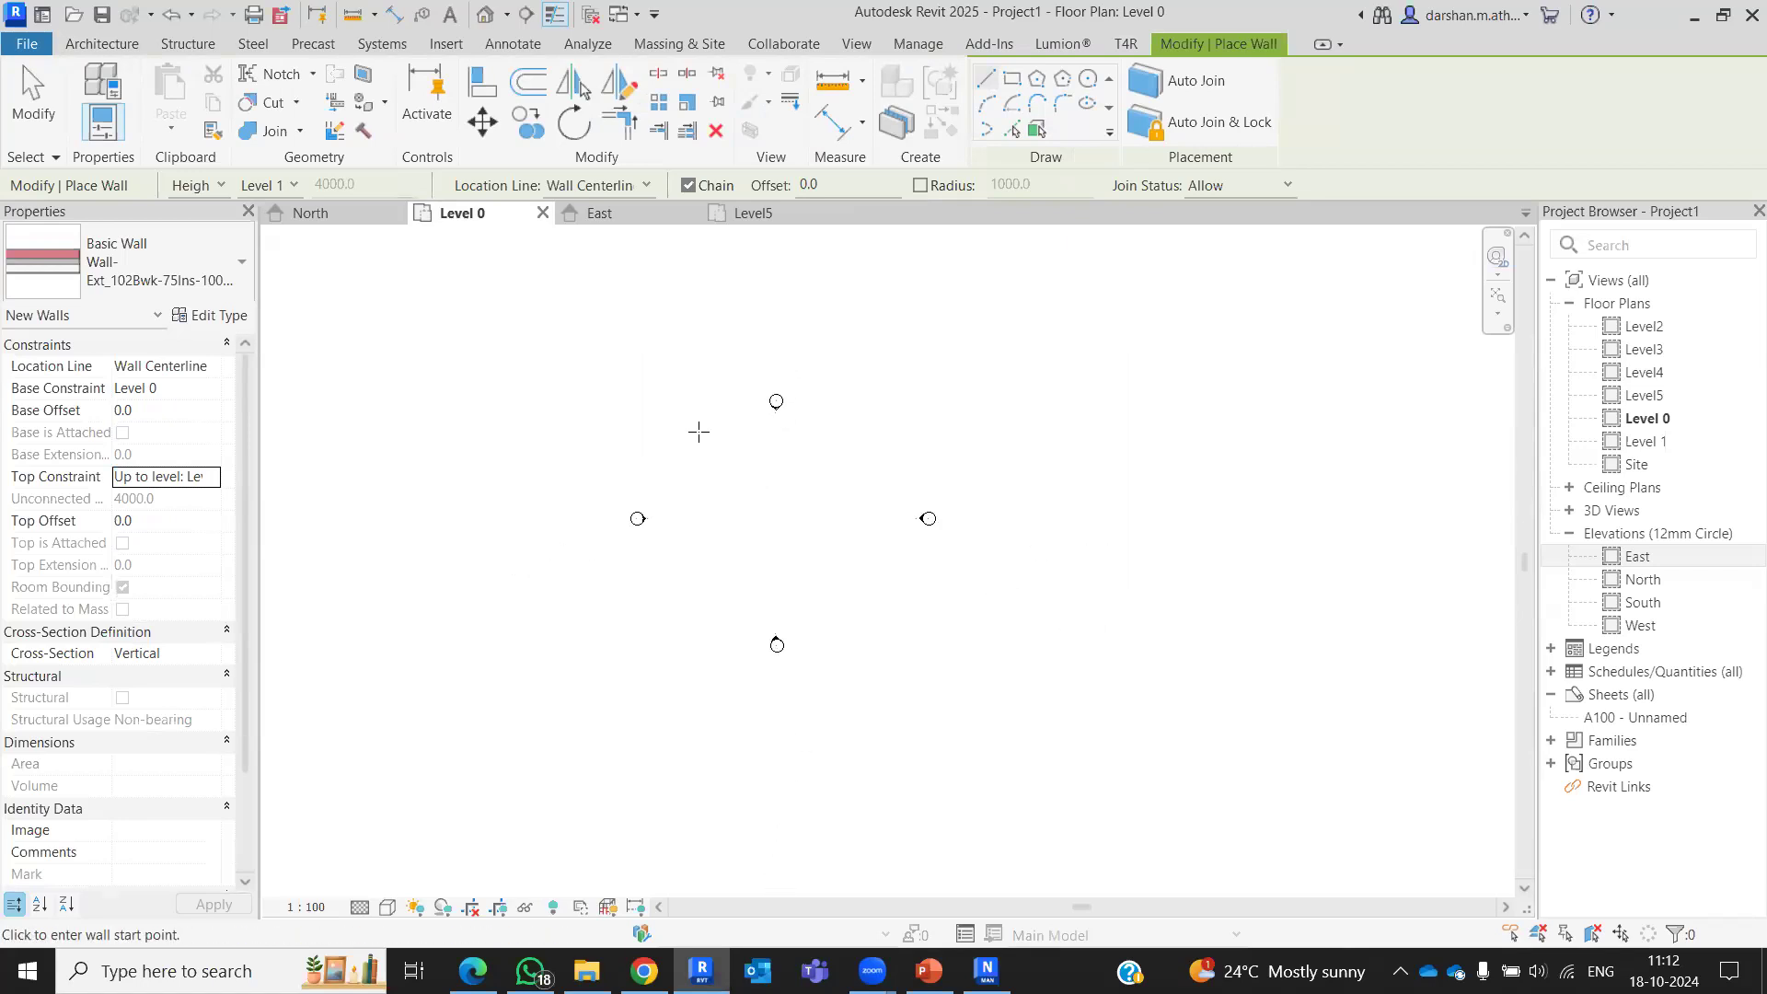
left_click(709, 462)
left_click(859, 462)
left_click(859, 624)
left_click(708, 624)
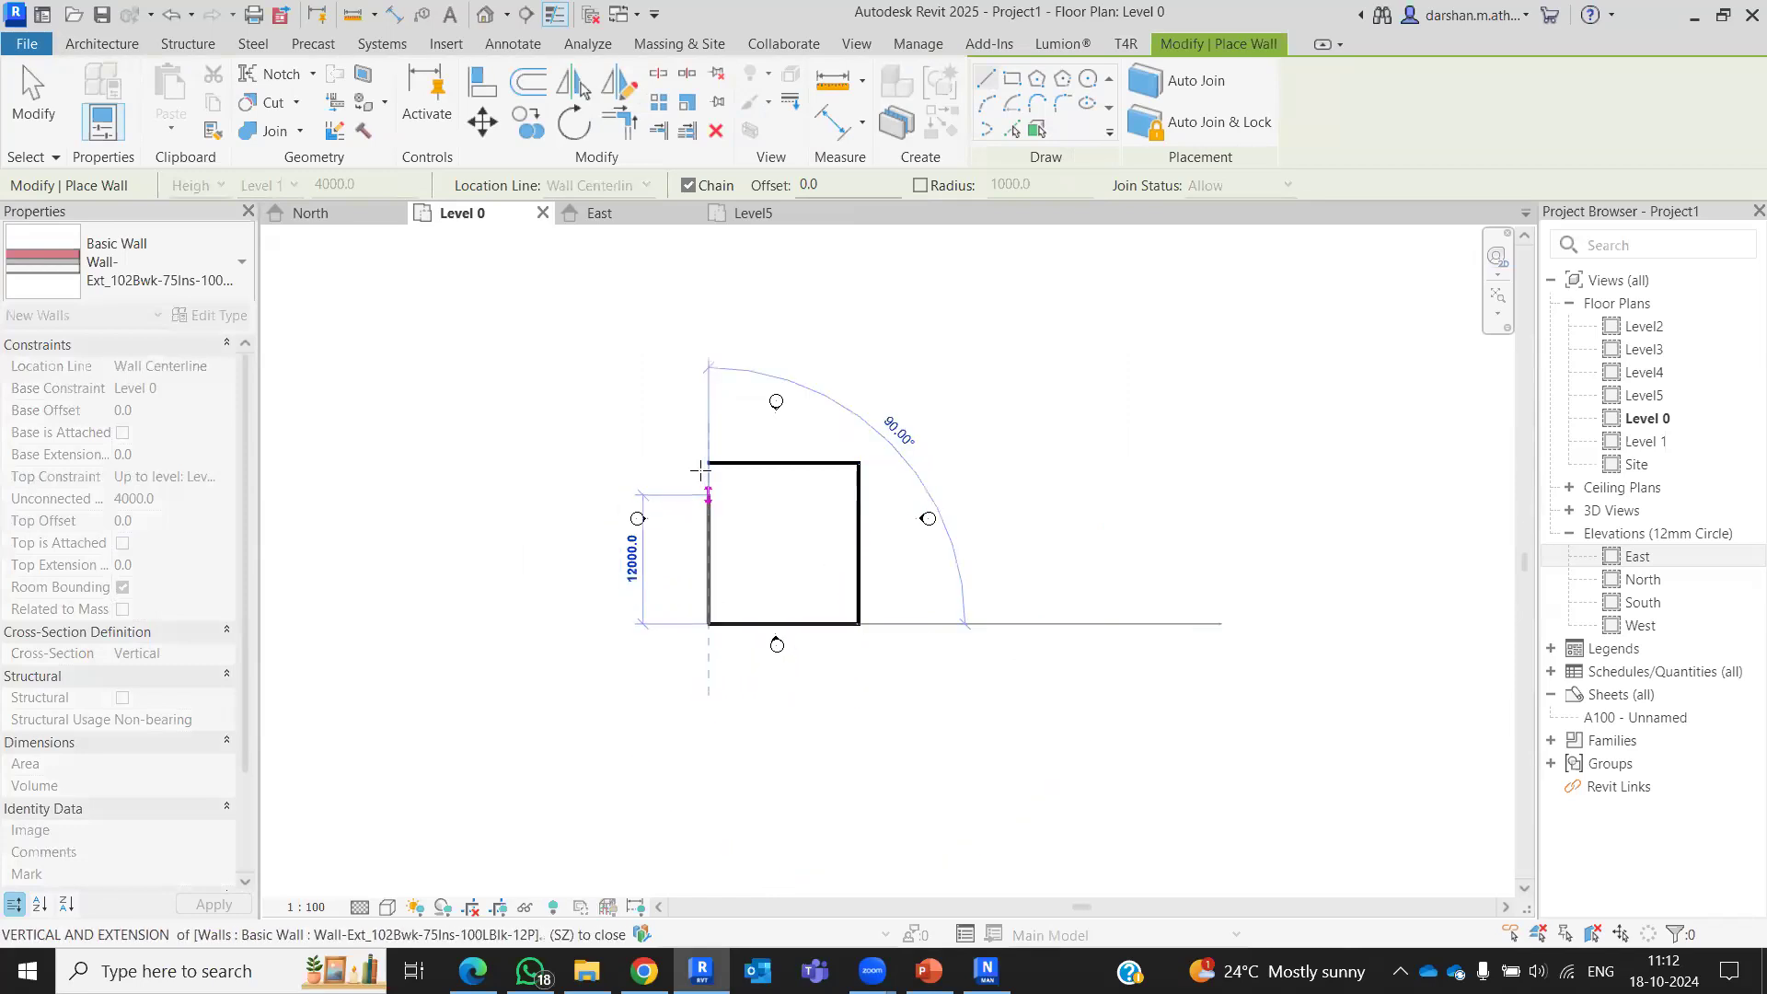
left_click(709, 462)
Step: Enclose a small room about 4 m by 7 m in the building's lower-left corner with two interior walls
scroll(739, 551, "up", 2)
left_click(709, 548)
left_click(765, 546)
left_click(763, 694)
key("Escape")
key("Escape")
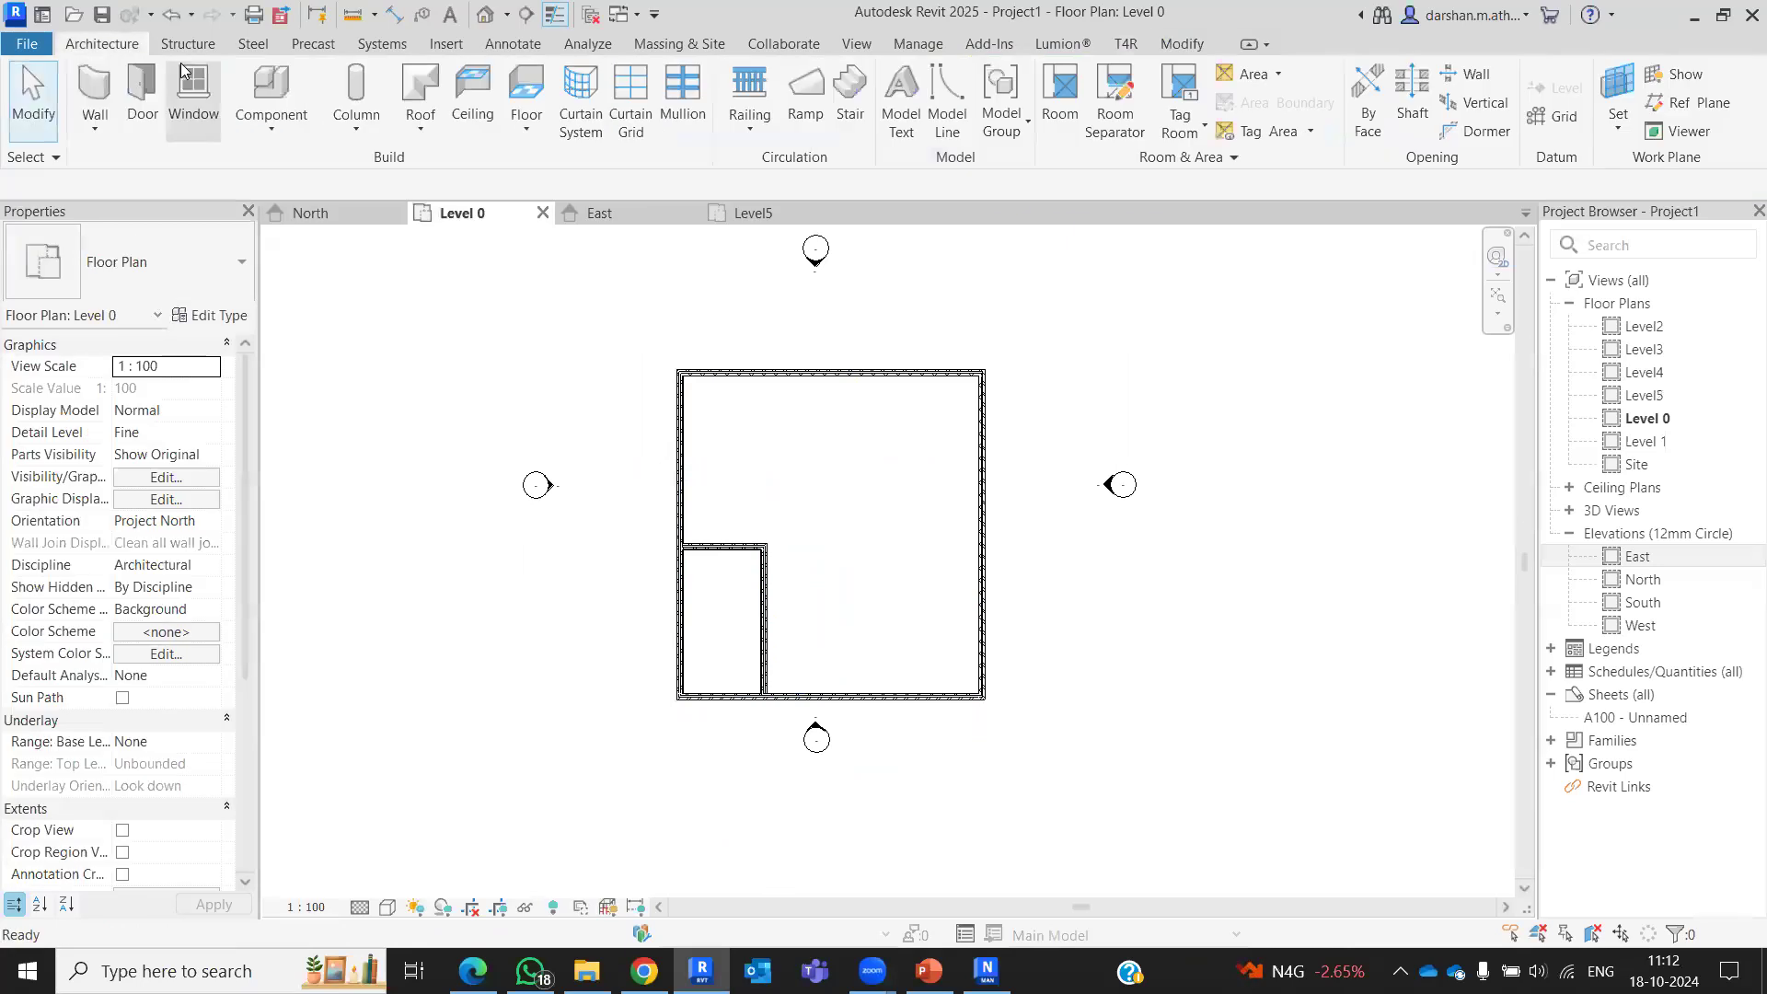
Step: Place a Doors_ExtDbl_Flush 1810x2110mm door in the lower wall near the right corner and a Doors_IntSgl 910x2110mm door in the small room's upper wall
left_click(141, 92)
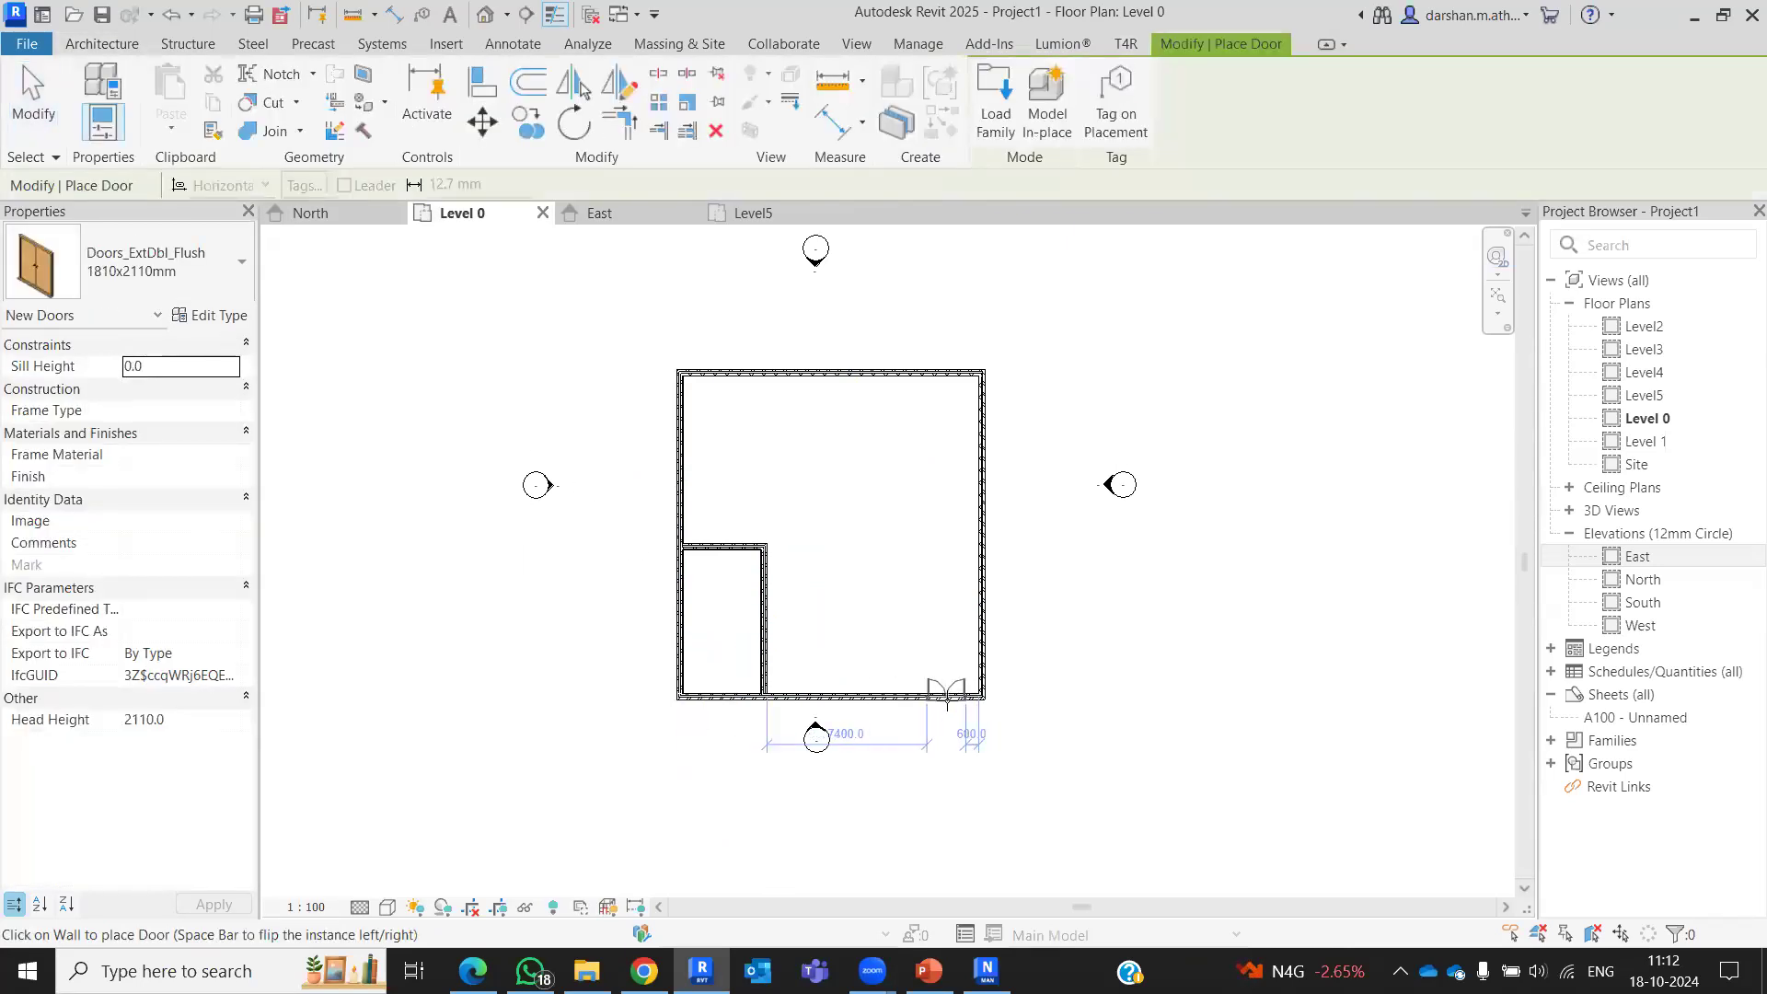
left_click(947, 700)
left_click(139, 263)
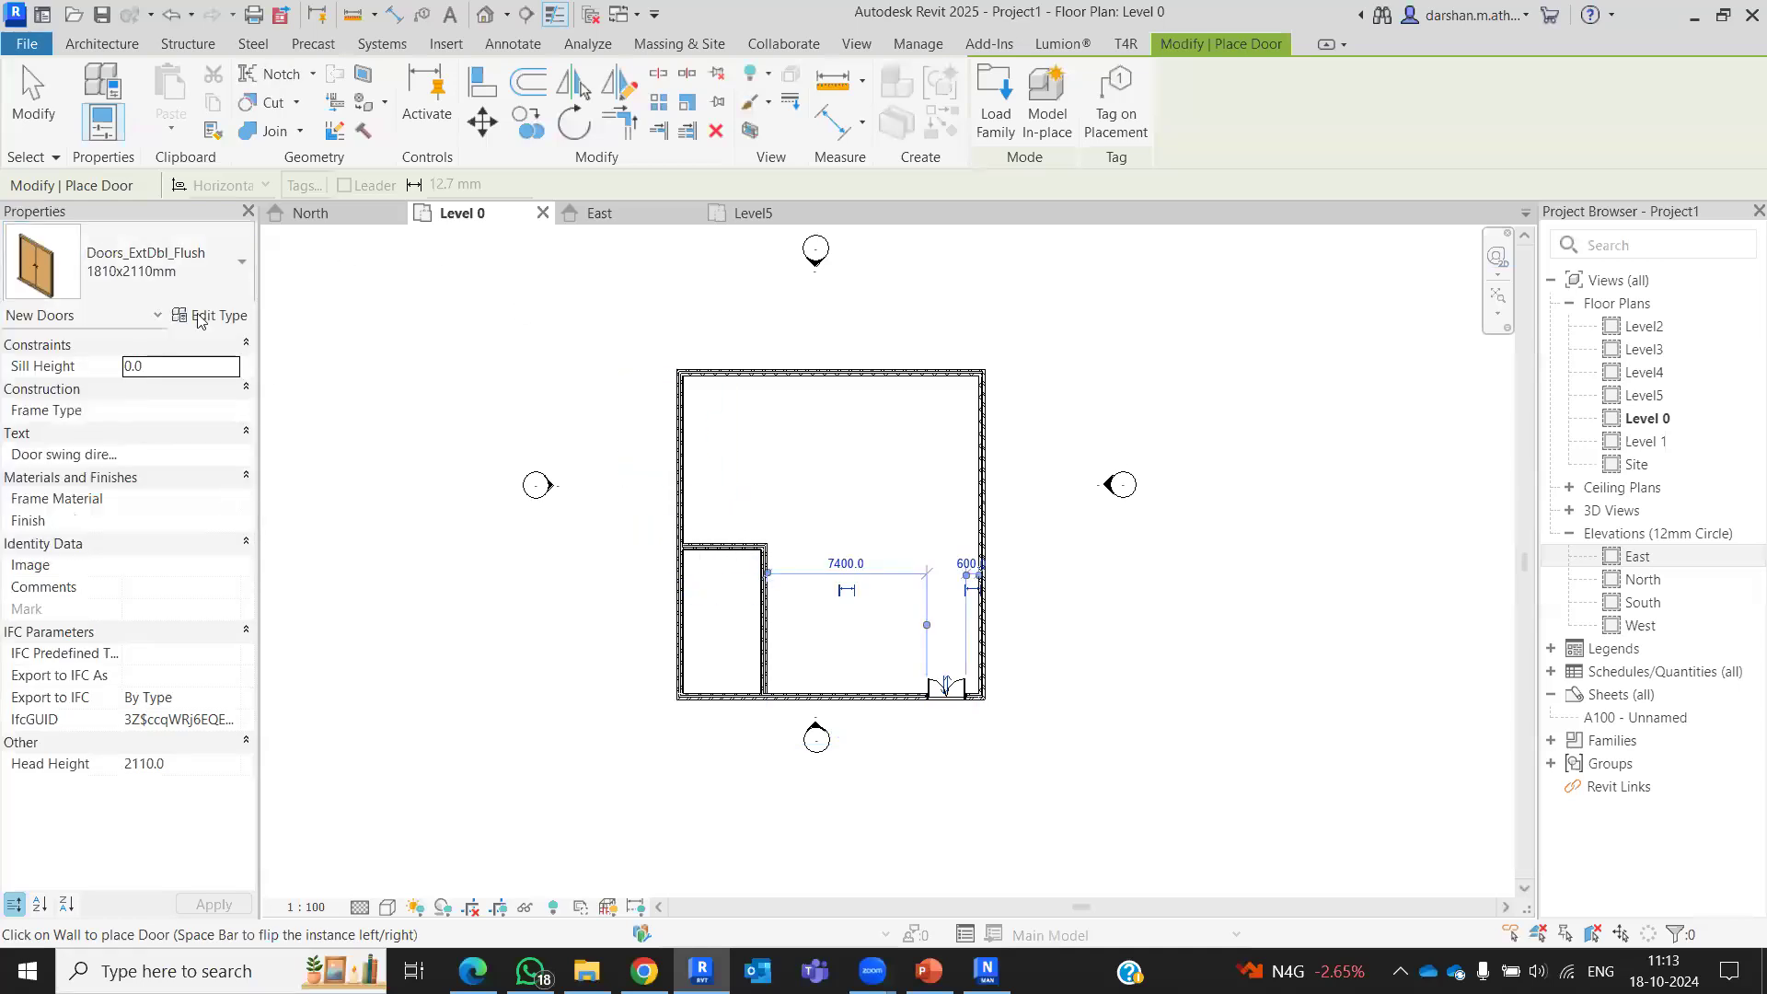
left_click(129, 263)
left_click(55, 519)
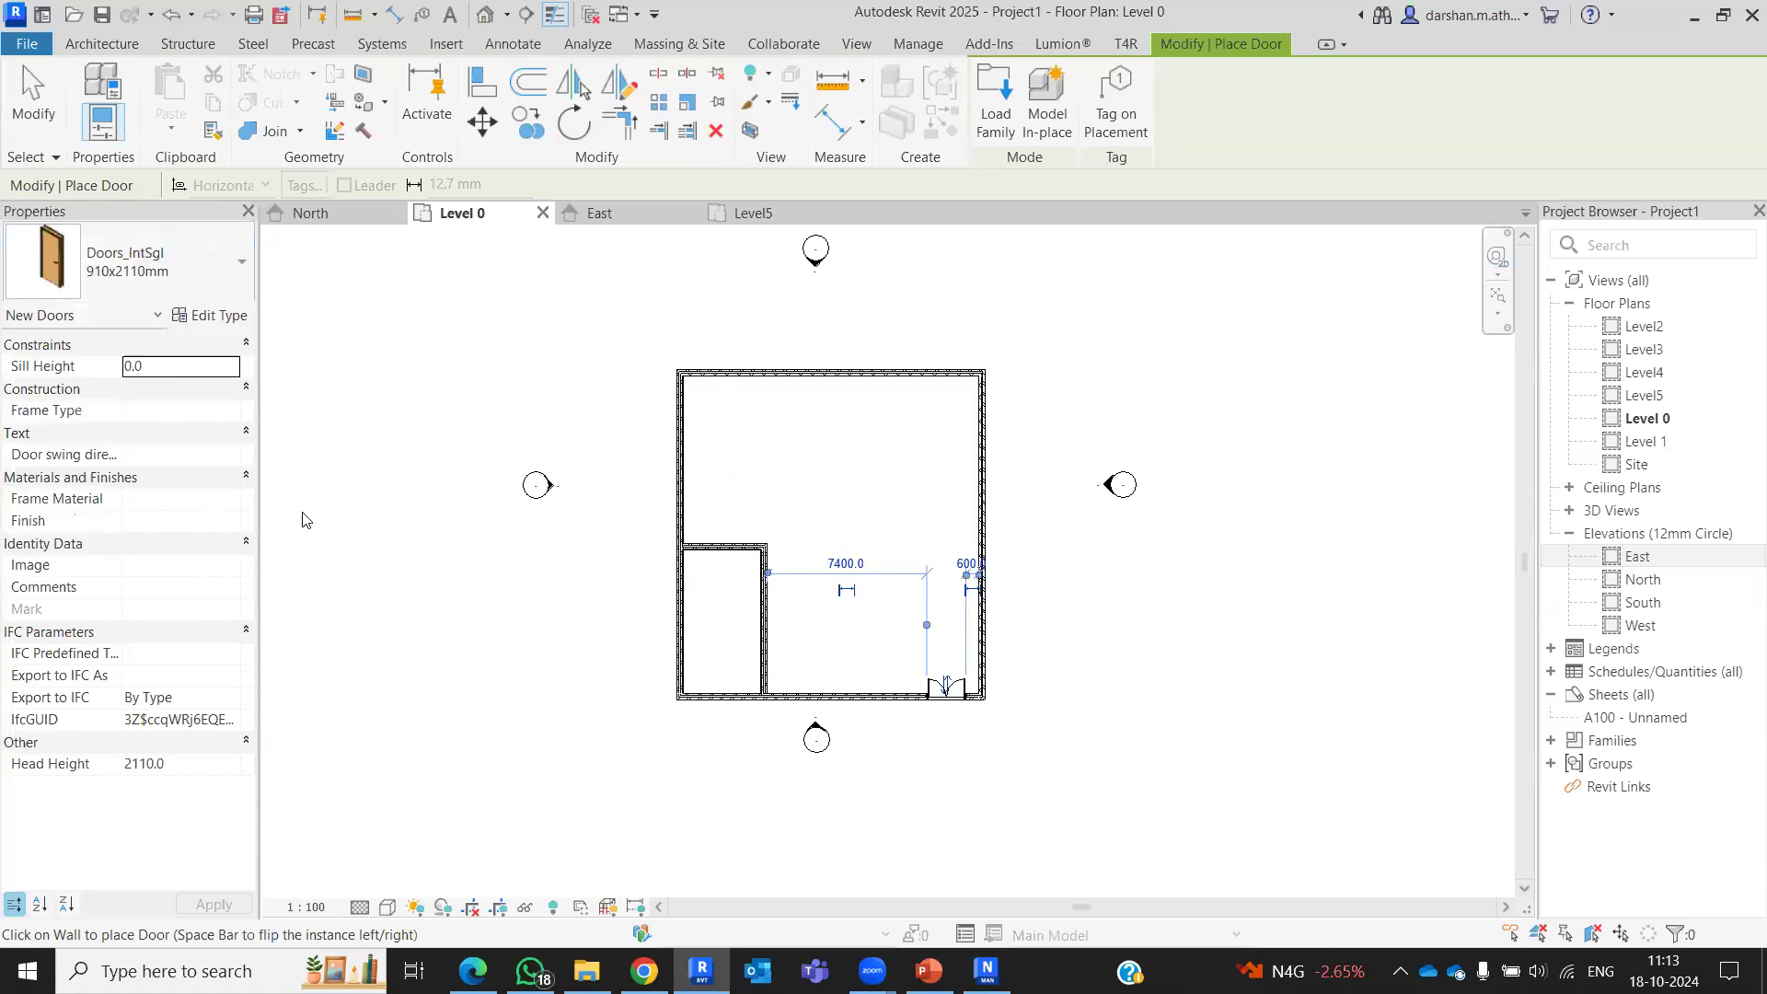
left_click(761, 537)
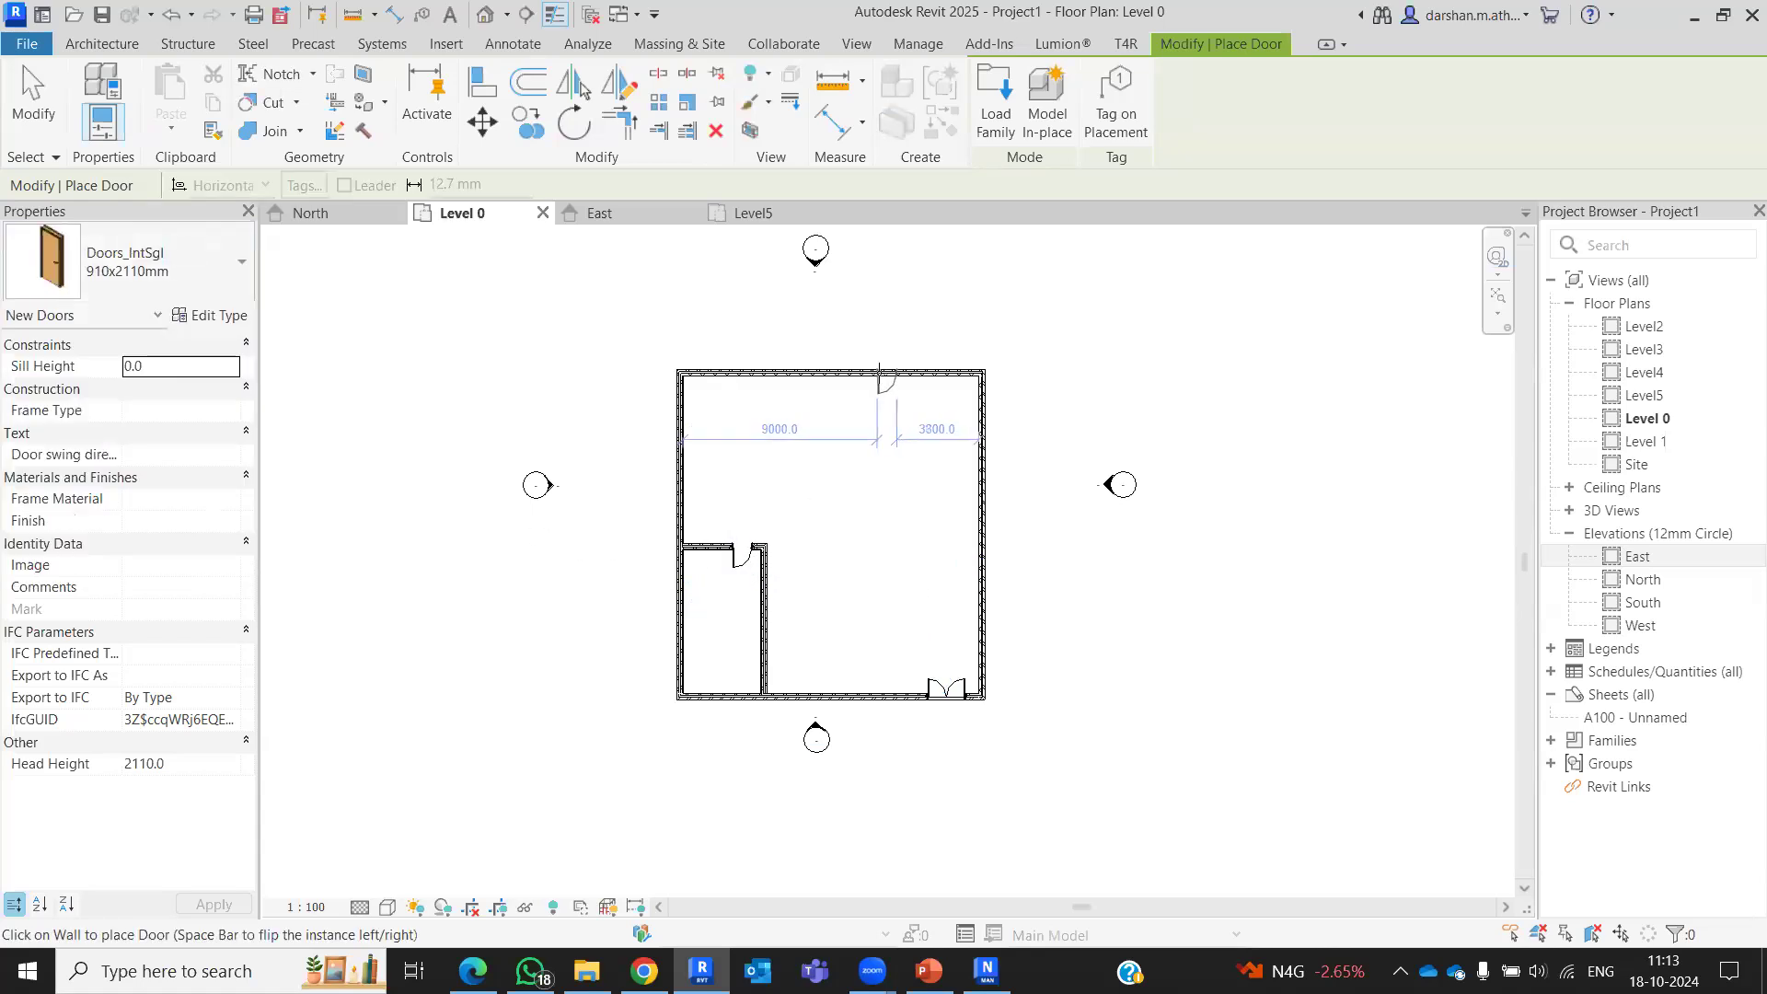
key("Escape")
key("Escape")
Step: Load the M_Casement 3x3 with Trim window family and place 0915 x 1220mm windows, three in the upper wall and one in the right wall
key("w")
key("n")
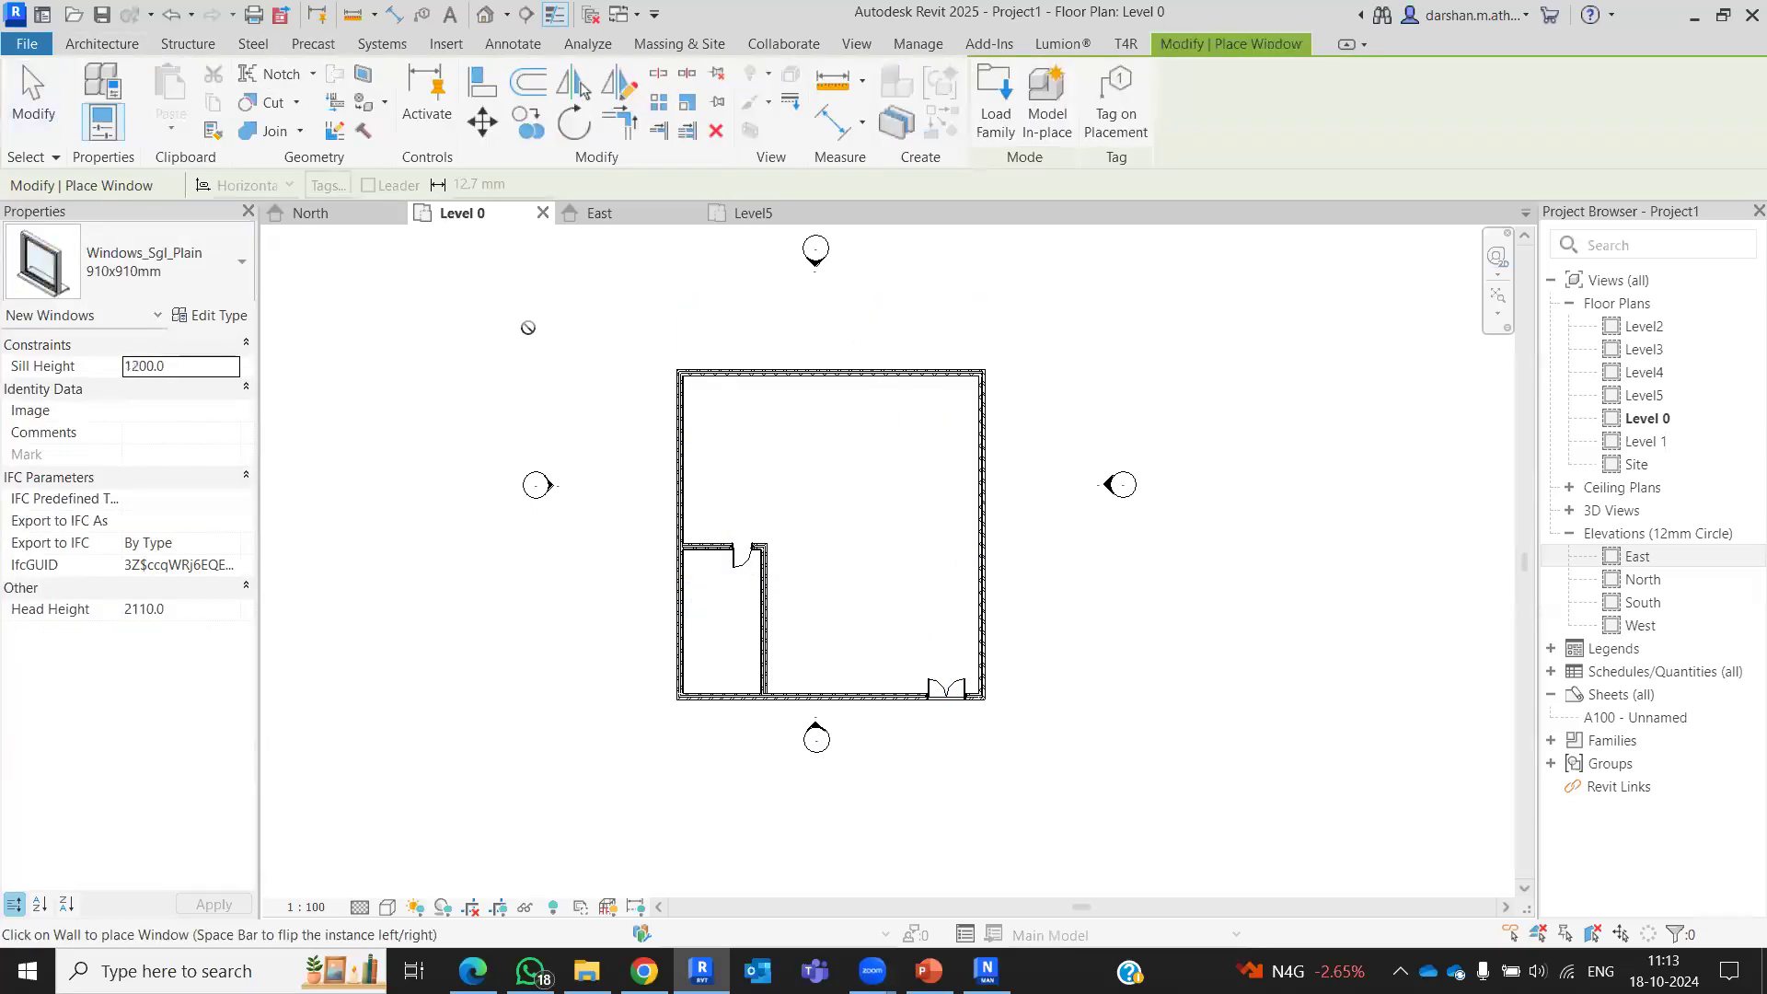
left_click(1007, 118)
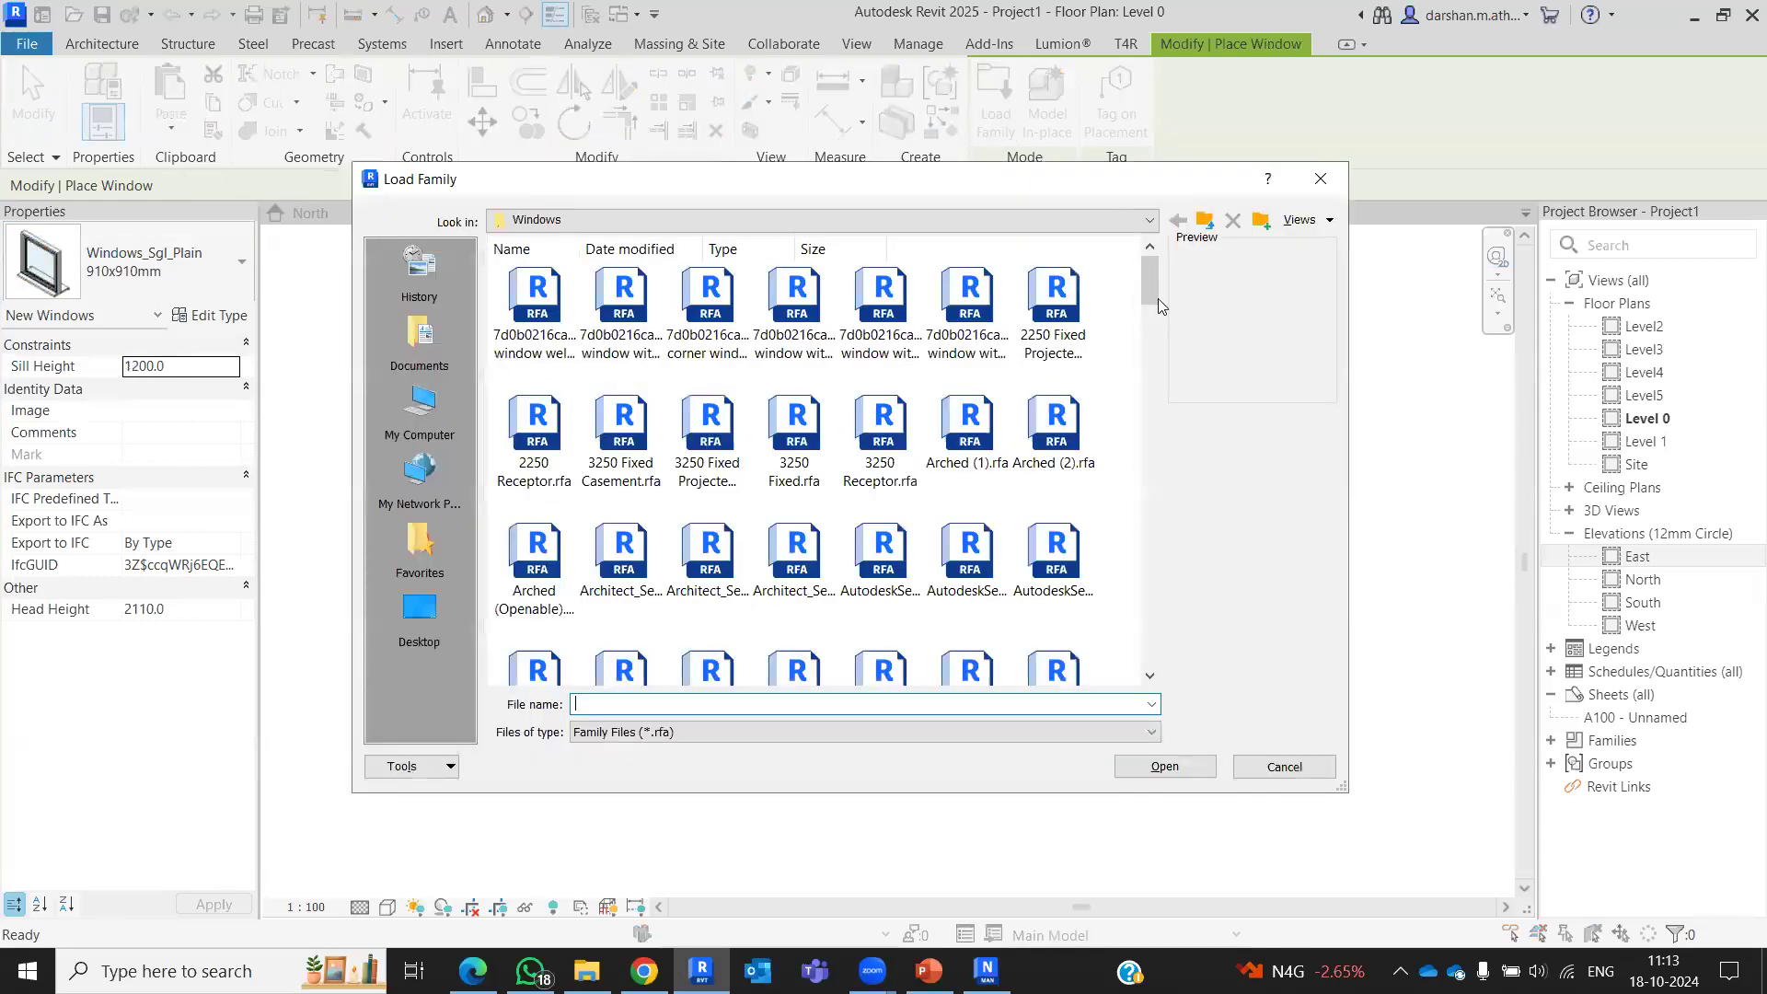
scroll(886, 414, "down", 8)
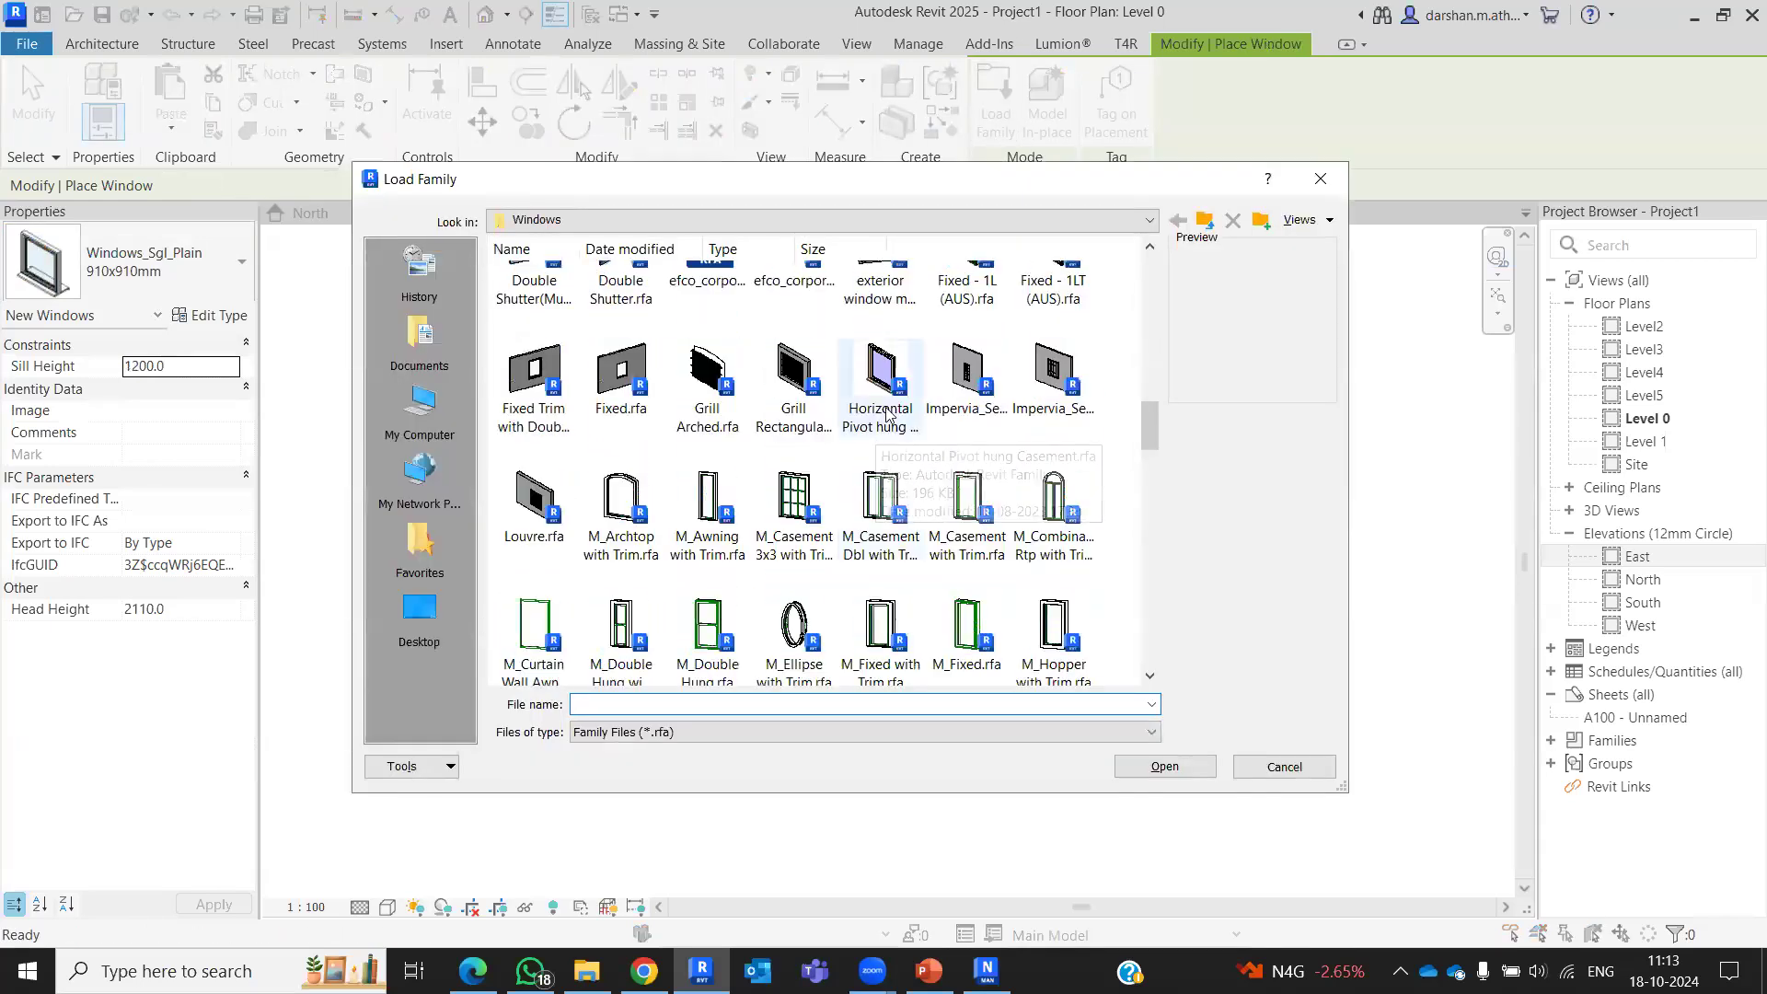
left_click(793, 505)
left_click(1165, 766)
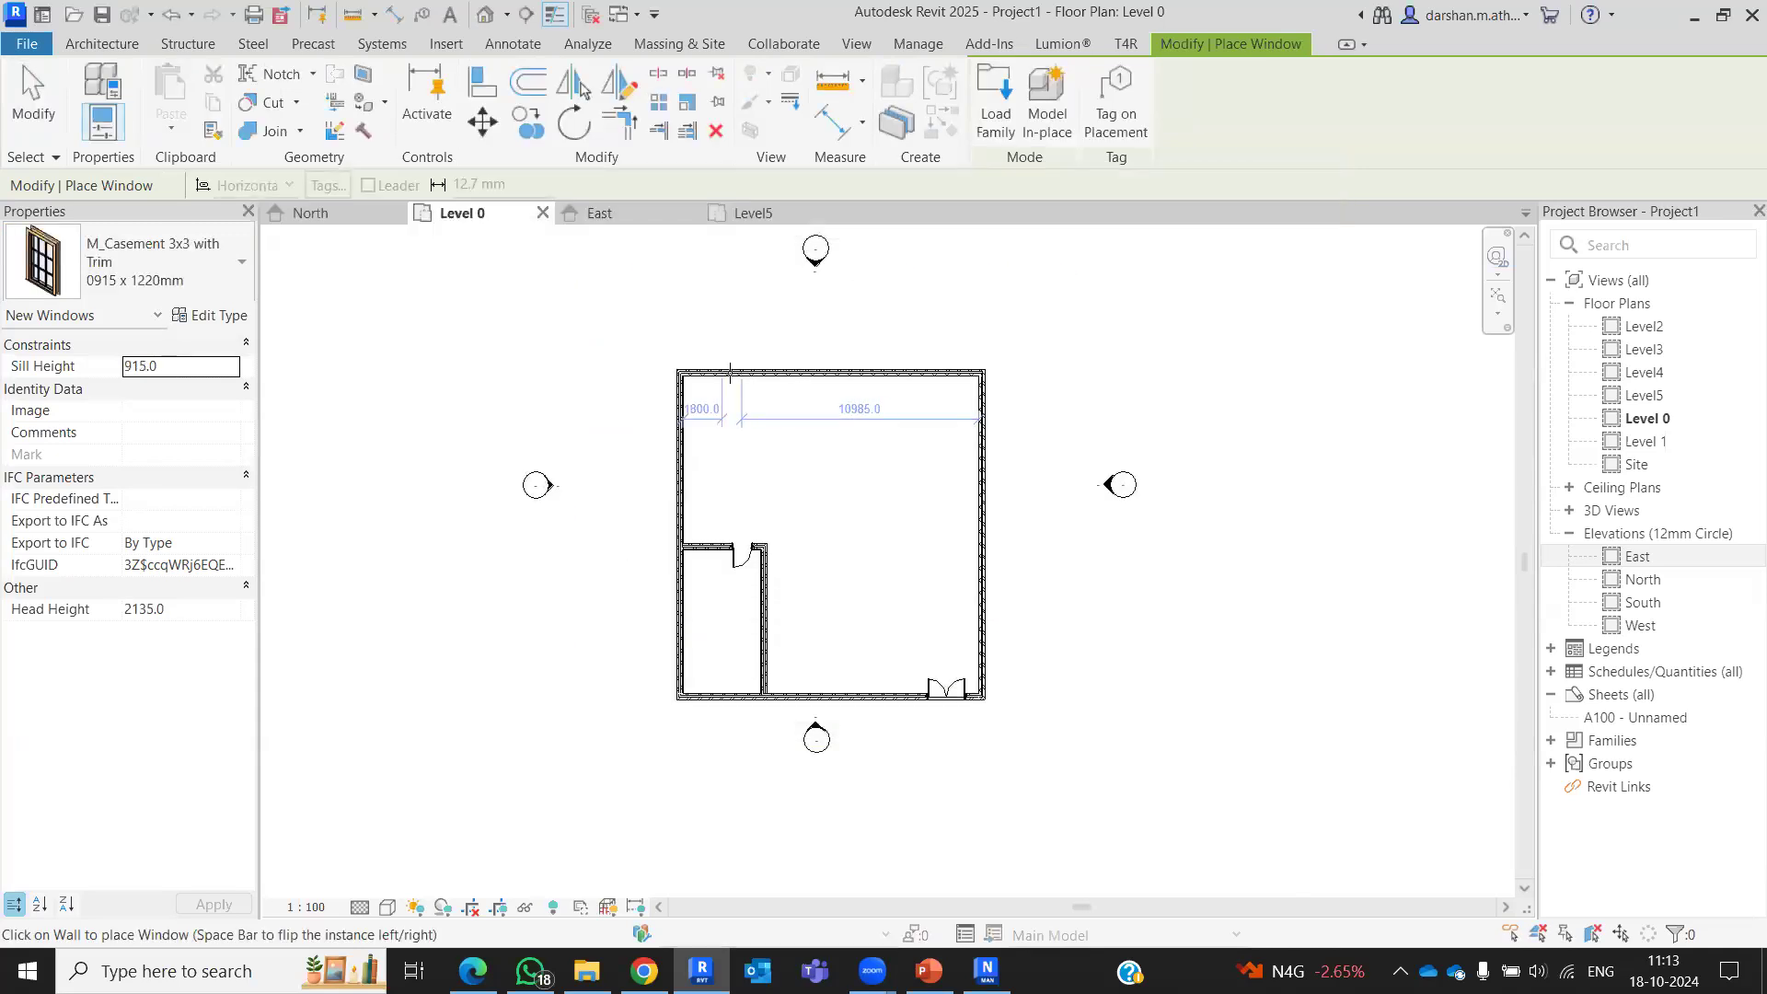
left_click(830, 375)
left_click(921, 378)
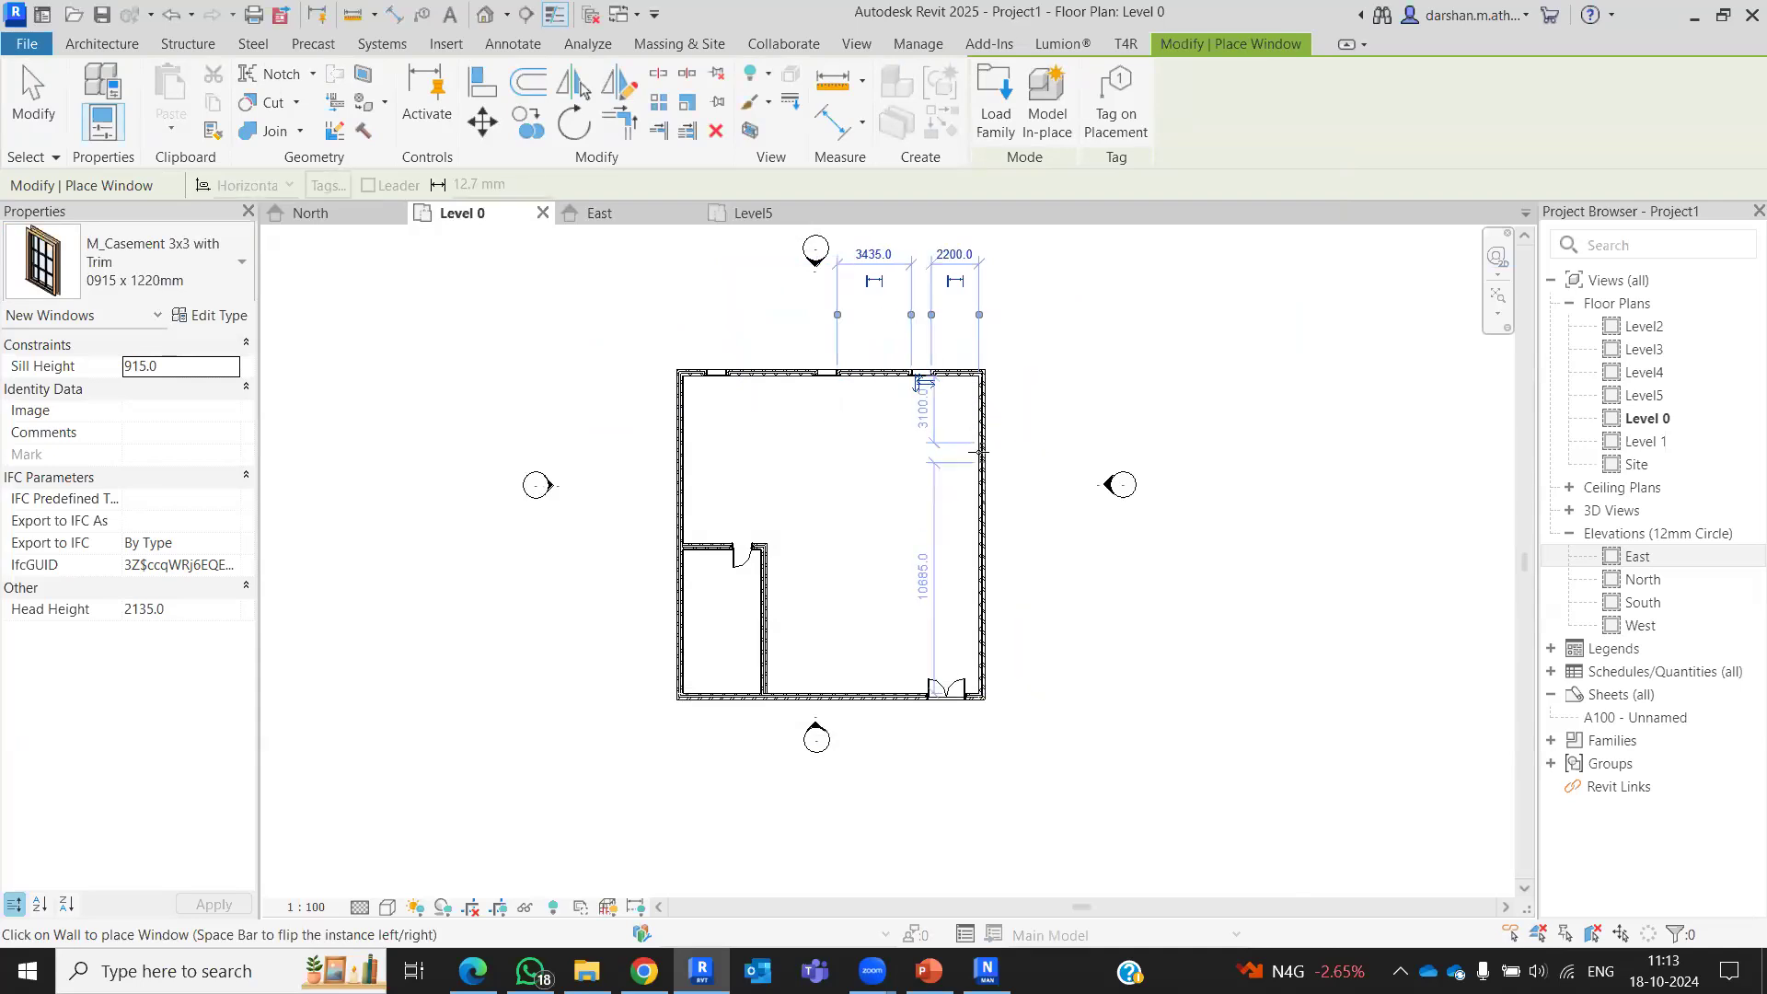
Step: Switch the window type to 0915 x 1830mm and place two windows in the right wall and two in the left wall
left_click(166, 263)
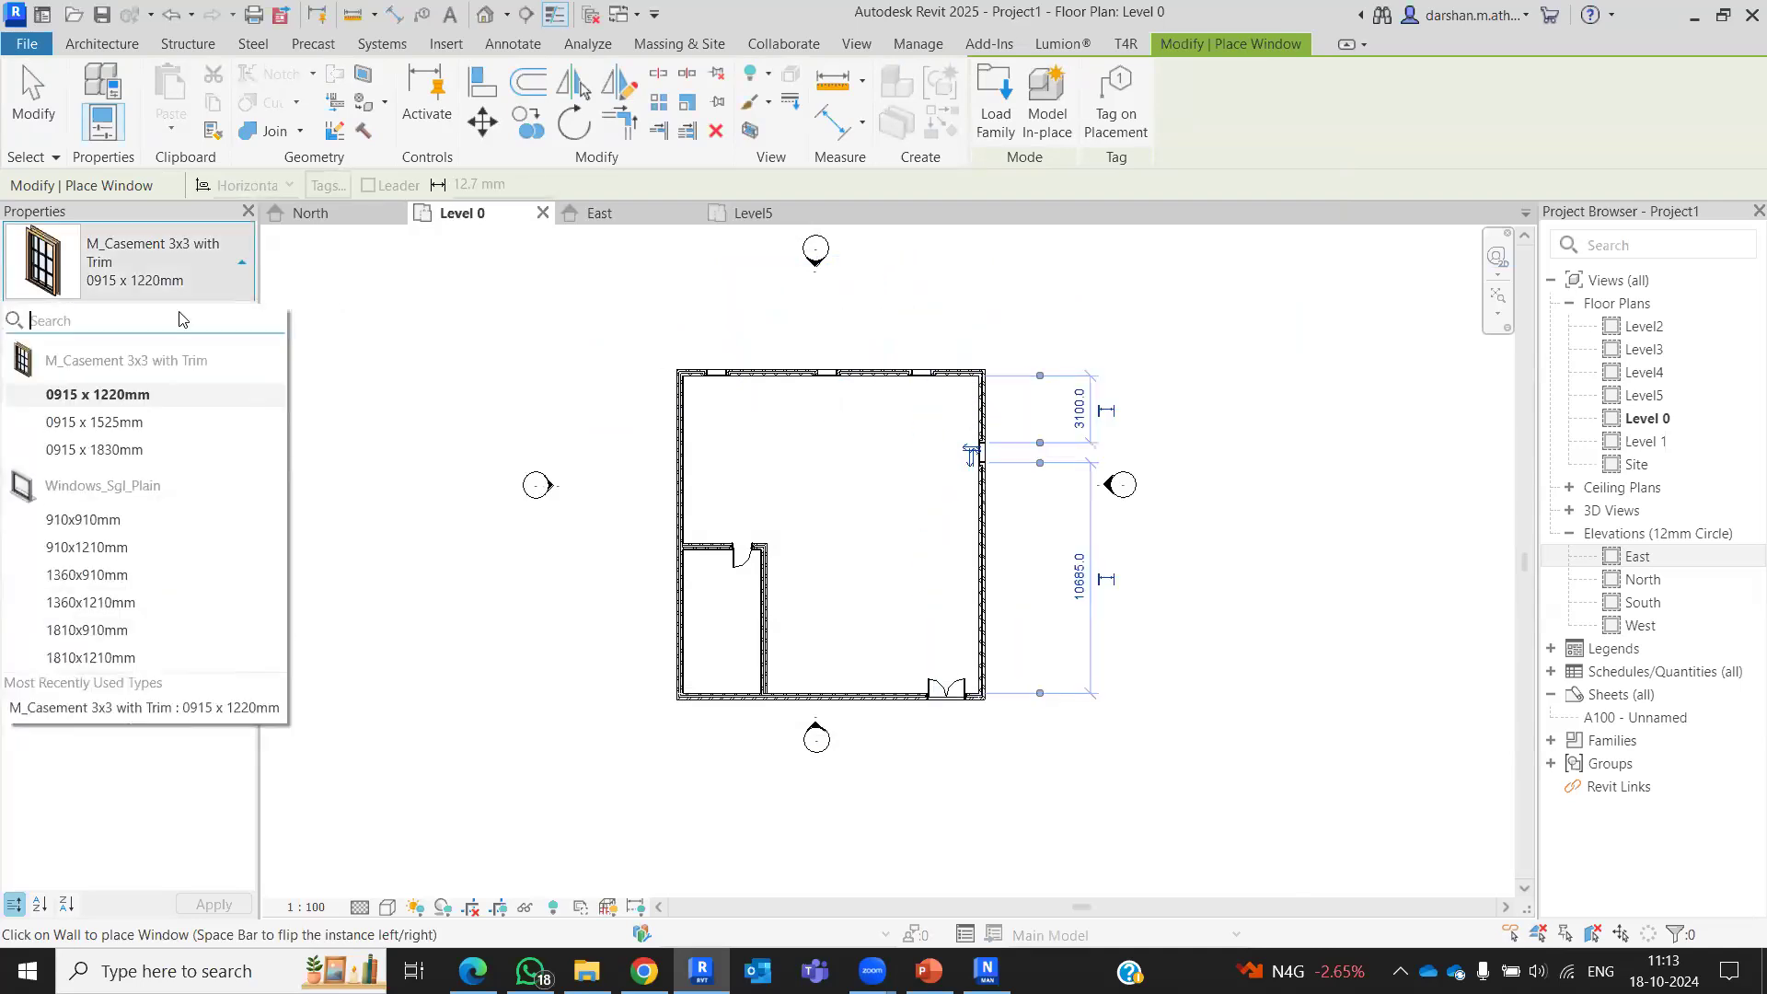
left_click(100, 450)
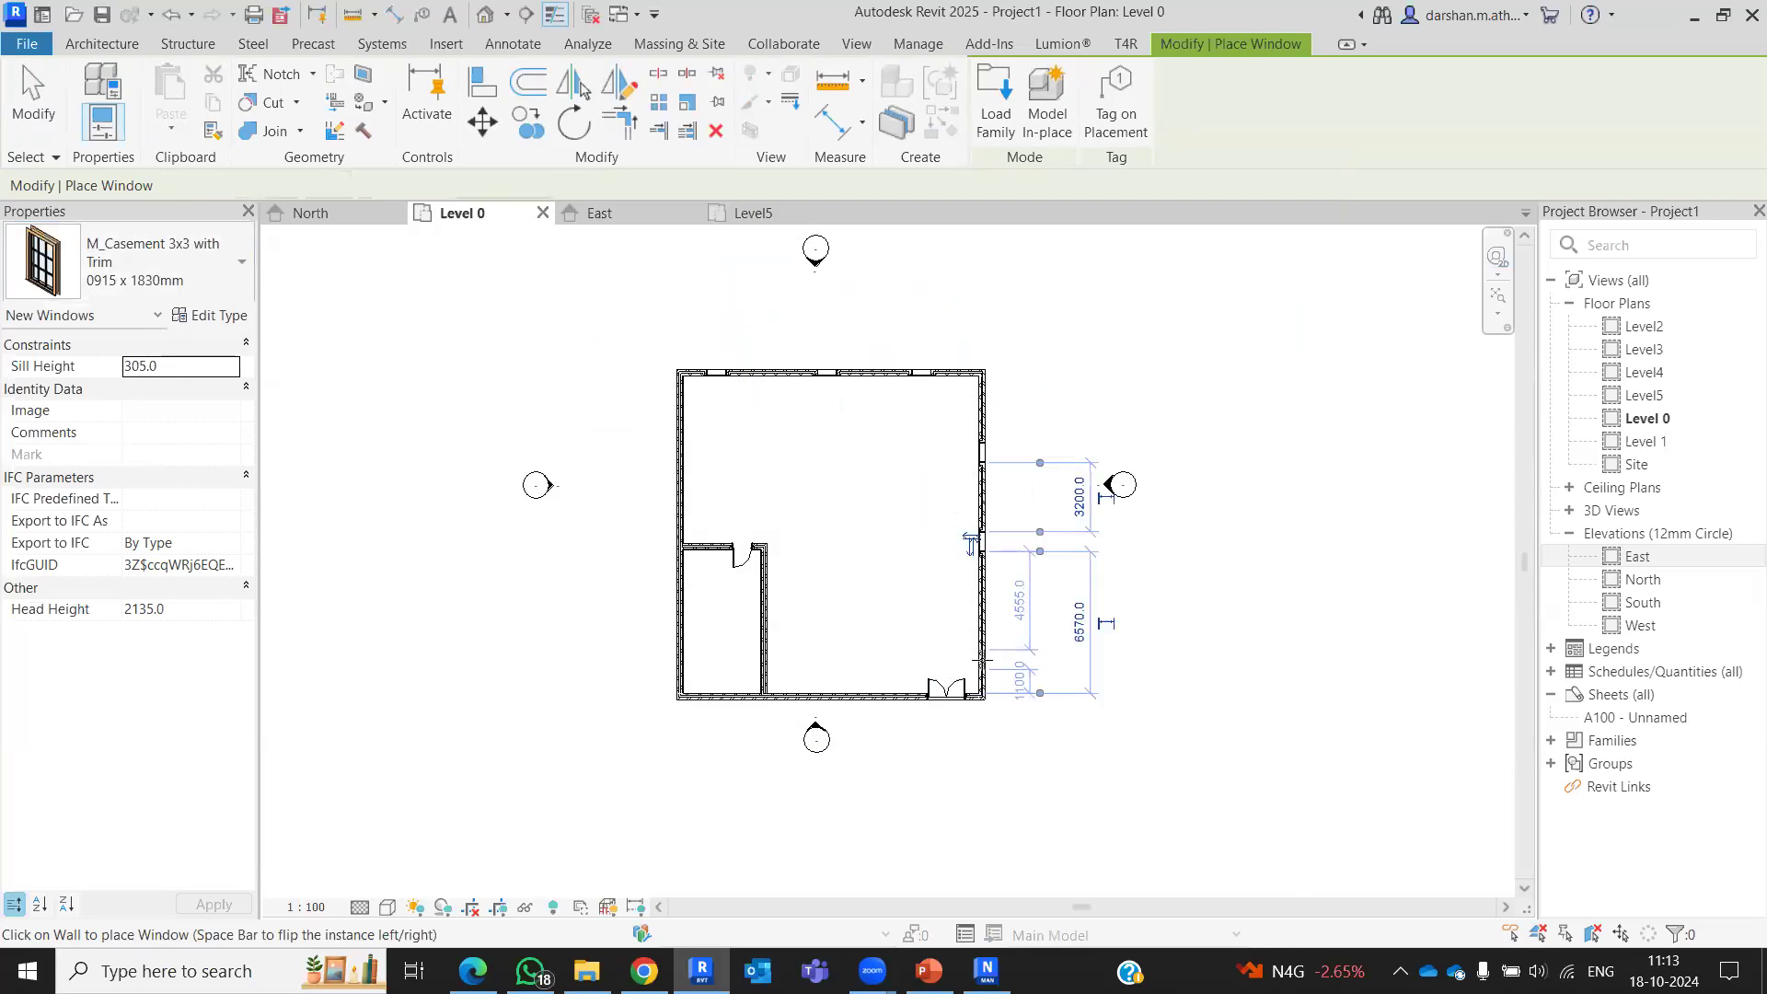
left_click(982, 636)
left_click(682, 484)
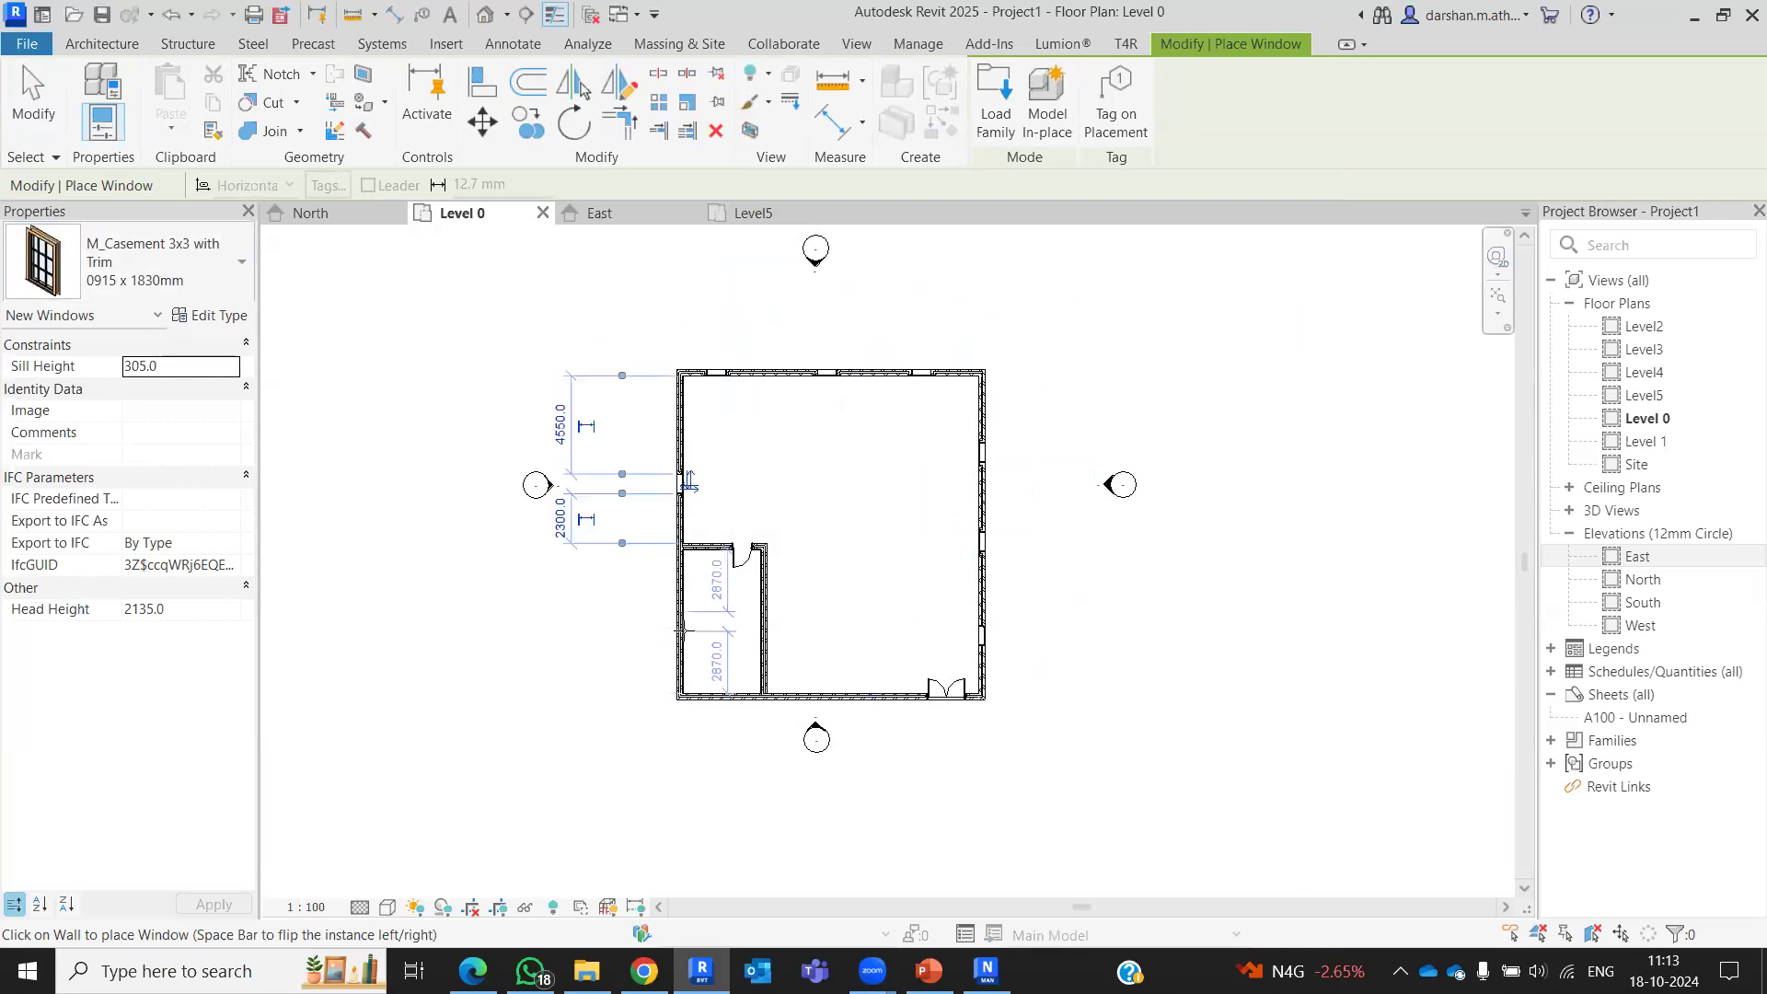
key("Escape")
key("Escape")
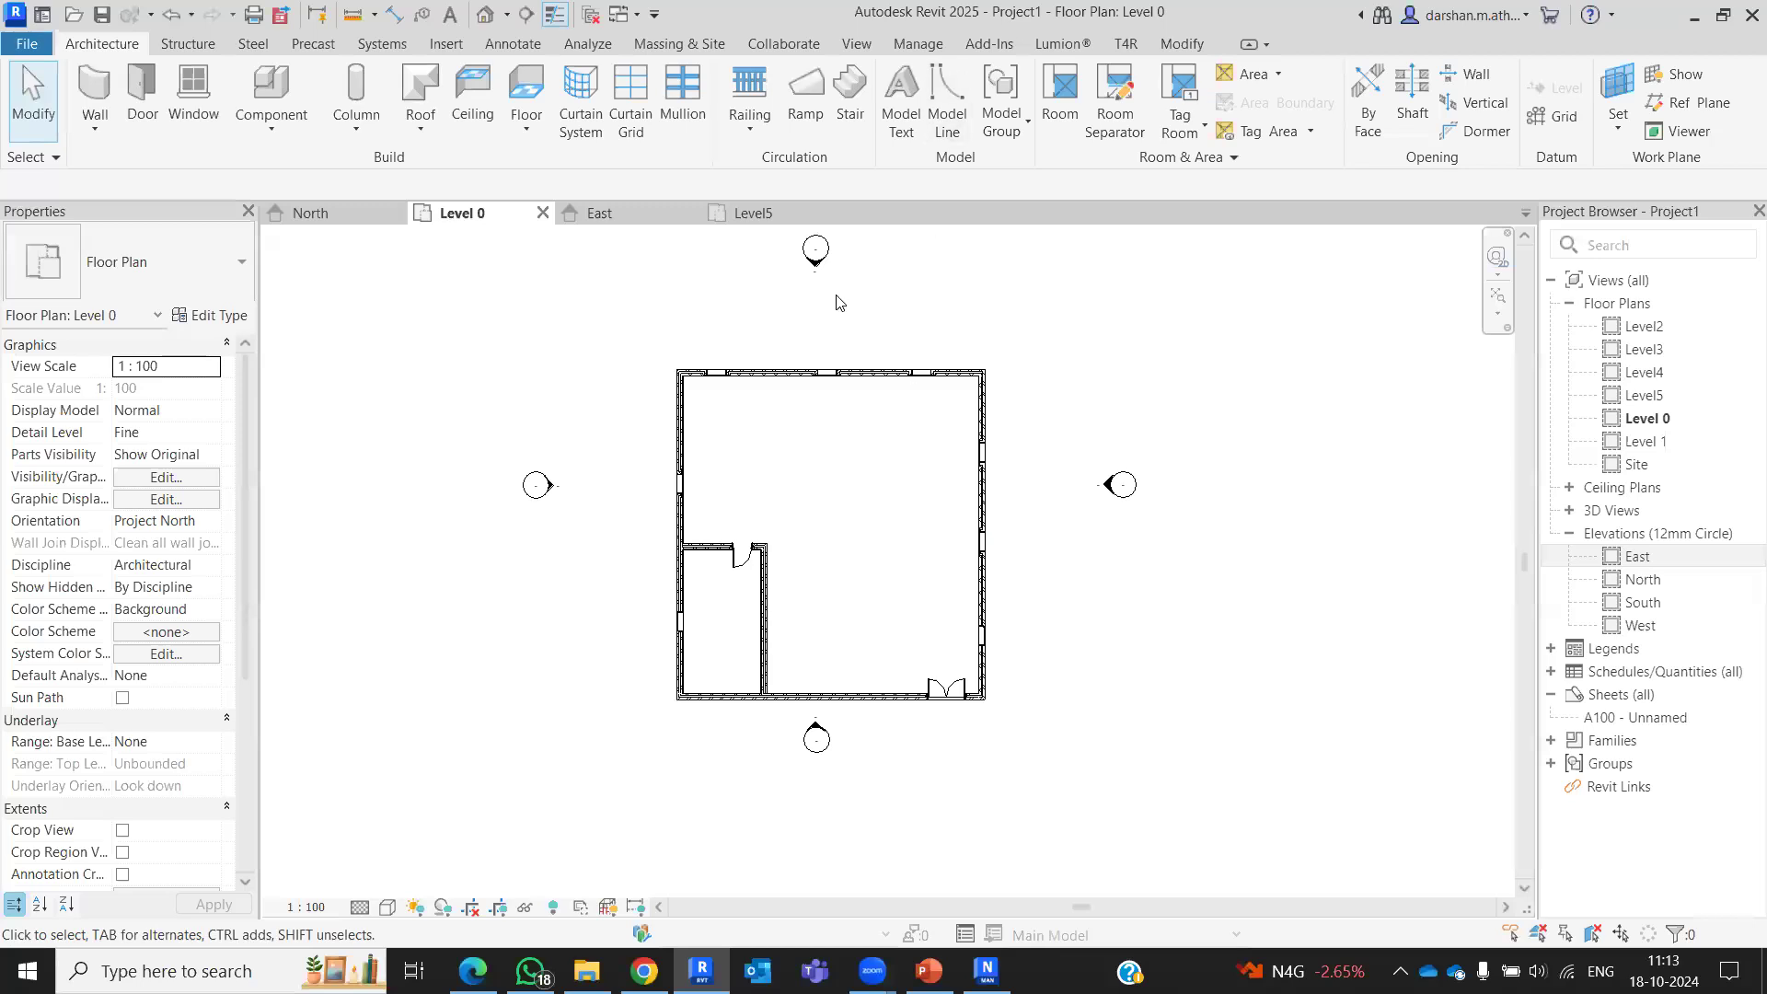
scroll(855, 424, "up", 5)
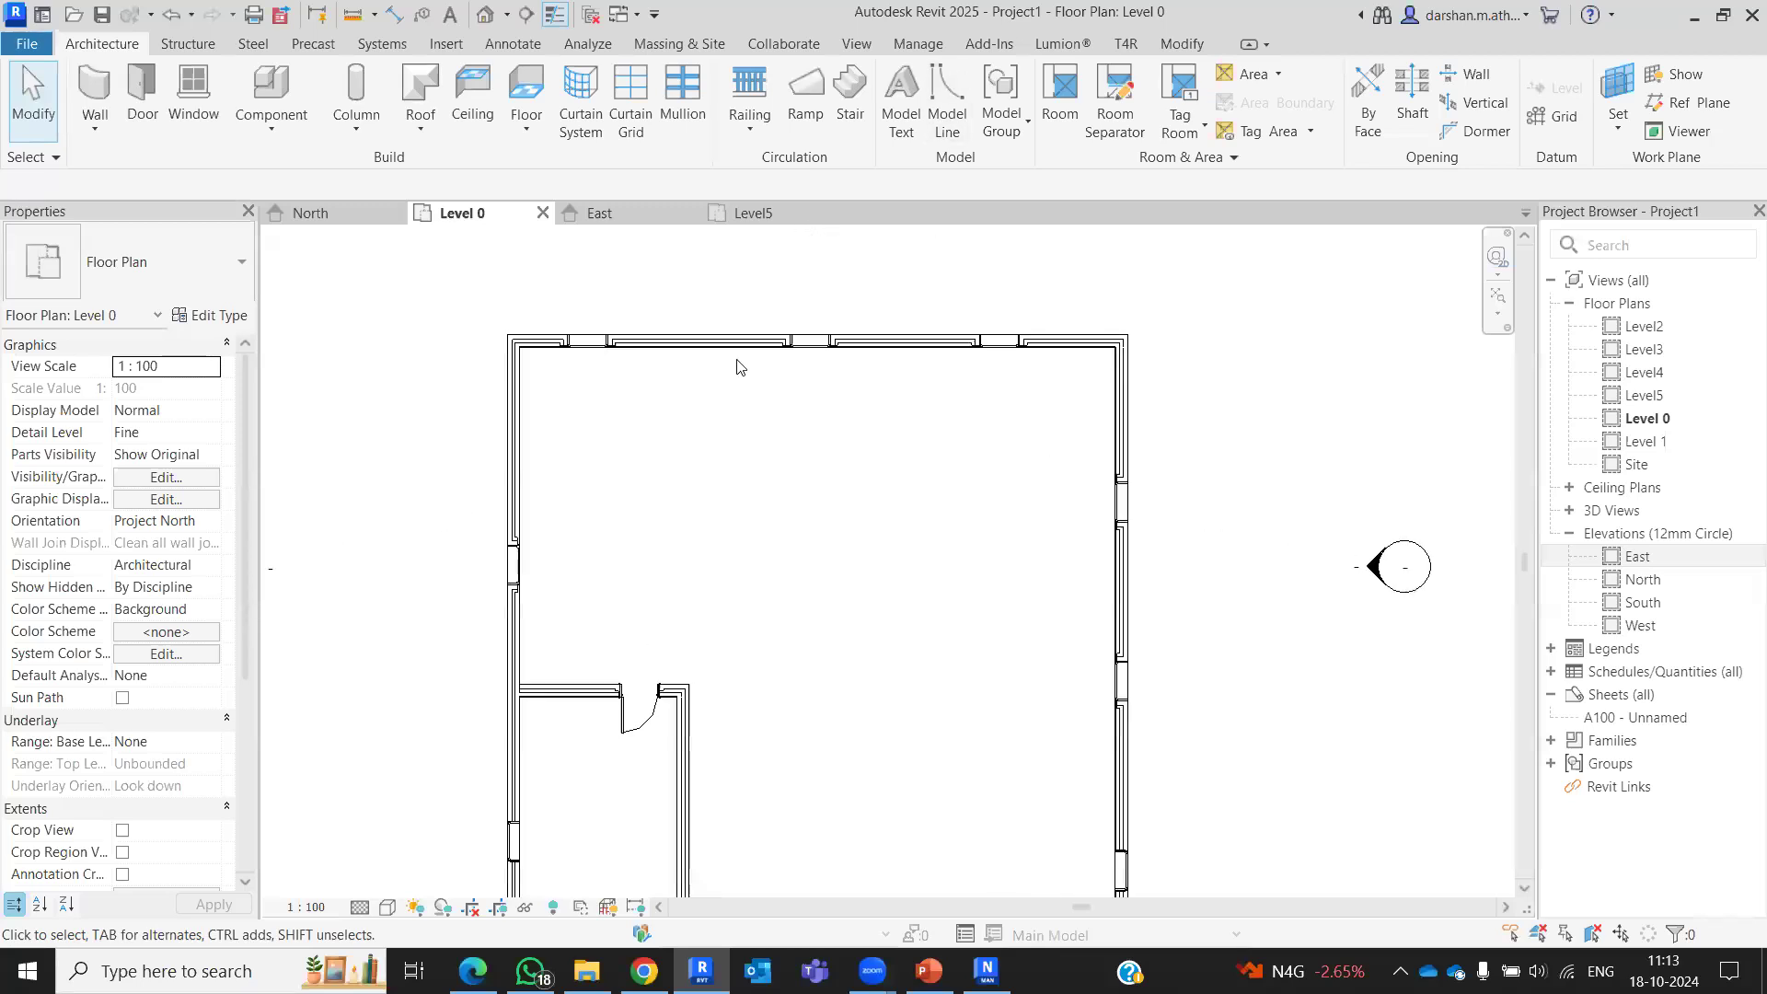
scroll(699, 524, "down", 4)
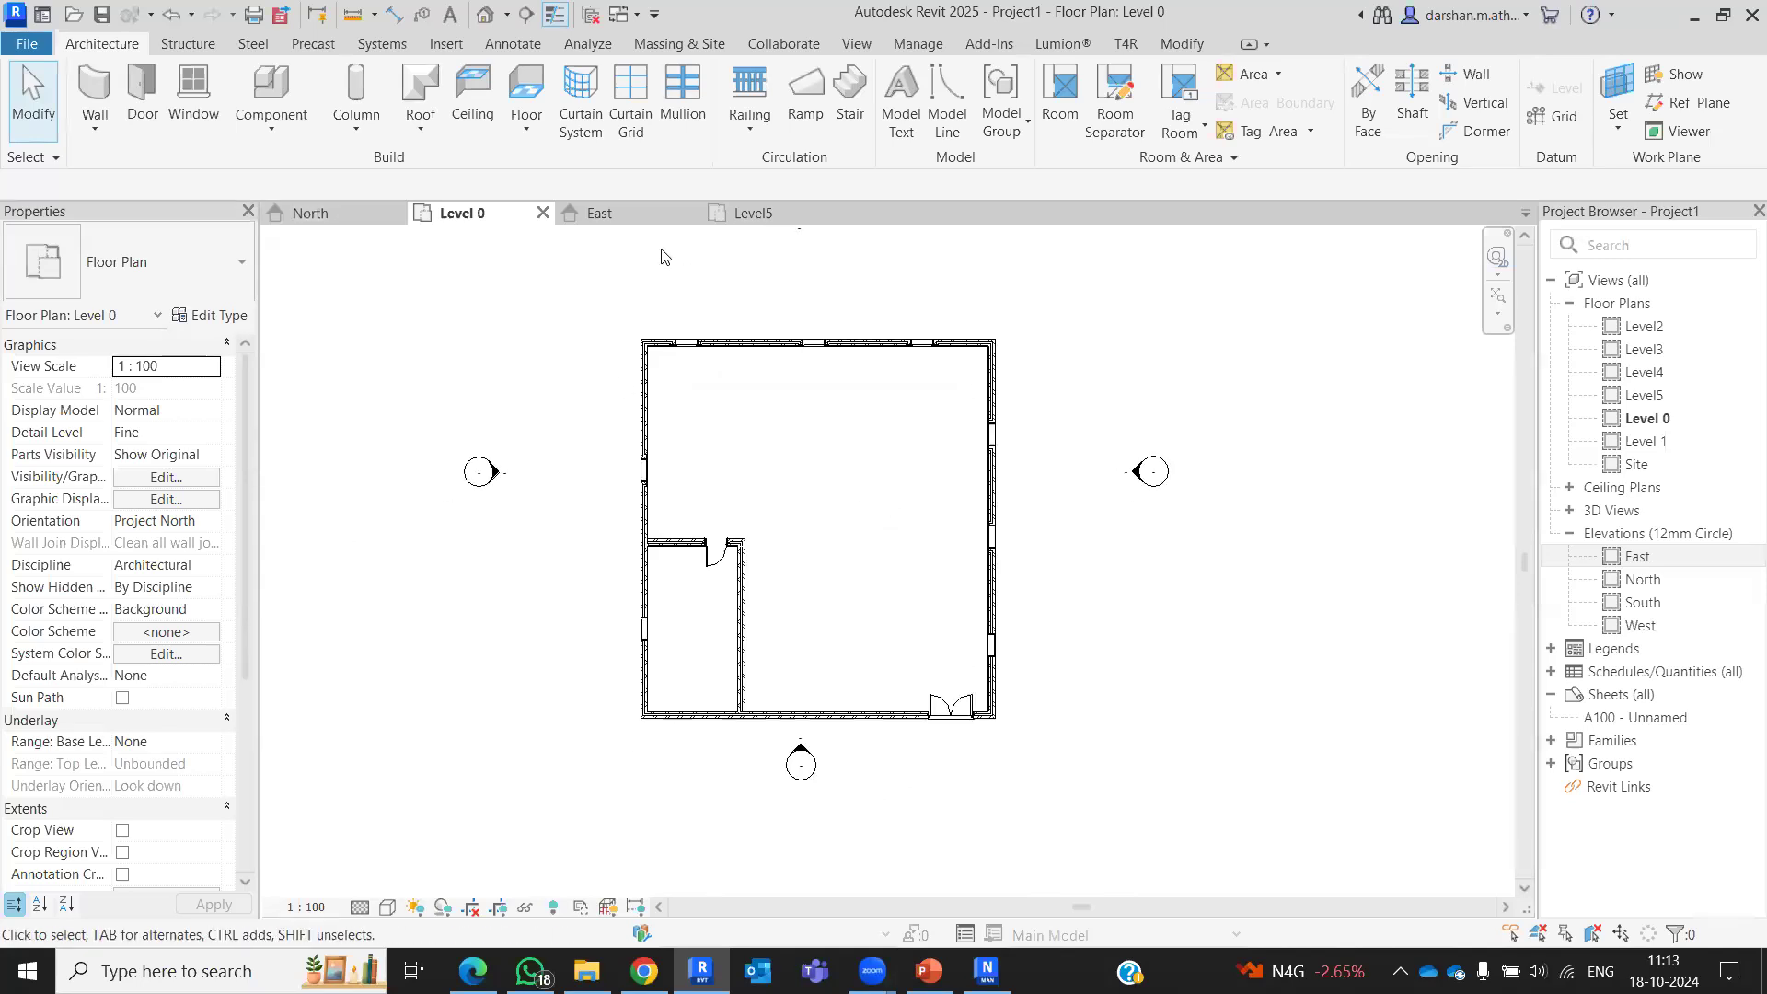
left_click(1125, 44)
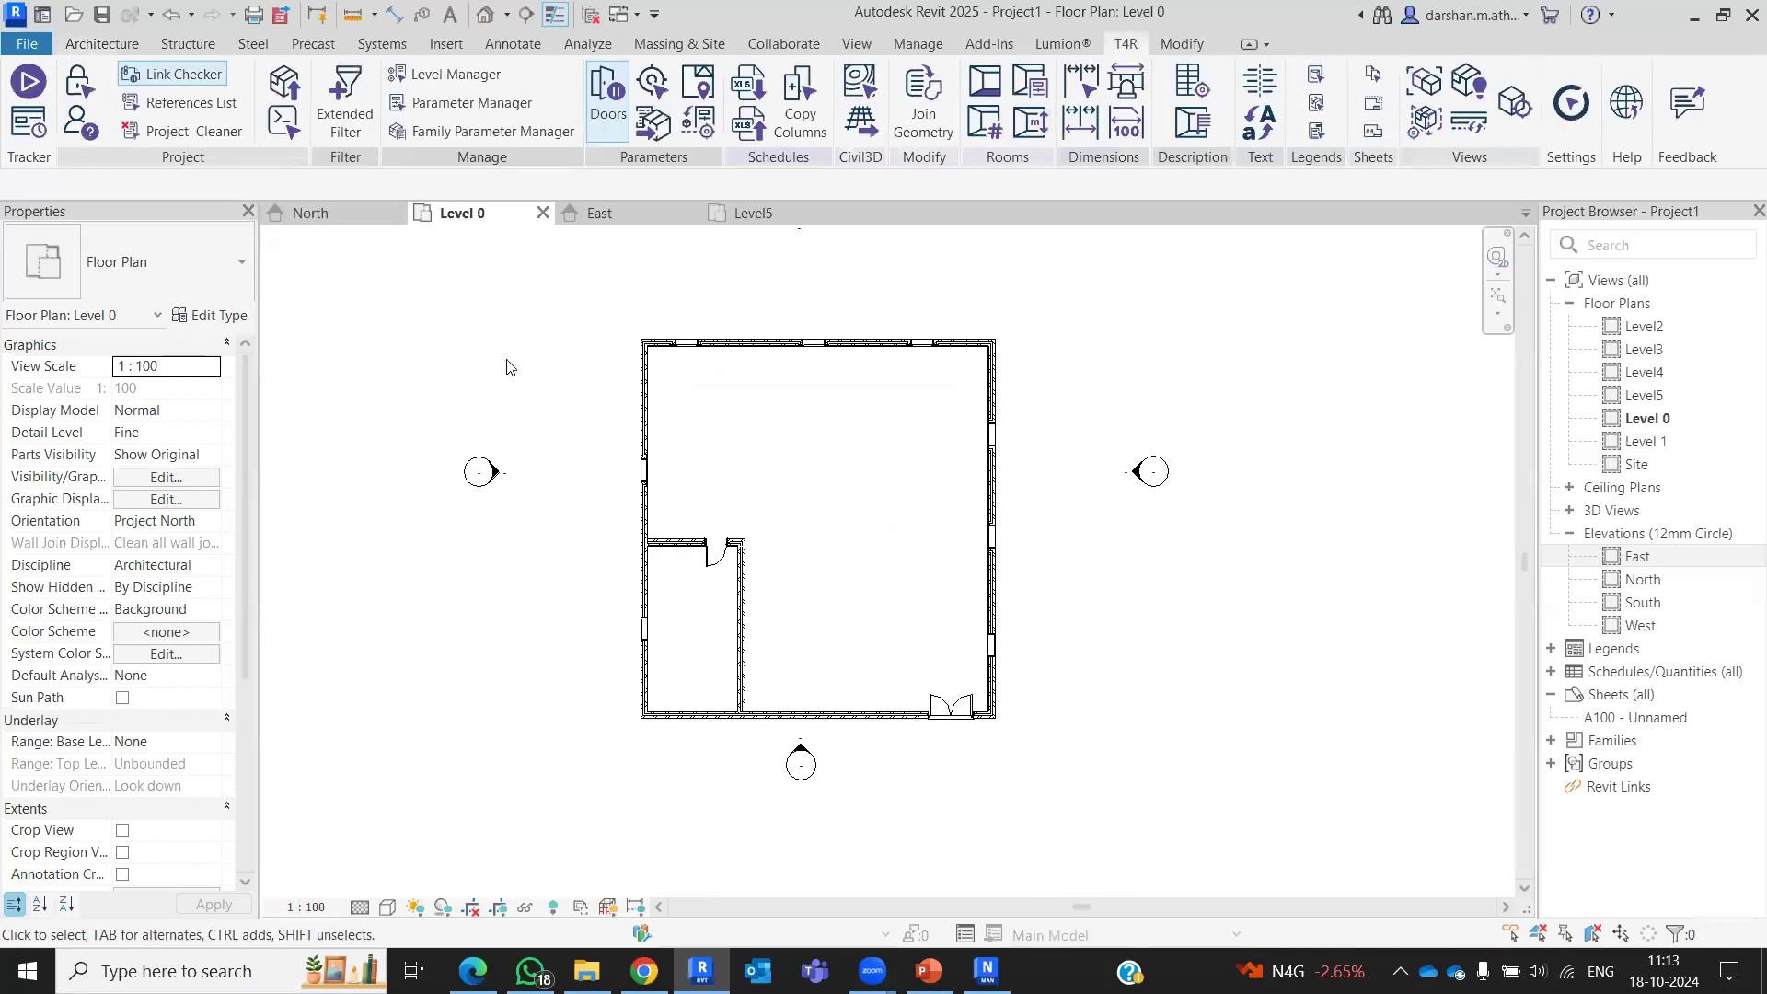
scroll(846, 494, "down", 1)
middle_click_drag(846, 494, 941, 523)
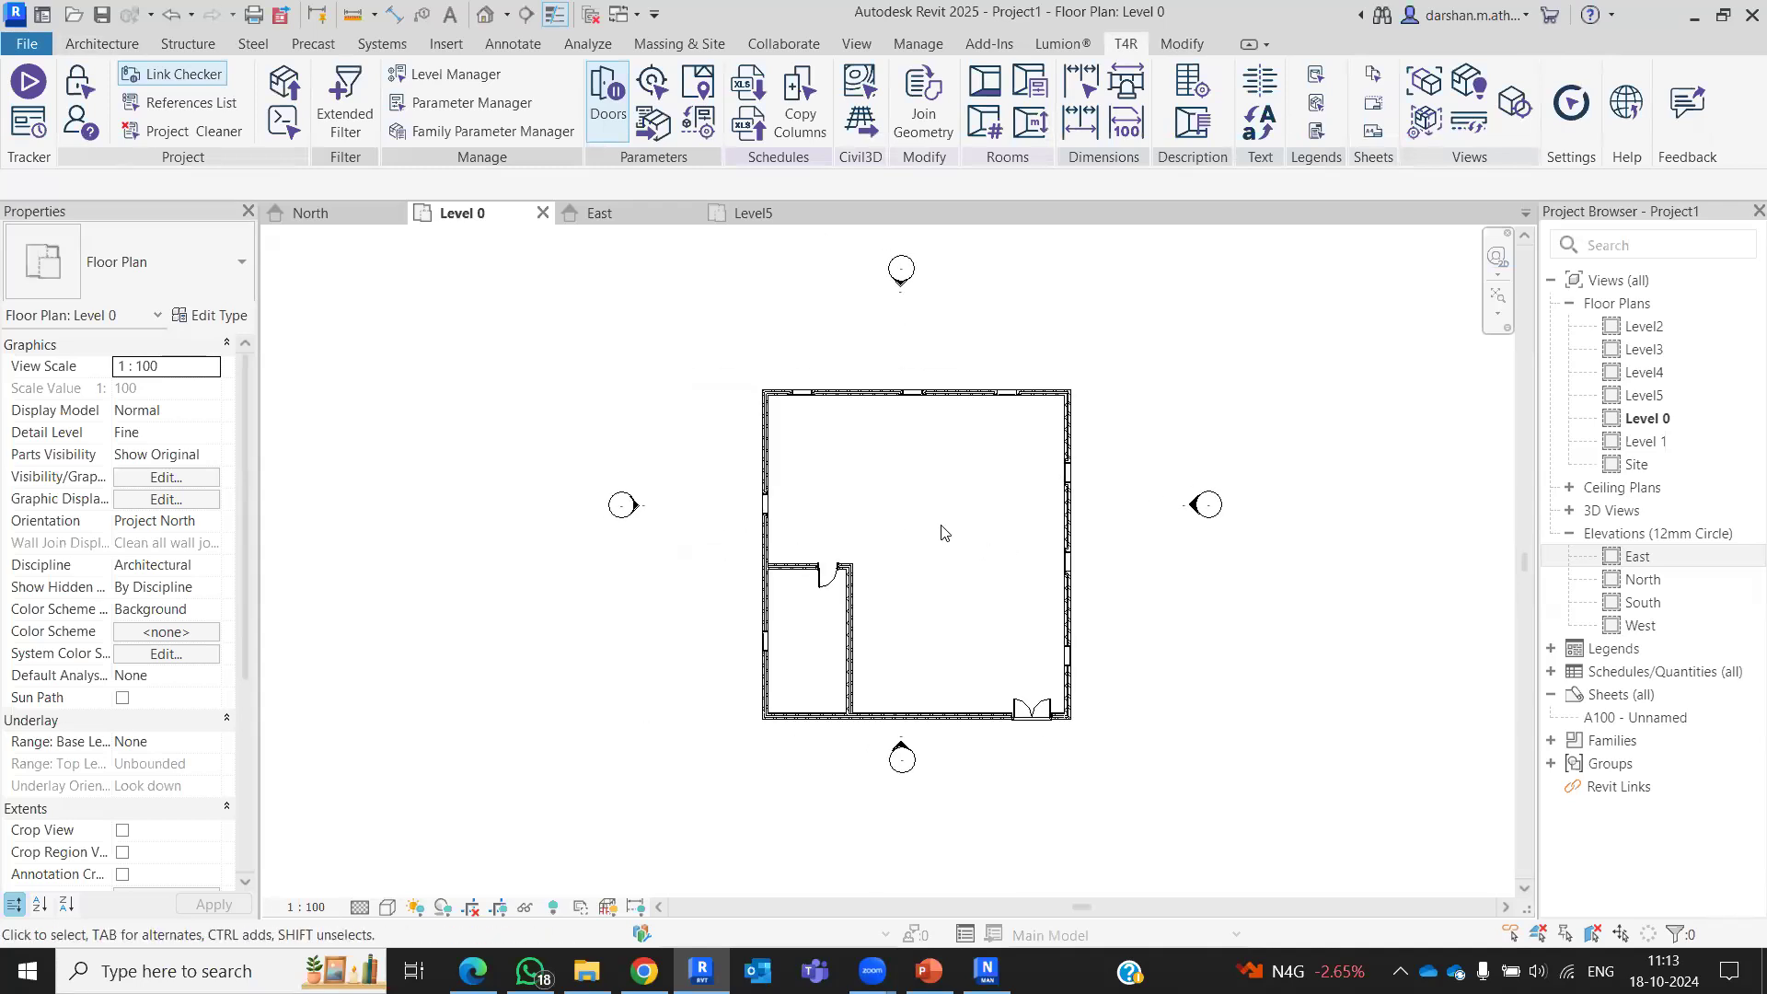
Step: Select the whole floor plan building, filter the selection down to doors only by excluding walls and windows, and clear the selection
middle_click_drag(897, 532, 821, 579)
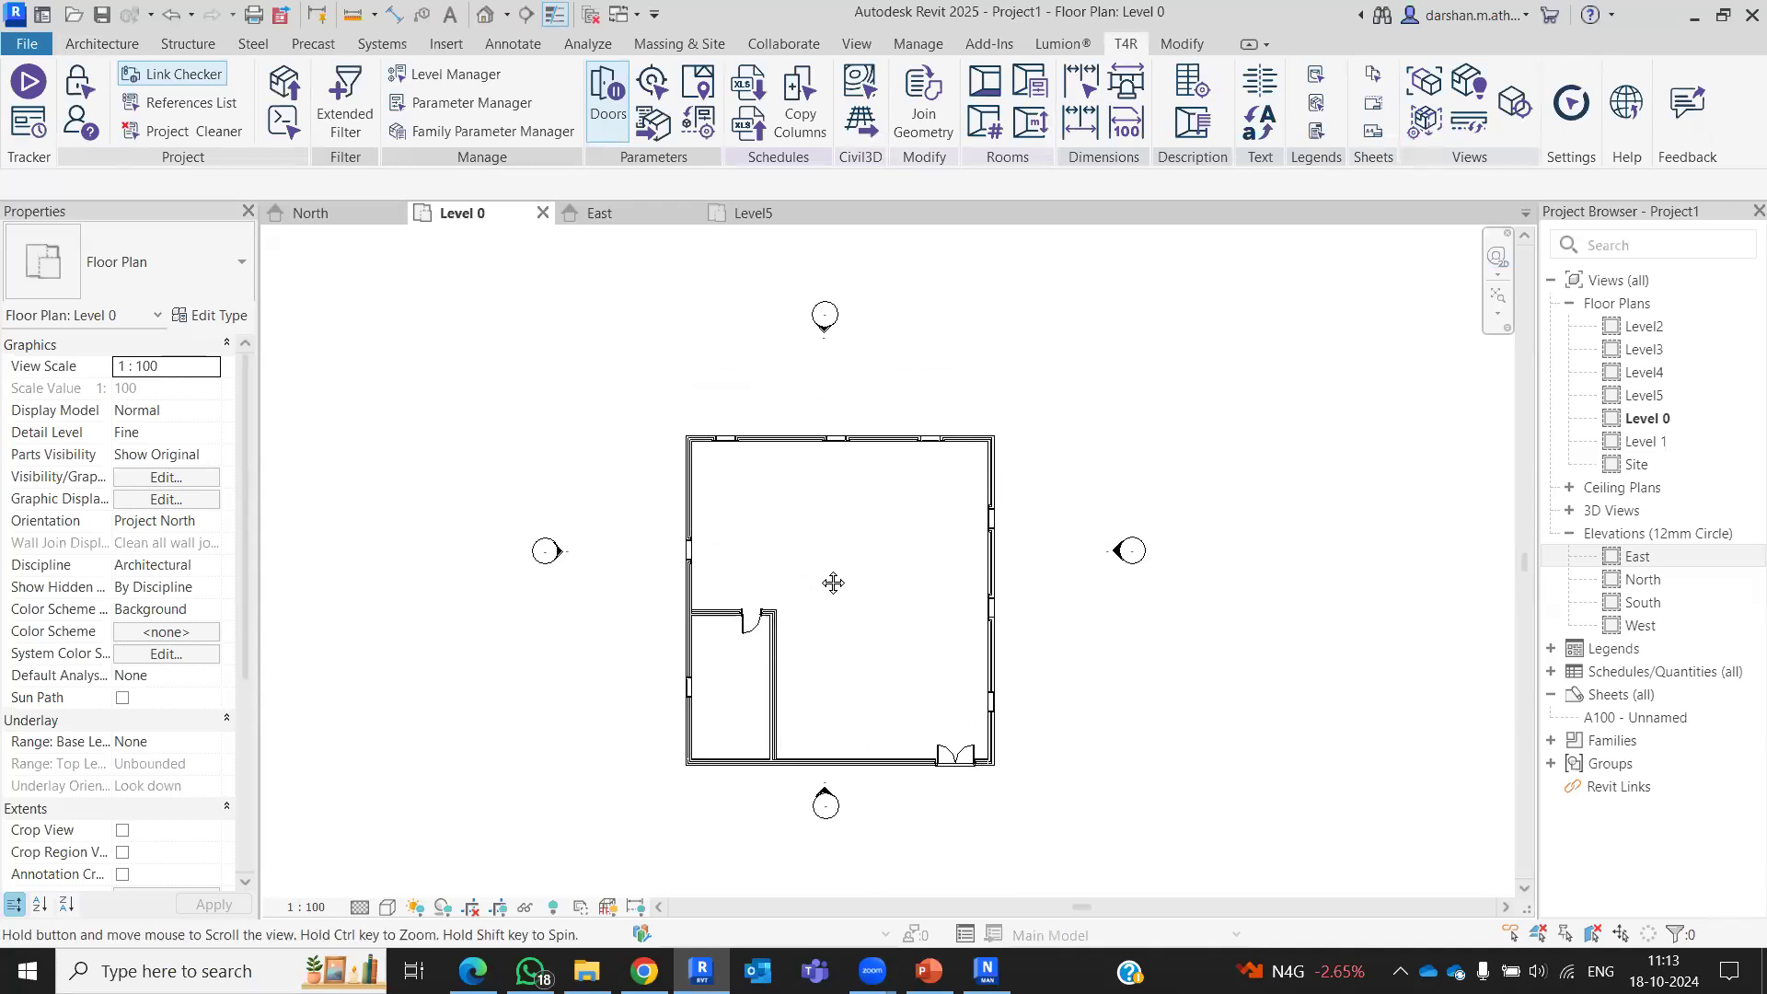
left_click_drag(635, 365, 1027, 739)
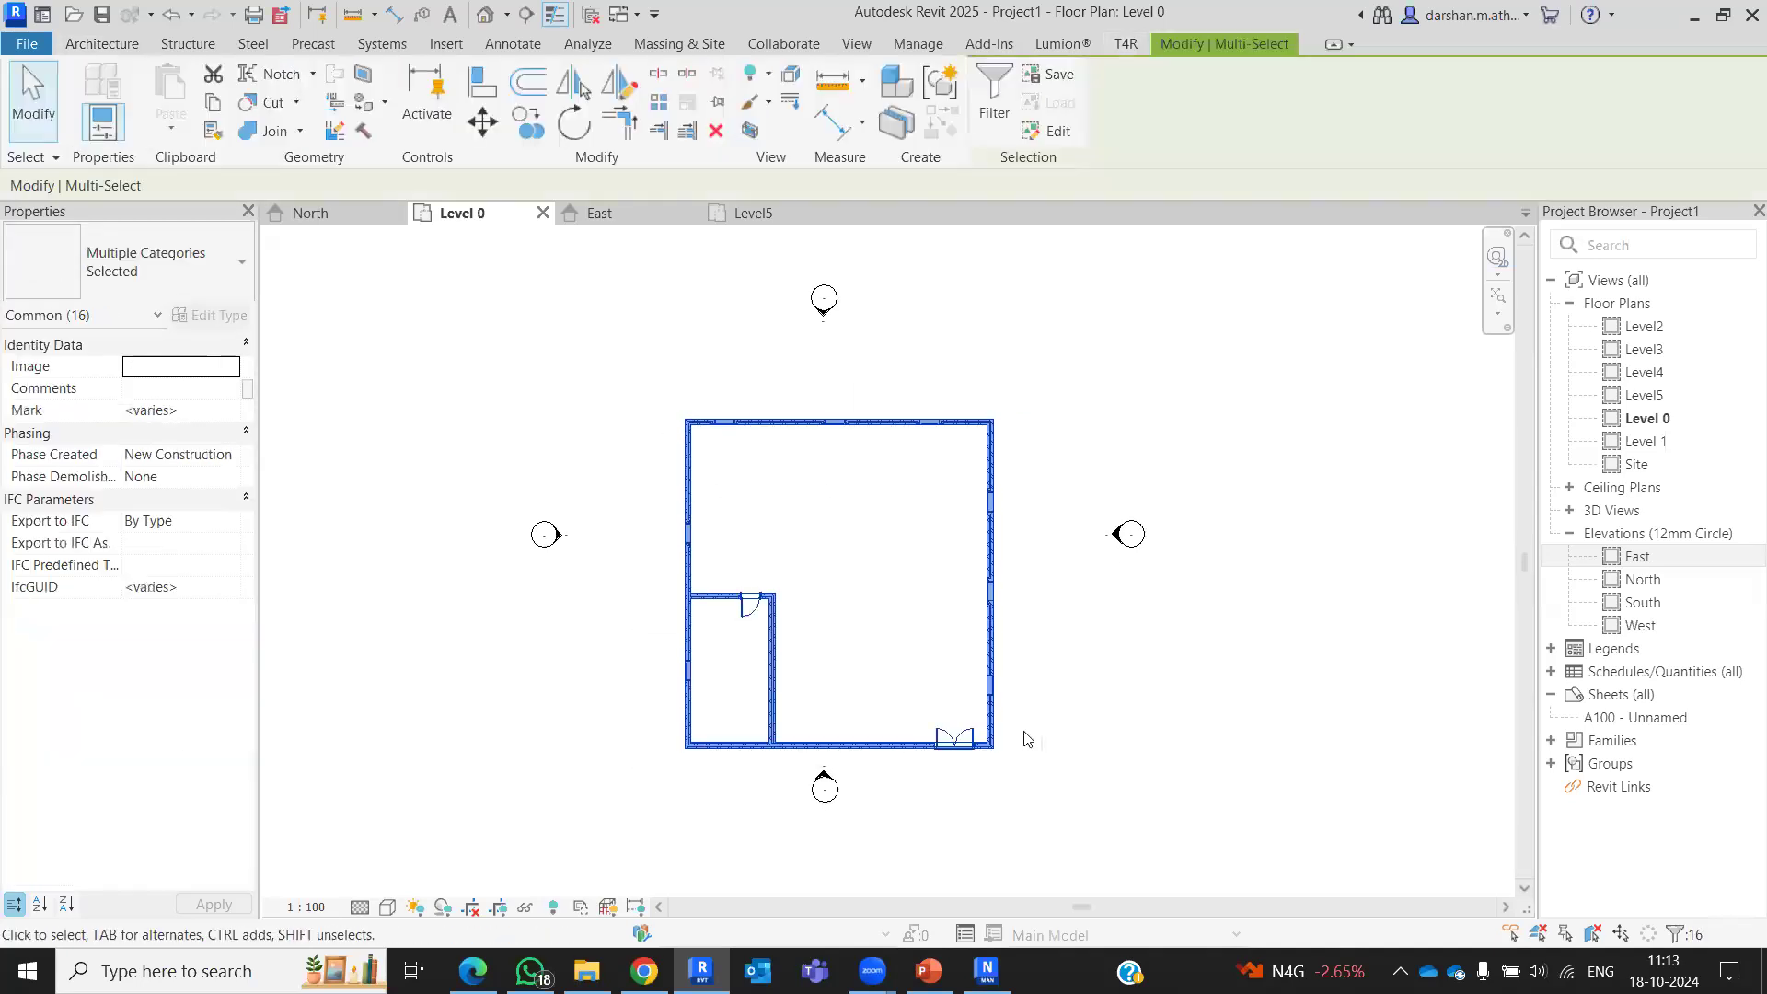
left_click(992, 102)
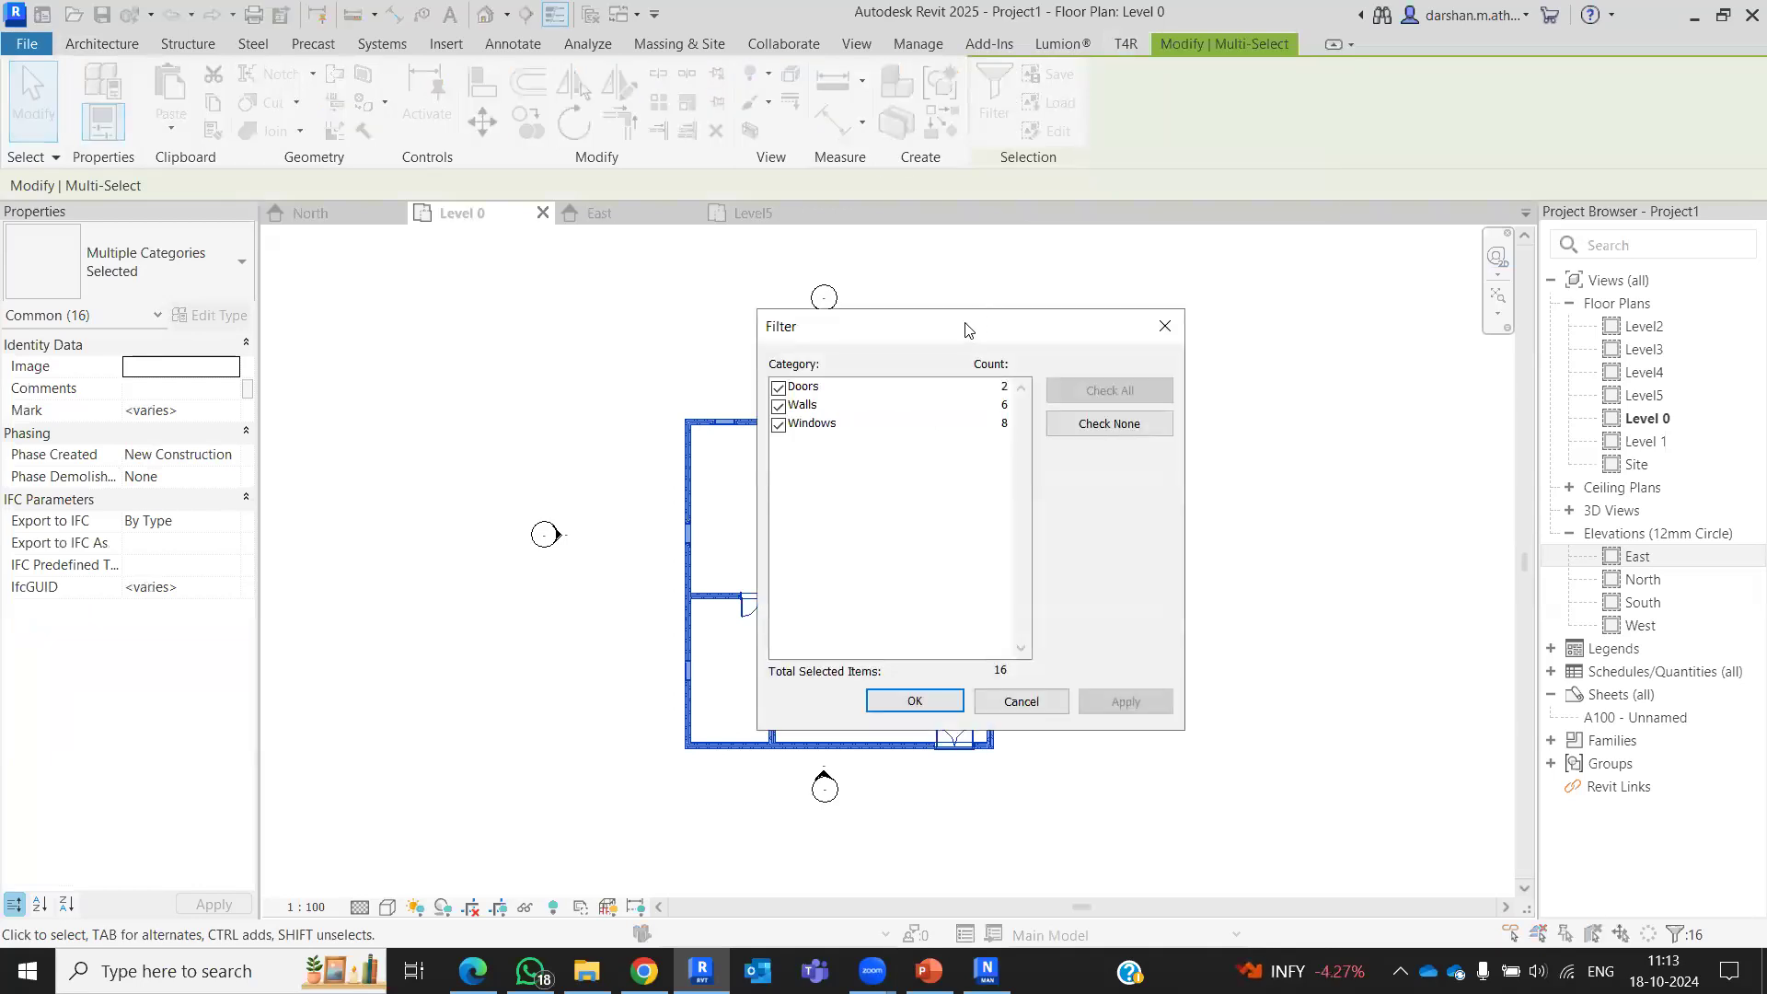
left_click_drag(967, 329, 1292, 252)
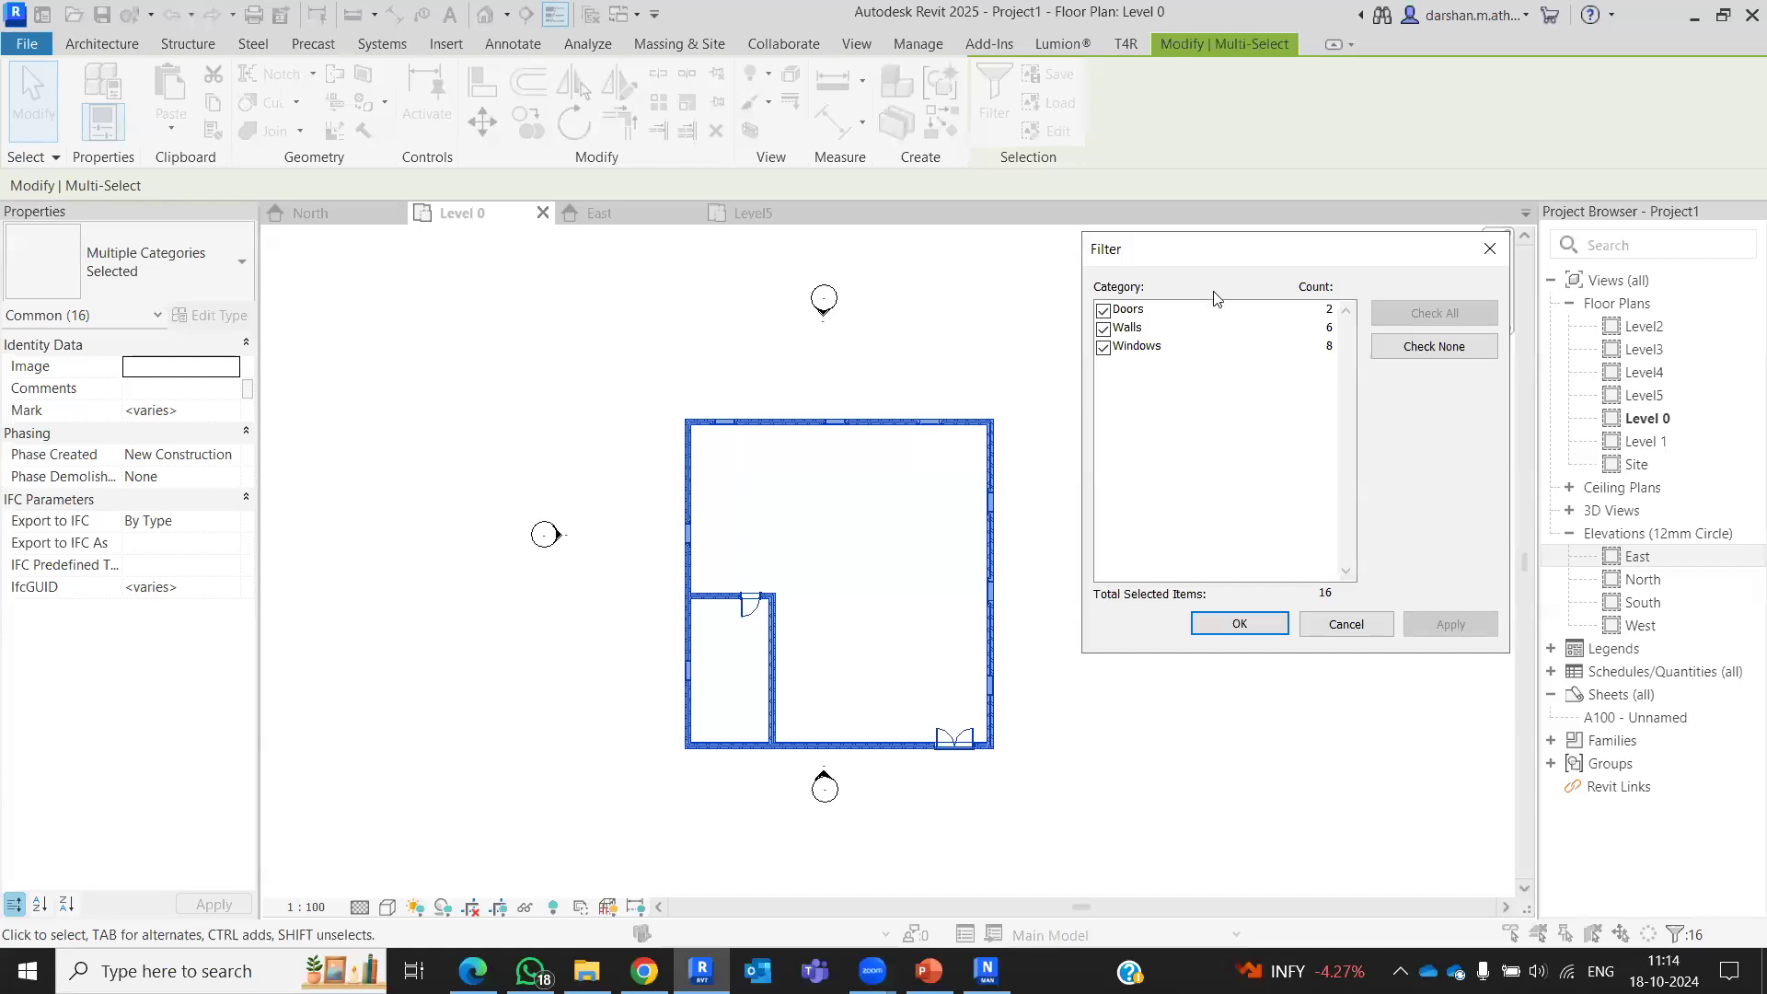
left_click(1104, 347)
left_click(1103, 329)
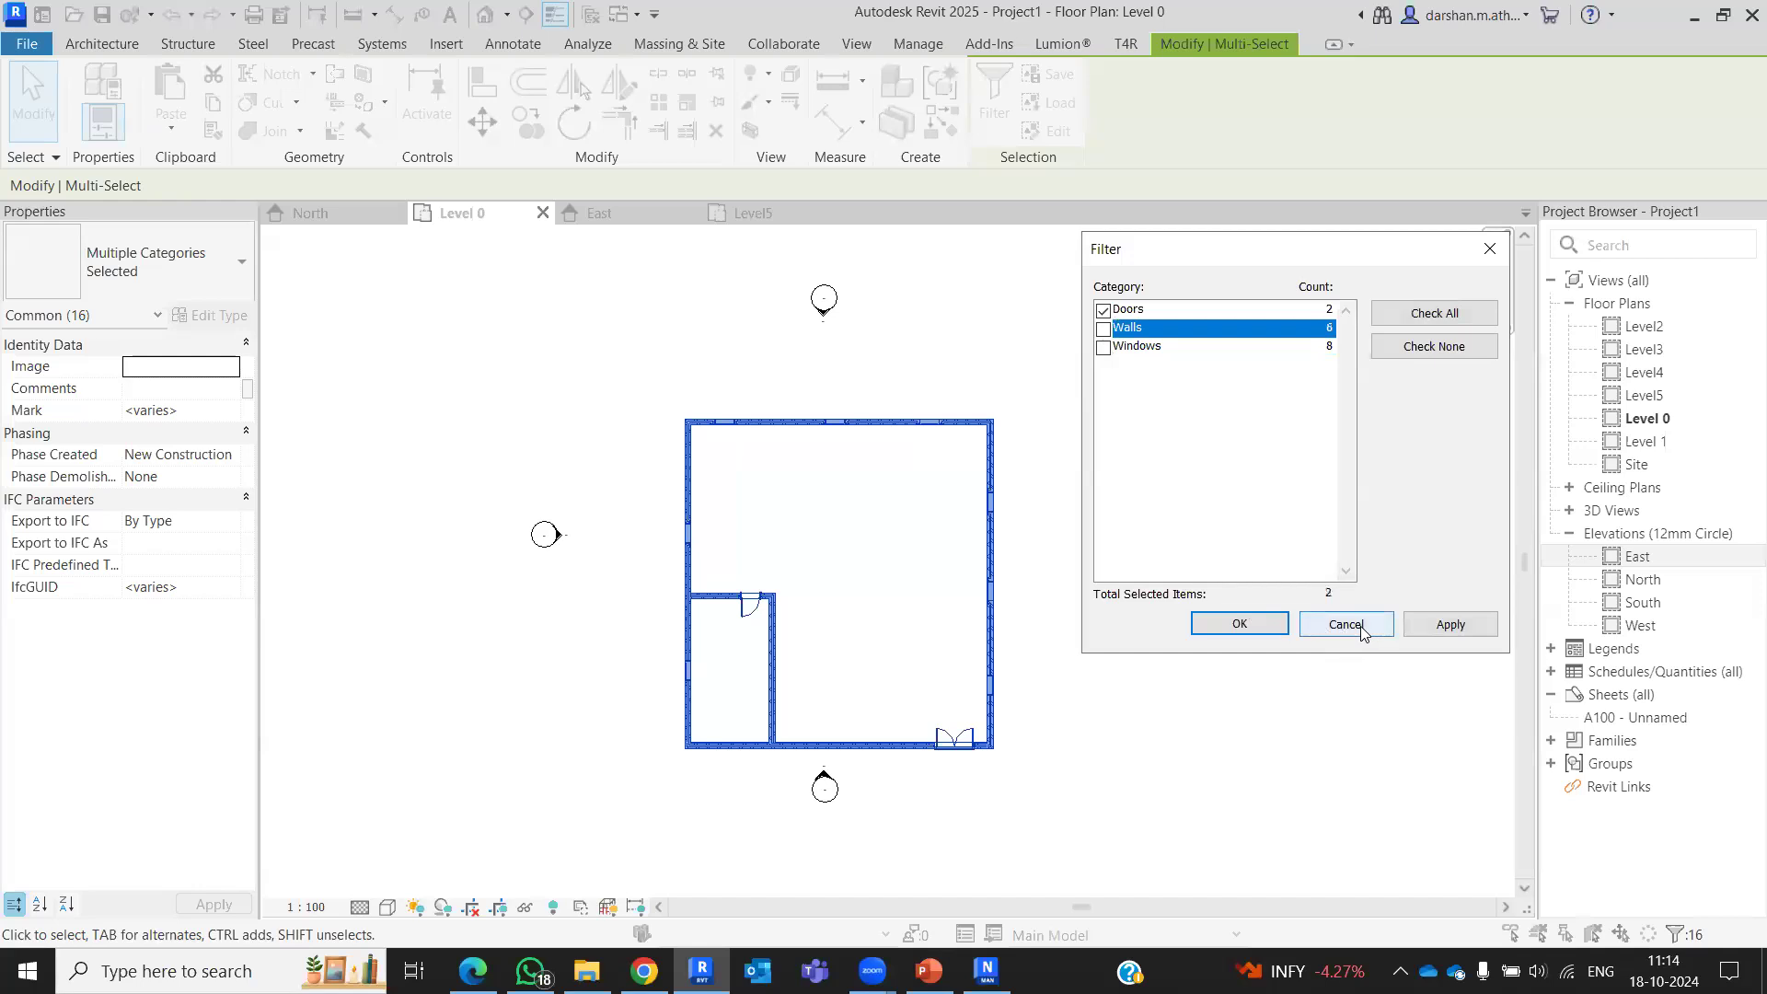
left_click(1452, 625)
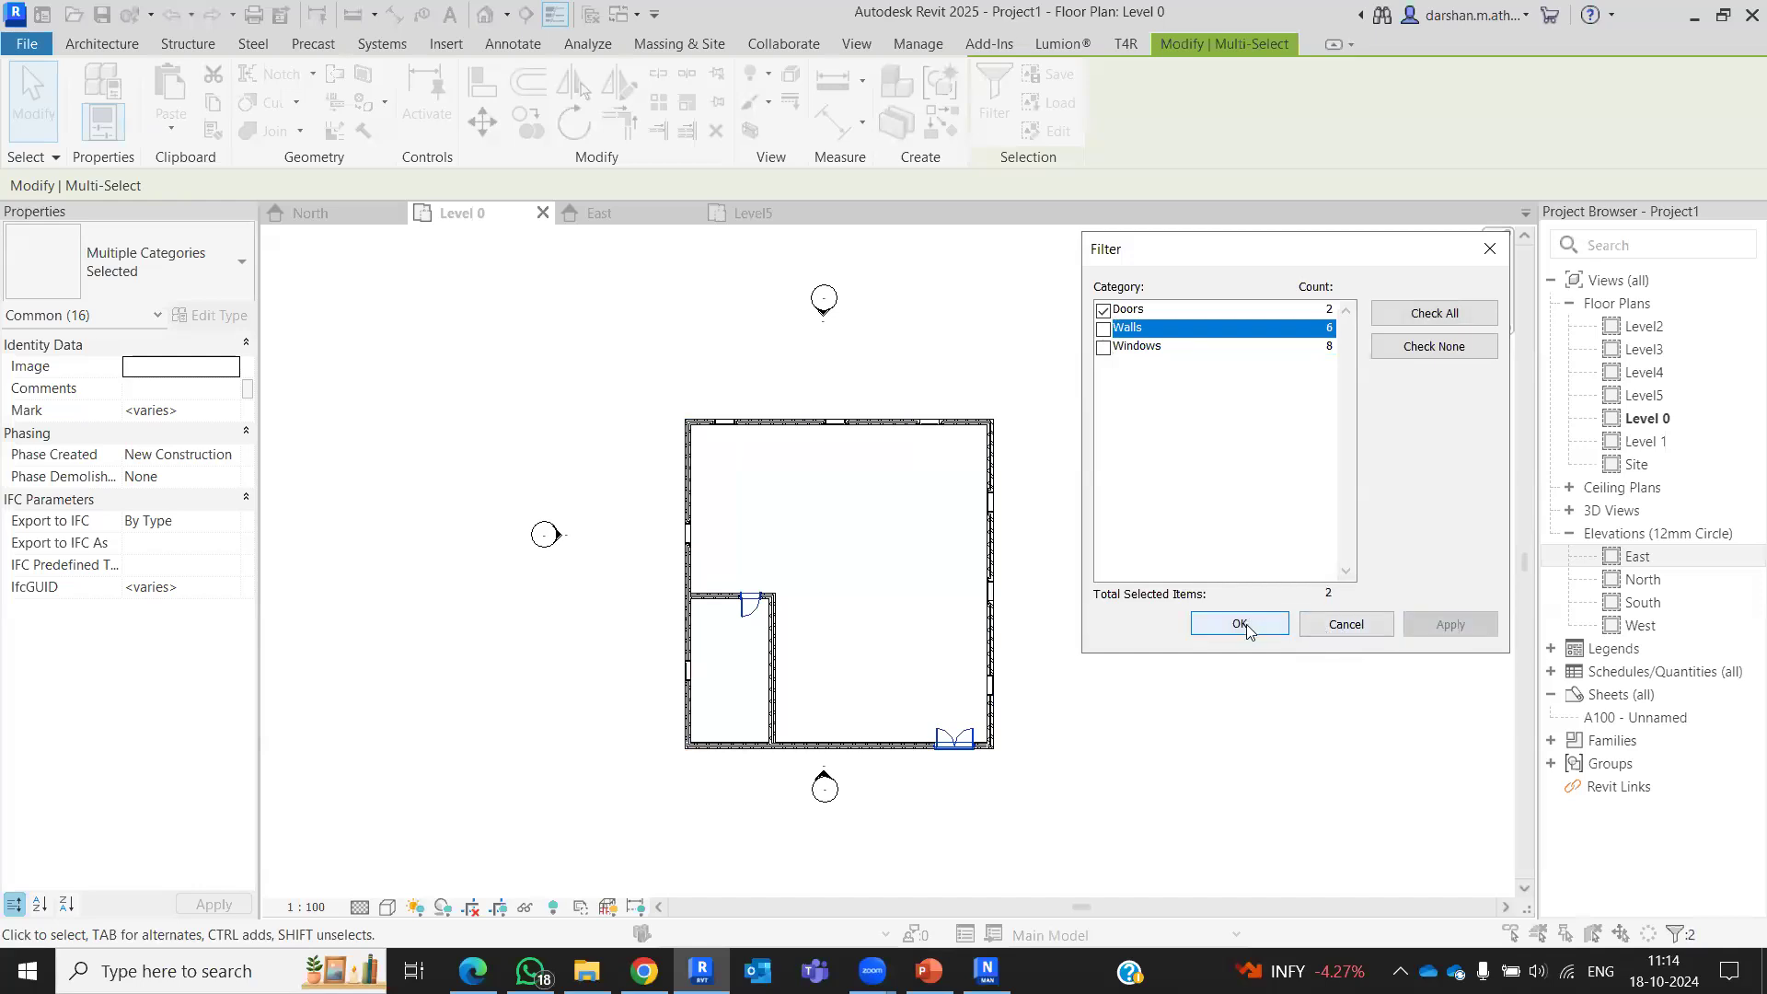
left_click(1239, 624)
middle_click_drag(1144, 624, 1124, 565)
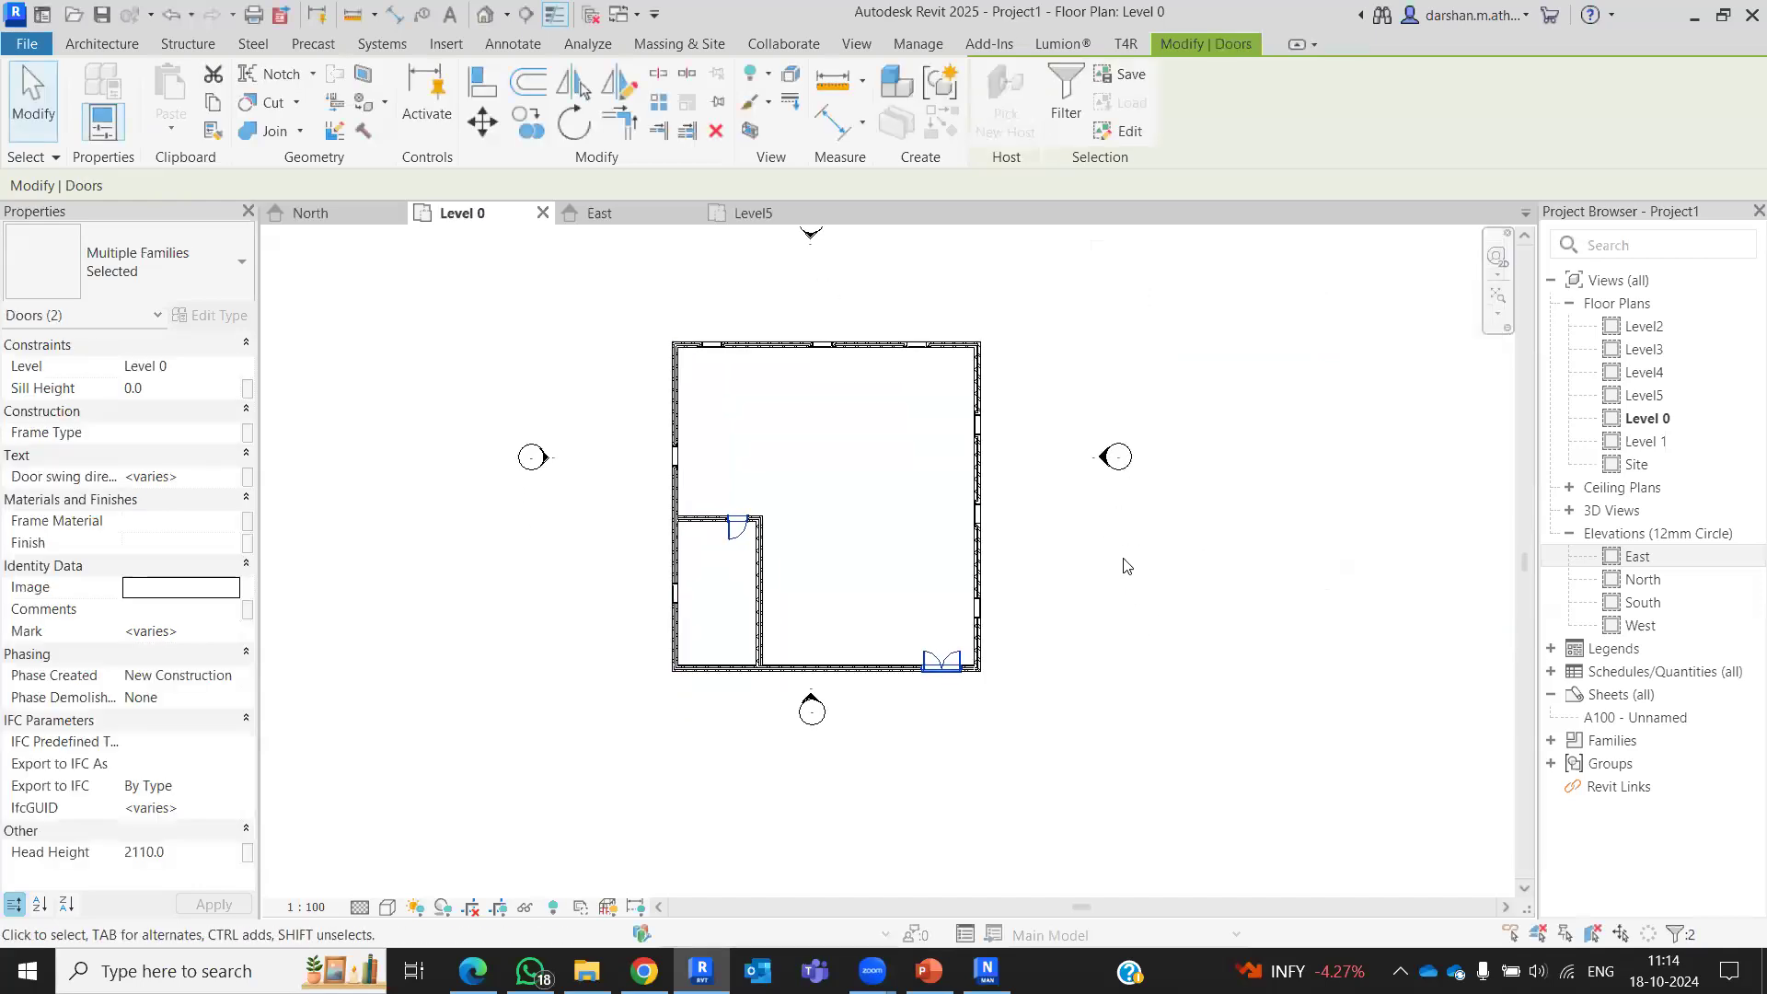
key("Escape")
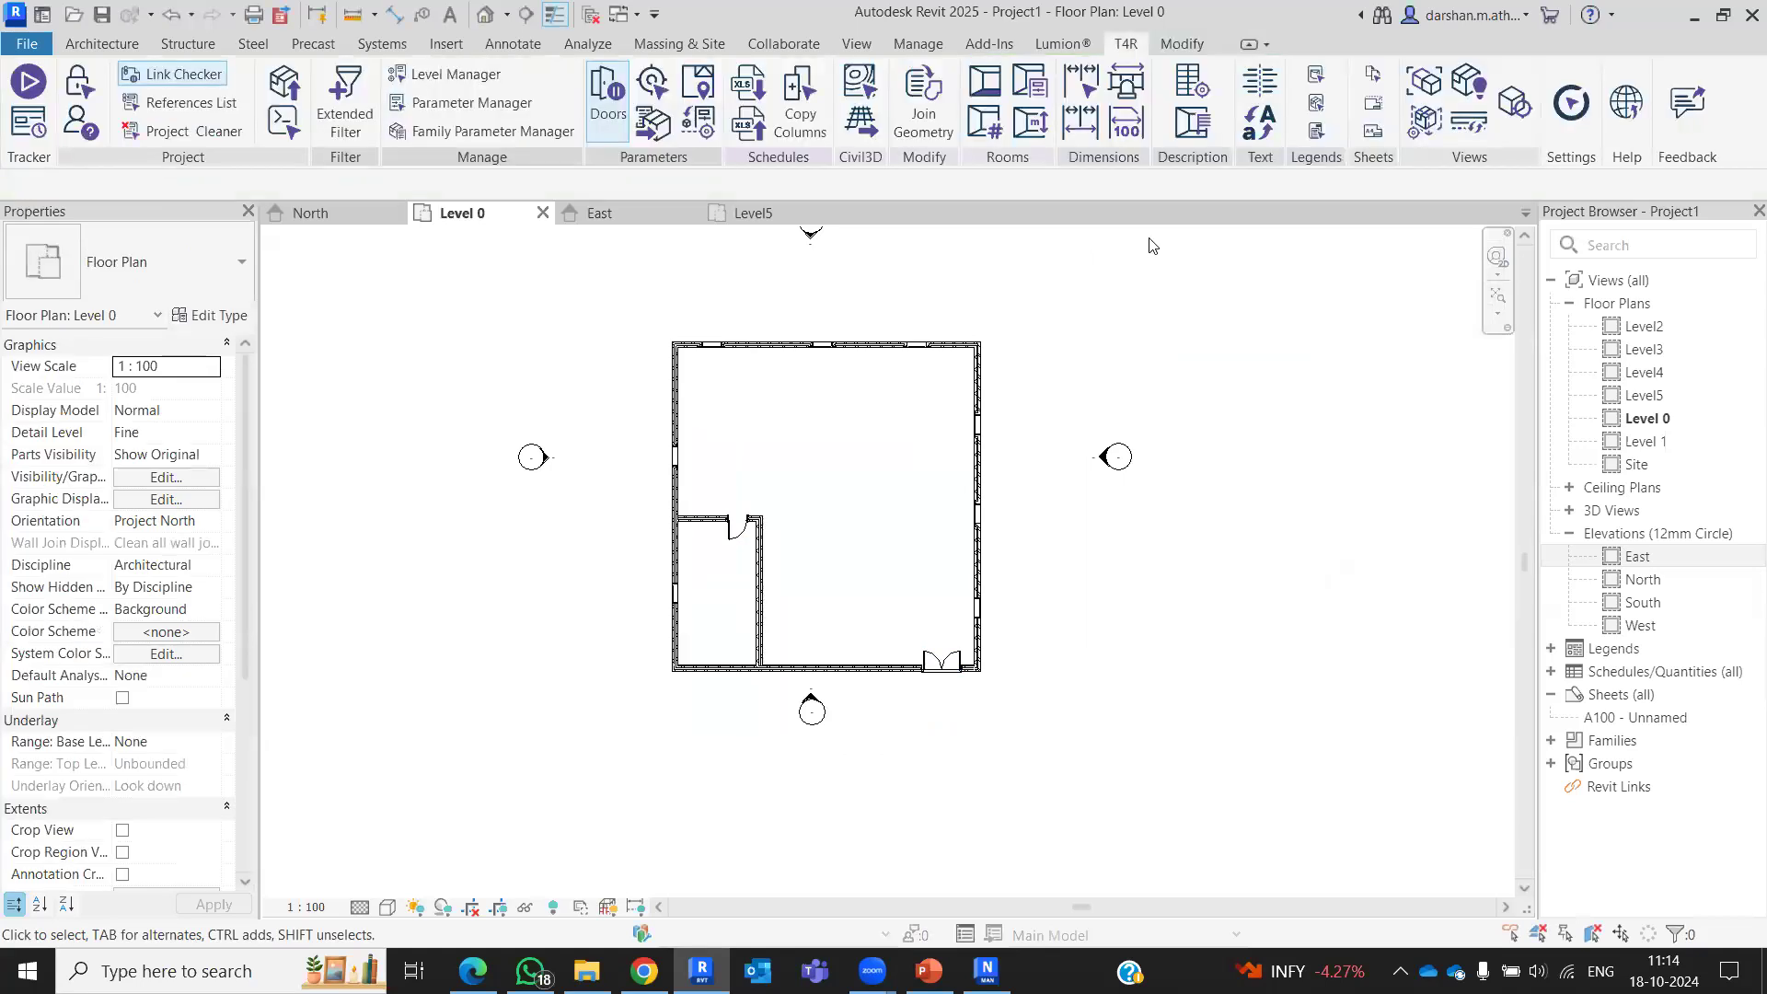
Step: Open the T4R Extended Filter, list the current view's elements by category, and include the Doors category
left_click(345, 101)
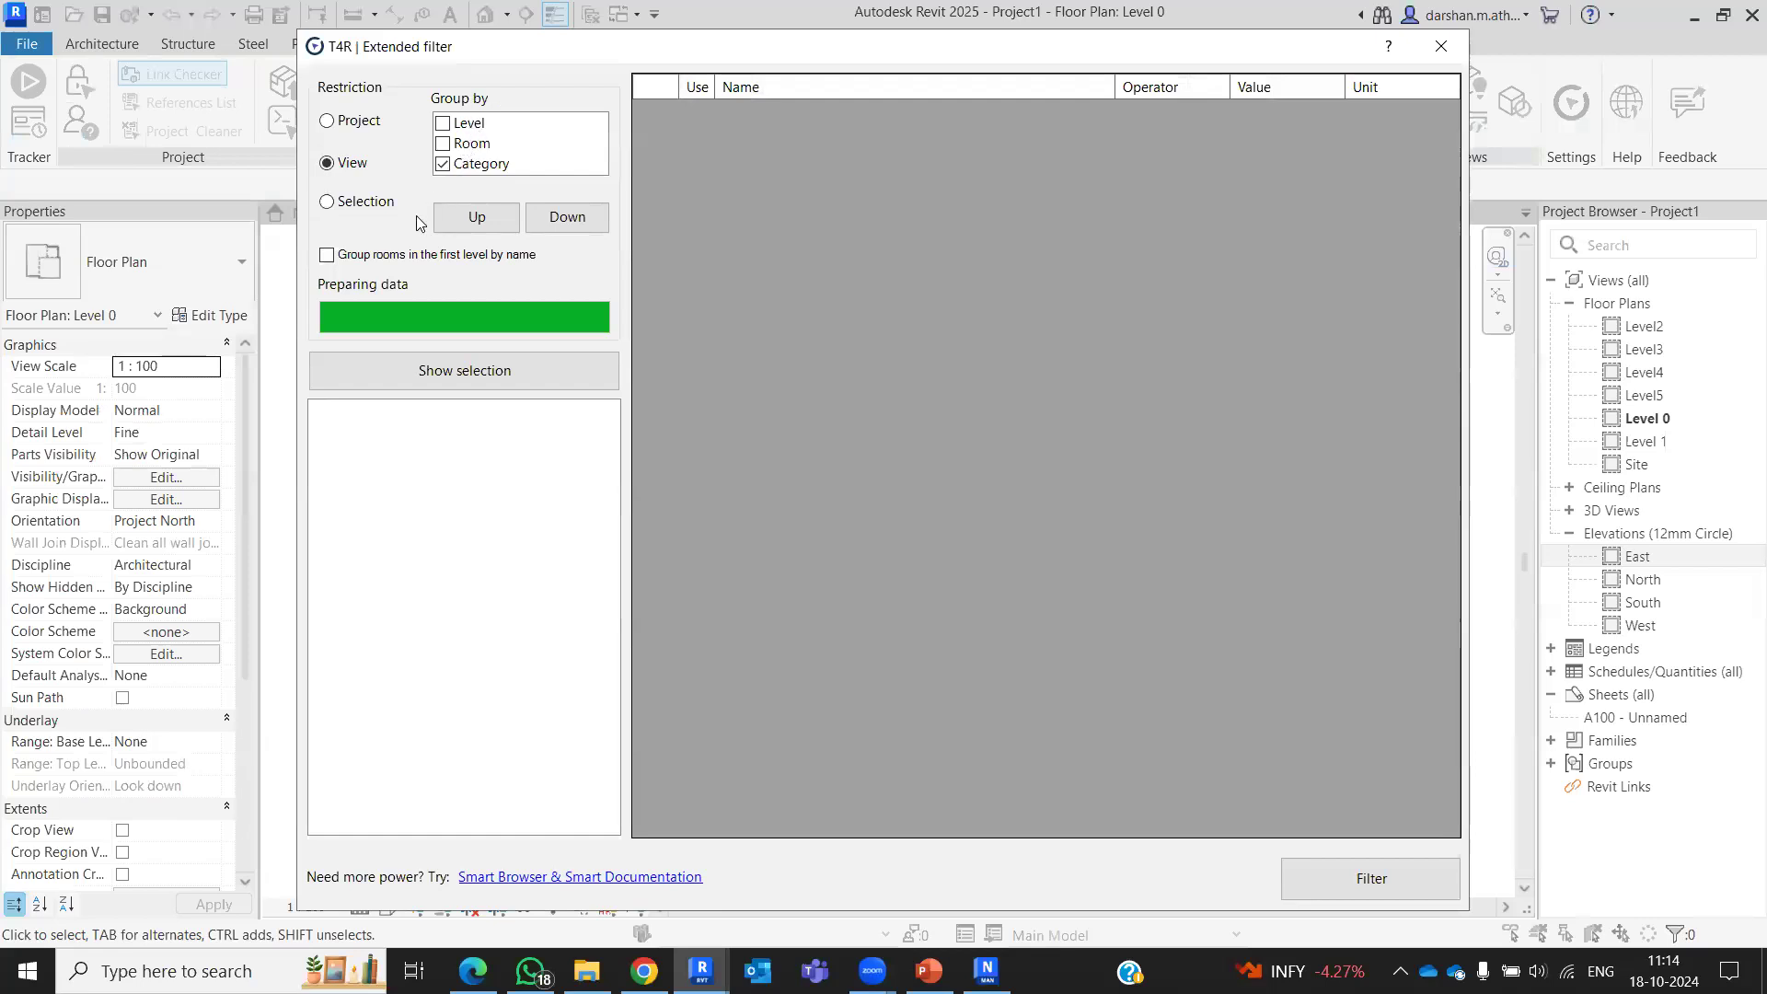
left_click(458, 378)
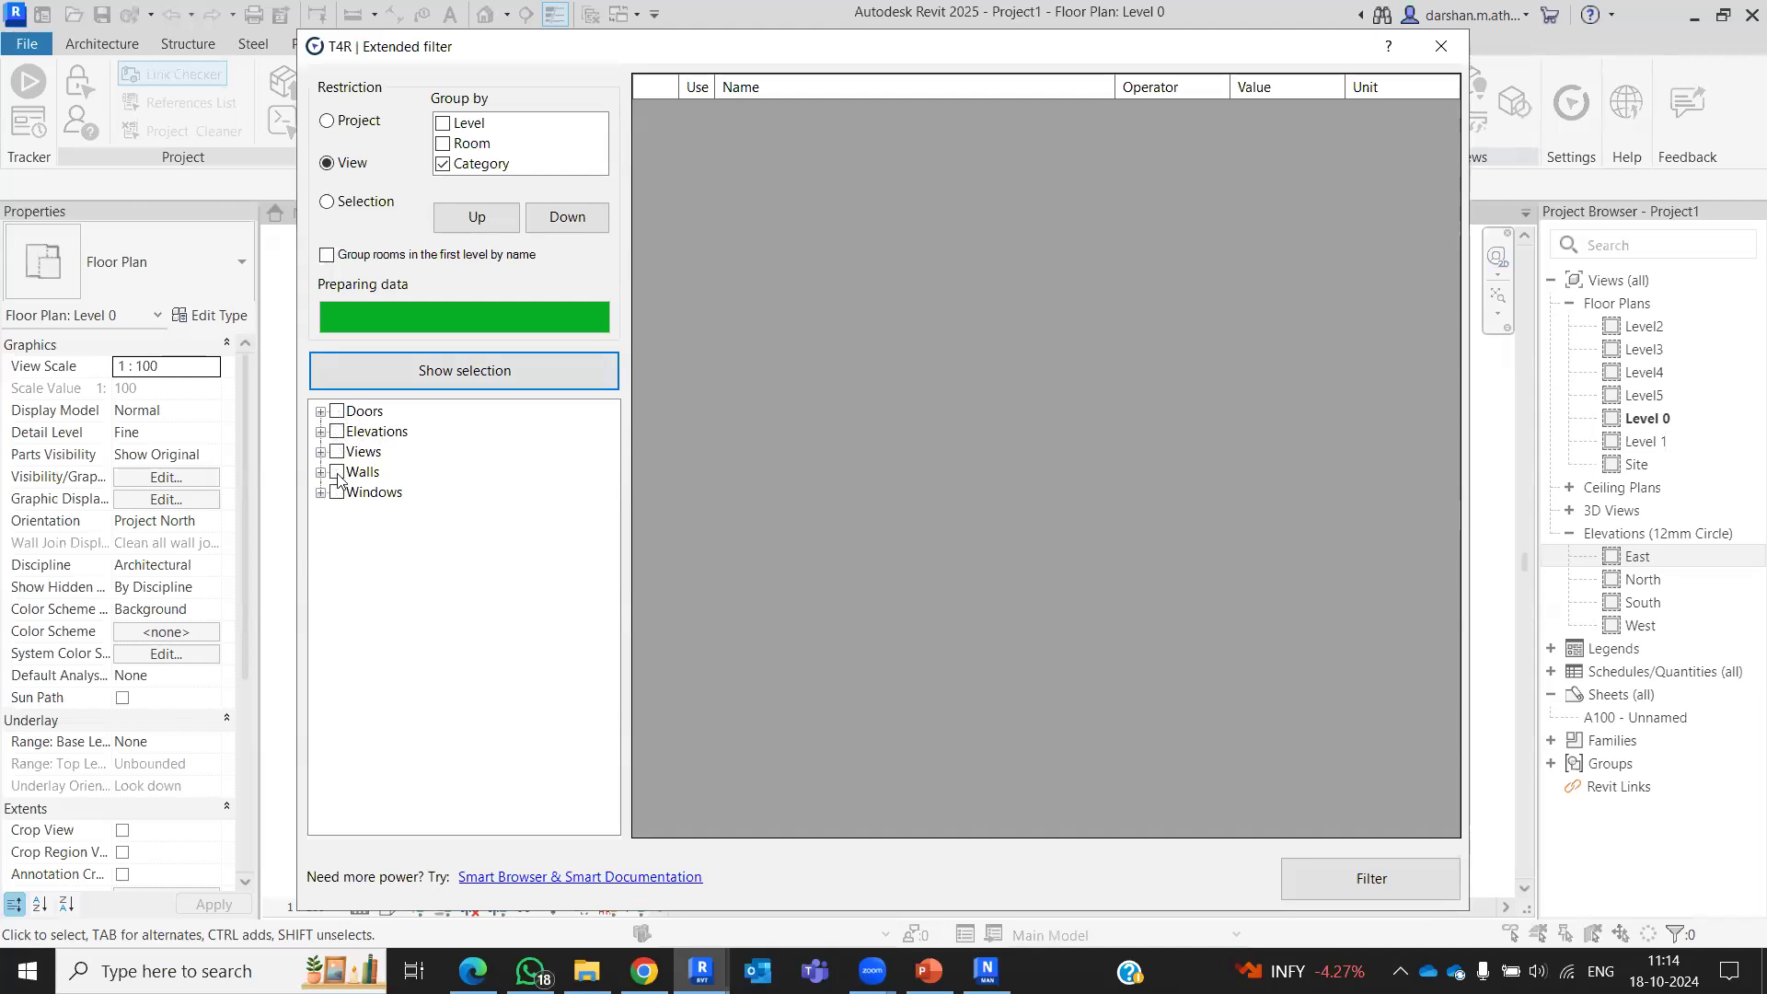
left_click(337, 412)
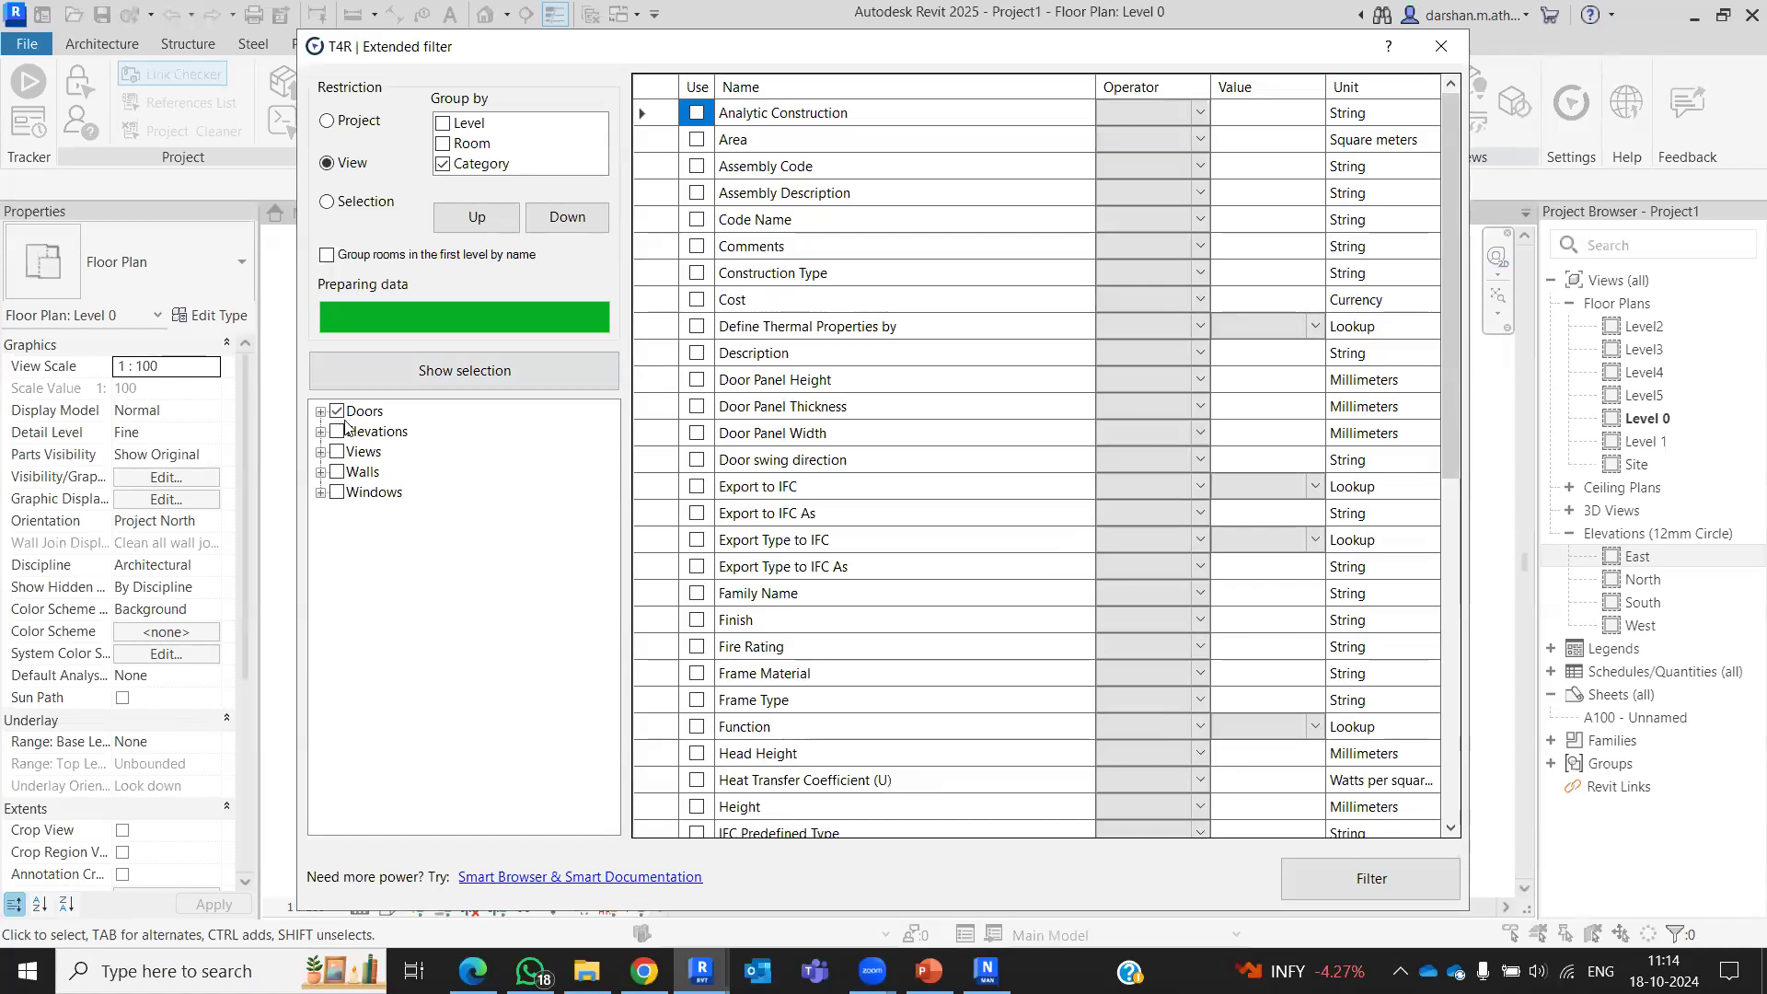
Step: Find the Height parameter among the door filter criteria and set its operator to equal
scroll(936, 351, "down", 5)
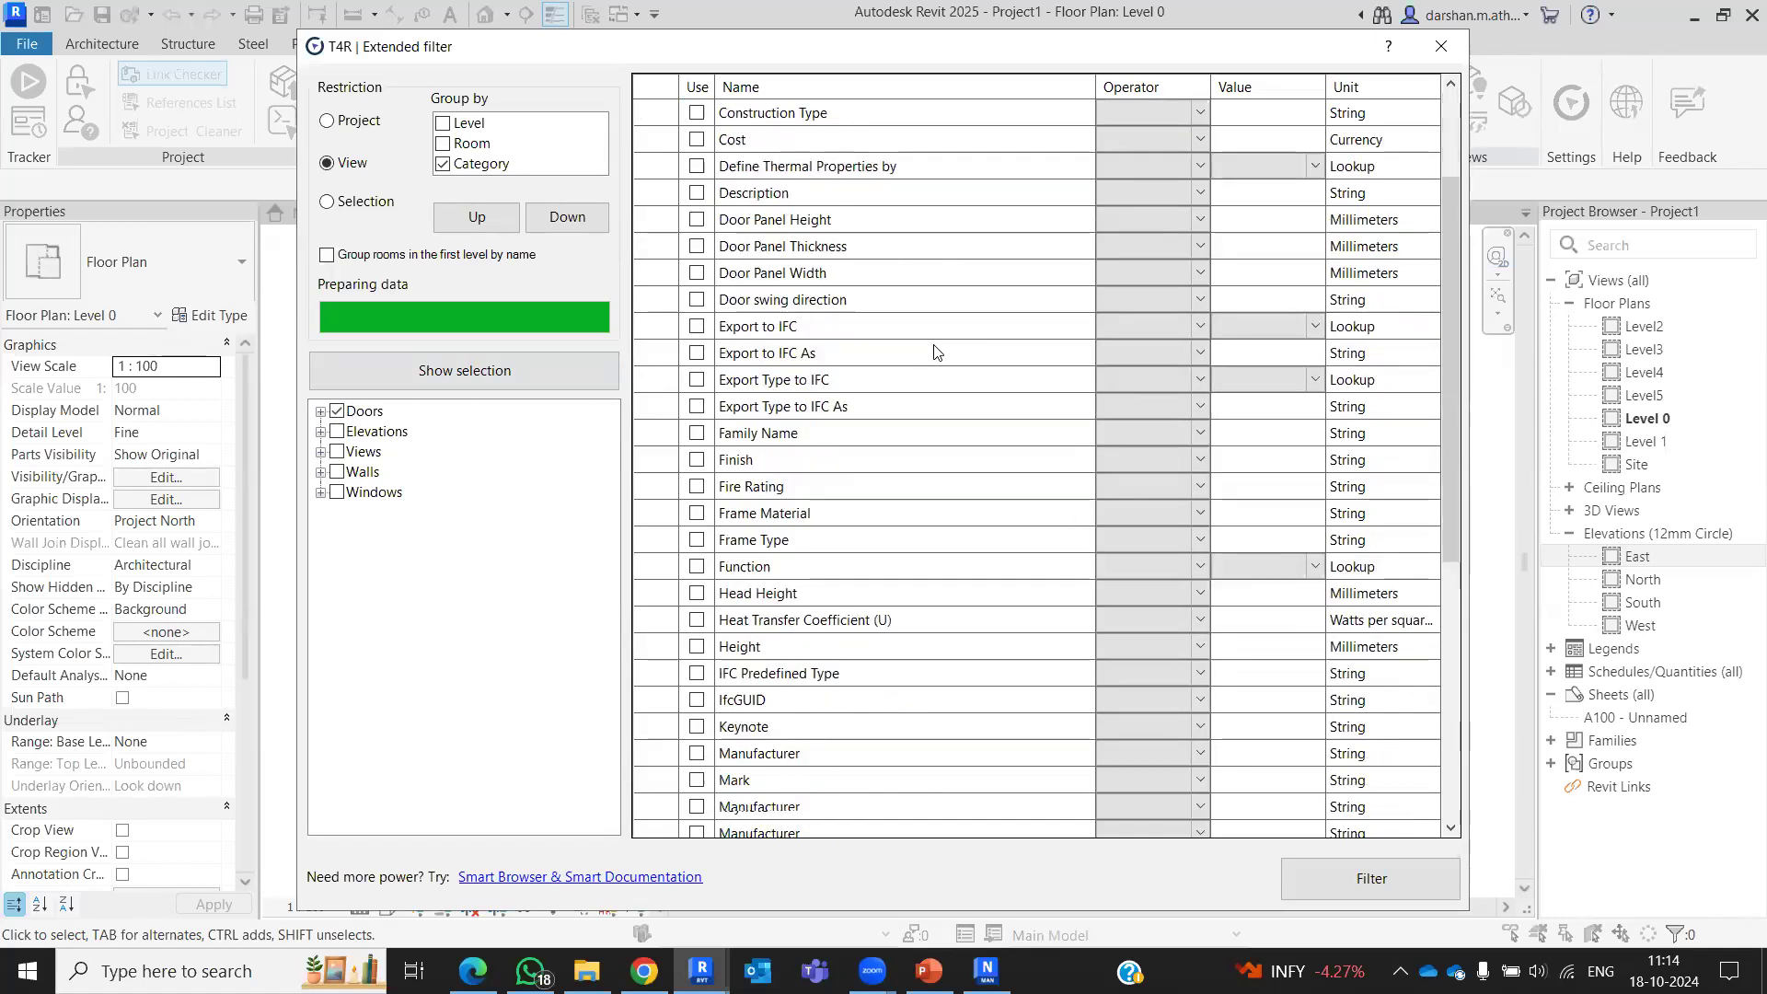
scroll(936, 350, "up", 4)
scroll(936, 351, "up", 1)
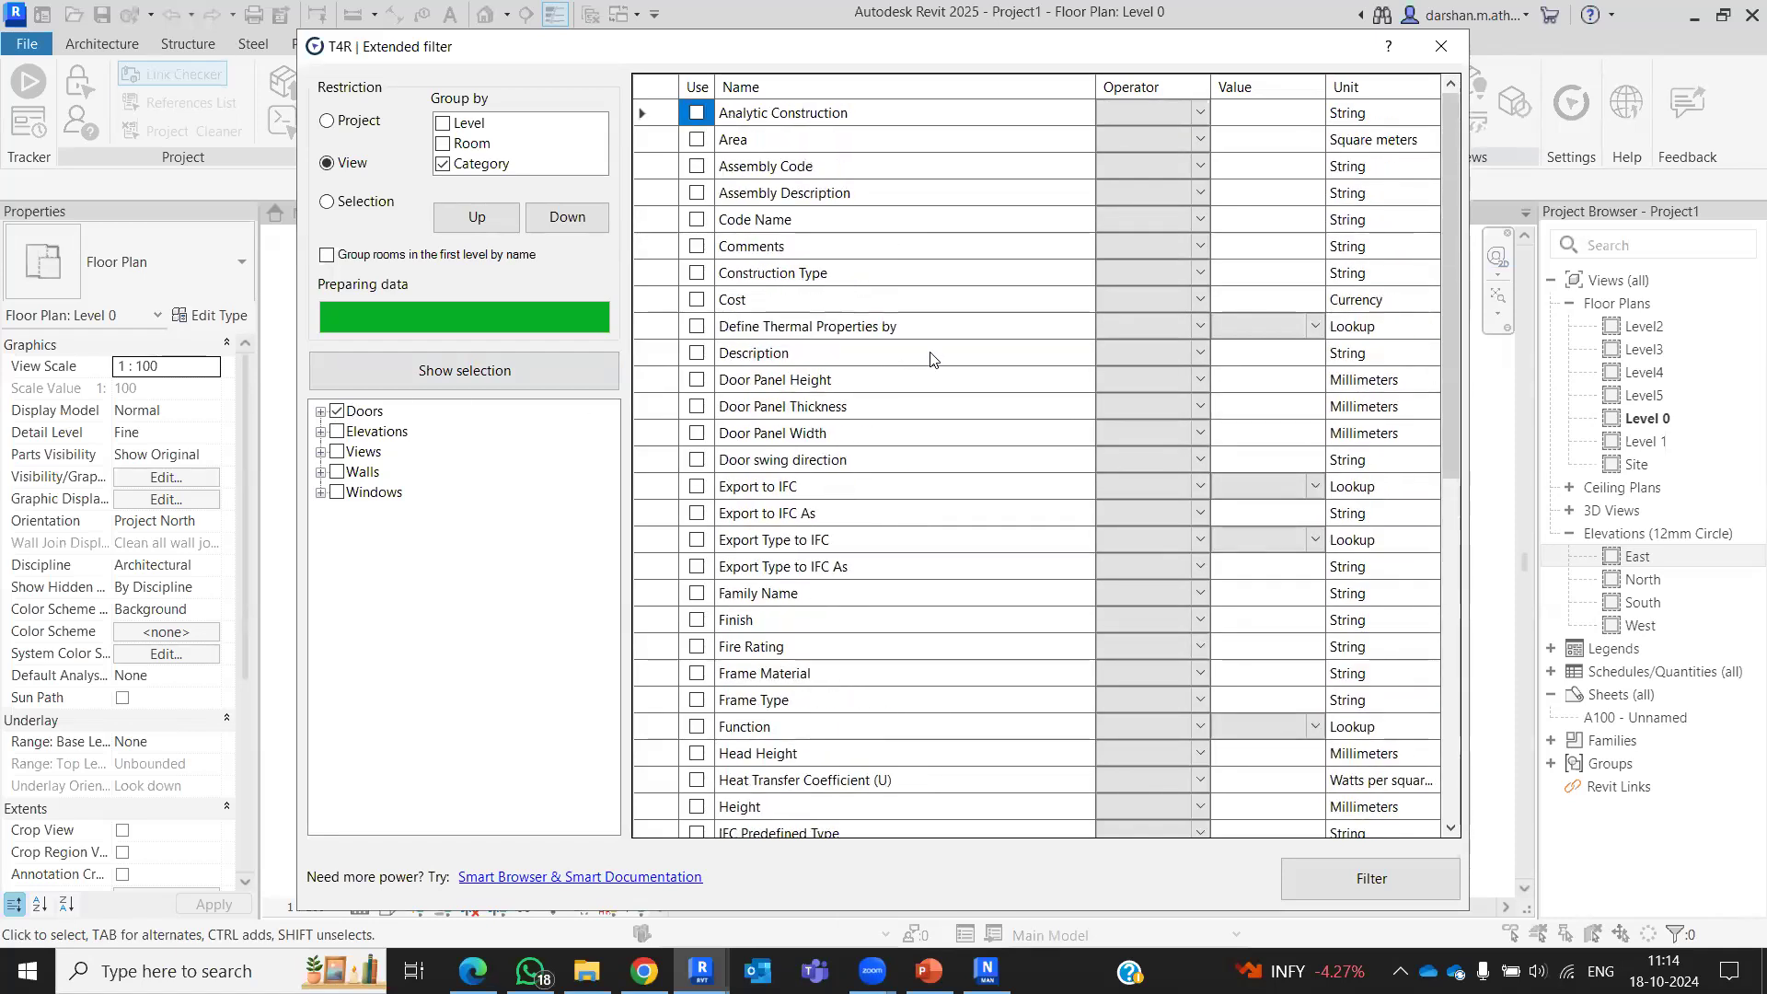
scroll(935, 354, "down", 9)
scroll(934, 359, "up", 8)
scroll(918, 436, "down", 3)
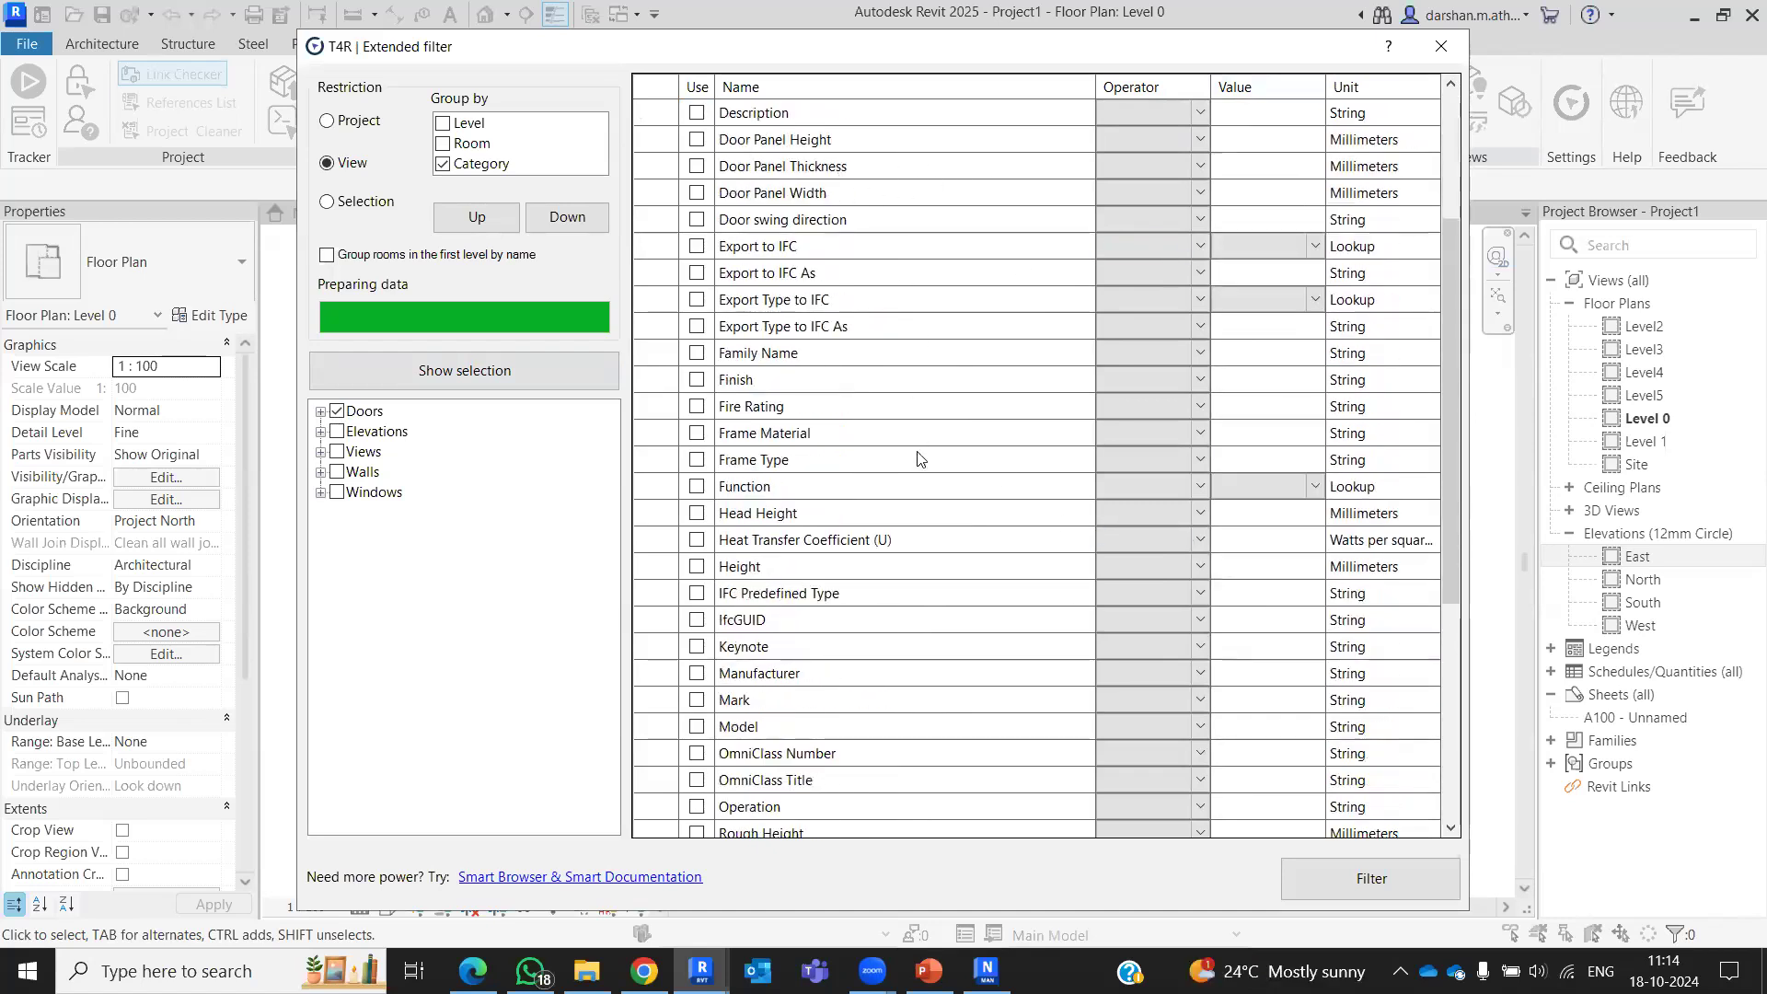
left_click(1182, 566)
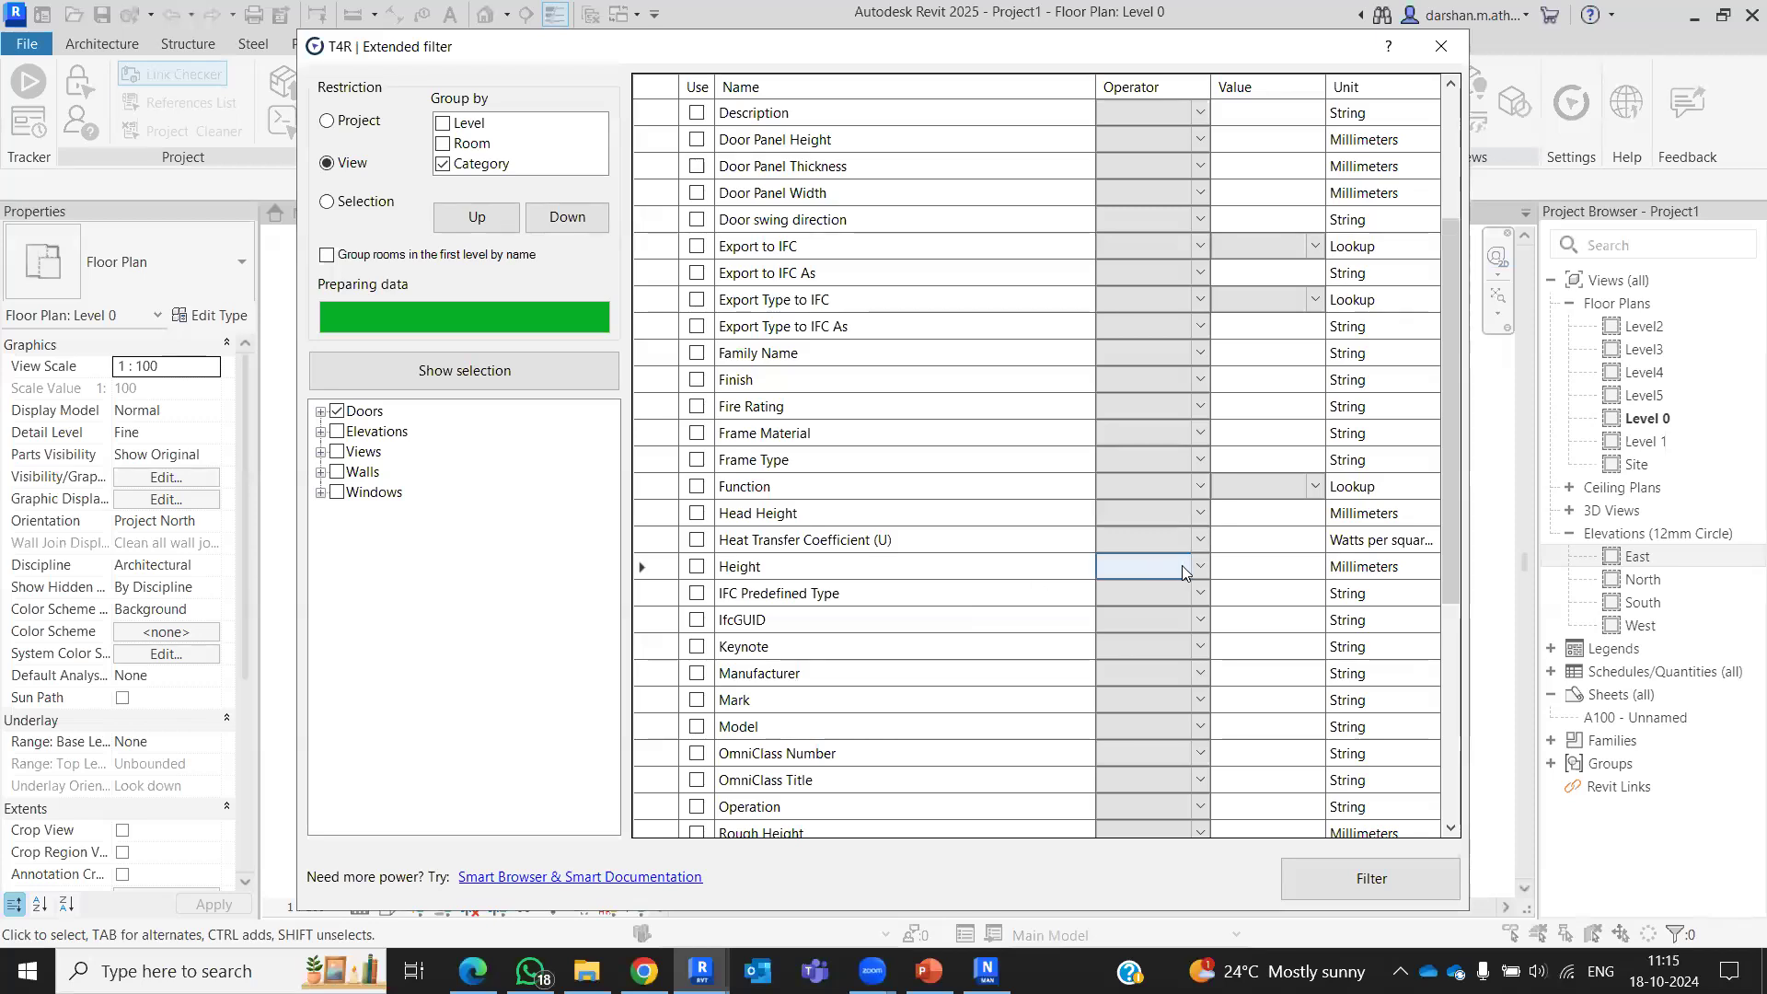
left_click(1180, 569)
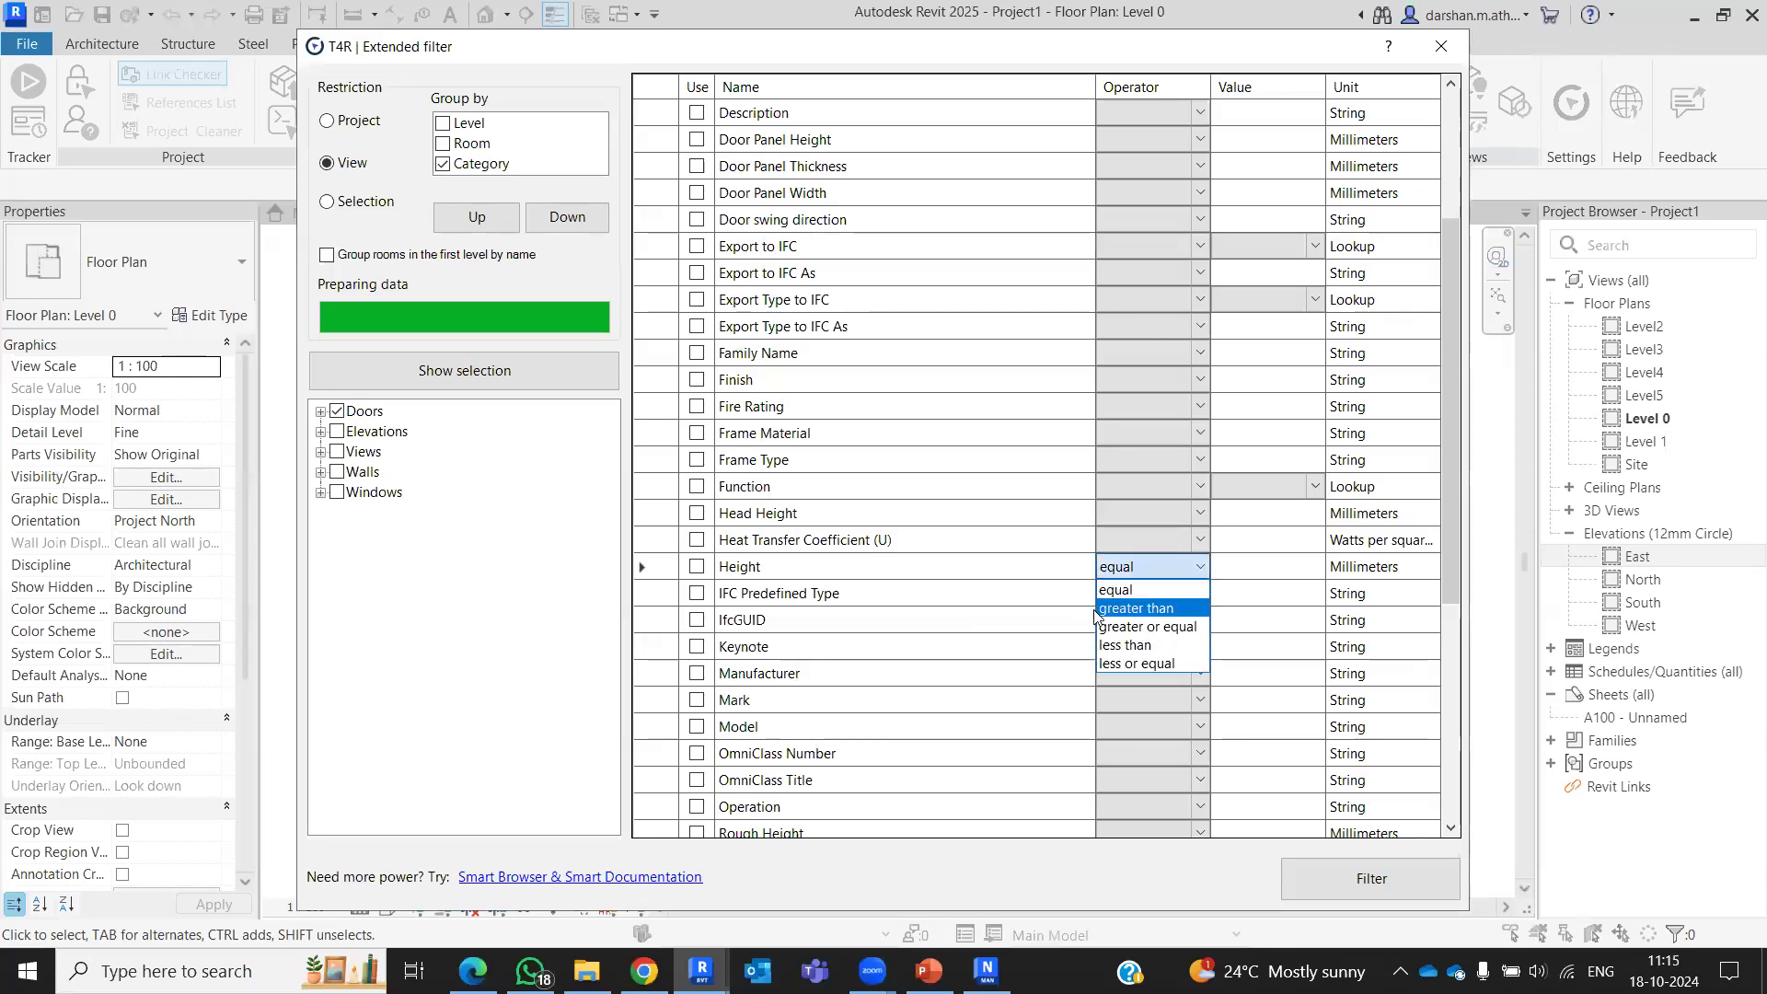
left_click(1141, 593)
left_click(1265, 571)
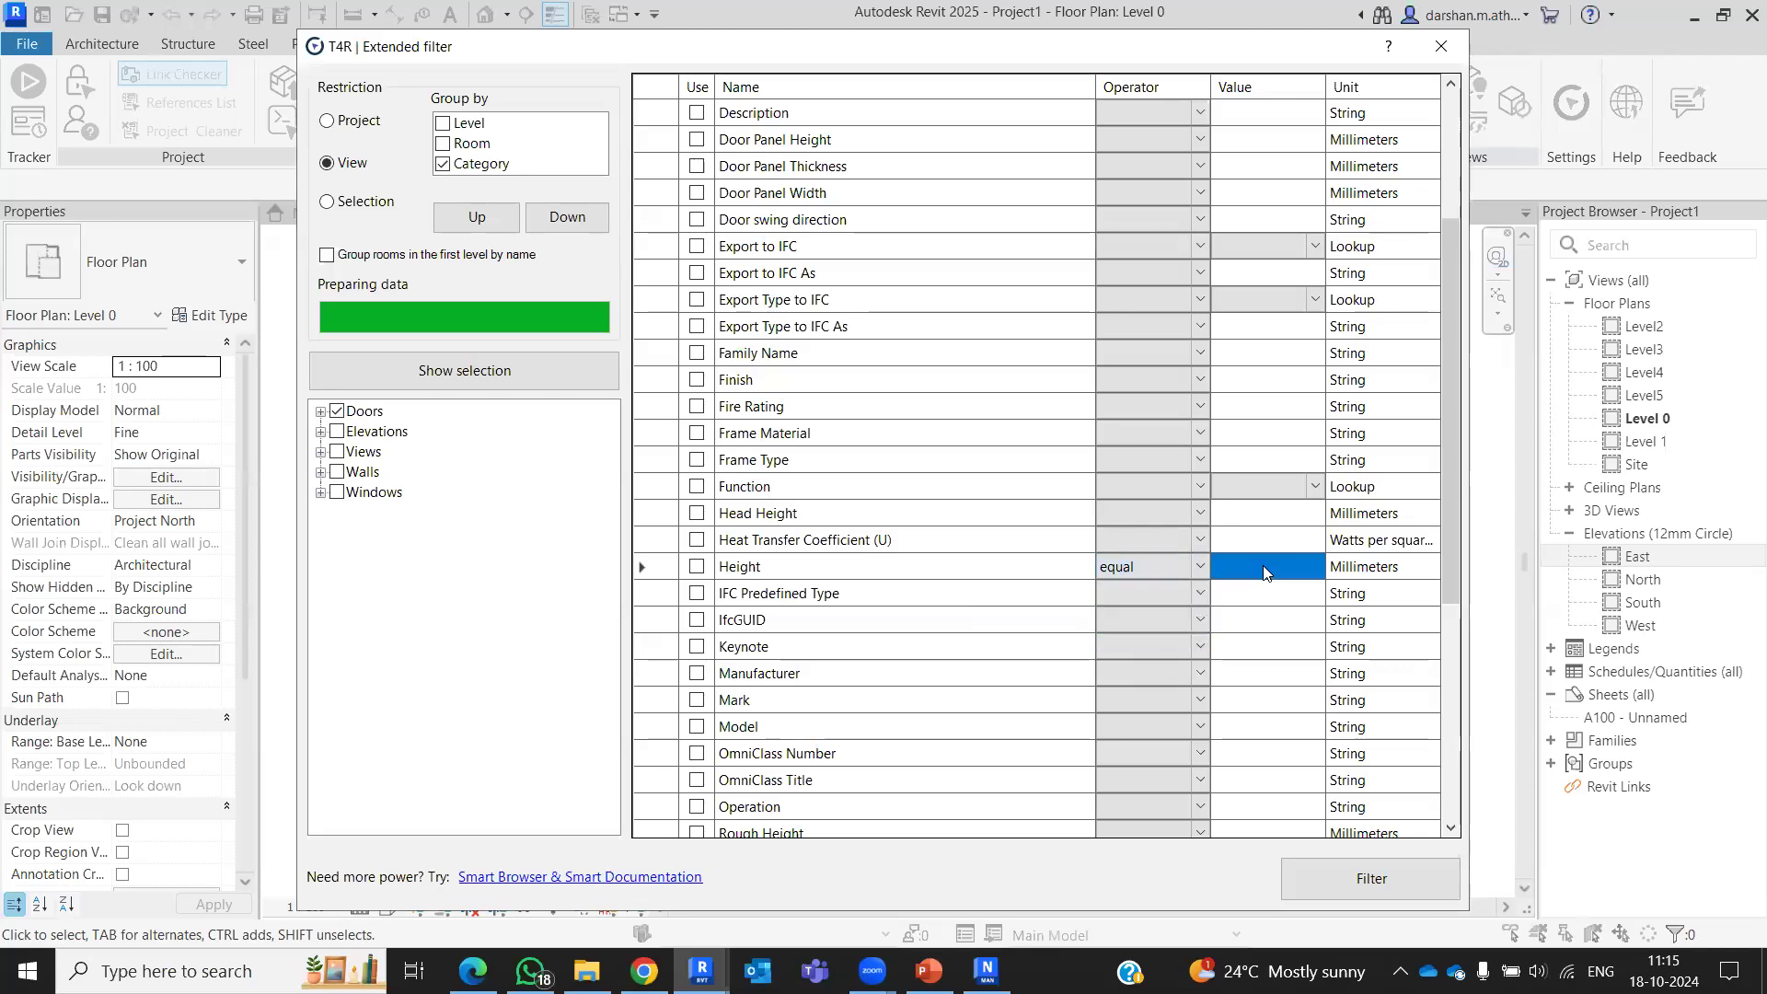
Step: Change the operator of the doors' Height criterion to less or equal
left_click(1182, 574)
left_click(1198, 565)
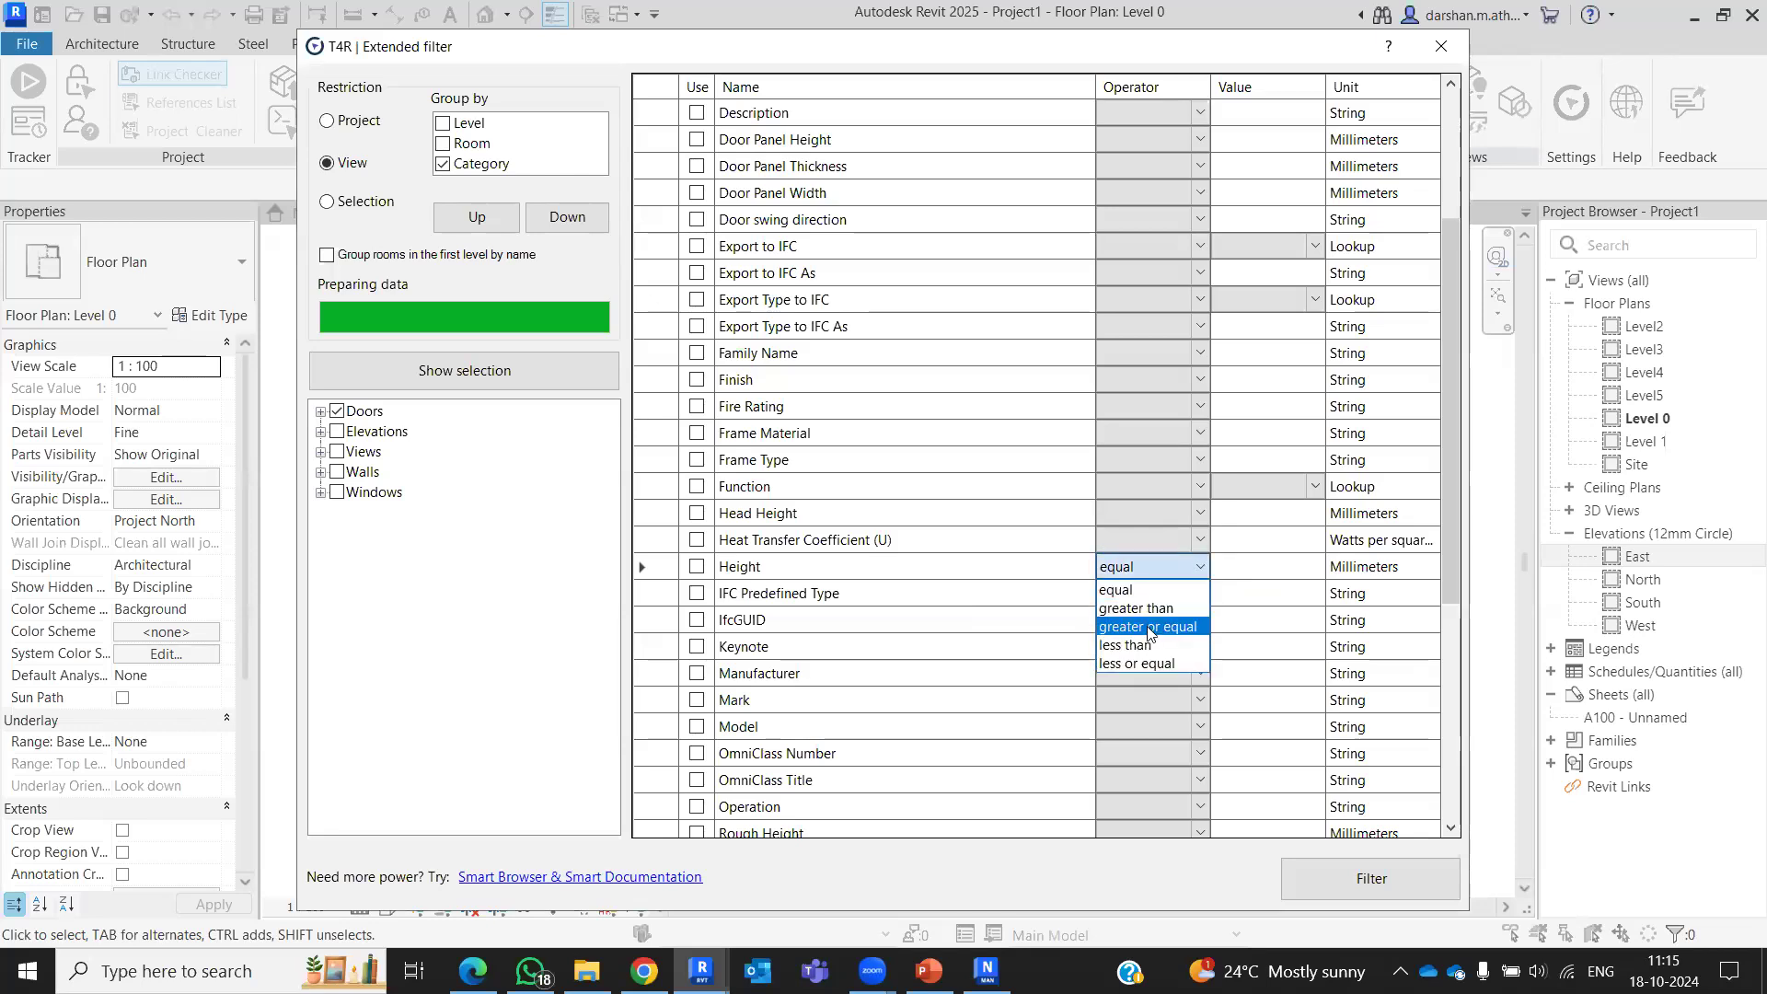
left_click(1147, 663)
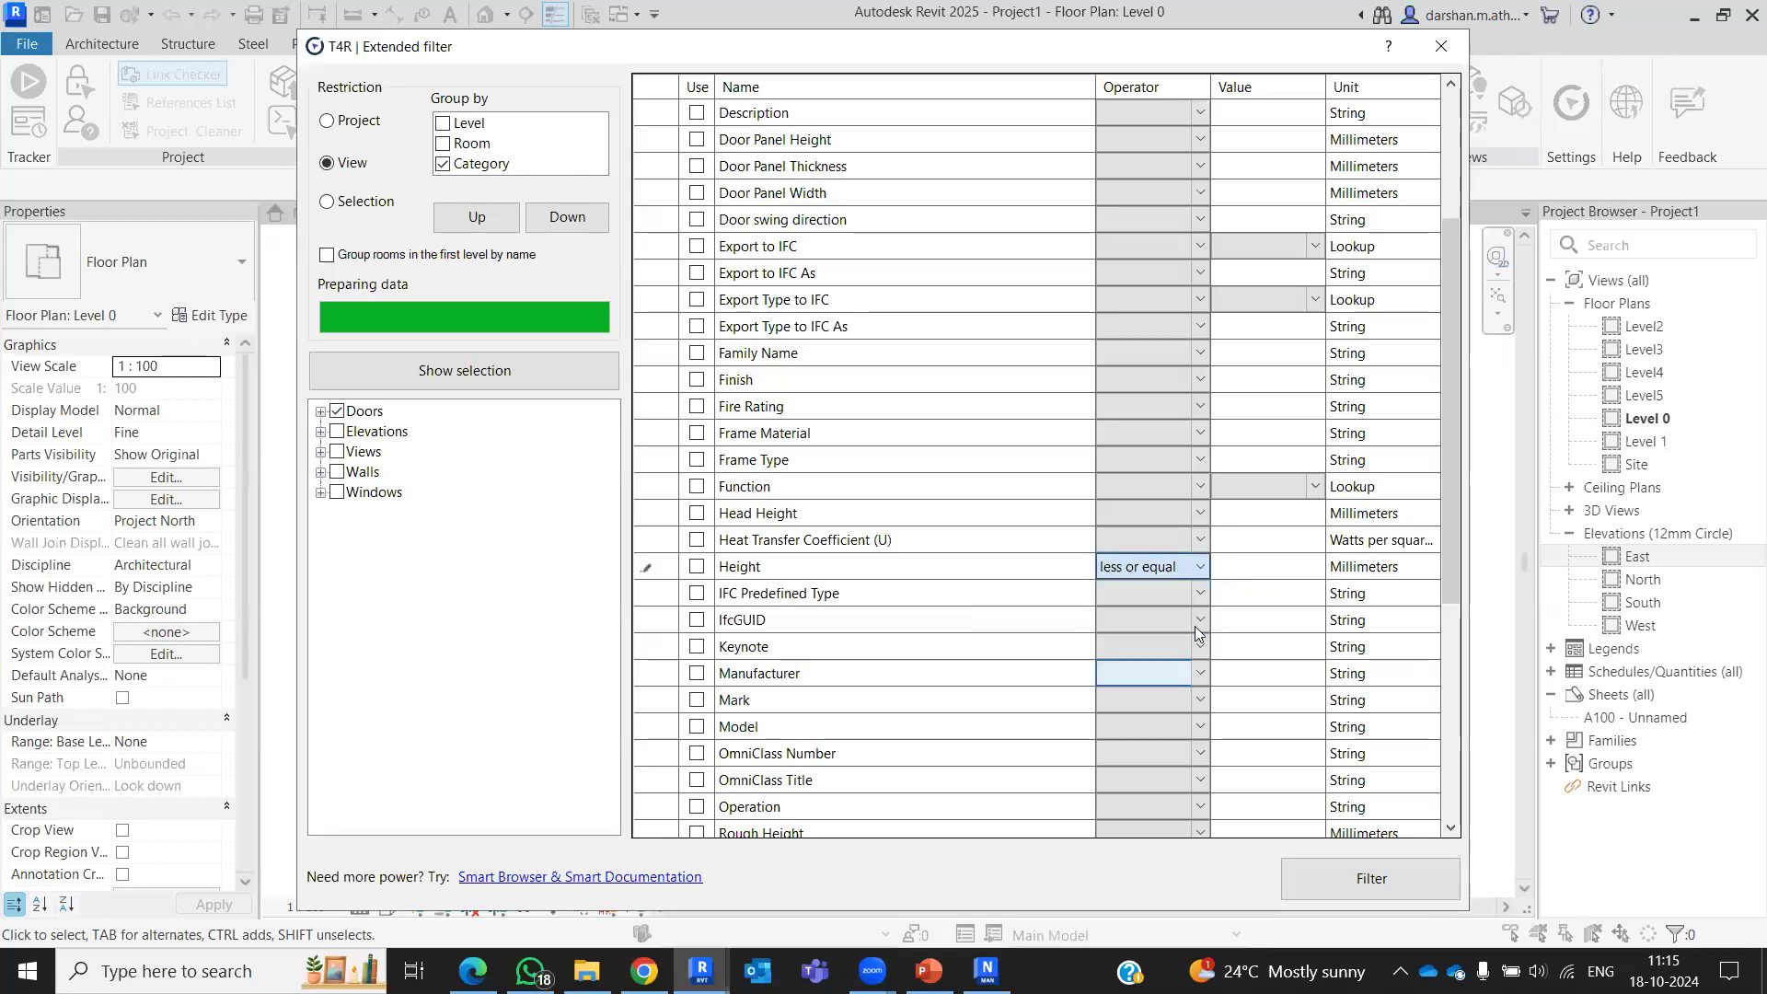